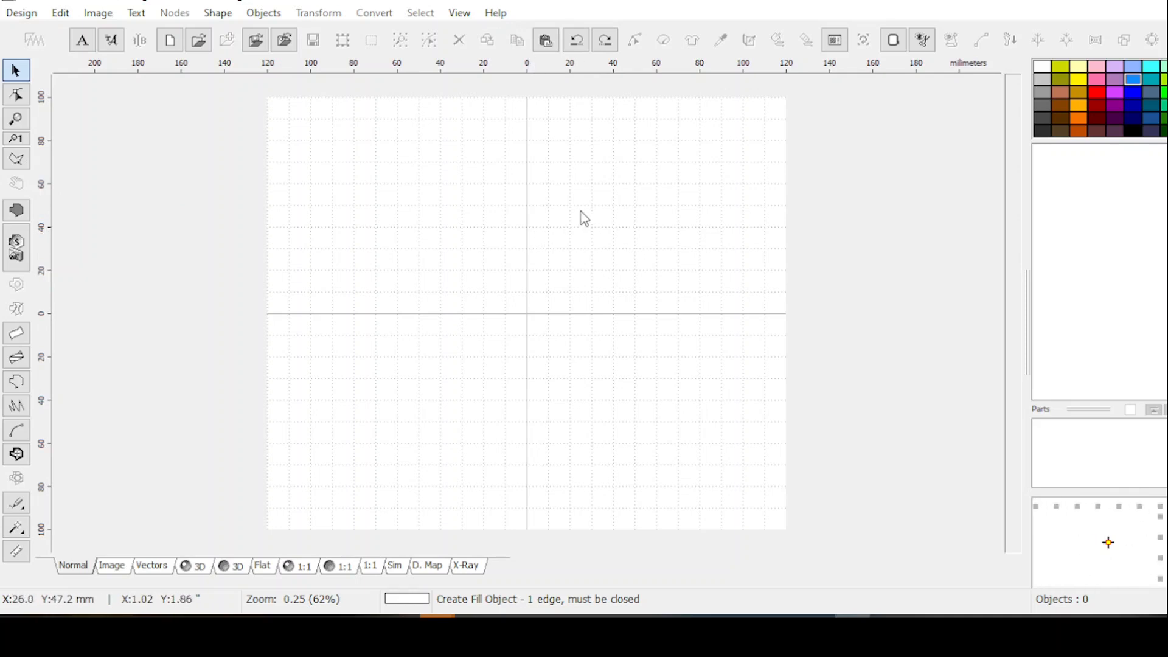
Step: Start an outline object and draw an arch from (30, 40) through a peak at (0, 50) to (-30, 40) mm
scroll(540, 203, "up", 1)
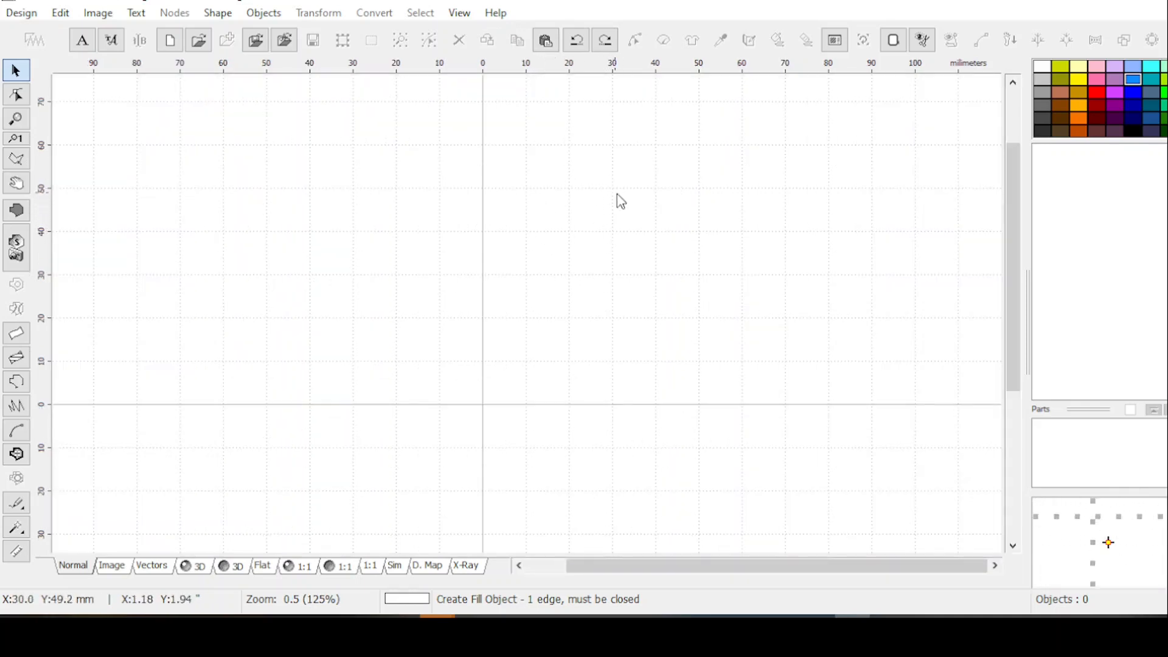
left_click(17, 387)
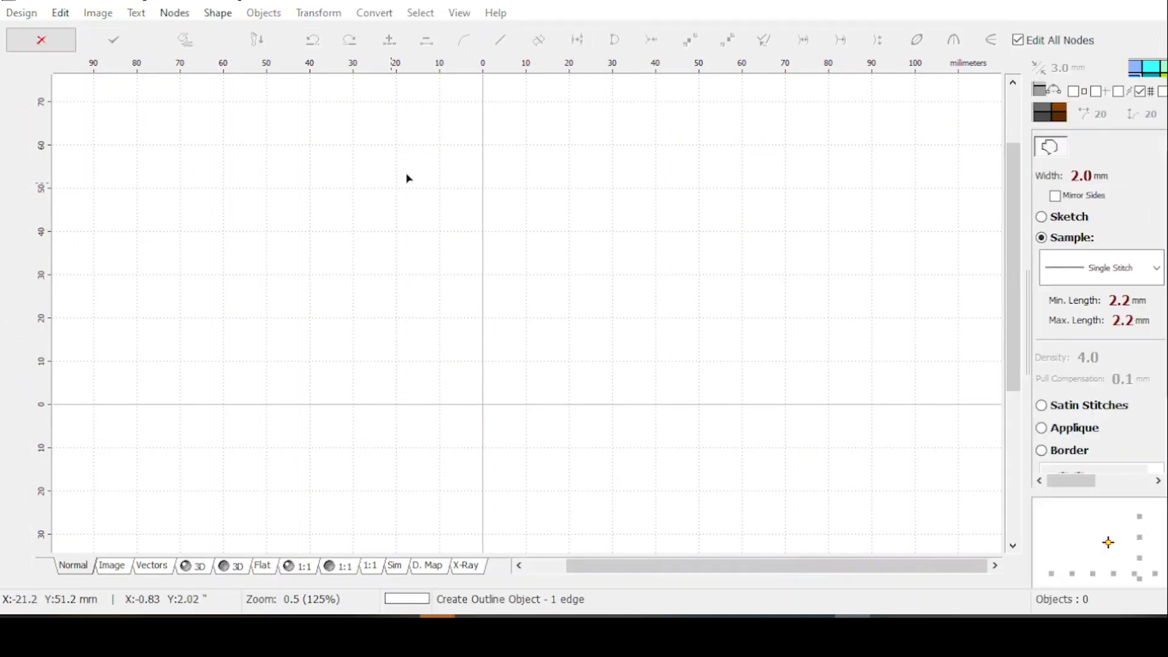
left_click(613, 232)
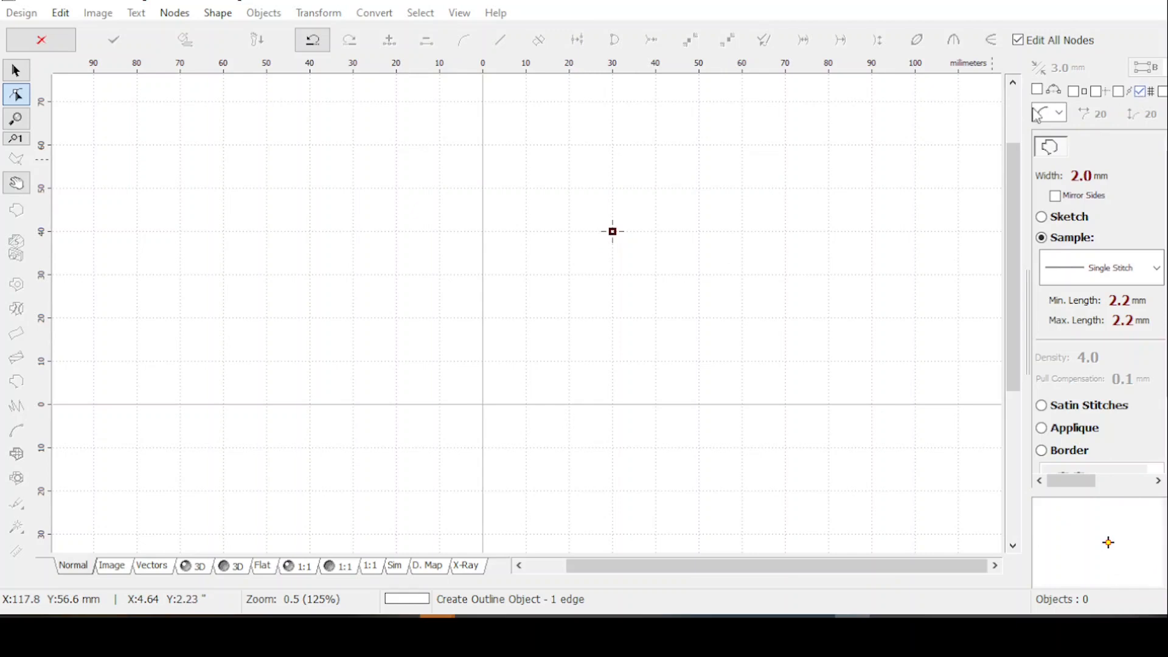
left_click(461, 193)
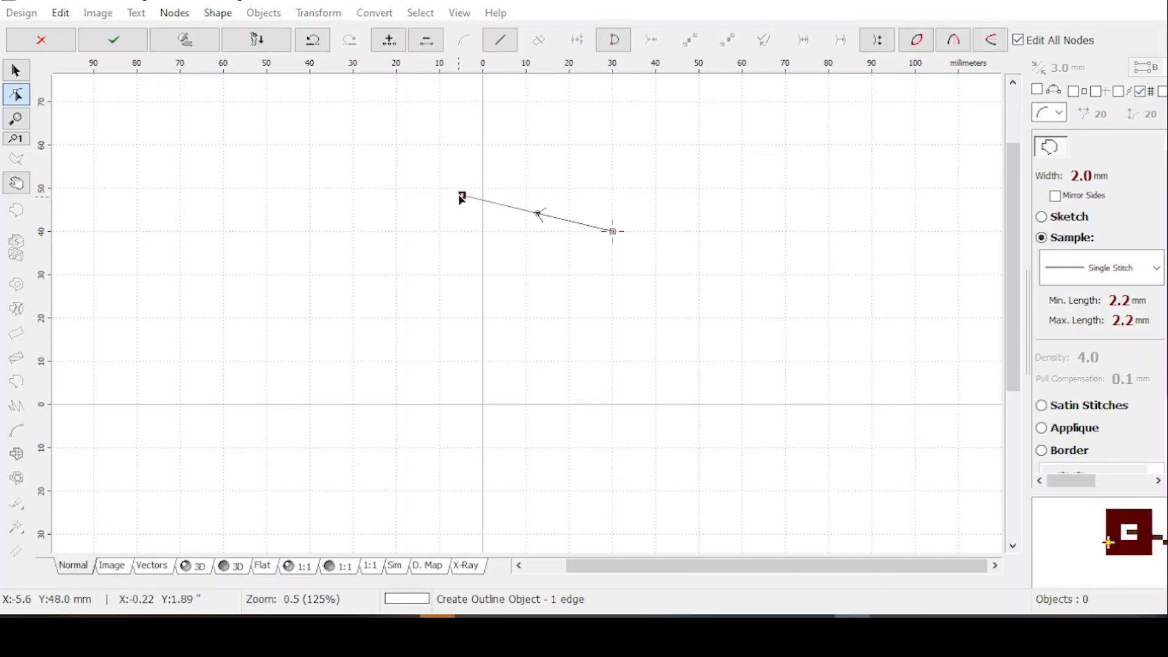
left_click_drag(461, 193, 416, 223)
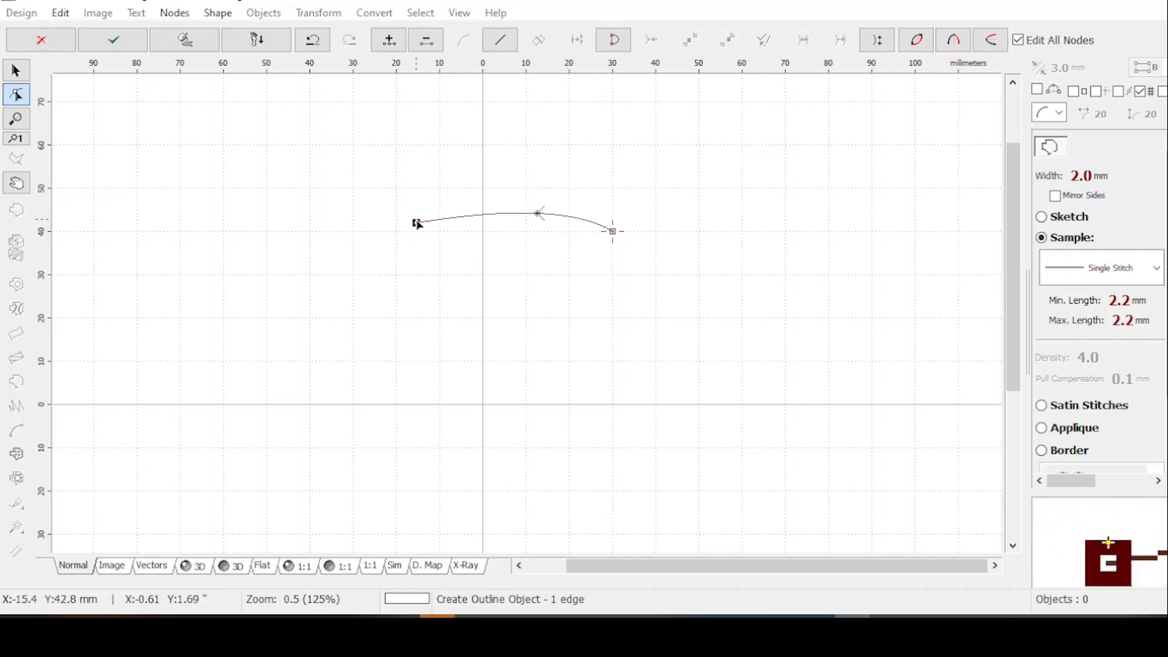
left_click_drag(418, 226, 358, 239)
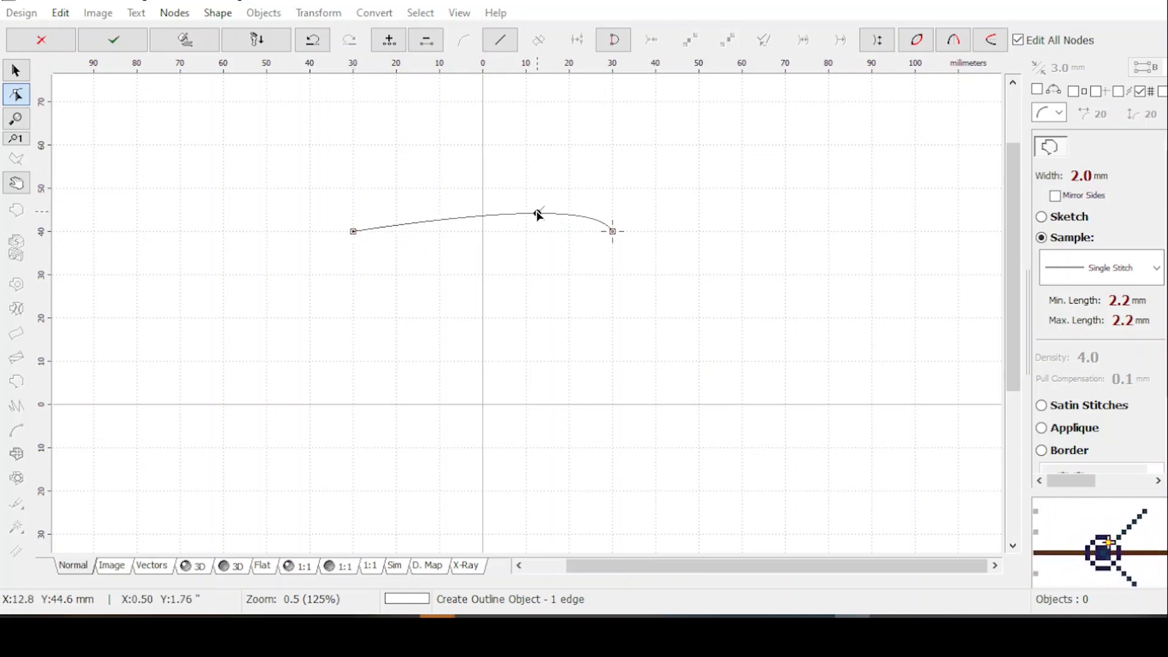
left_click_drag(539, 216, 489, 196)
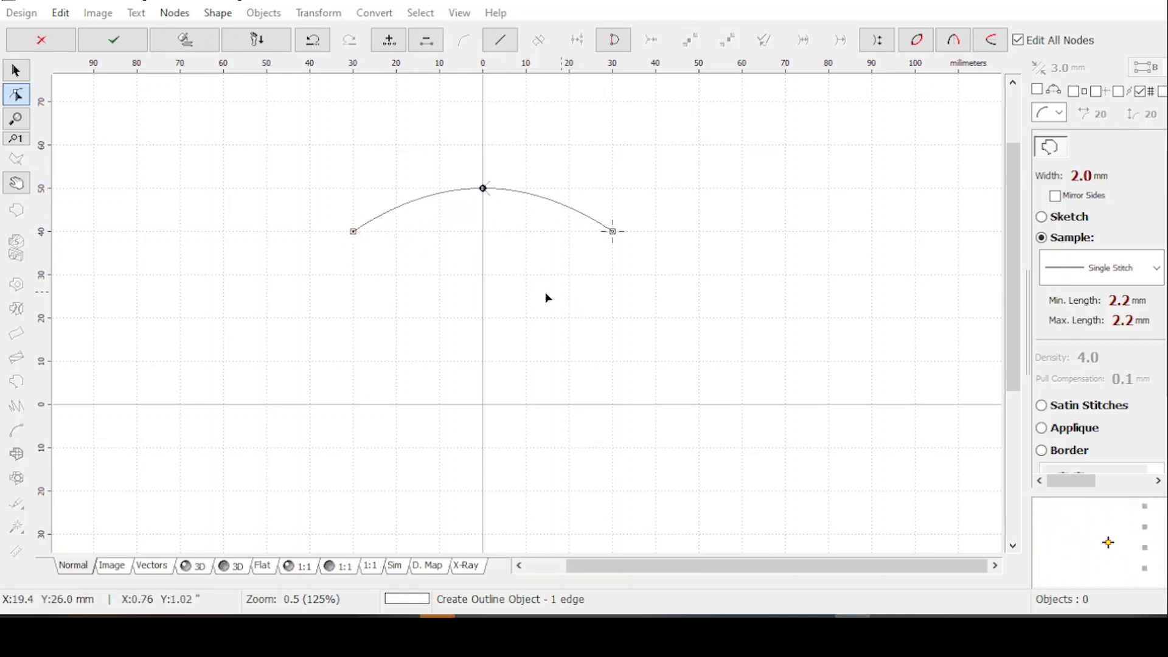
Step: Add a straight vertical segment from the arch's left end down to (-30, 10) mm
left_click(364, 393)
mouse_move(364, 392)
left_mouse_down()
mouse_move(349, 373)
mouse_move(359, 408)
left_mouse_up()
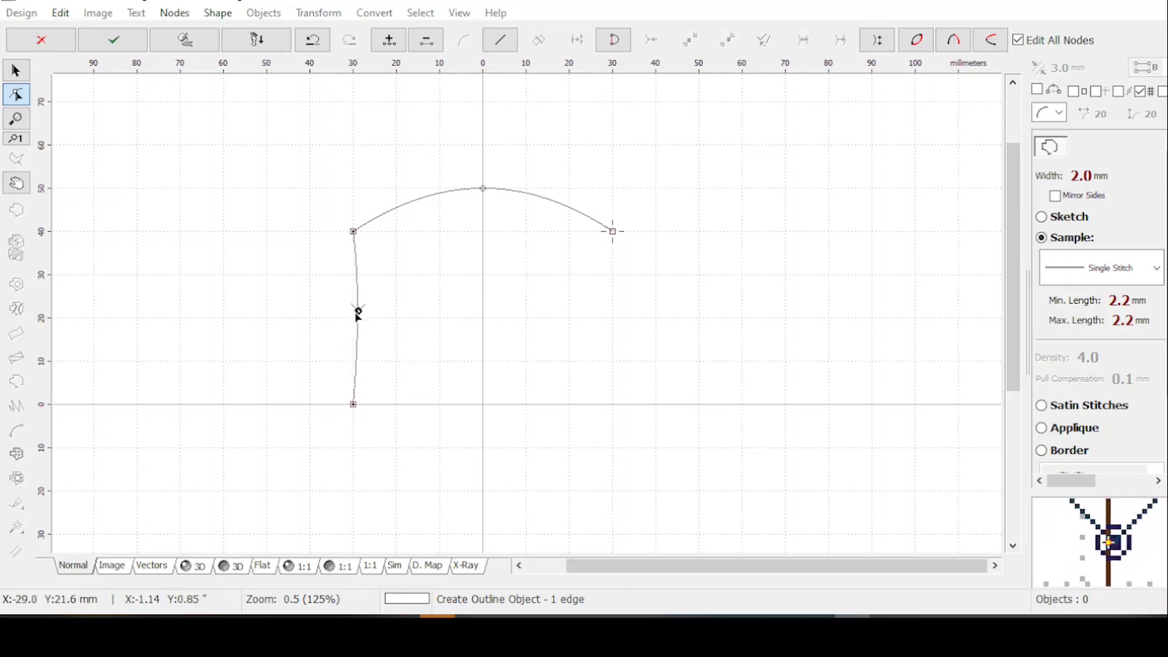
left_click_drag(358, 311, 354, 318)
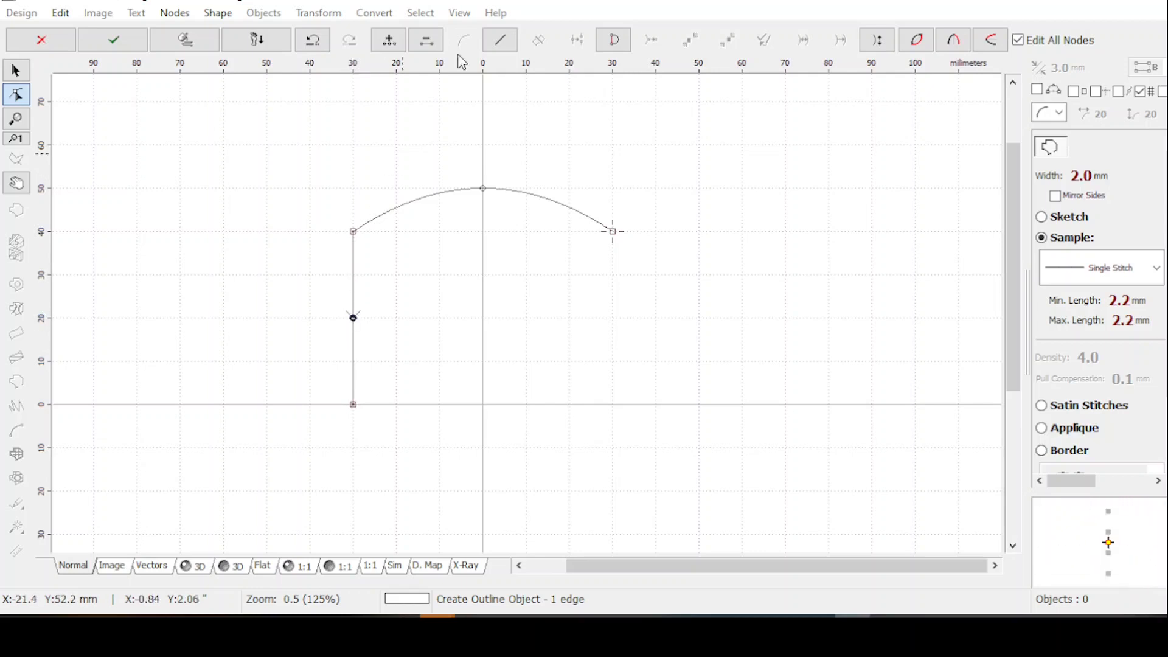
left_click(499, 41)
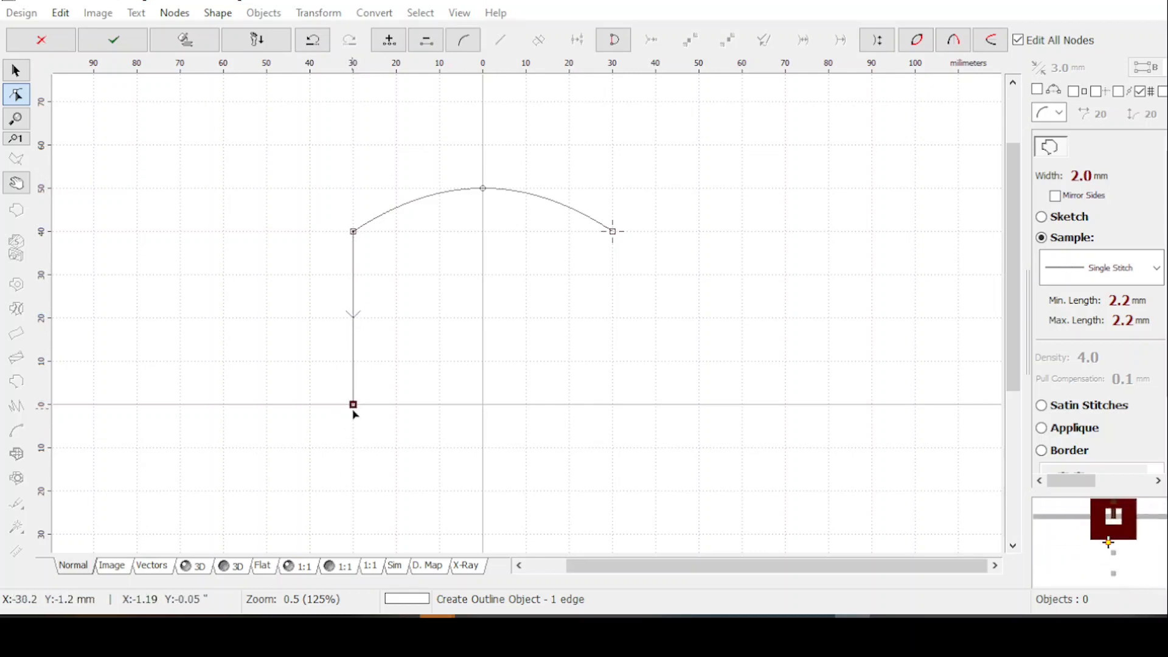
left_click_drag(355, 412, 355, 364)
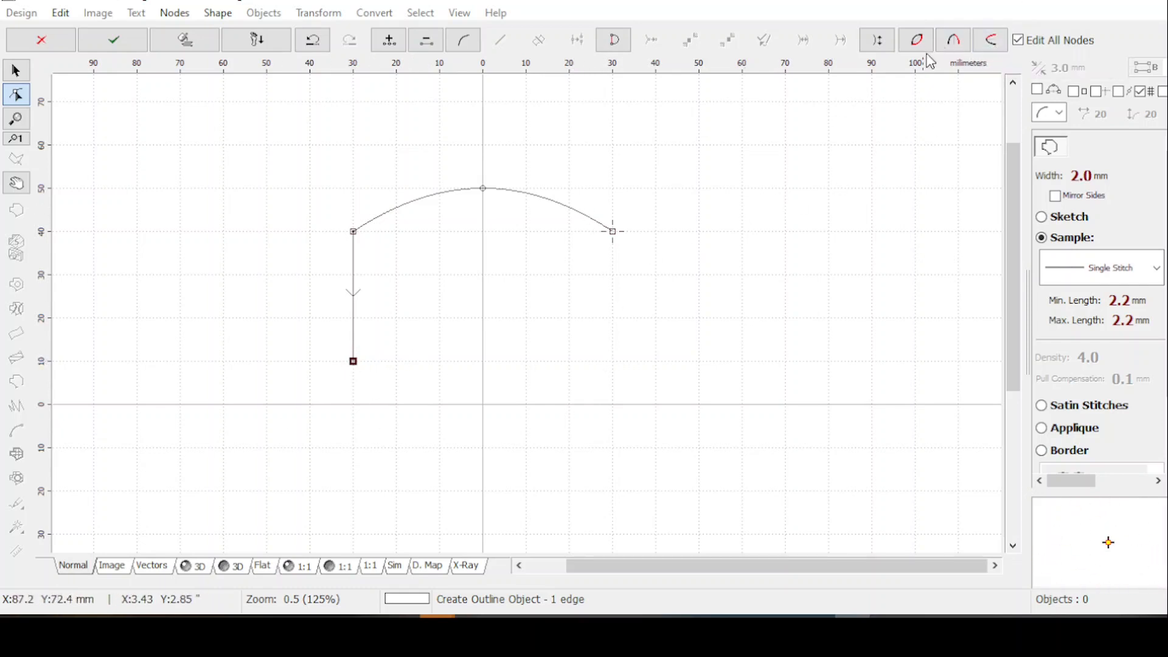
Step: Try duplicating and mirroring the open outline vertically and, separately, horizontally, undoing each mirrored copy
left_click(992, 42)
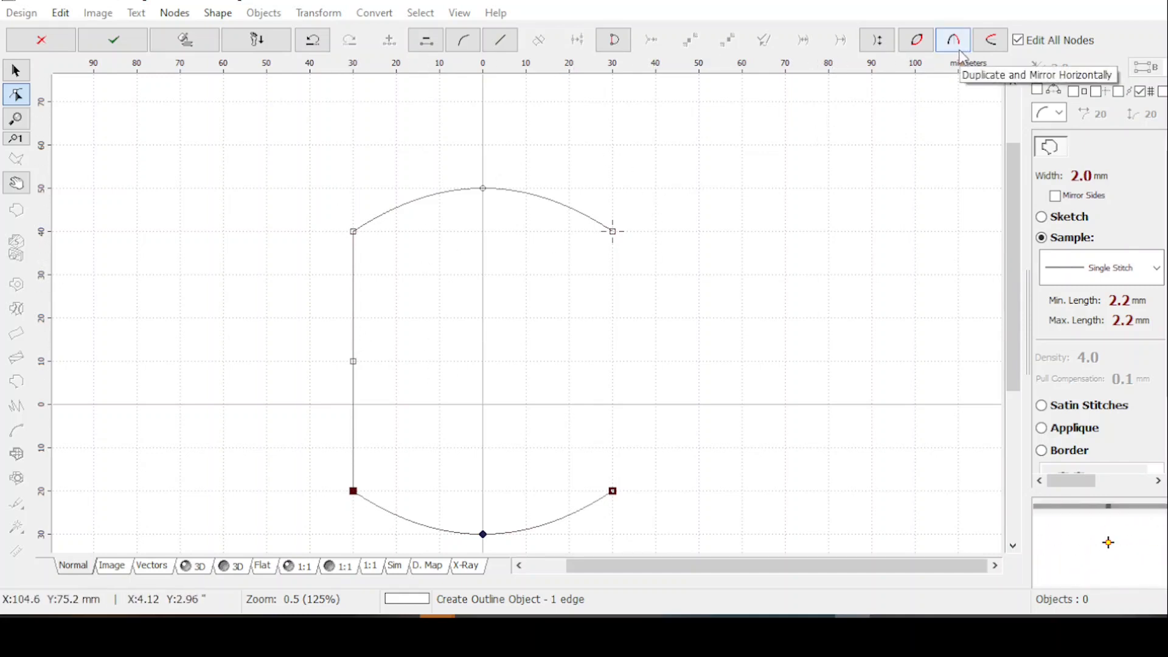
key("ctrl+z")
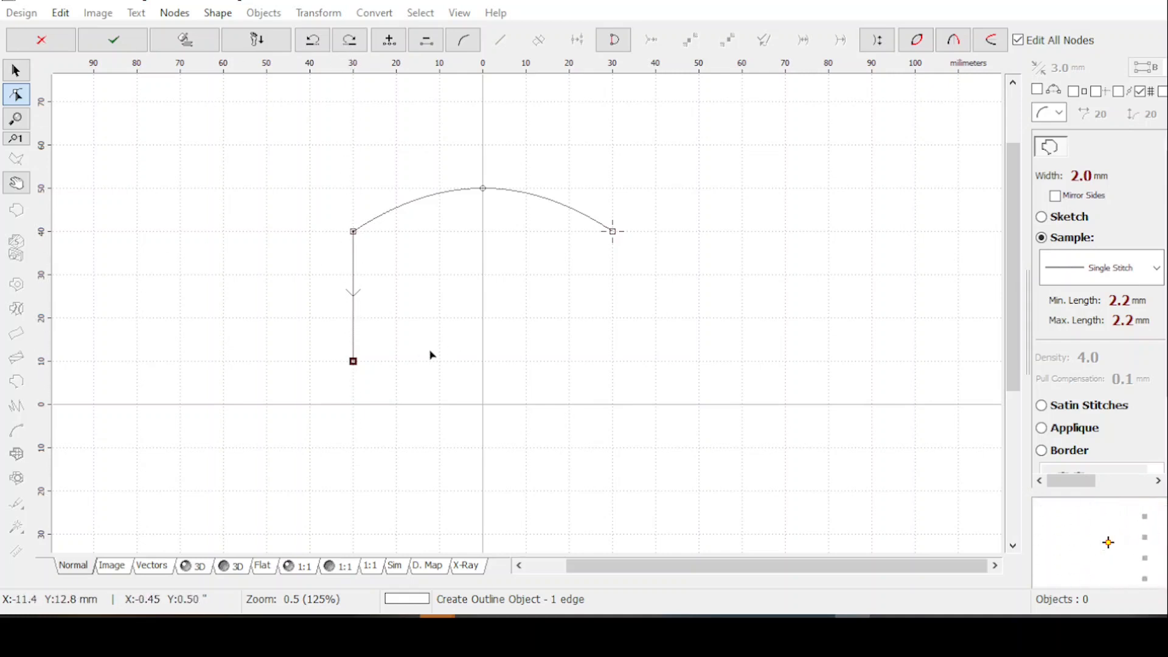
left_click(956, 44)
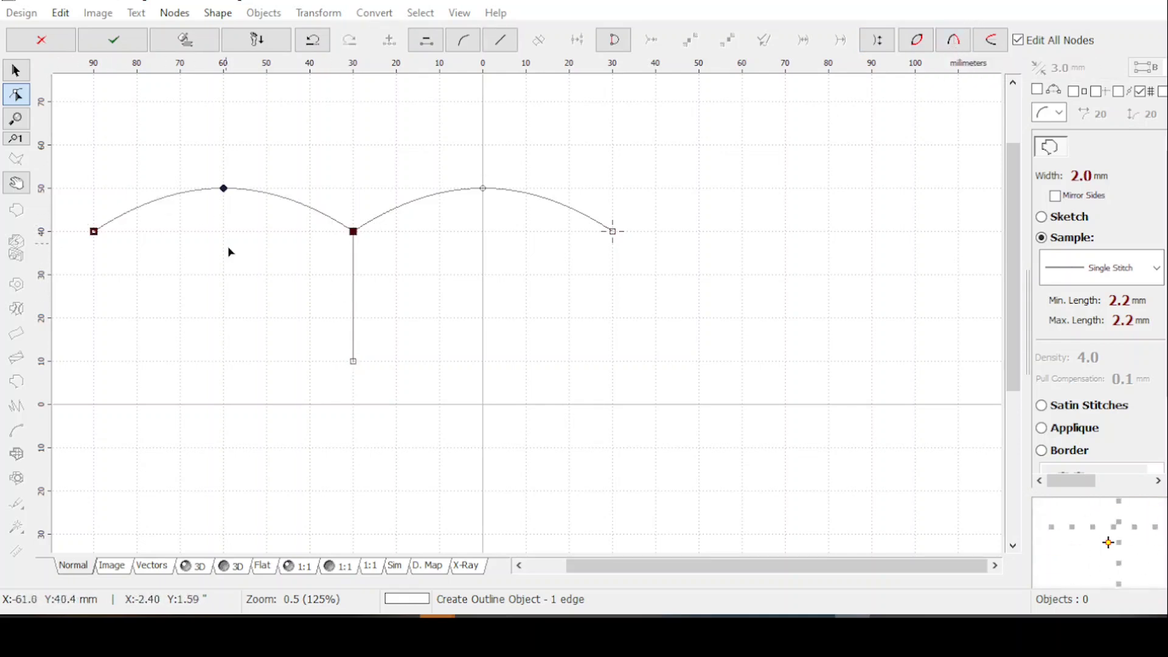
left_click(354, 232)
left_click_drag(354, 232, 317, 248)
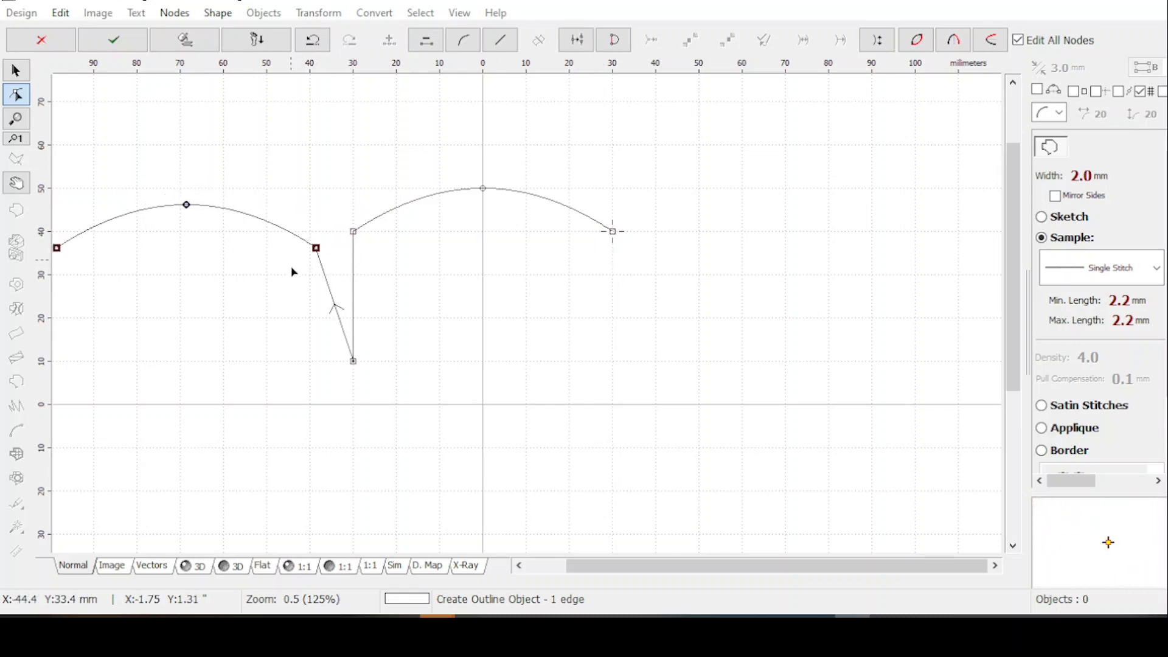
key("ctrl+z")
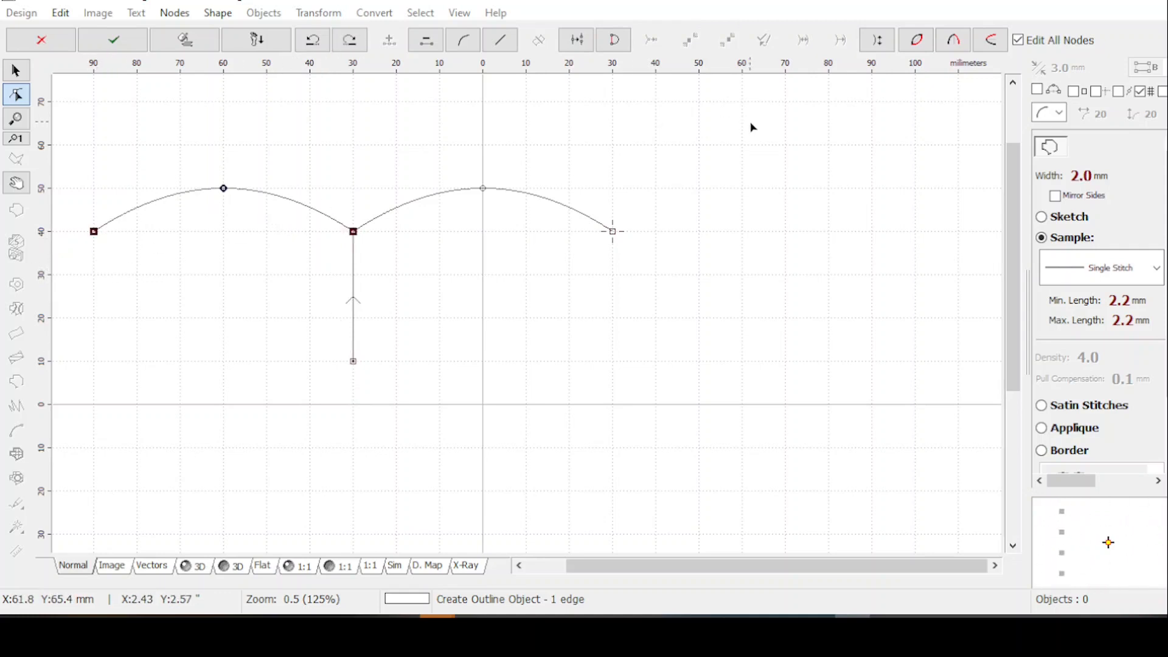
key("Delete")
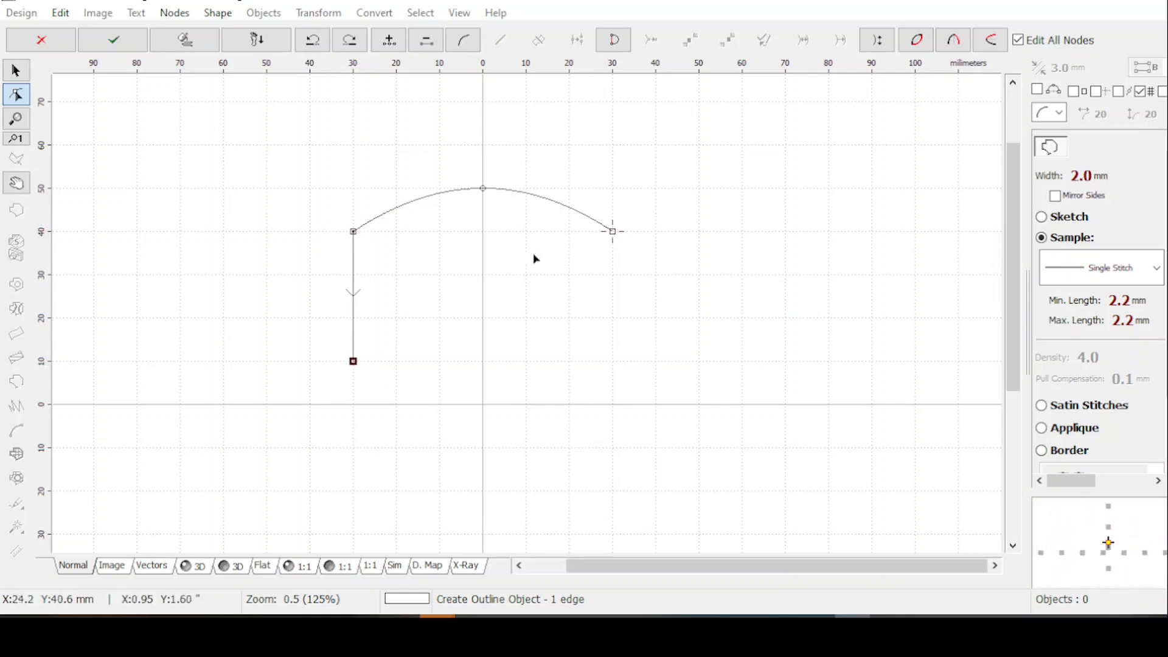
Step: Try closing the open outline with a copy mirrored across the line between its end nodes, and undo it
left_click(920, 48)
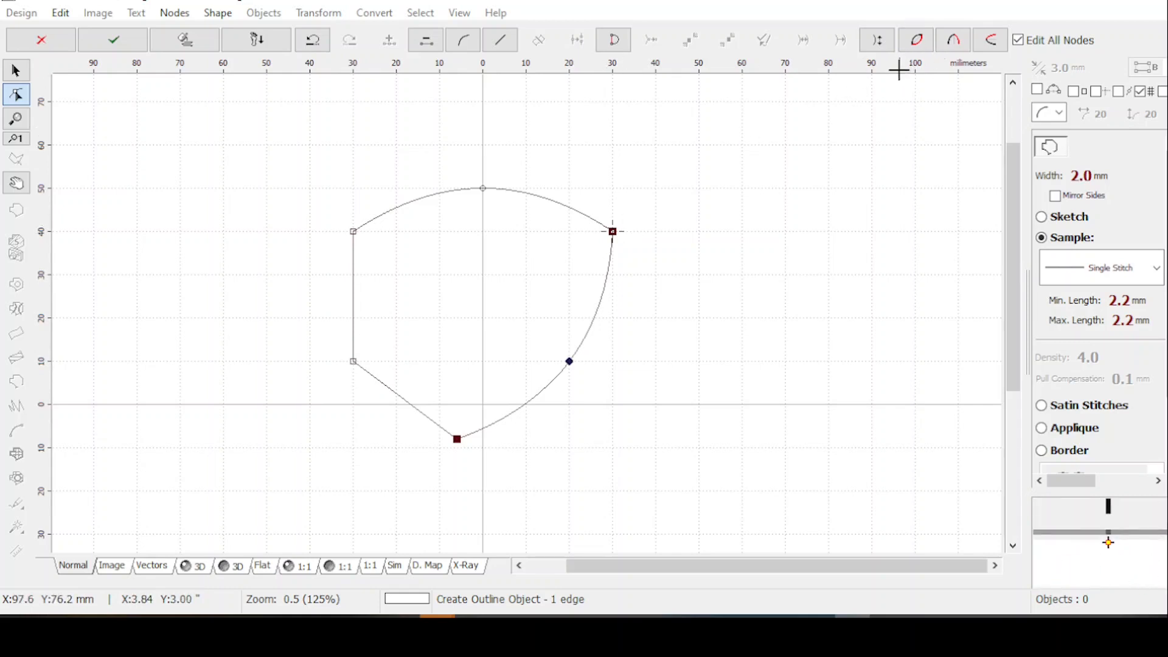
key("ctrl+z")
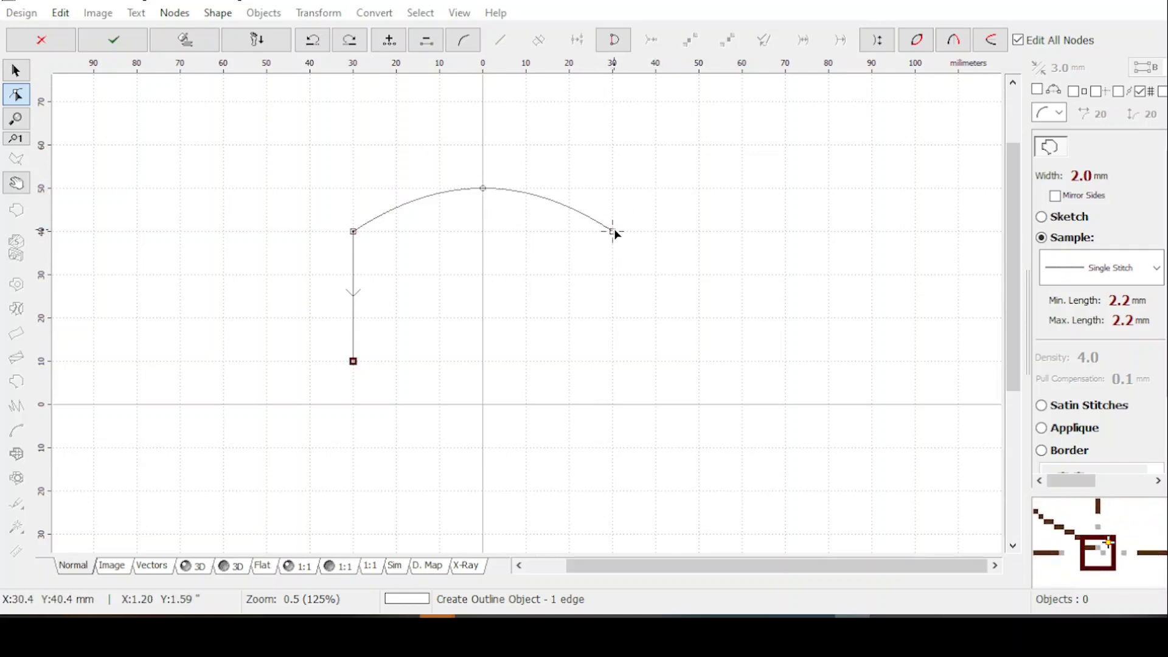
Step: Reverse the outline and trim the arch to its left half by inserting a node at its peak and deleting the right end node
left_click(878, 42)
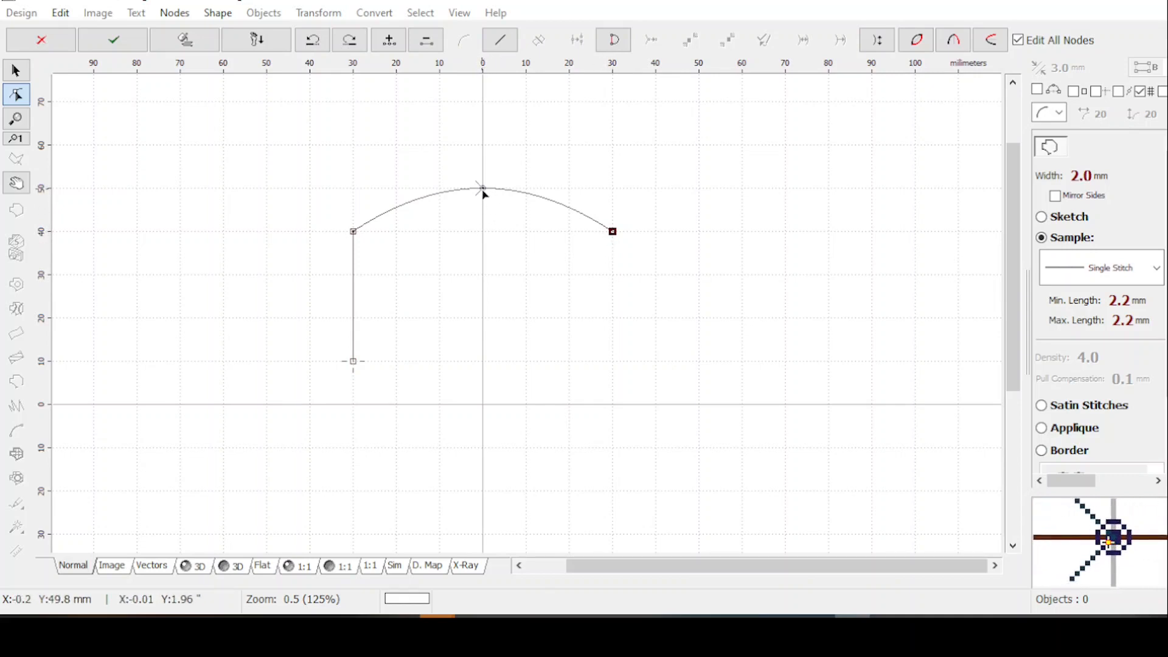
left_click(389, 43)
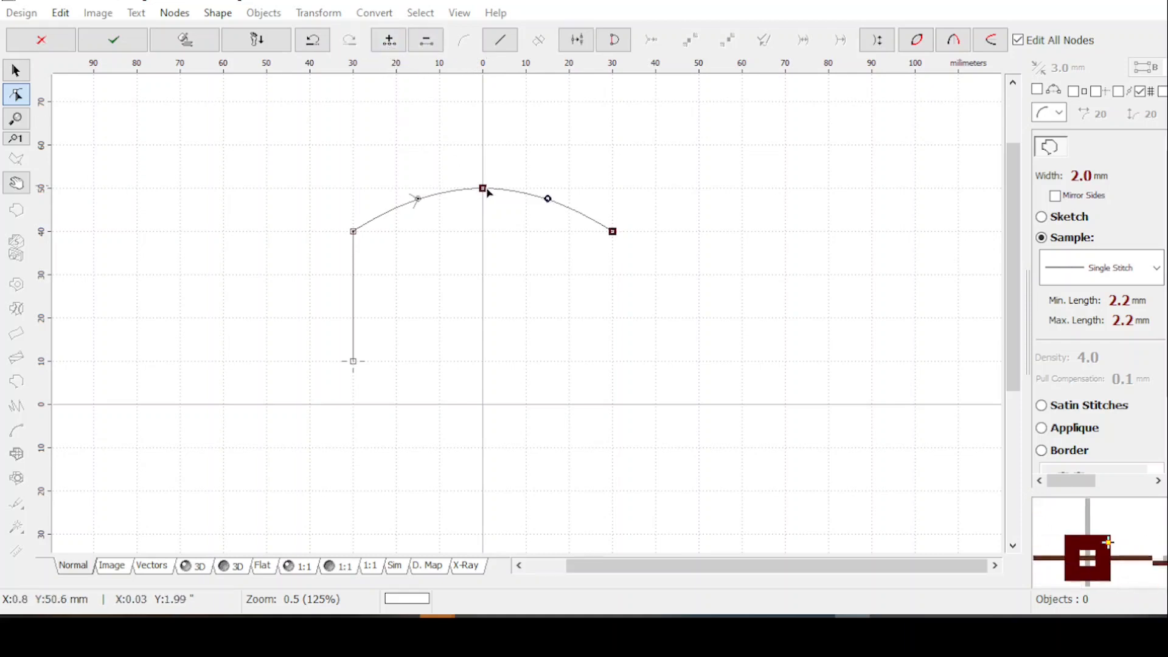
left_click(613, 232)
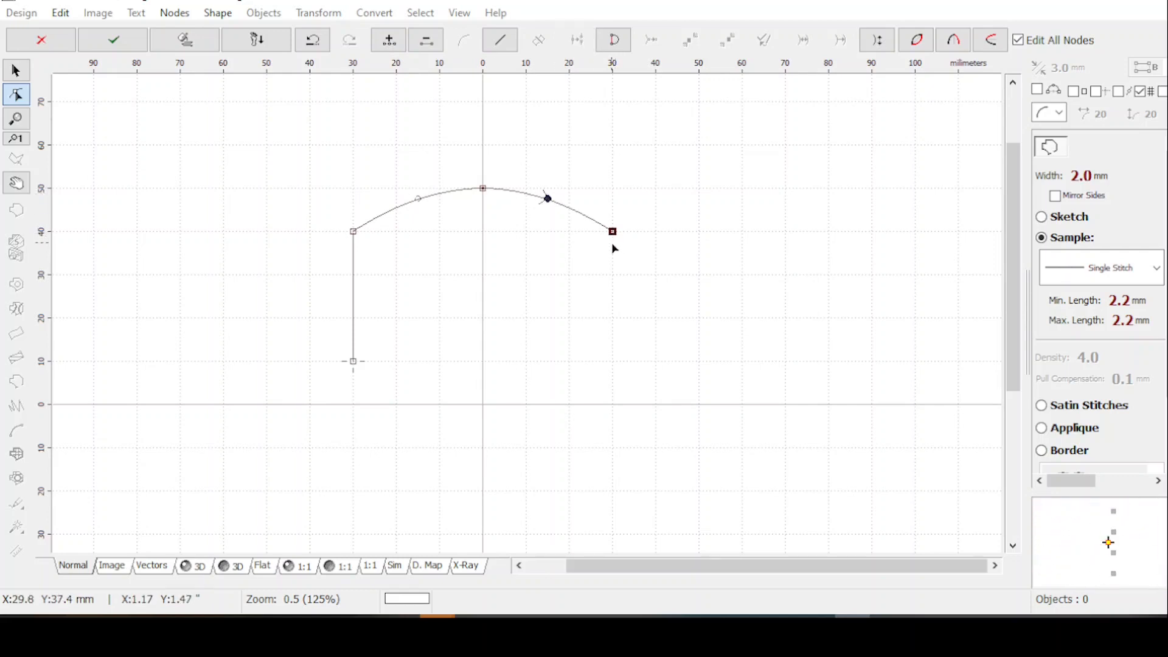
key("Delete")
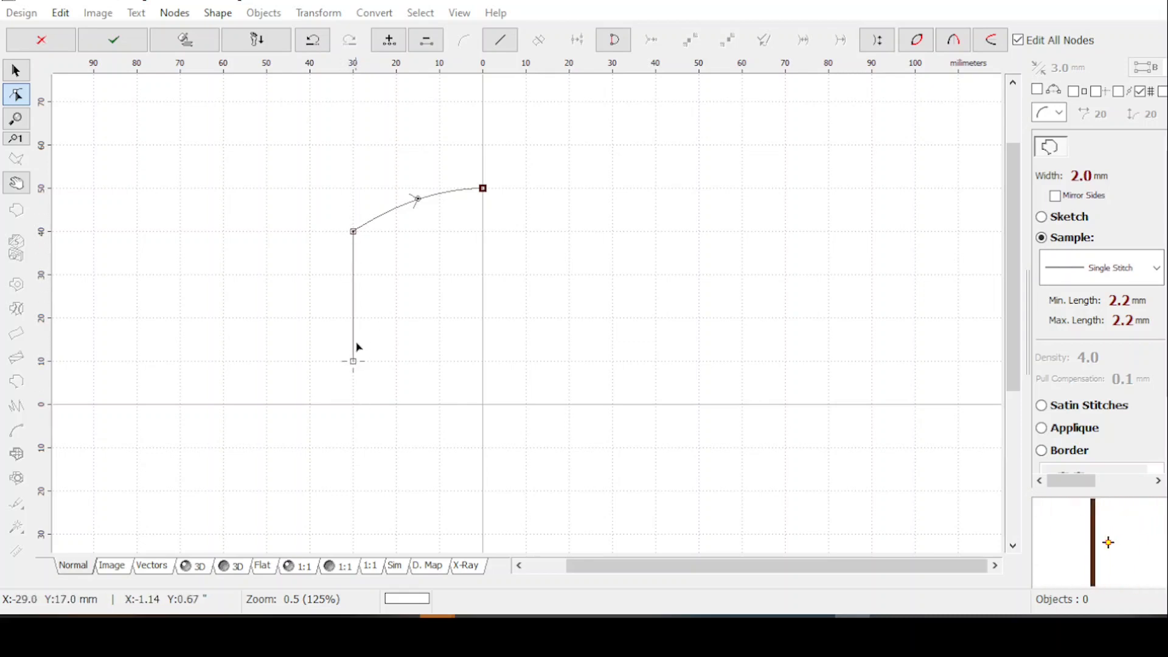
Step: Halve the vertical segment by inserting a node at its middle, reversing the outline and deleting the lower end node
left_click(354, 231)
left_click(389, 40)
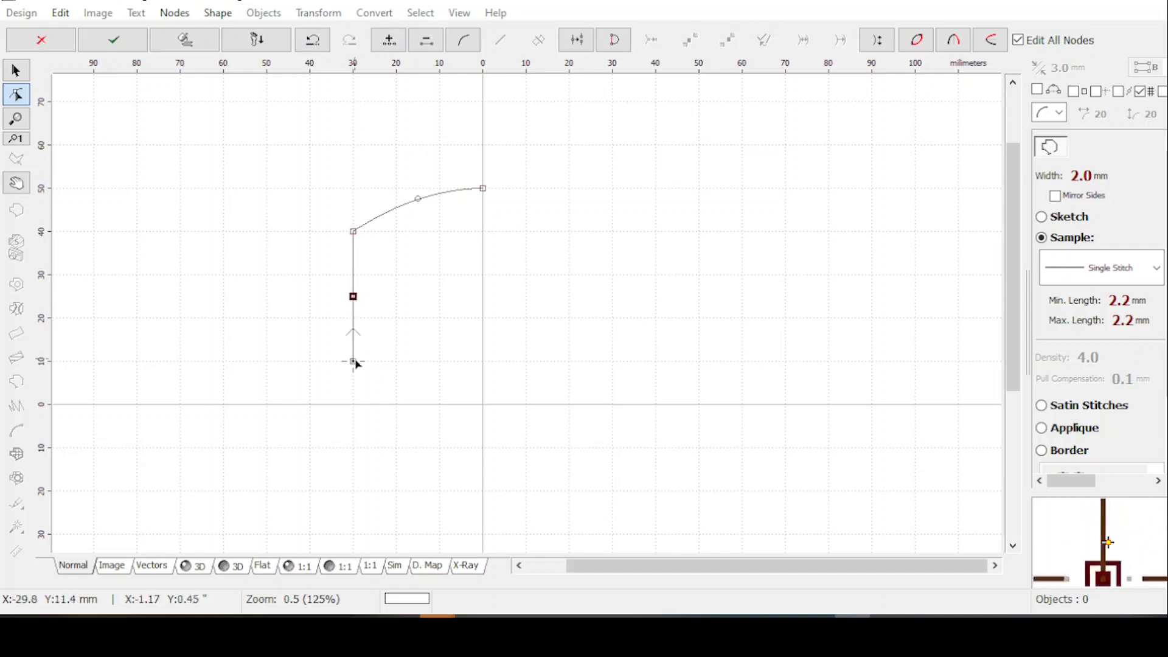
left_click(879, 49)
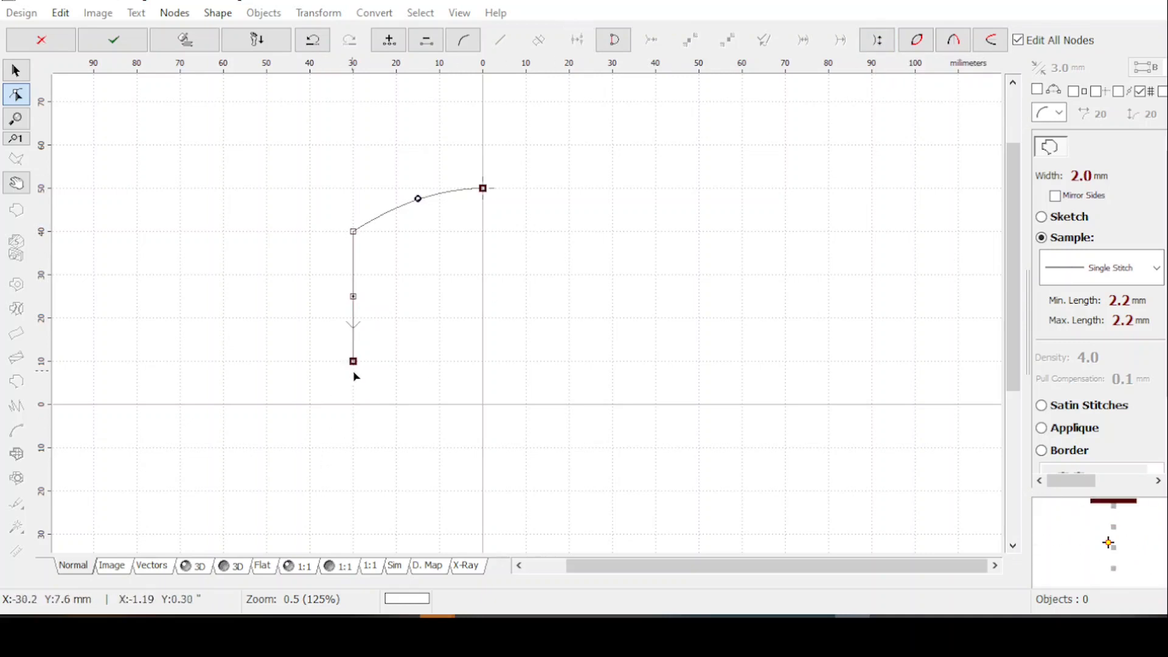
key("Delete")
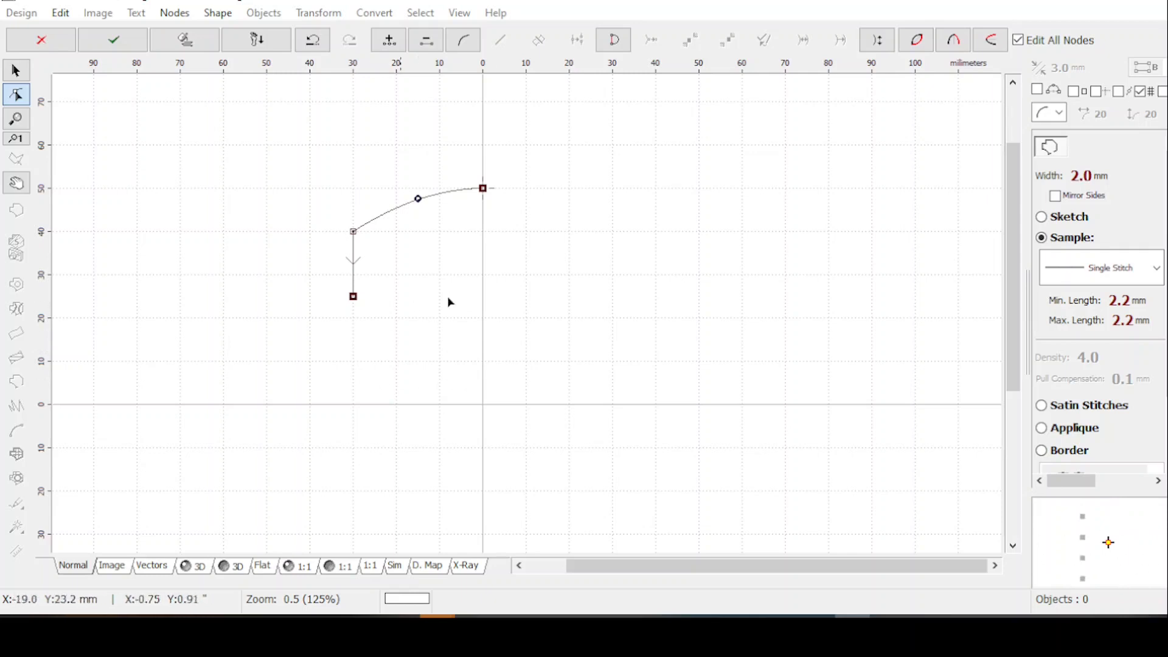
Step: Duplicate and mirror the quarter outline vertically into a half shape, and try a horizontal mirror of that half before undoing it
left_click(995, 43)
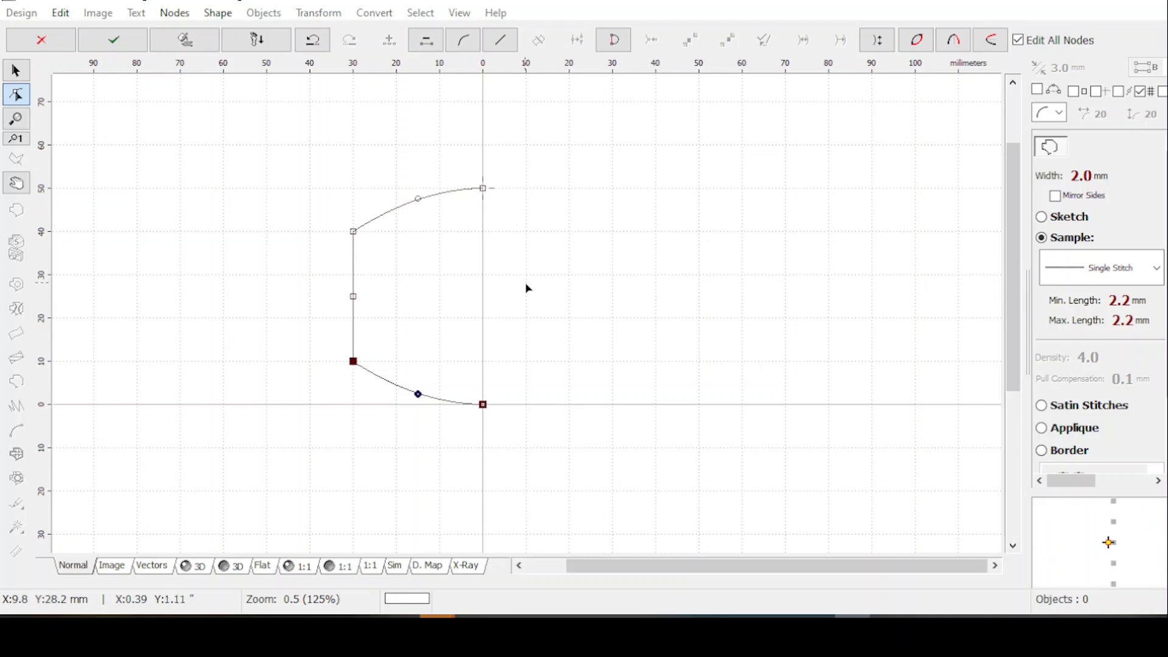
left_click(955, 42)
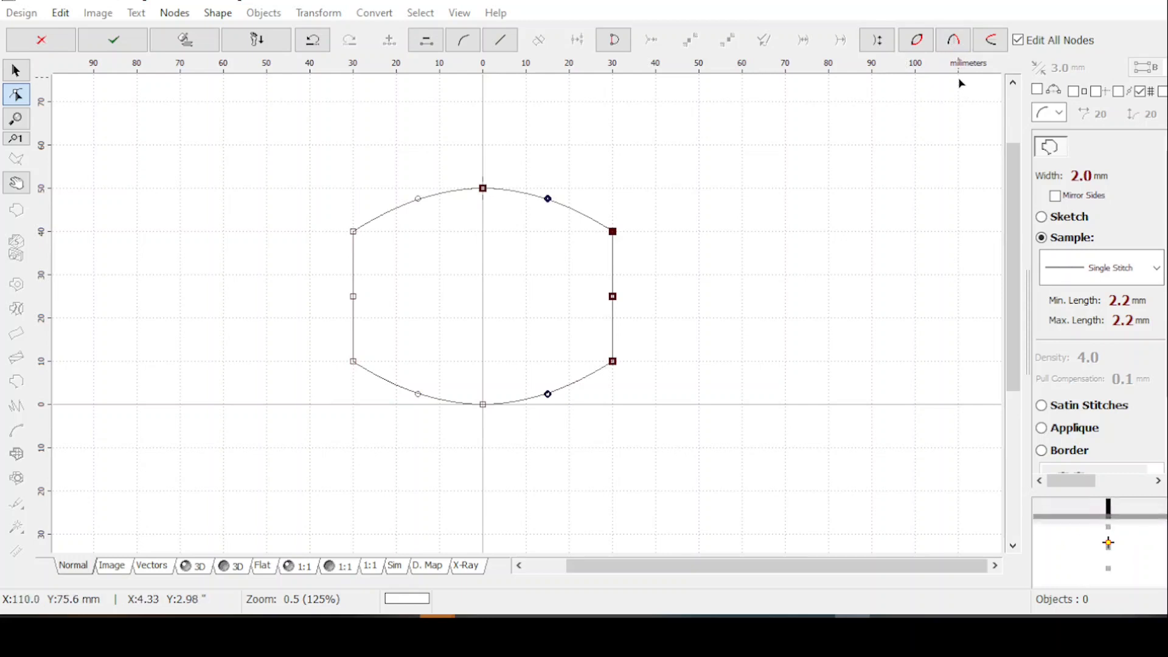
key("ctrl+z")
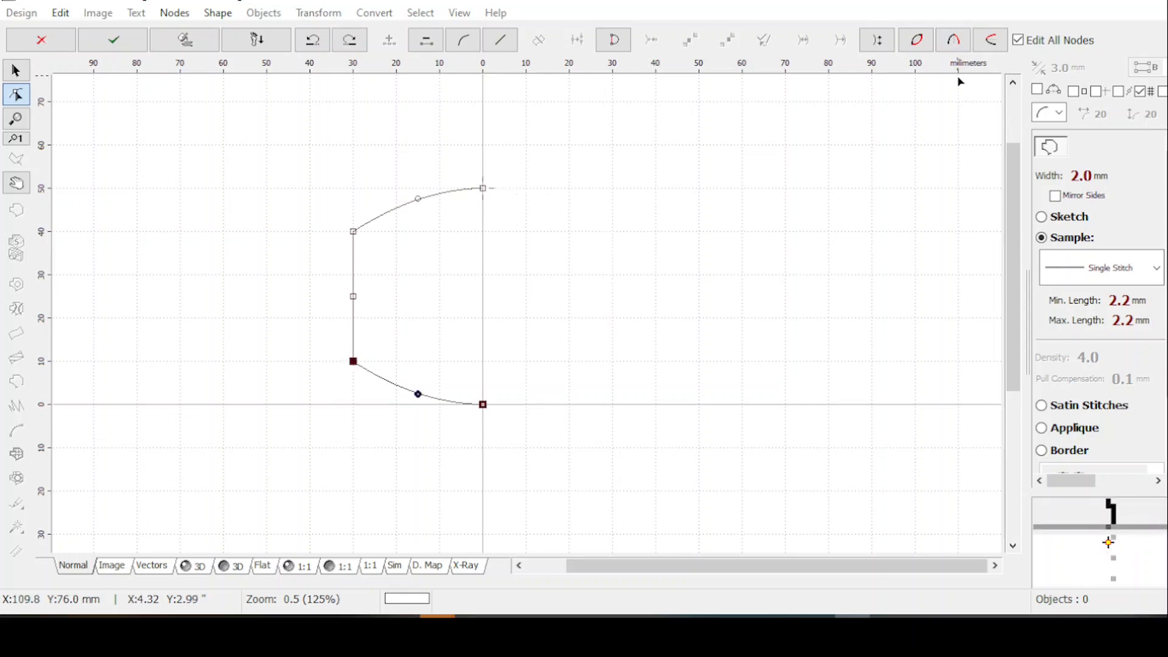
Step: Close the half shape with a copy mirrored across the line between its end nodes, and finish and deselect the outline object
left_click(917, 50)
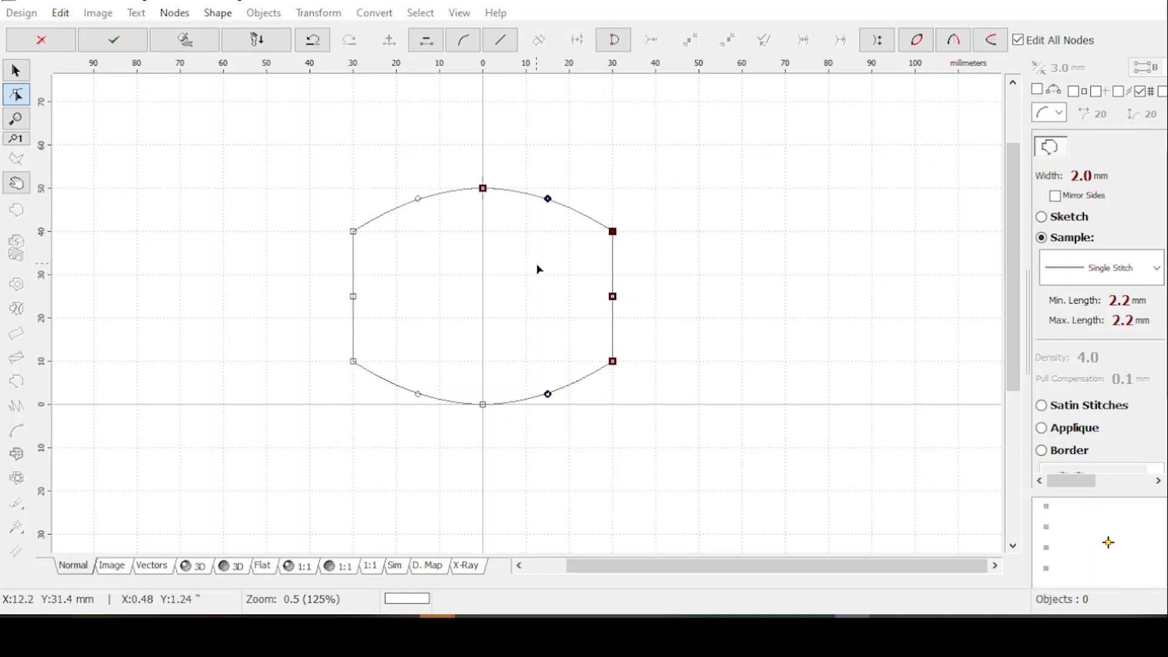
key("Return")
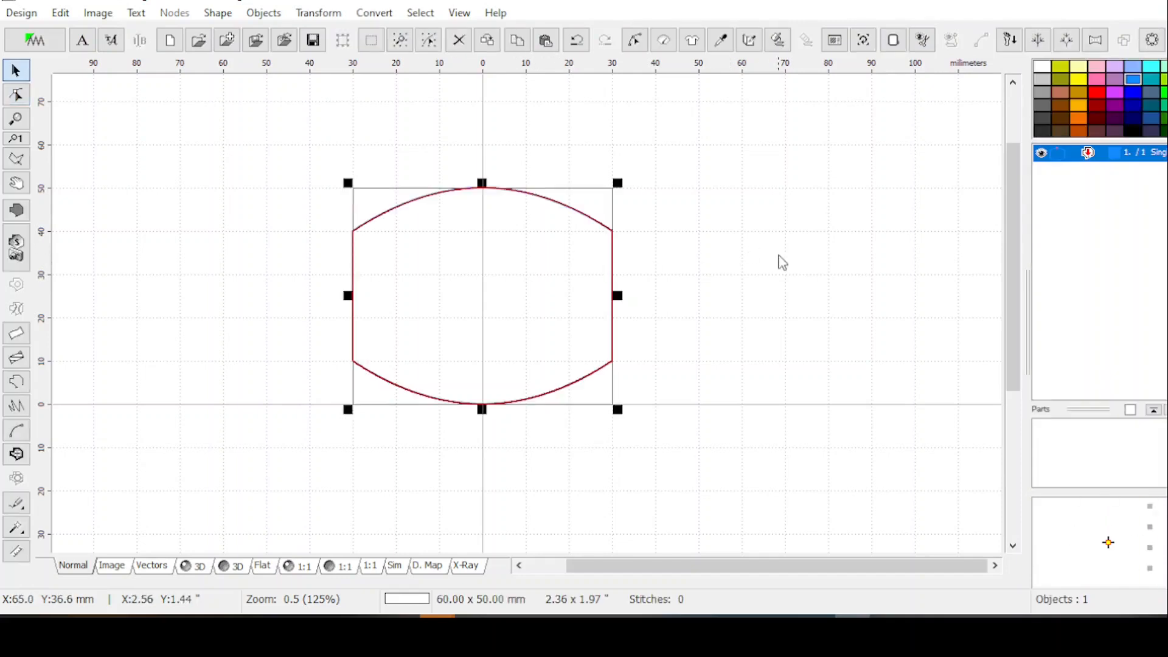
left_click(783, 263)
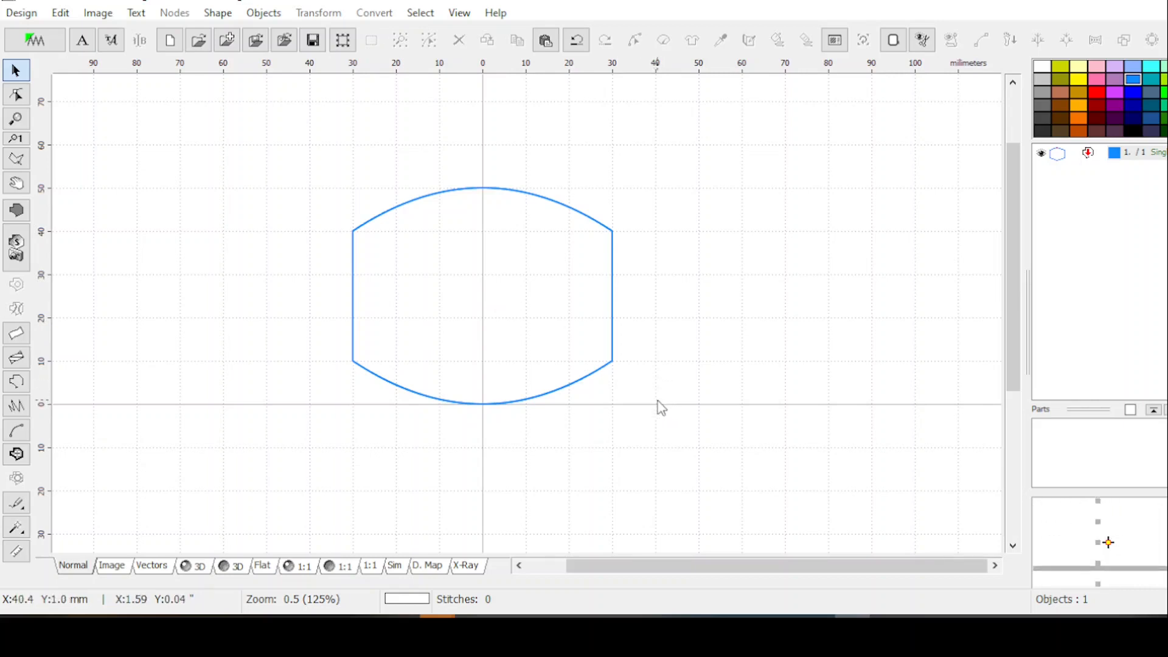
Step: Delete the finished closed outline object from the design
key("ctrl+z")
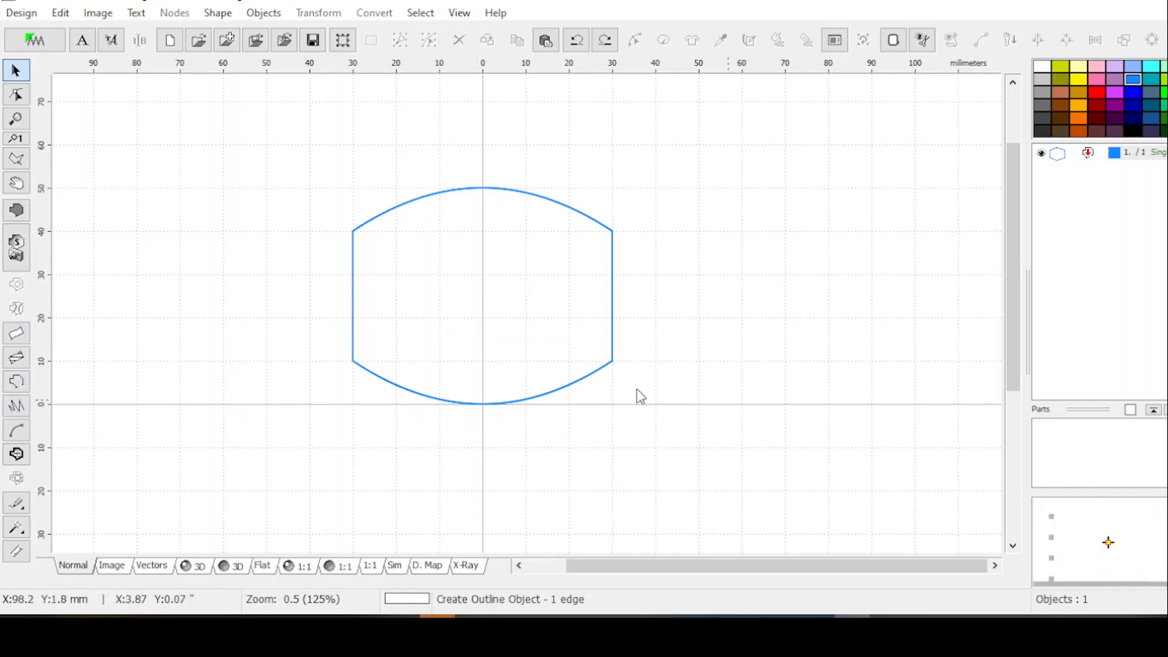
left_click(584, 384)
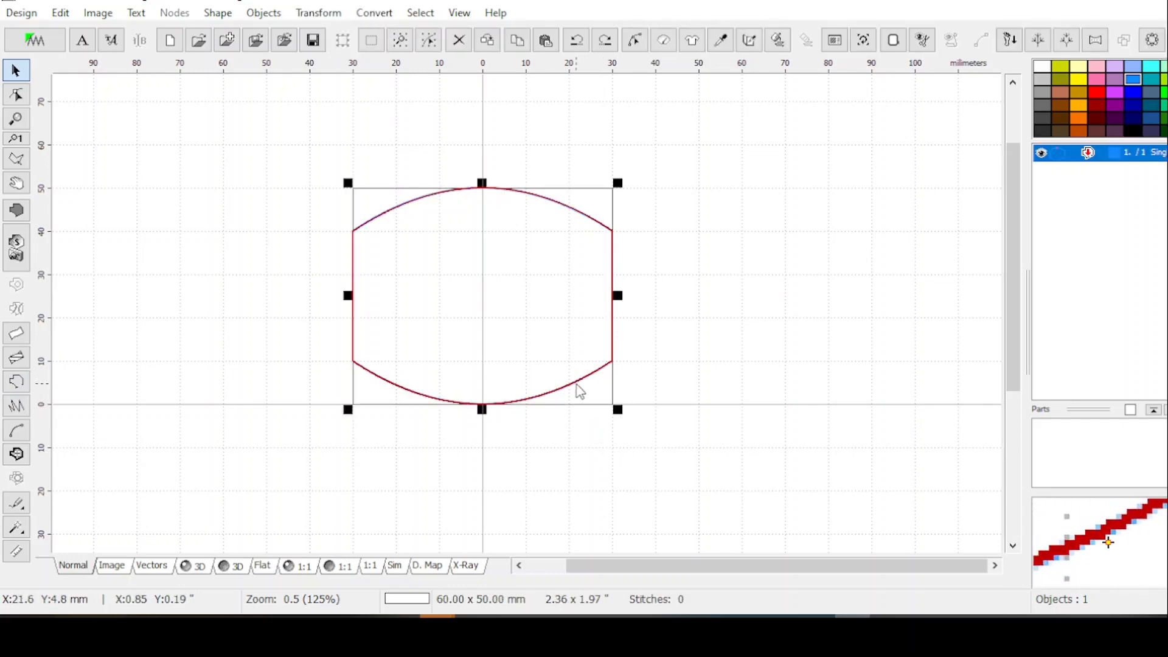
key("Delete")
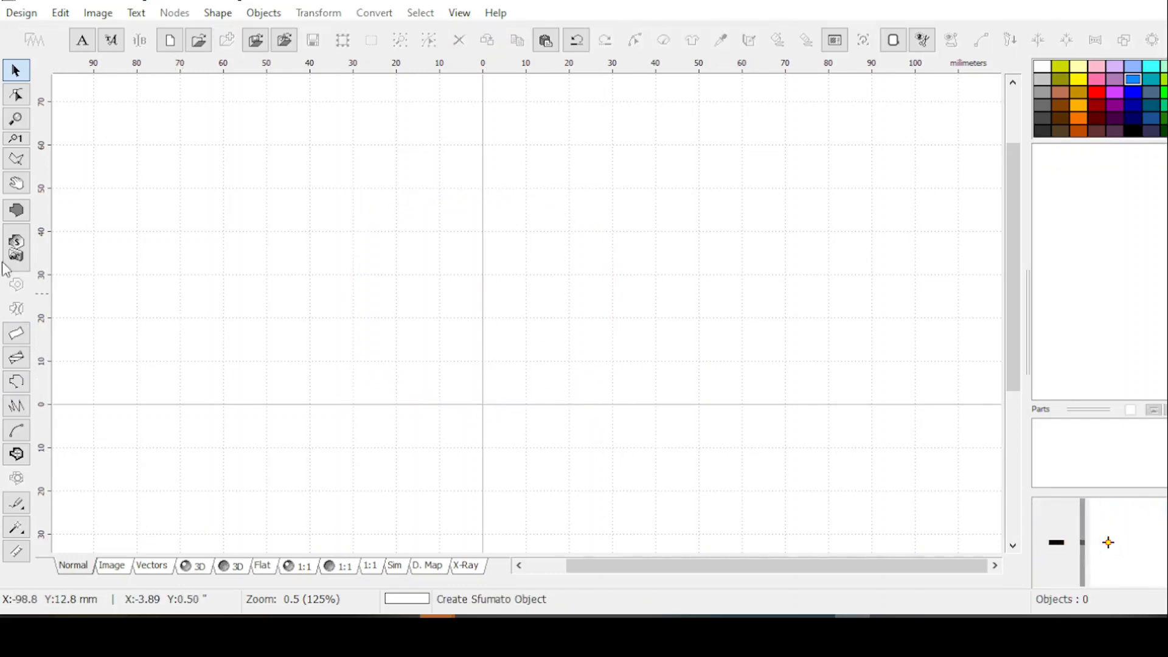
Step: Start an outline object with a segment from X 0, Y 20 mm to X -60, Y 50 mm and bend it into an outward arc
left_click(22, 390)
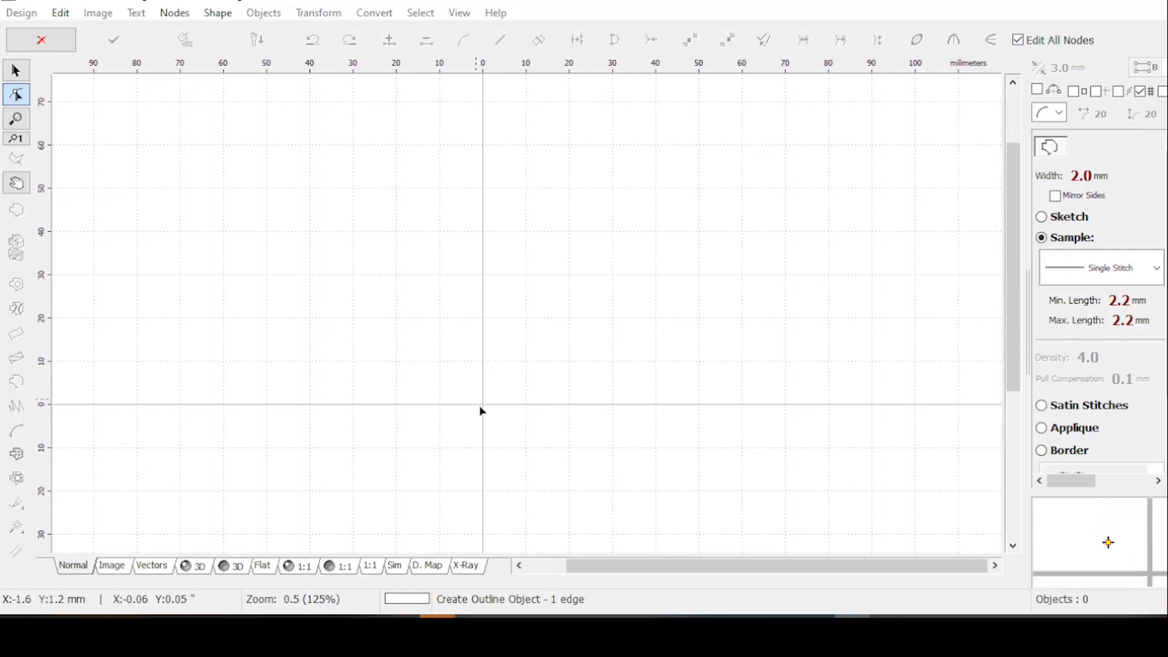
left_click_drag(491, 327, 483, 318)
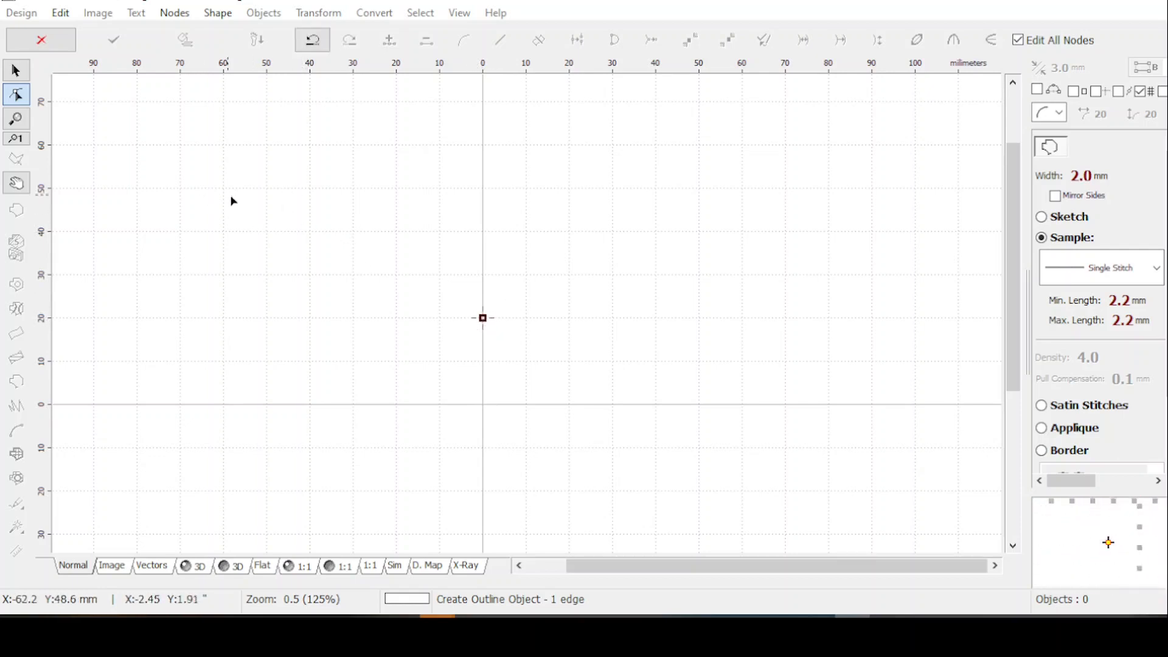
left_click(246, 200)
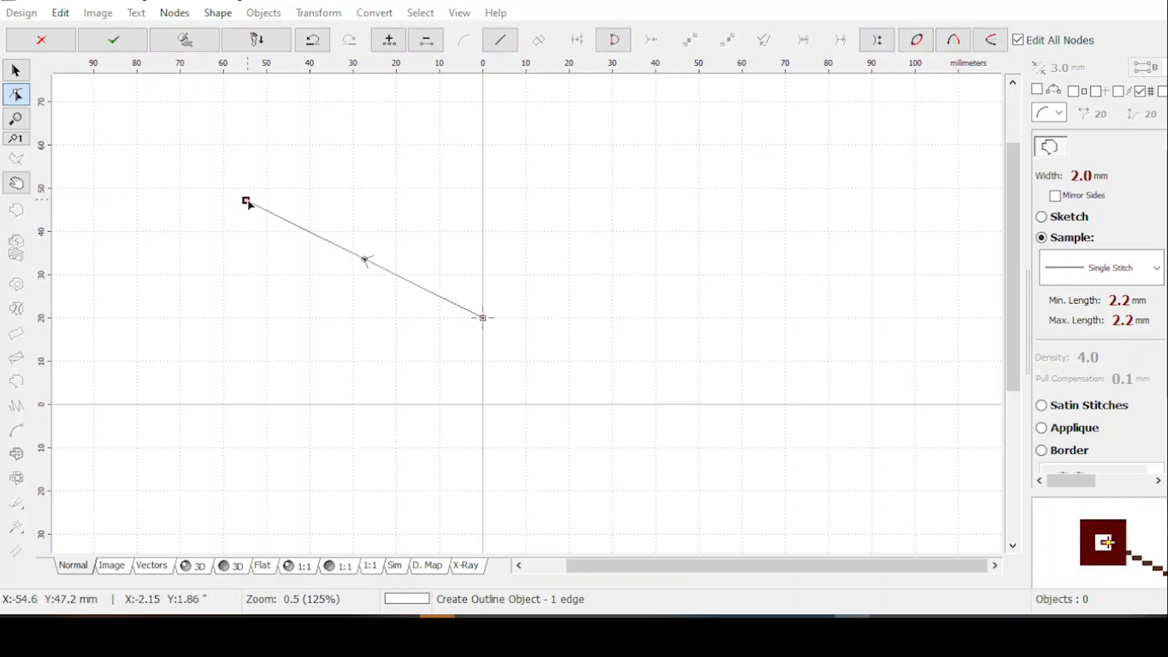
left_click_drag(246, 201, 225, 190)
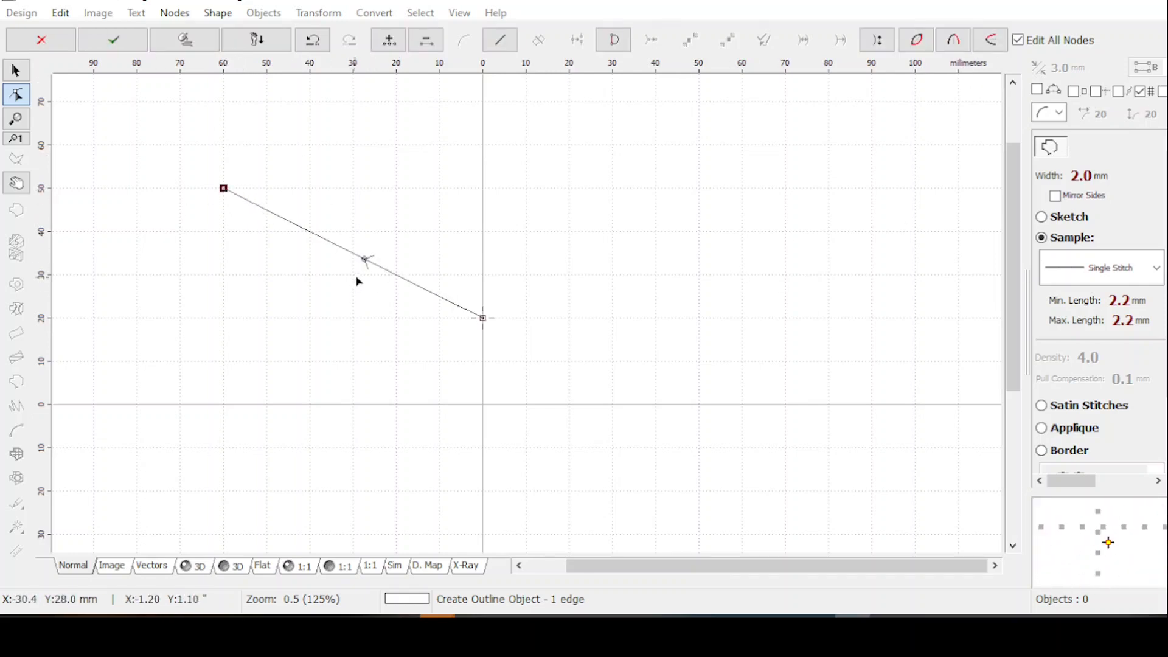
left_click_drag(367, 263, 423, 216)
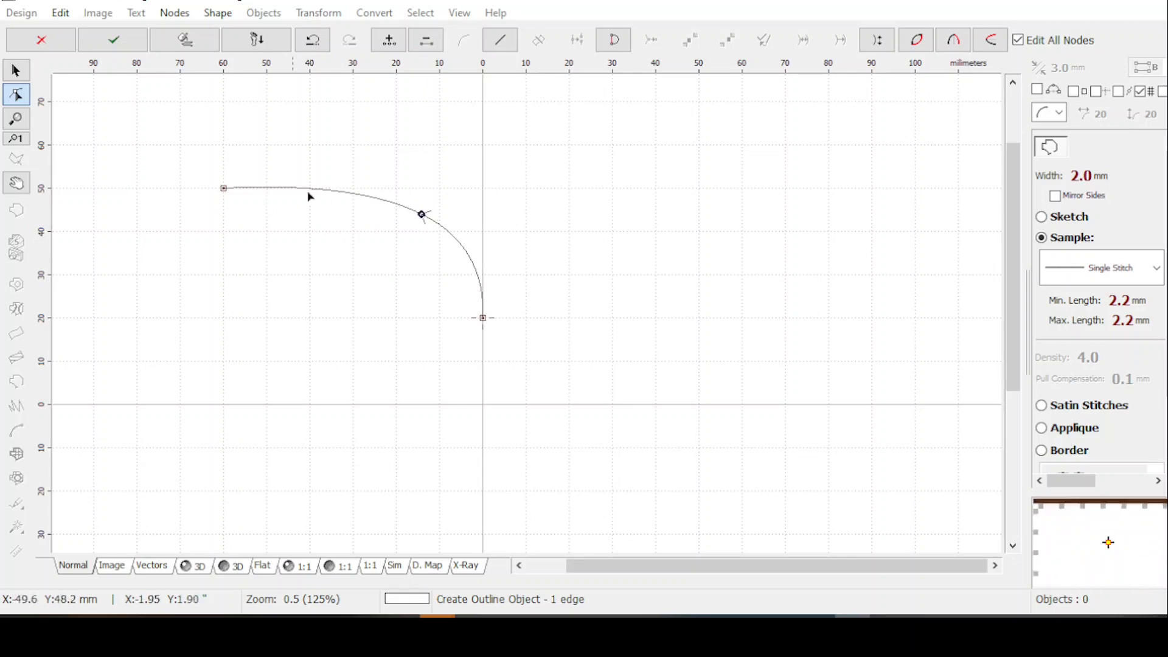
Step: Insert a node mid-arc at about X -30, Y 46 mm, reshape both segments into an S-curve and raise the left end node to about Y 56 mm
left_click(389, 41)
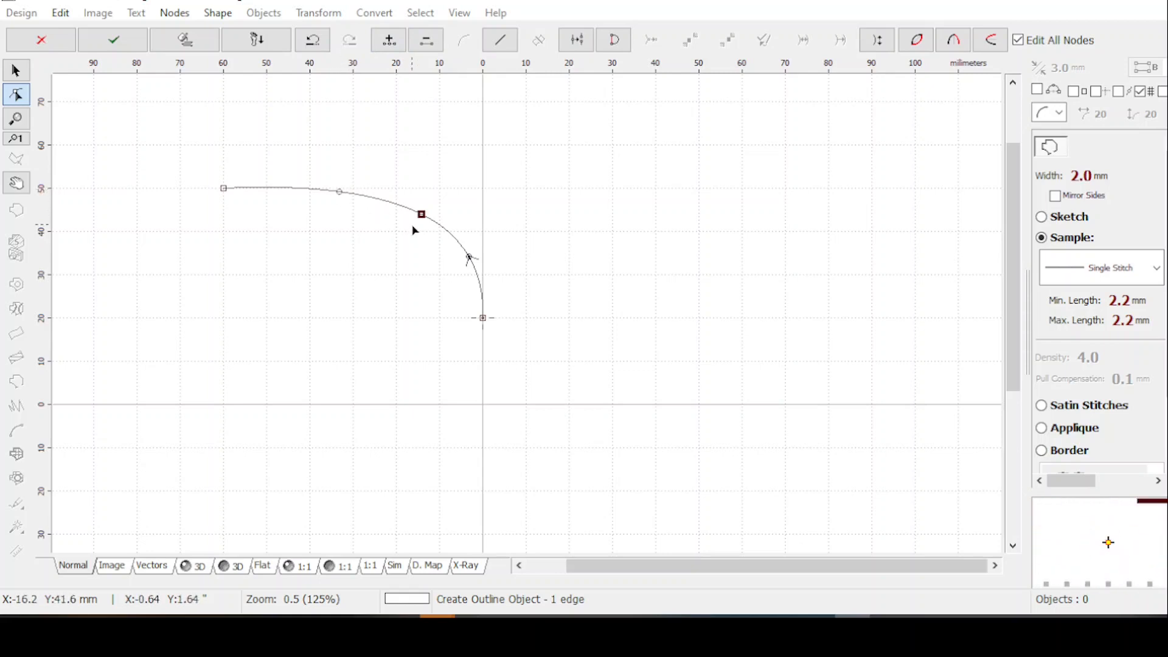
left_click_drag(332, 191, 302, 200)
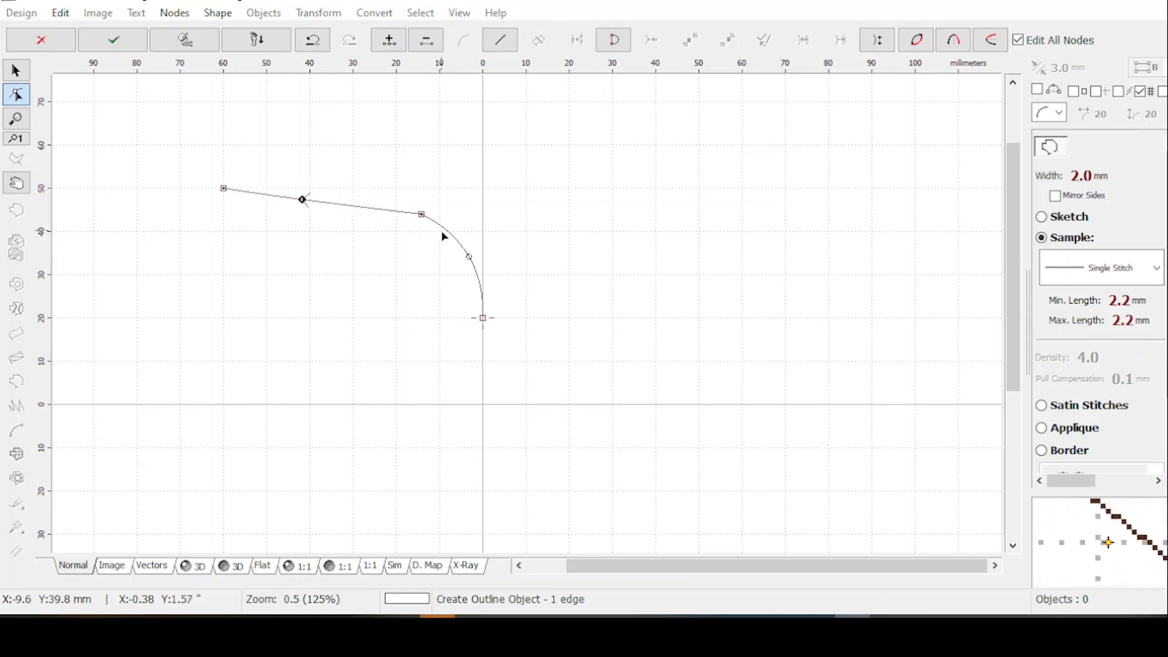
left_click_drag(424, 218, 372, 194)
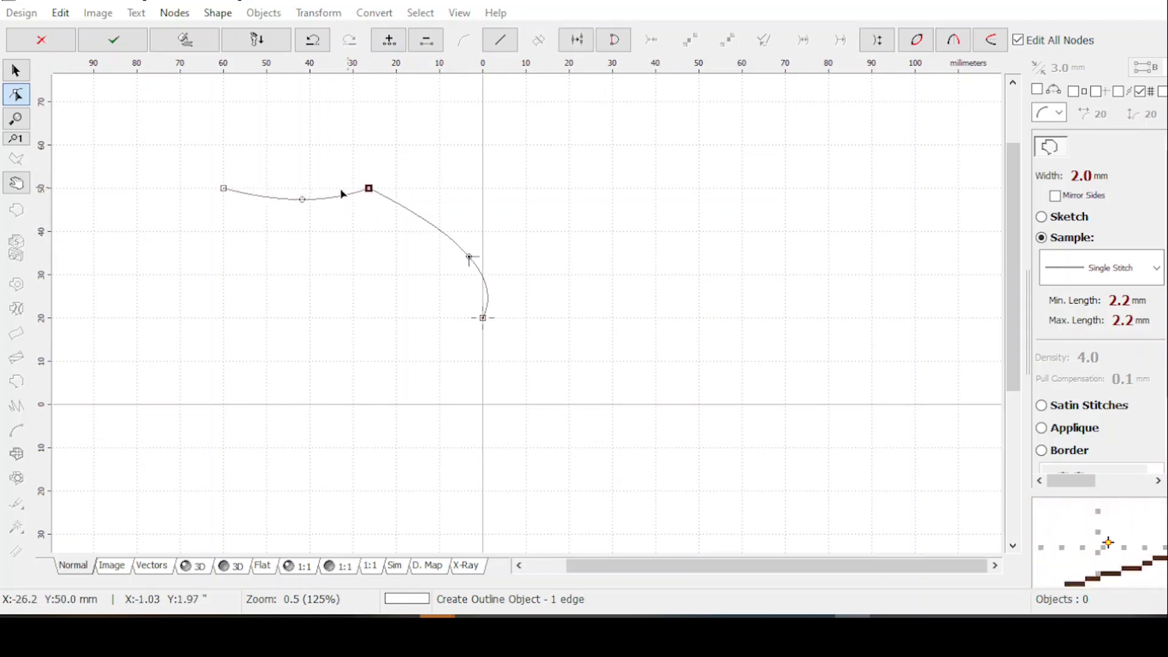
left_click_drag(303, 203, 296, 176)
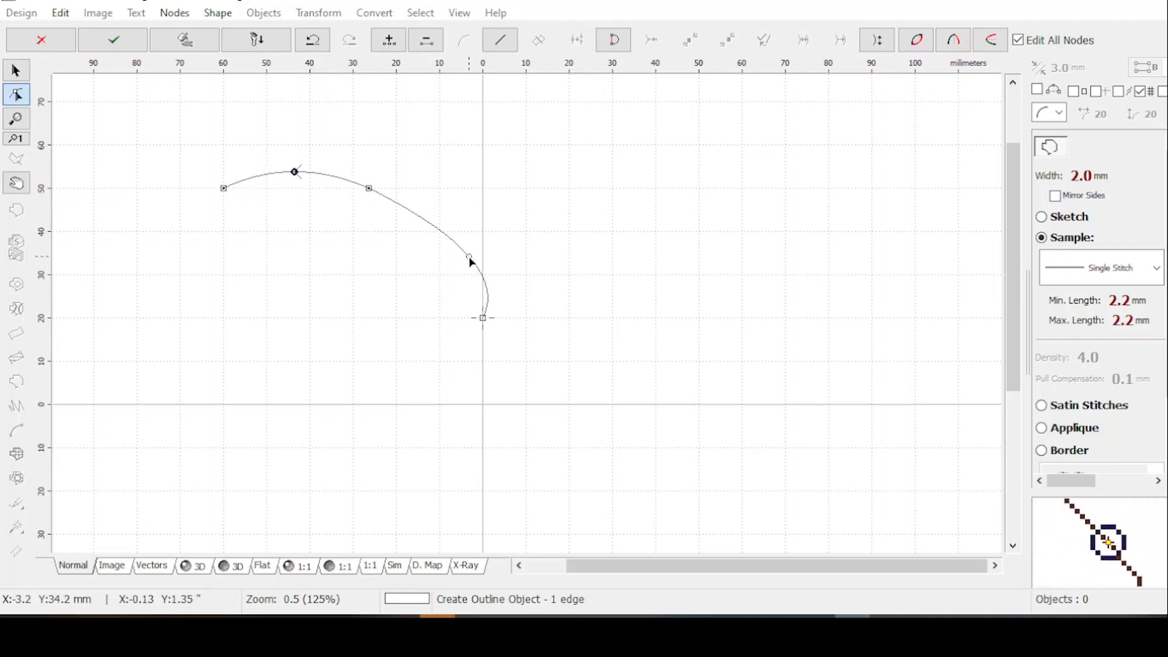
left_click_drag(470, 259, 447, 248)
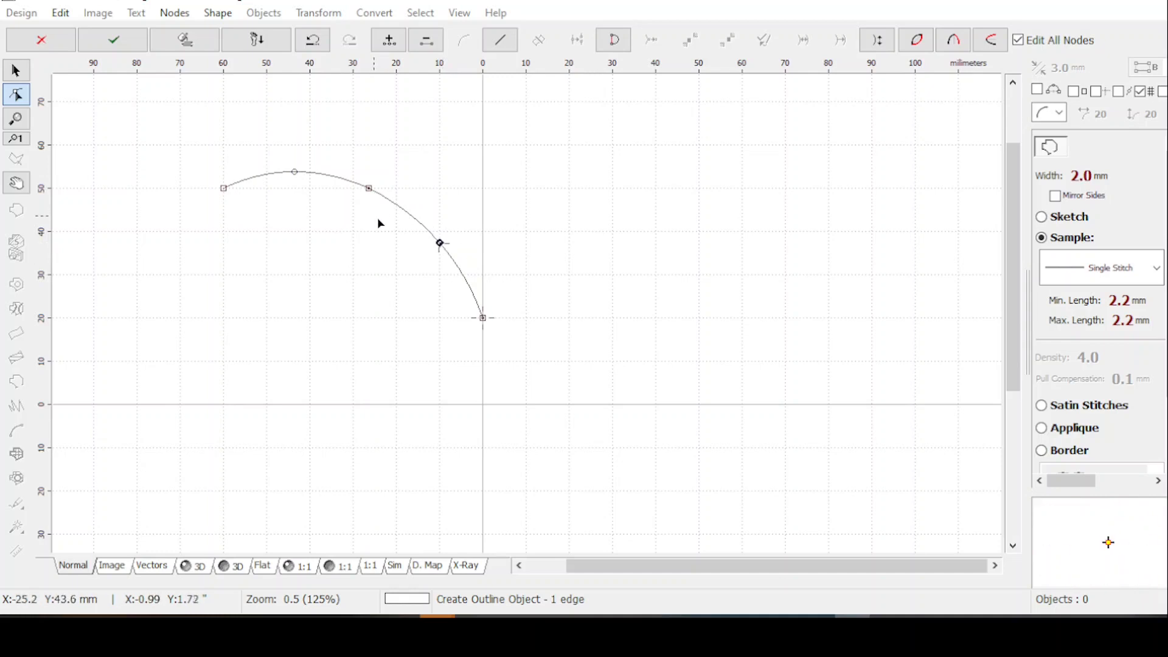
left_click_drag(296, 176, 288, 211)
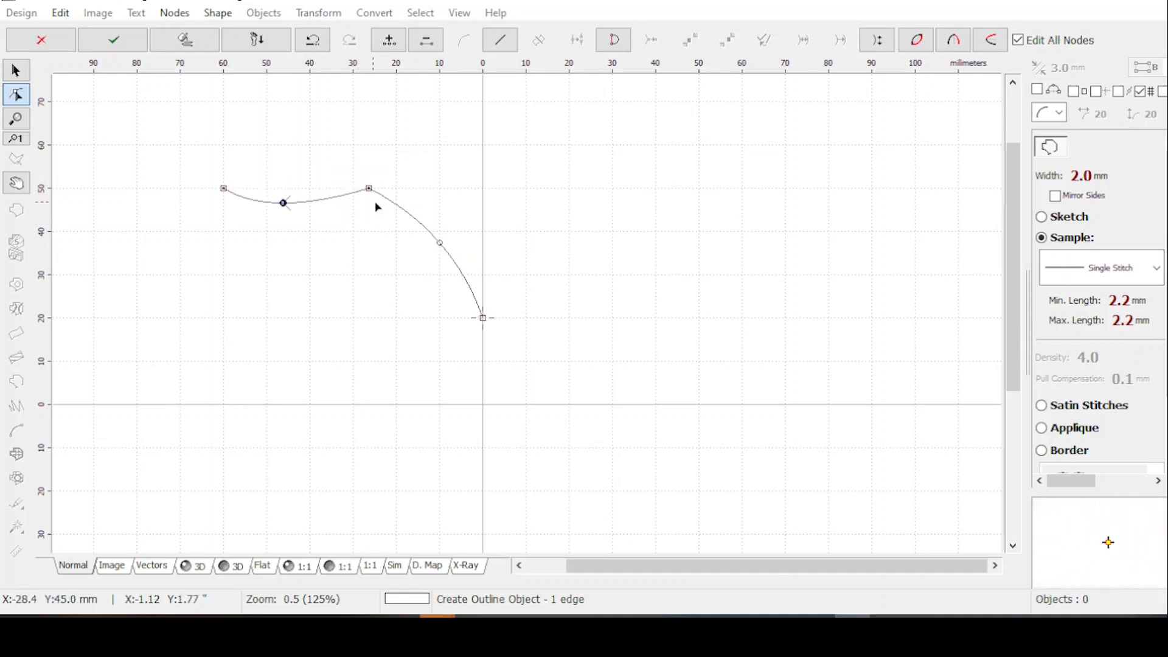
left_click_drag(367, 188, 355, 210)
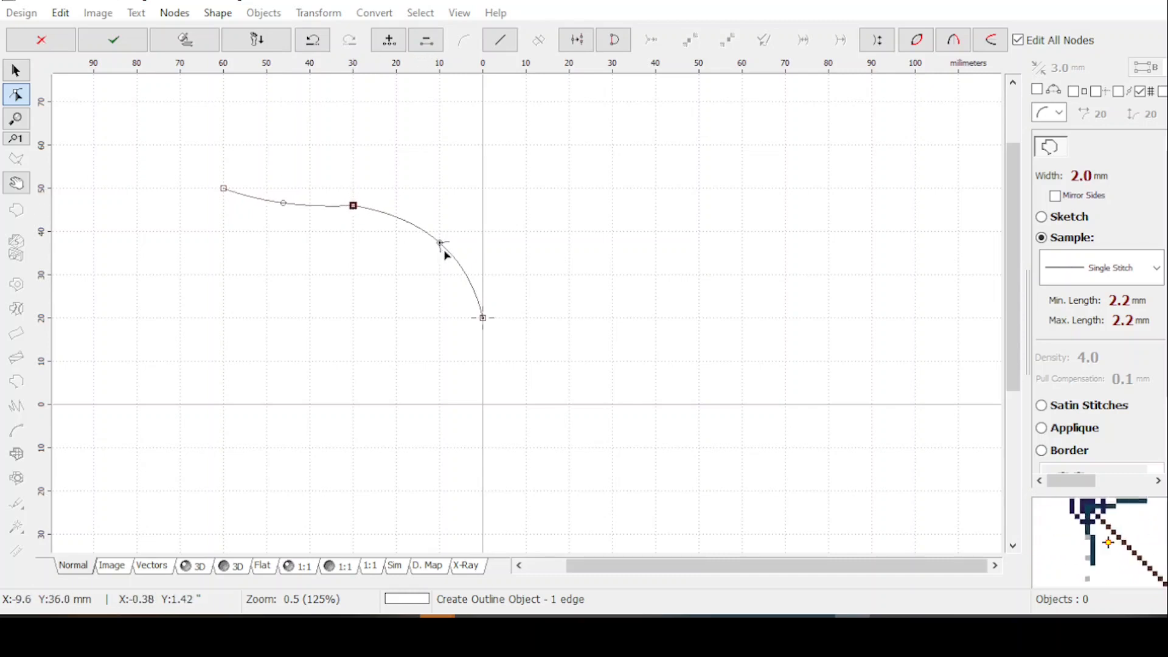
left_click_drag(441, 244, 446, 233)
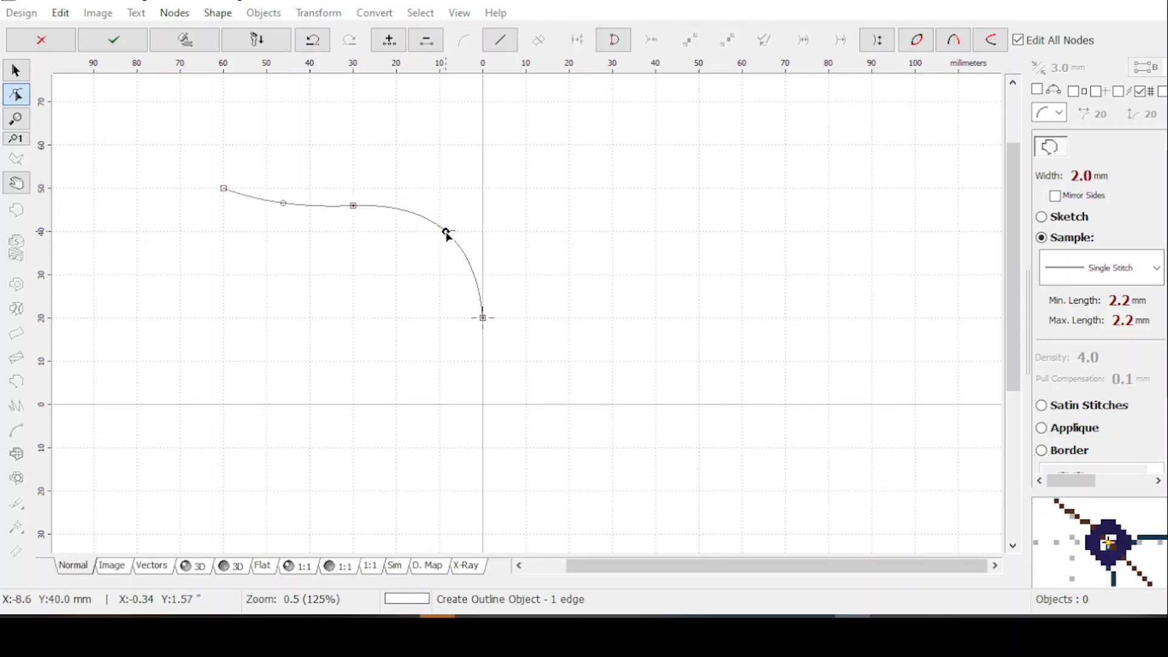
left_click_drag(224, 192, 233, 172)
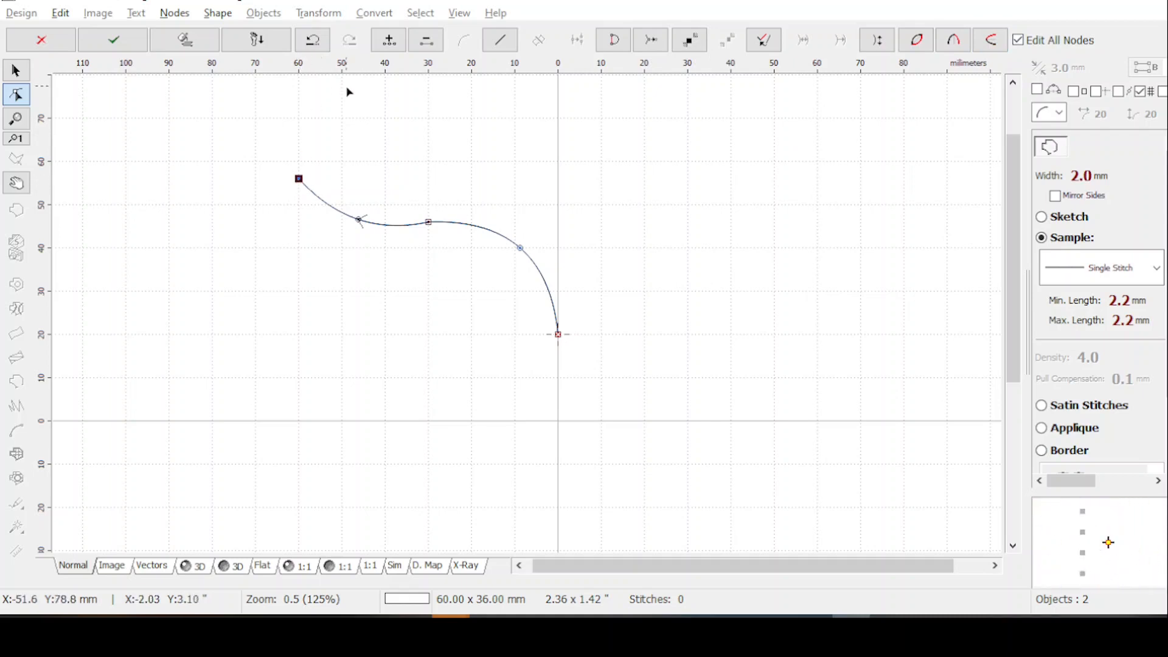
key("Return")
Step: Try to duplicate and mirror the curve vertically across a horizontal guide line through its upper end node, and undo the copy
left_click_drag(364, 69, 374, 179)
left_click(991, 41)
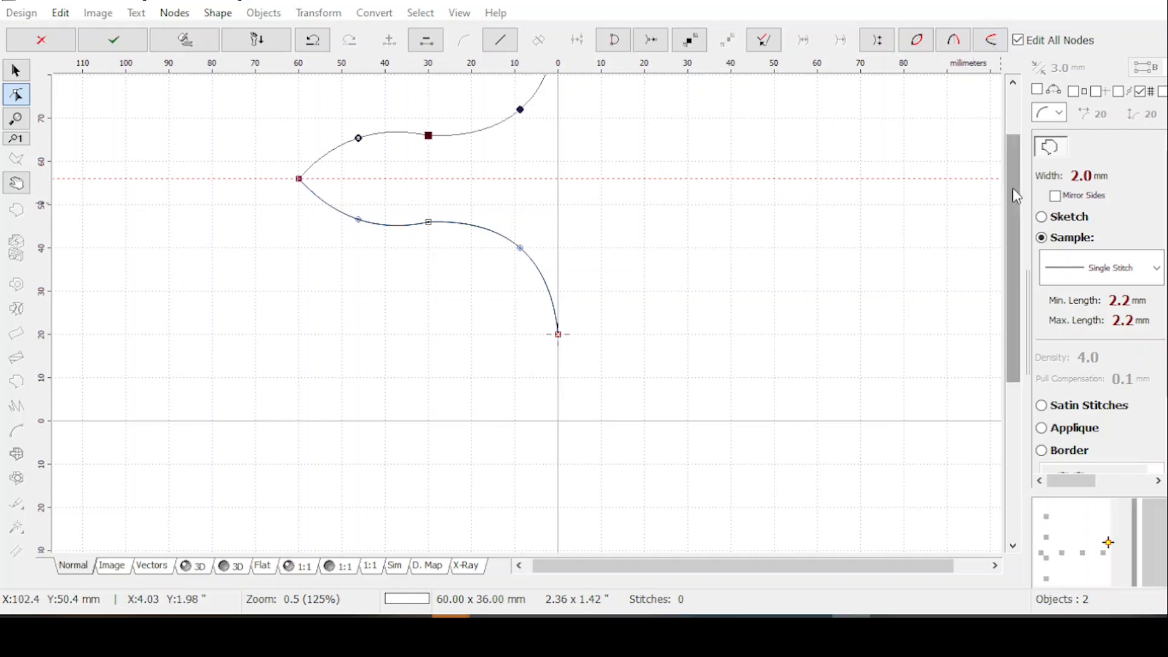
left_click_drag(1012, 188, 1012, 144)
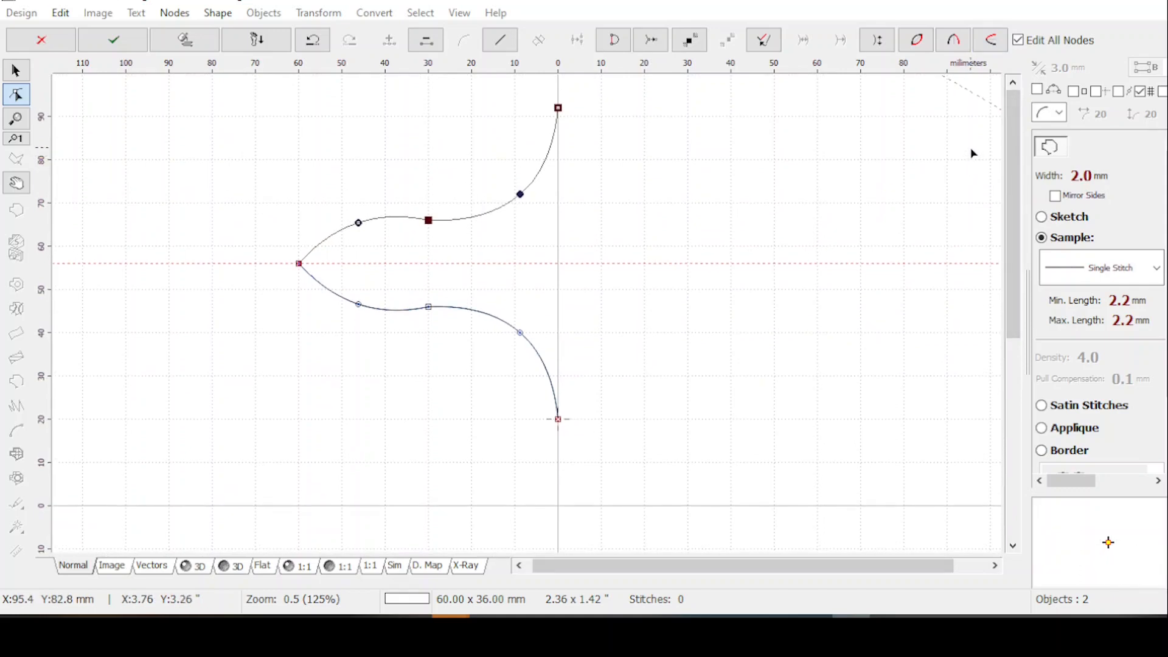
key("ctrl+z")
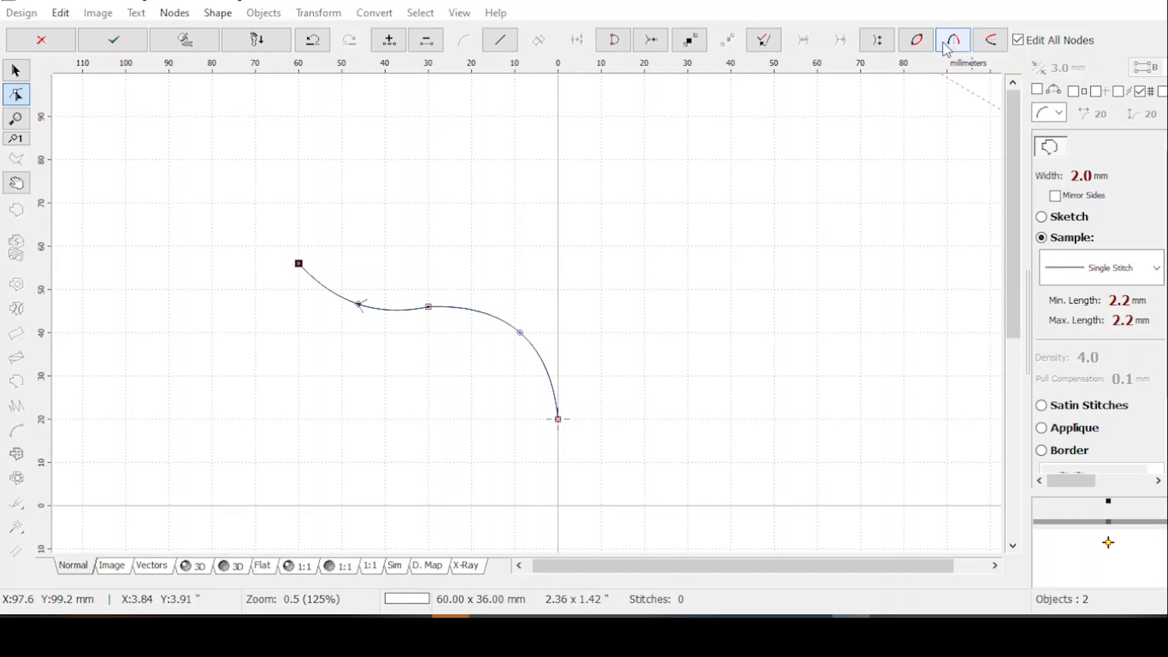
Step: Duplicate and mirror the curve horizontally across a vertical guide line placed through its upper end node at X -60 mm
left_click_drag(1012, 150, 1007, 176)
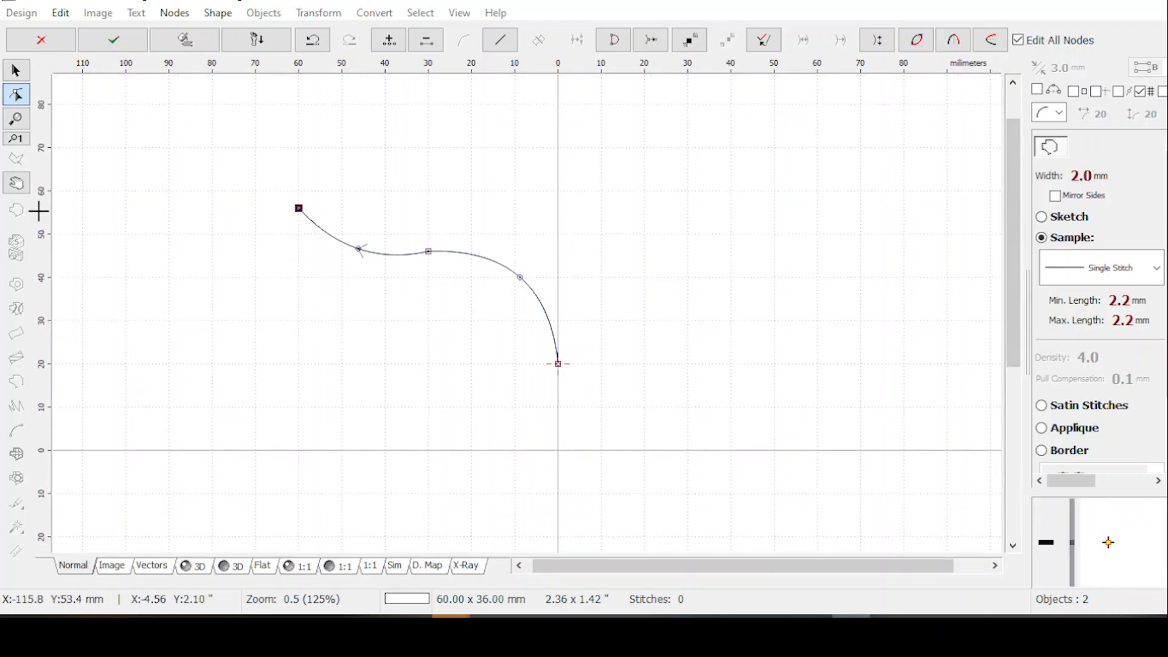
key("Return")
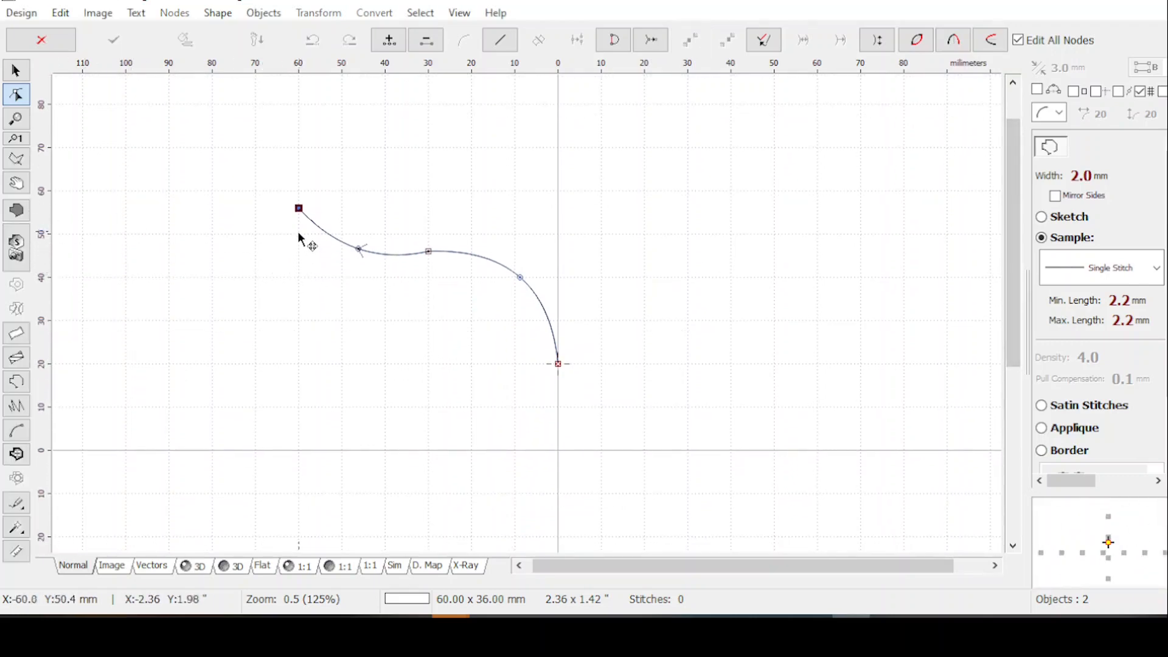
left_click_drag(298, 233, 299, 236)
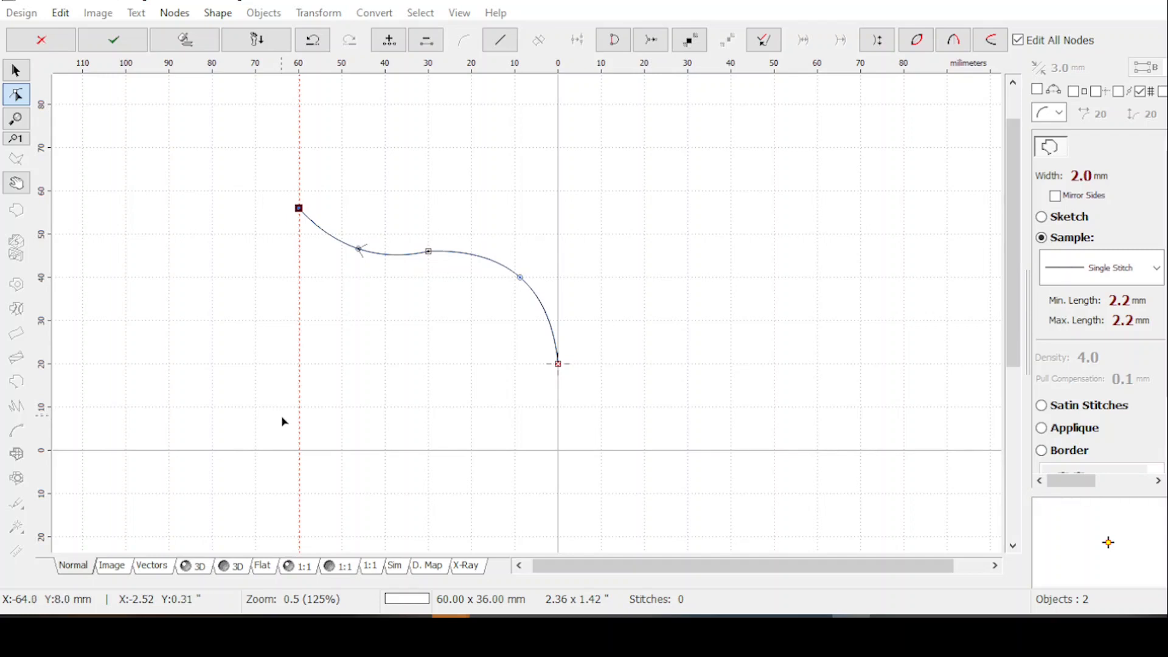
left_click(955, 43)
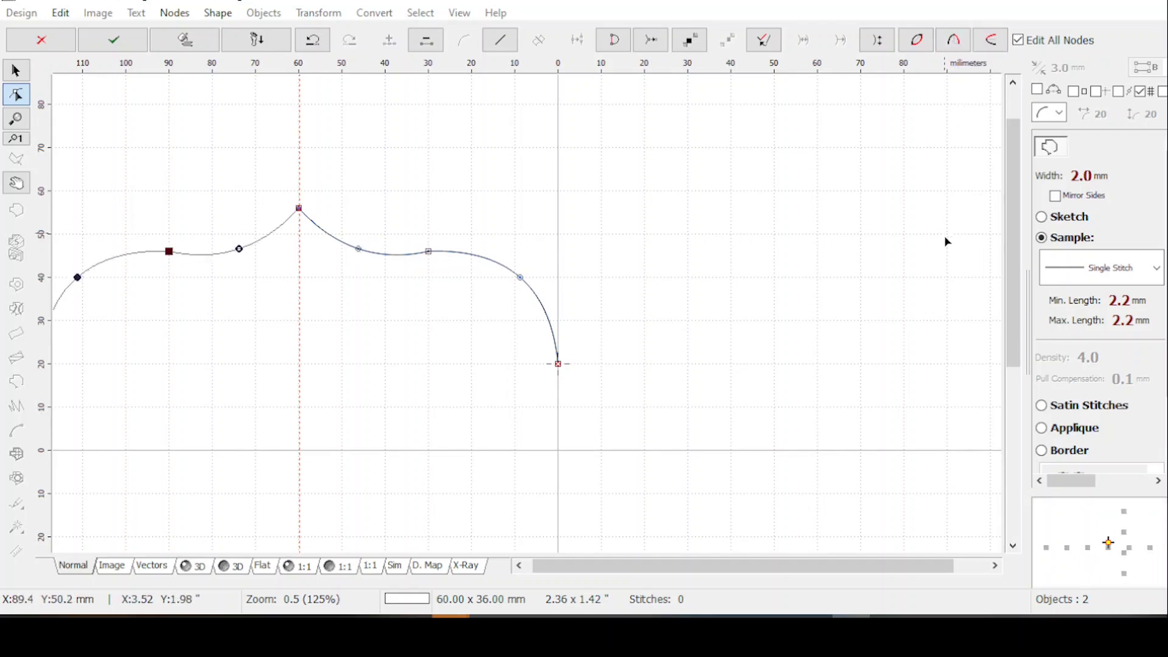
left_click_drag(687, 564, 608, 572)
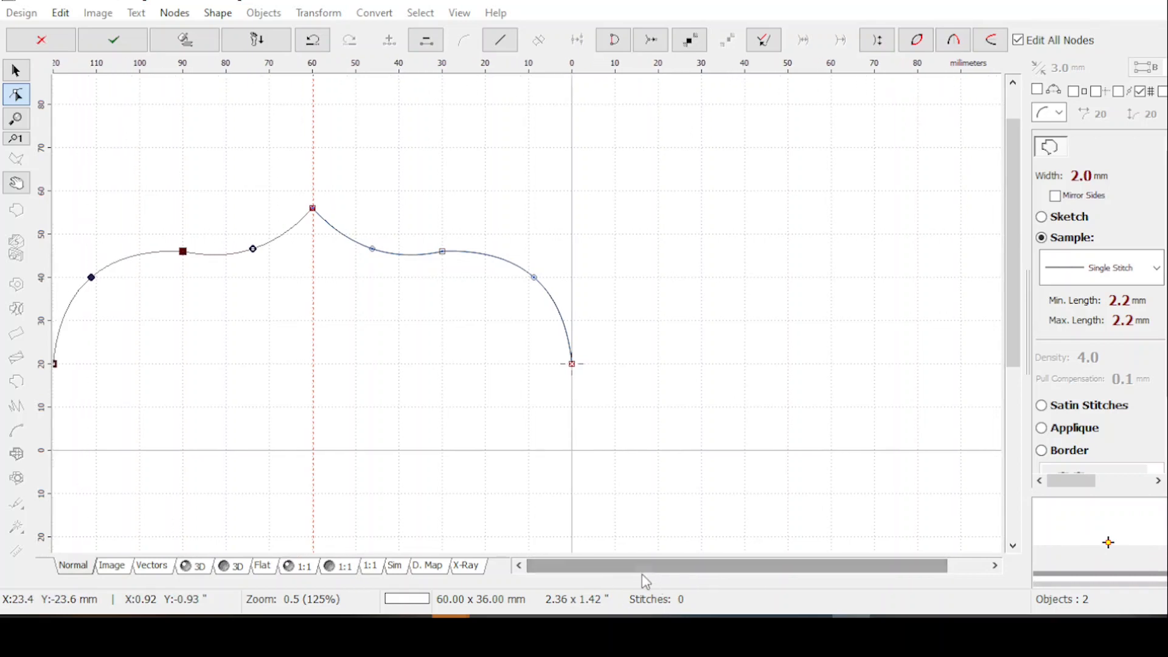
scroll(647, 572, "down", 1)
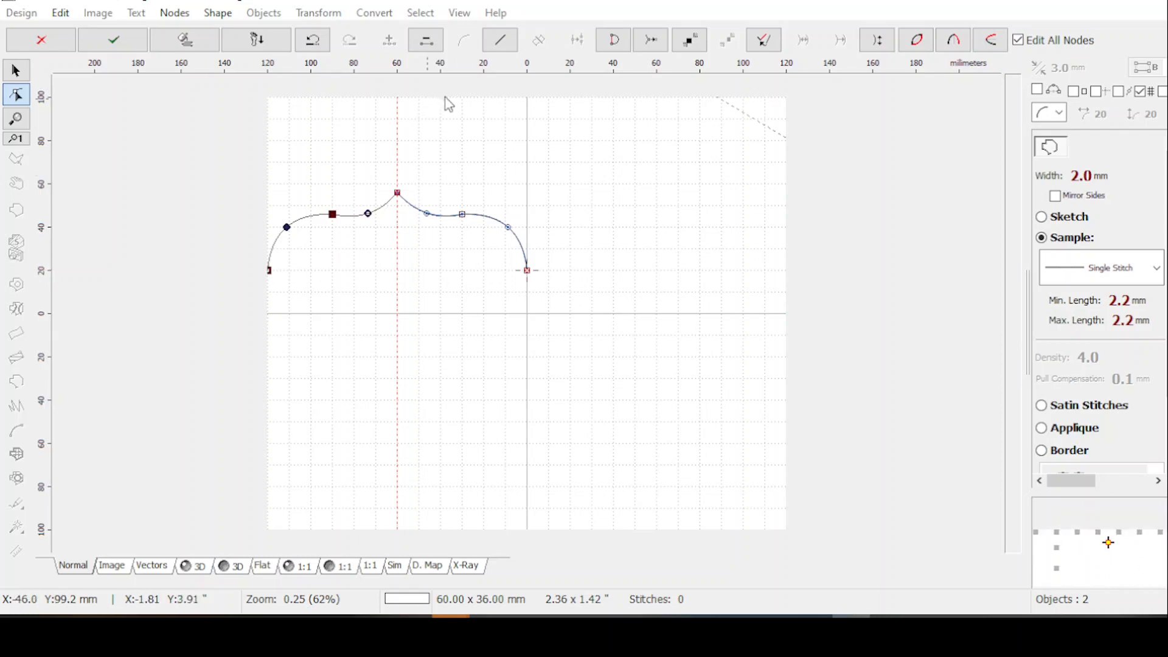
Step: Try a vertical mirror of the half shape across a horizontal guide line near Y 20 mm, undo it, and try a horizontal mirror instead
left_click_drag(452, 64, 447, 272)
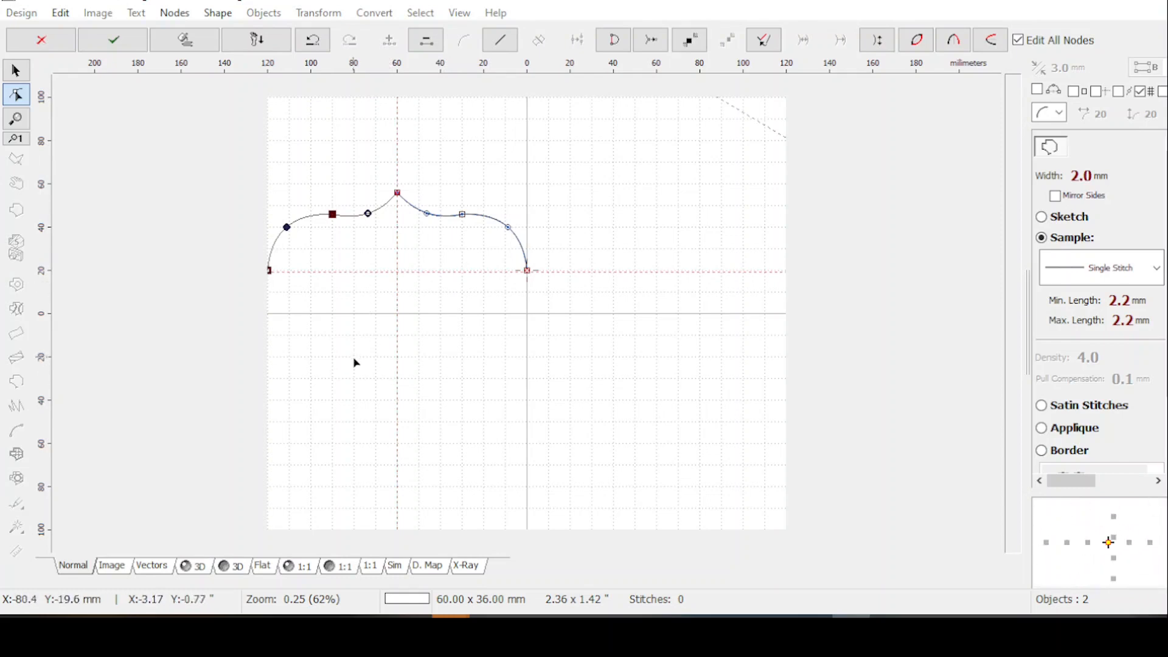
left_click(991, 40)
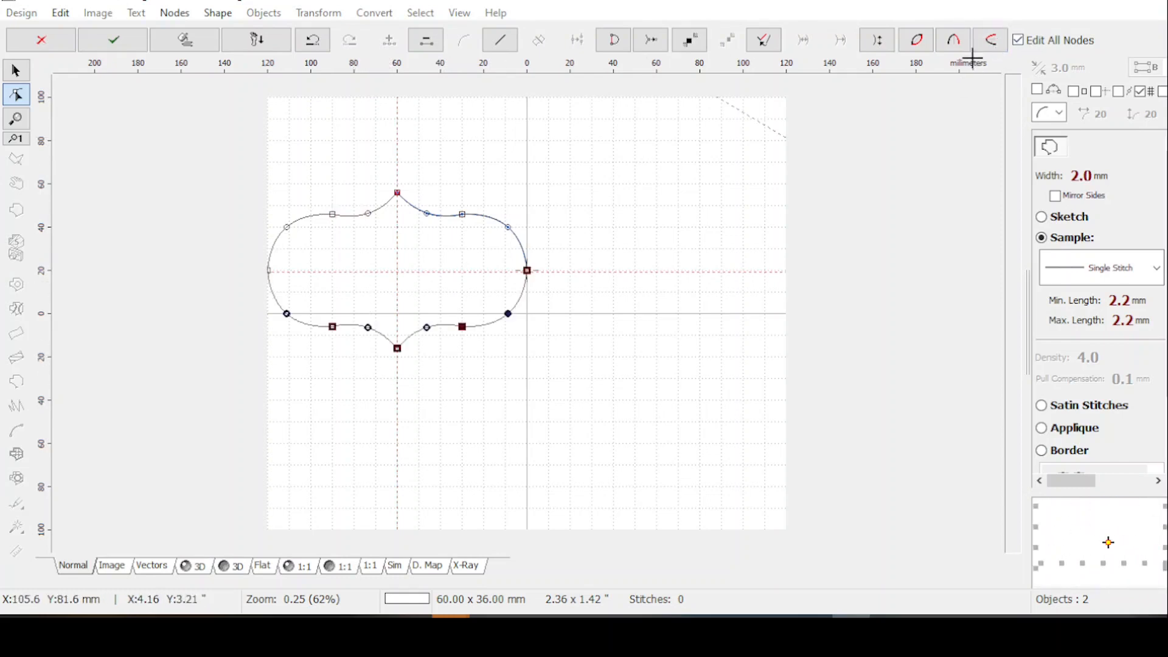
key("ctrl+z")
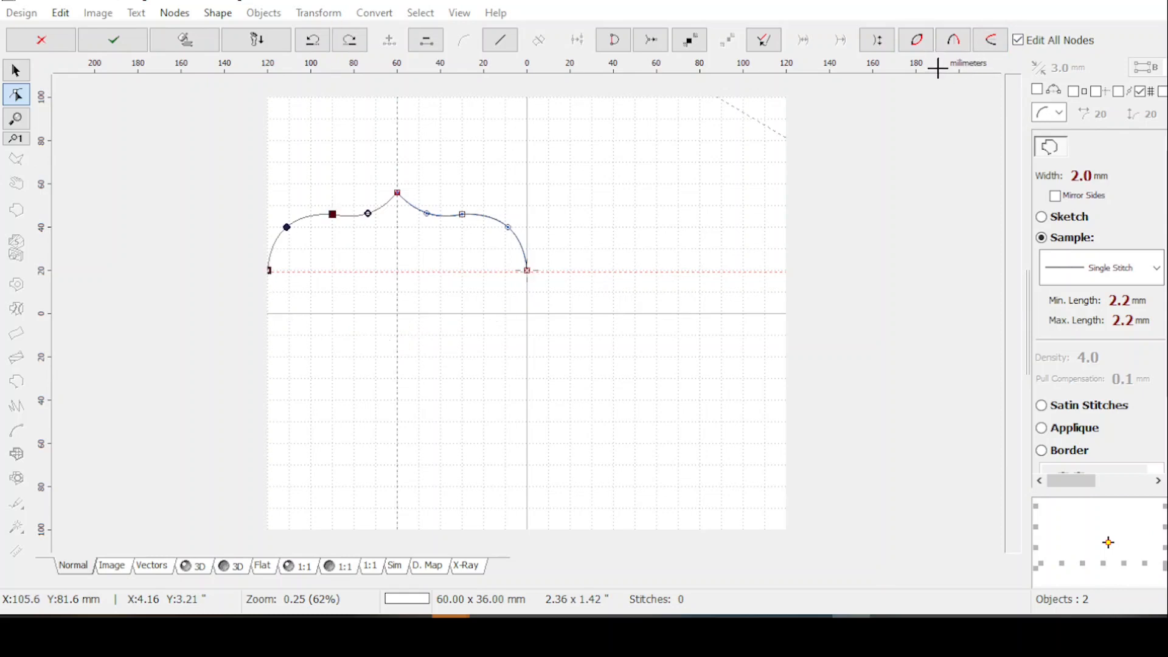
left_click(954, 41)
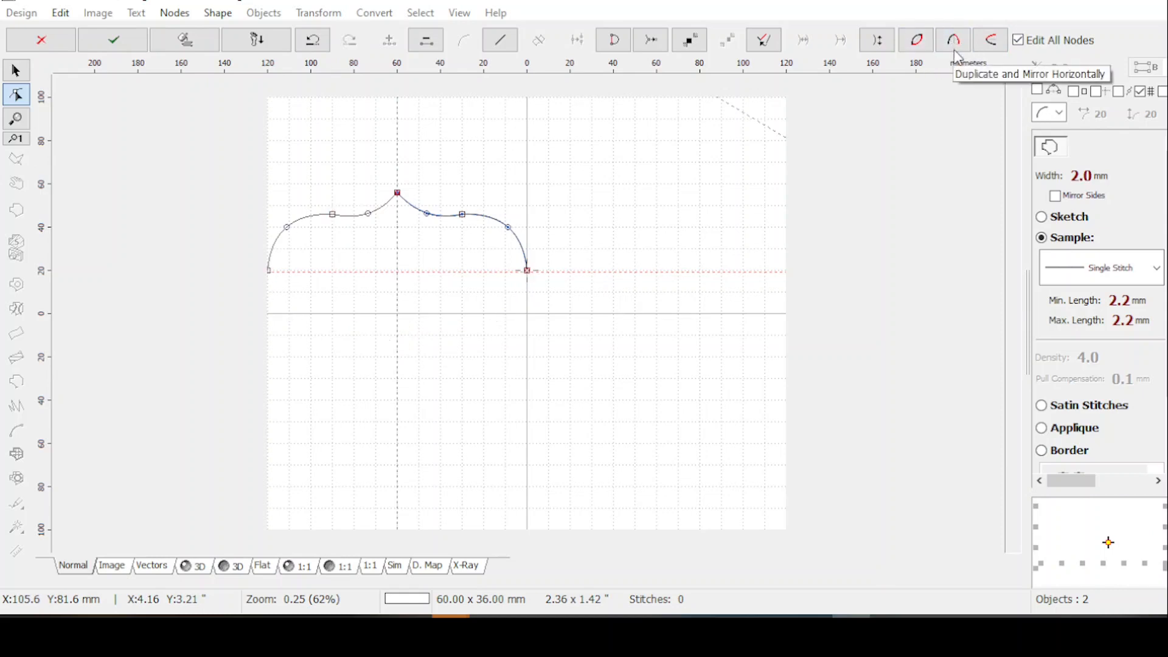
Step: Select the half shape's left end node, erase all guide lines, and try a horizontal mirror without them before undoing it
left_click(270, 272)
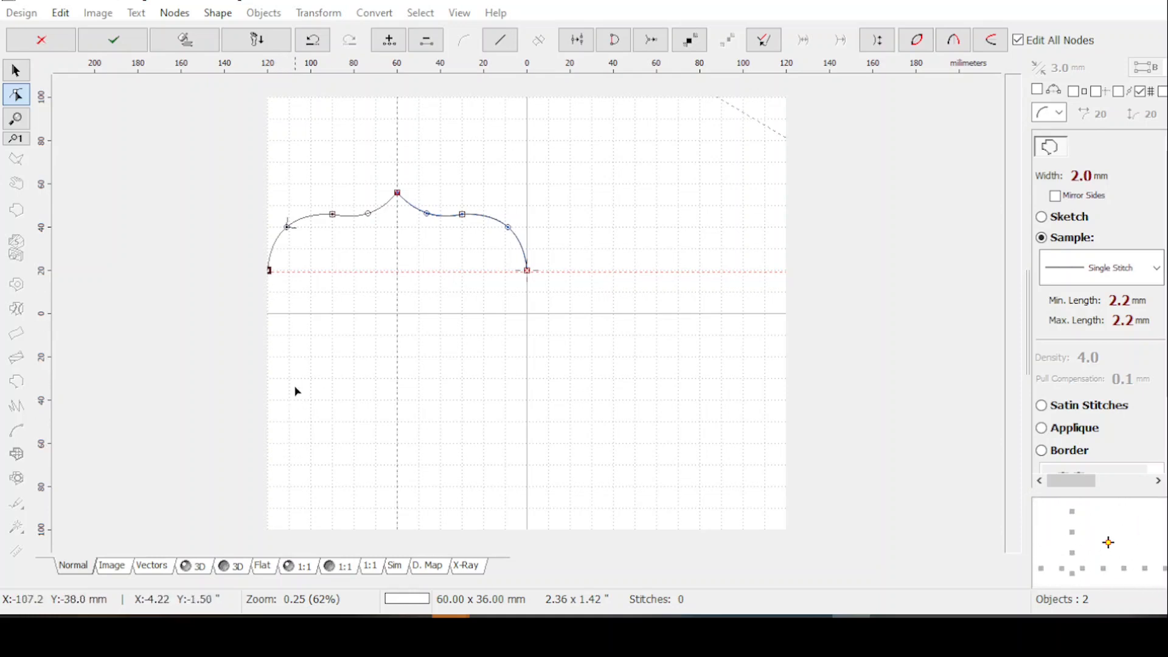
left_click(60, 13)
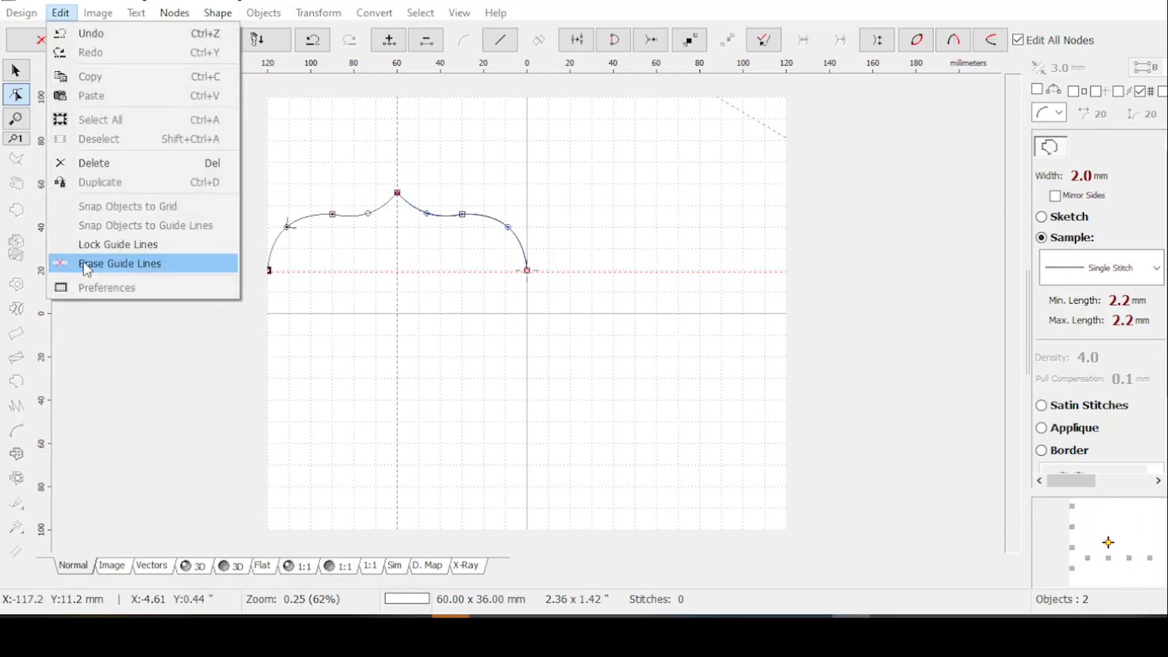
left_click(115, 263)
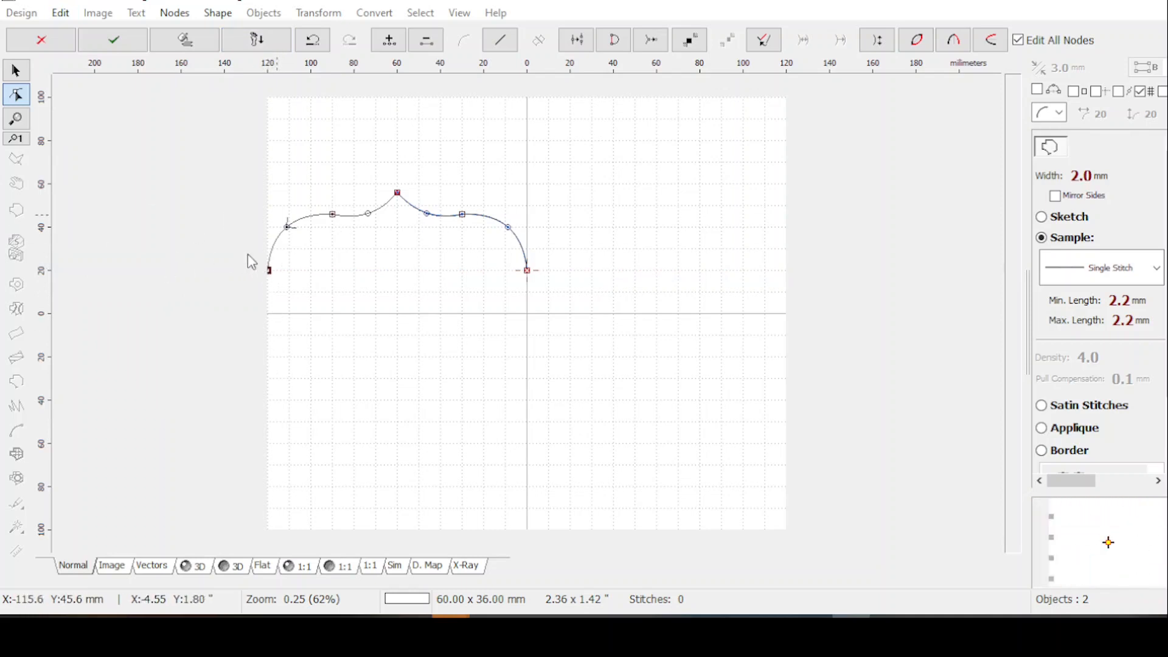
left_click(954, 43)
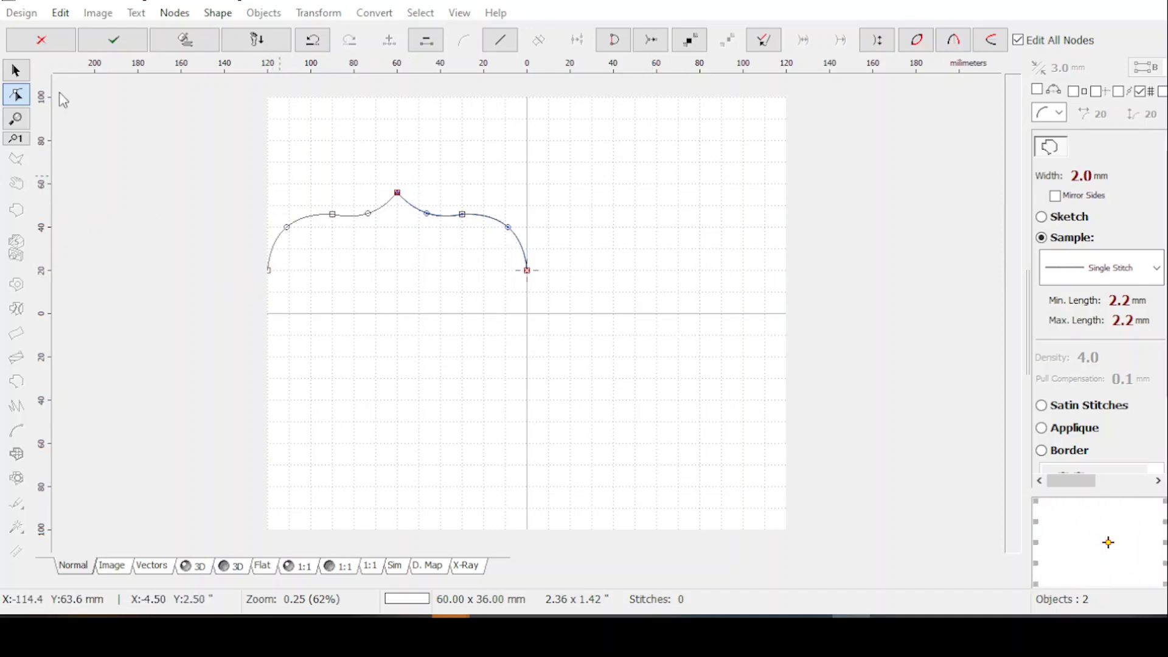
key("ctrl+z")
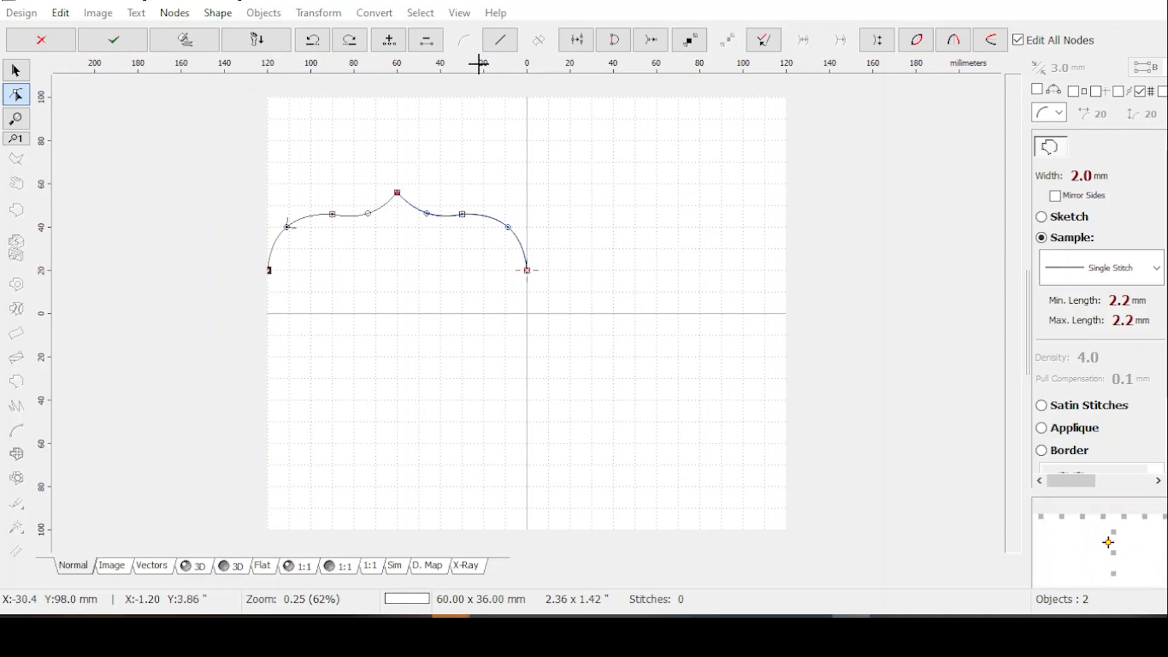
Step: Place a horizontal guide line at Y 20 mm through the half shape's end nodes, and try the end-node mirrored copy before undoing it
left_click_drag(473, 70, 469, 271)
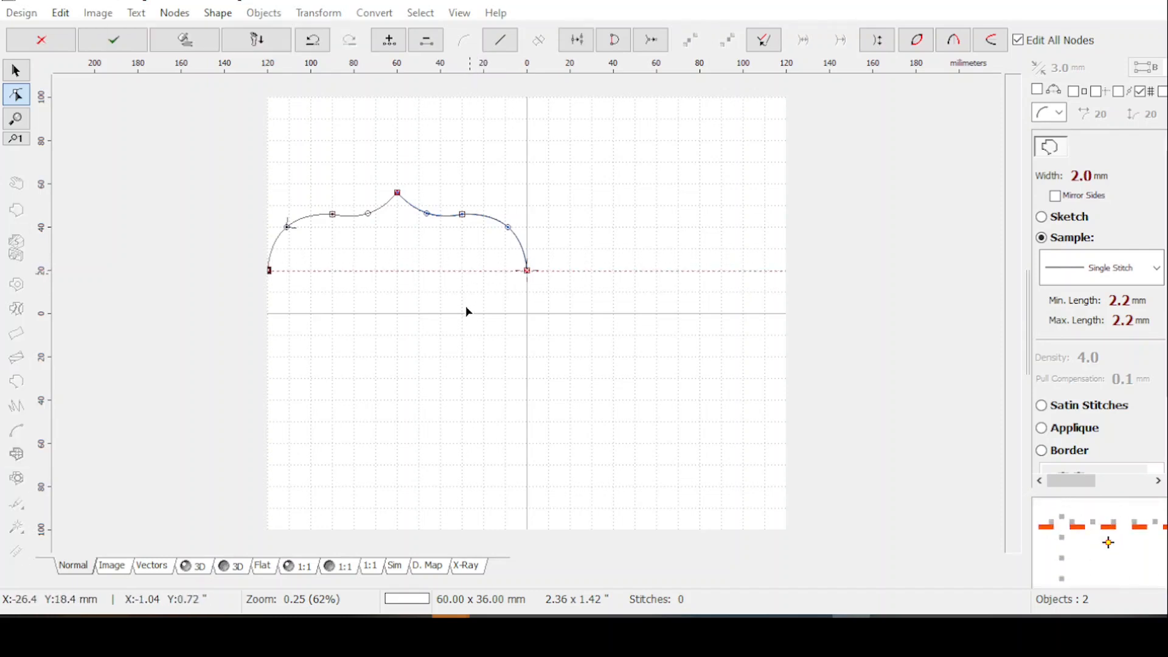
left_click(920, 46)
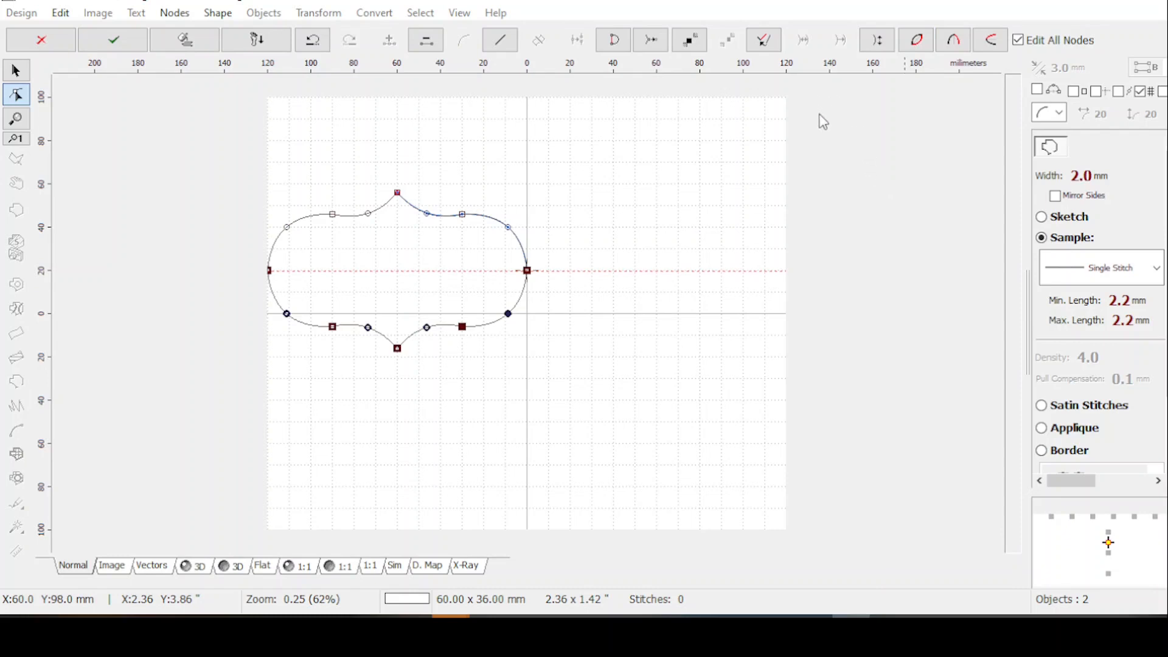
key("ctrl+z")
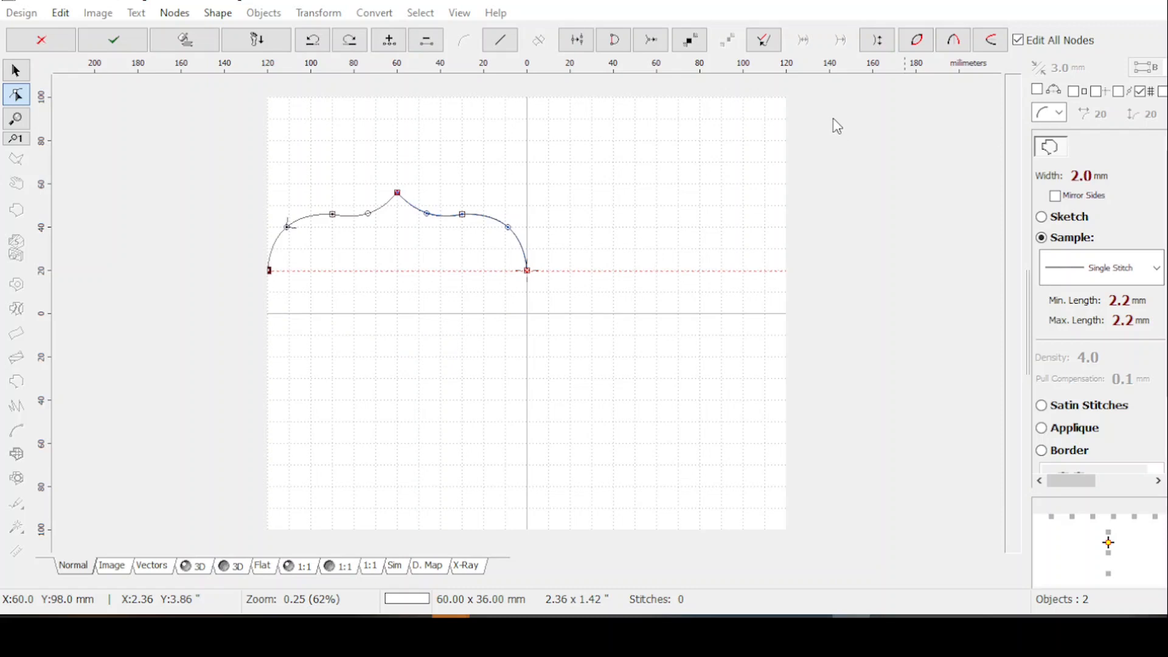
Step: Remove the mirrored half, and rotate and move the guide line until it slants through both end nodes of the remaining curve
key("ctrl+a")
key("Delete")
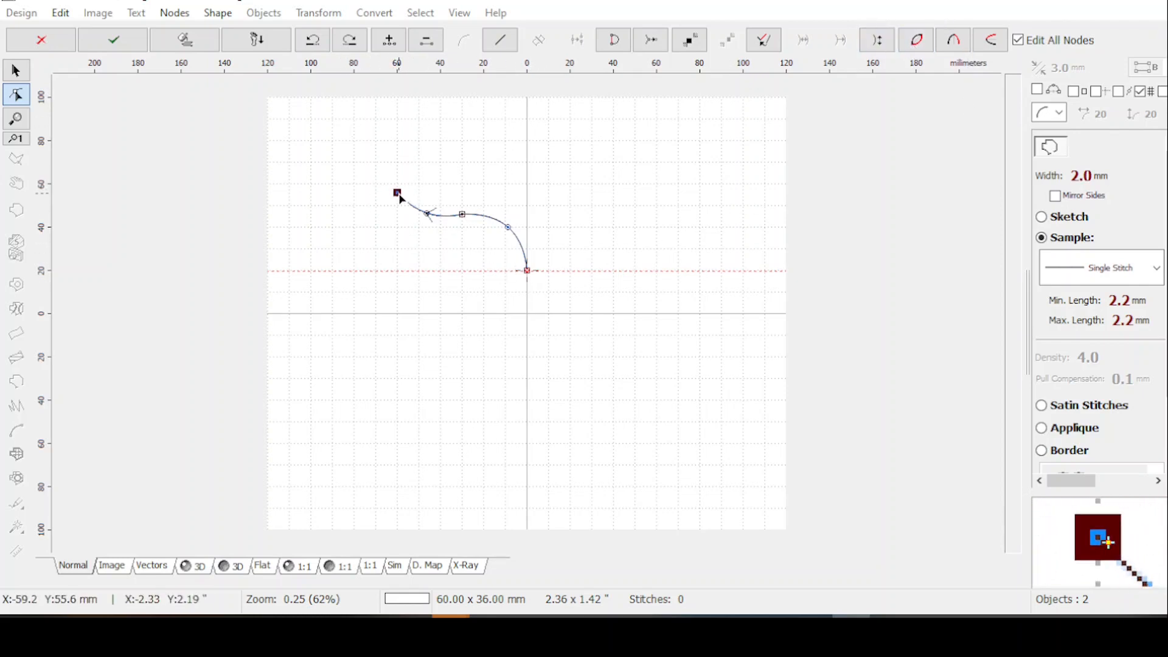
right_click(467, 274)
left_click(505, 300)
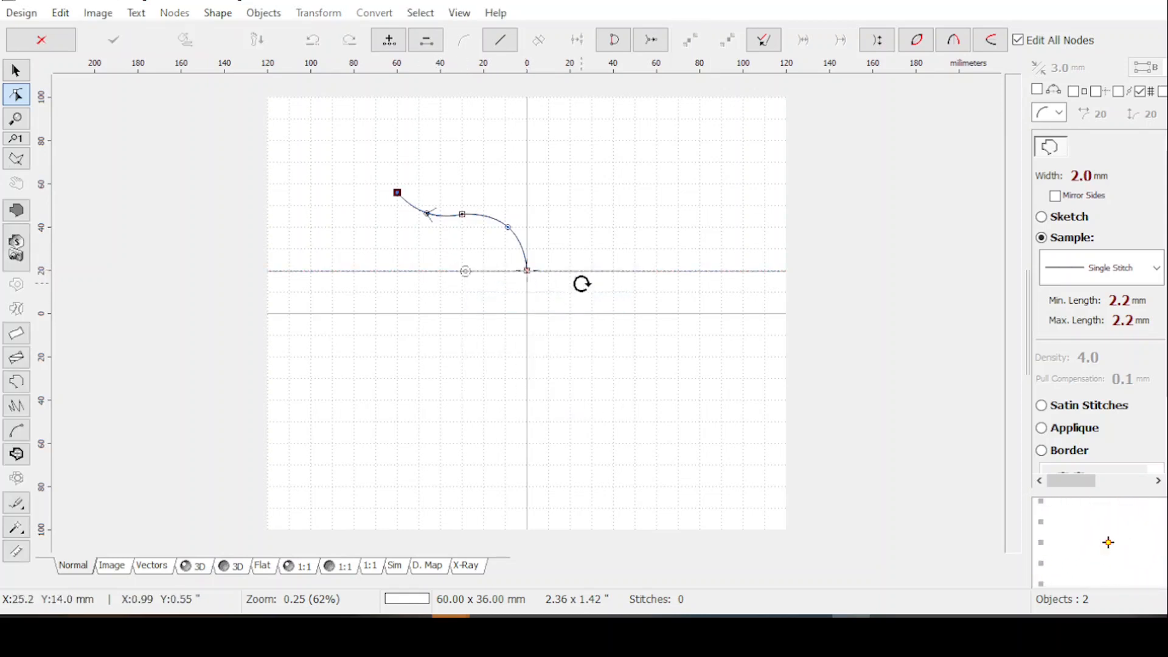
left_click_drag(639, 272, 601, 339)
left_click_drag(466, 273, 485, 256)
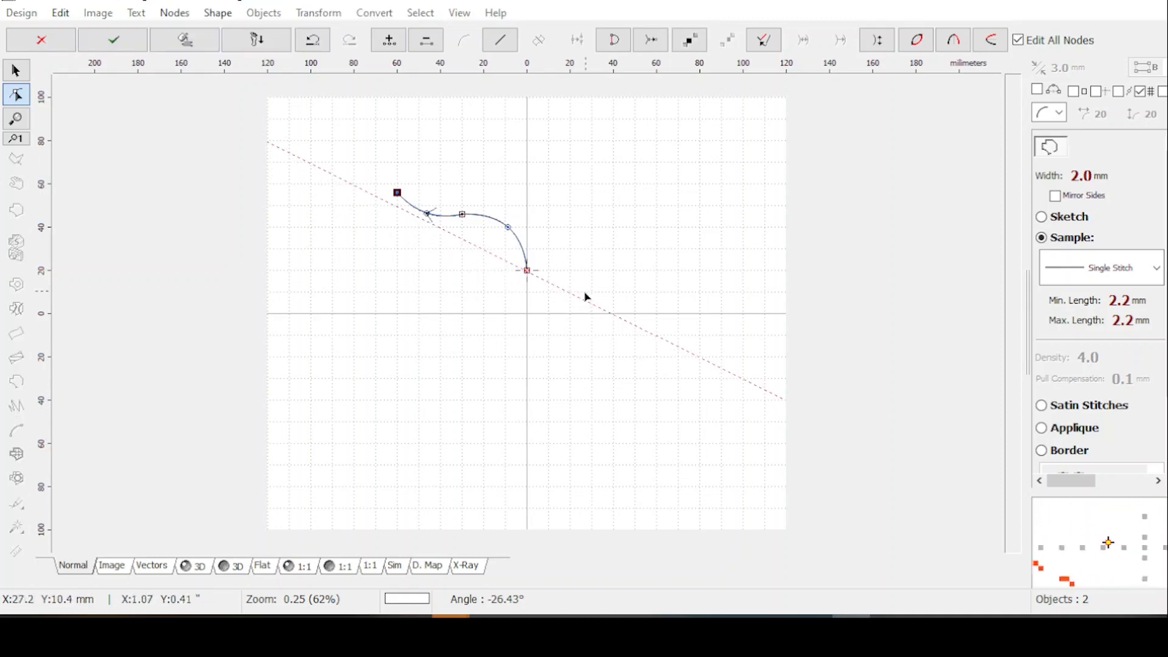
right_click(479, 251)
left_click(521, 274)
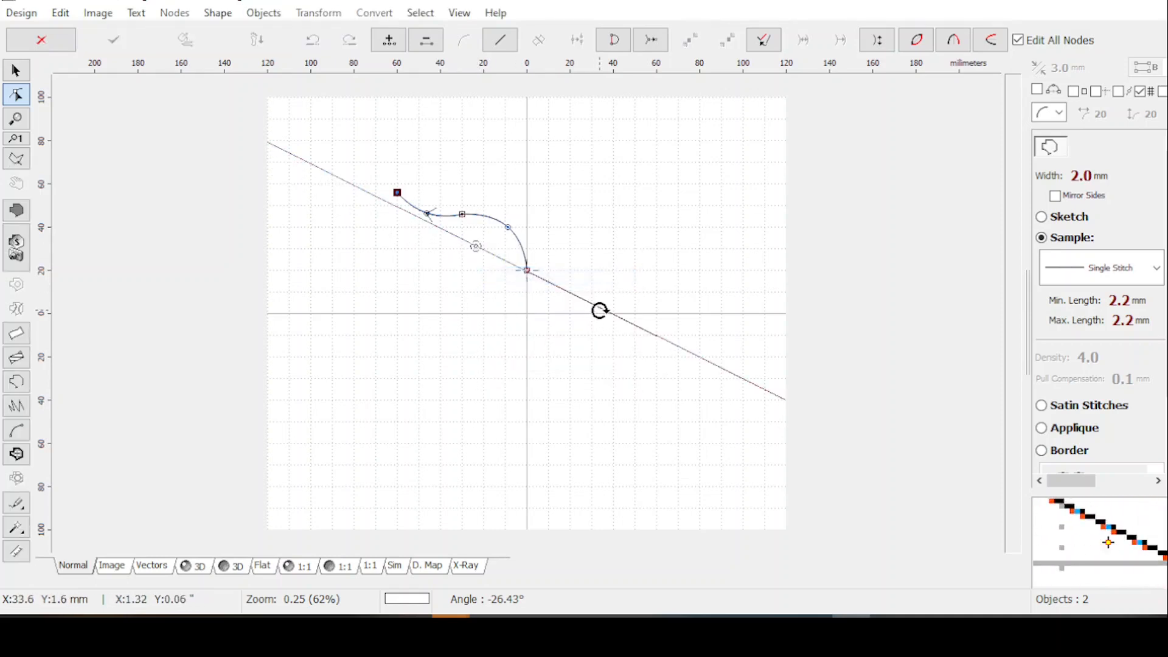
left_click_drag(604, 311, 596, 315)
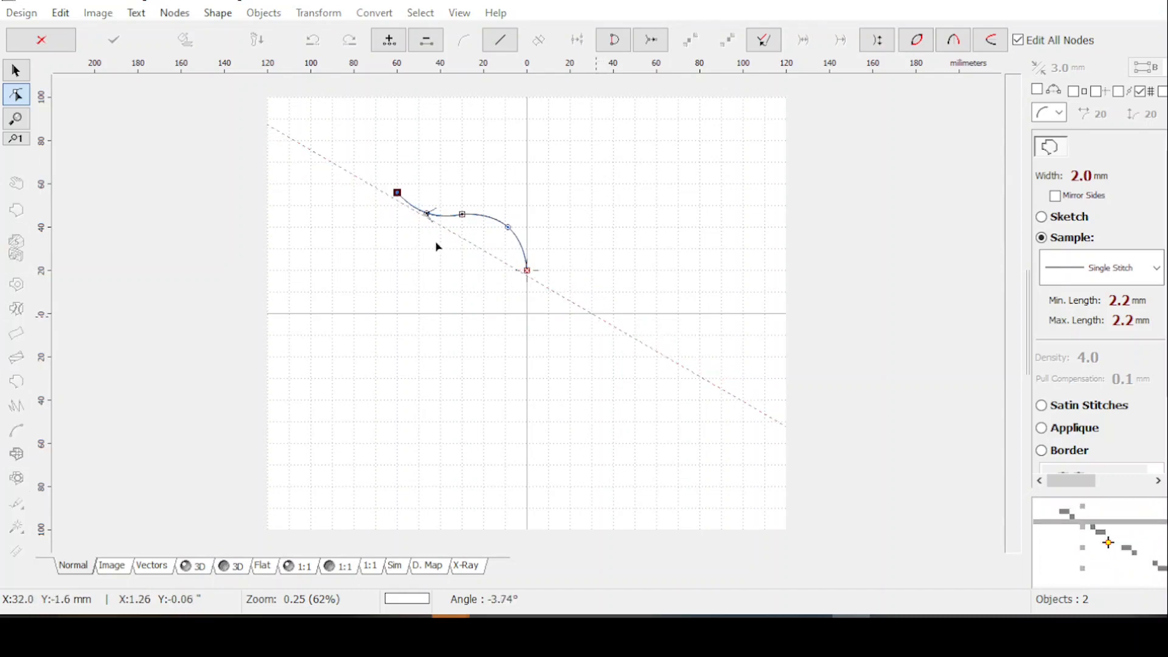
left_click_drag(486, 256, 487, 247)
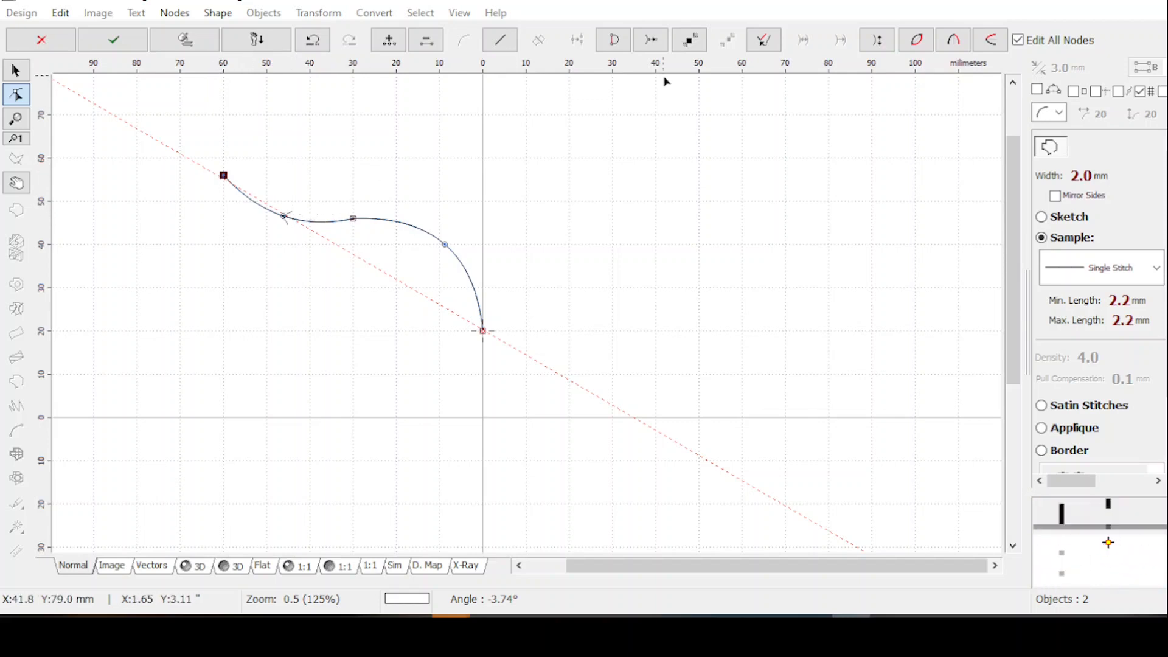
Step: Duplicate and mirror the curve across the slanted guide line, and split the finished outline at its upper end node
left_click(917, 44)
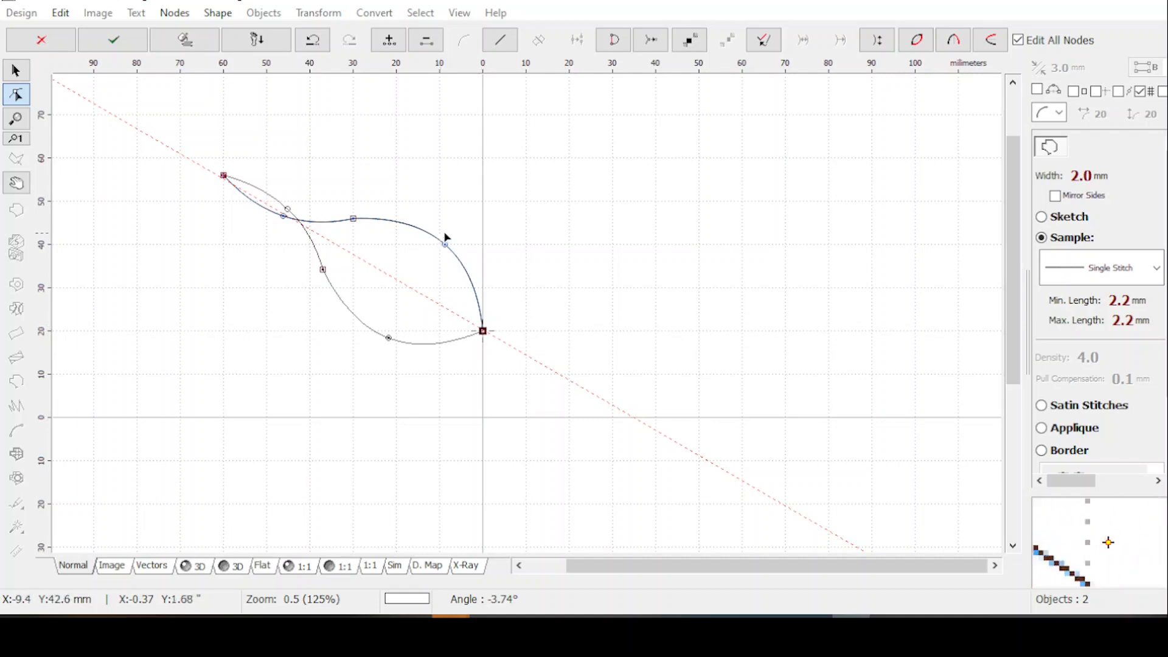
left_click(114, 44)
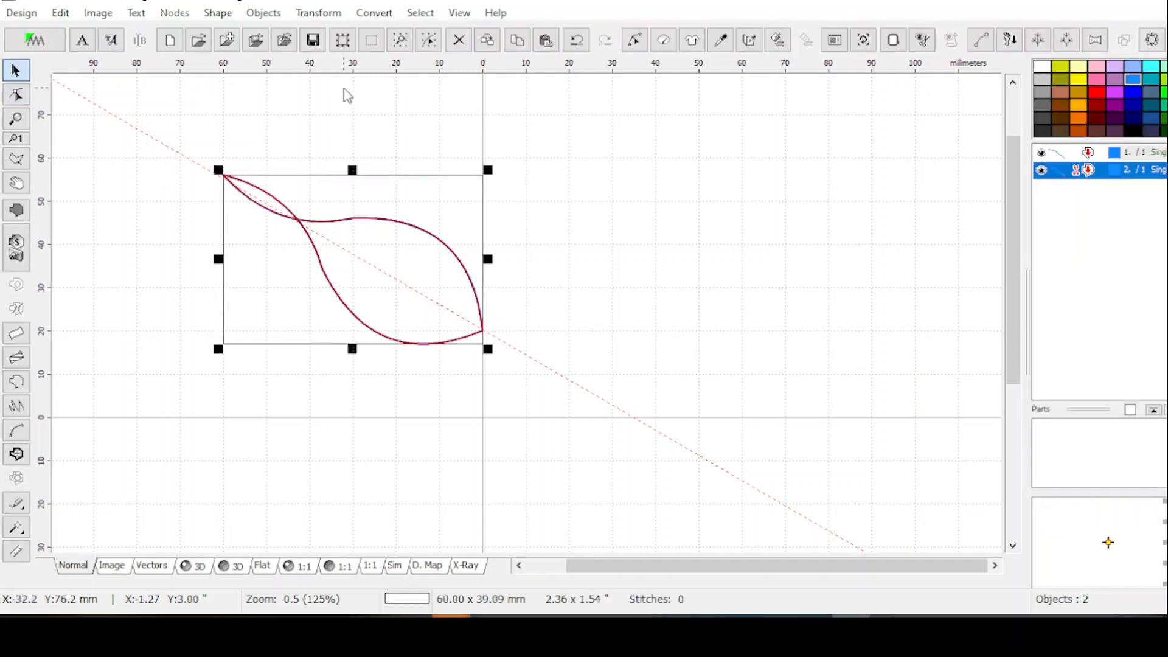
left_click(634, 40)
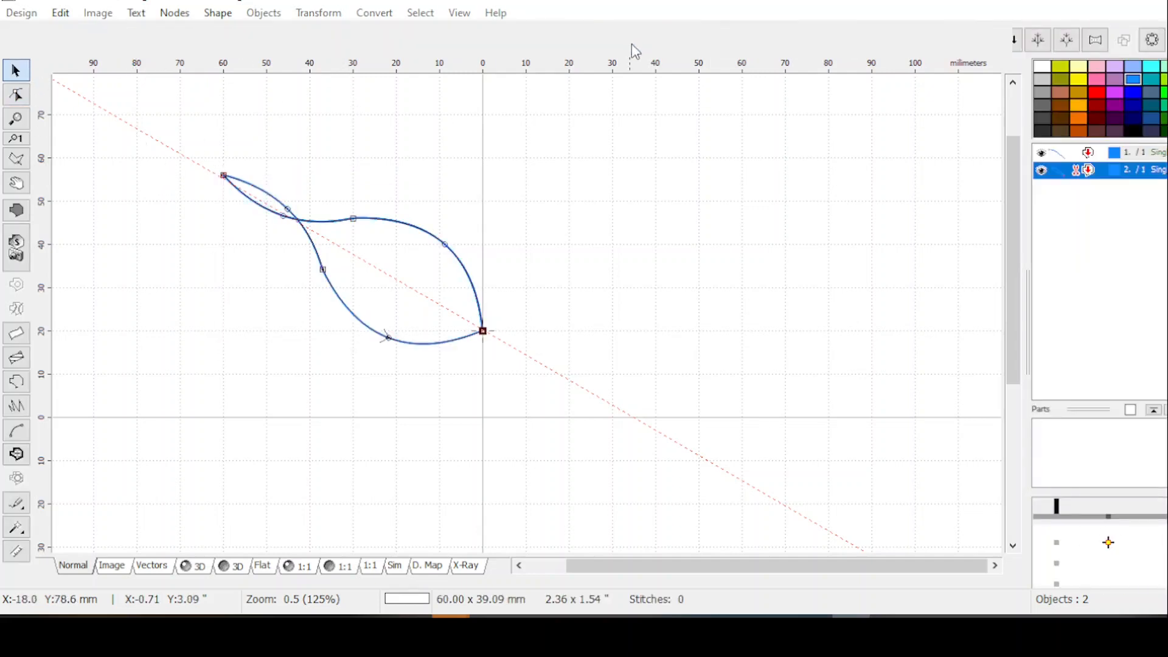
left_click(225, 178)
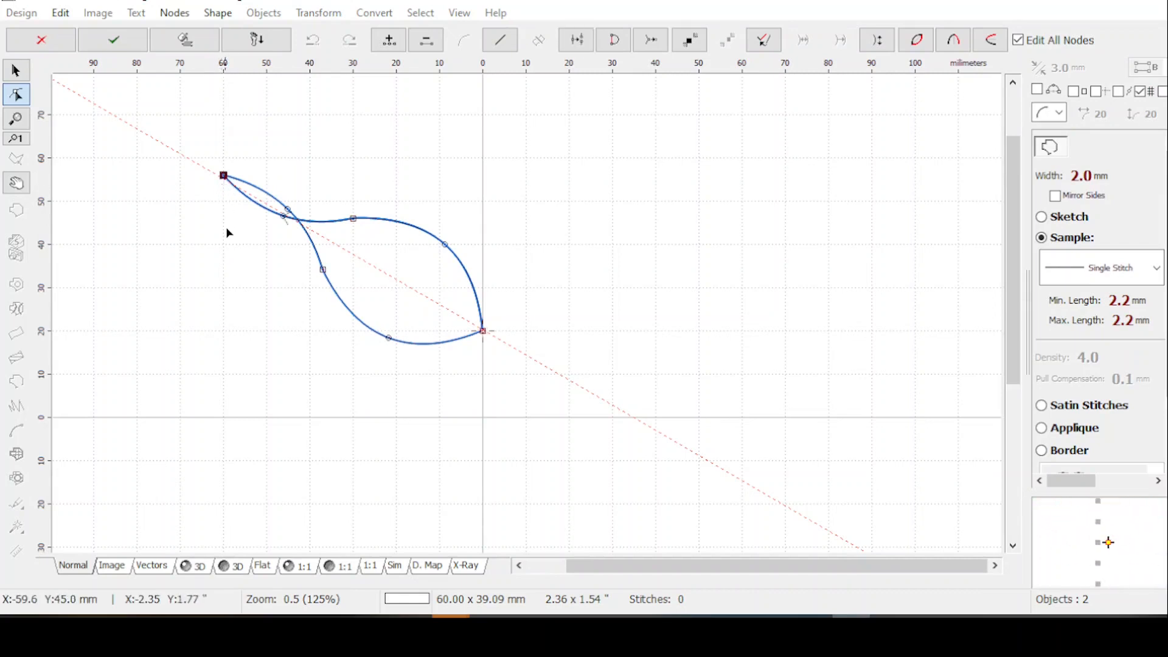
right_click(223, 176)
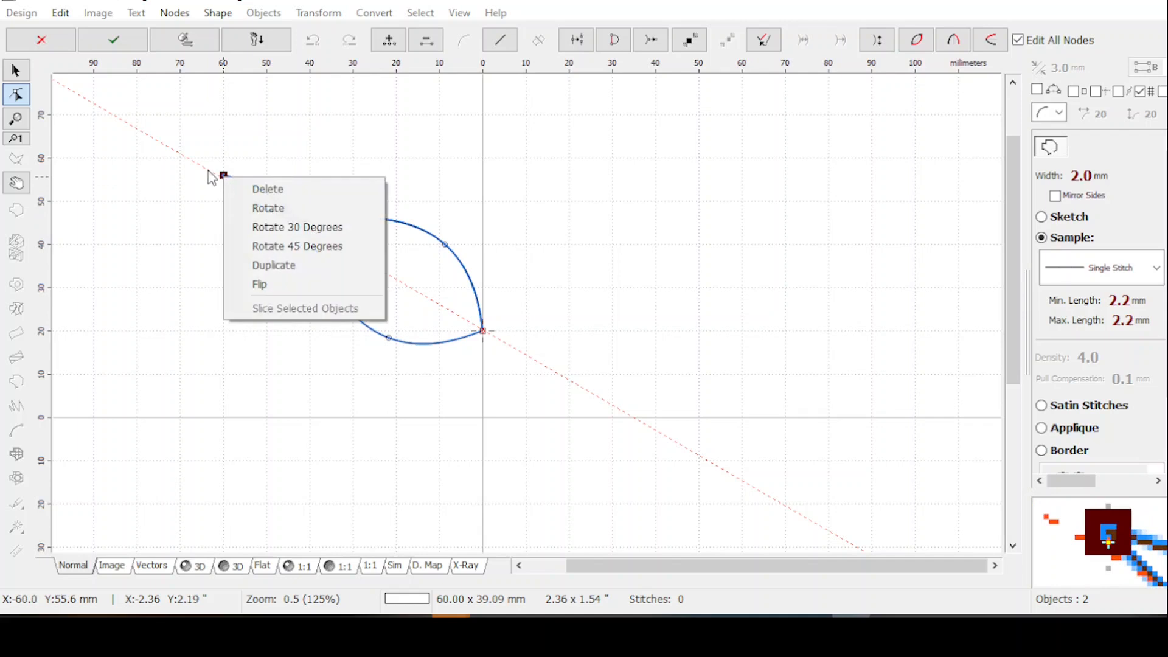
right_click(186, 176)
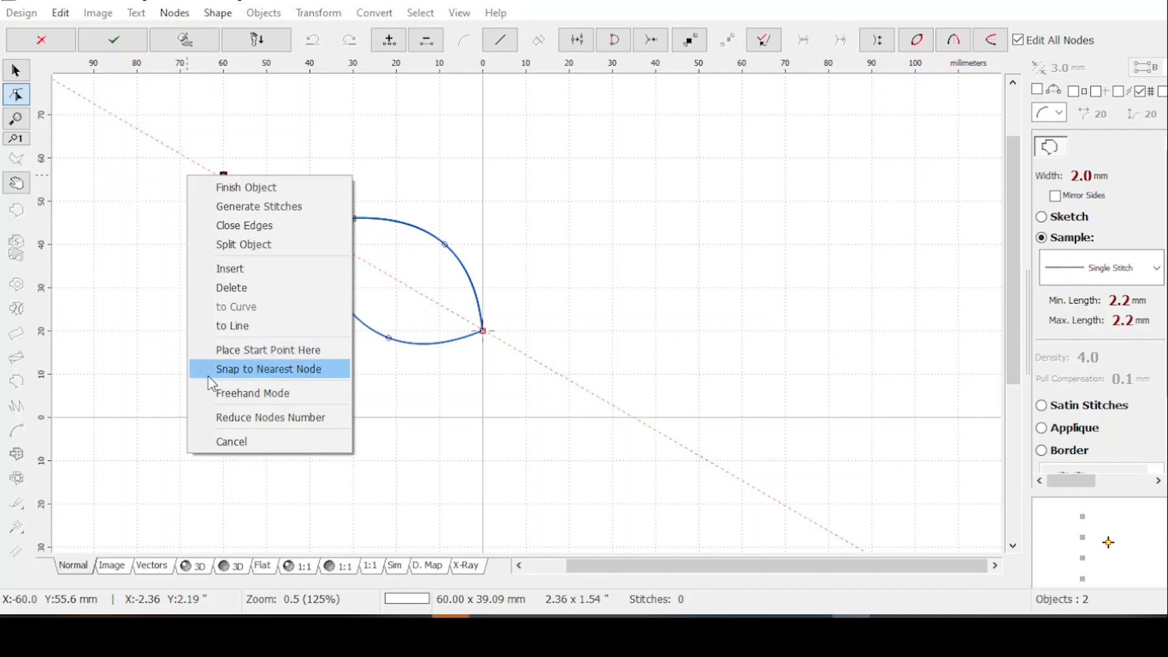
left_click(231, 245)
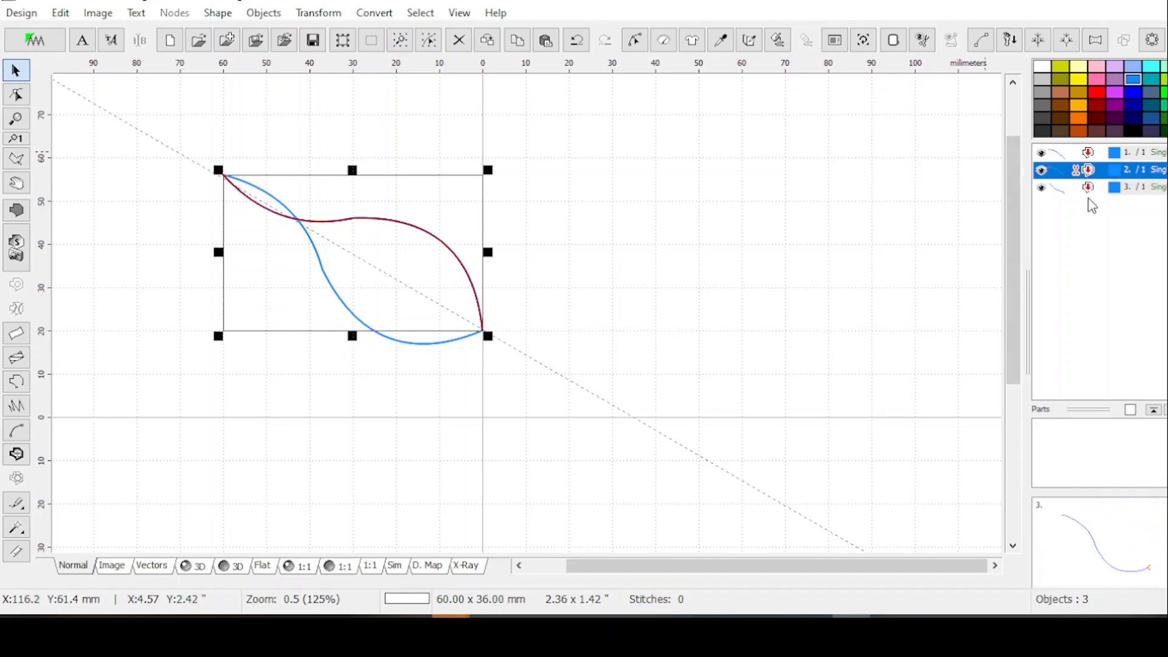
Step: Rotate the split-off mirrored half clockwise and move its upper end next to the other half's upper end
left_click(1089, 188)
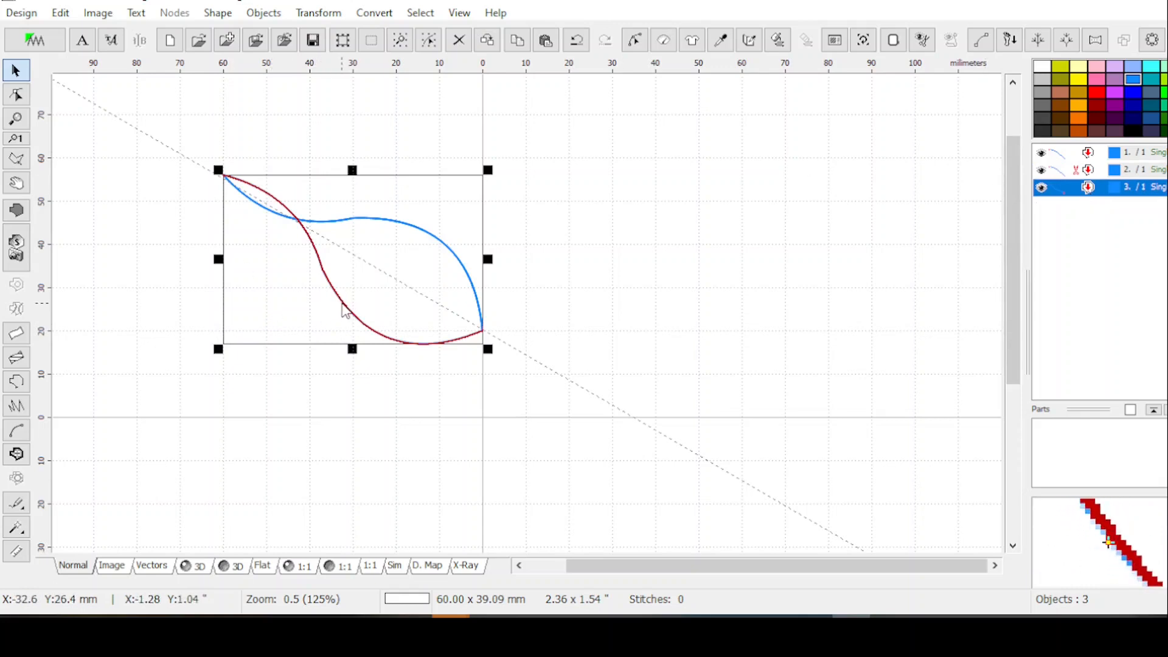
left_click_drag(344, 310, 329, 332)
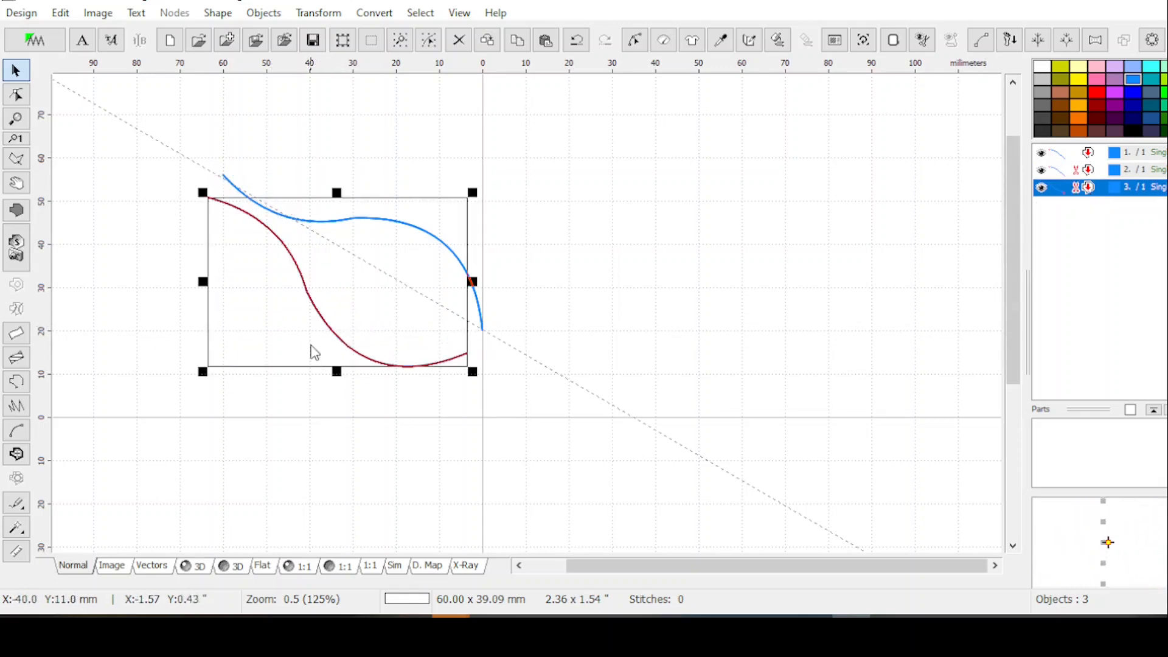
right_click(316, 314)
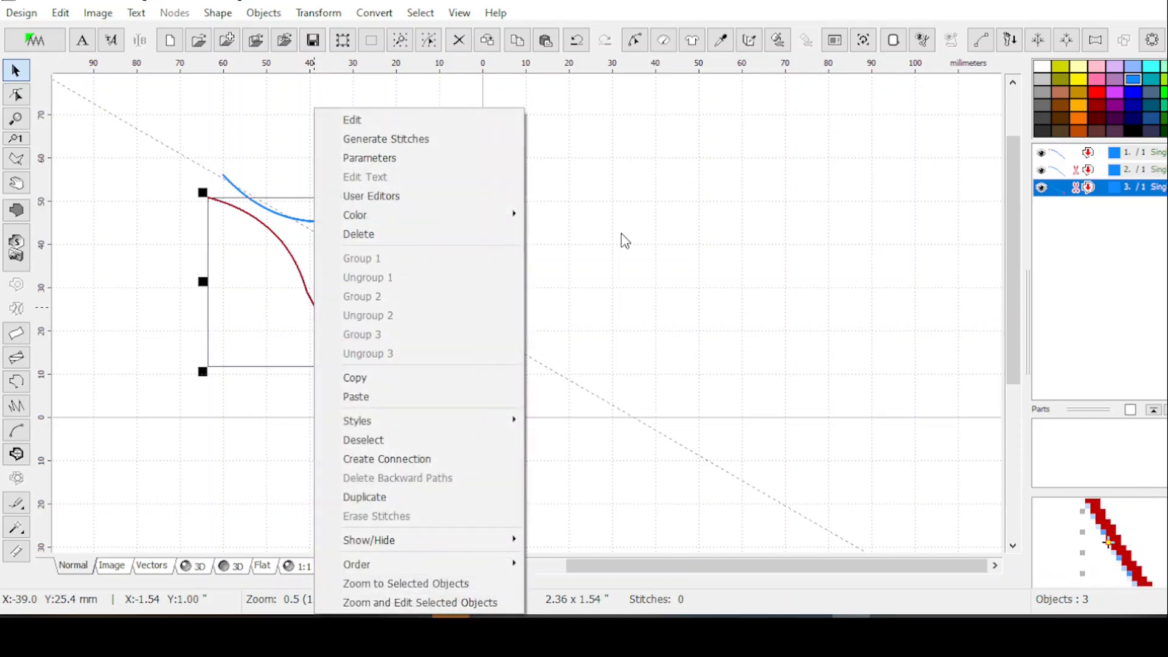
left_click(602, 20)
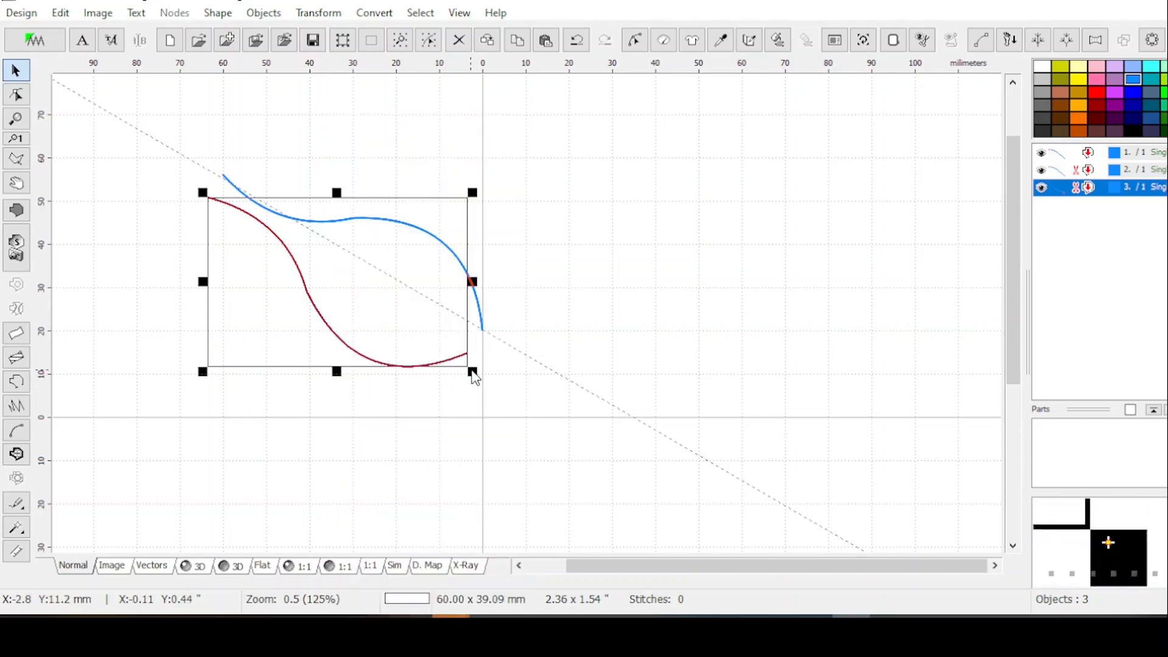
left_click_drag(475, 377, 447, 410)
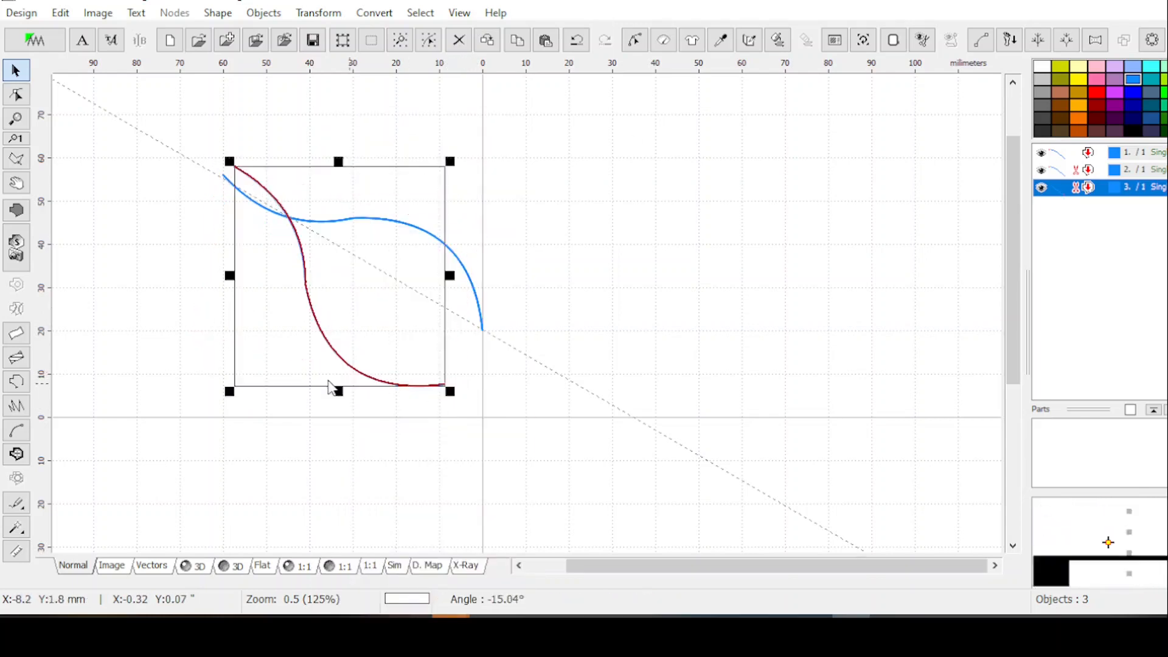
left_click_drag(339, 322, 308, 344)
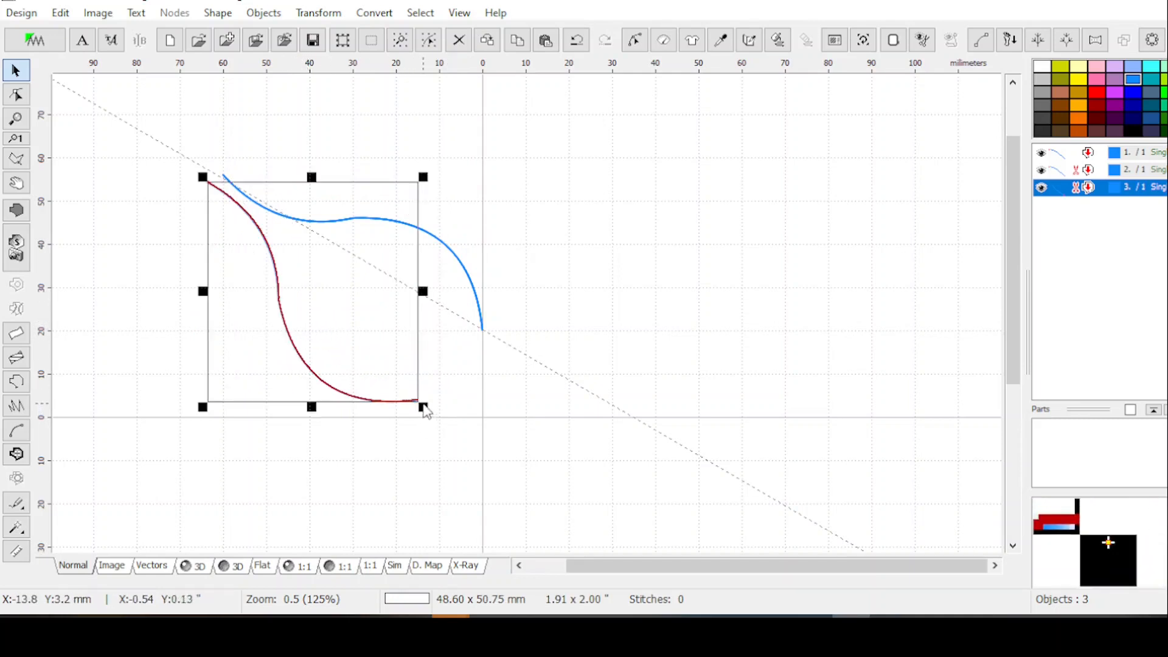
left_click_drag(425, 409, 359, 413)
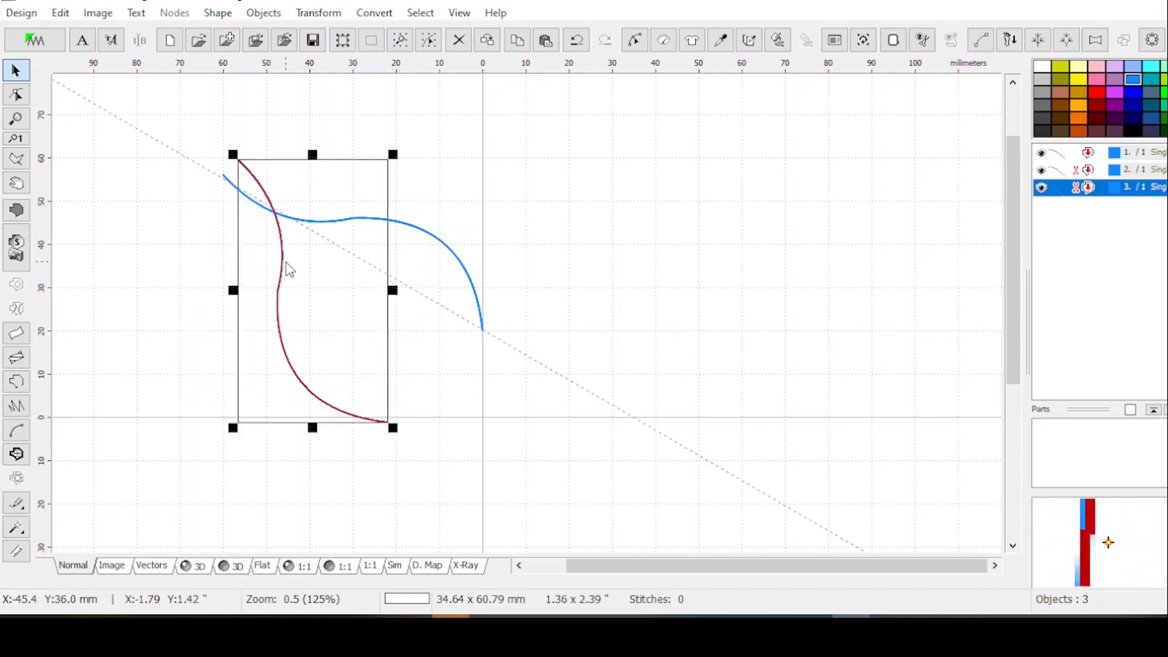
mouse_move(283, 265)
left_mouse_down()
mouse_move(269, 292)
mouse_move(268, 279)
left_mouse_up()
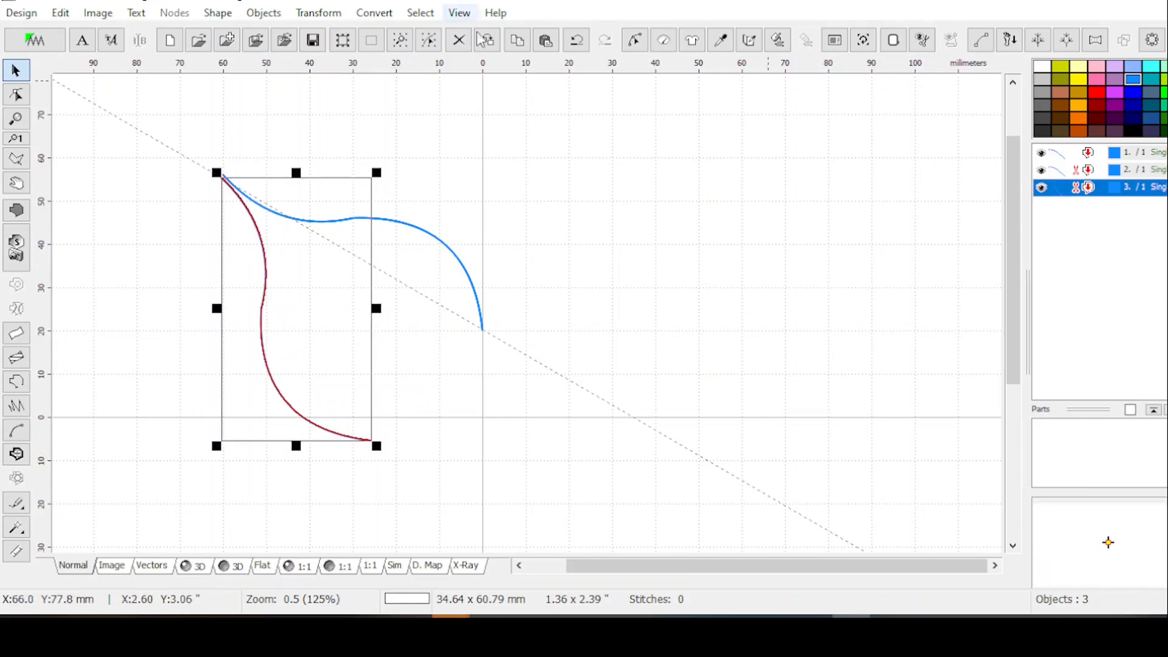
Step: Snap the rotated half to the previous object and deselect it
left_click(315, 19)
left_click(340, 29)
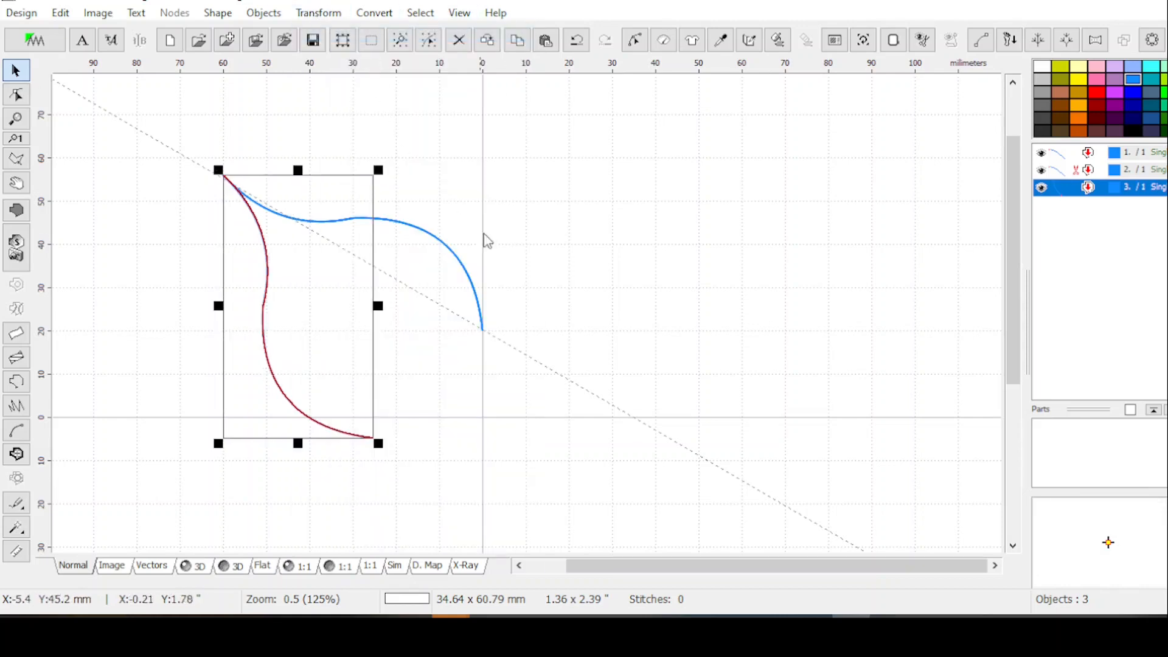
left_click(615, 230)
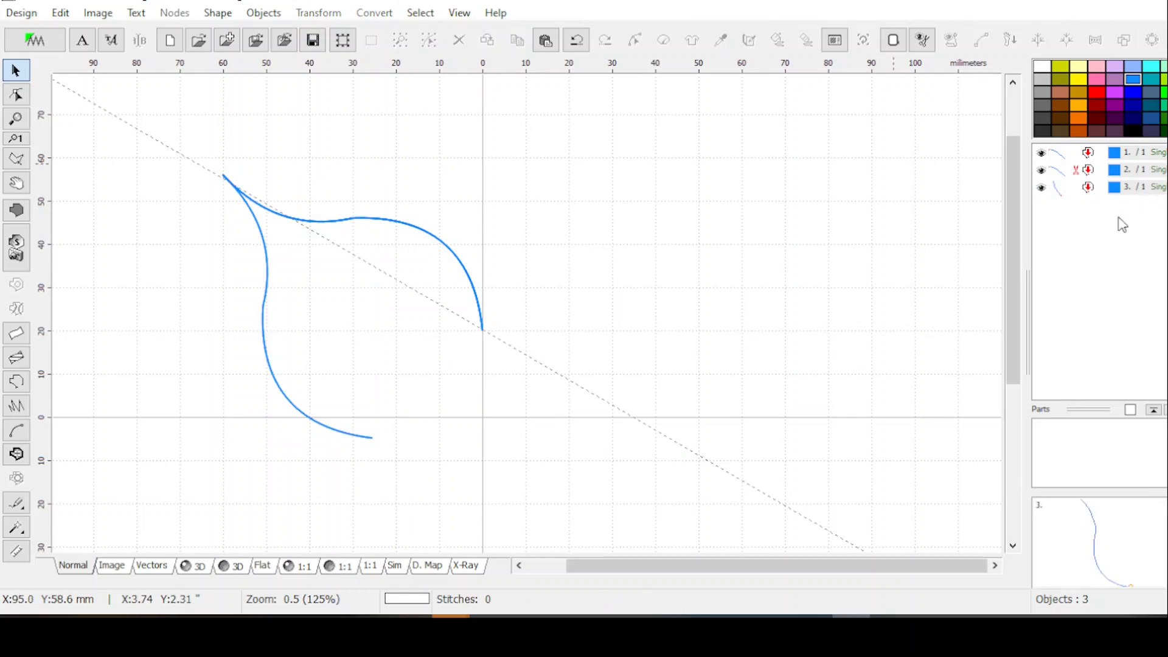
Step: Try to combine the outlines of the two adjoining halves
left_click_drag(1090, 174, 1080, 192)
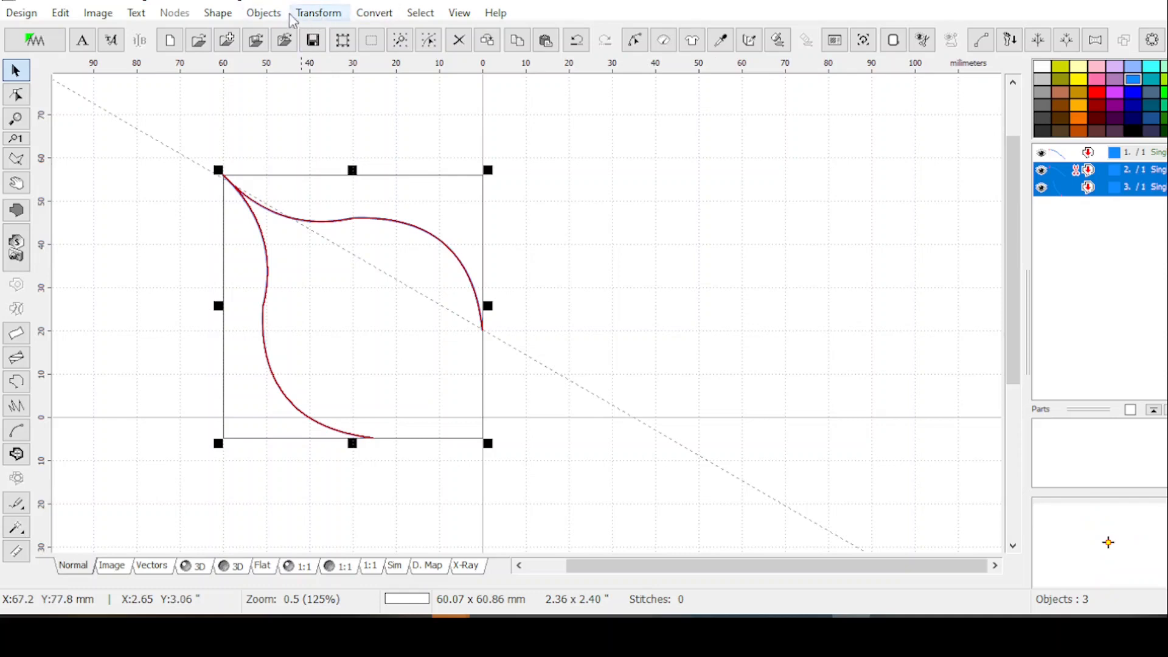
left_click(313, 12)
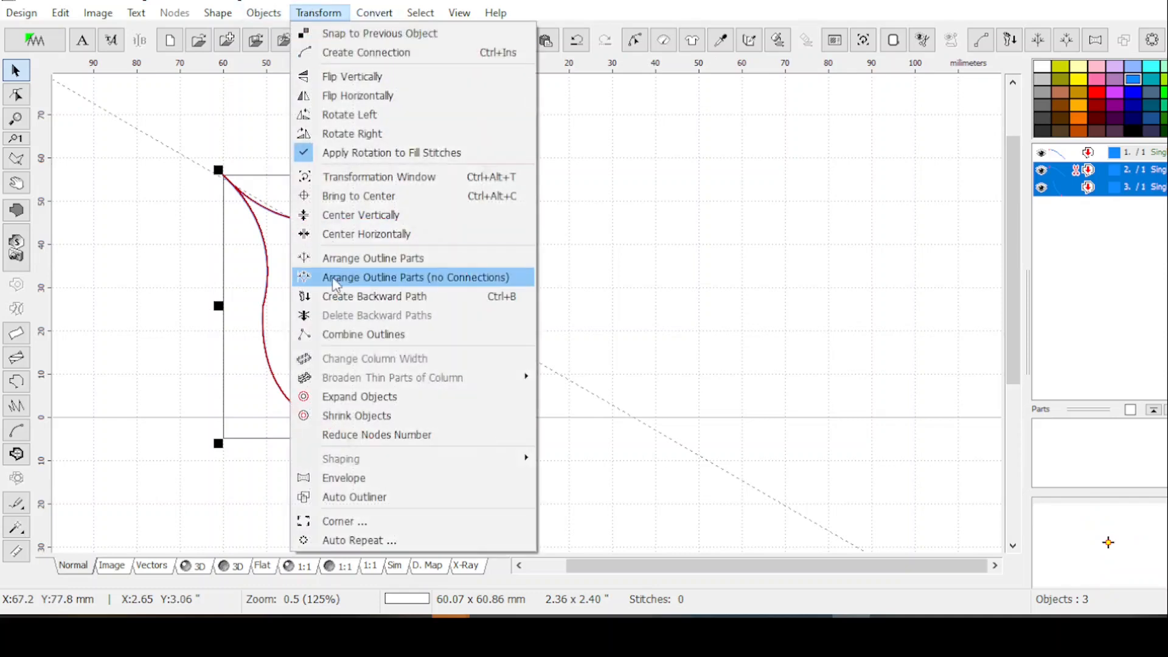
left_click(356, 336)
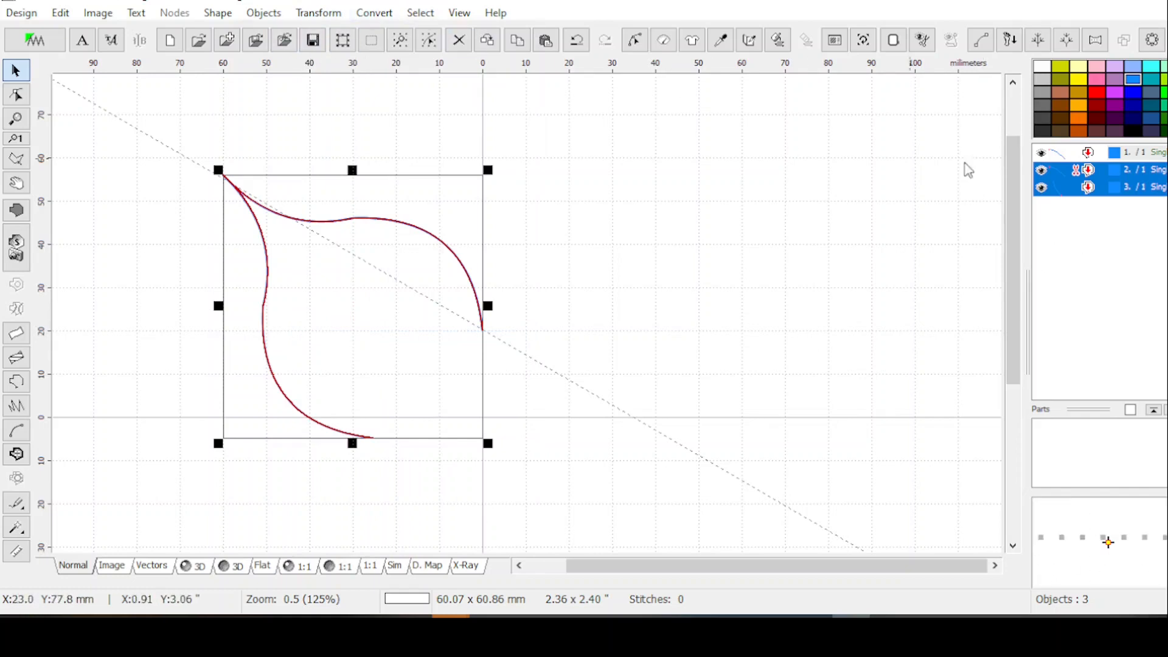
Step: Edit the nodes of the rotated half and snap its upper end to the nearest node of the adjoining curve
left_click(1102, 187)
left_click(635, 40)
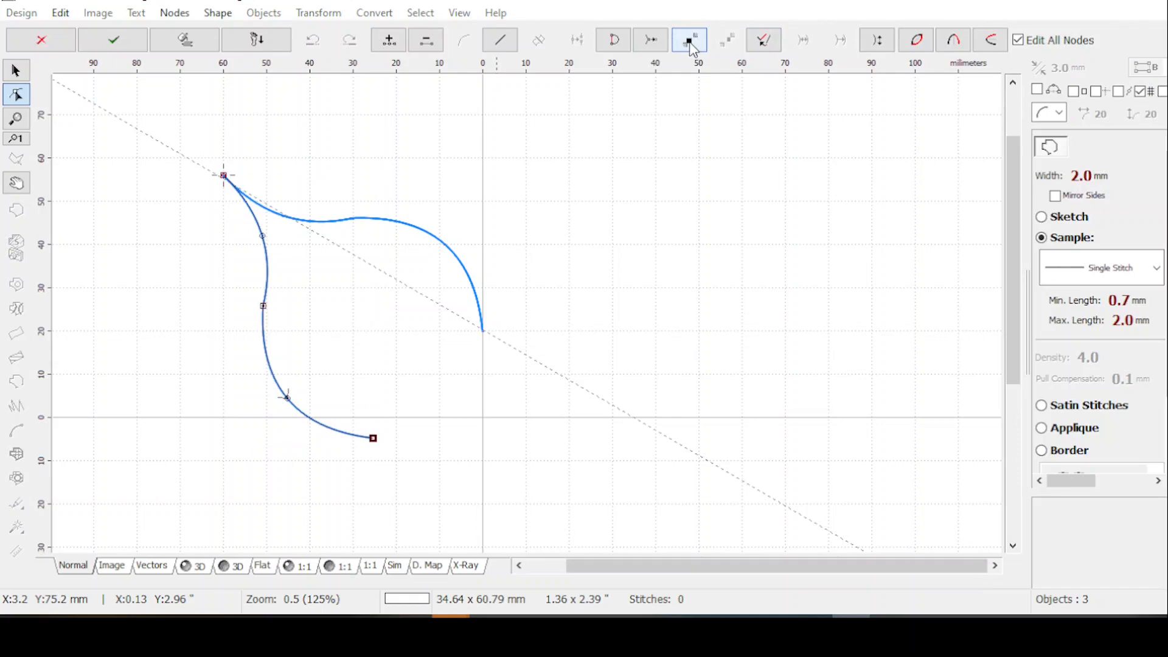
left_click(693, 42)
key("Return")
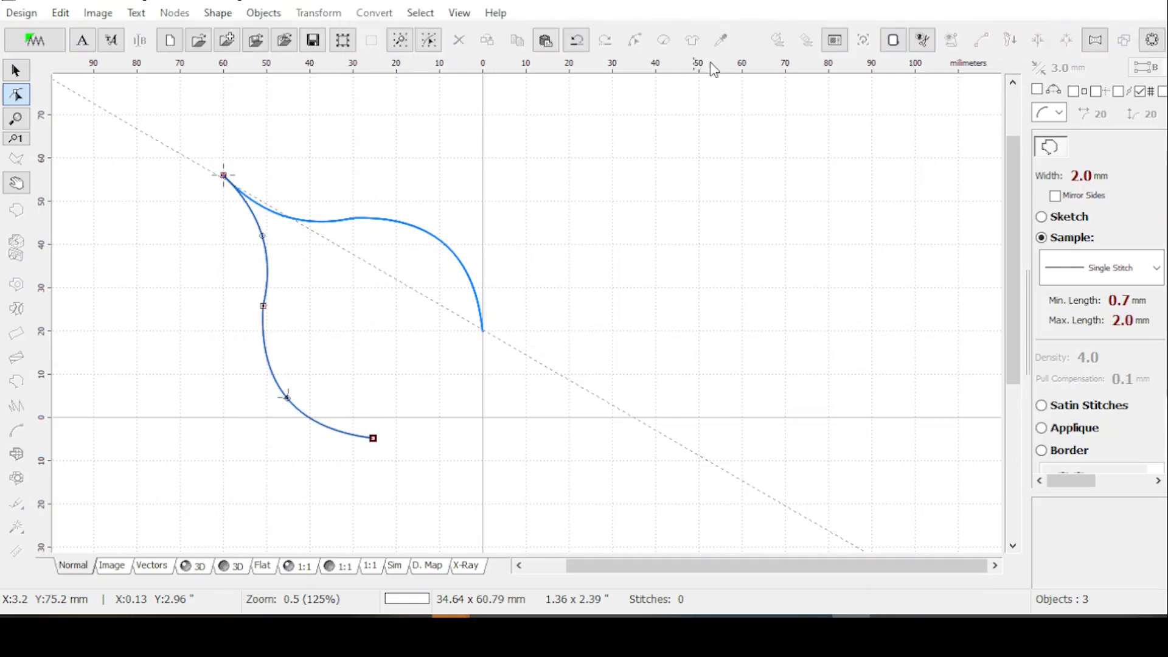
Step: Select both adjoining halves and combine their outlines into one object
left_click_drag(1084, 170, 1086, 187)
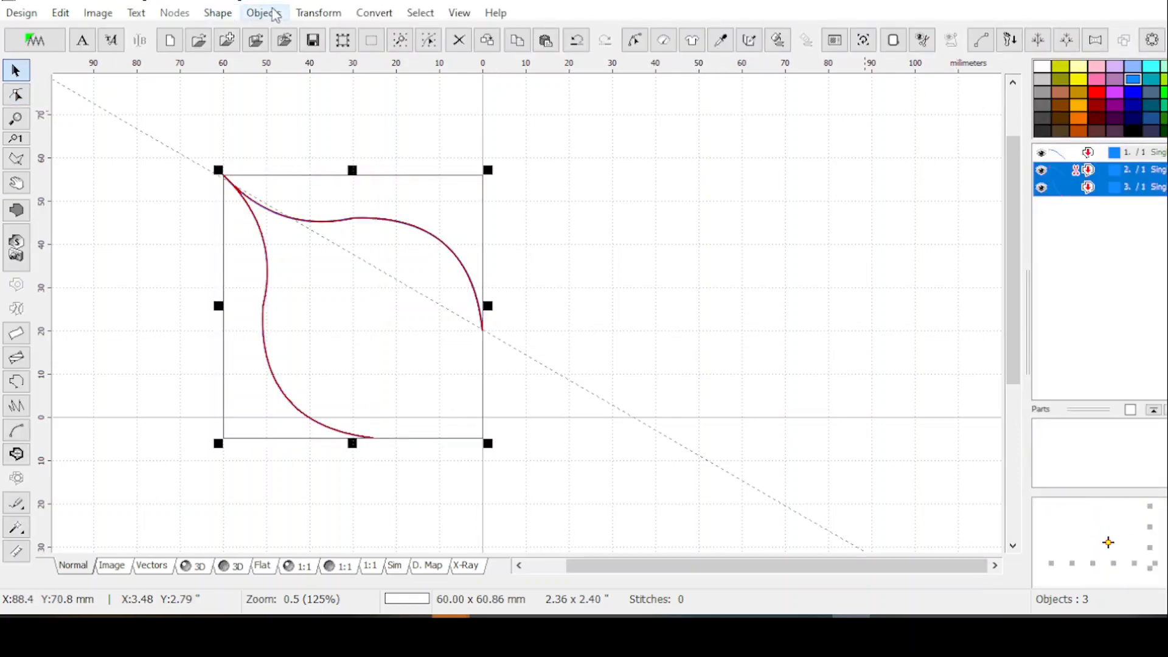
left_click(319, 13)
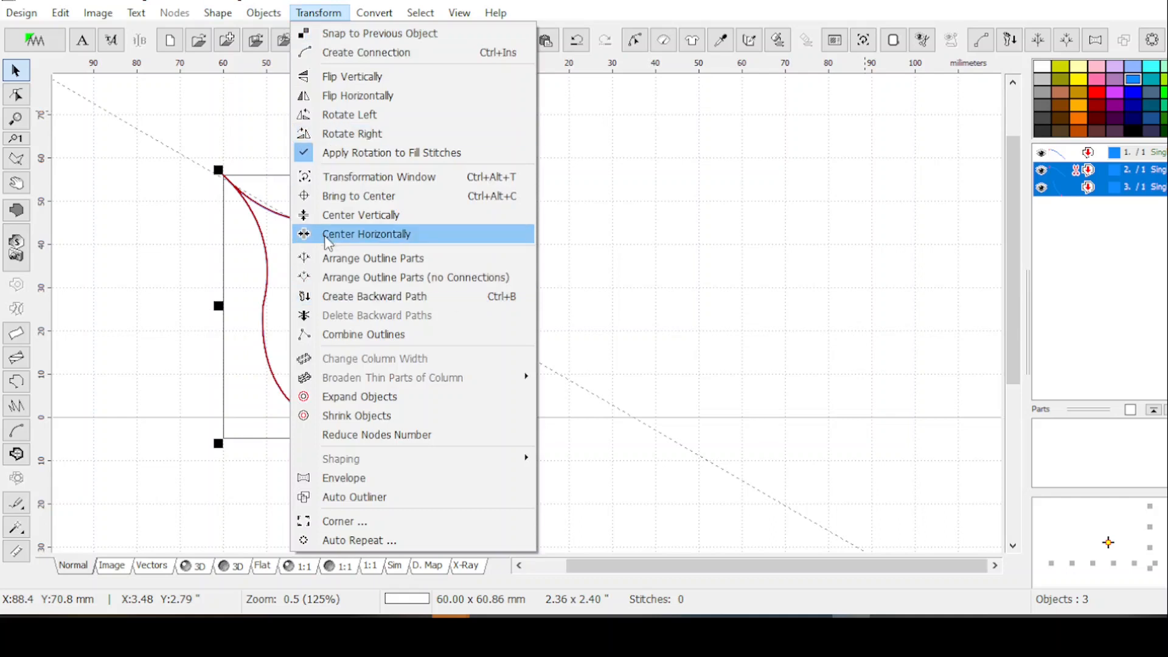
left_click(363, 335)
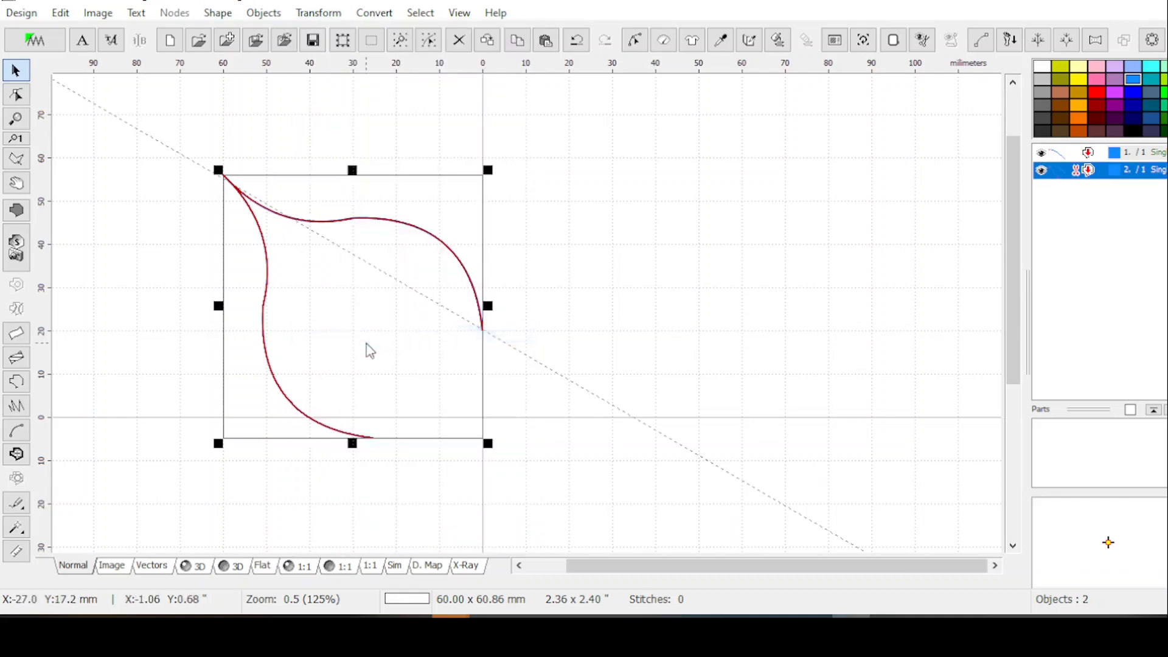
Step: Delete the separate single-curve object that overlaps the combined outline
left_click(1072, 156)
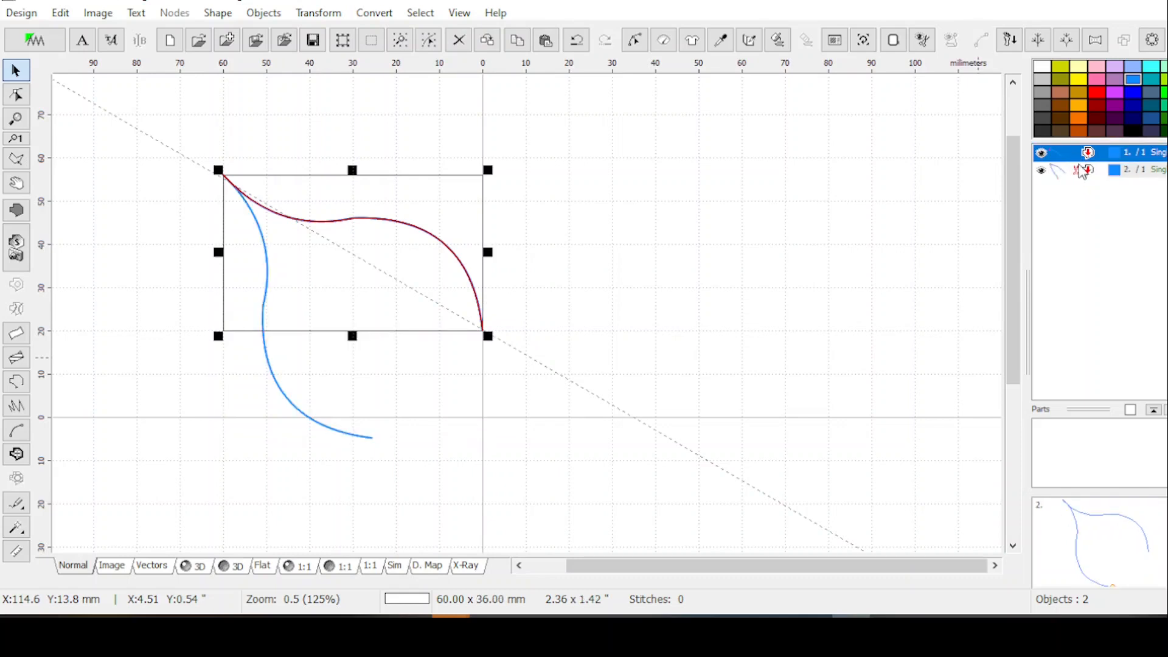
left_click(1080, 173)
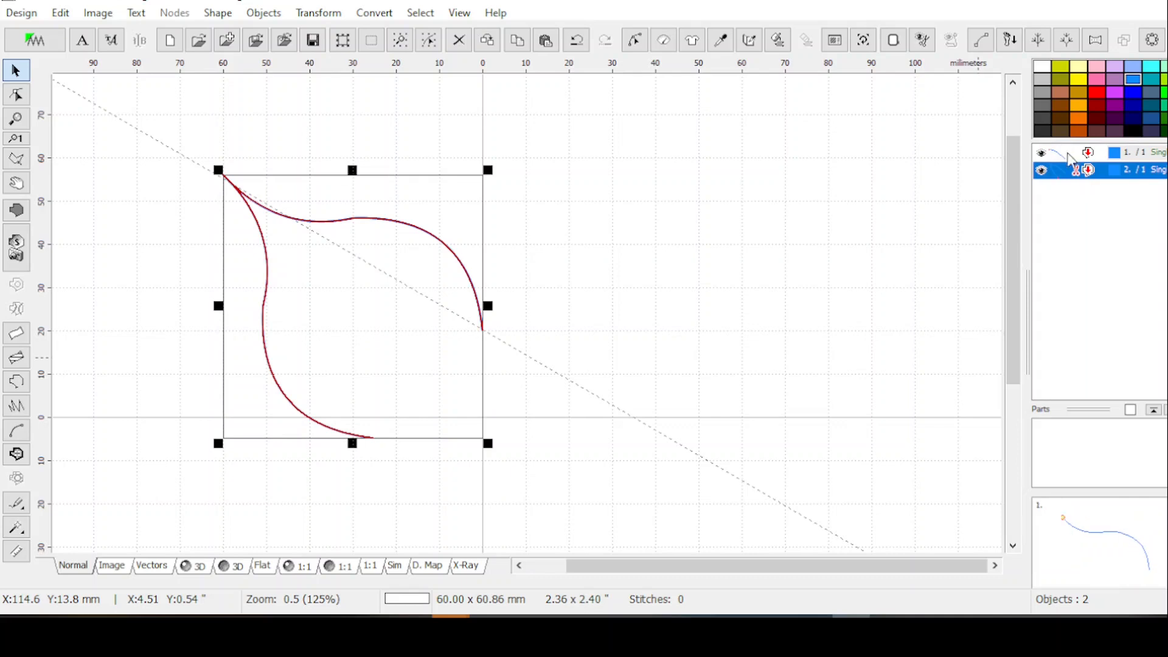
left_click(1083, 158)
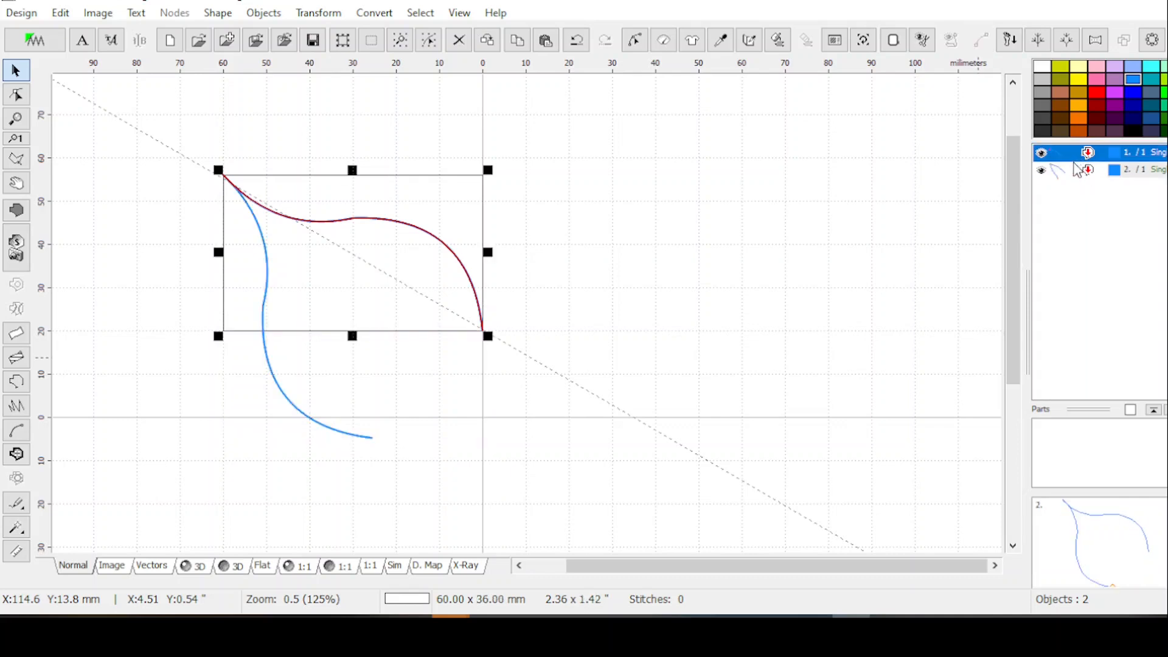
key("Delete")
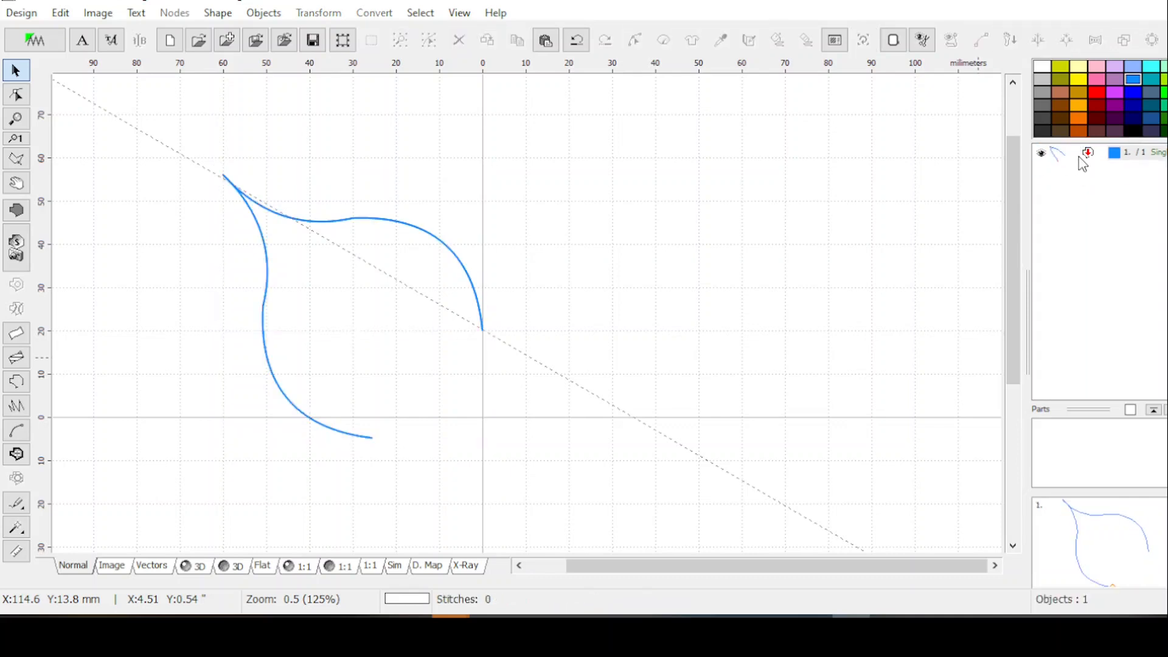
Step: Edit the combined outline's nodes, moving the open lower end onto the vertical centre line and the neighbouring curve node onto the horizontal axis
left_click(1082, 163)
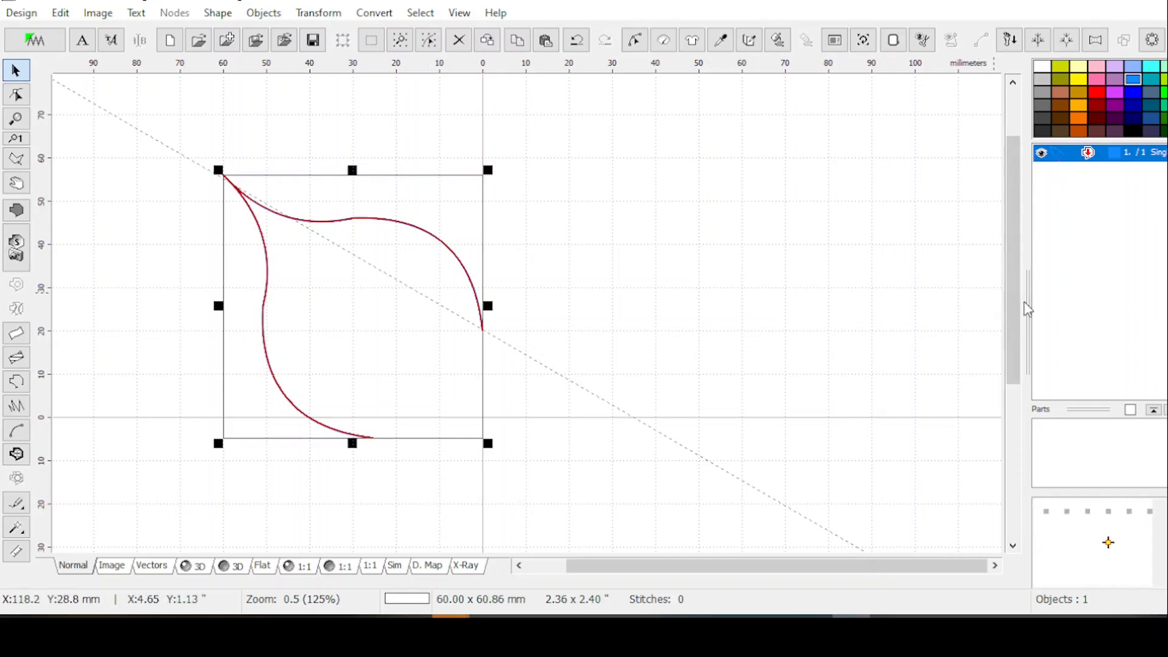
scroll(1012, 327, "down", 3)
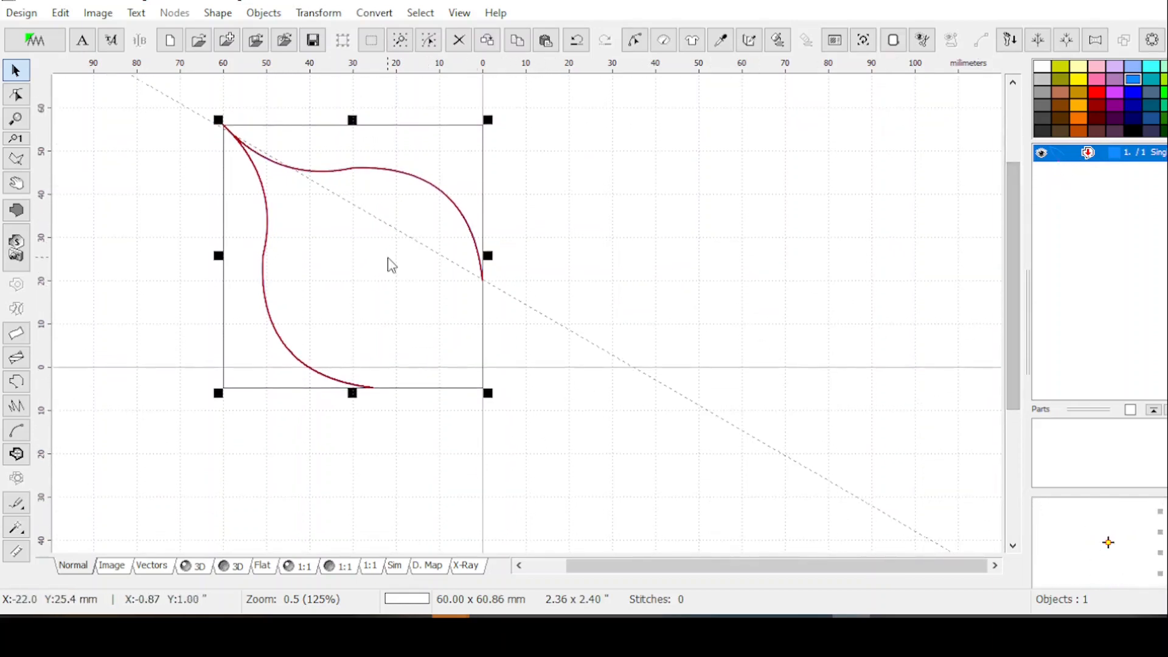
left_click(634, 40)
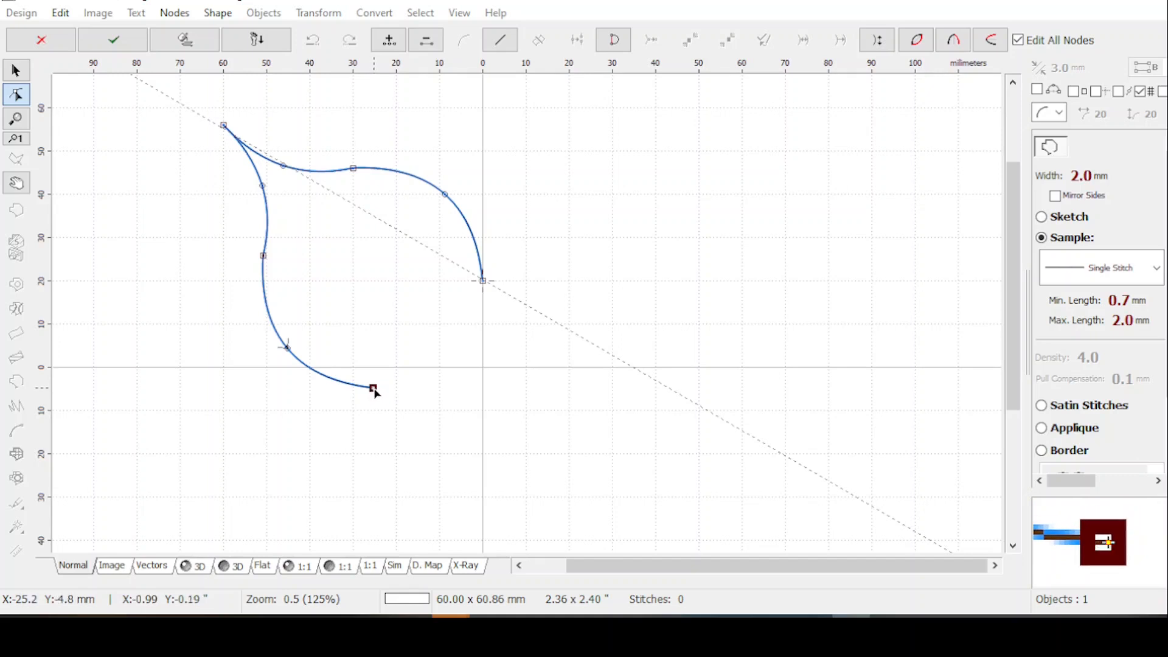
left_click_drag(373, 390, 483, 442)
left_click_drag(287, 348, 310, 367)
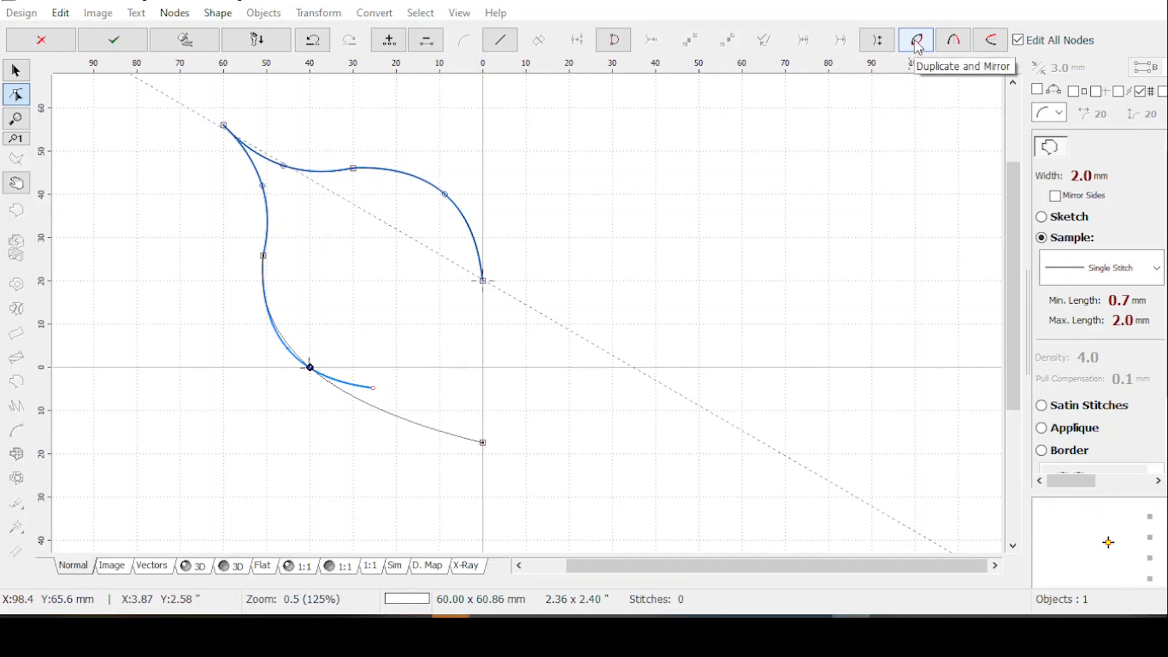
Step: Try Duplicate and Mirror Horizontally and Duplicate and Mirror on the half outline, undoing each attempt
left_click(953, 50)
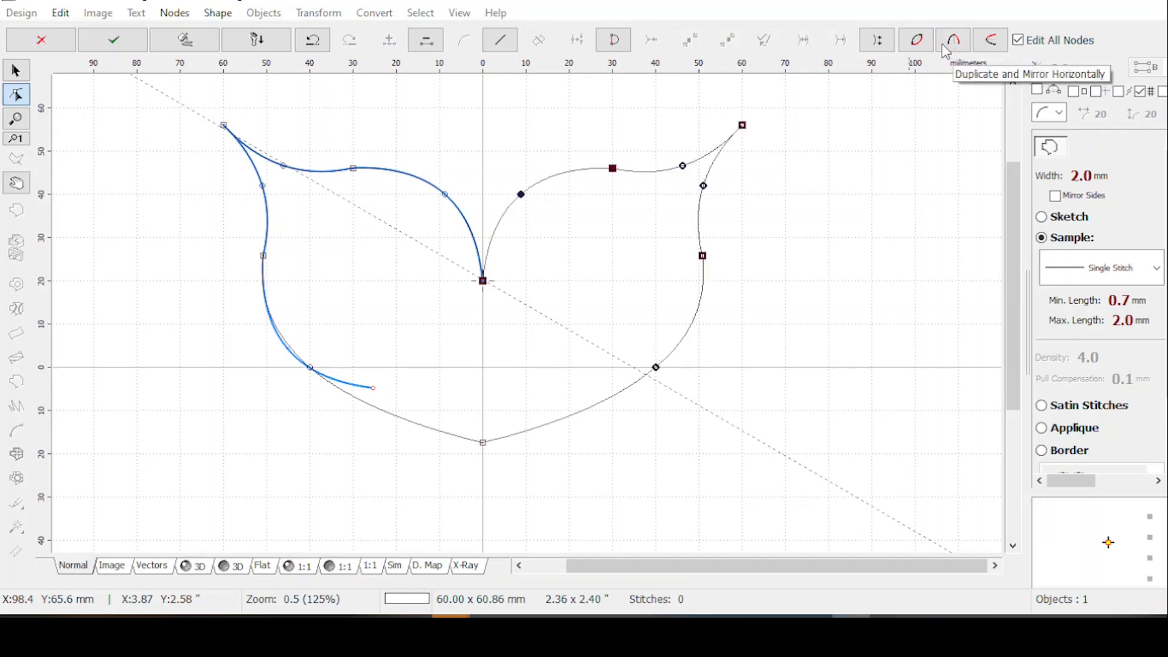
key("ctrl+z")
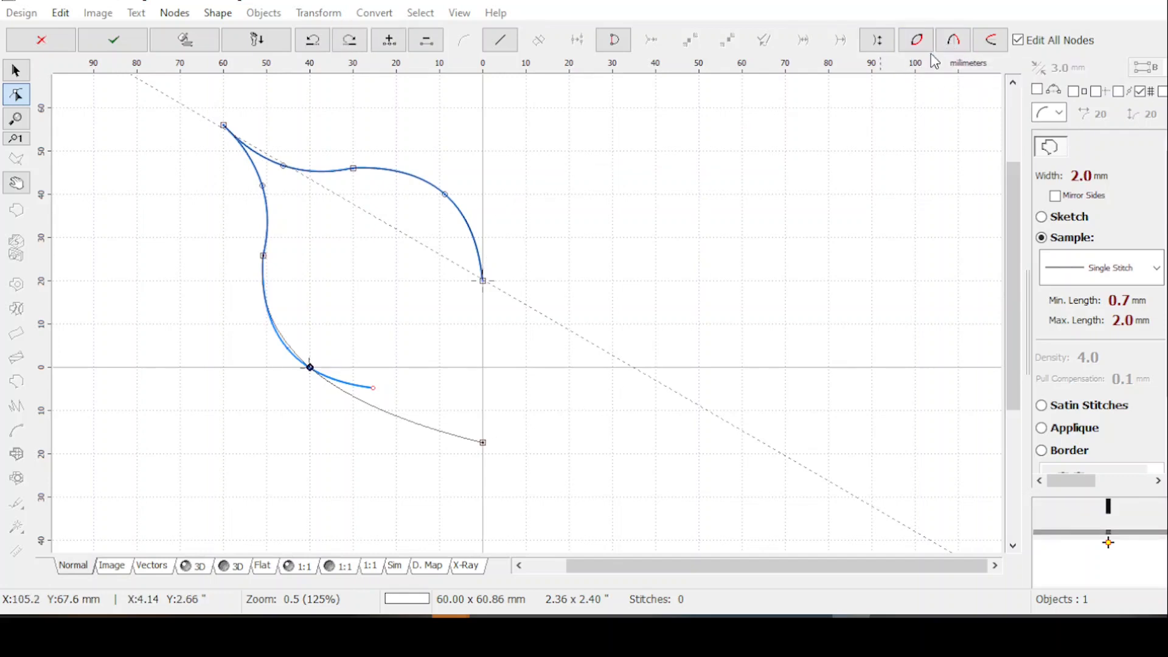
left_click(917, 48)
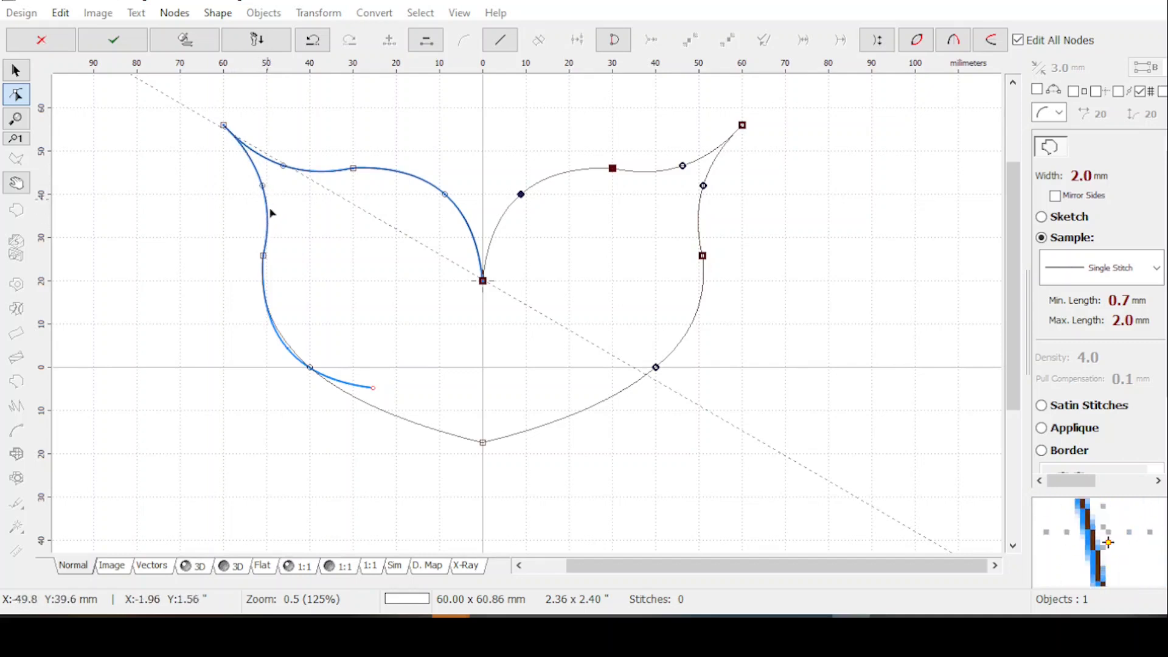
key("ctrl+z")
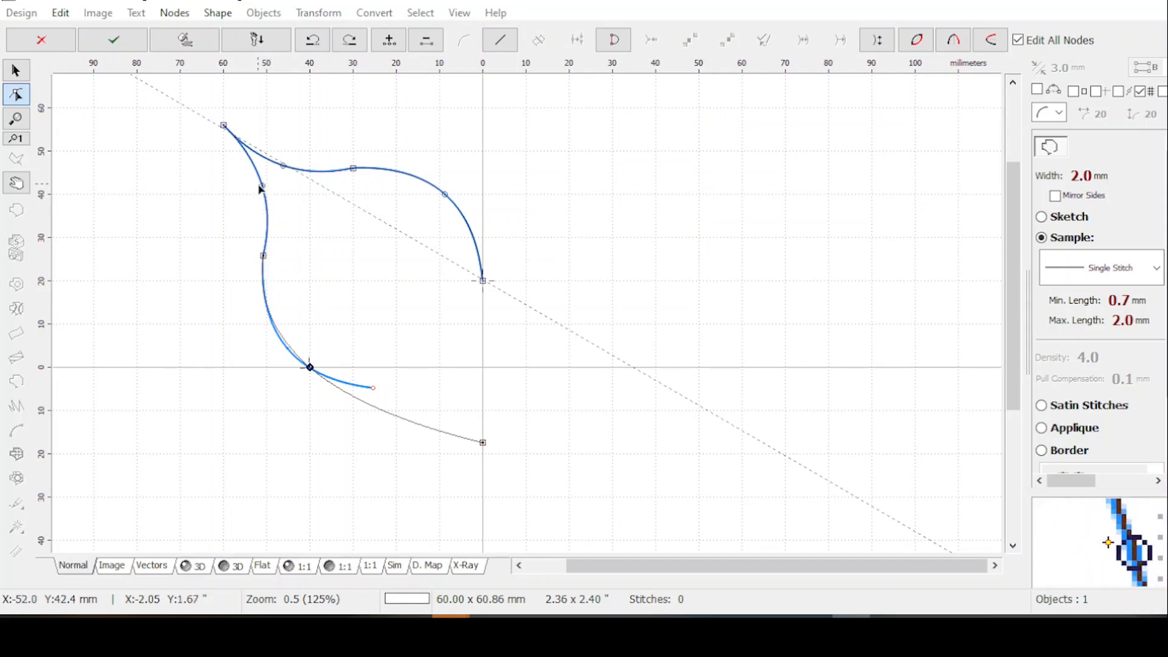
Step: Adjust the two curve nodes beside the wing tip, and duplicate and mirror all nodes from the lower end node to complete the symmetrical outline
left_click_drag(263, 191, 258, 193)
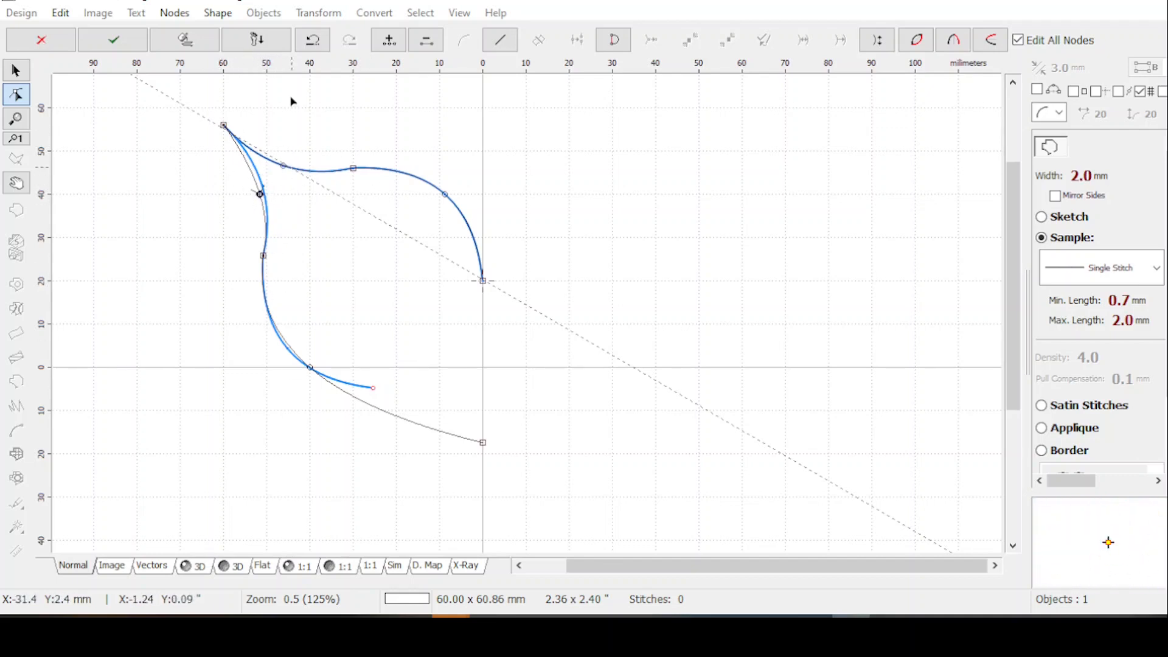
left_click(283, 163)
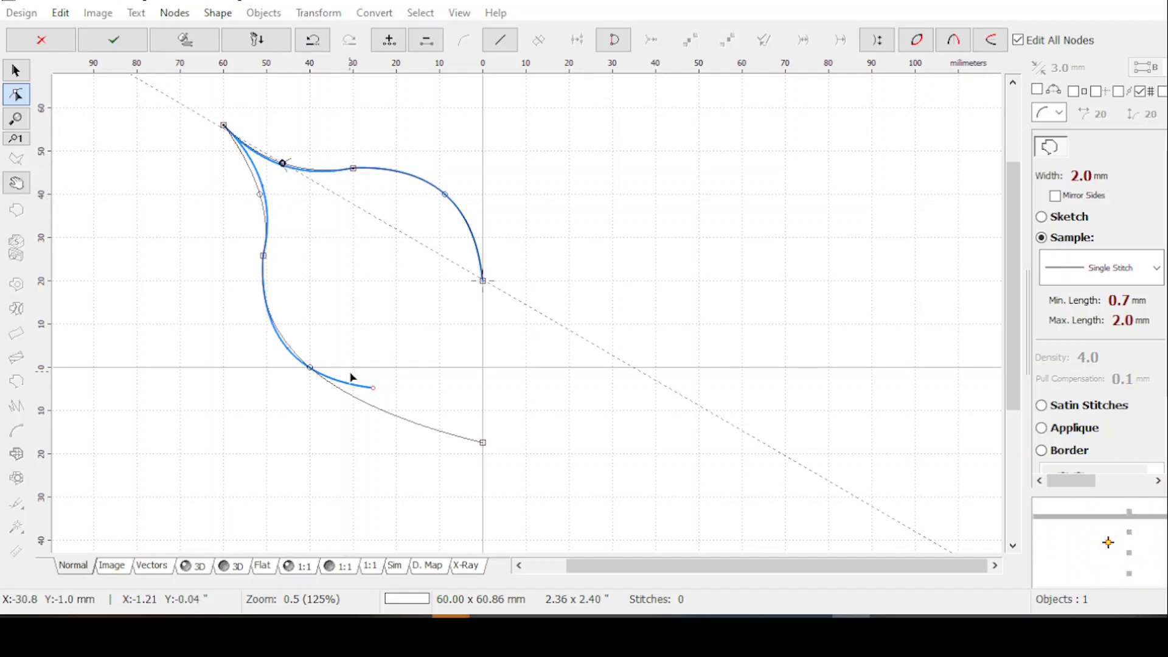
left_click(483, 443)
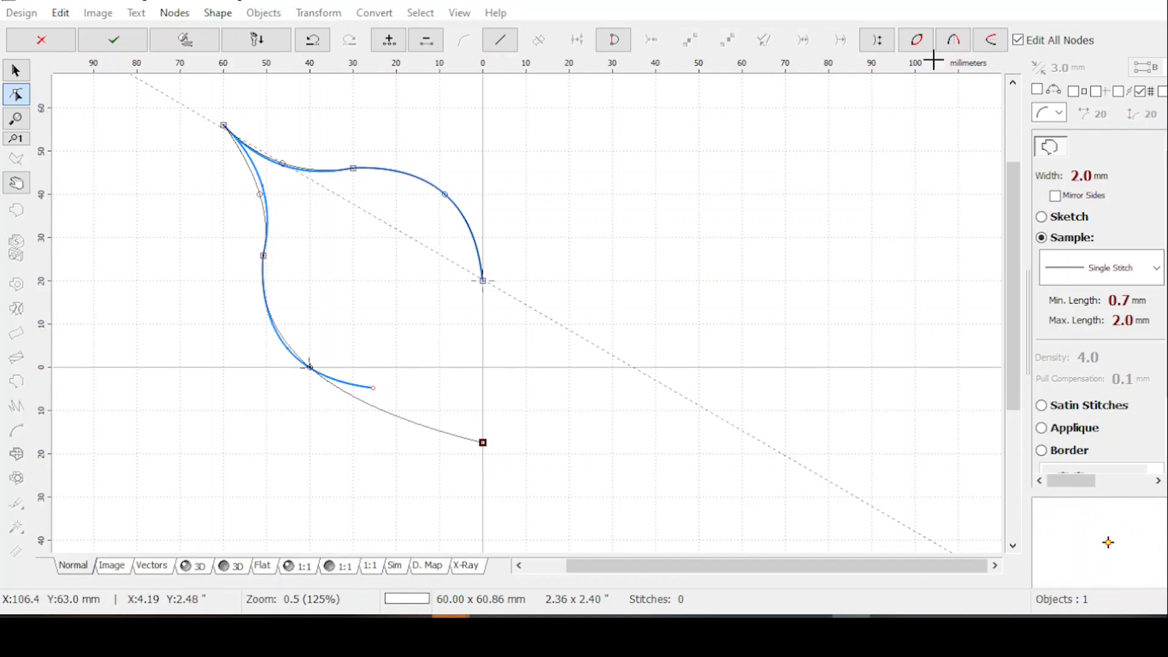
left_click(916, 39)
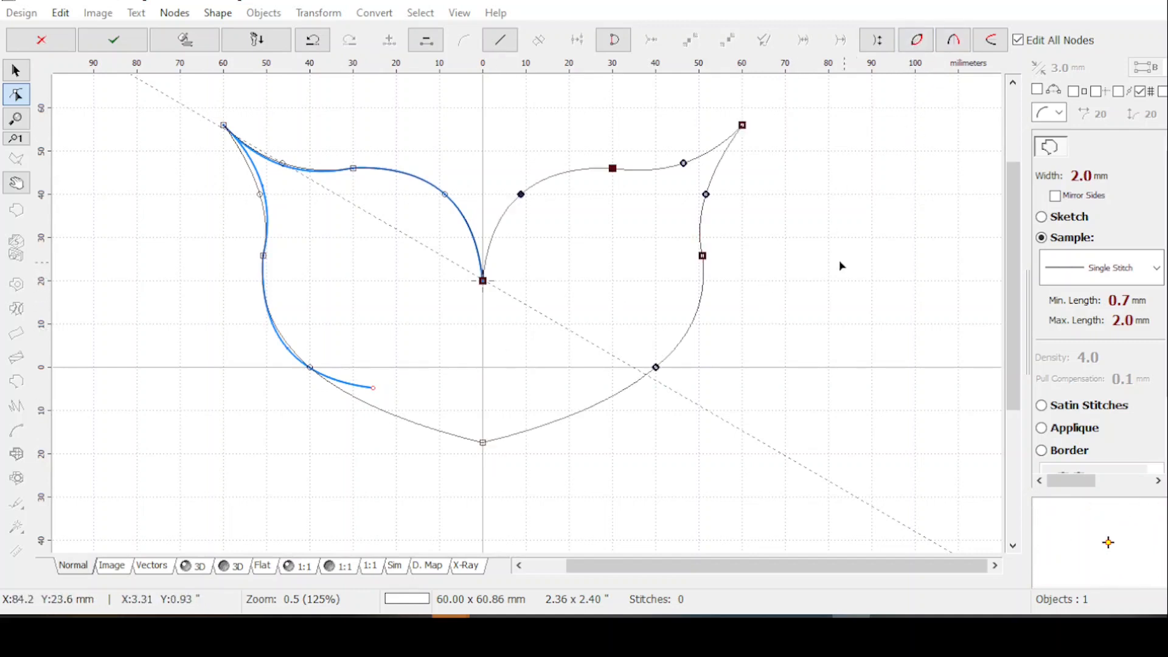
key("Return")
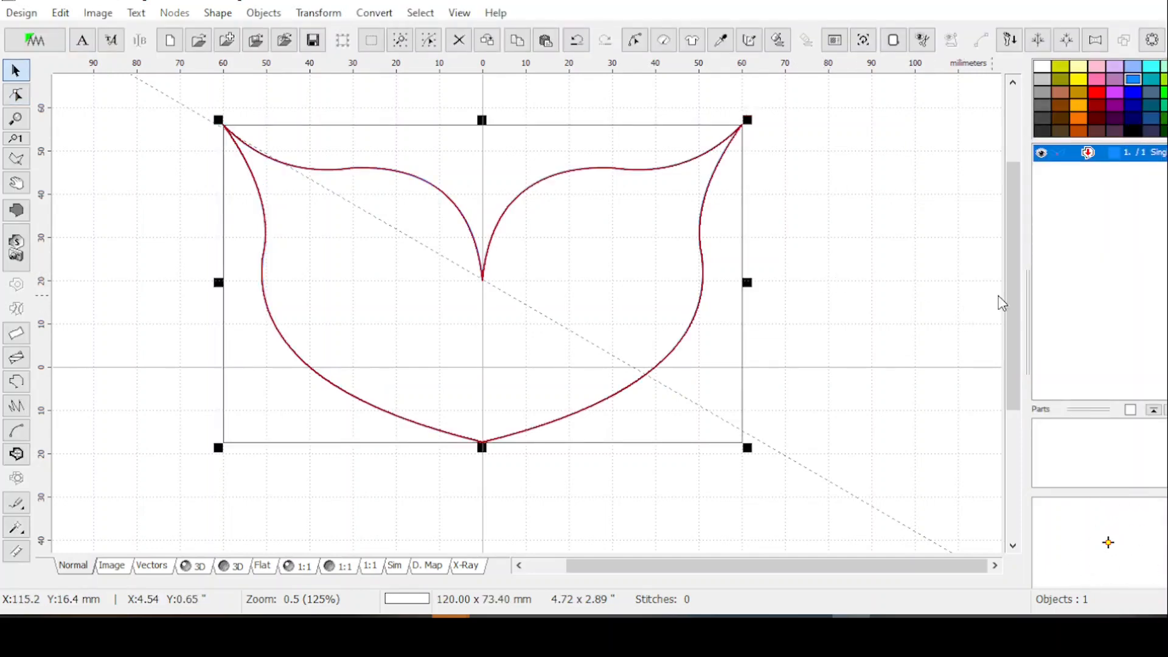
Step: Paste a copy of the completed outline and flip the copy vertically
scroll(1007, 320, "down", 1)
scroll(985, 311, "down", 1)
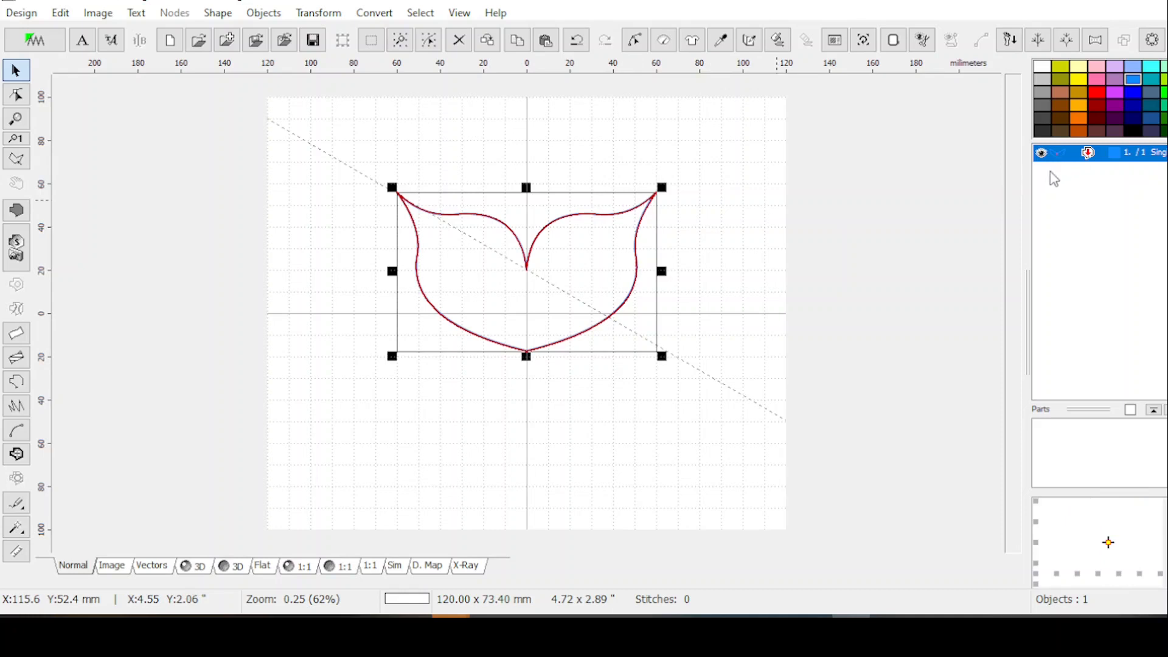
key("ctrl+v")
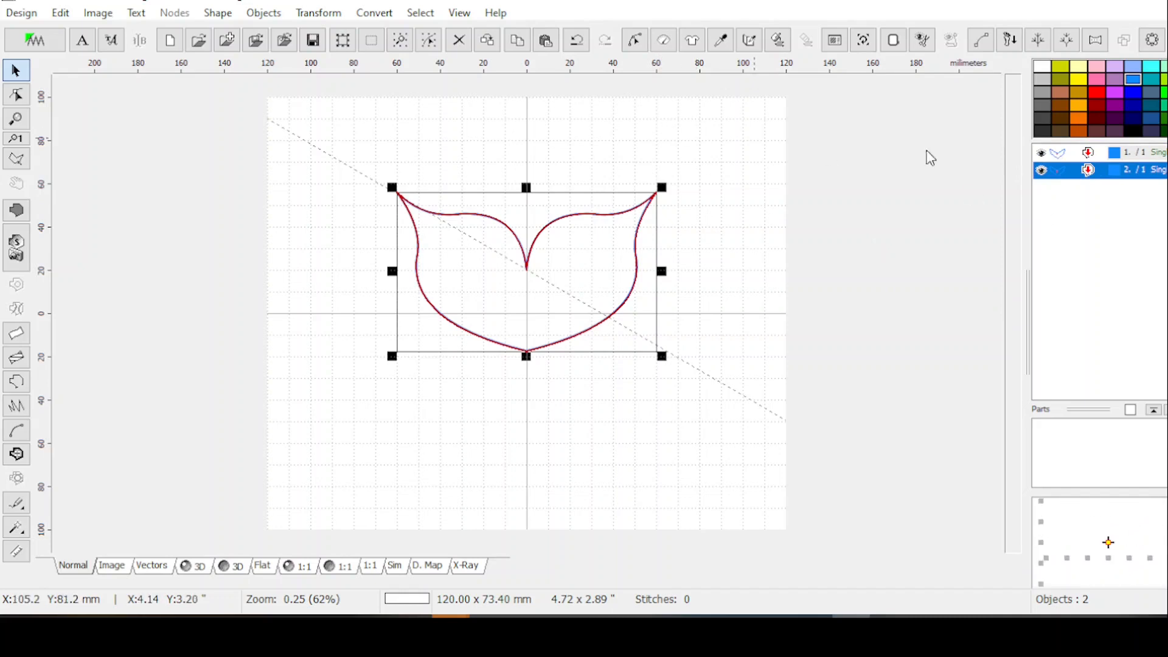
left_click(316, 10)
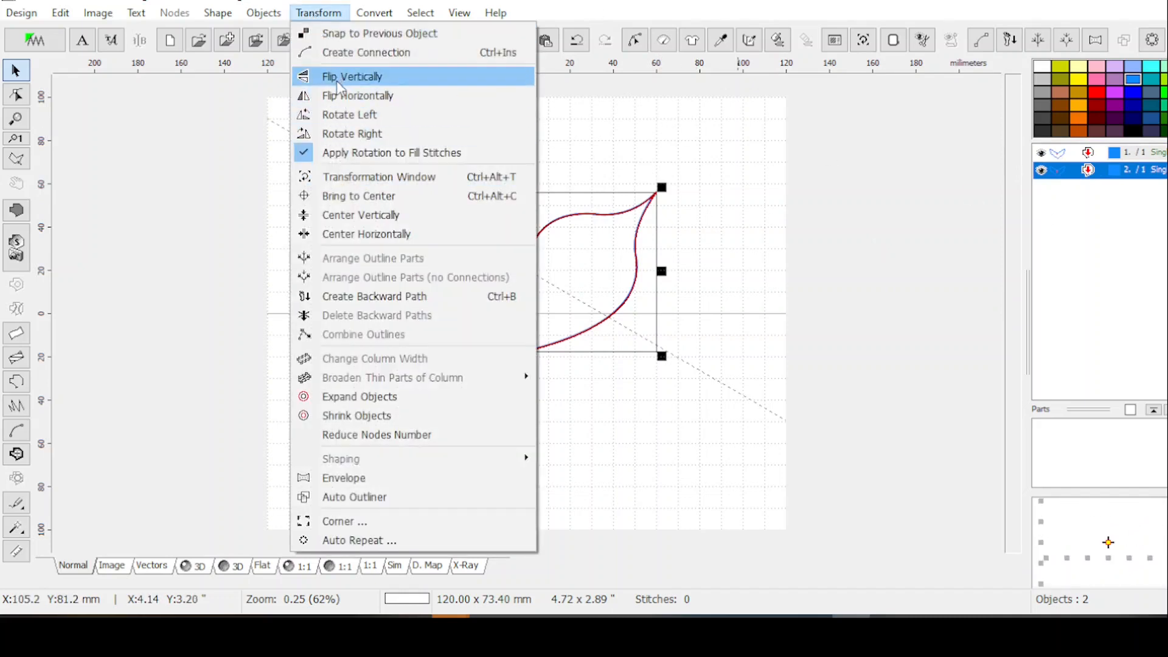
left_click(338, 87)
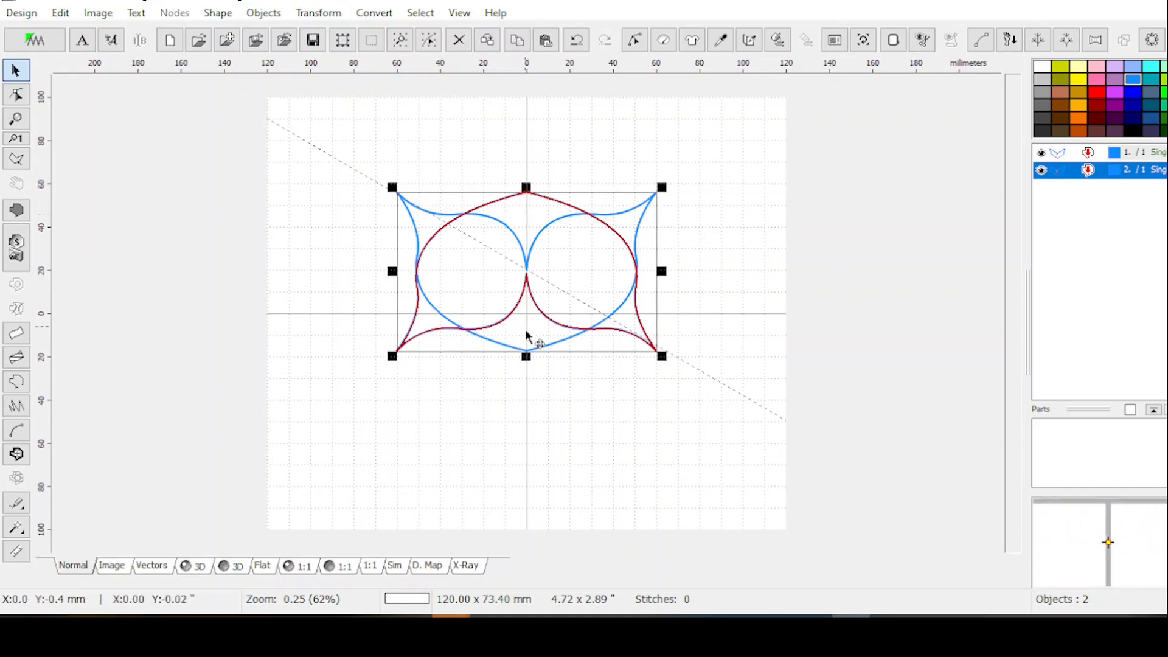
Step: Move the flipped copy below the original and scale it down to about 100.8 x 36.8 mm
mouse_move(526, 331)
left_mouse_down()
mouse_move(526, 356)
mouse_move(528, 324)
left_mouse_up()
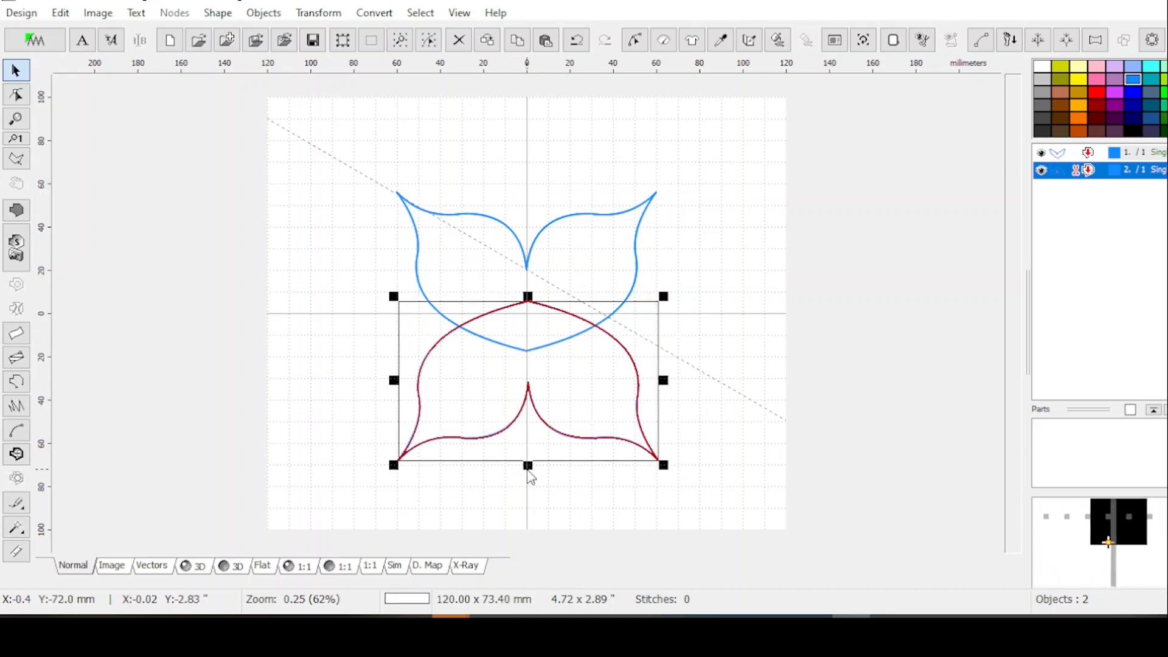
left_click_drag(527, 465, 529, 402)
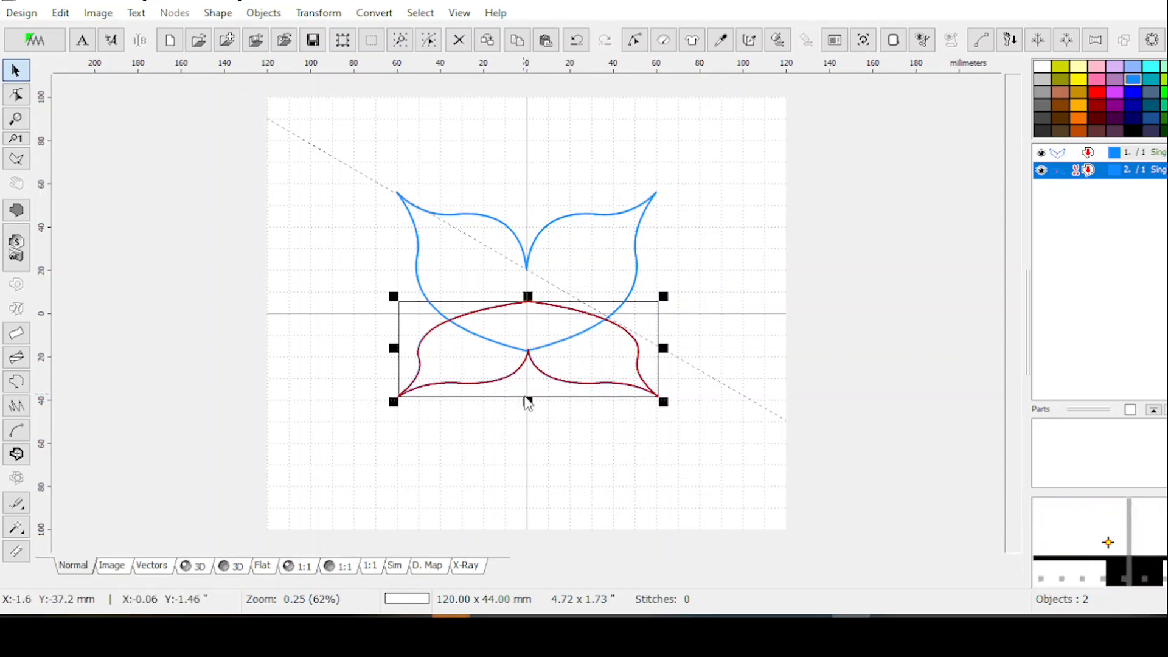
left_click_drag(558, 383, 560, 397)
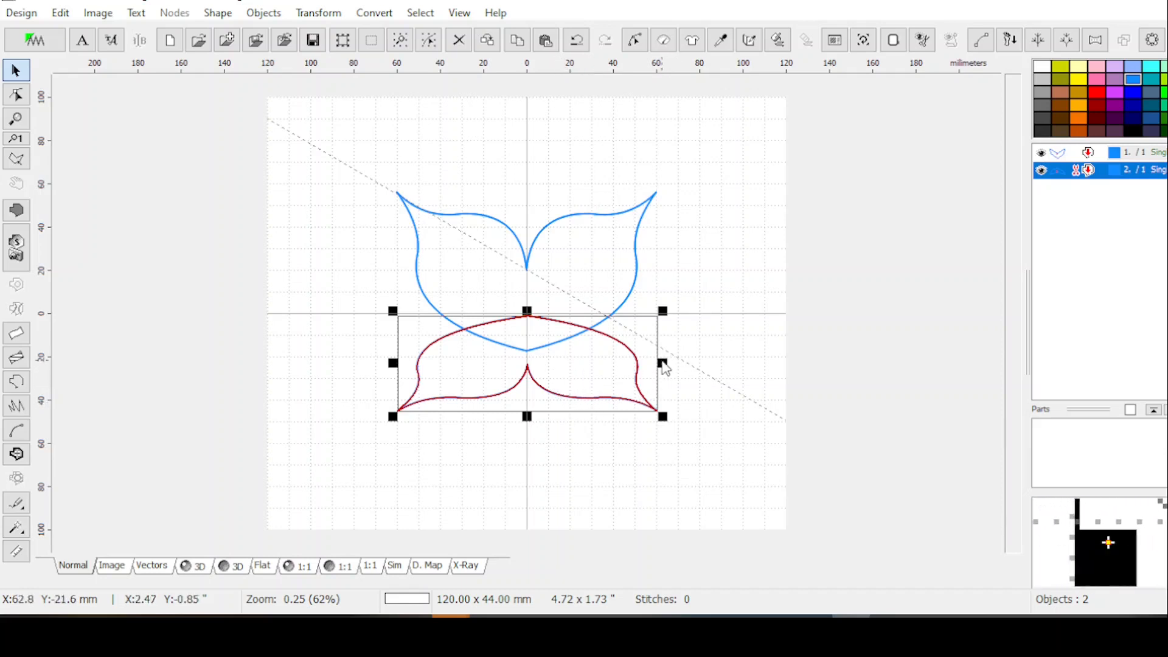
left_click_drag(662, 360, 617, 359)
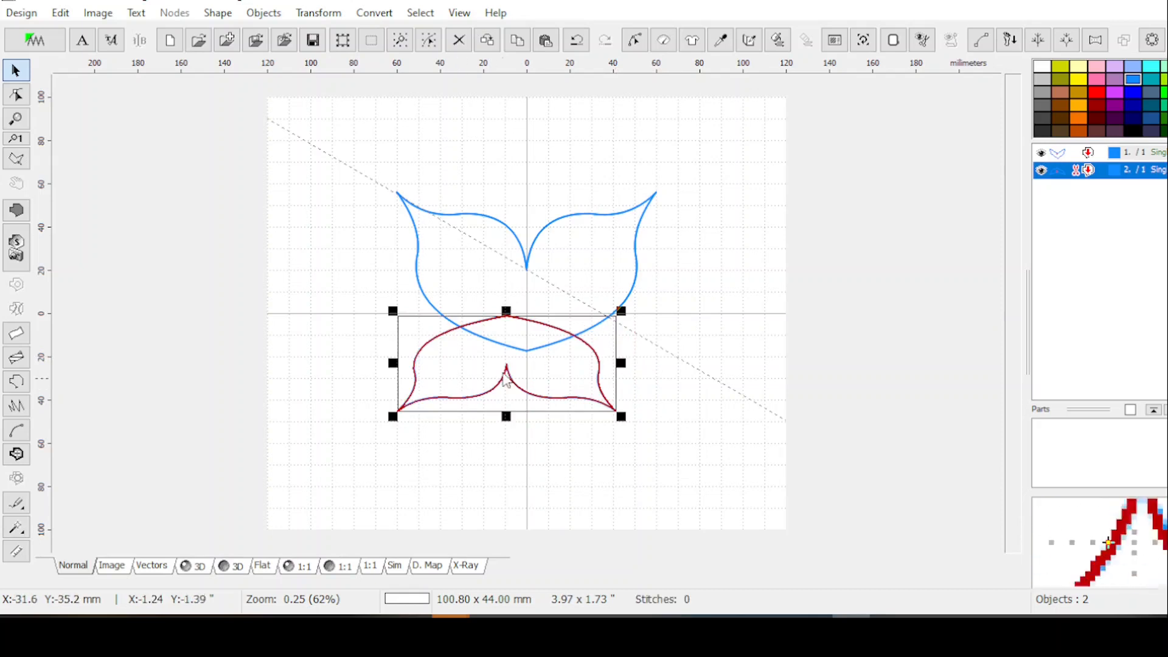
left_click_drag(503, 313, 503, 330)
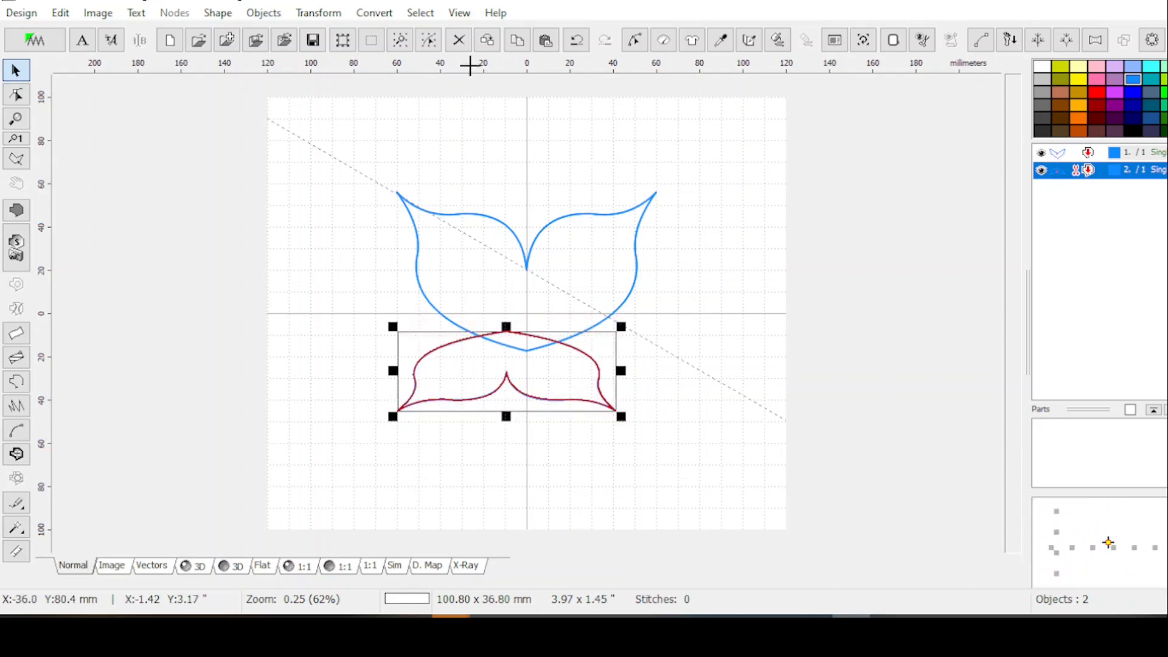
Step: Center the scaled lower outline horizontally in the design and deselect it
left_click(318, 14)
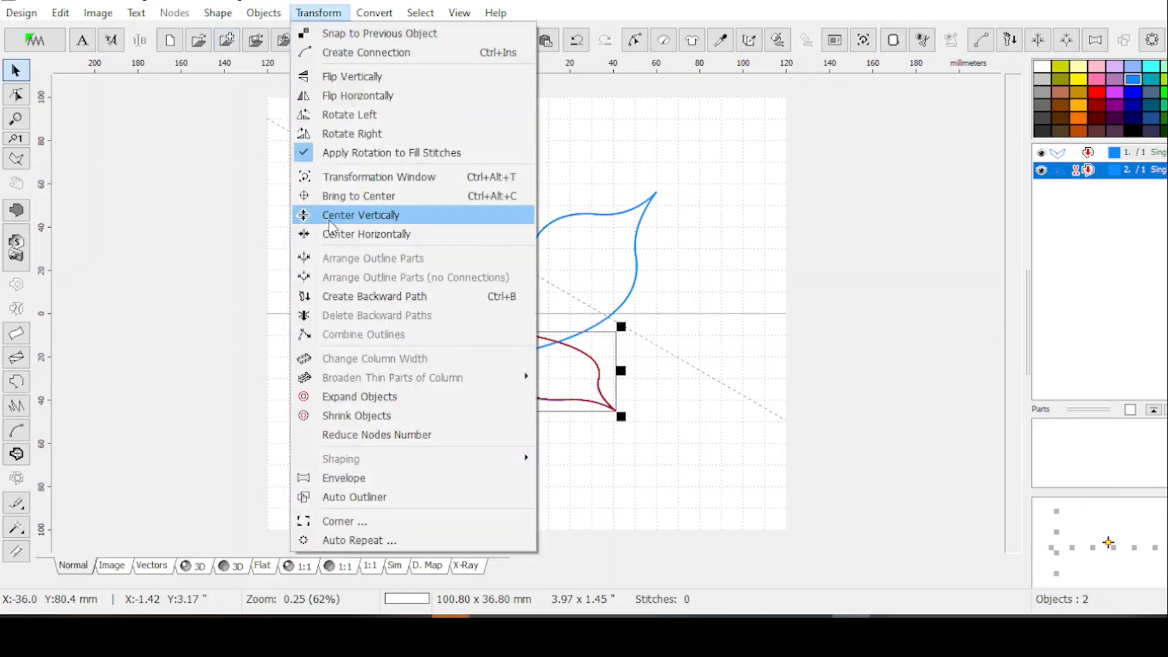
left_click(345, 235)
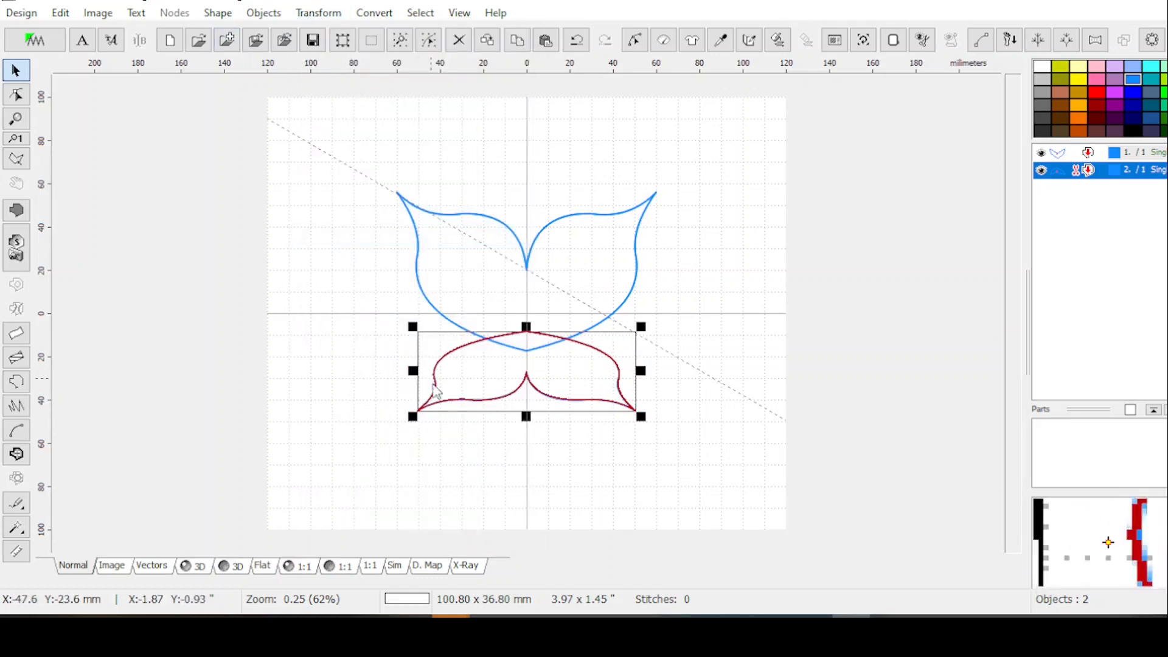
left_click(699, 443)
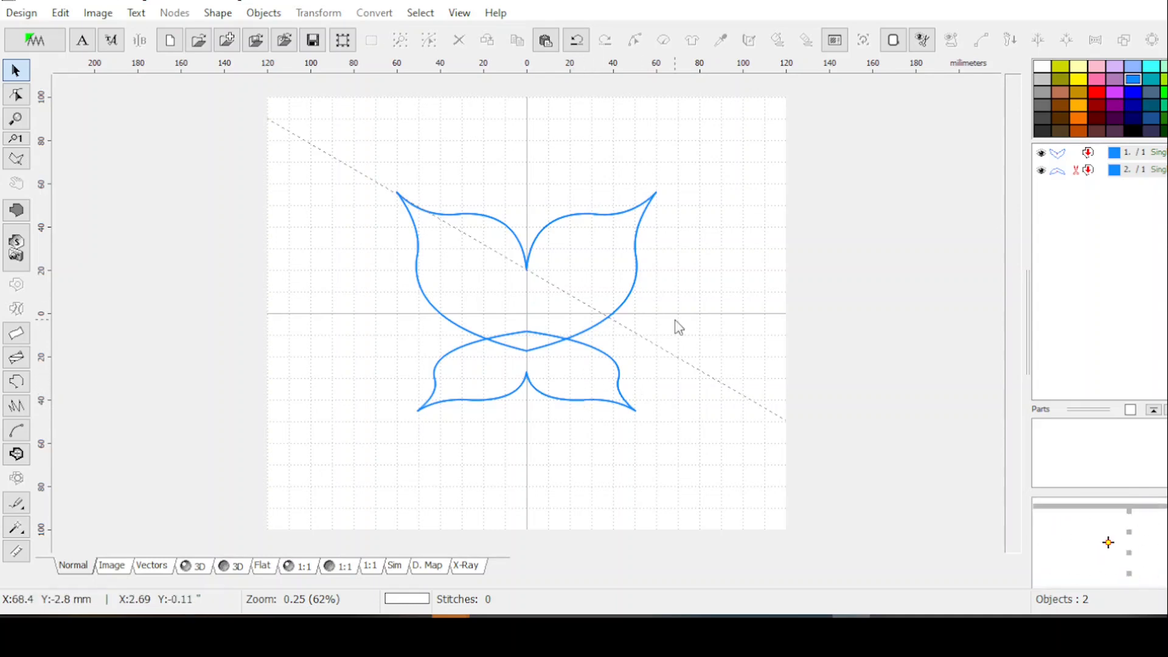
Step: Apply an Envelope to the lower outline, with both the horizontal and vertical edges set to 2 Curves
left_click(1091, 175)
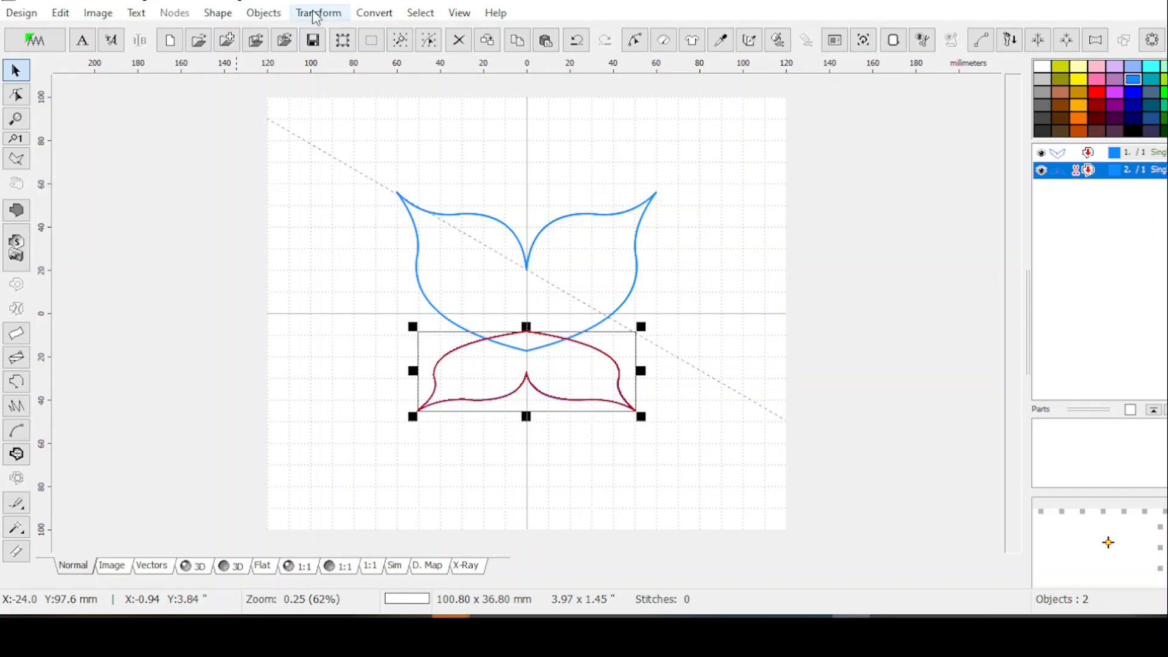
left_click(318, 13)
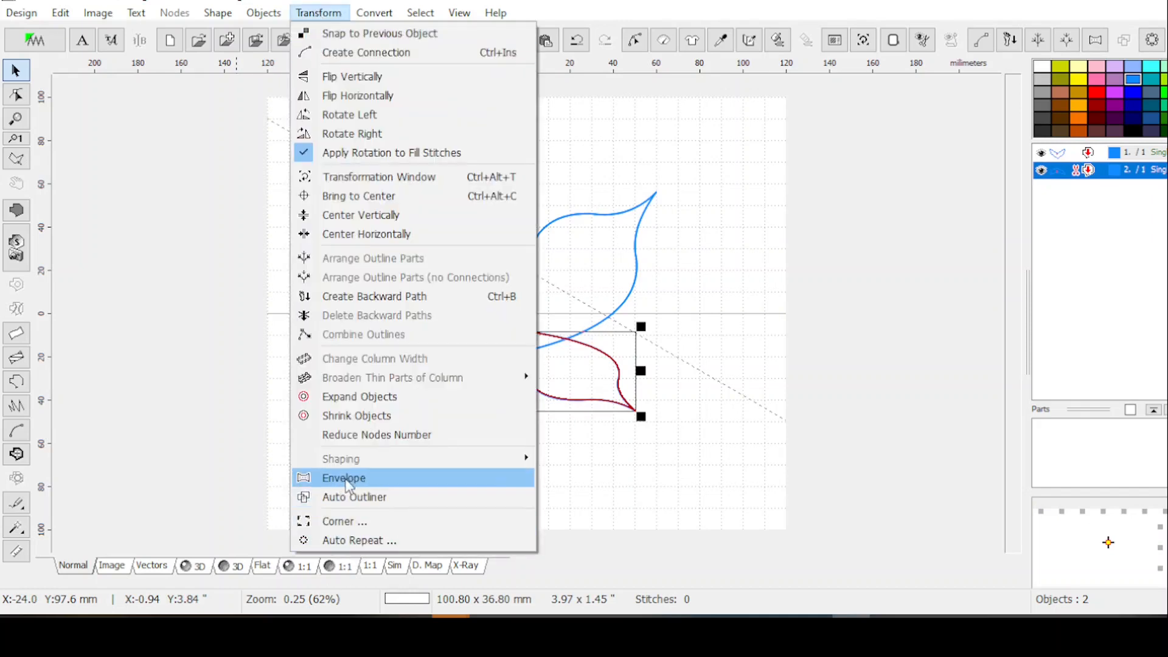
left_click(402, 479)
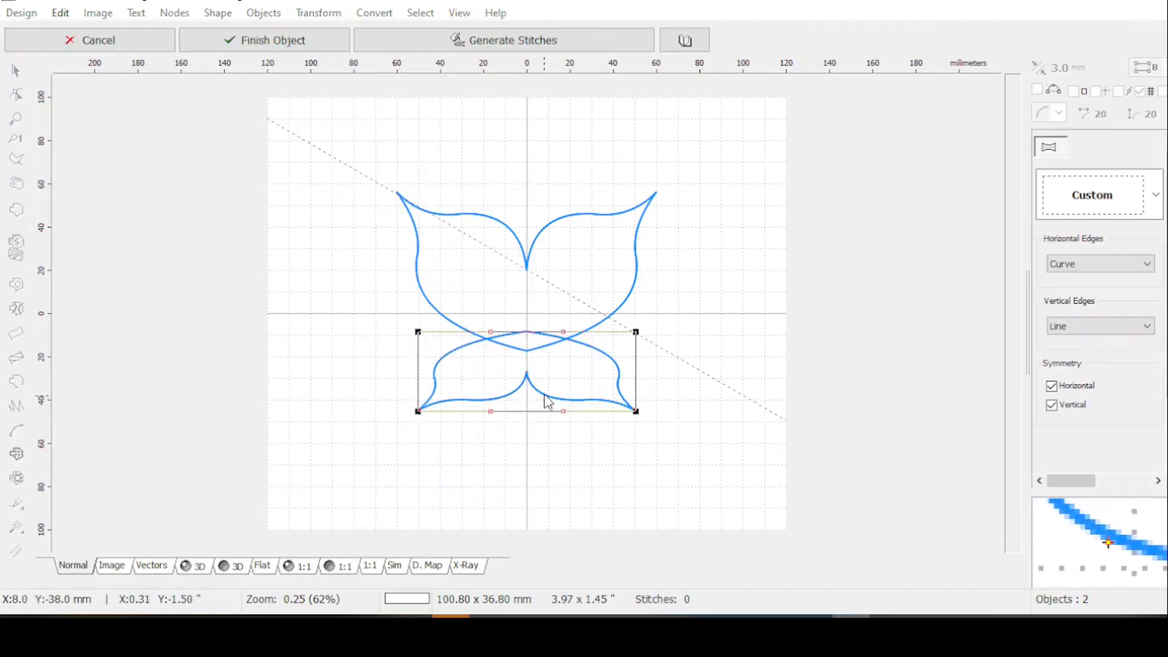
scroll(514, 410, "up", 1)
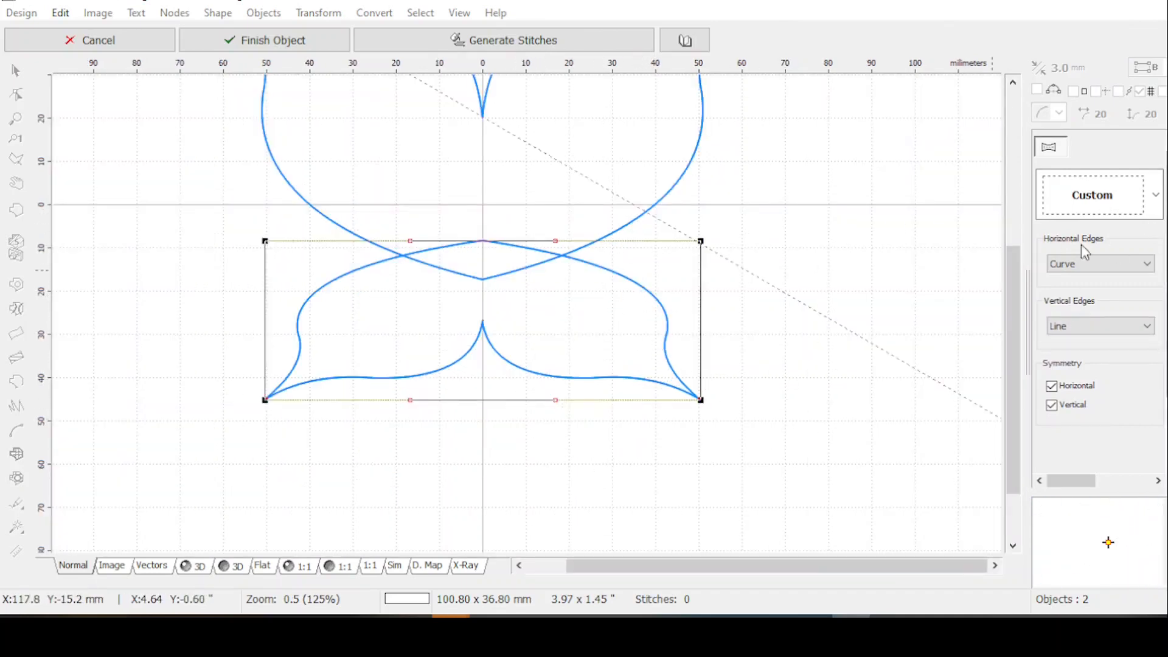
left_click(1154, 264)
left_click(1073, 309)
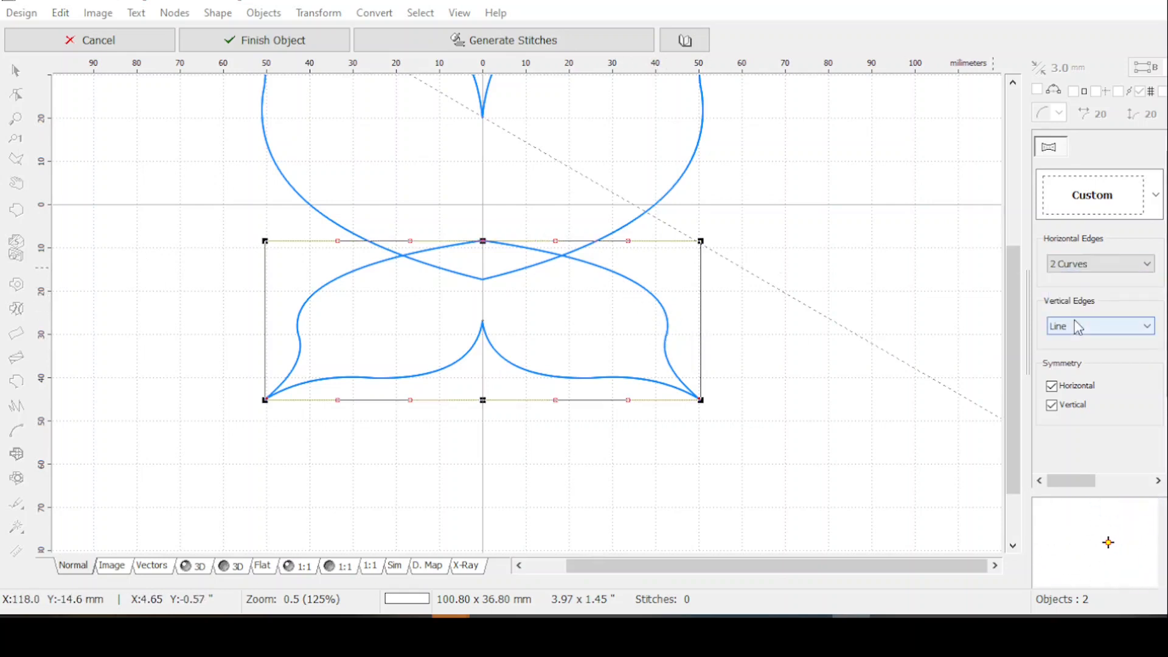
left_click(1082, 332)
left_click(1077, 370)
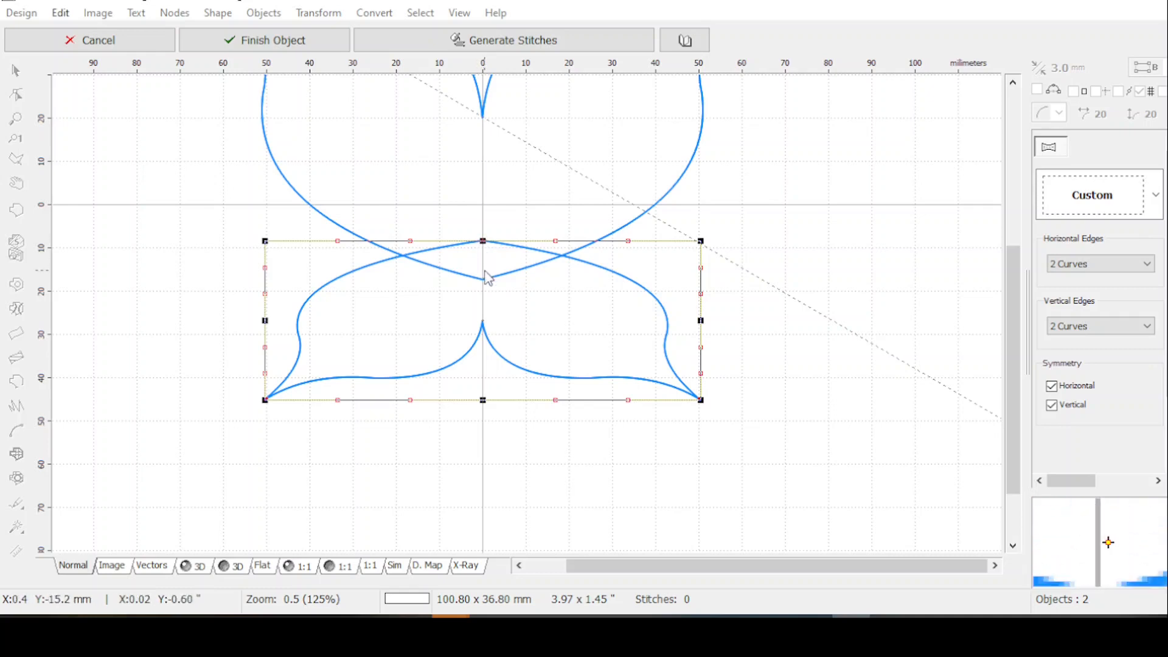
Step: Pull the envelope's upper middle node down to just below the upper outline's lower tip, with horizontal symmetry turned off
left_click_drag(482, 241, 484, 283)
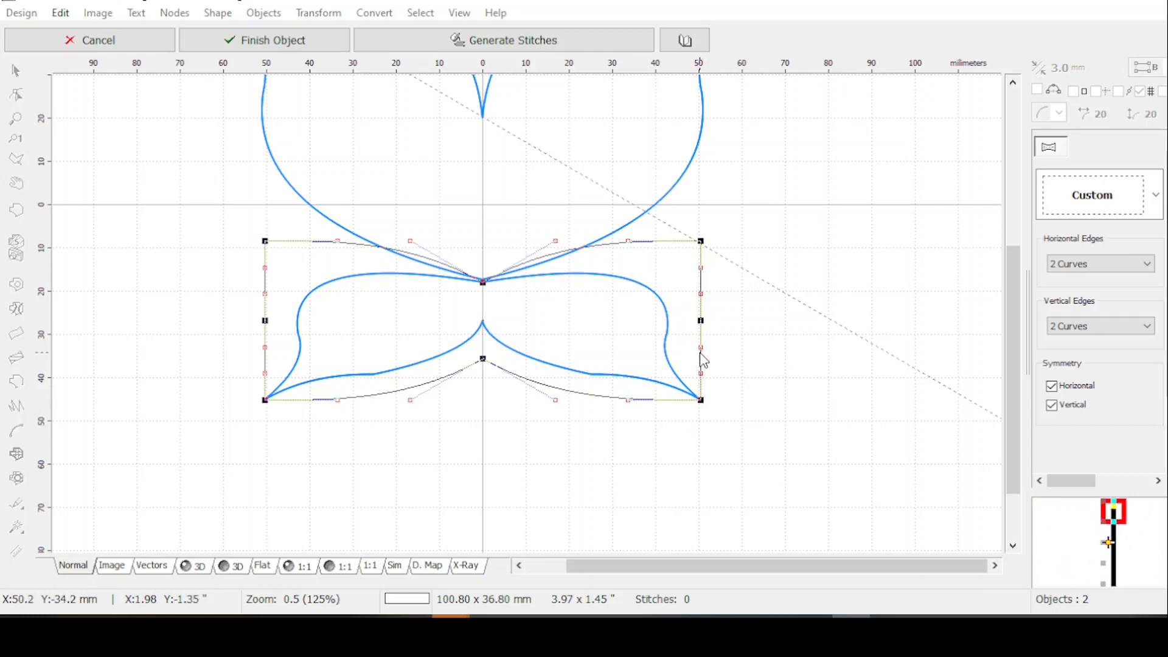
left_click_drag(1010, 400, 980, 345)
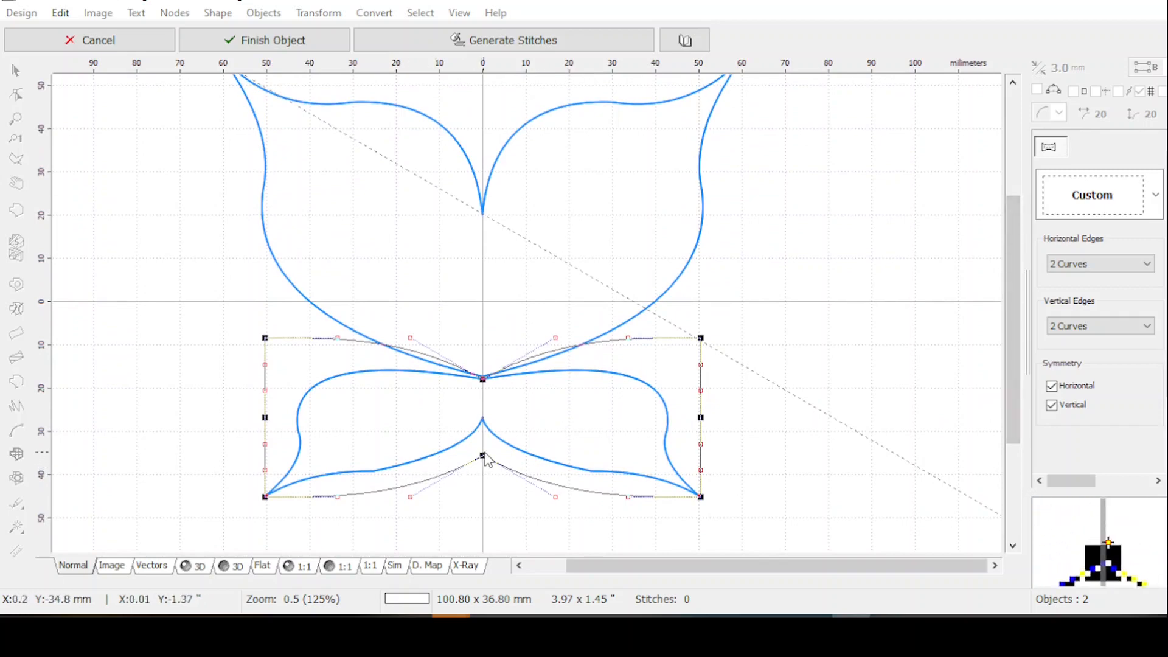
left_click_drag(479, 483, 478, 476)
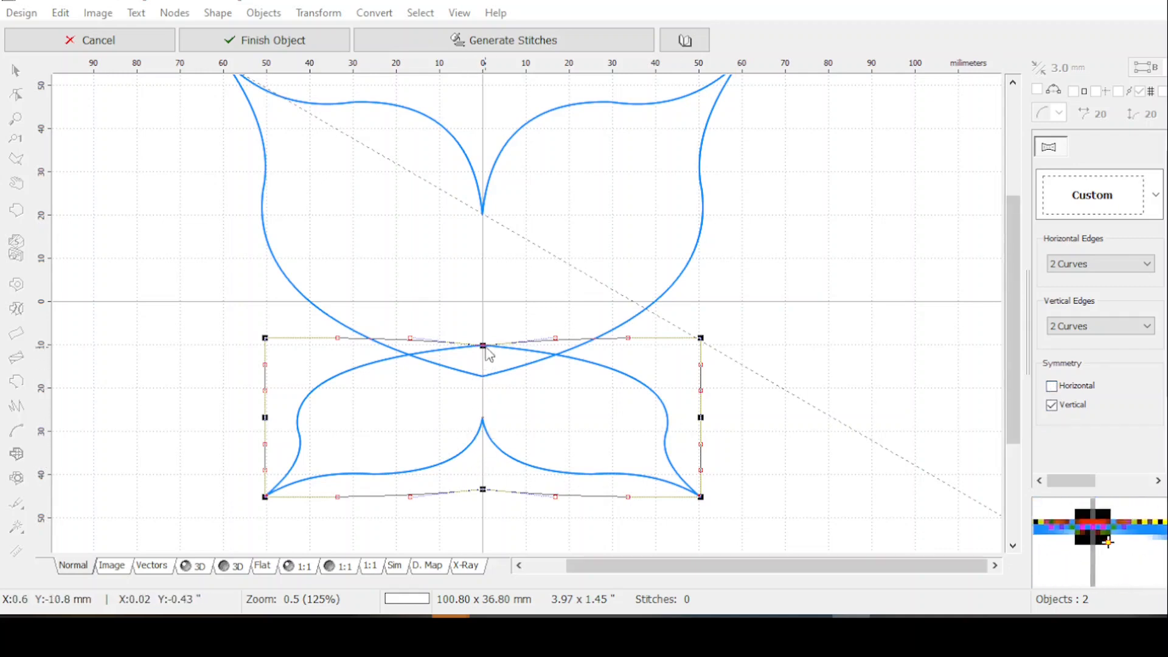
left_click_drag(482, 344, 482, 384)
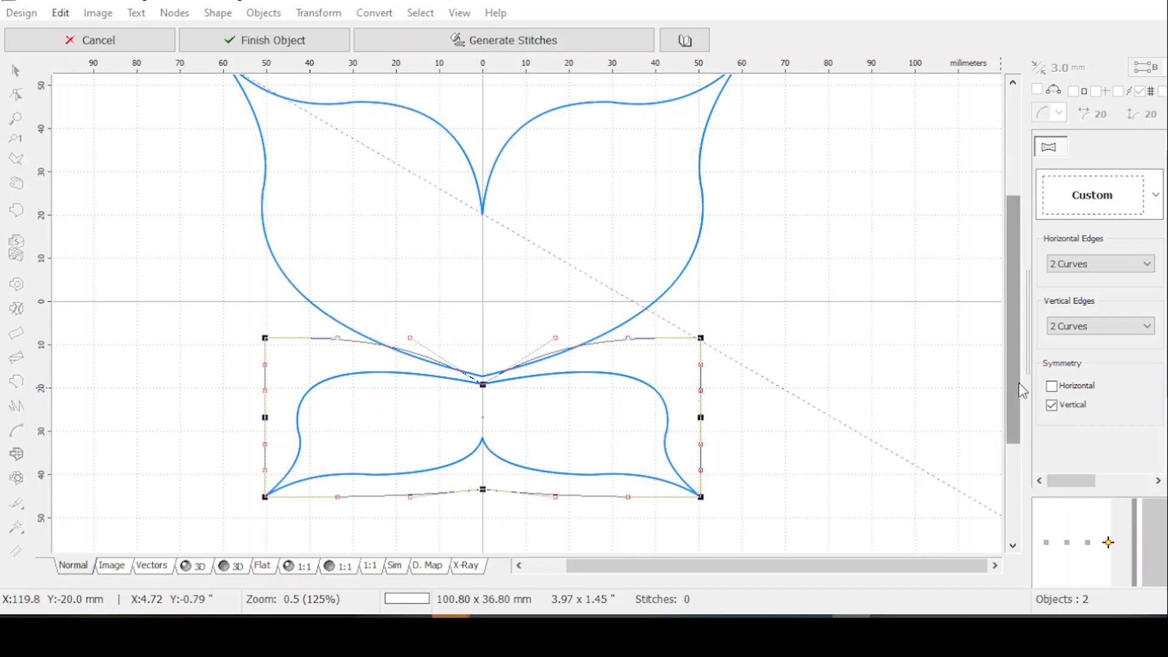
Step: Try pulling the envelope's upper middle node down with only horizontal symmetry turned on, and undo the change
left_click(1051, 385)
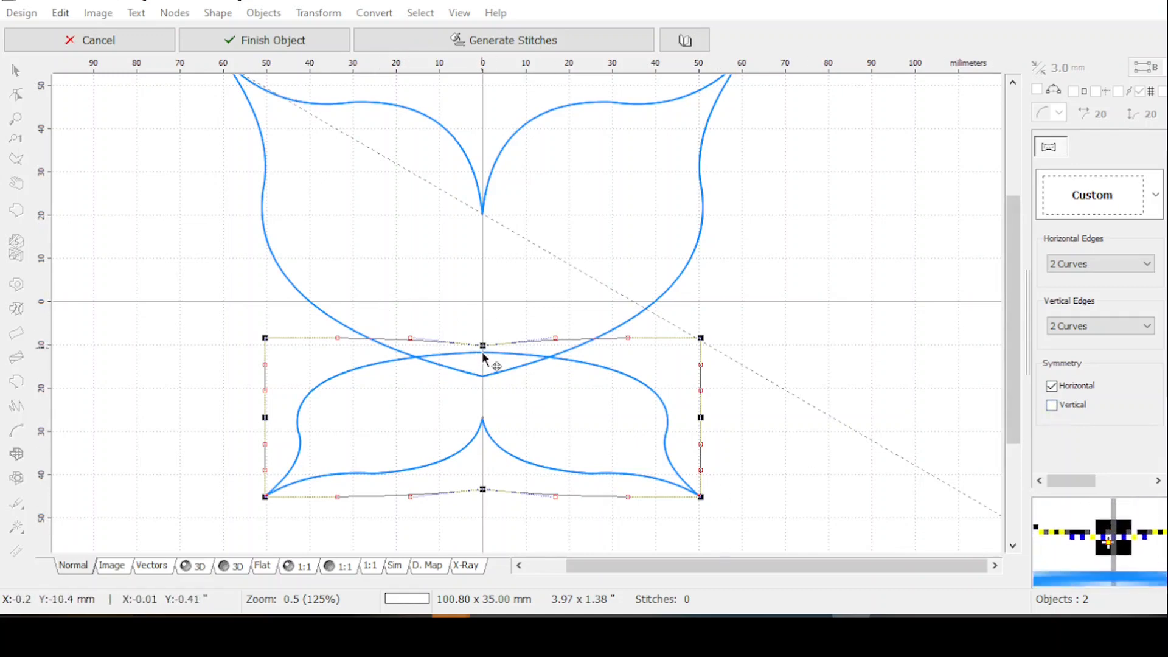
left_click_drag(484, 348, 482, 384)
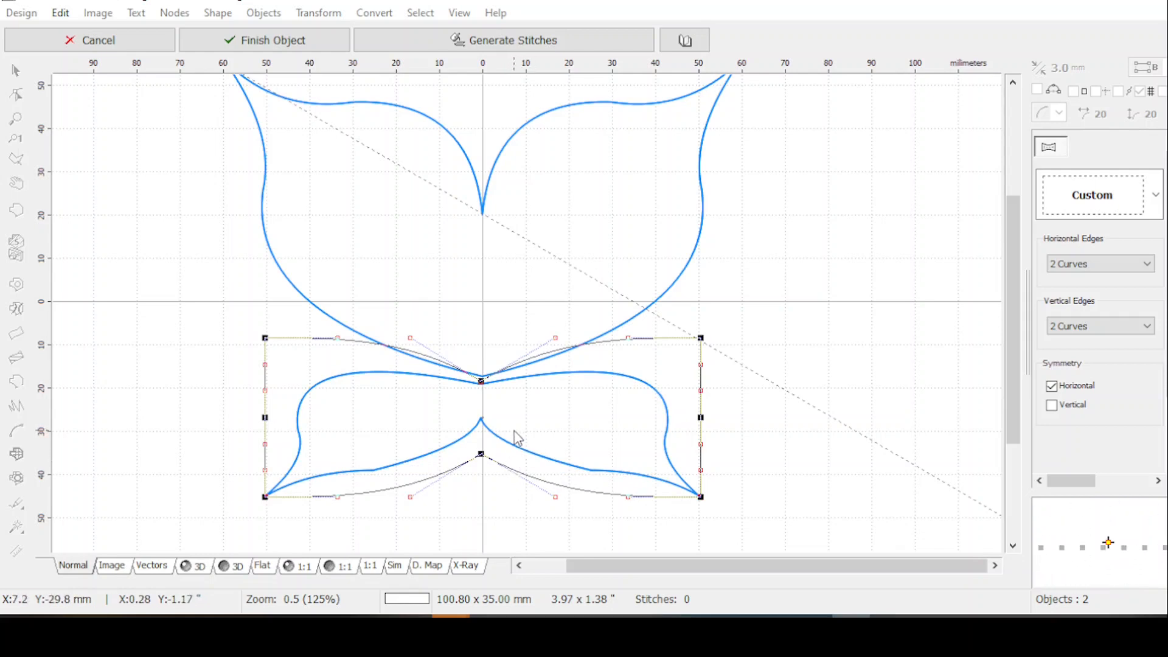
key("ctrl+z")
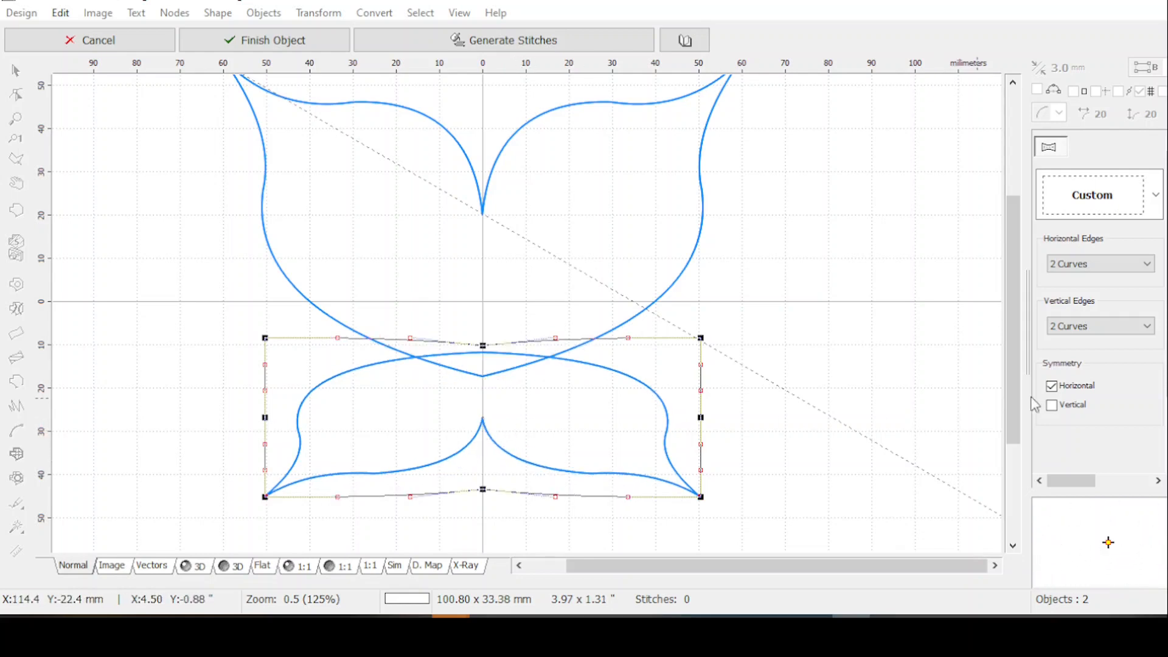
Step: With only vertical symmetry on, lower the envelope's upper middle node to the upper outline's tip and raise the upper edge's outer curve handles
left_click(1052, 406)
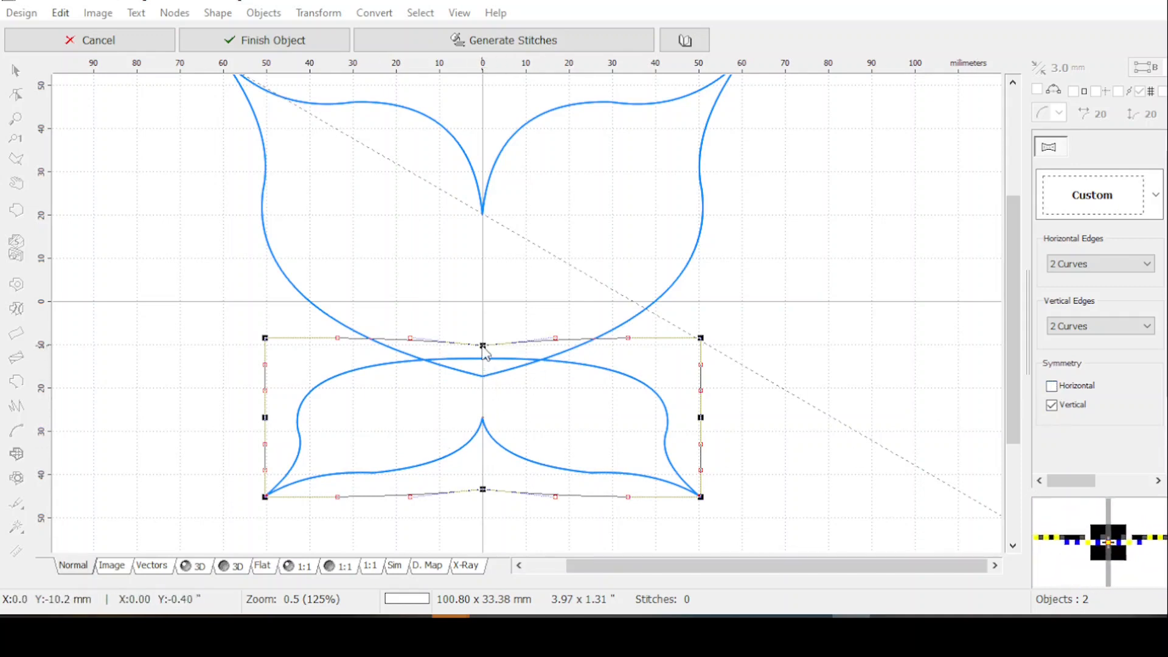
left_click_drag(483, 348, 485, 389)
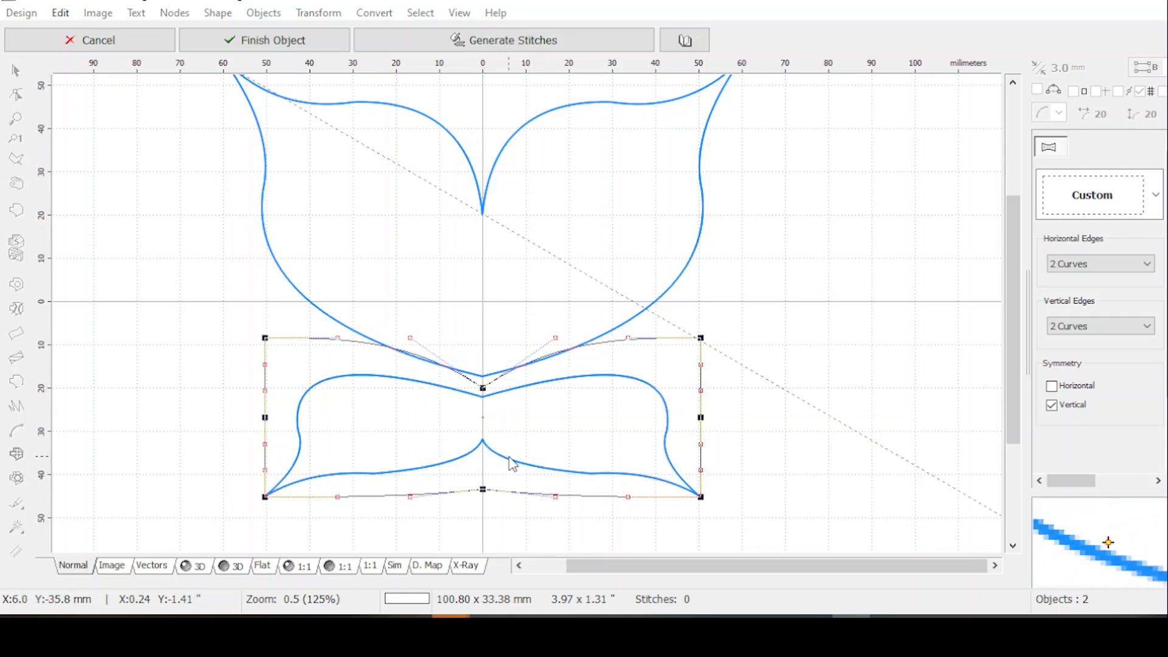
left_click_drag(482, 388, 482, 365)
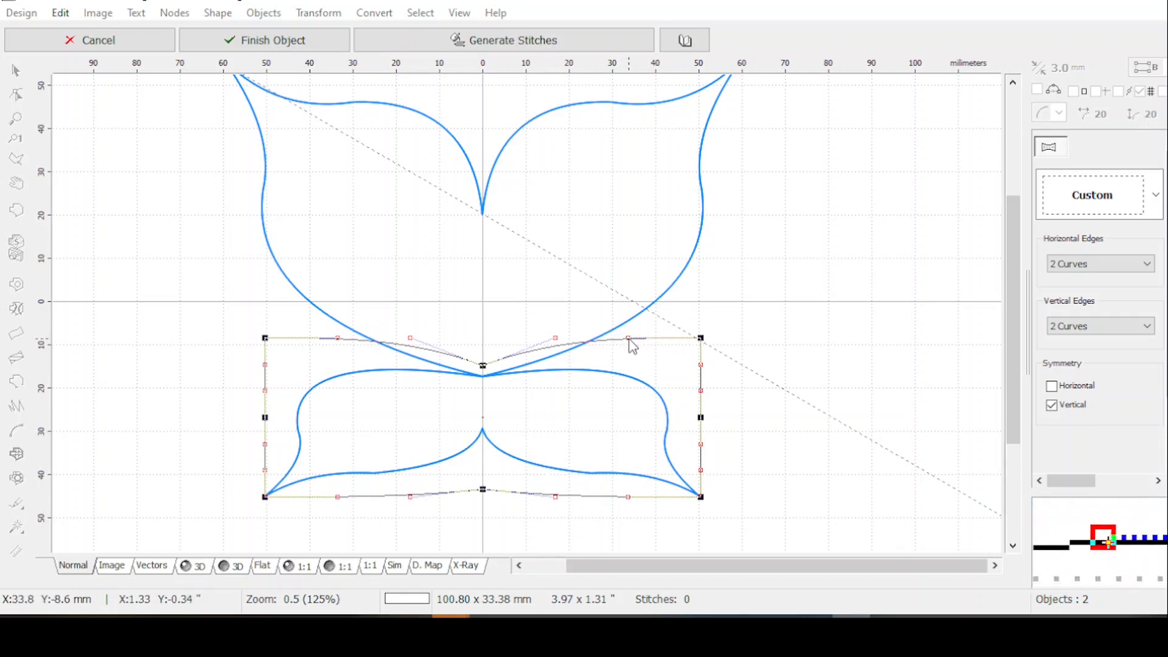
left_click_drag(633, 333, 644, 289)
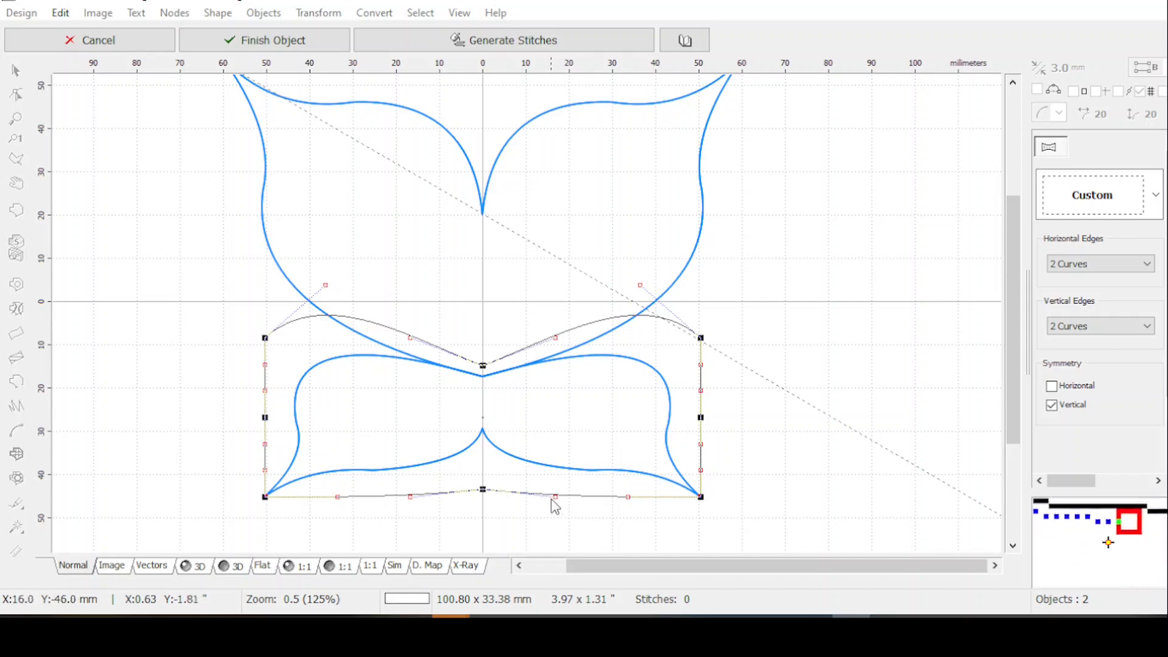
Step: Turn on horizontal symmetry alongside vertical symmetry and finish the lower outline's envelope
left_click_drag(556, 499, 553, 537)
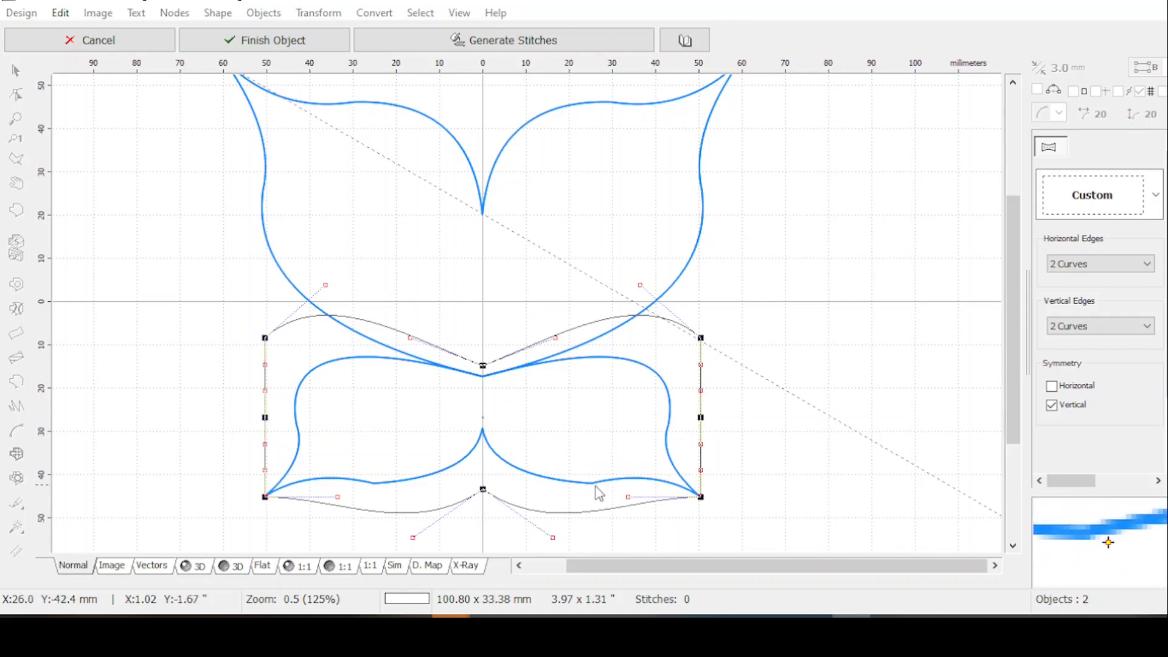
key("ctrl+z")
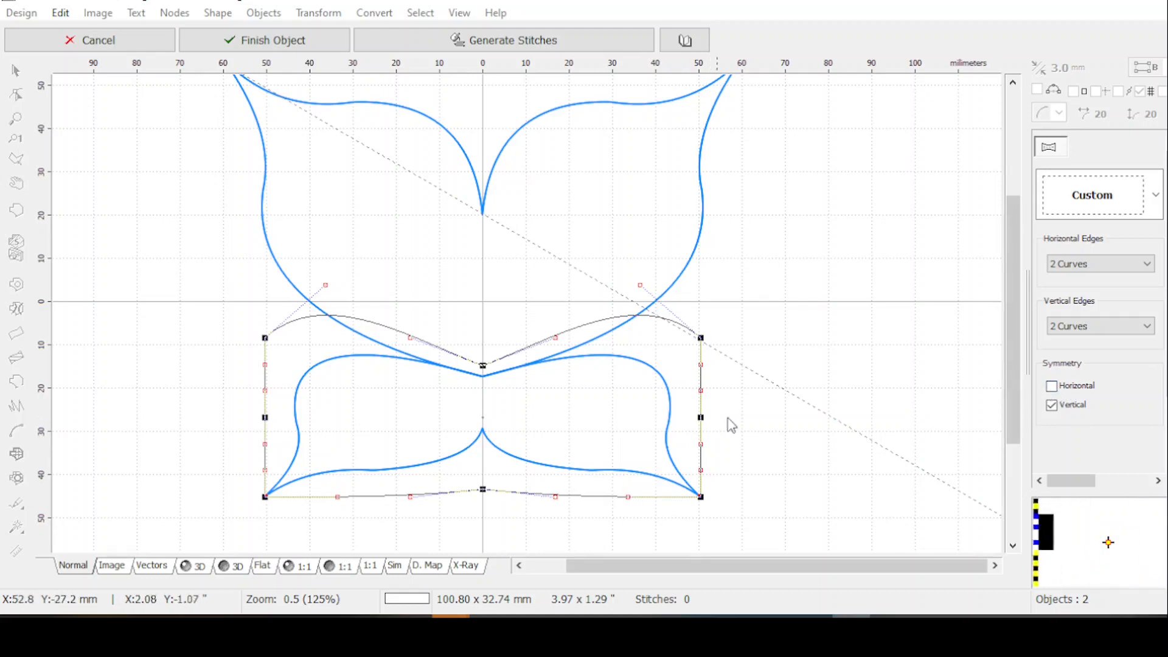
left_click(1052, 386)
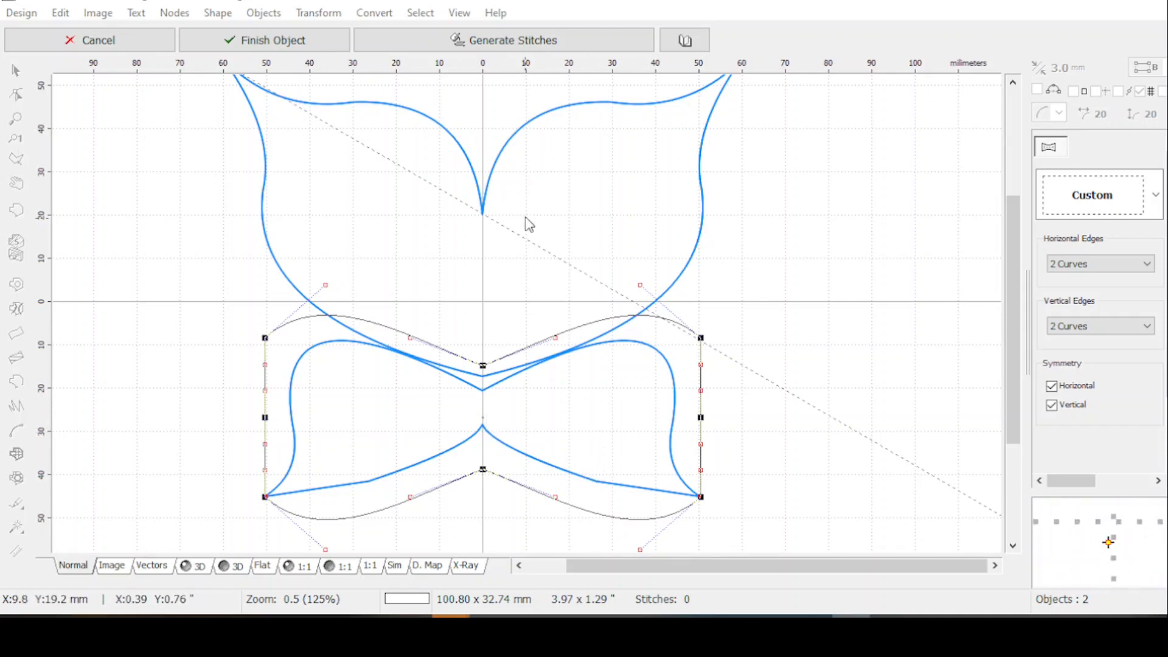
left_click(256, 48)
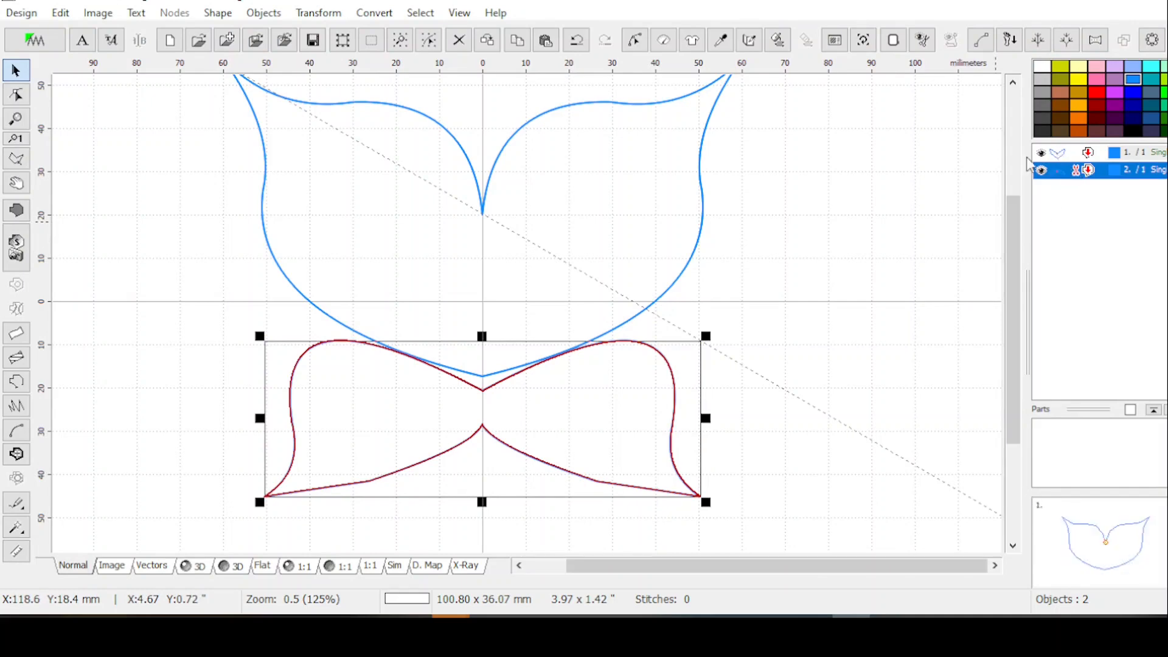
Step: Apply an Envelope to the upper outline, with both the horizontal and vertical edges set to 2 Curves
left_click(1076, 156)
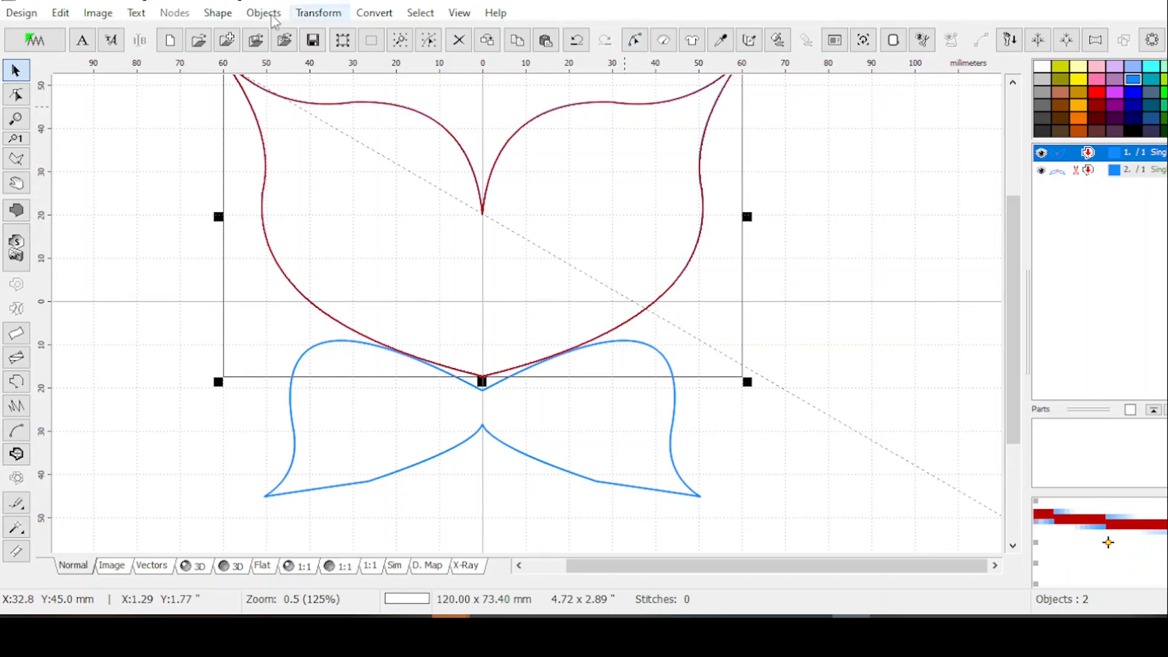
left_click(318, 12)
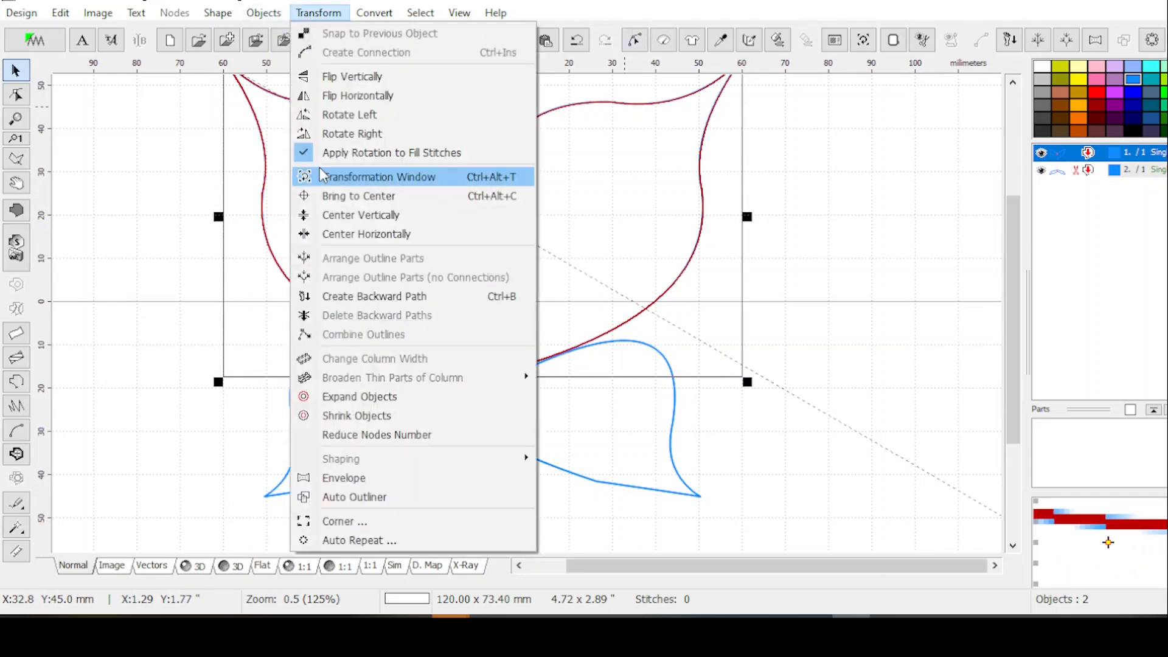
left_click(342, 477)
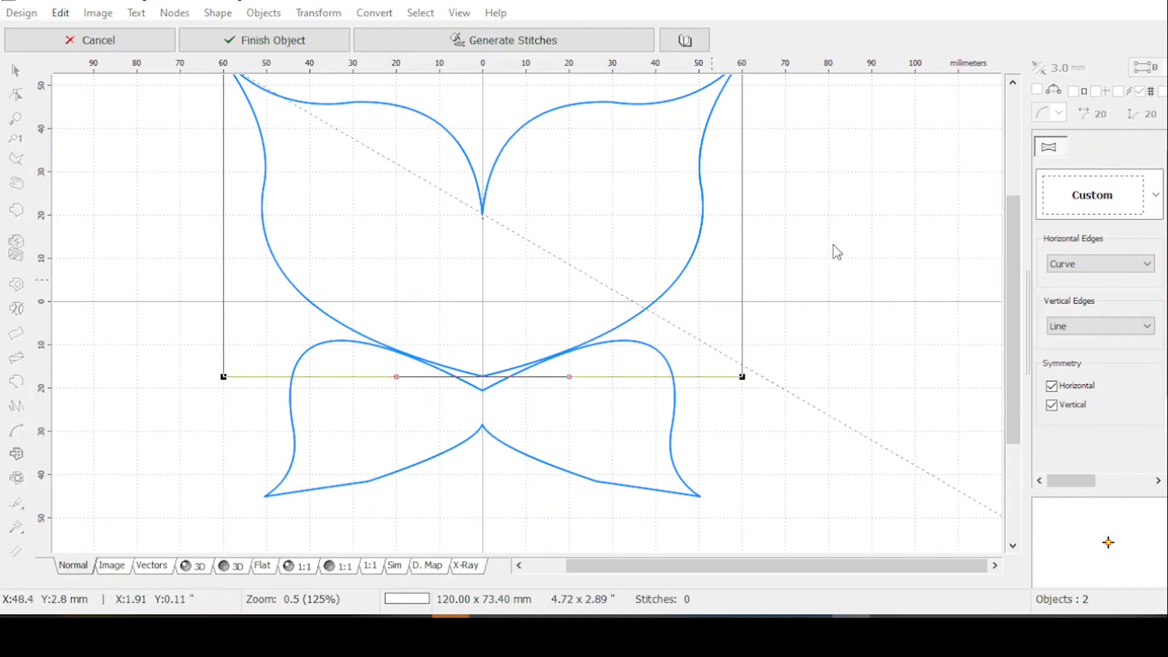
left_click(1104, 265)
left_click(1086, 312)
left_click(1089, 326)
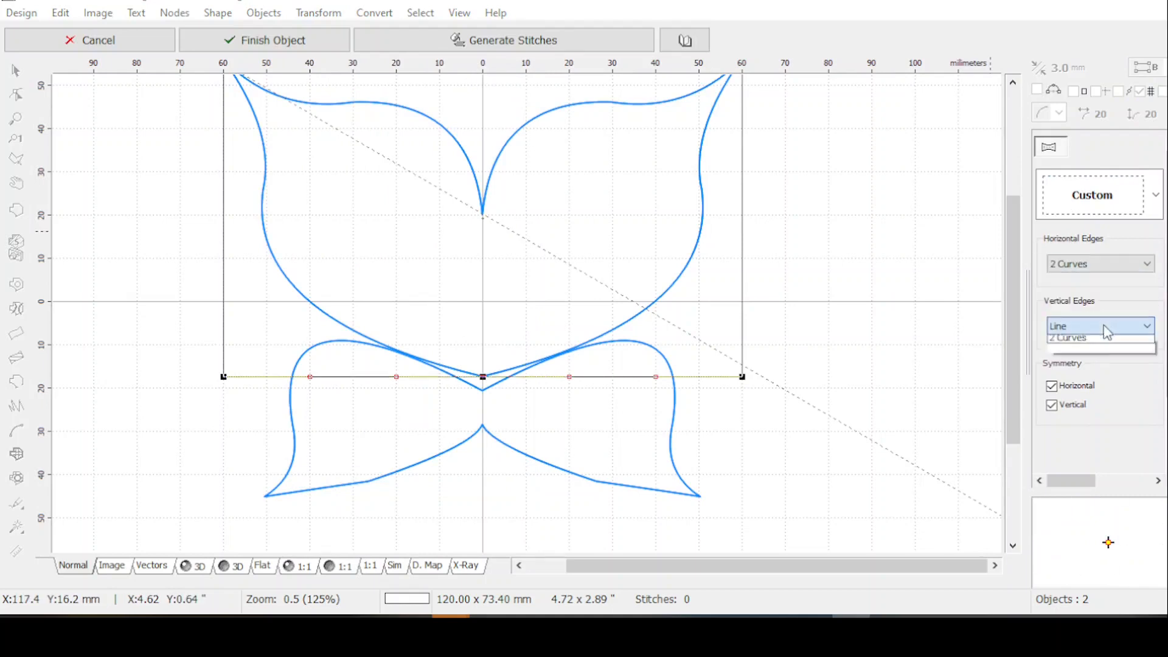
left_click(1084, 376)
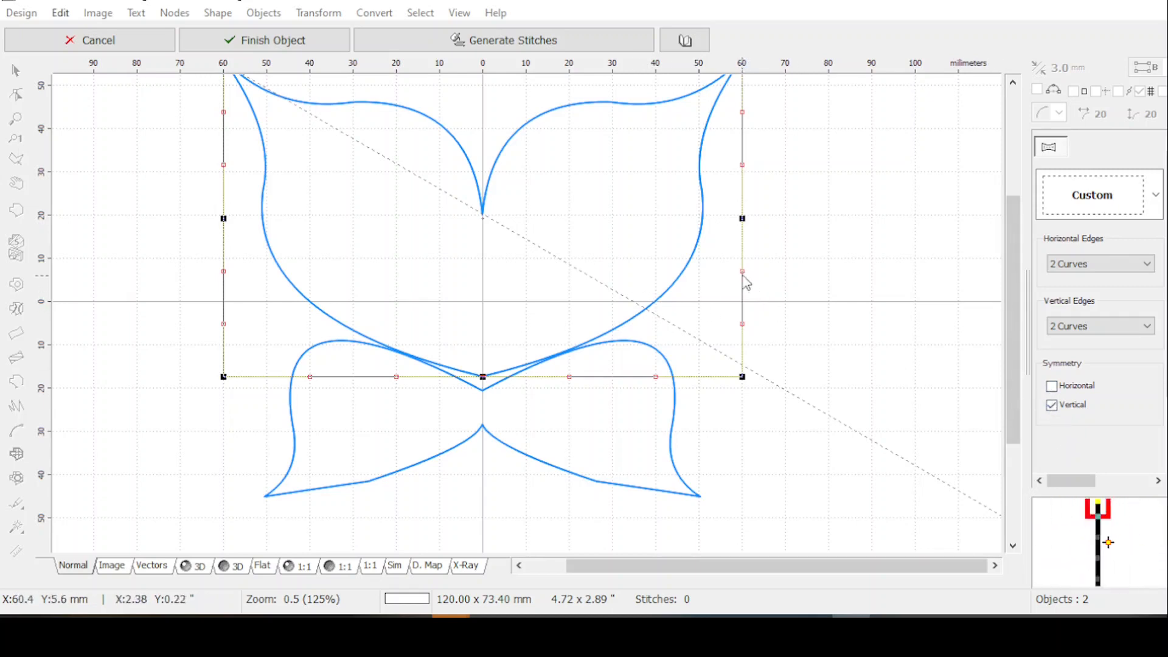
Step: With only vertical symmetry on, bulge the envelope's lower side curves outward by pulling their lowest handles out and slightly up
left_click_drag(753, 279, 706, 369)
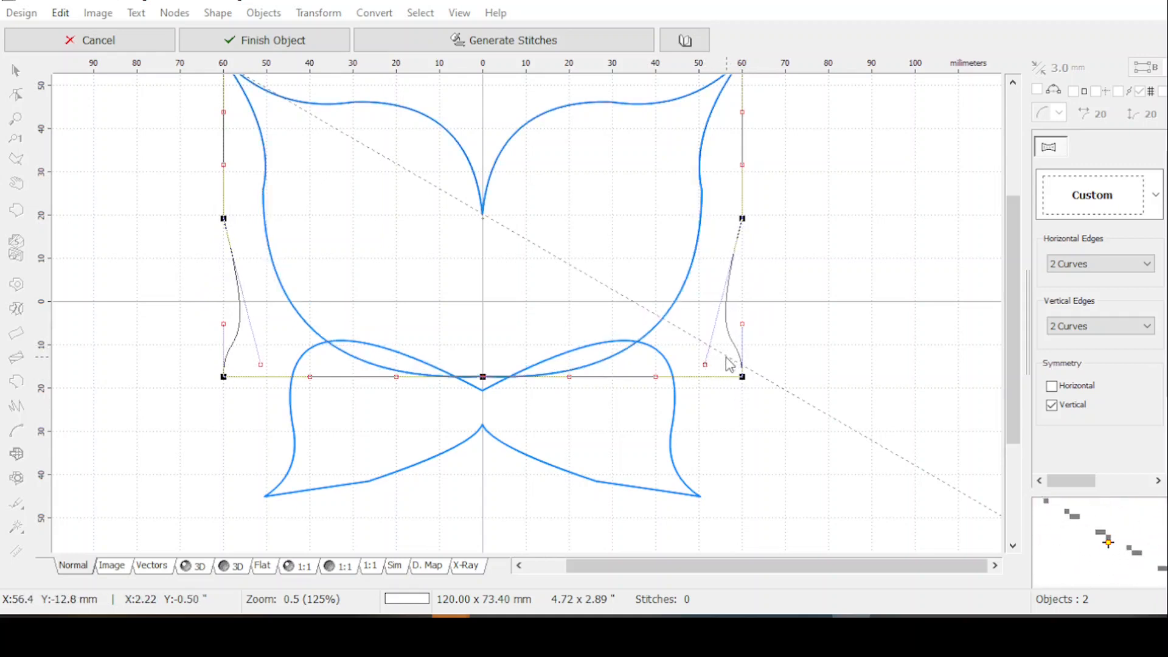
key("ctrl+z")
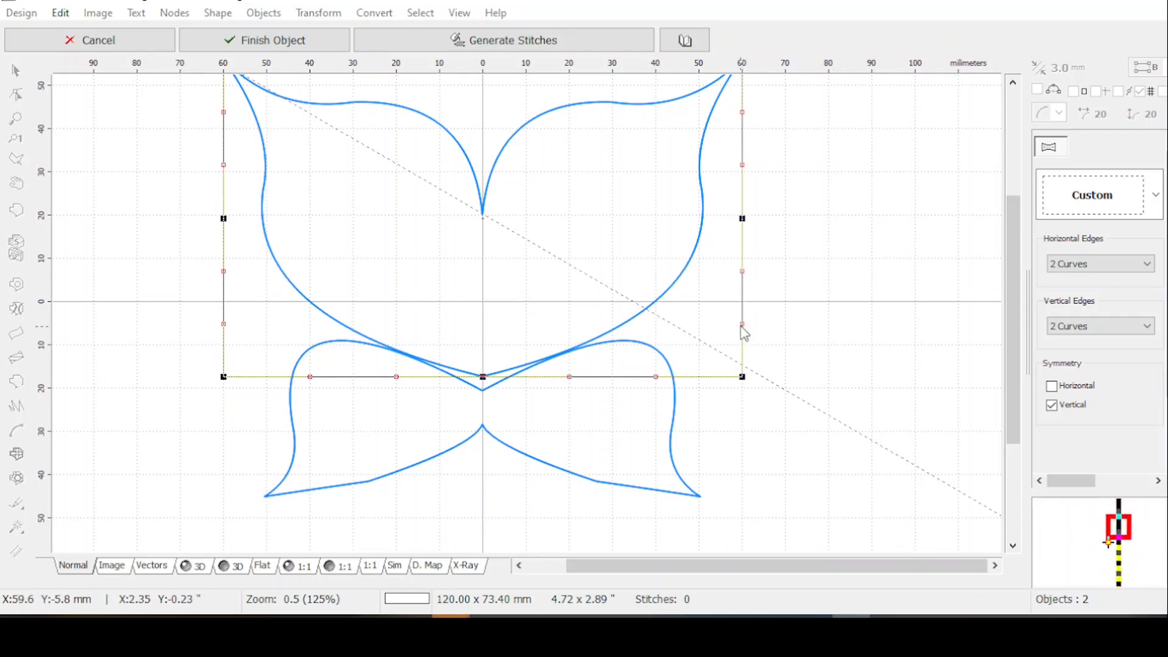
left_click_drag(743, 324, 771, 306)
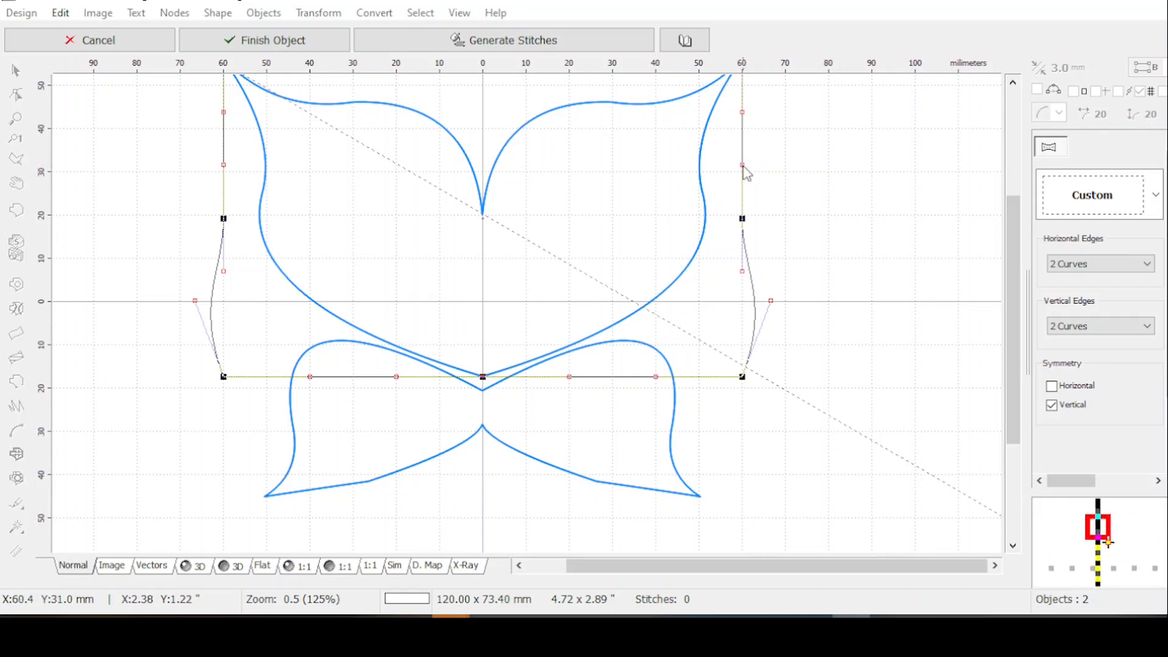
Step: Try reshaping the upper outline's sides through the curve handles above the envelope's side middle nodes and the nodes themselves, and undo the changes
left_click_drag(743, 165, 785, 198)
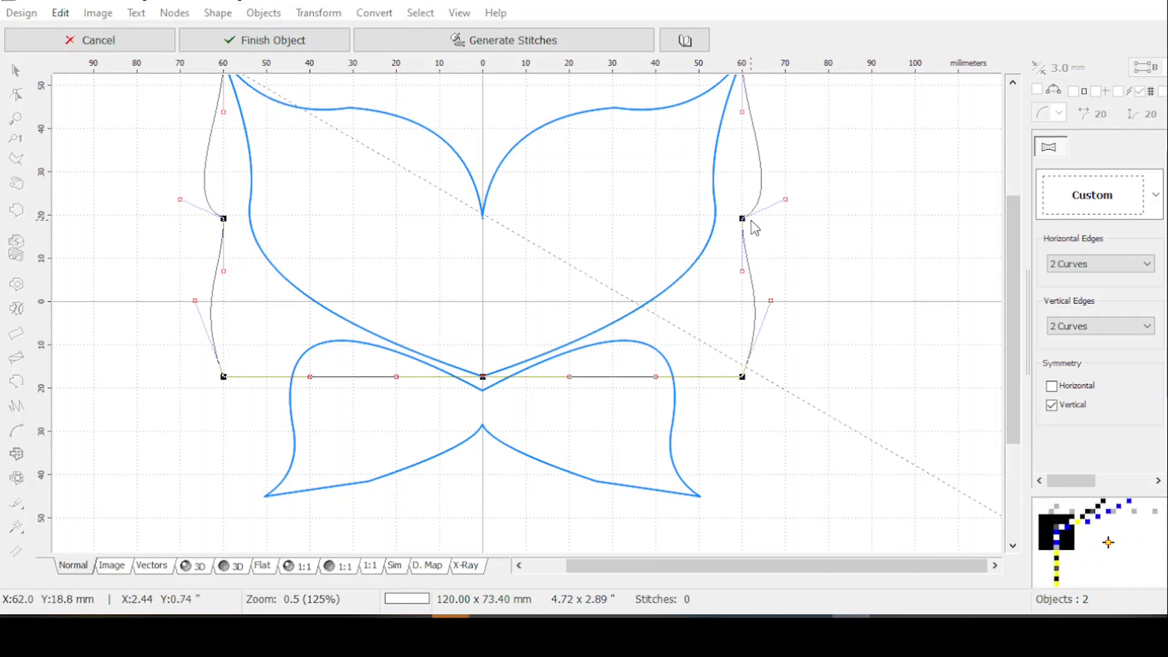
key("ctrl+z")
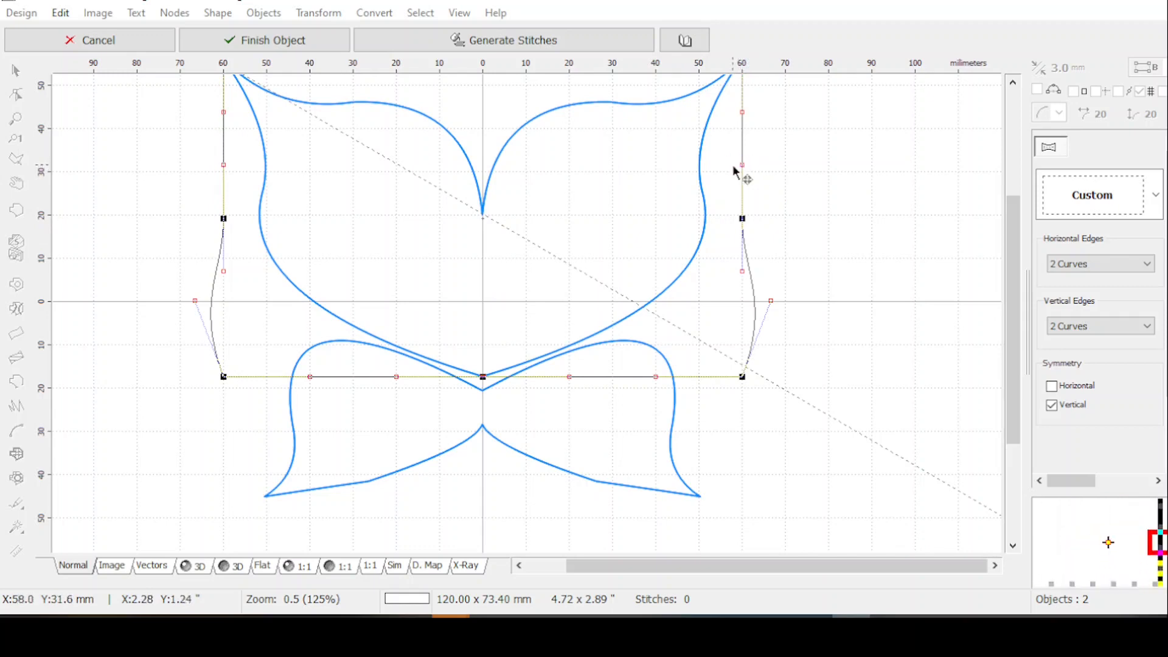
left_click_drag(734, 172, 712, 174)
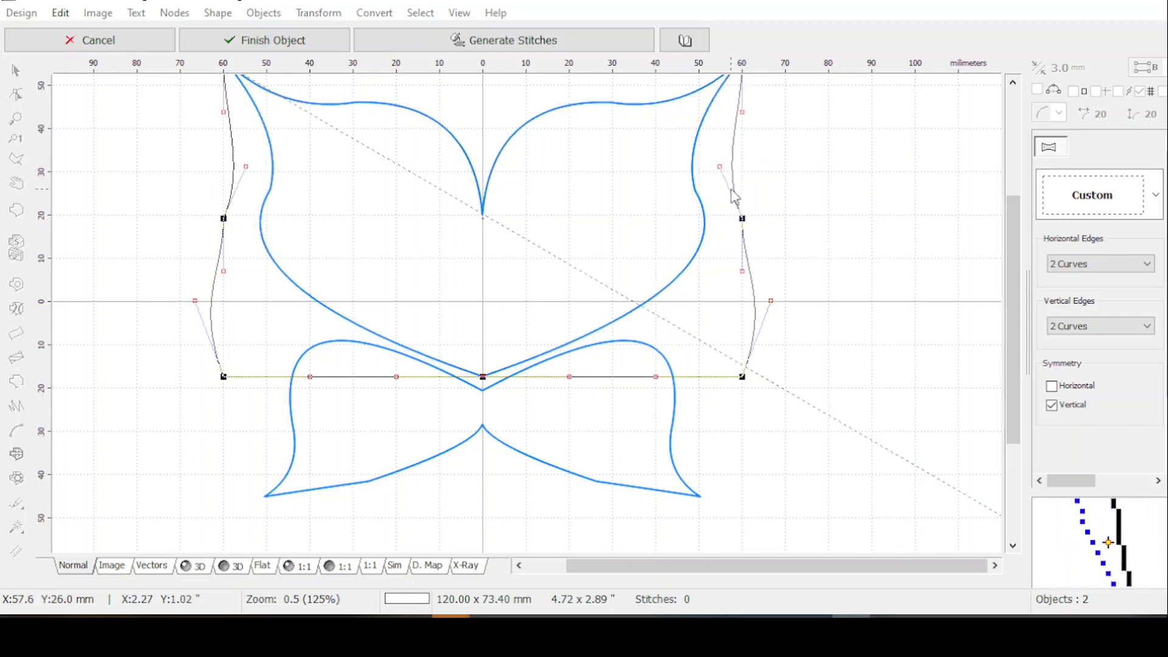
key("ctrl+z")
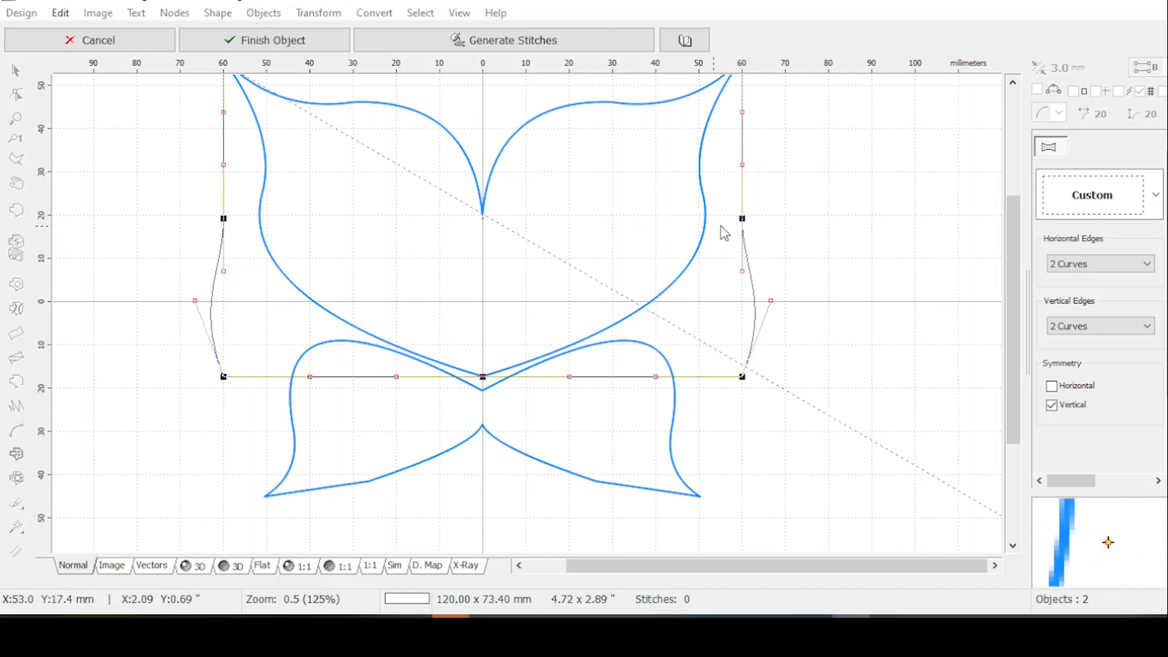
left_click_drag(742, 219, 694, 215)
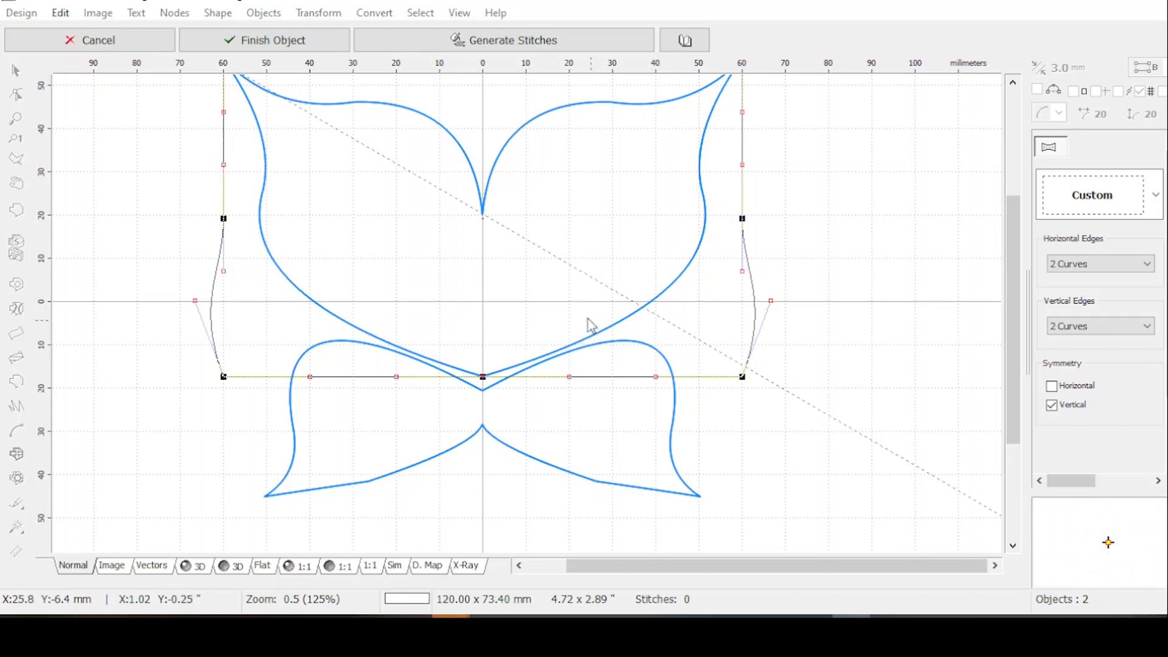
Step: Try raising the inner handles of the envelope's bottom edge and pulling the handles below the side middle nodes inward
left_click_drag(570, 379, 573, 354)
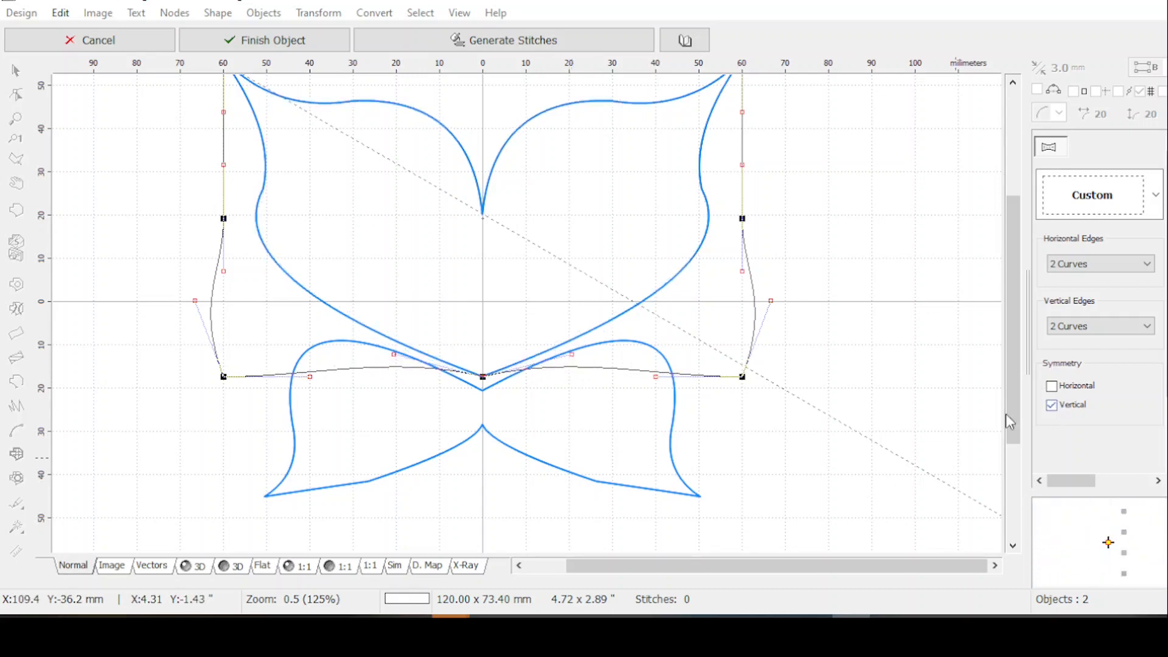
left_click_drag(573, 355, 593, 288)
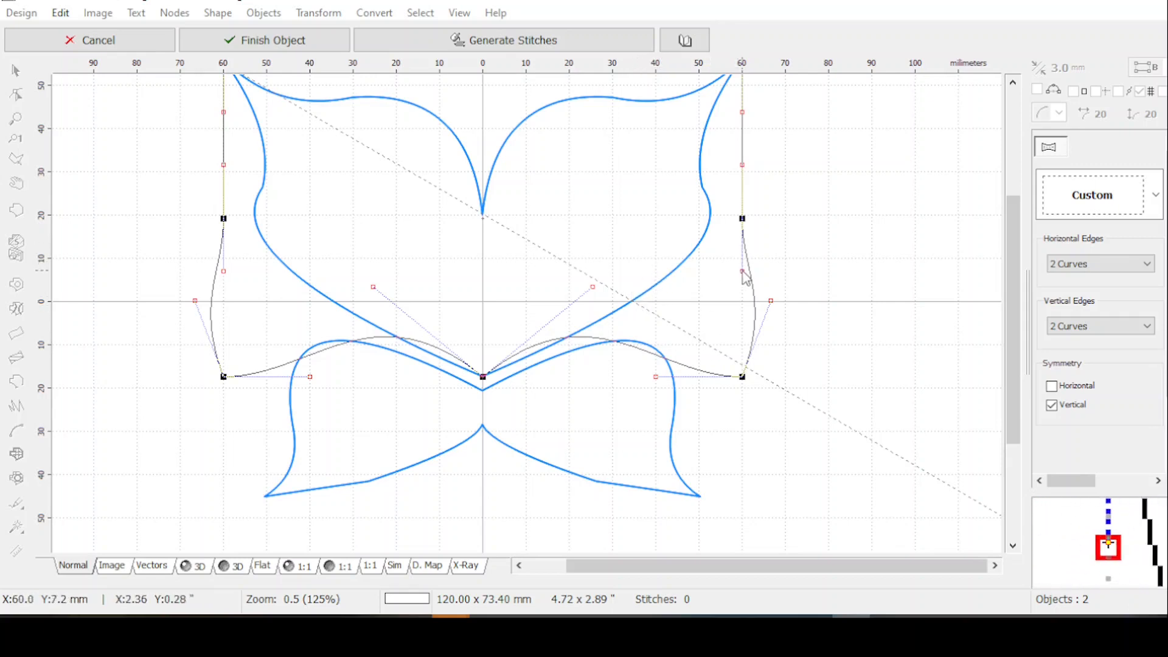
left_click_drag(743, 272, 701, 334)
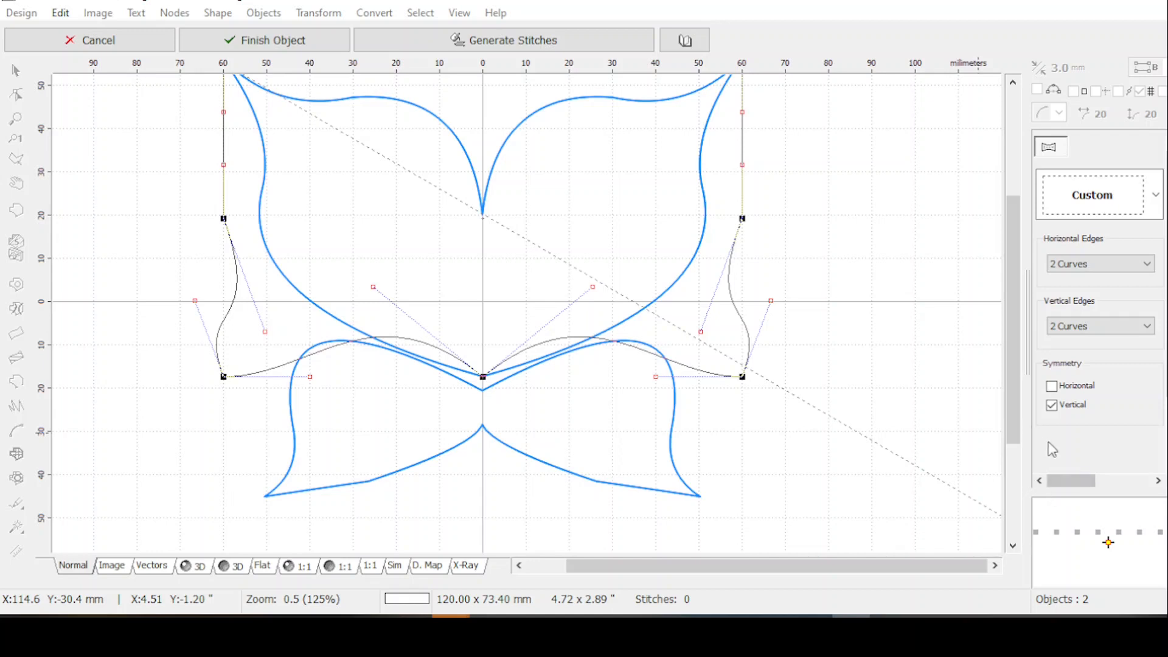
Step: Turn on horizontal symmetry, try raising the bottom edge's inner handles, undo that change and finish the upper outline's envelope
left_click(1054, 389)
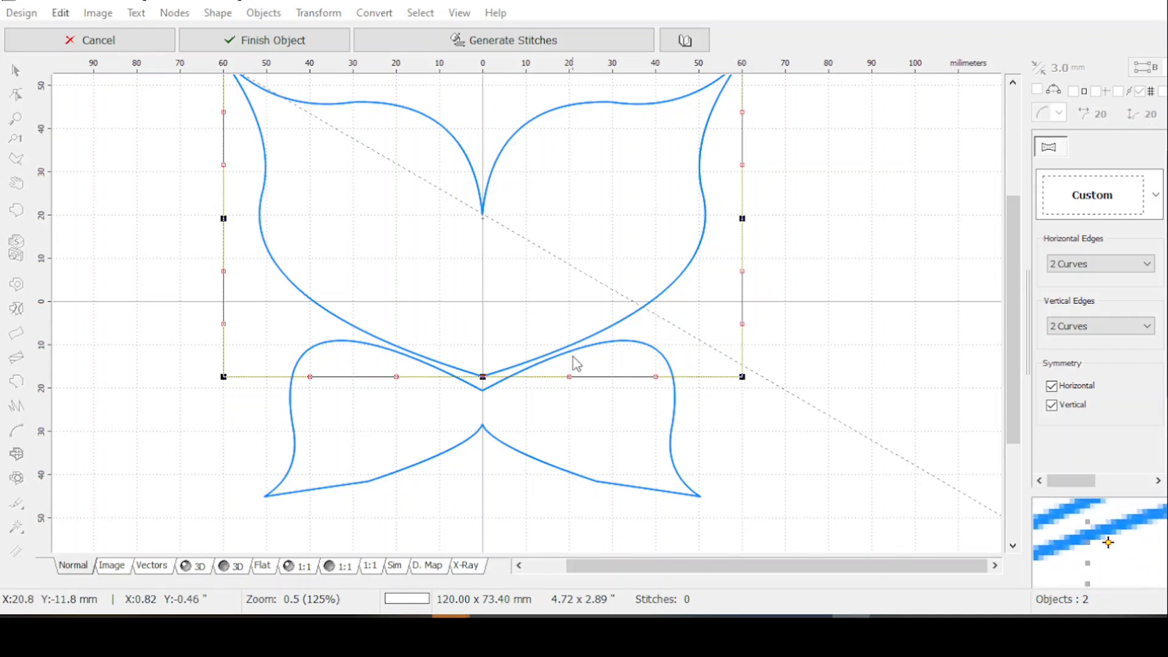
left_click_drag(570, 377, 577, 347)
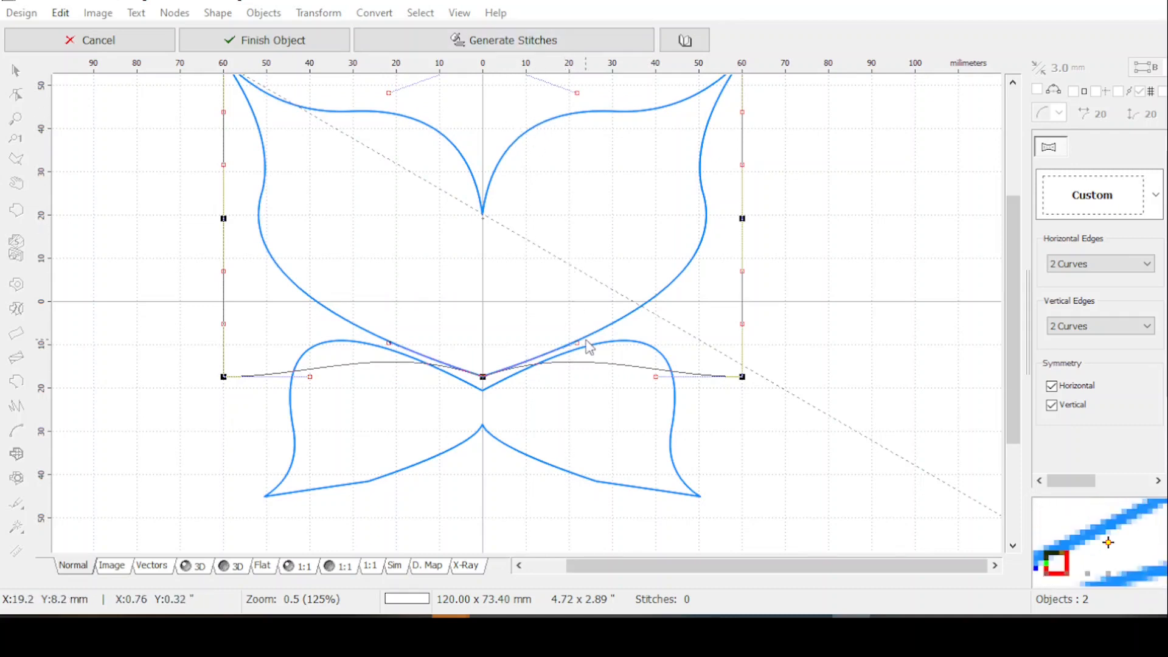
key("ctrl+z")
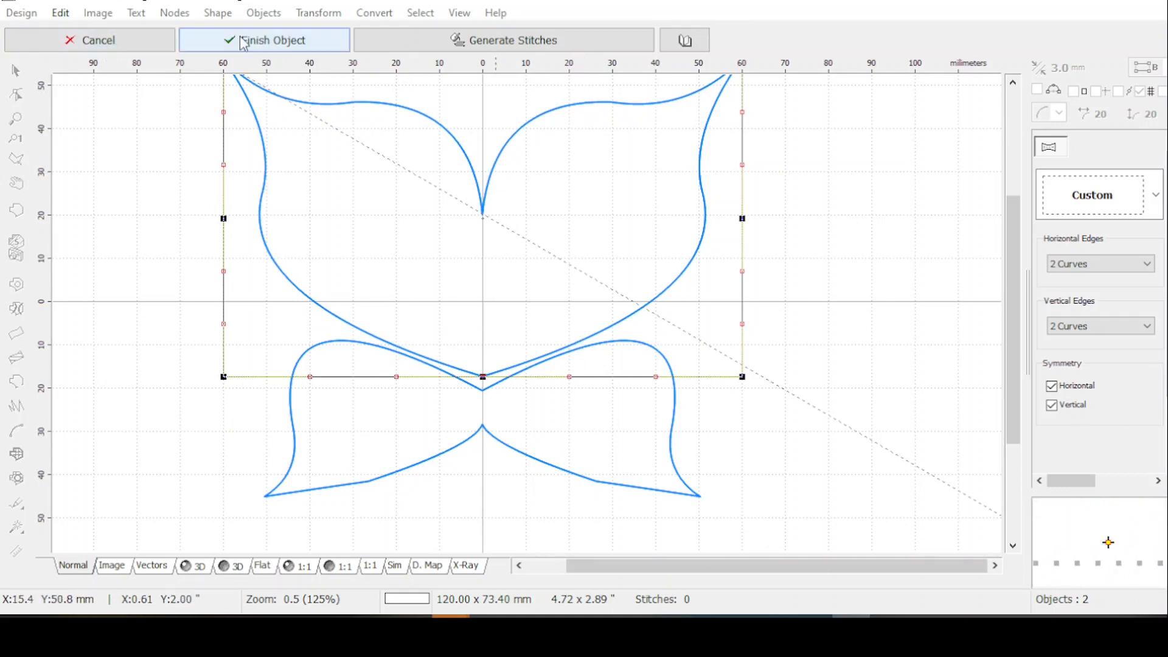
left_click(261, 43)
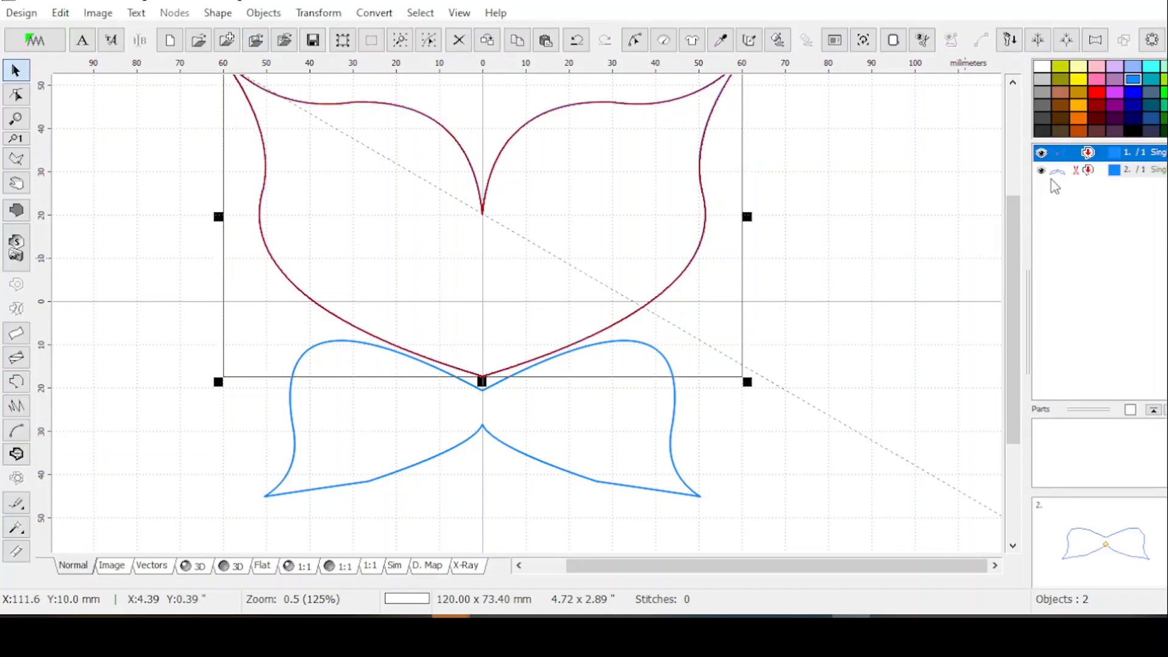
Step: Edit the lower outline's nodes, deleting the middle node of its lower-right edge and reshaping that edge into one smooth downward-bulging curve
left_click(1075, 171)
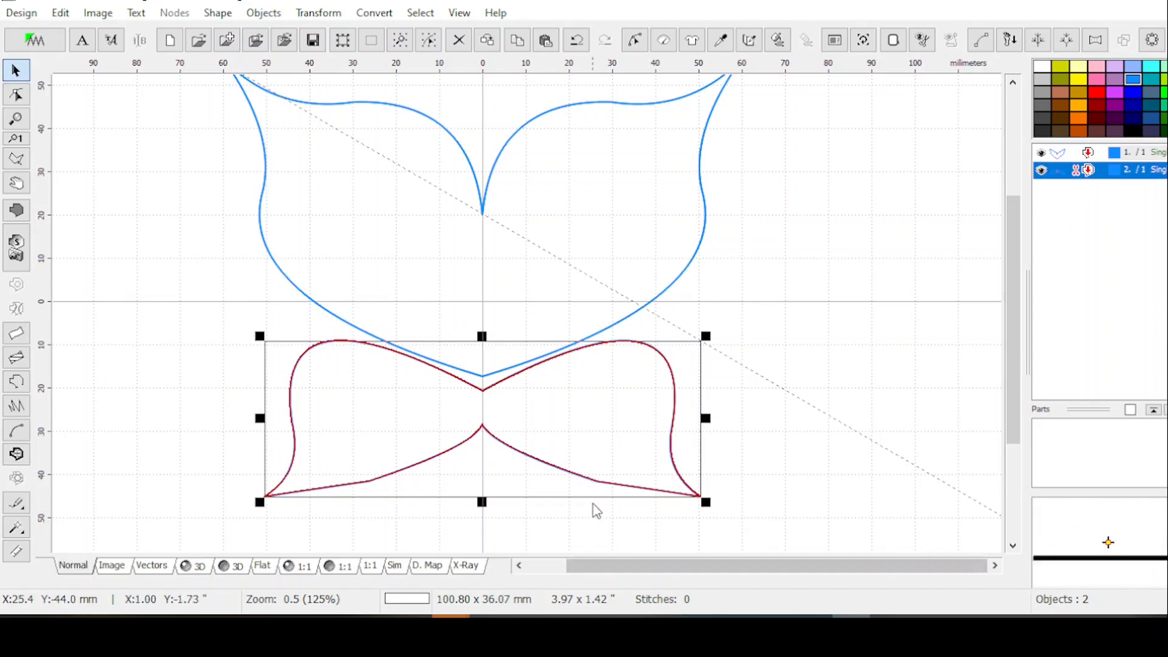
scroll(564, 541, "up", 1)
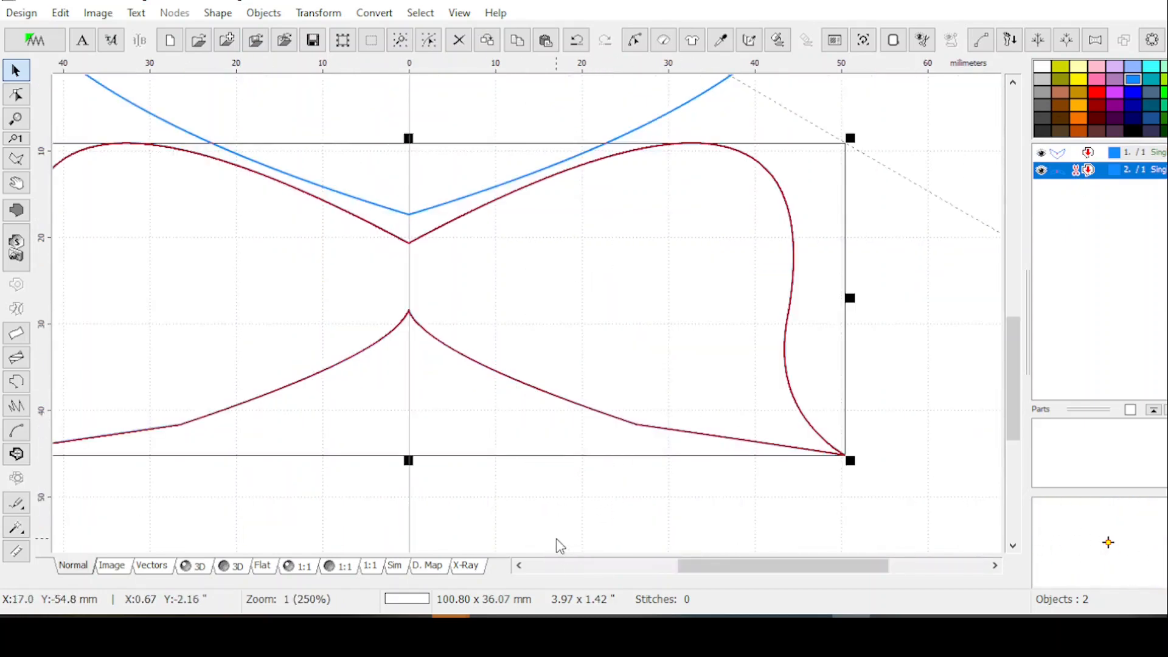
left_click(634, 40)
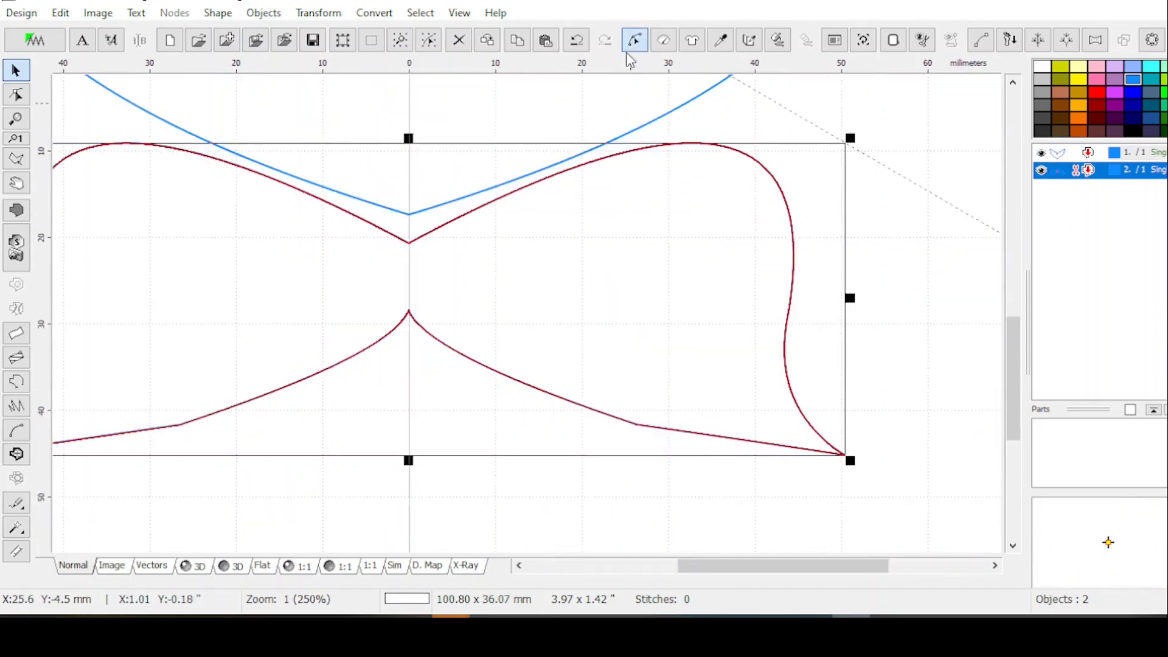
left_click(637, 426)
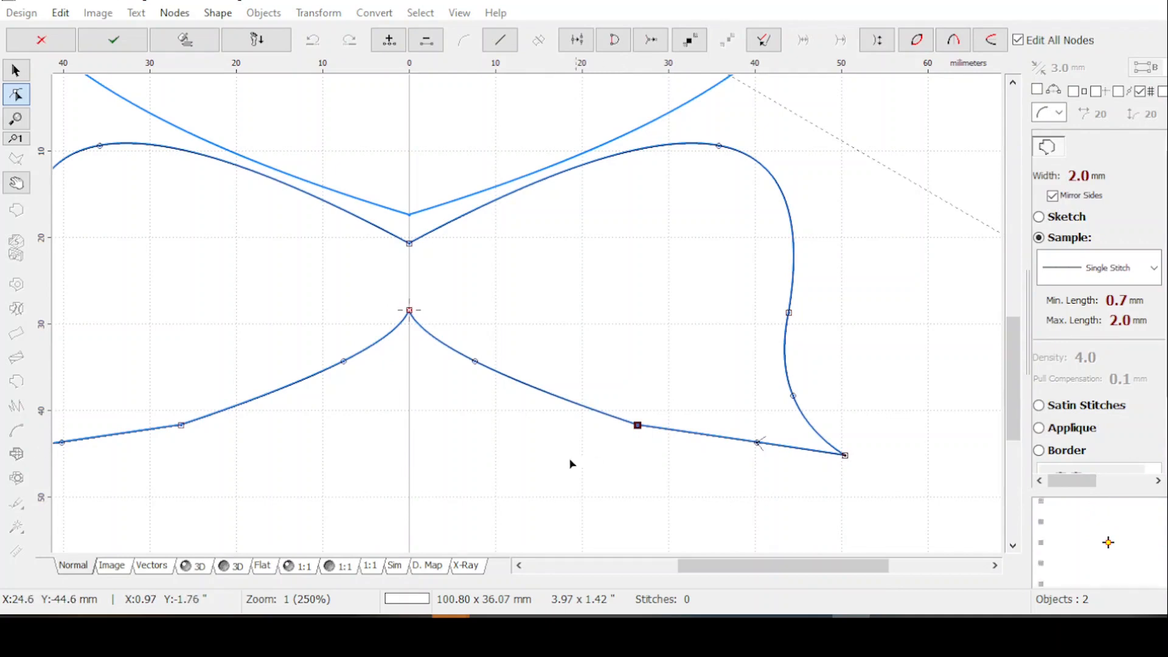
key("Delete")
left_click_drag(637, 425, 568, 421)
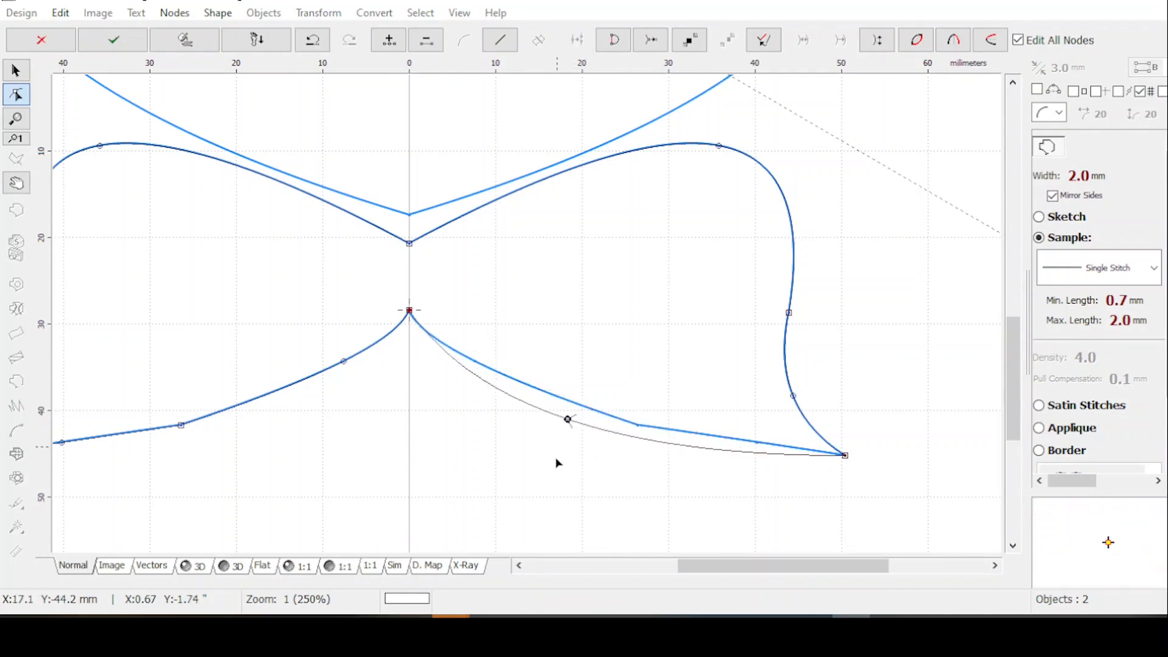
Step: Split the lower outline at its top centre node and delete the left half, keeping the reshaped right half selected
left_click(409, 244)
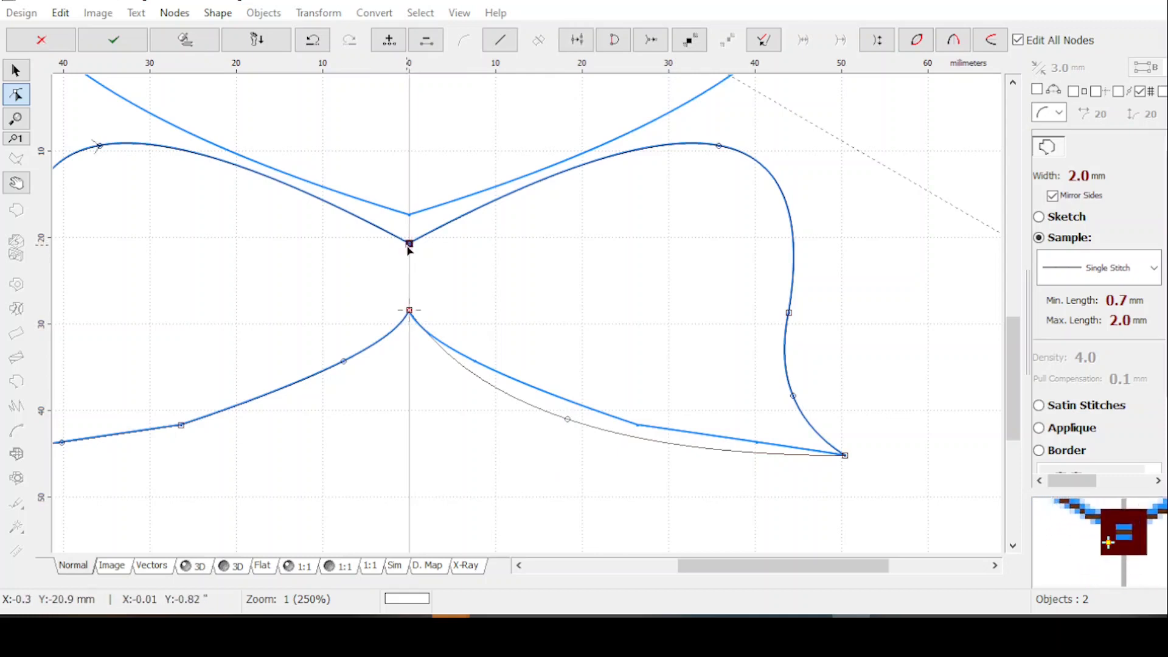
right_click(408, 243)
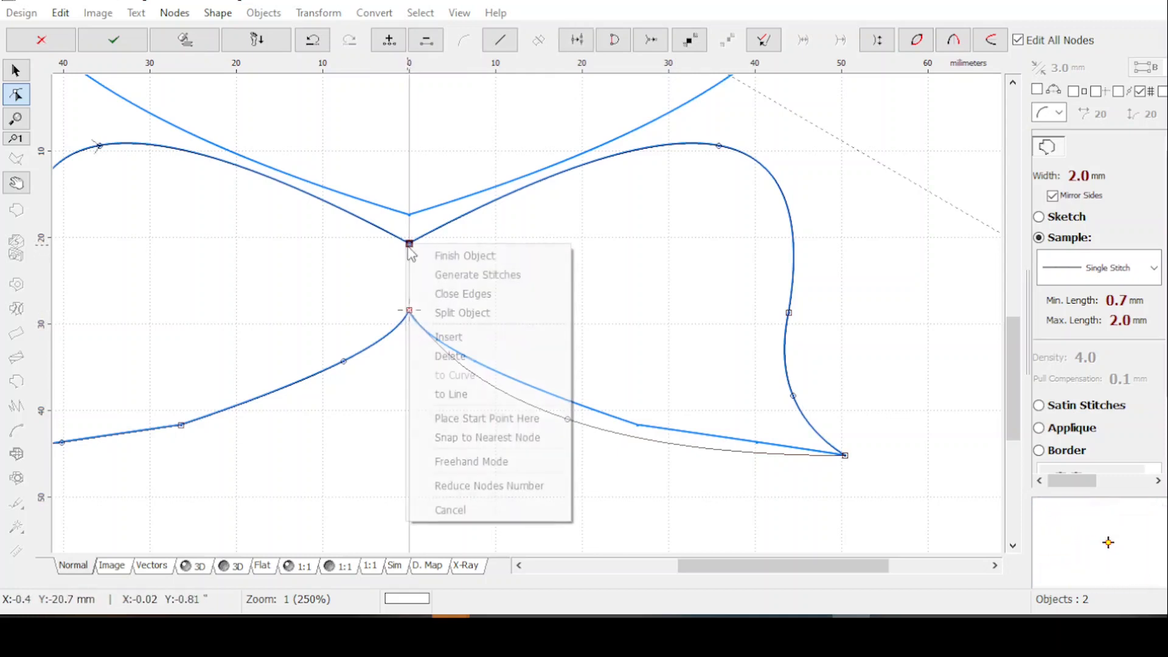
left_click(463, 312)
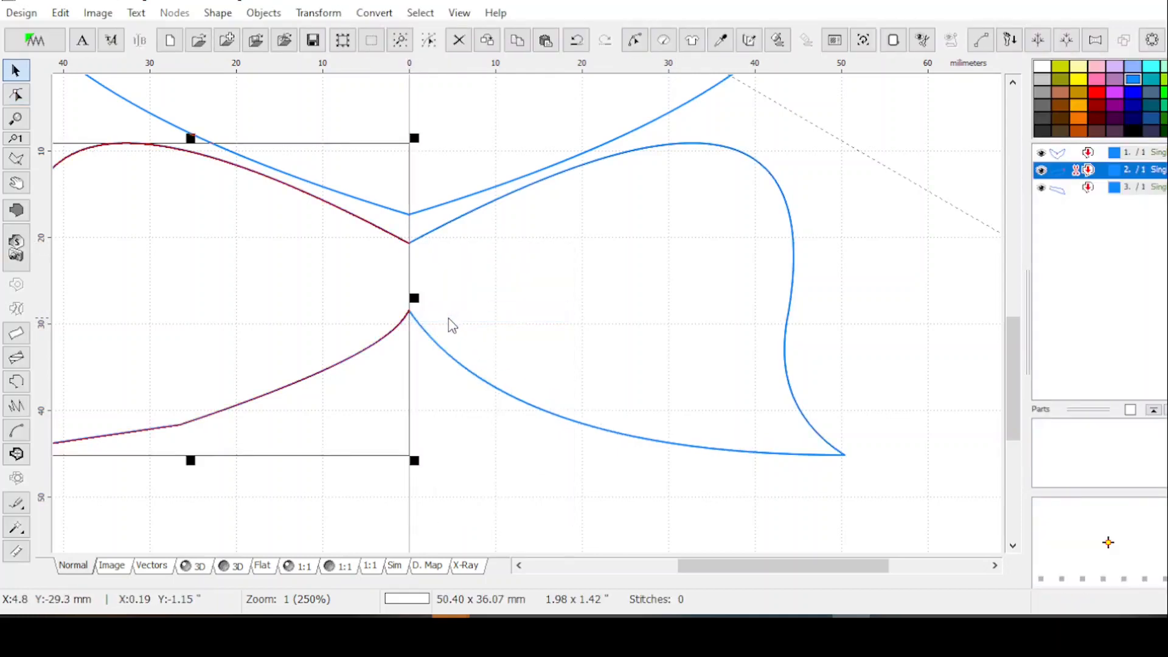
key("minus")
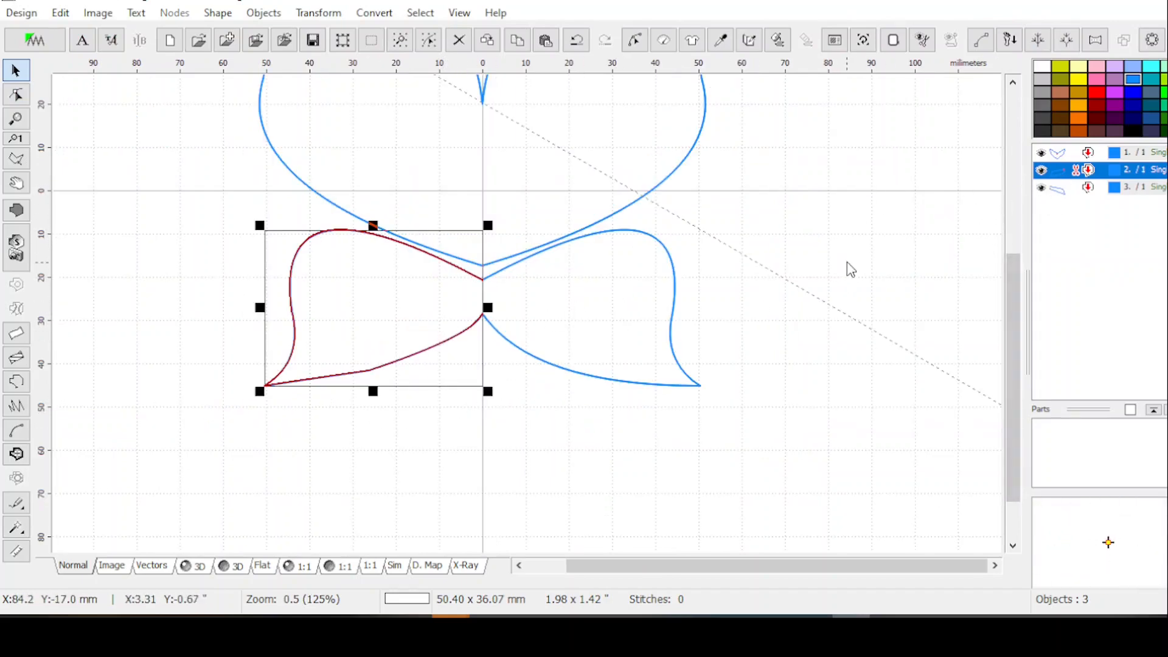
key("Delete")
left_click(1087, 172)
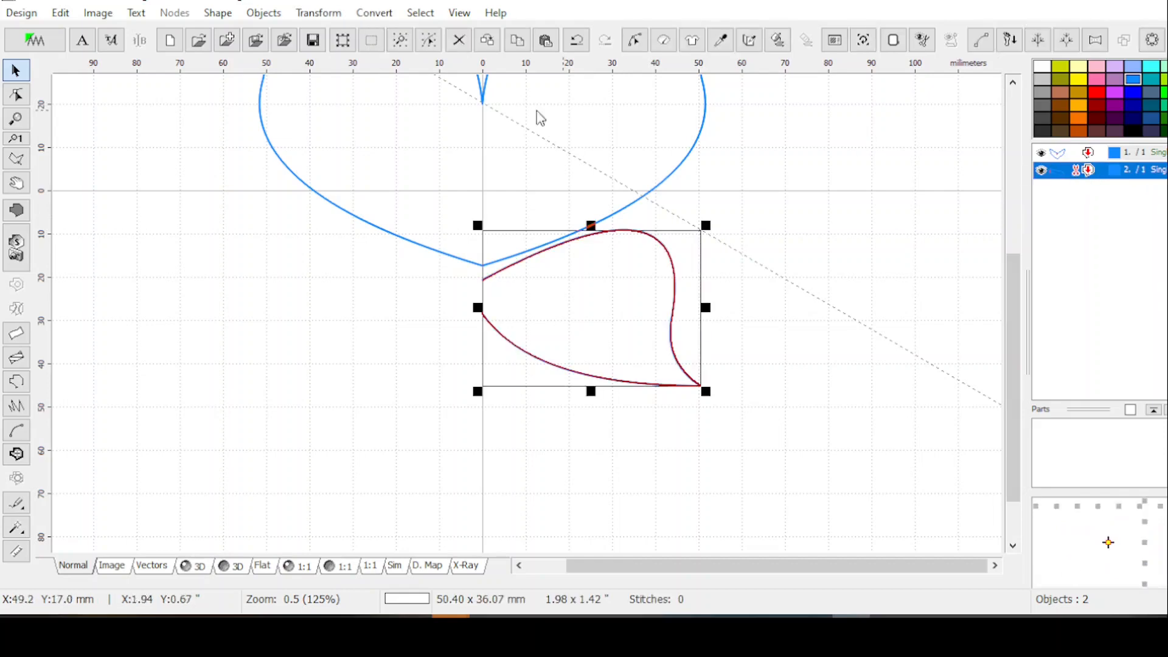
Step: Mirror the nodes of the lower outline's right half to form its left side and finish the outline
left_click(635, 39)
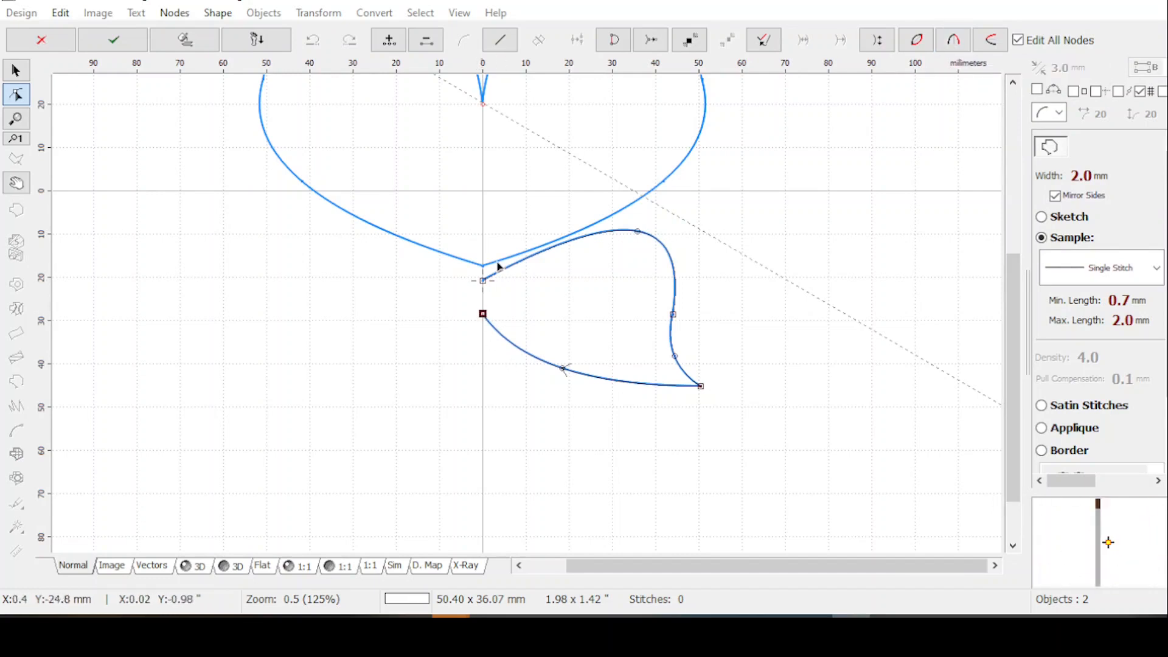
left_click(915, 48)
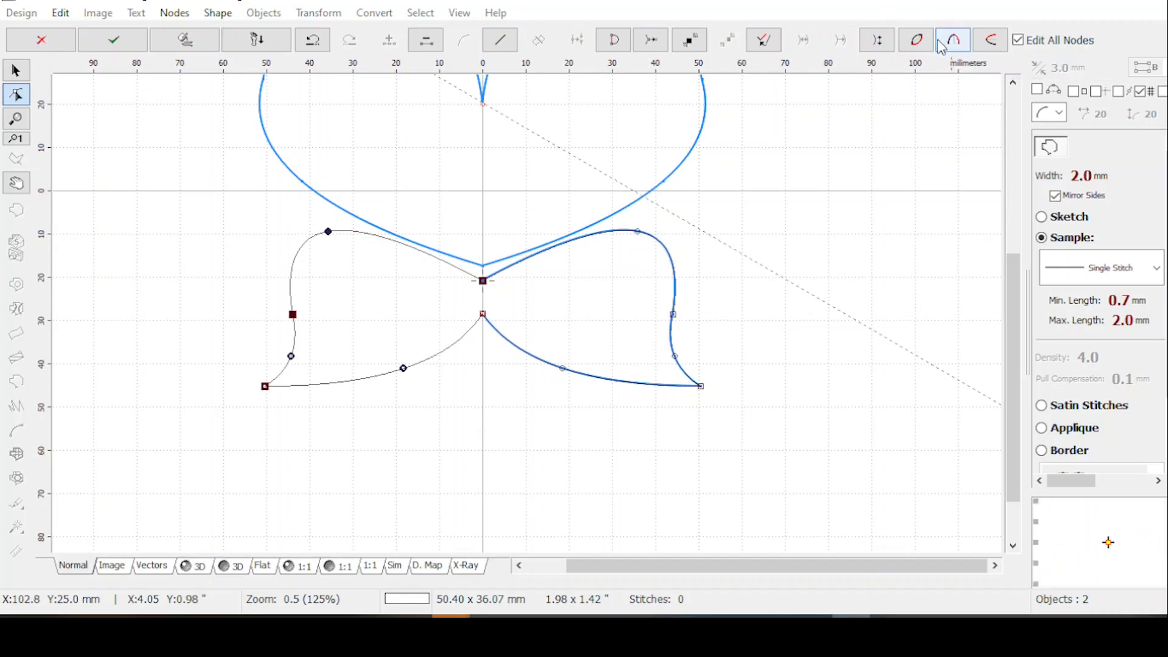
key("ctrl+z")
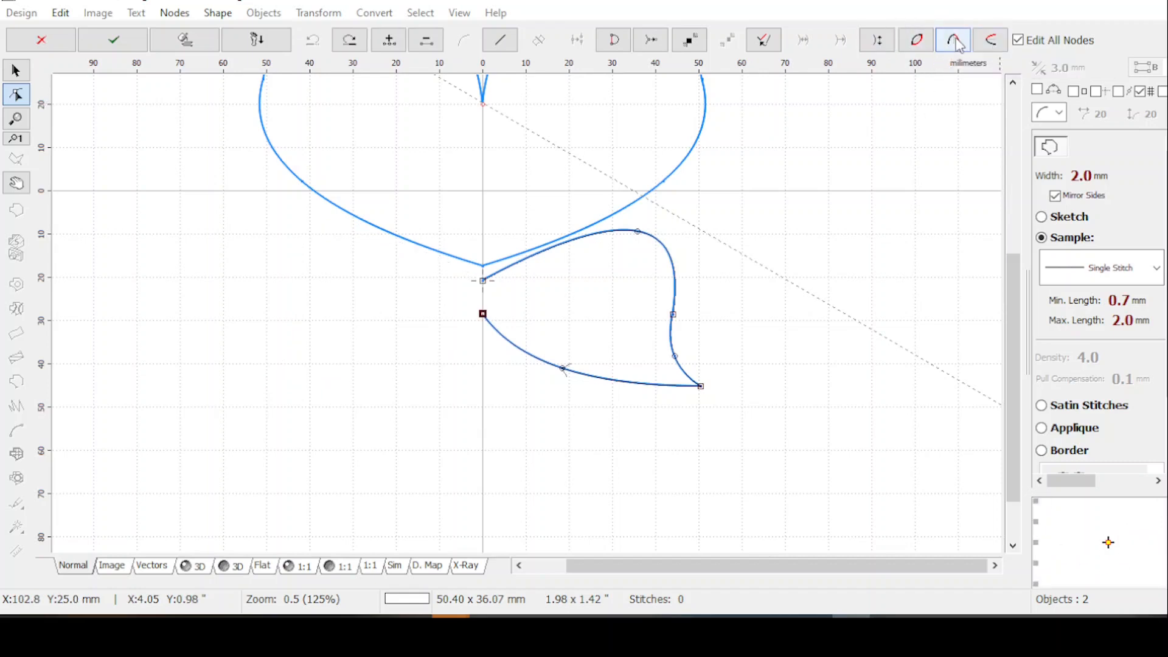
left_click(955, 43)
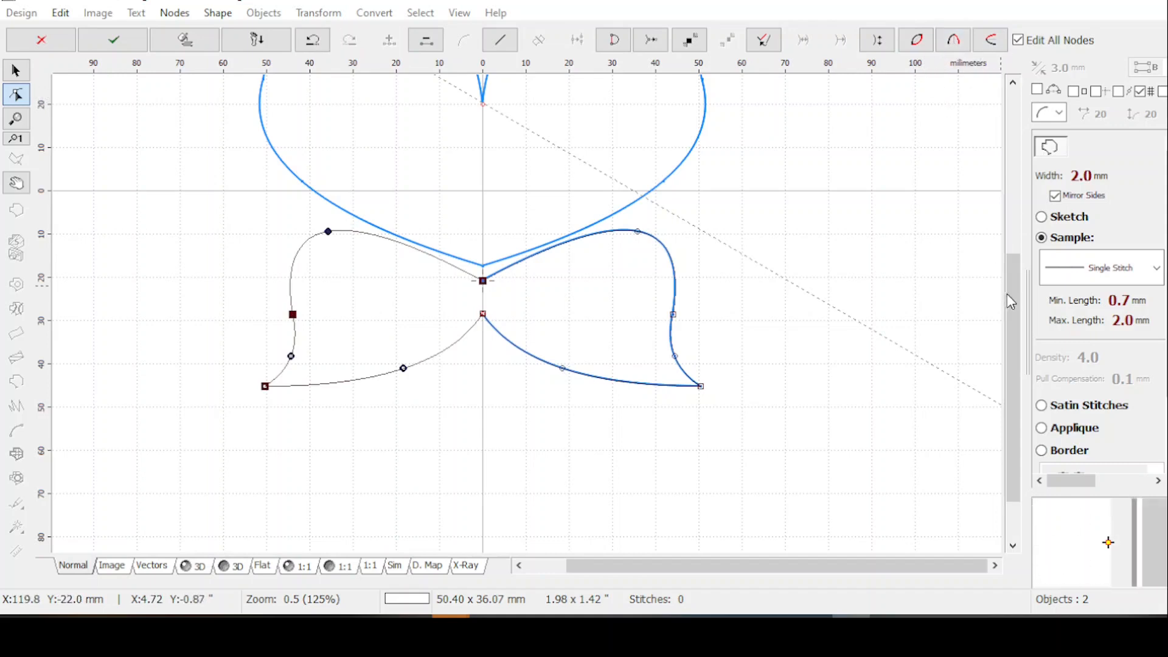
left_click_drag(1011, 294, 1019, 230)
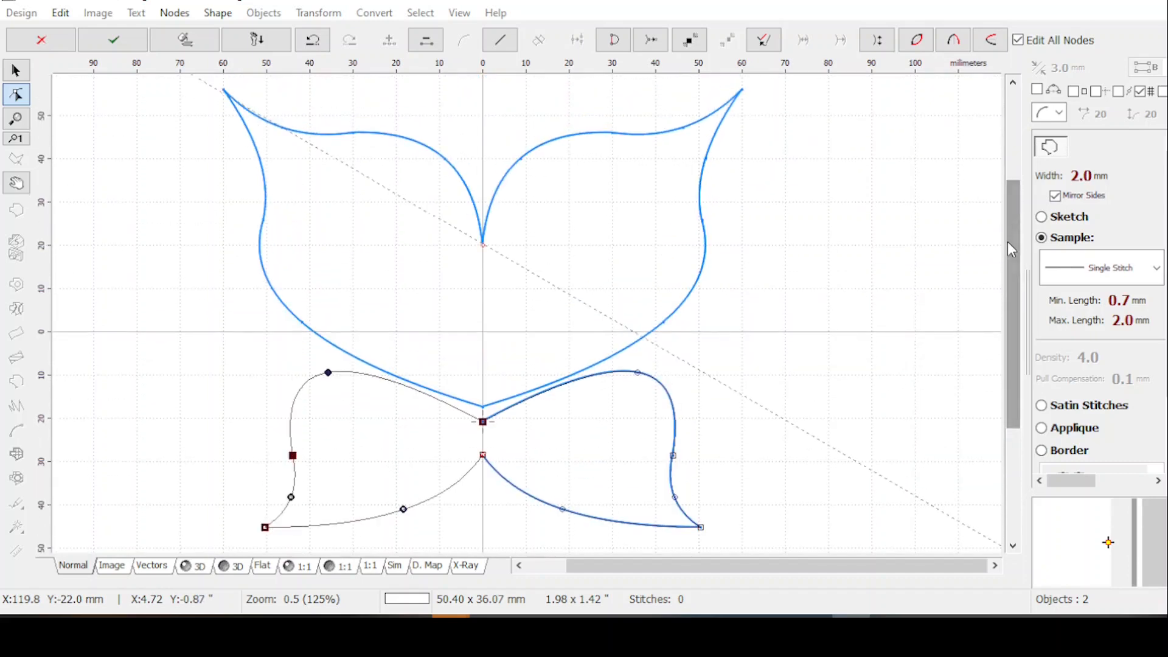
key("Return")
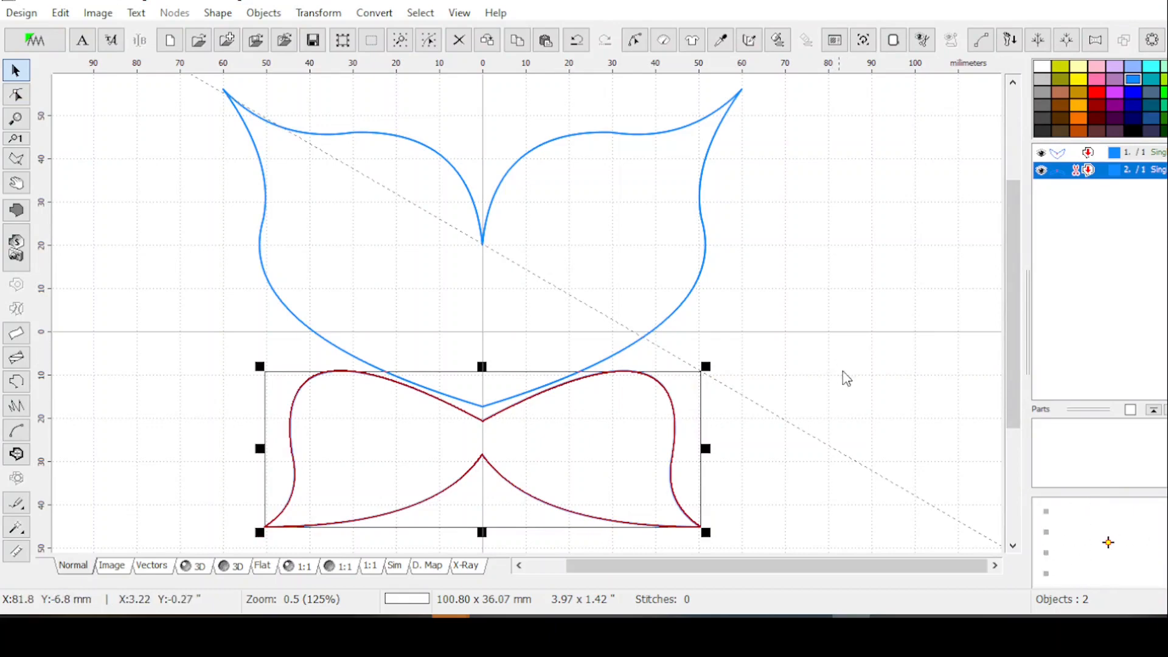
Step: Lower the upper outline's bottom centre node onto the lower outline's top centre node and insert a node on its lower-right curve
left_click(866, 374)
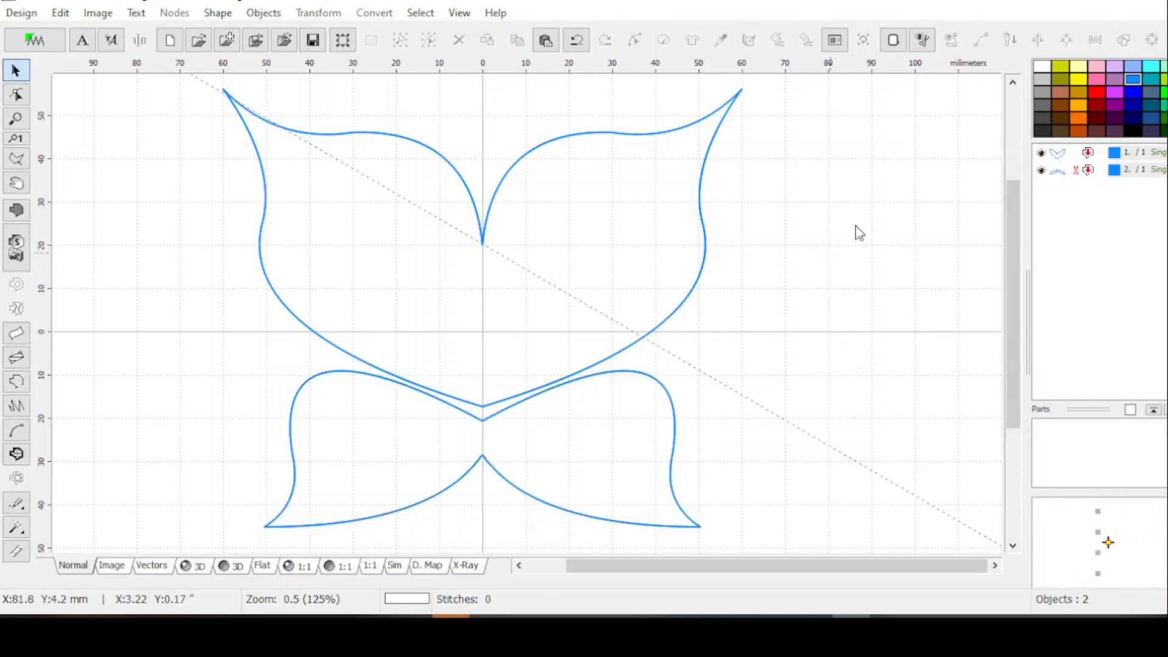
left_click(1078, 150)
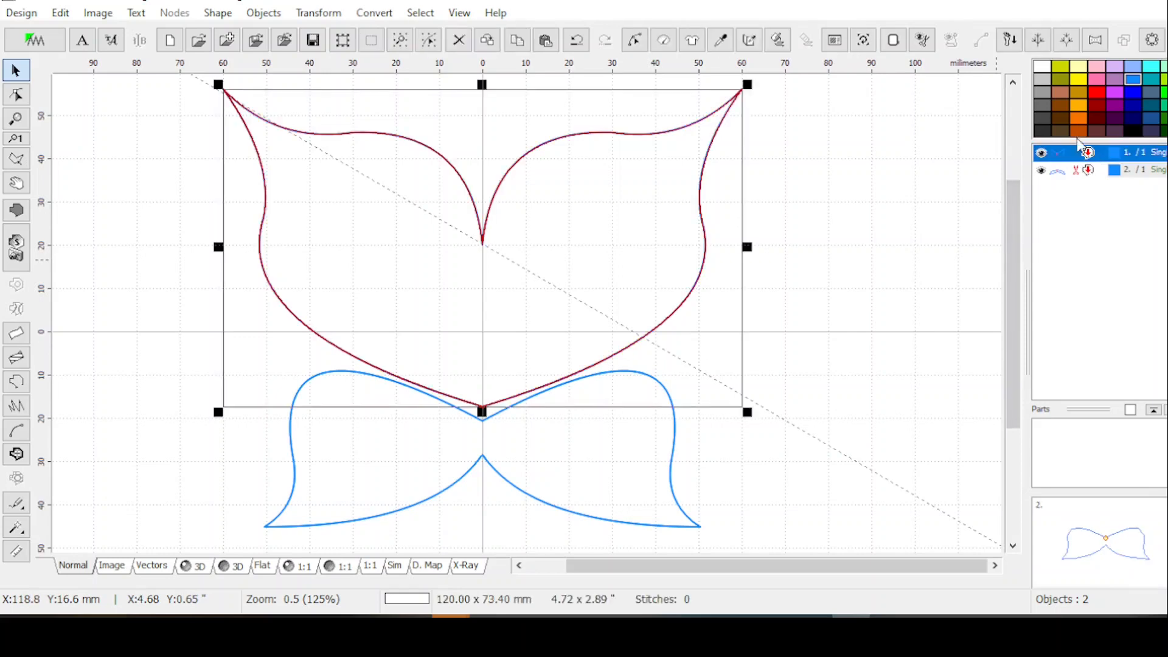
left_click(634, 40)
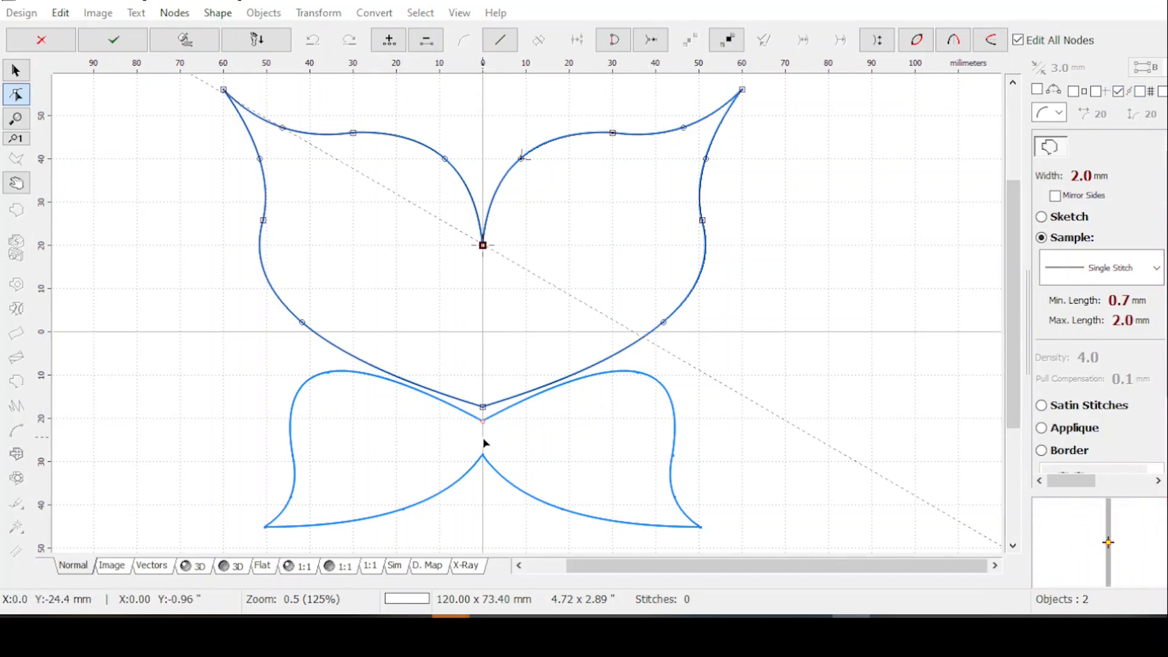
left_click_drag(483, 407, 482, 424)
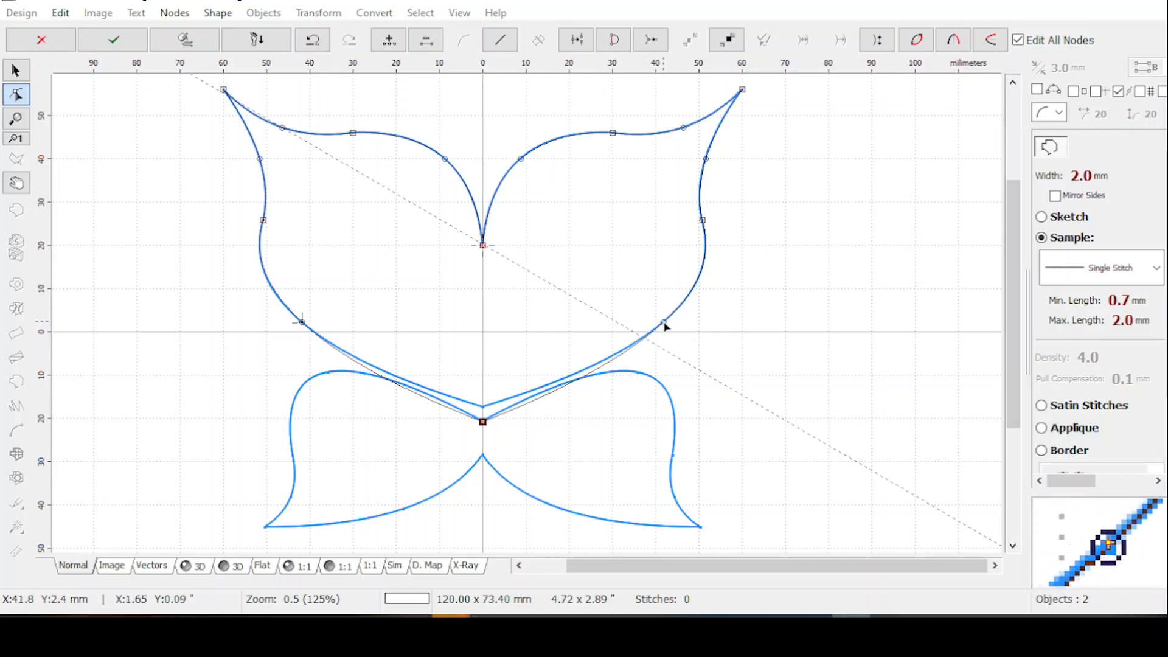
left_click(664, 324)
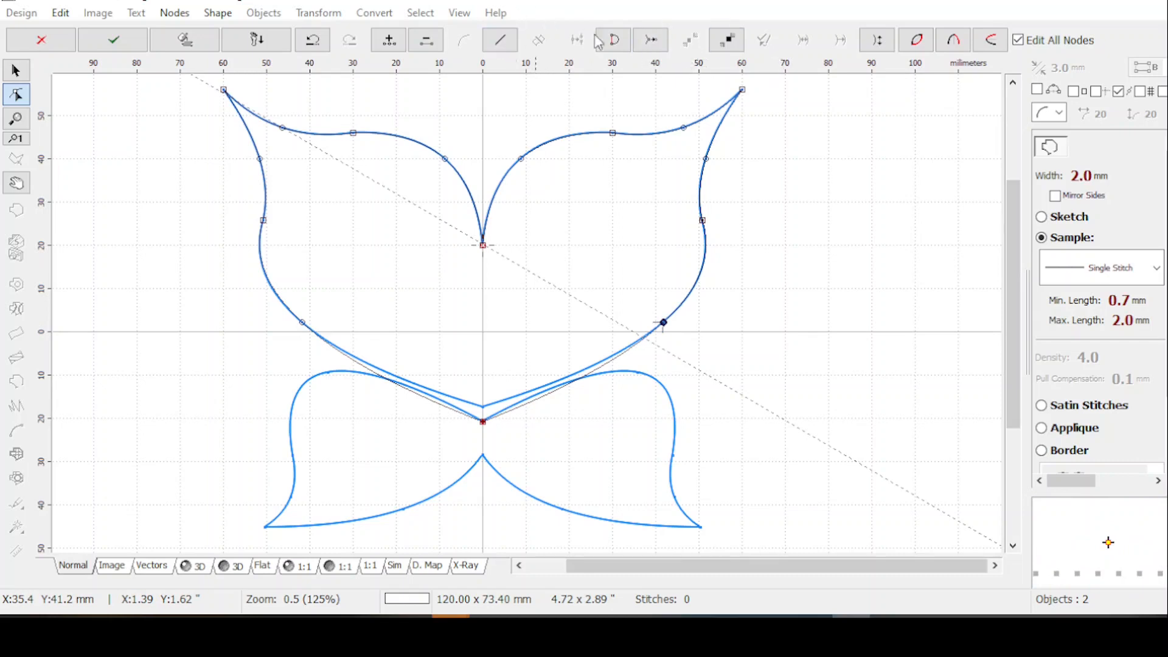
left_click(388, 43)
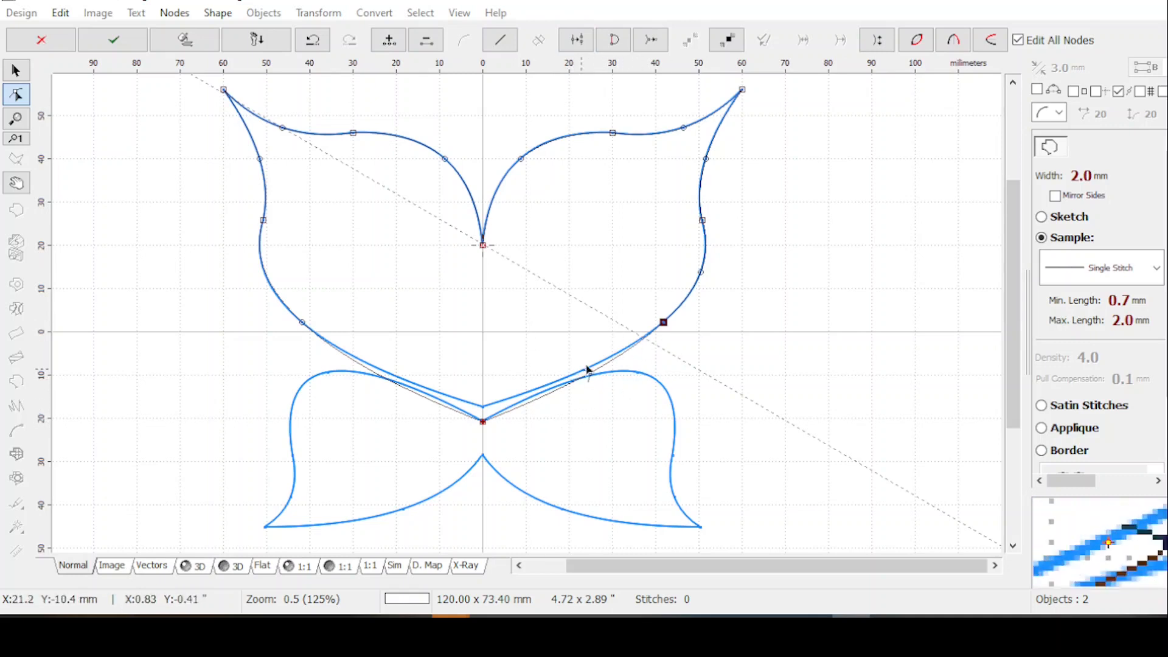
key("Return")
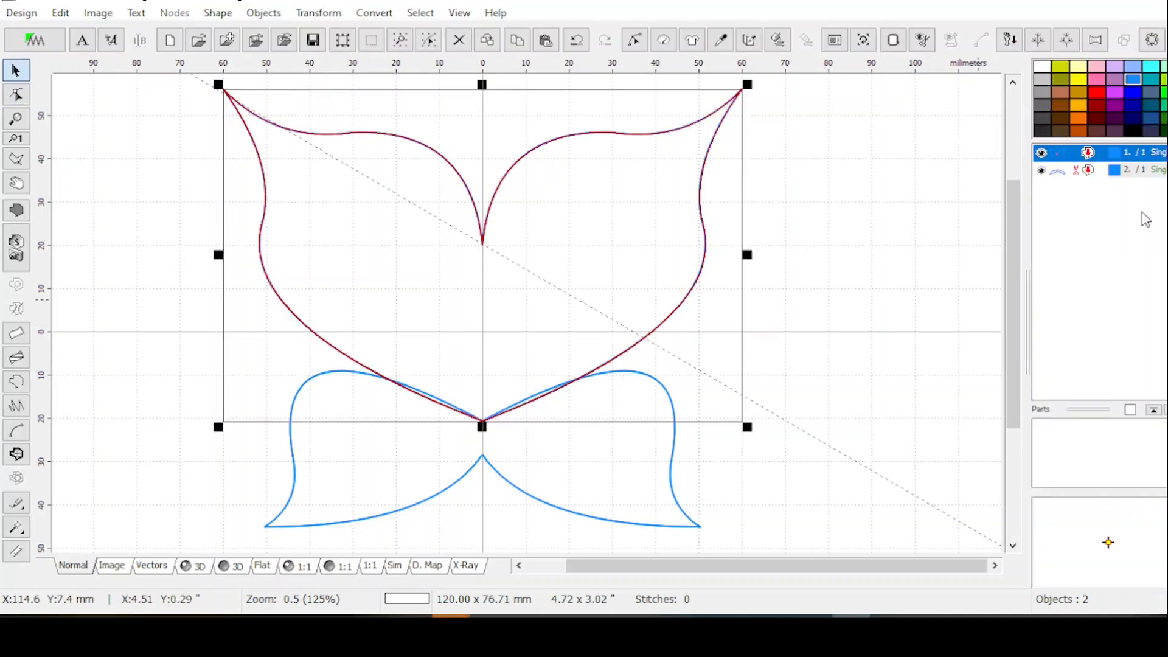
Step: Duplicate the upper outline and colour the copy yellow
key("ctrl+d")
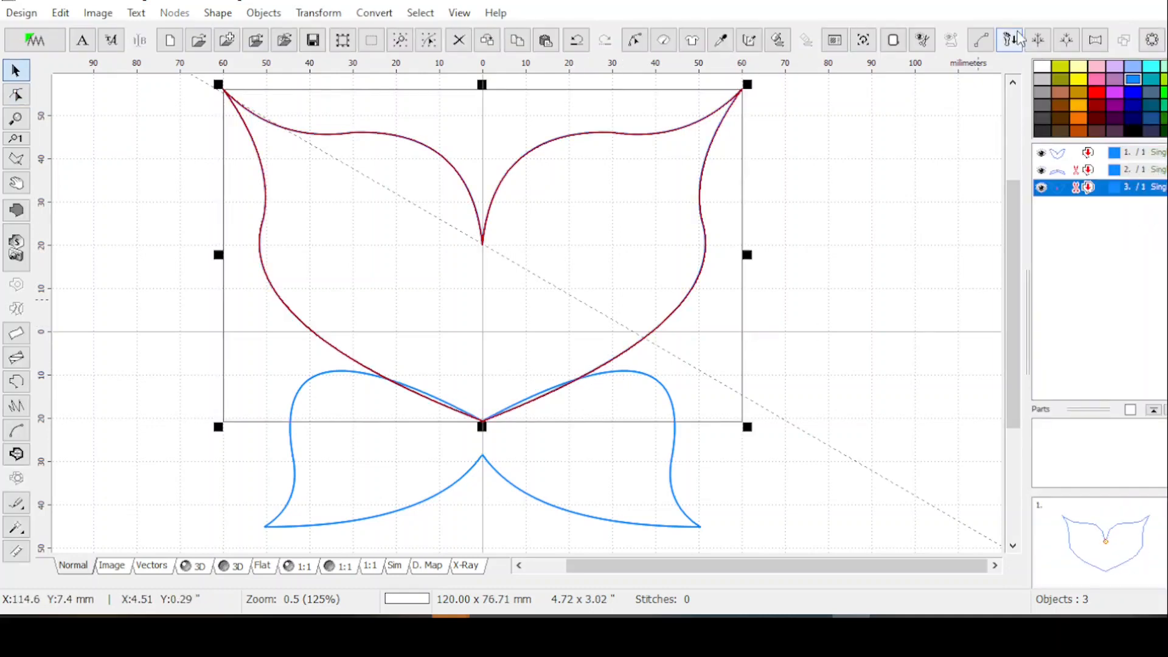
left_click_drag(1092, 196, 1092, 189)
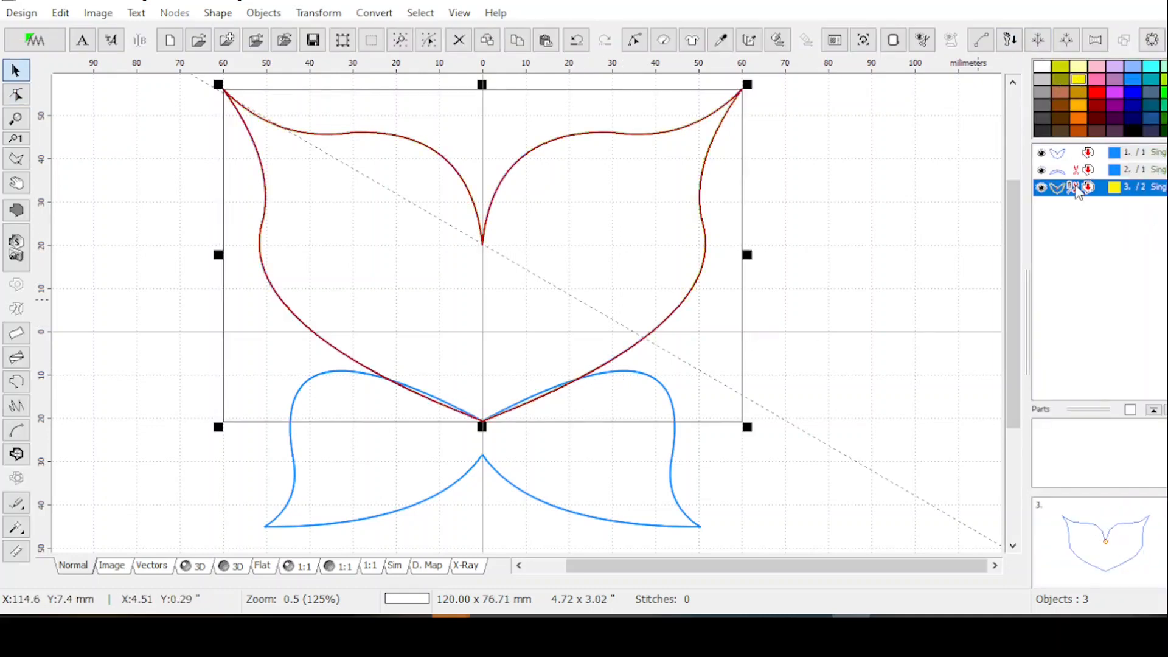
Step: Edit the original upper outline, raising its lowest right curve, turning off the active snap option and moving the inserted node down and inward
left_click(1099, 154)
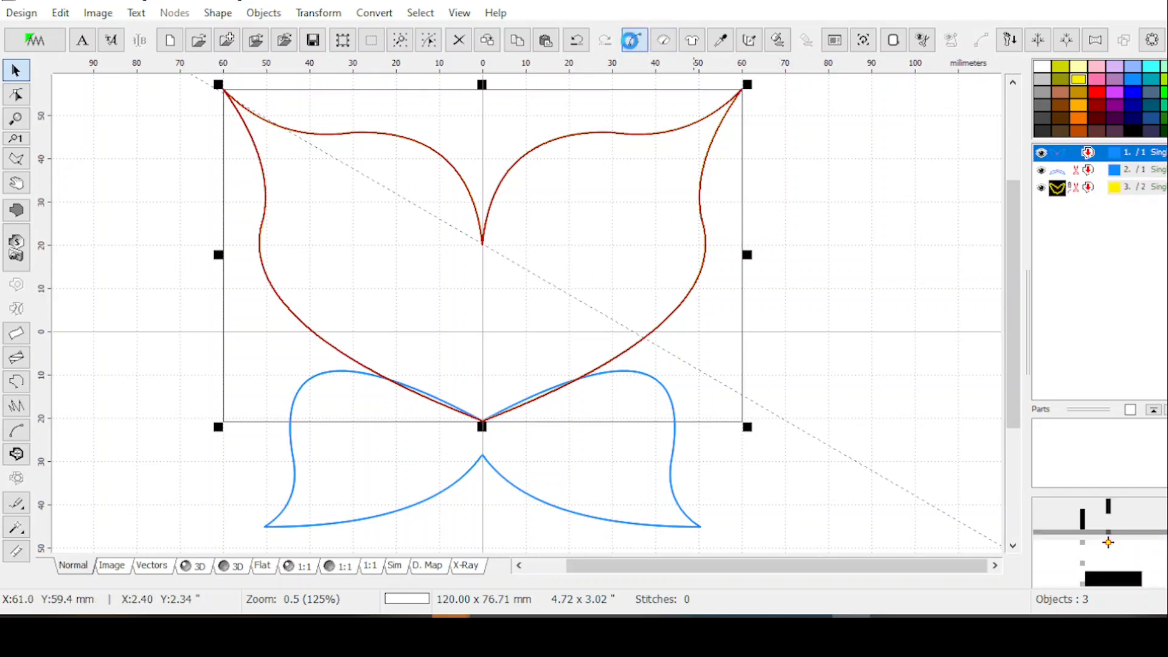
left_click(633, 40)
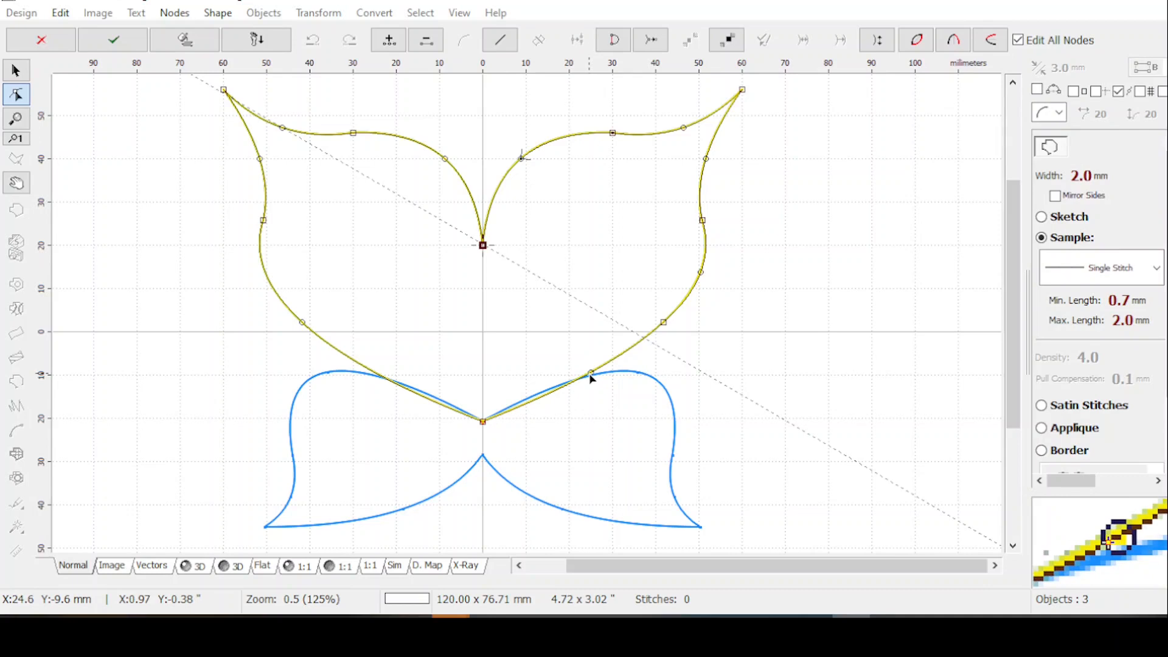
left_click_drag(590, 374, 559, 366)
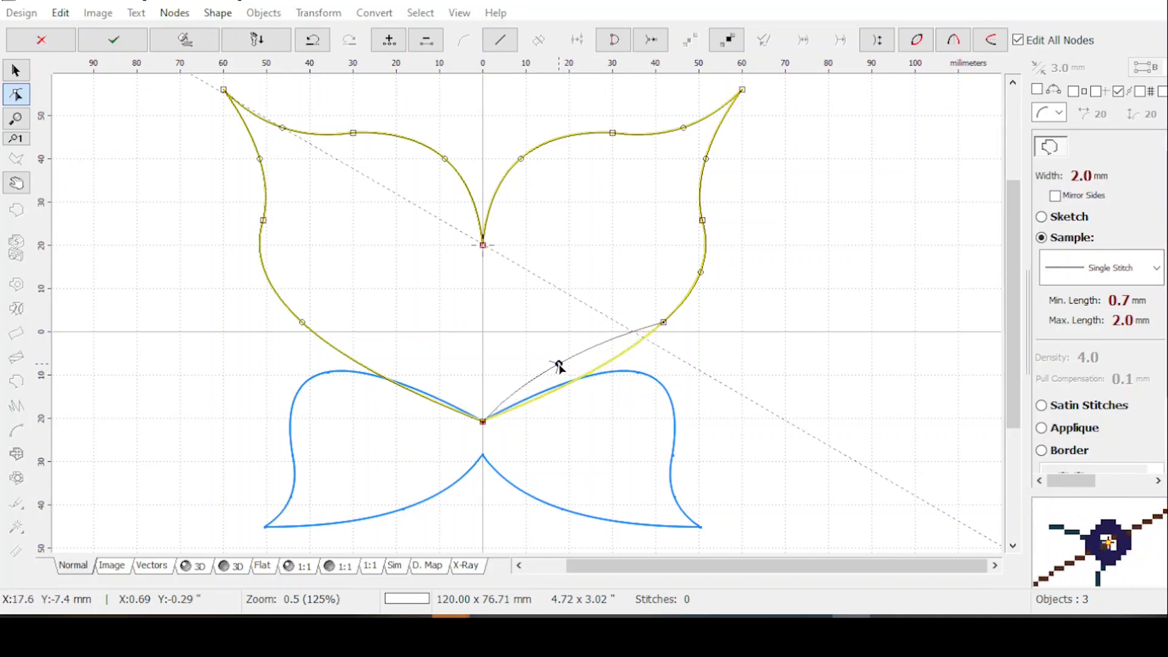
left_click_drag(663, 324, 629, 352)
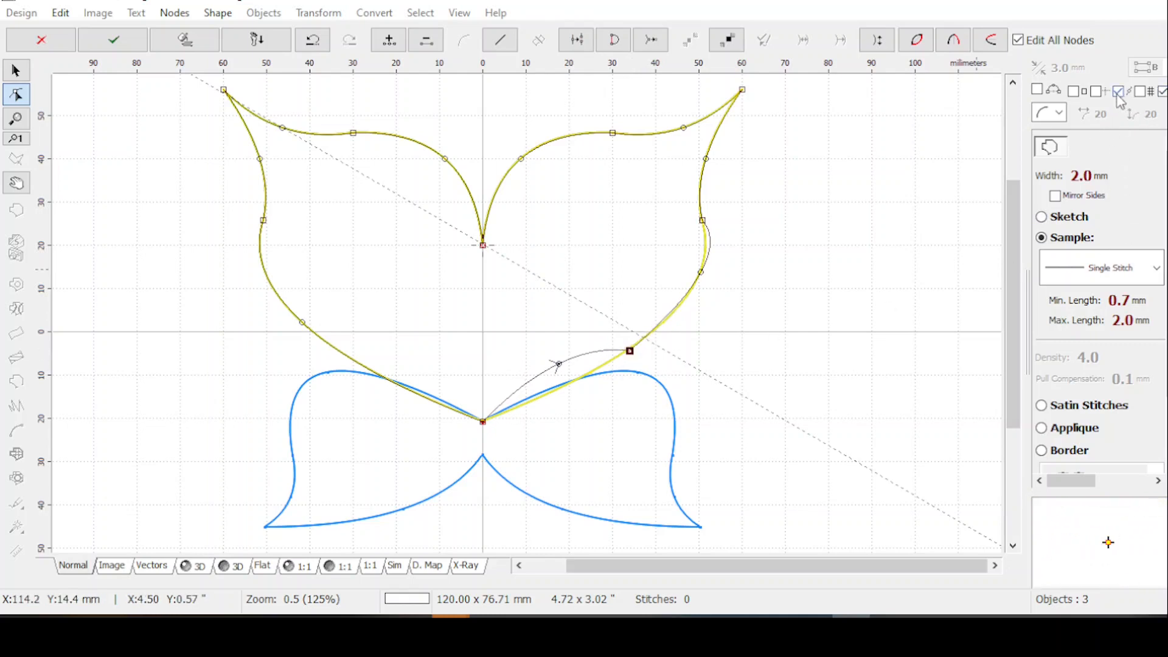
mouse_move(631, 351)
left_mouse_down()
mouse_move(626, 363)
mouse_move(632, 350)
left_mouse_up()
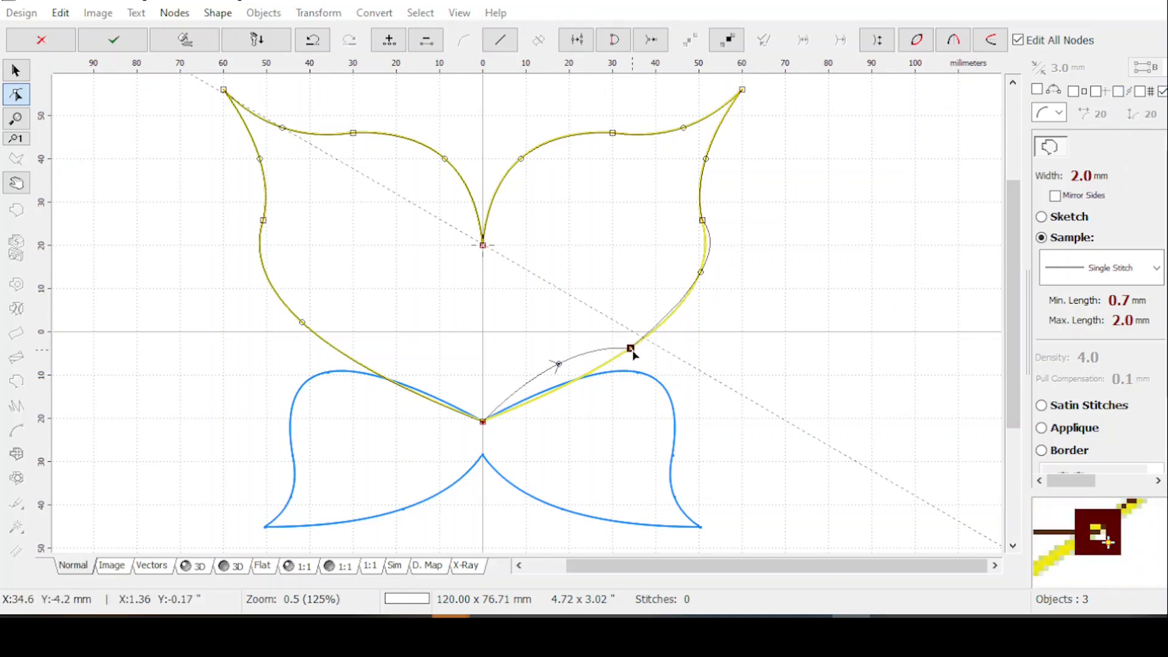
left_click_drag(702, 274, 694, 291)
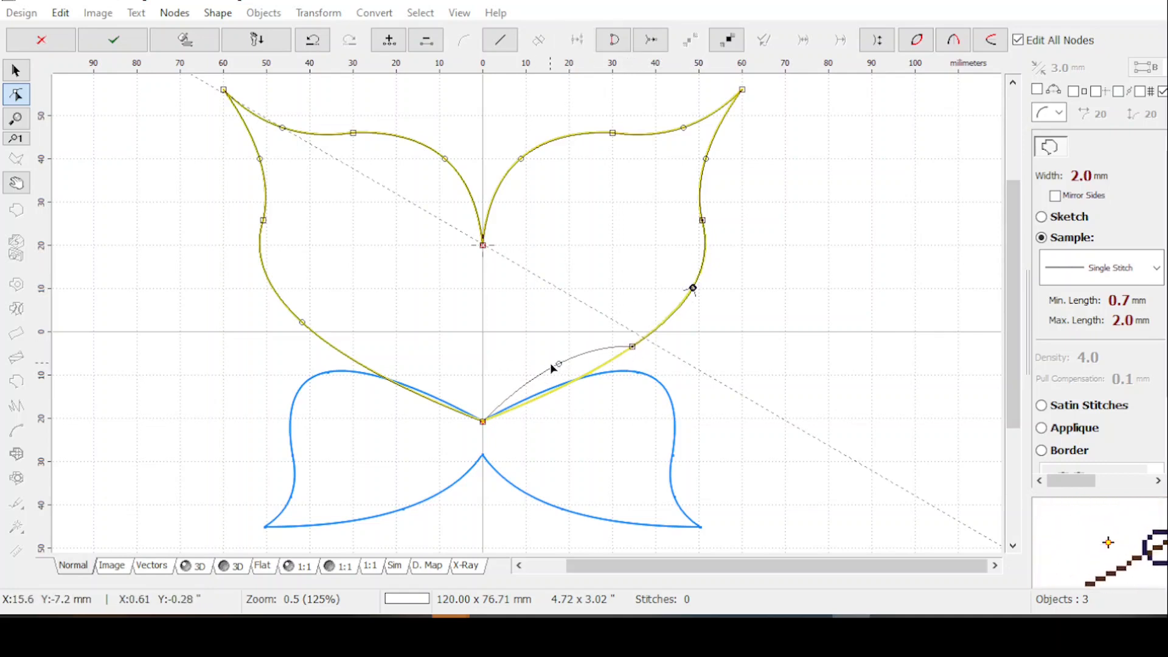
Step: Reshape the upper outline's lower-right edge by moving its inserted node inward to about X 28 mm and adjusting the curve nodes on both sides
left_click_drag(561, 368, 559, 373)
left_click_drag(633, 348, 624, 357)
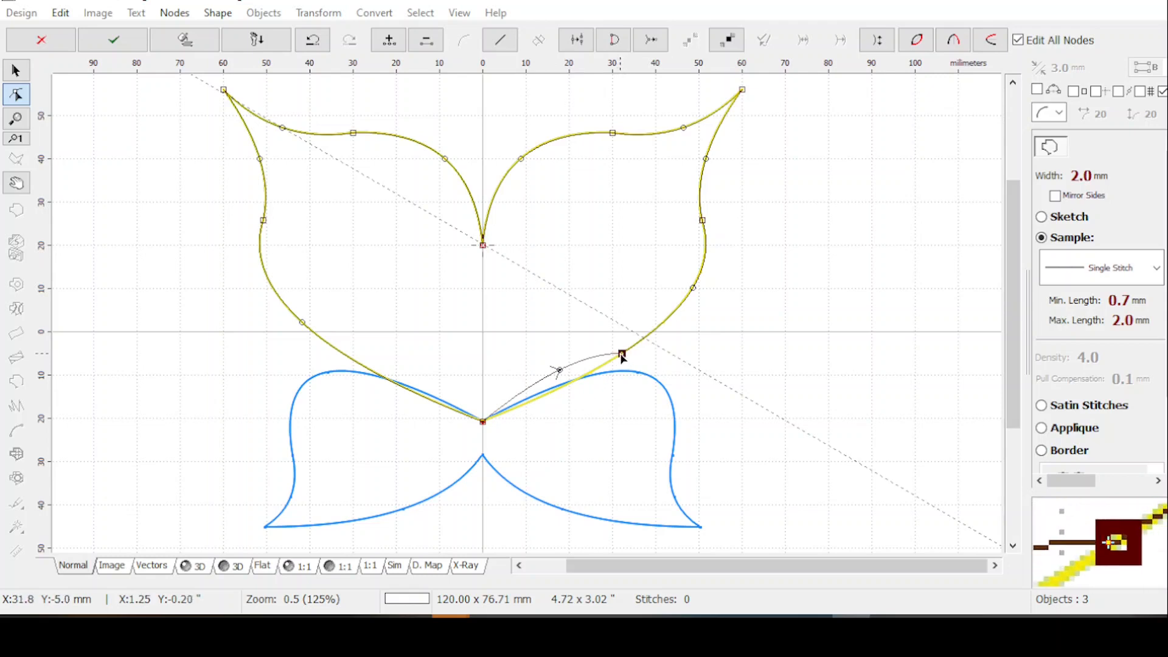
left_click(694, 286)
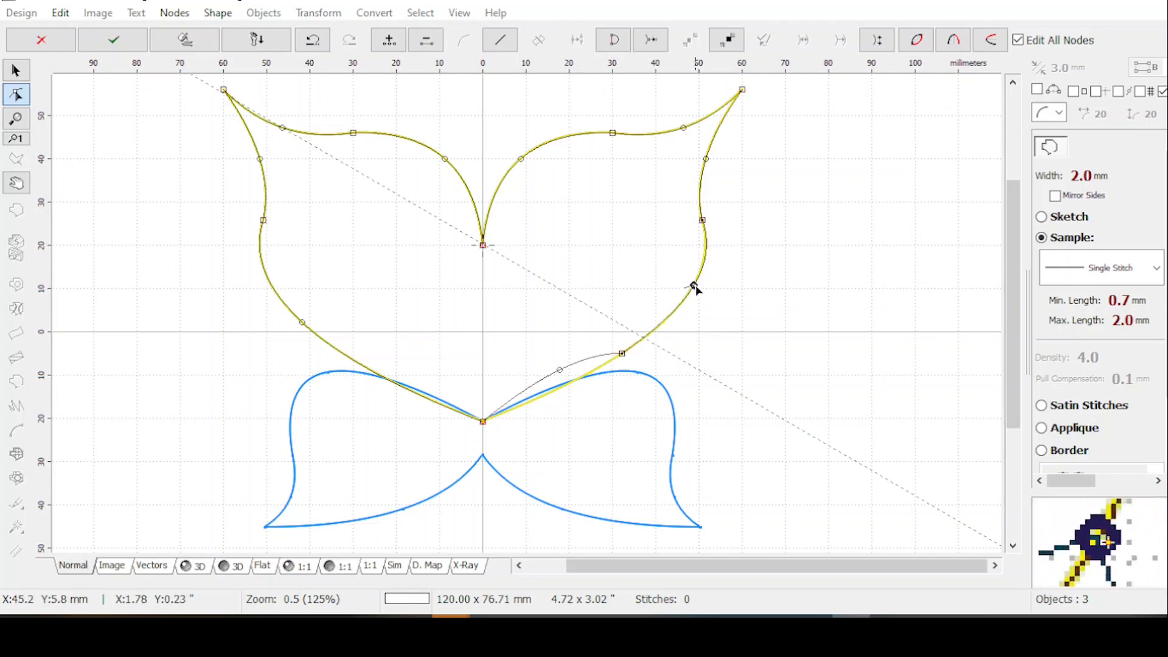
left_click_drag(621, 353, 579, 361)
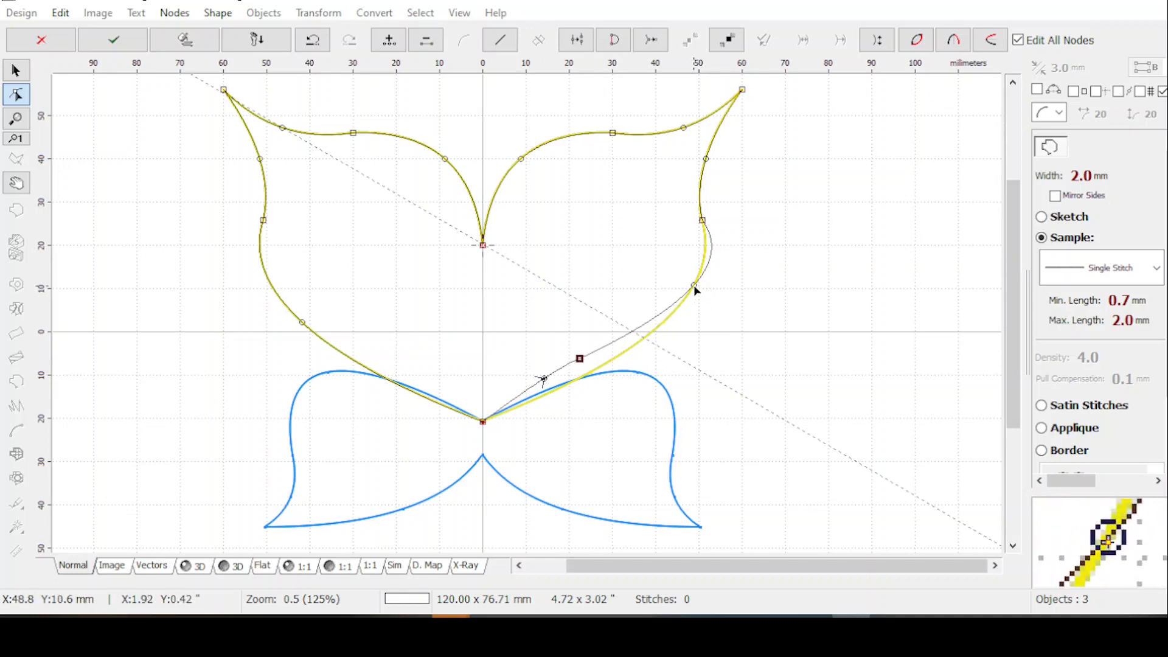
left_click_drag(694, 286, 681, 307)
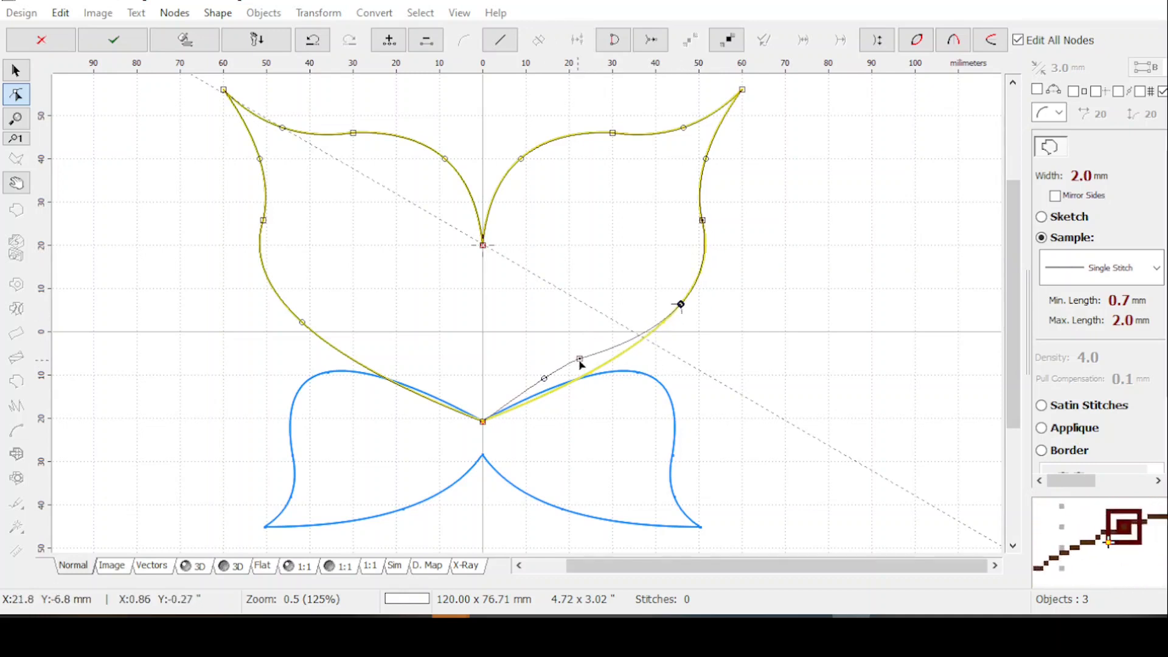
left_click_drag(579, 361, 596, 348)
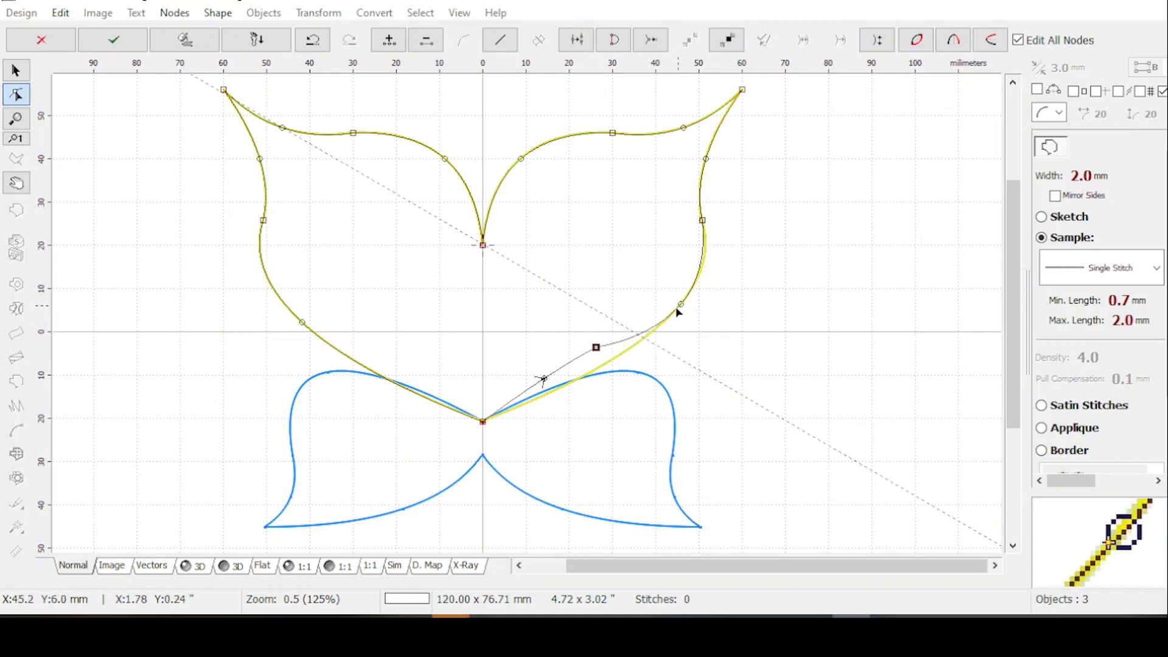
left_click_drag(681, 305, 685, 302)
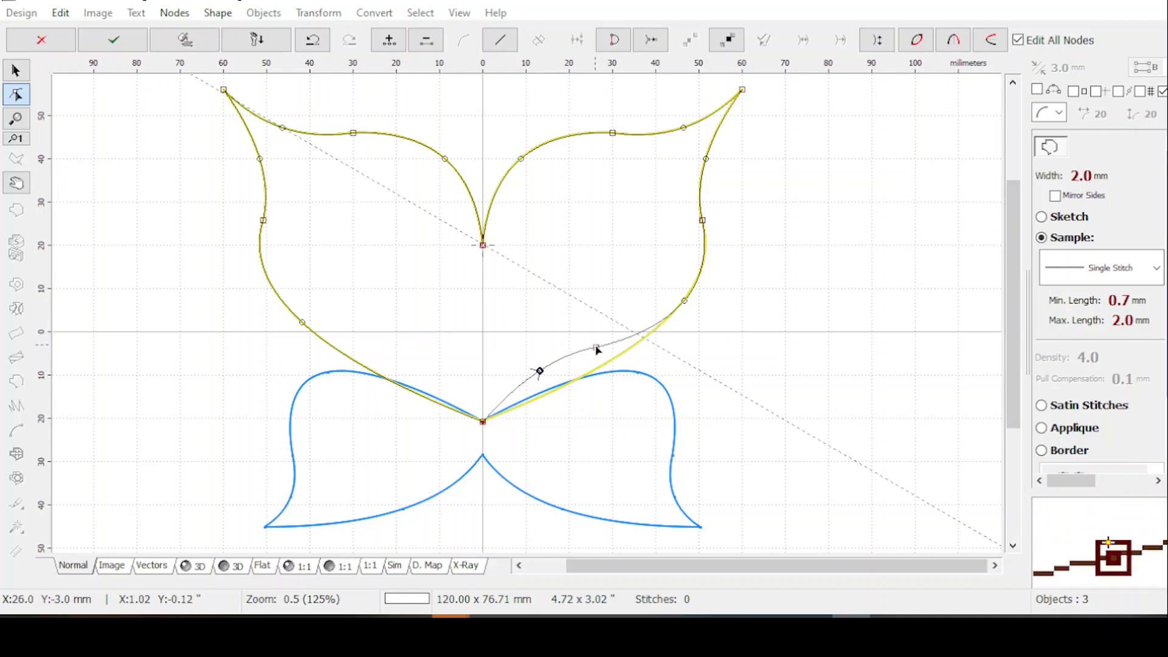
left_click_drag(597, 348, 605, 348)
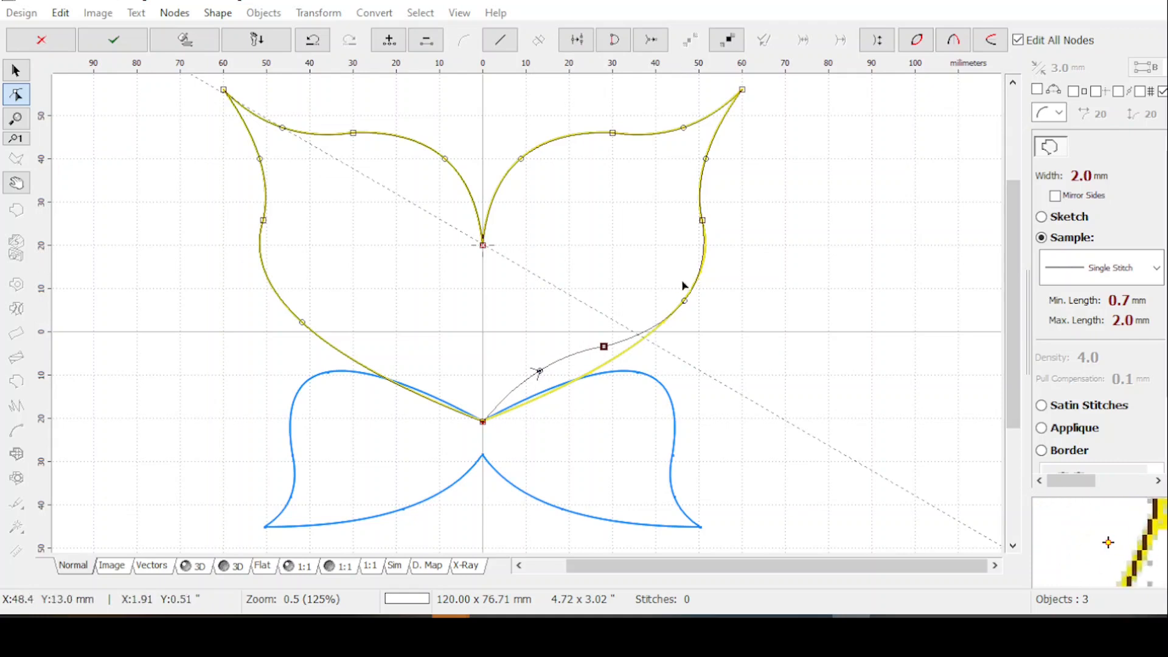
left_click(685, 300)
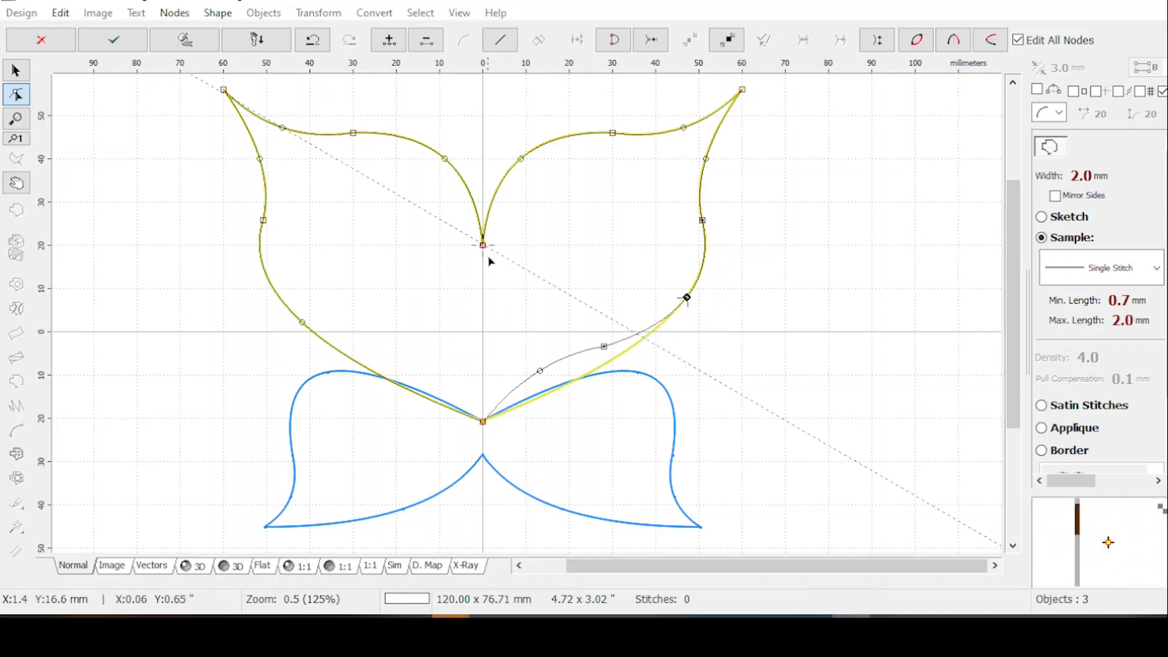
Step: Split the upper outline at its bottom centre node and delete the resulting left half
left_click(483, 422)
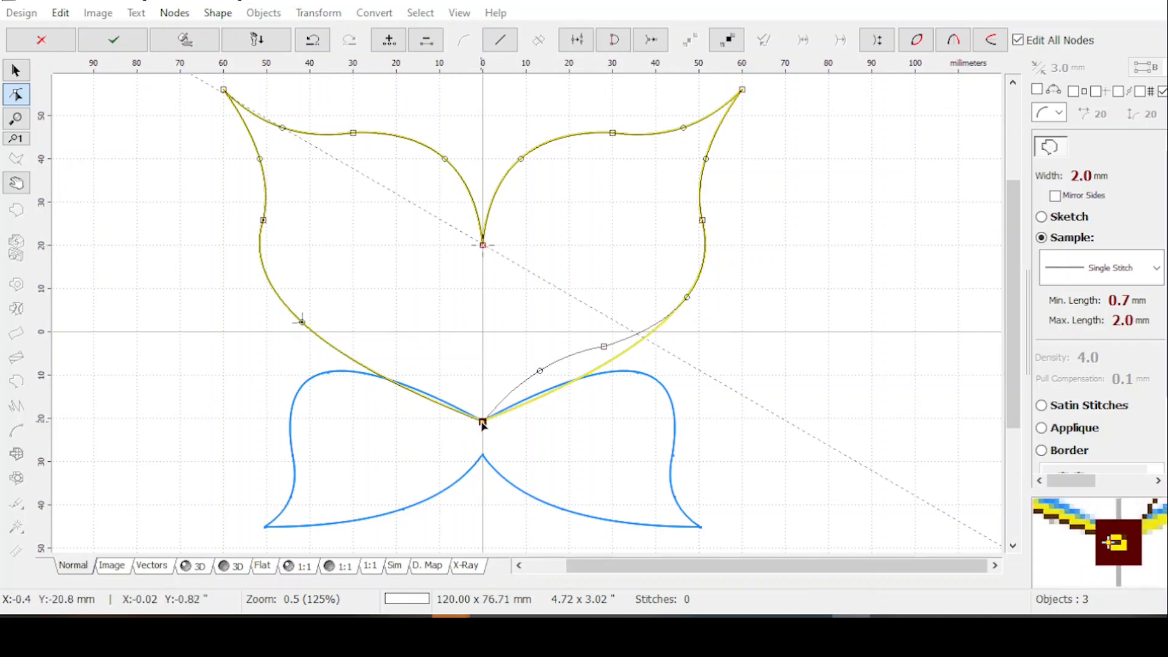
right_click(482, 421)
left_click(538, 210)
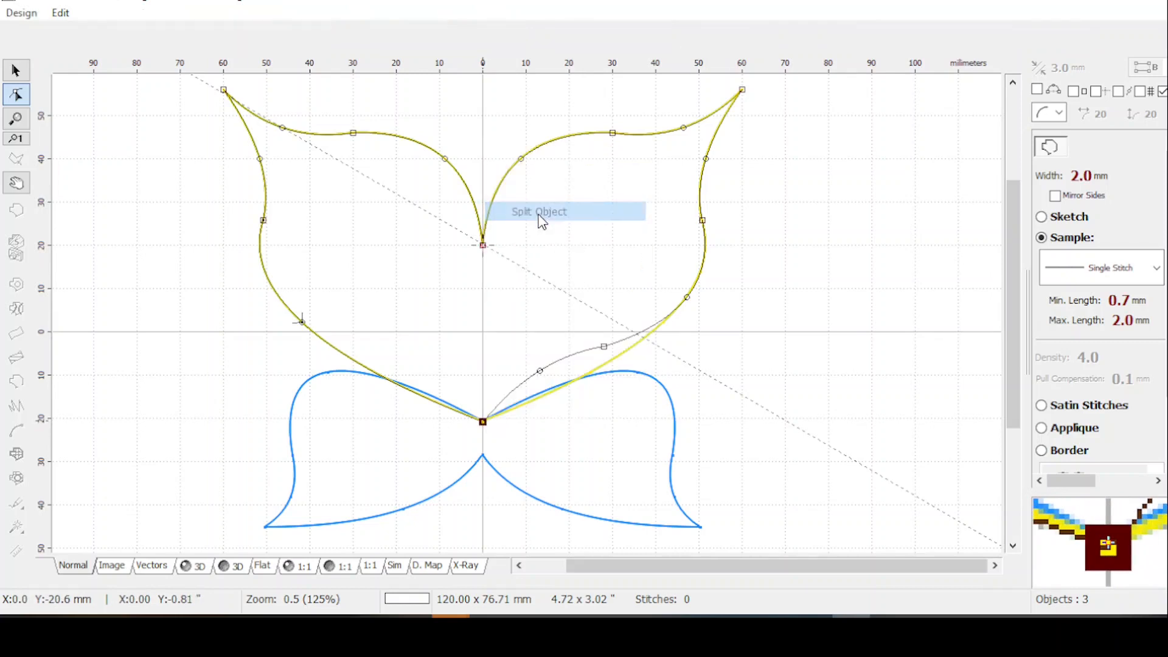
key("Escape")
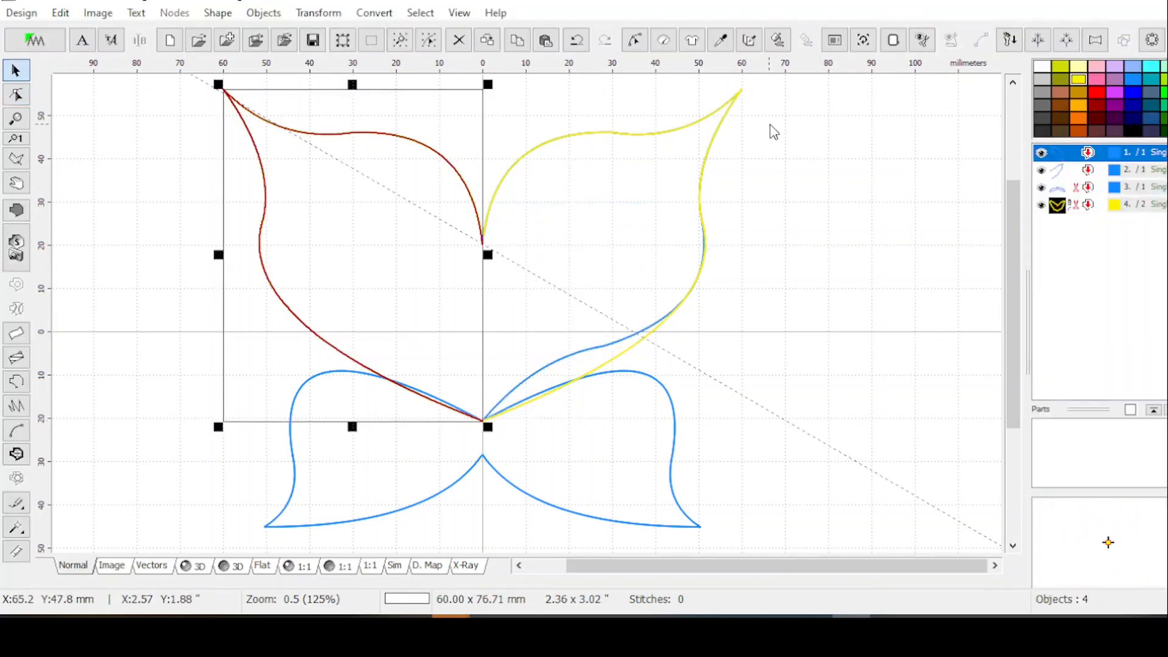
key("Delete")
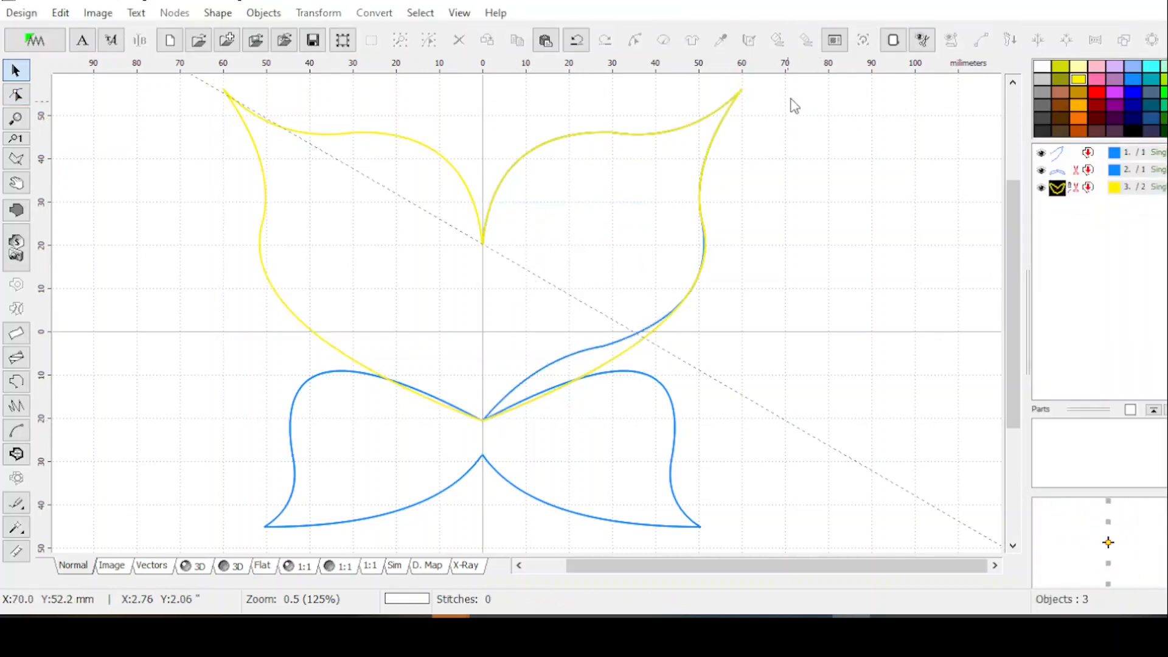
Step: Mirror the nodes of the upper outline's right half to form a closed symmetrical shape and finish editing
left_click(1073, 156)
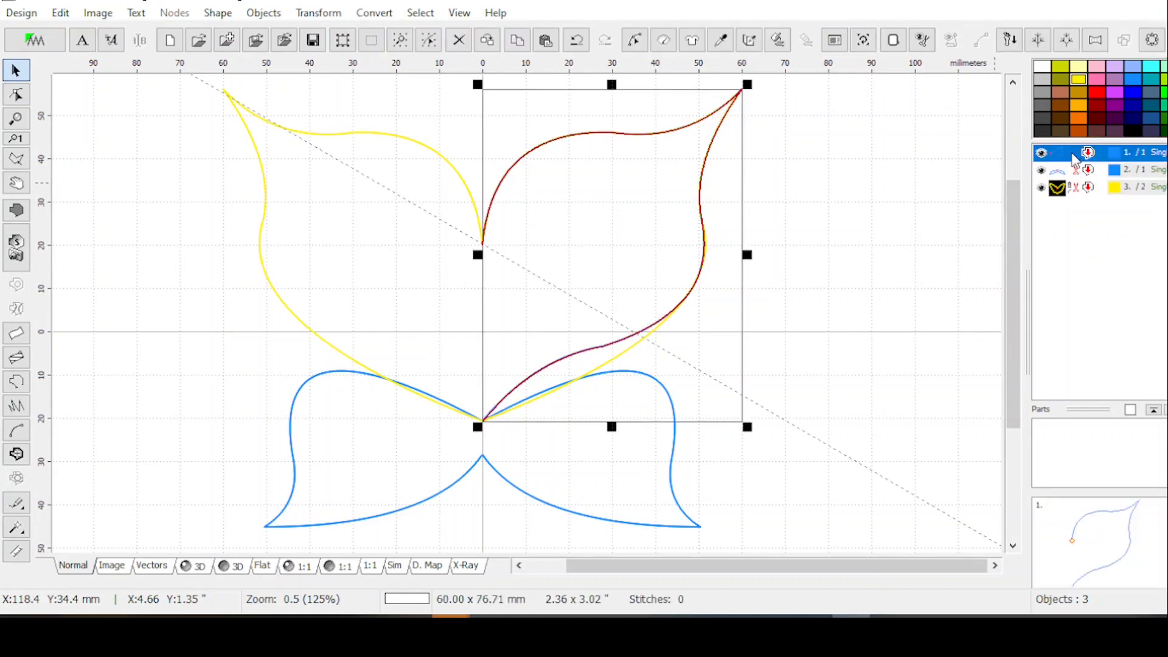
left_click(634, 40)
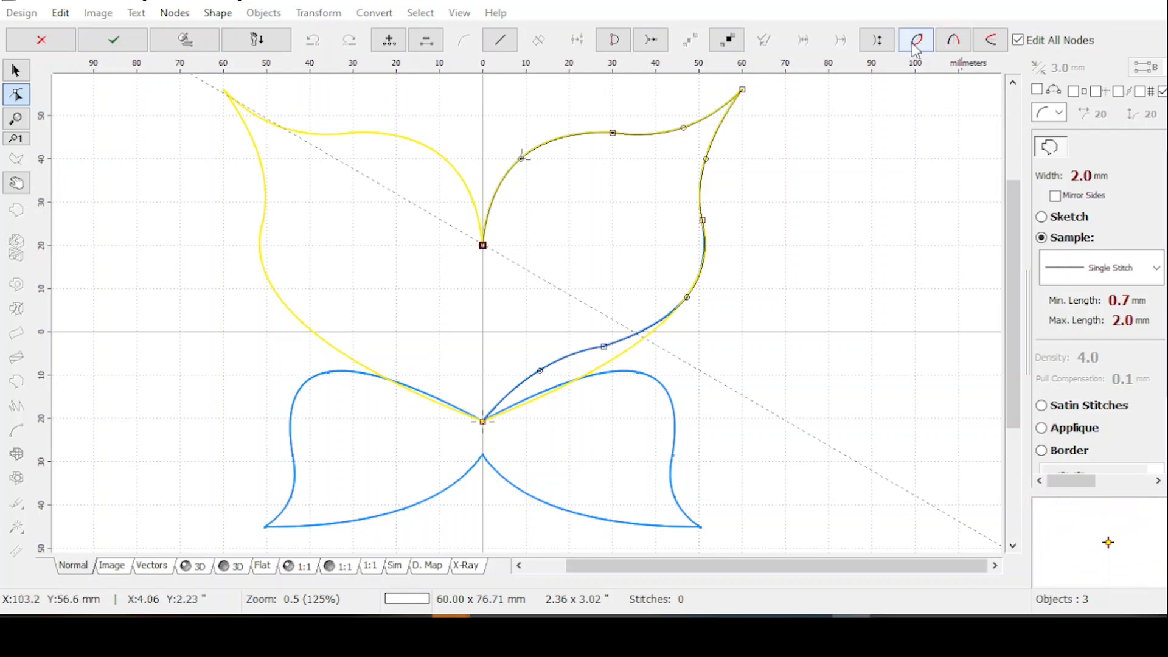
left_click(918, 49)
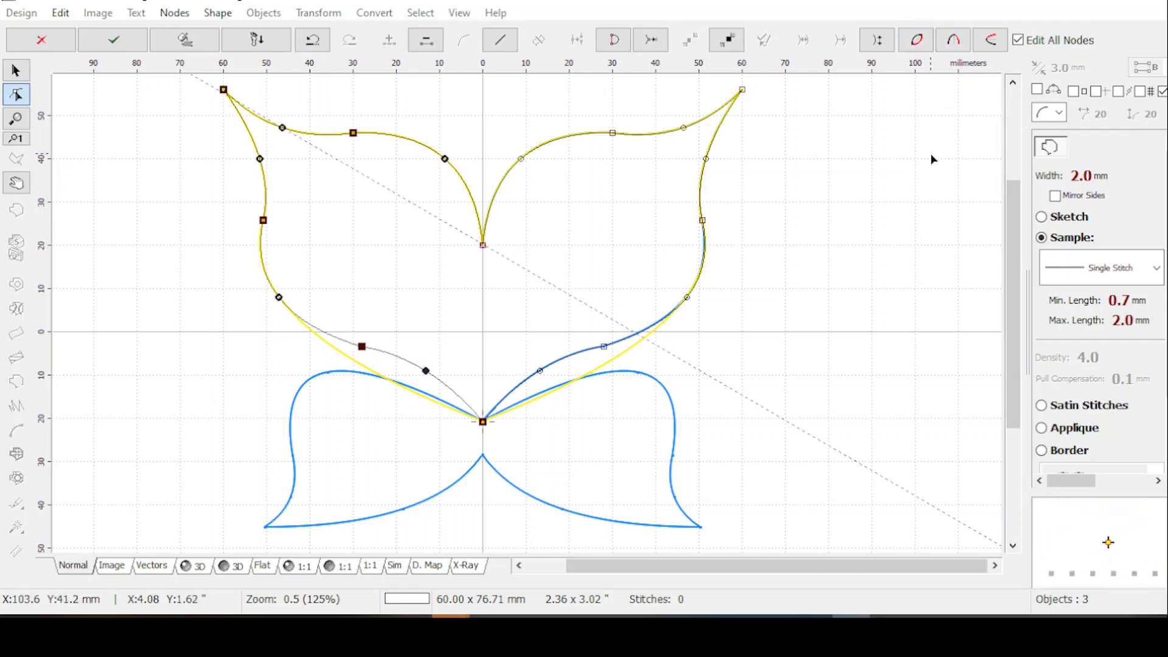
key("Return")
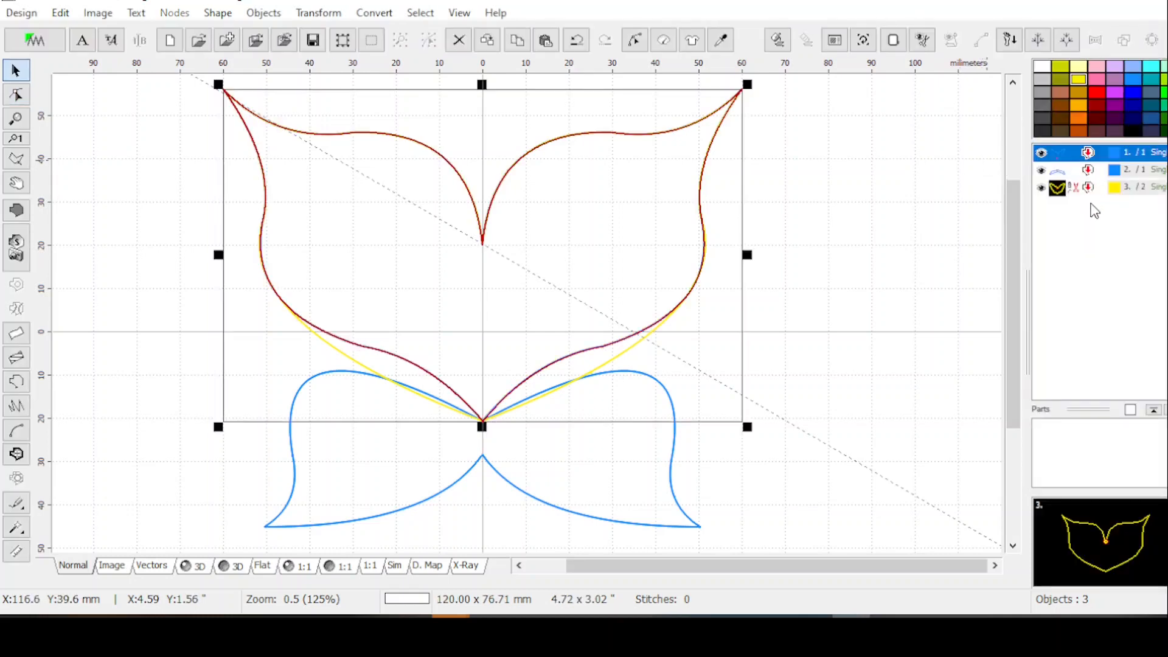
Step: Delete the yellow copy of the upper outline
left_click(1087, 192)
key("Delete")
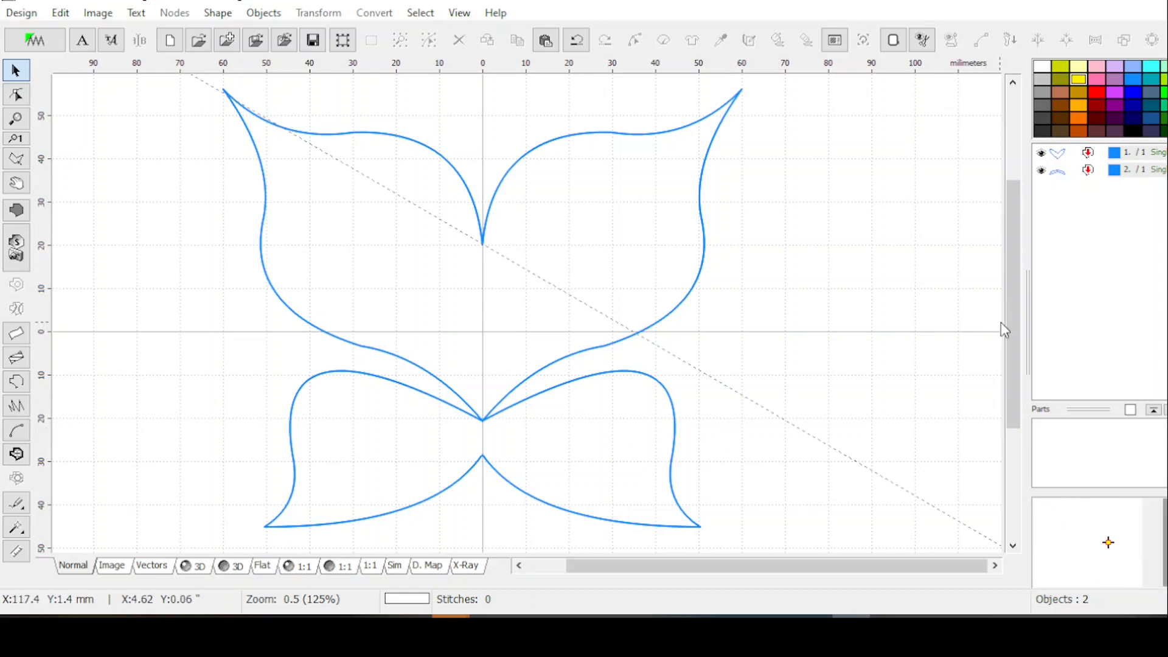
left_click_drag(1012, 330, 1003, 351)
scroll(993, 341, "down", 1)
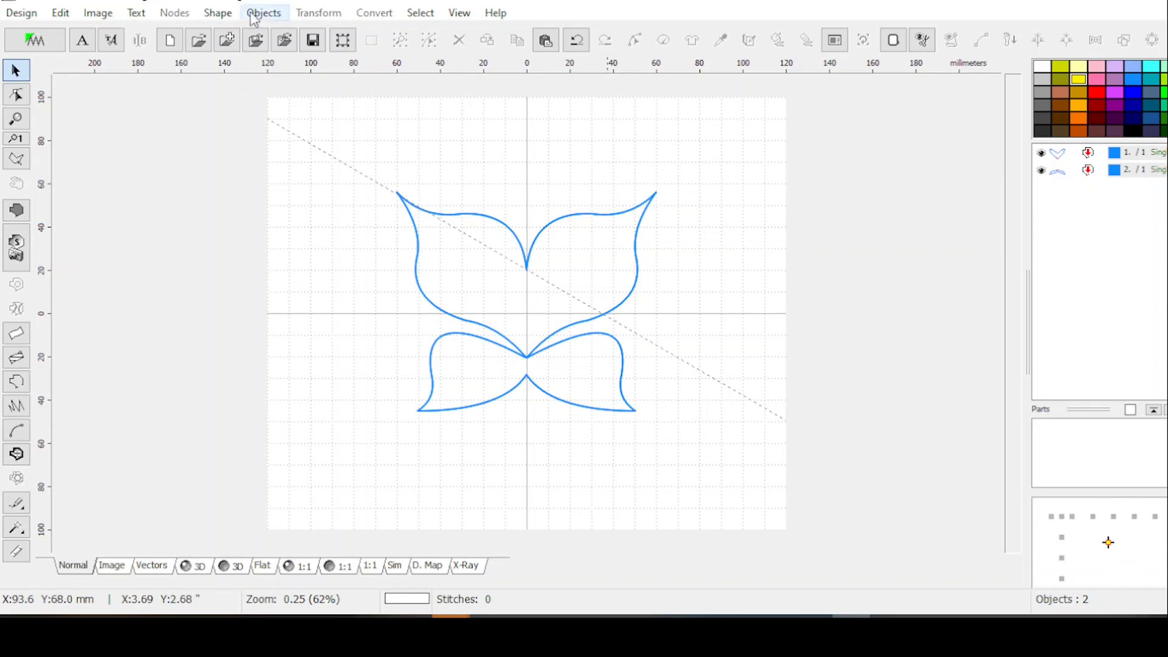
Step: Save the design as ButterflySymm in Embird Outline Format in the Symmetry folder
left_click(20, 13)
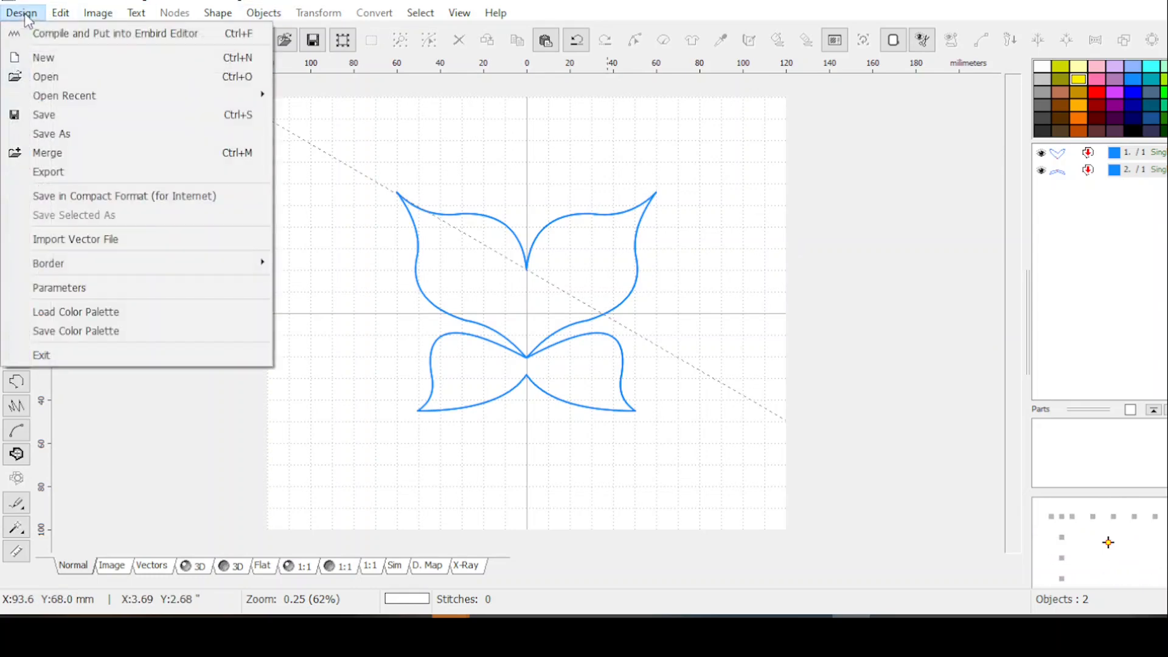
left_click(52, 140)
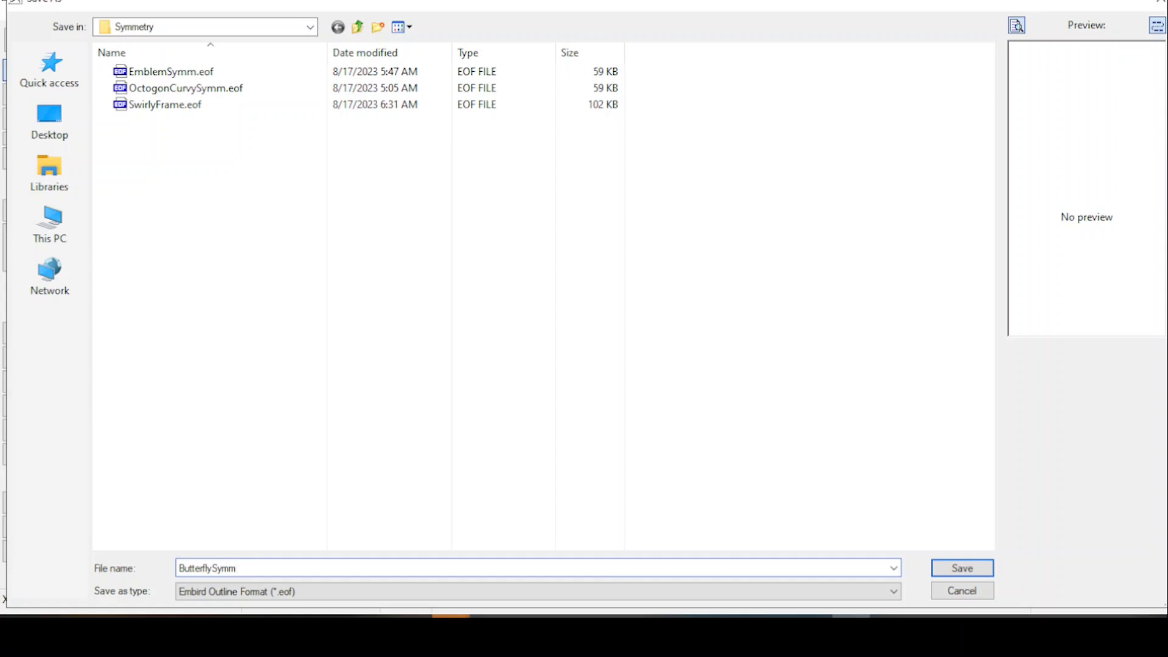
key("Return")
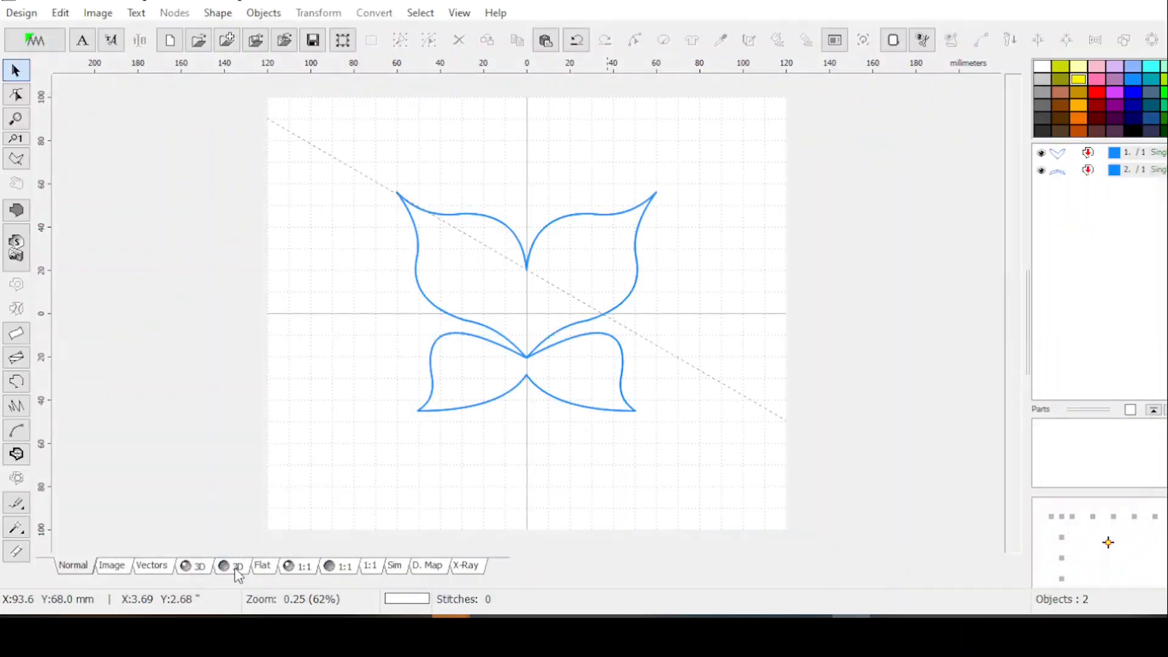
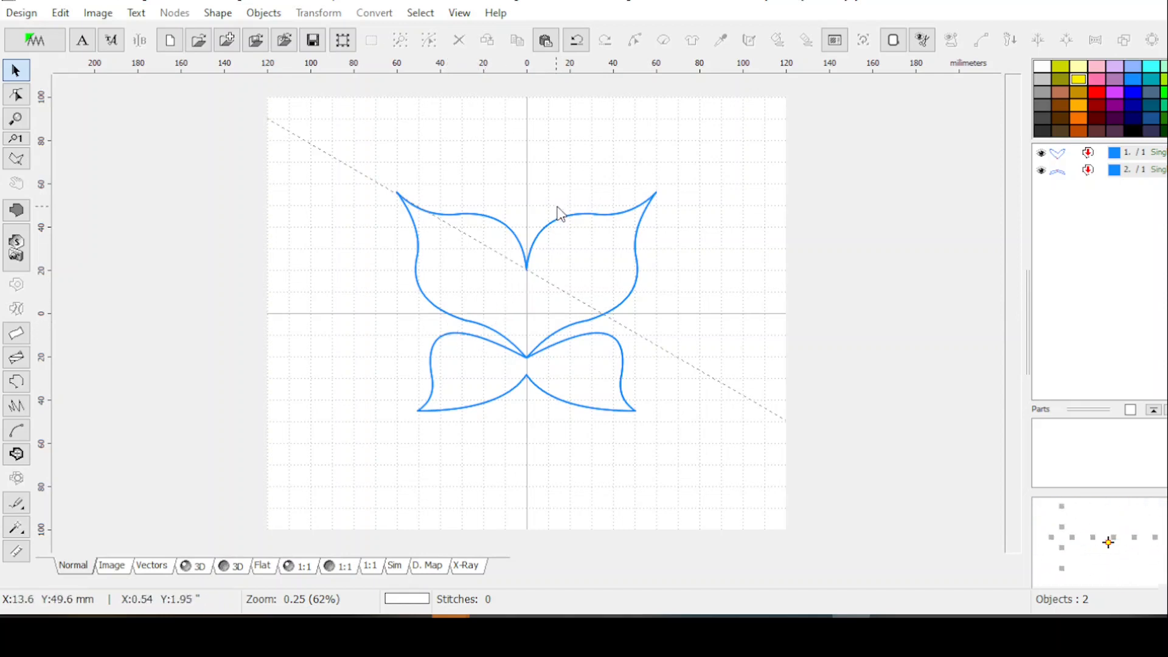
Step: Split the upper wing outline into two halves at its top centre node
left_click(1082, 157)
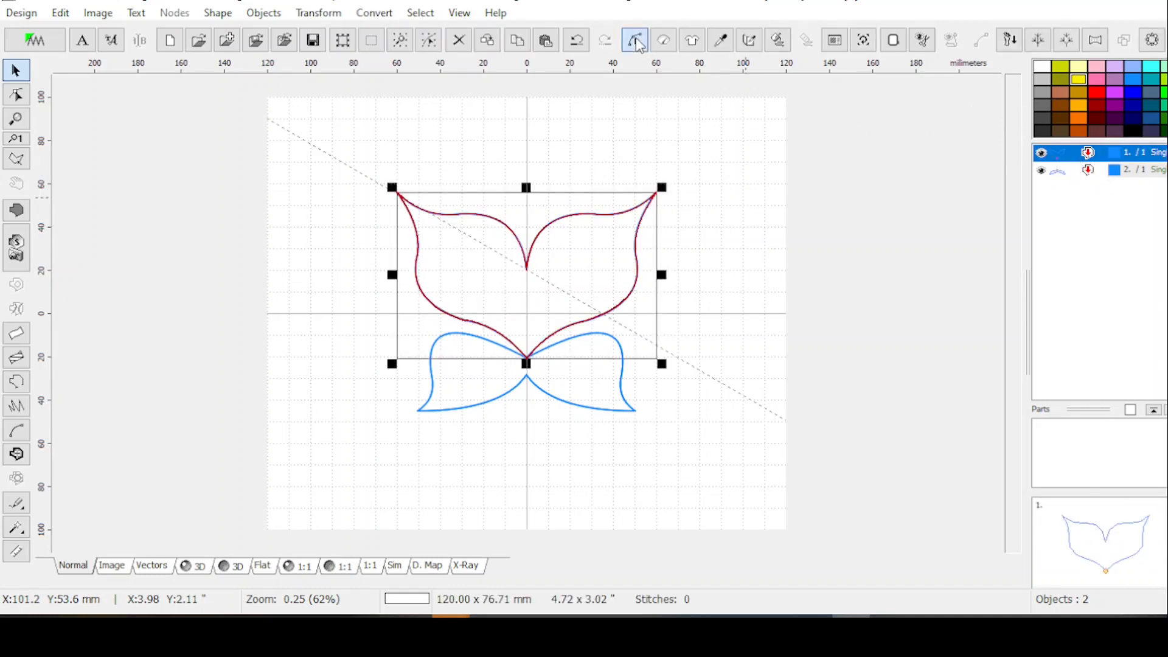
left_click(634, 40)
left_click(527, 270)
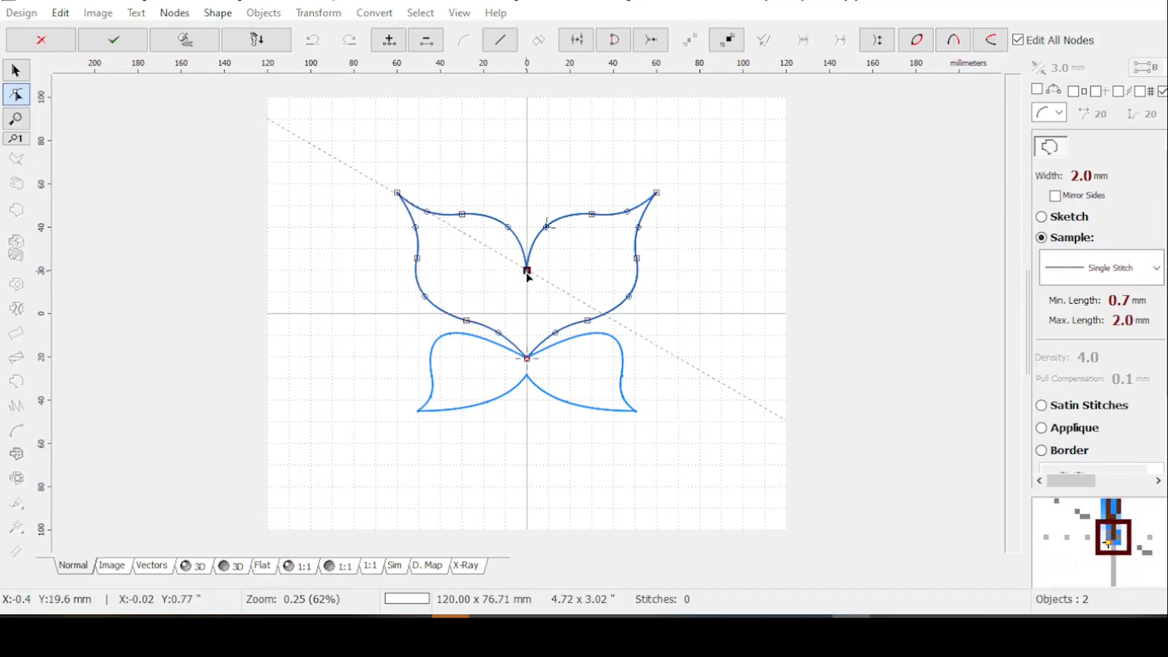
right_click(528, 270)
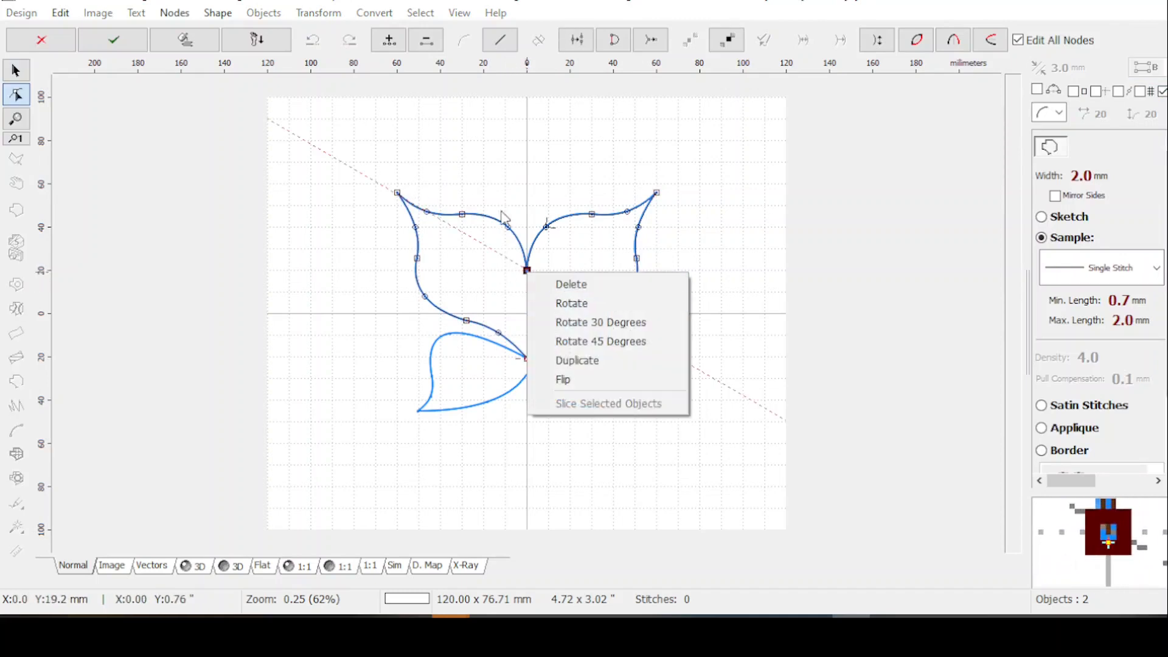
right_click(511, 191)
left_click(563, 260)
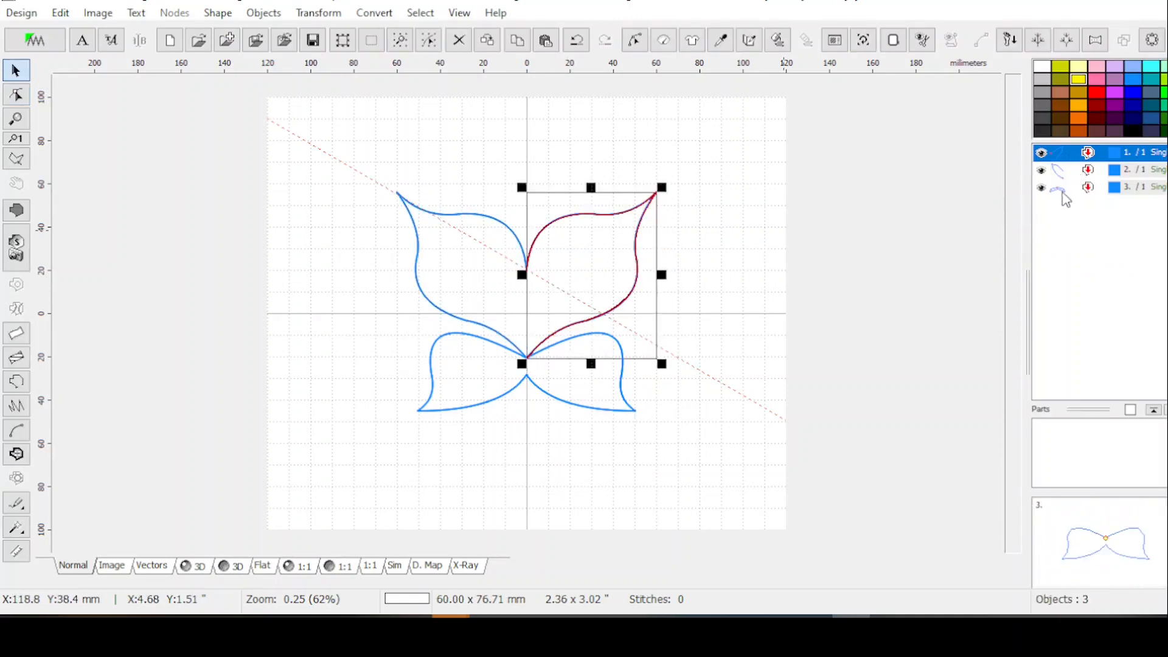
Step: Split the lower wing outline into two halves at its bottom centre node
left_click(1077, 198)
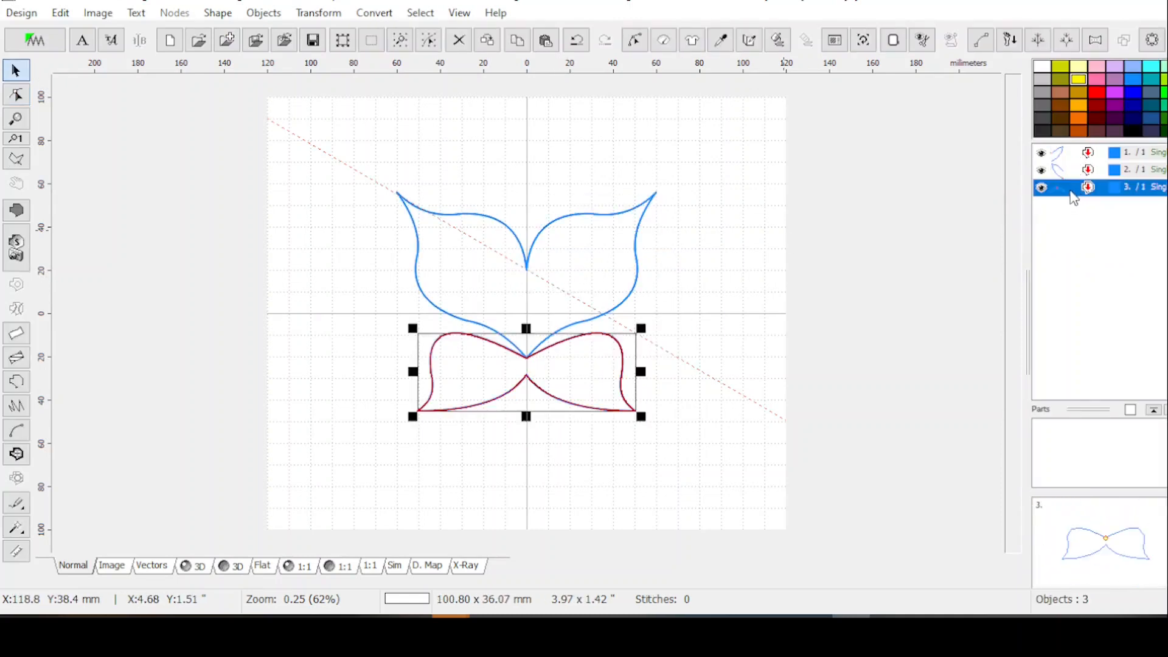
right_click(1073, 198)
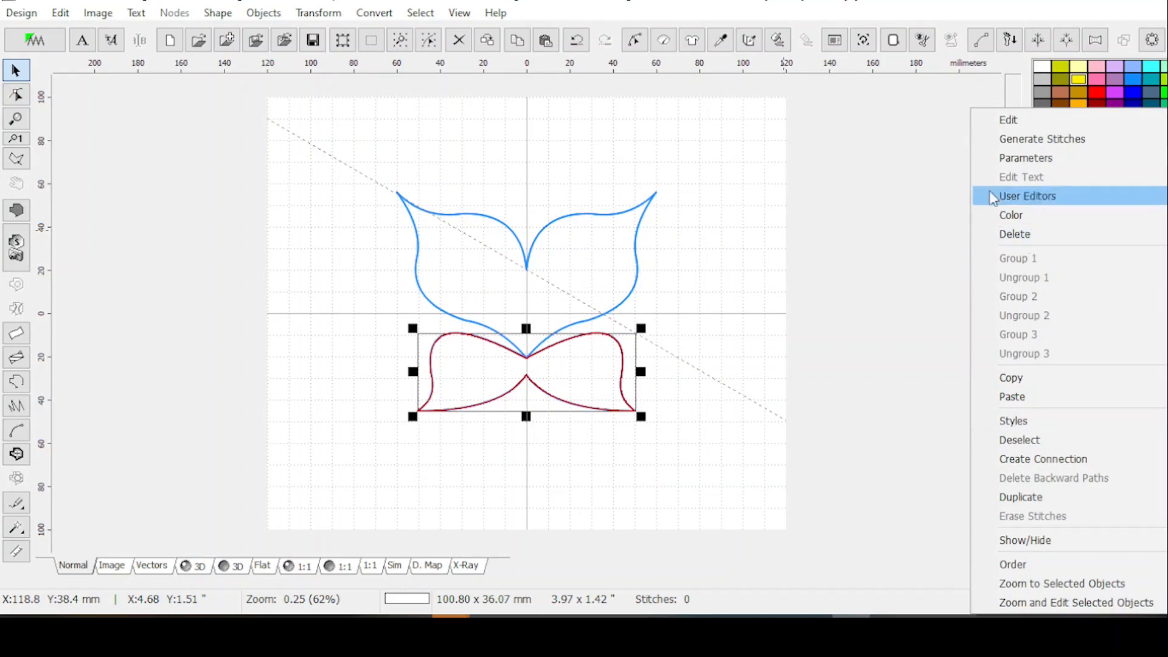
left_click(635, 41)
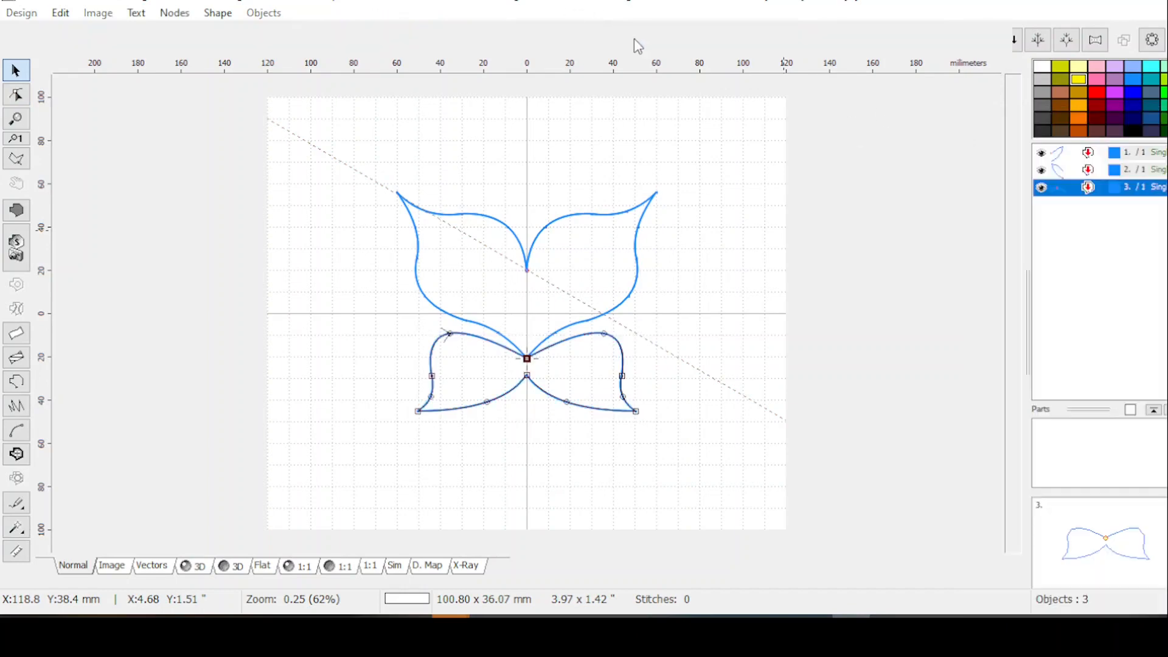
left_click(526, 375)
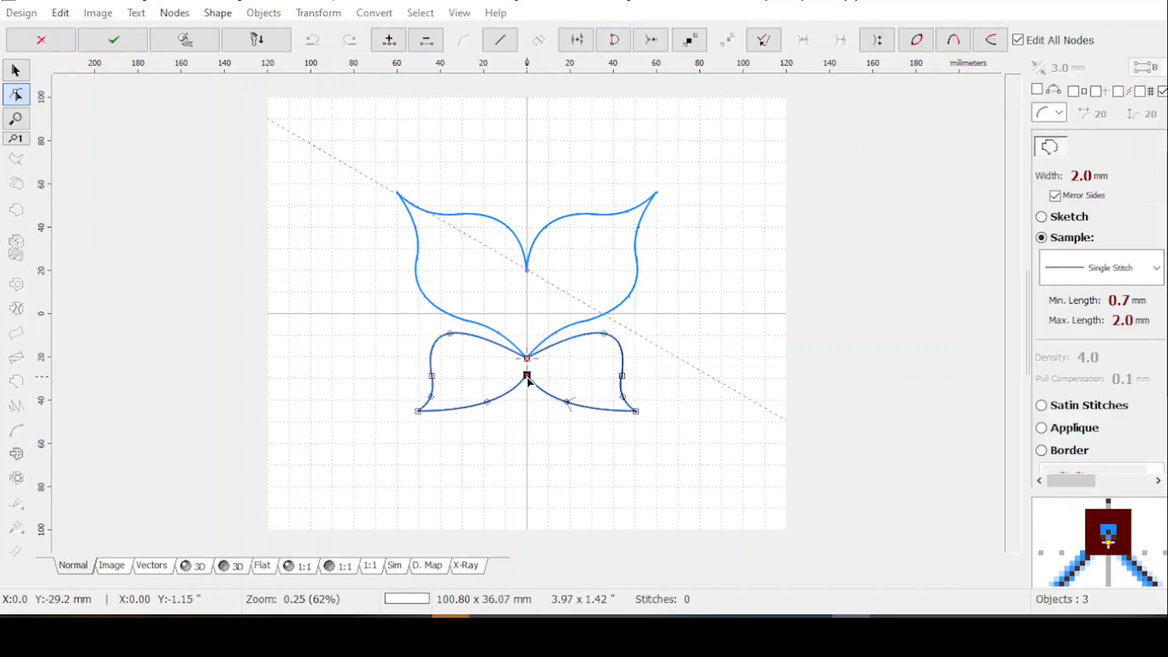
right_click(527, 377)
left_click(593, 167)
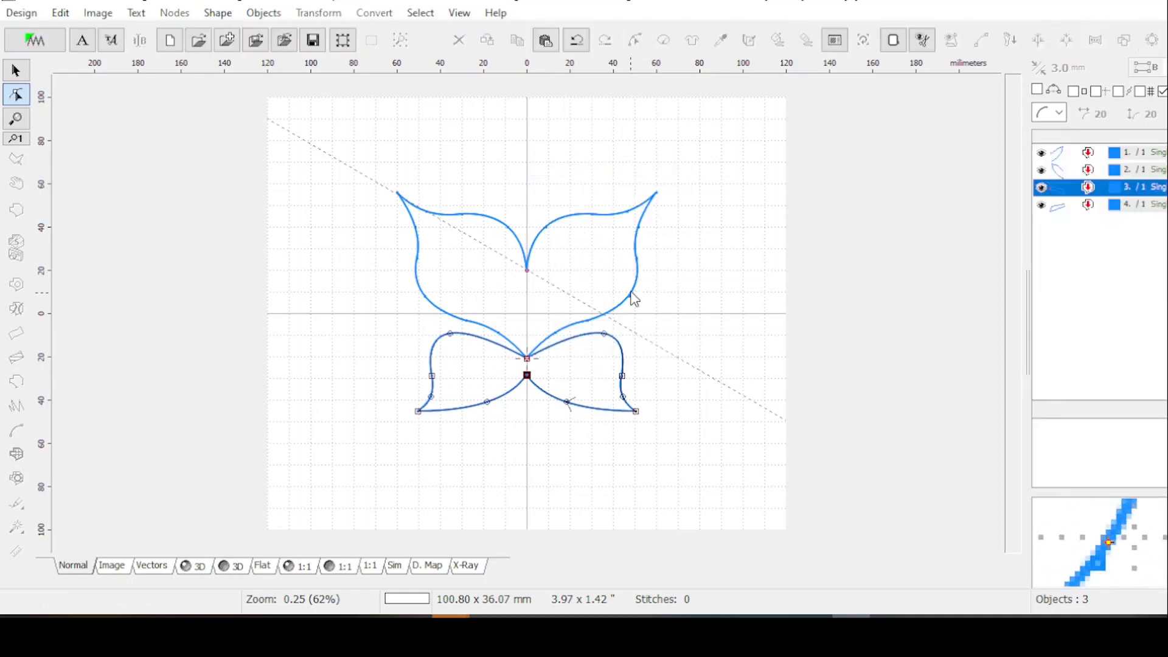
Step: Delete the right halves of the upper and lower wing outlines, keeping both left halves
left_click(1061, 171)
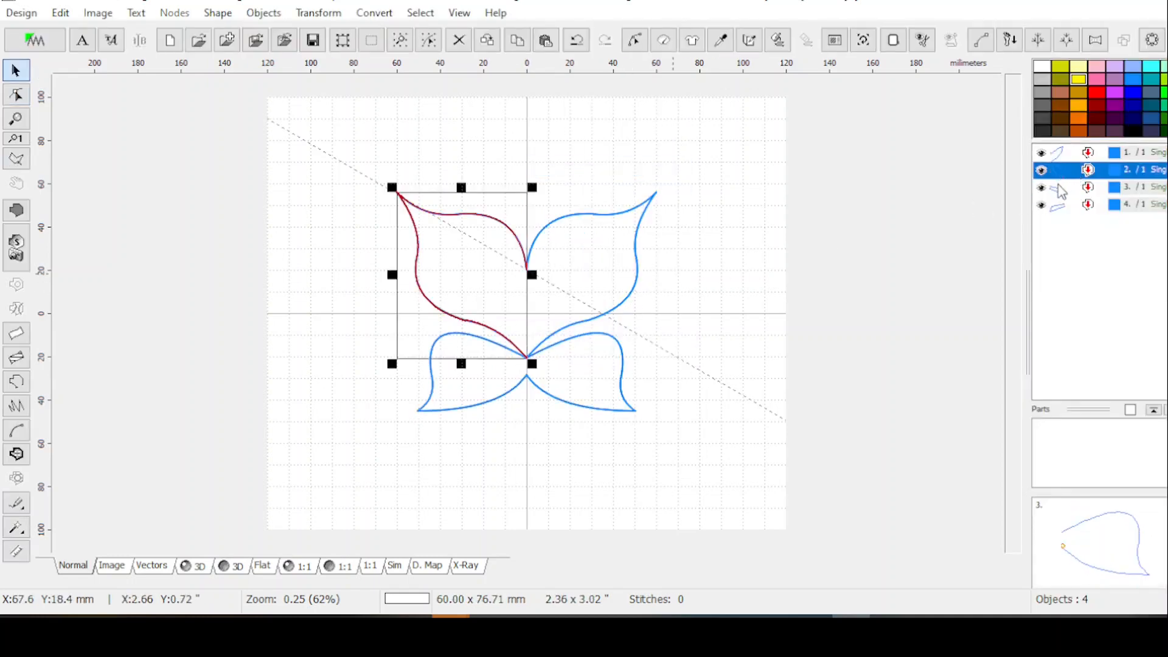
left_click(1071, 158)
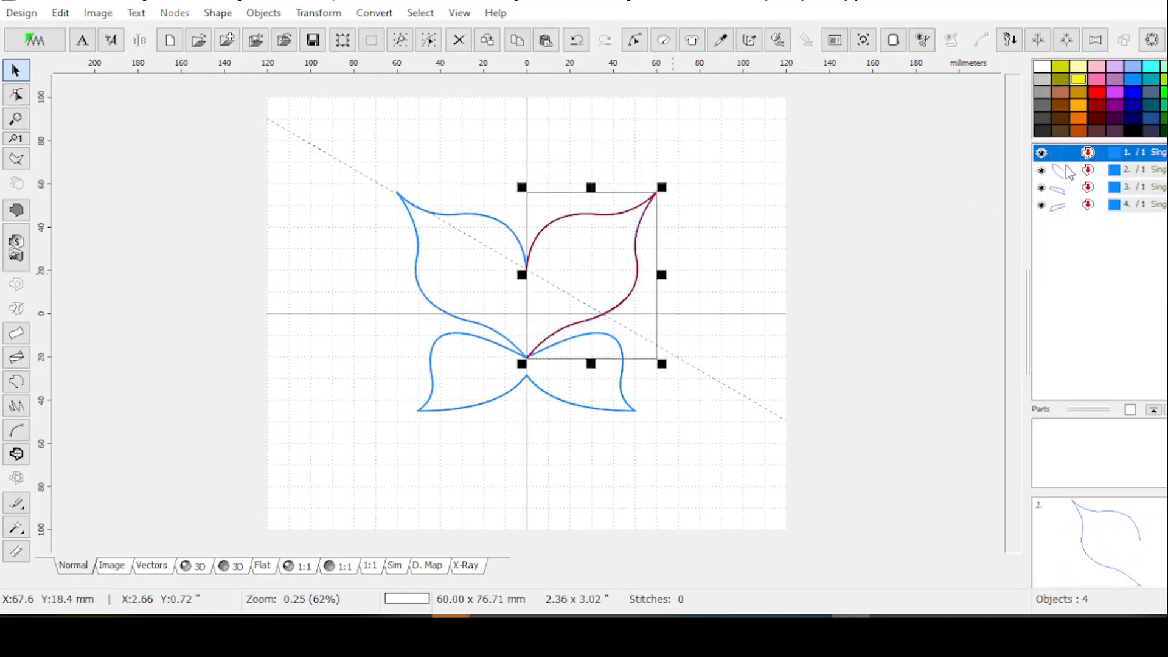
key("Delete")
left_click(1075, 190)
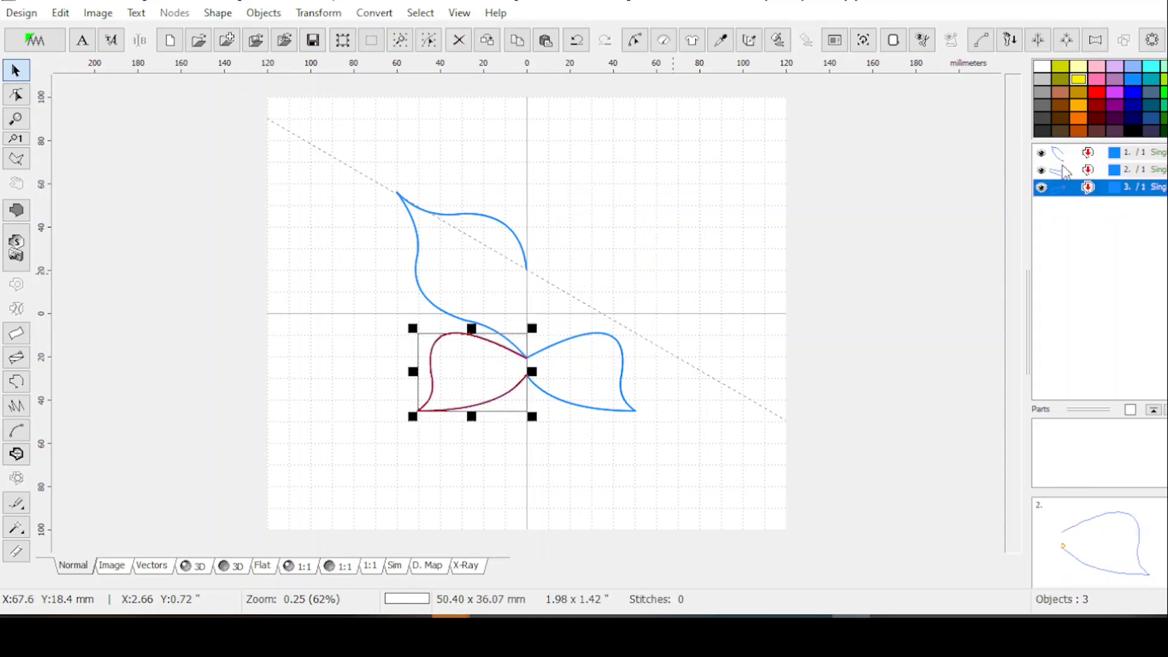
left_click(1074, 171)
key("Delete")
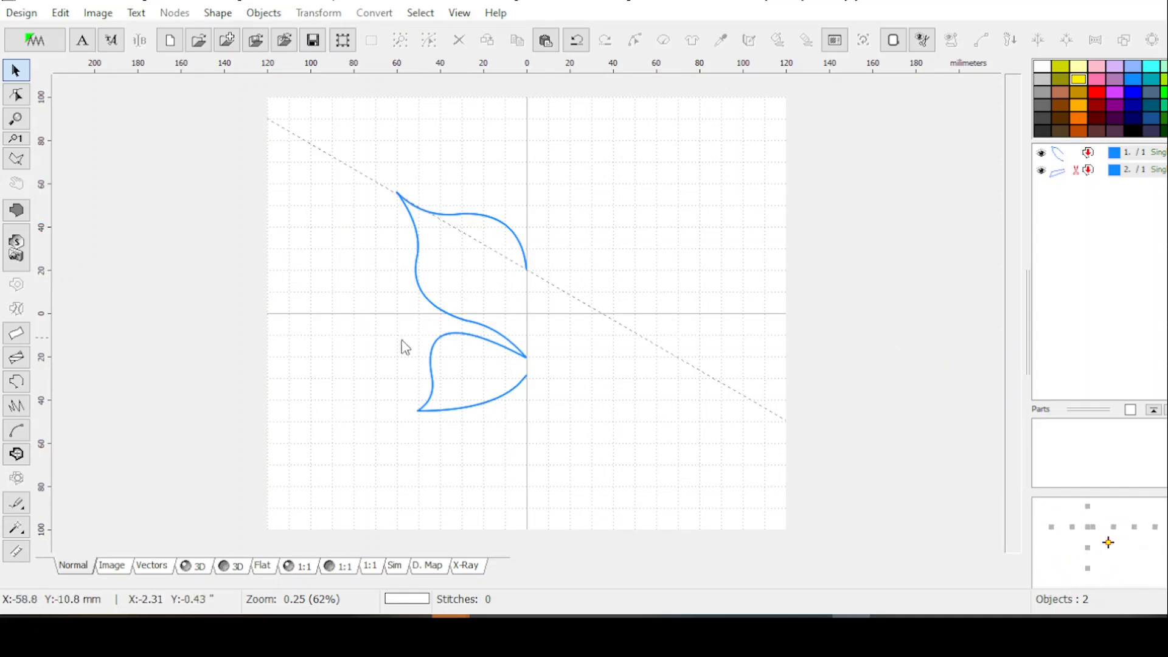
Step: Scale the upper wing outline down to about 38 × 48.6 mm and reposition it above and left of the design centre
left_click(1074, 159)
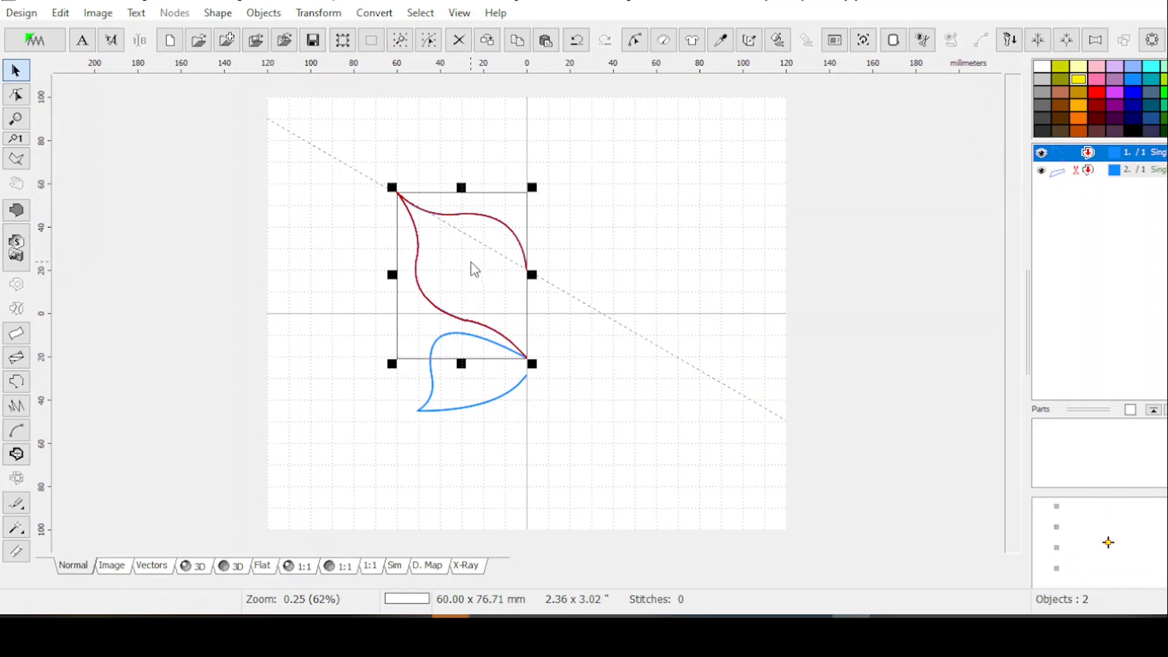
left_click_drag(473, 267, 476, 175)
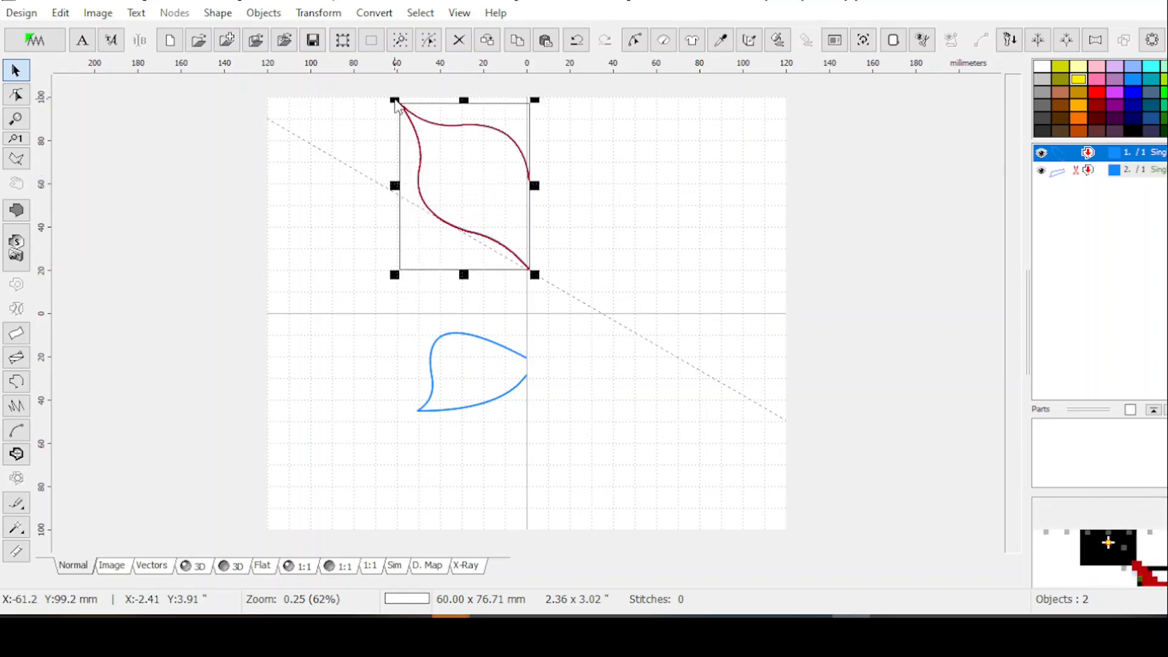
left_click_drag(396, 105, 445, 162)
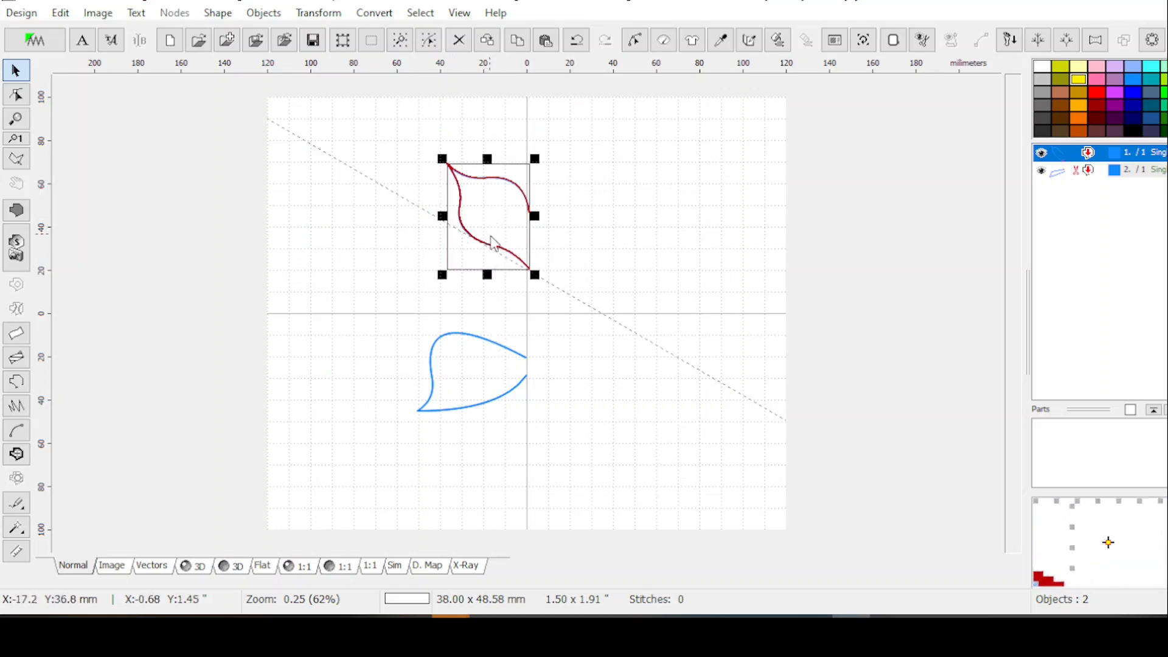
left_click_drag(475, 238, 454, 228)
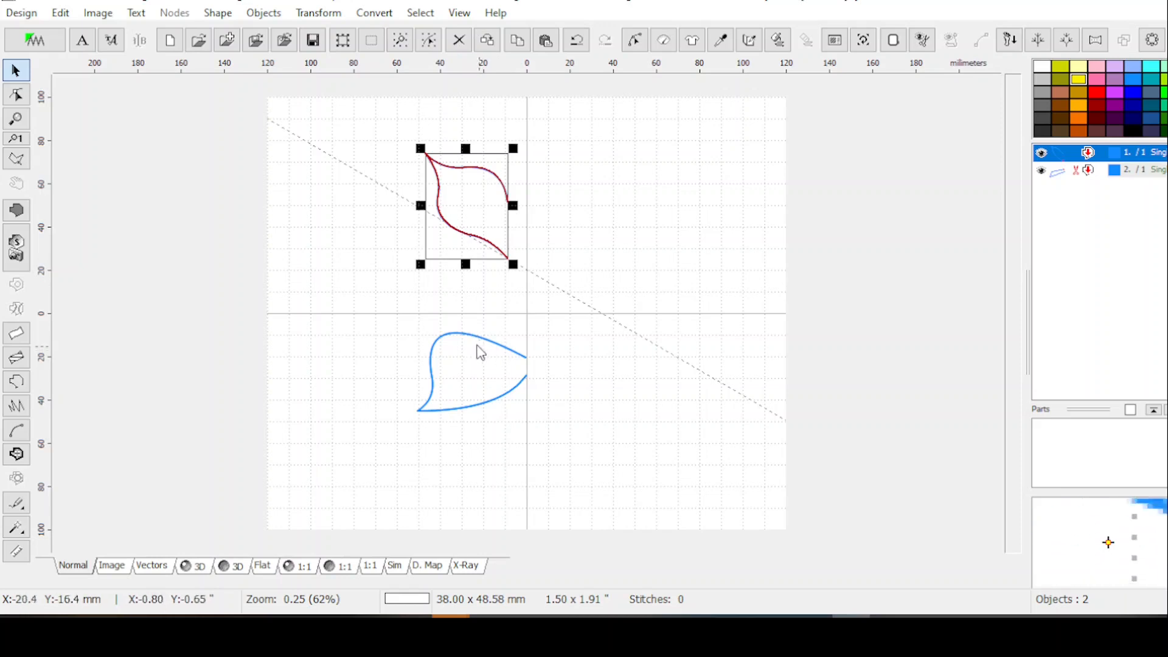
Step: Start an outline object with an arc from X -20 mm to X 20 mm on the horizontal axis, peaking 10 mm above it
scroll(483, 334, "up", 1)
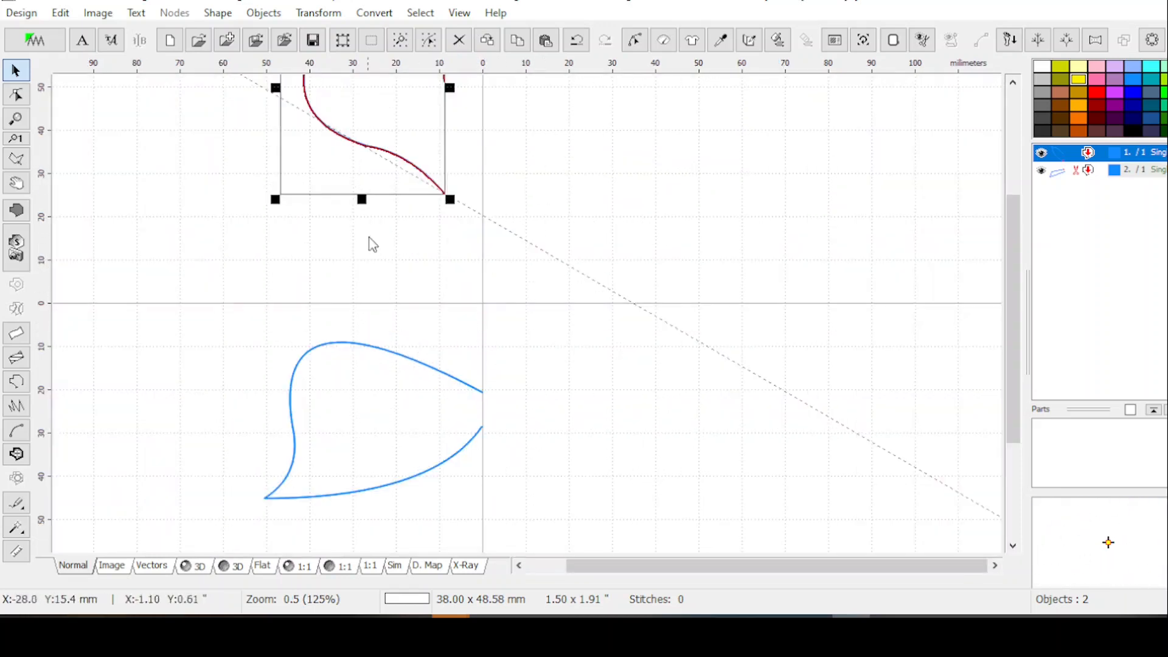
scroll(388, 328, "down", 1)
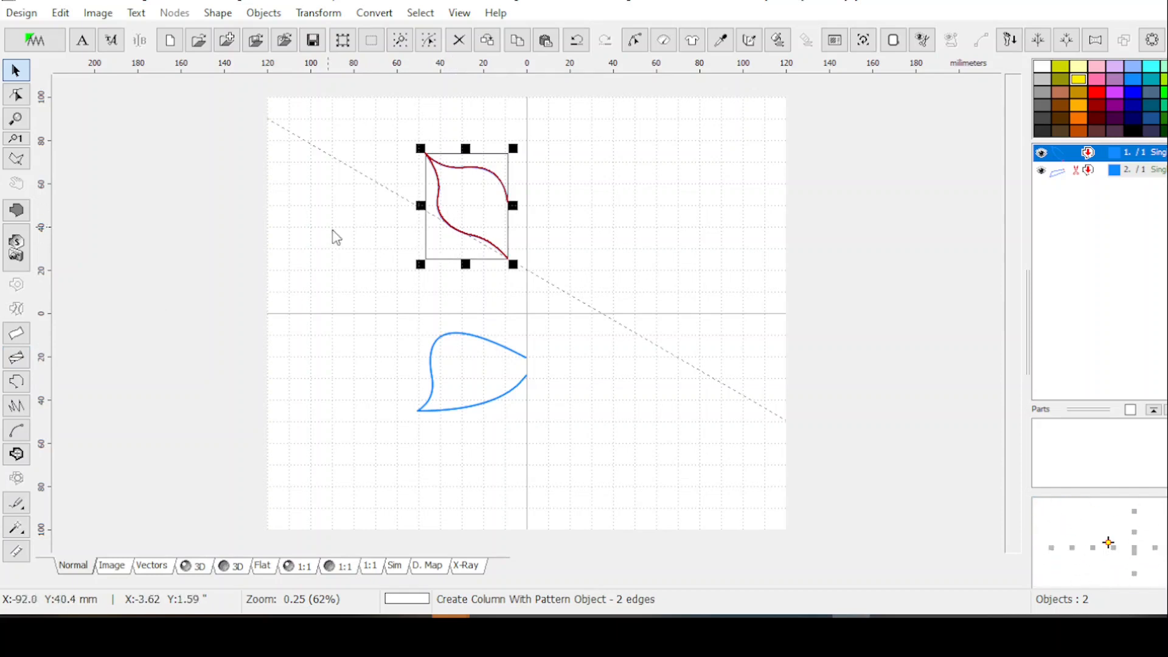
scroll(500, 311, "up", 1)
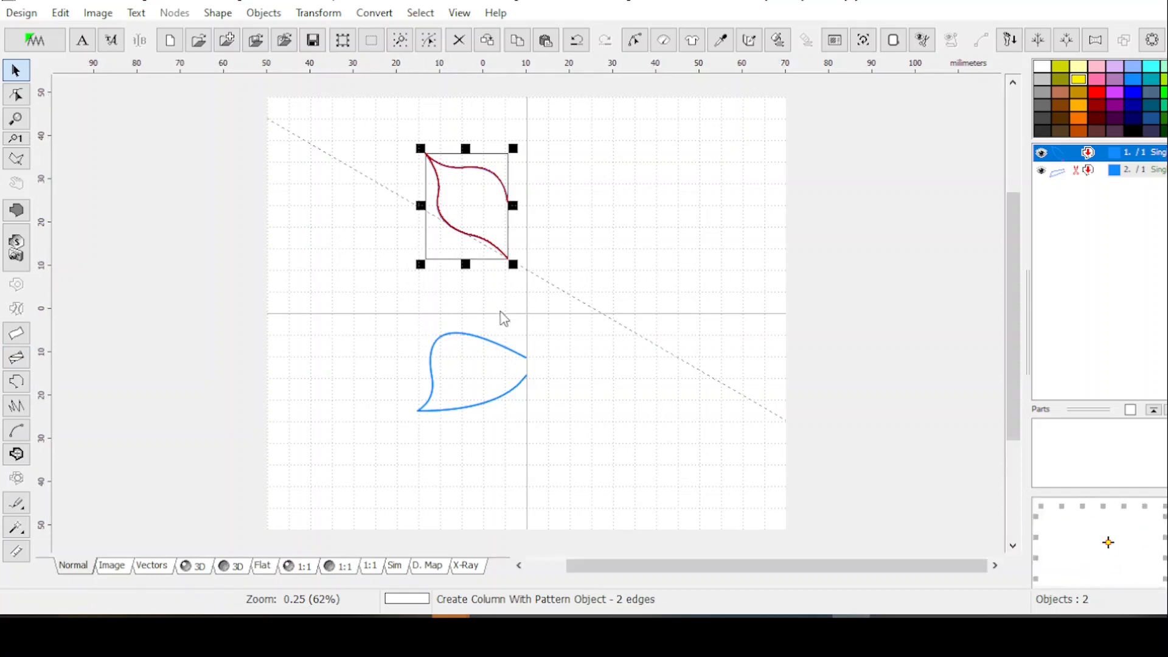
left_click(18, 383)
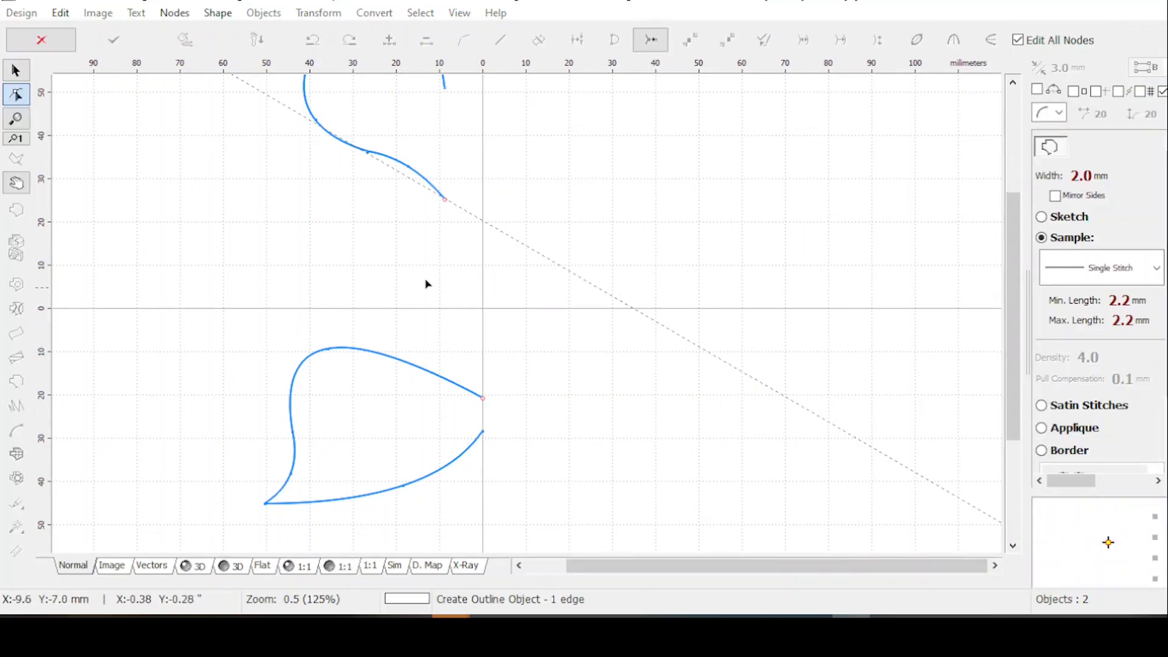
left_click(429, 319)
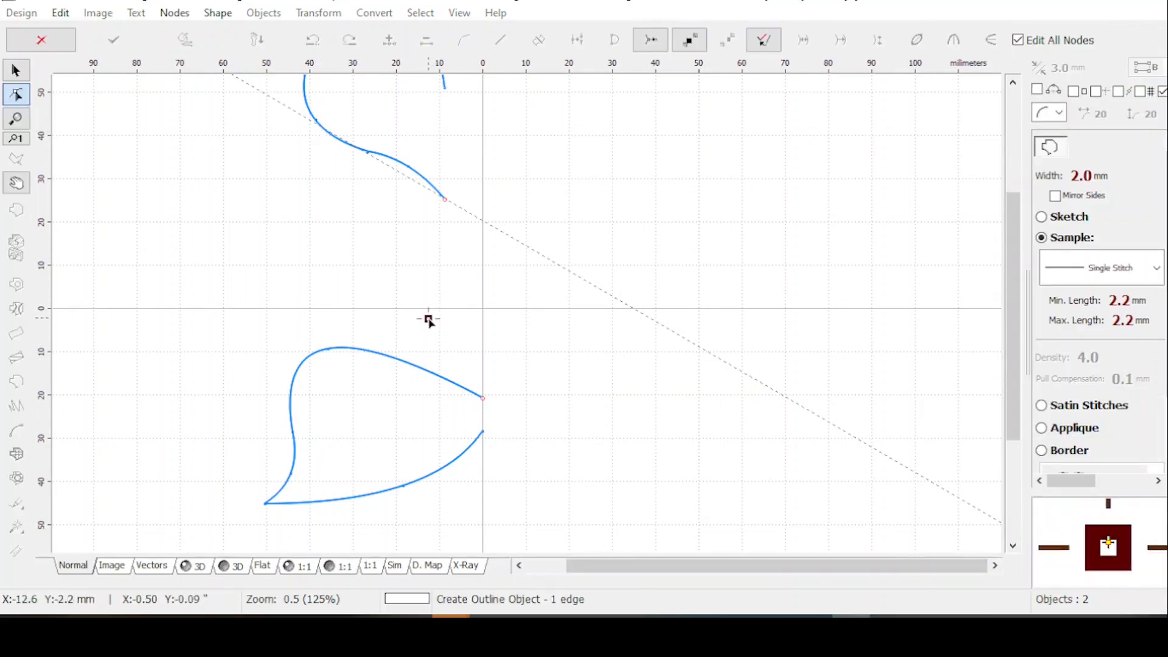
left_click_drag(428, 322, 441, 312)
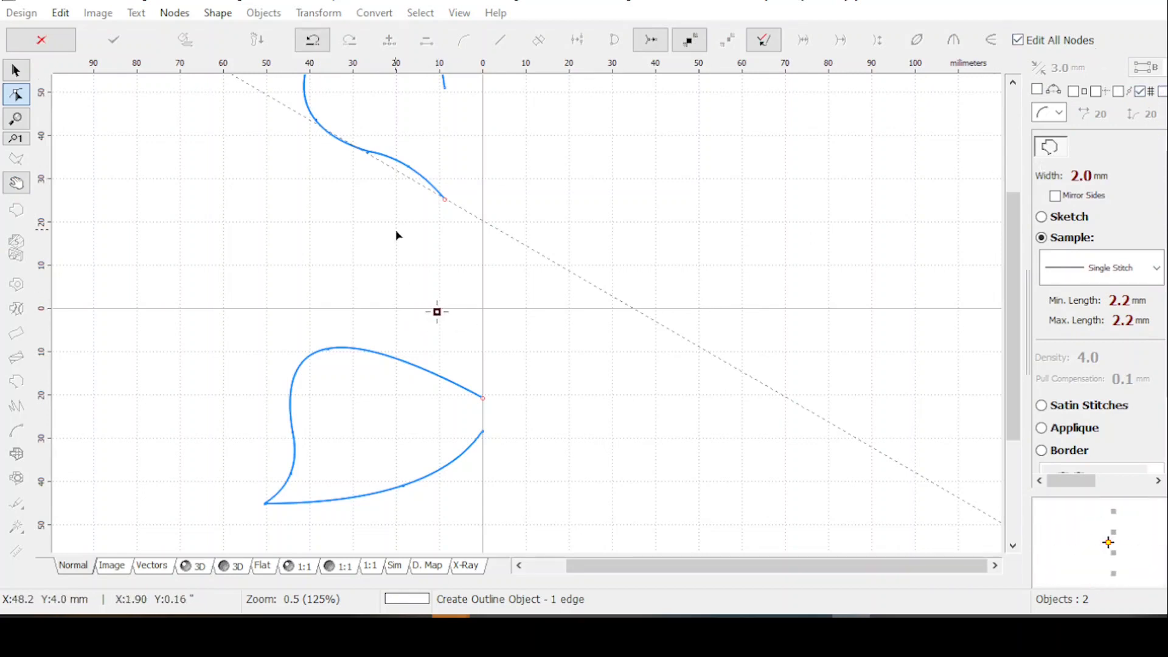
left_click_drag(438, 316, 385, 318)
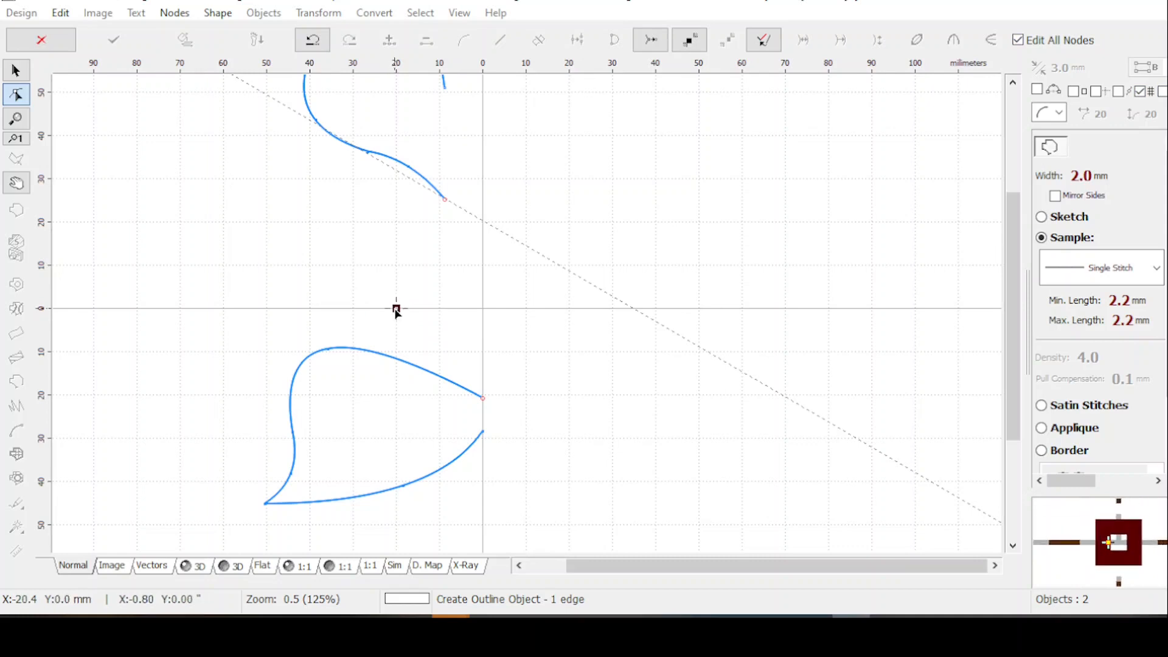
left_click_drag(464, 277, 482, 267)
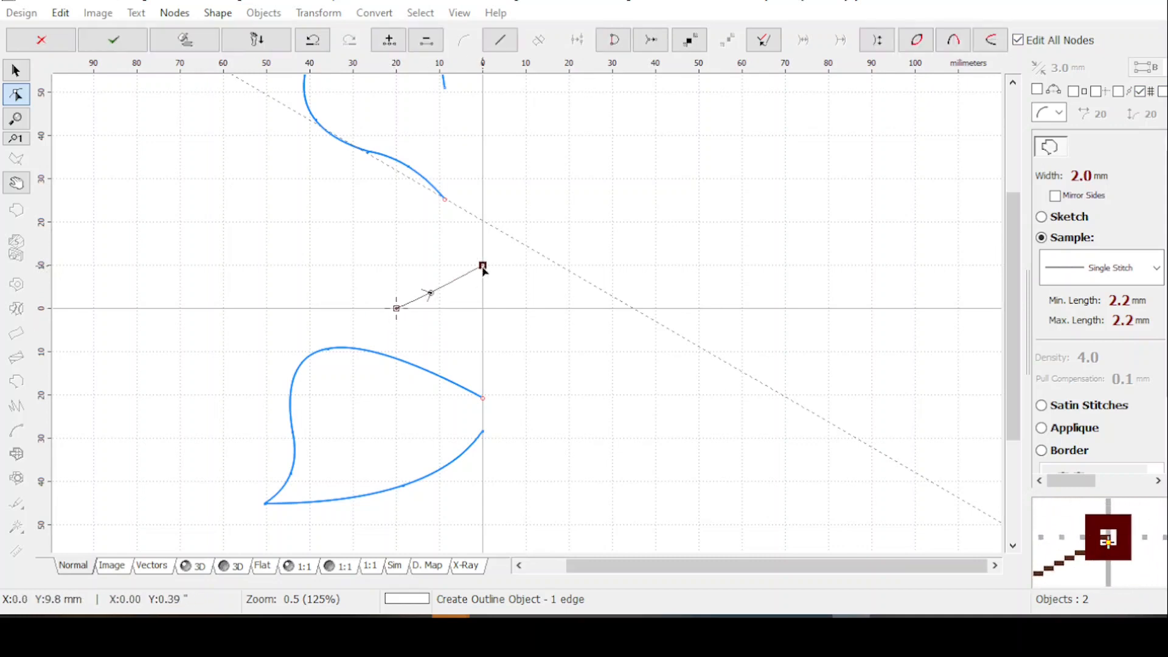
left_click_drag(430, 294, 572, 314)
left_click_drag(446, 289, 484, 267)
left_click(566, 309)
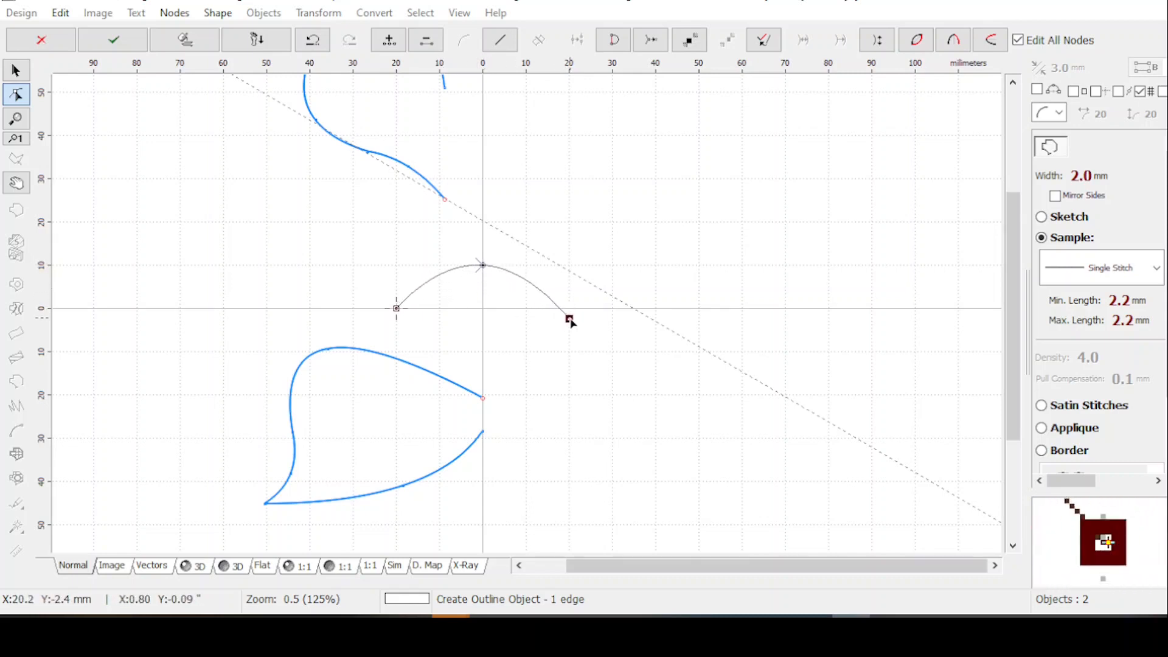
Step: Extend the outline to X 60 mm with an arc dipping 10 mm below the horizontal axis, and finish the wave object
left_click_drag(757, 323, 735, 321)
left_click_drag(661, 315, 660, 353)
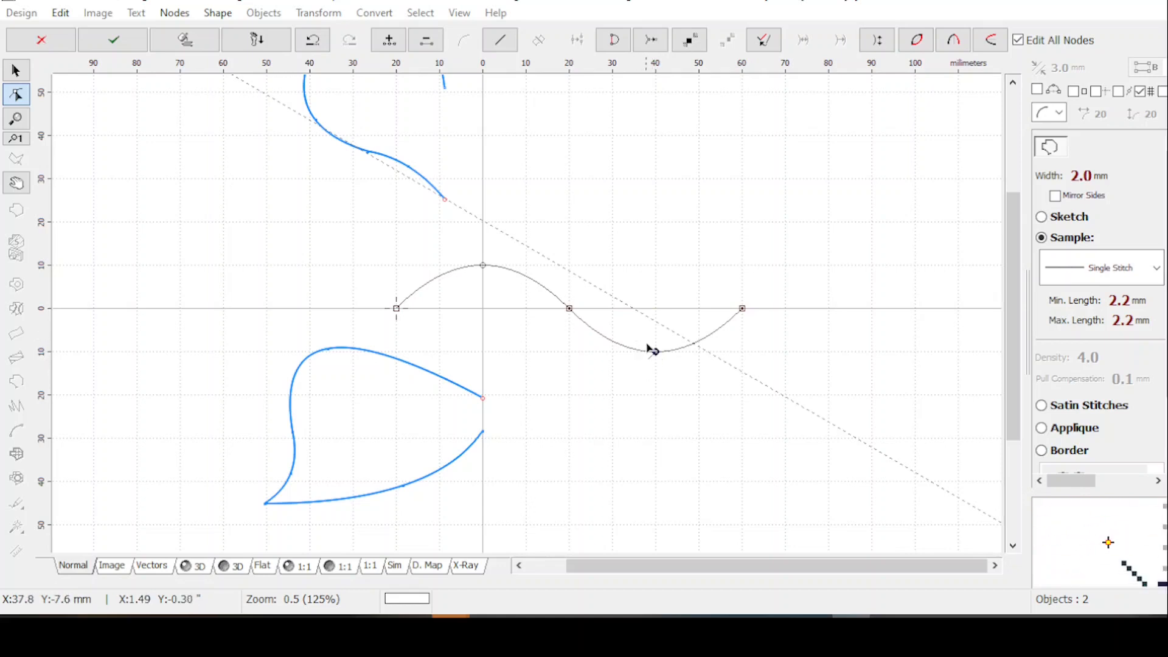
key("Return")
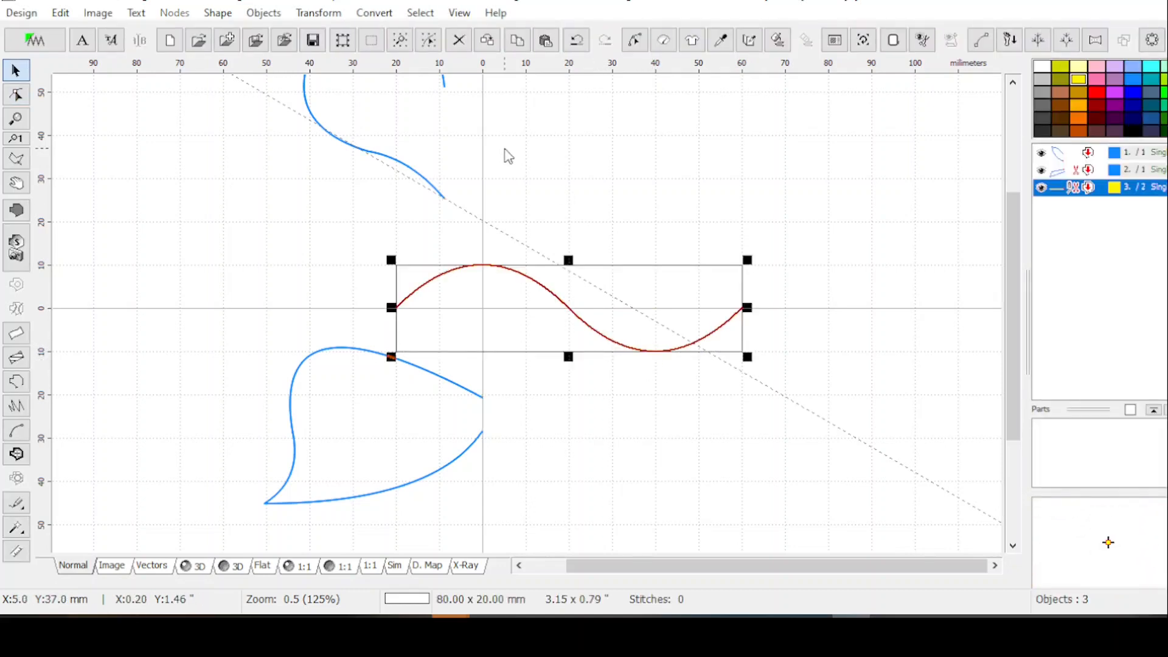
Step: Scale the wave outline down proportionally to about 38.8 × 9.7 mm
scroll(982, 209, "down", 1)
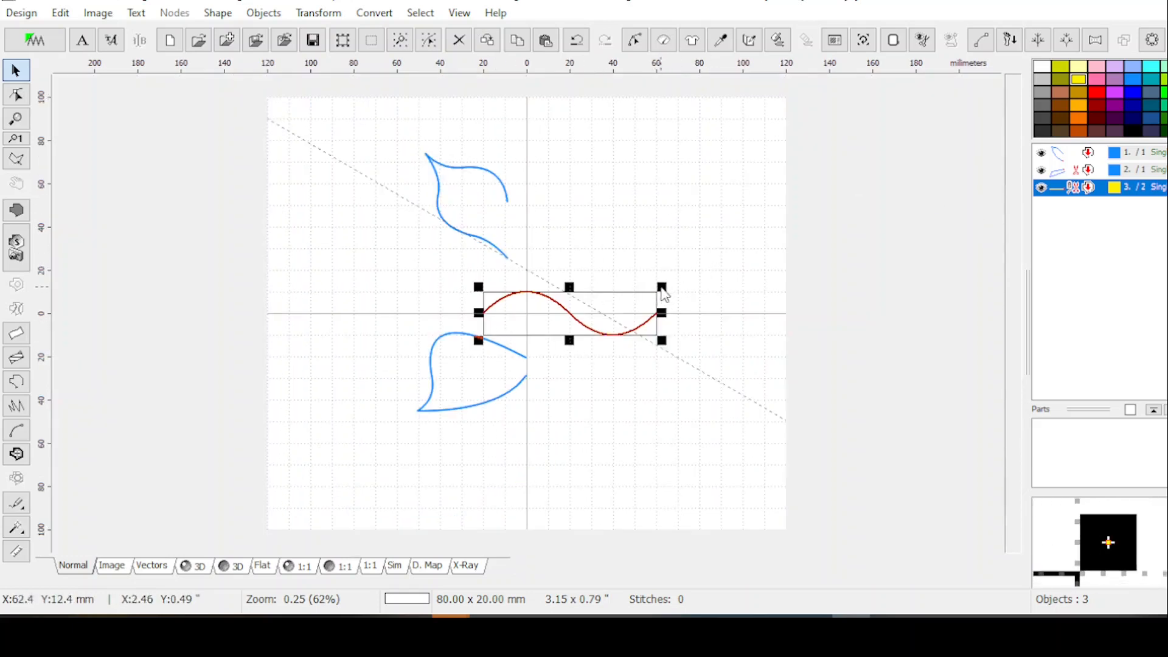
left_click_drag(662, 288, 568, 311)
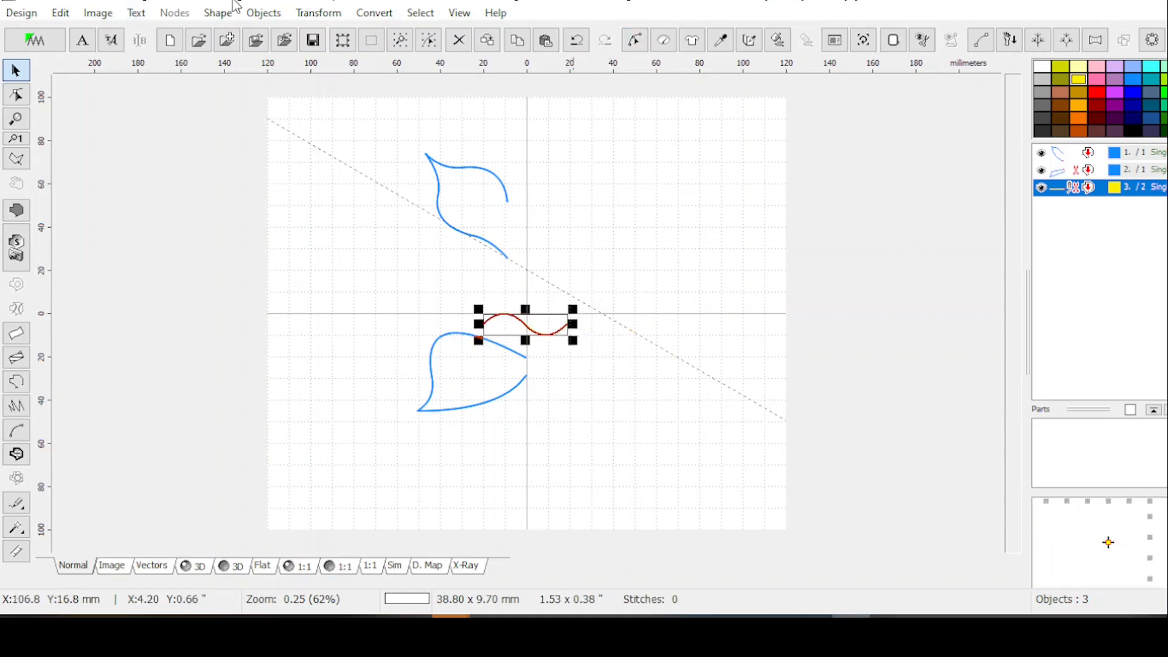
left_click(319, 12)
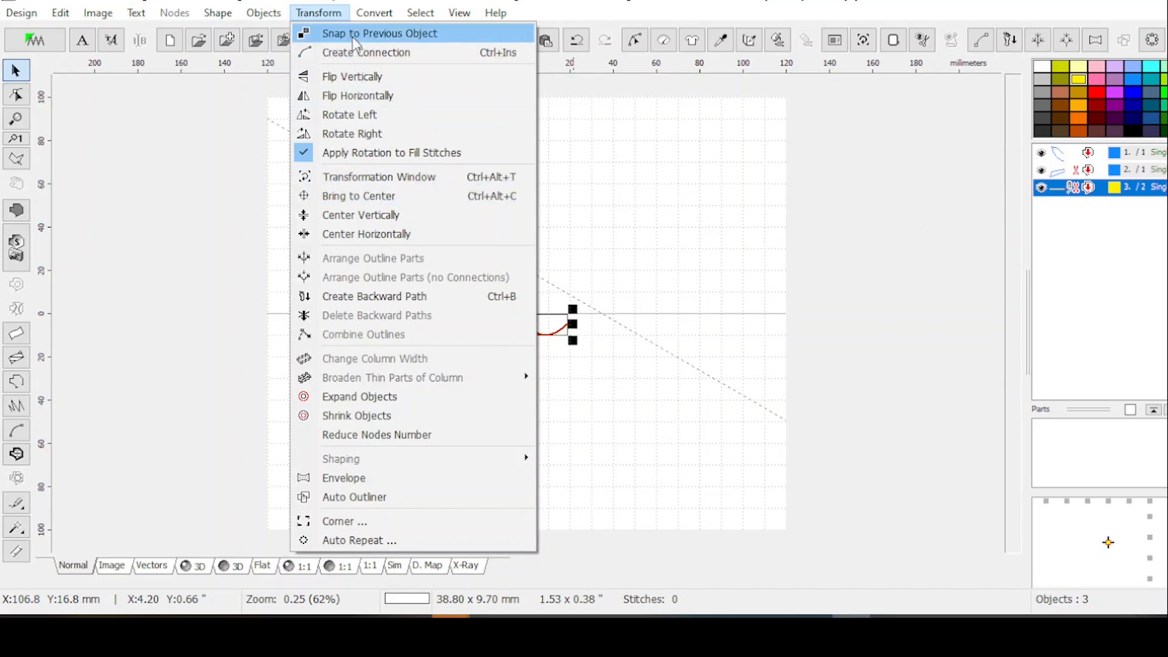
left_click(664, 250)
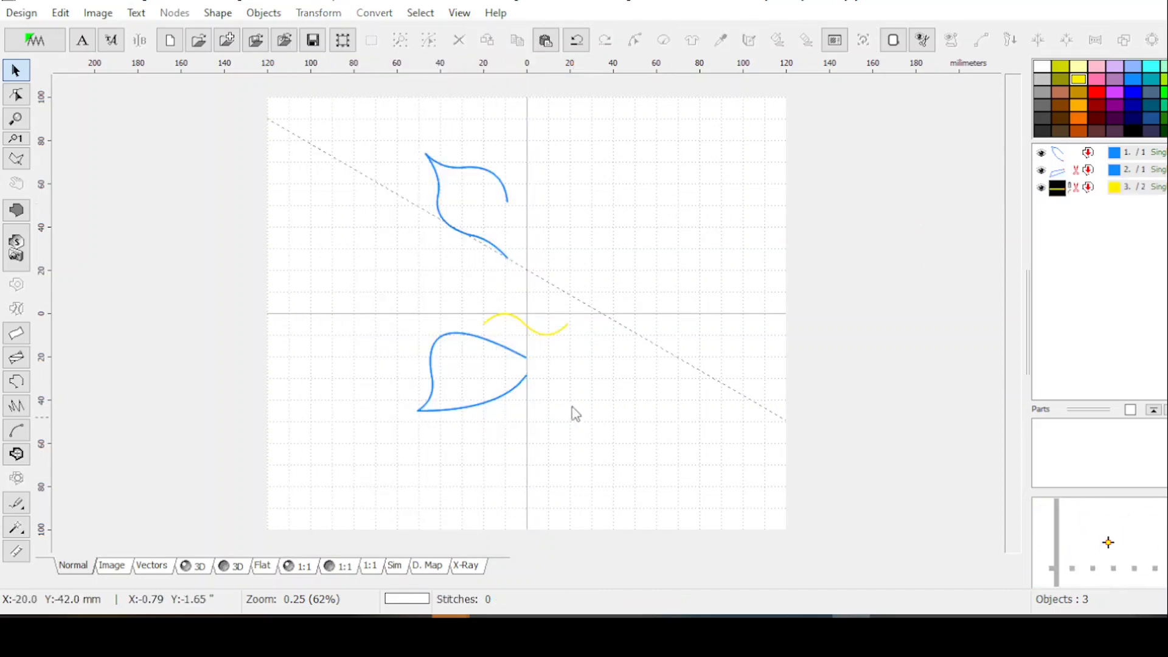
Step: Recolour the wave outline green and move it before the lower wing in the object order
left_click(1079, 186)
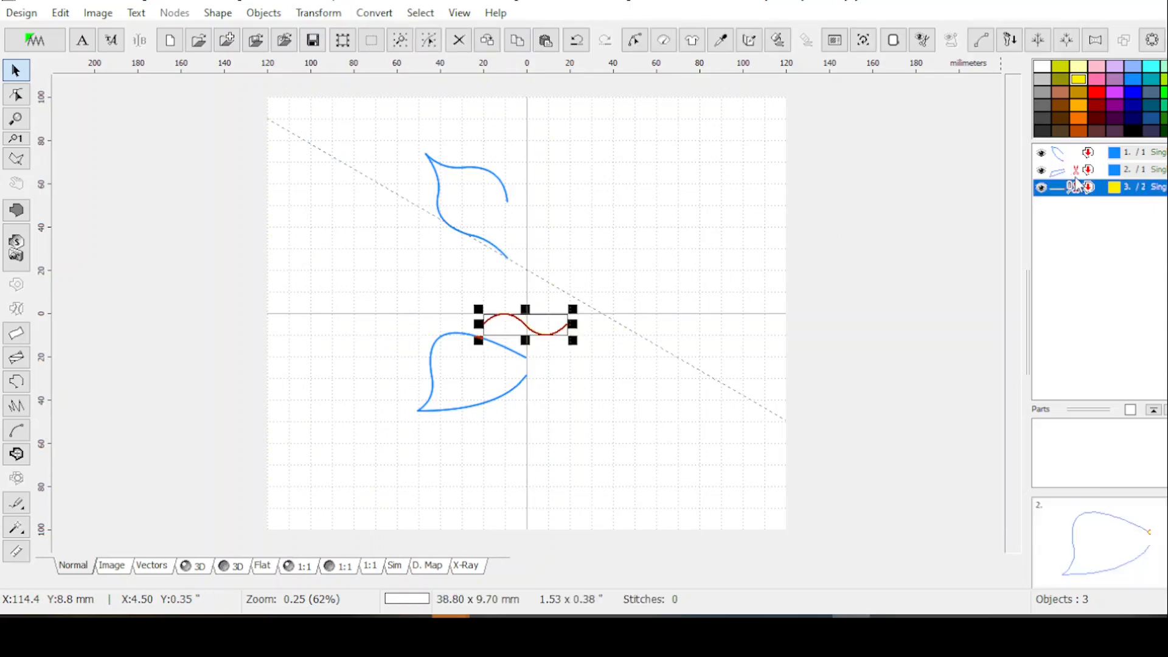
left_click(1075, 172)
left_click(1078, 187)
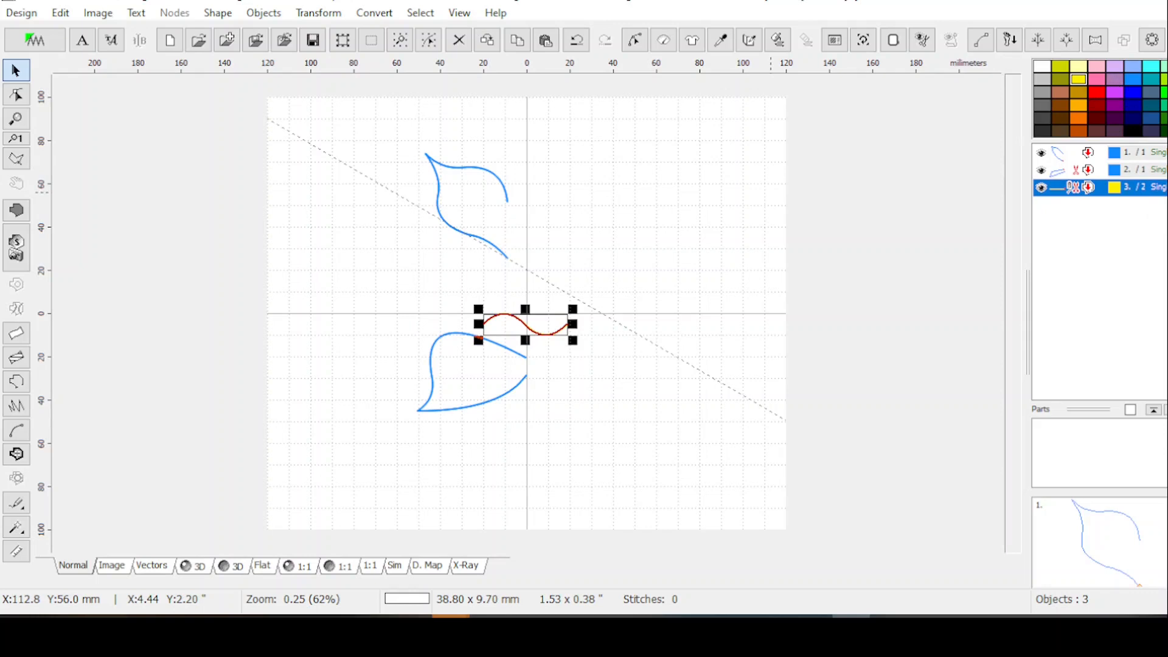
left_click_drag(1064, 194, 1064, 172)
left_click(1072, 188)
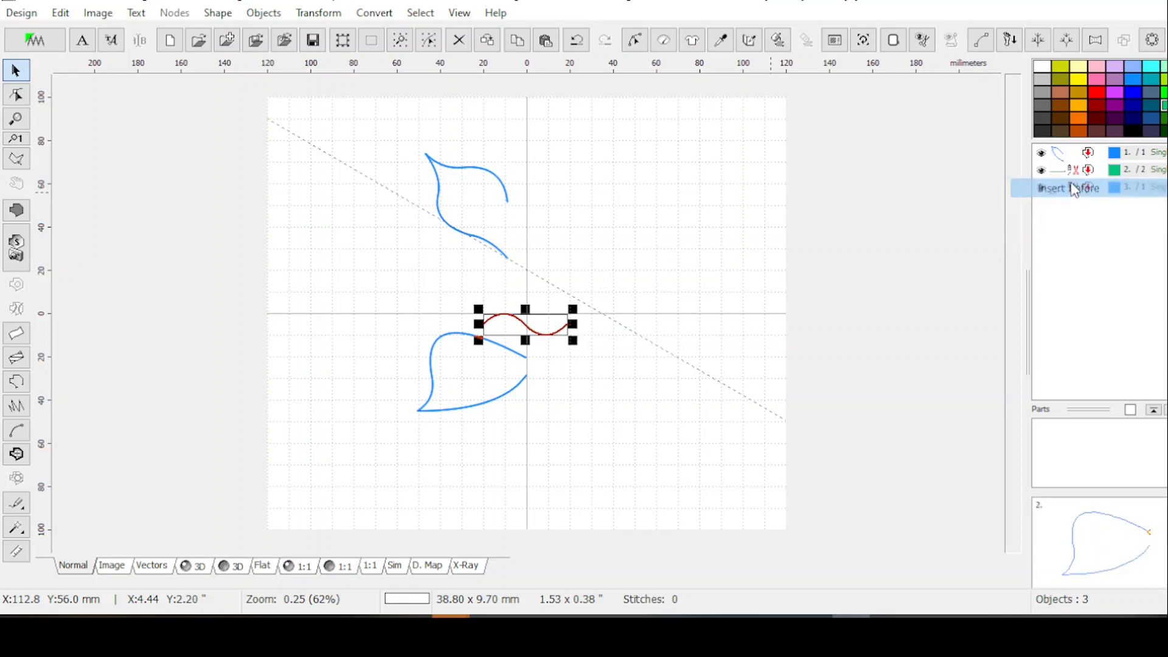
left_click(1074, 177)
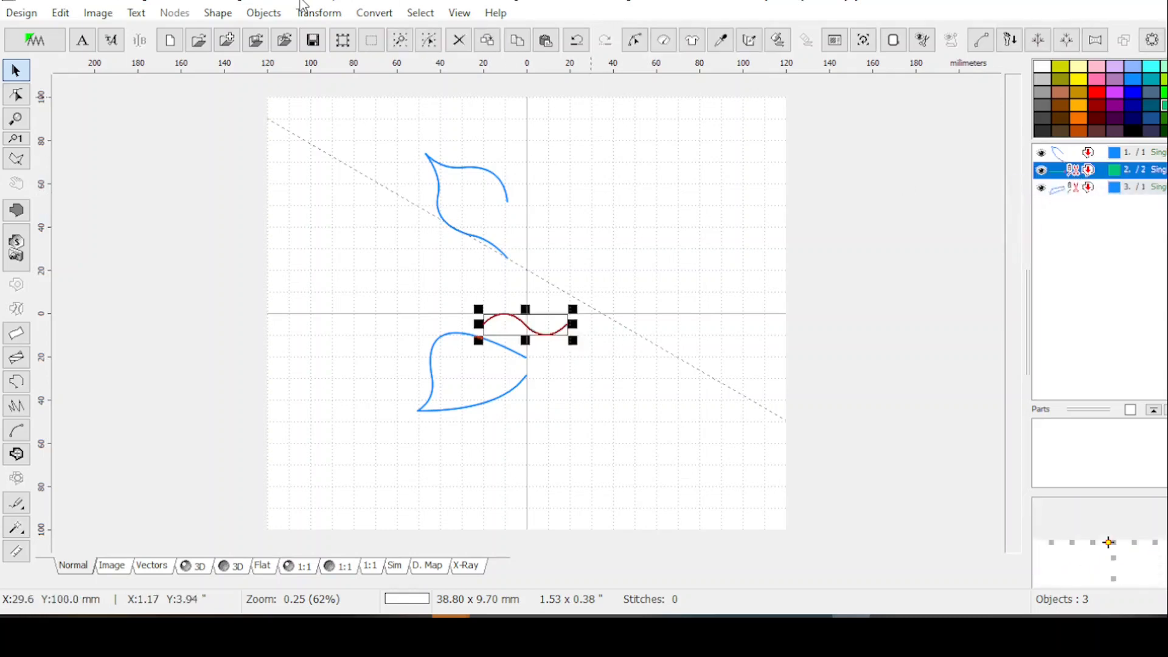
Step: Snap the wave outline to the end of the upper wing outline, and erase the guide lines
left_click(318, 13)
left_click(353, 32)
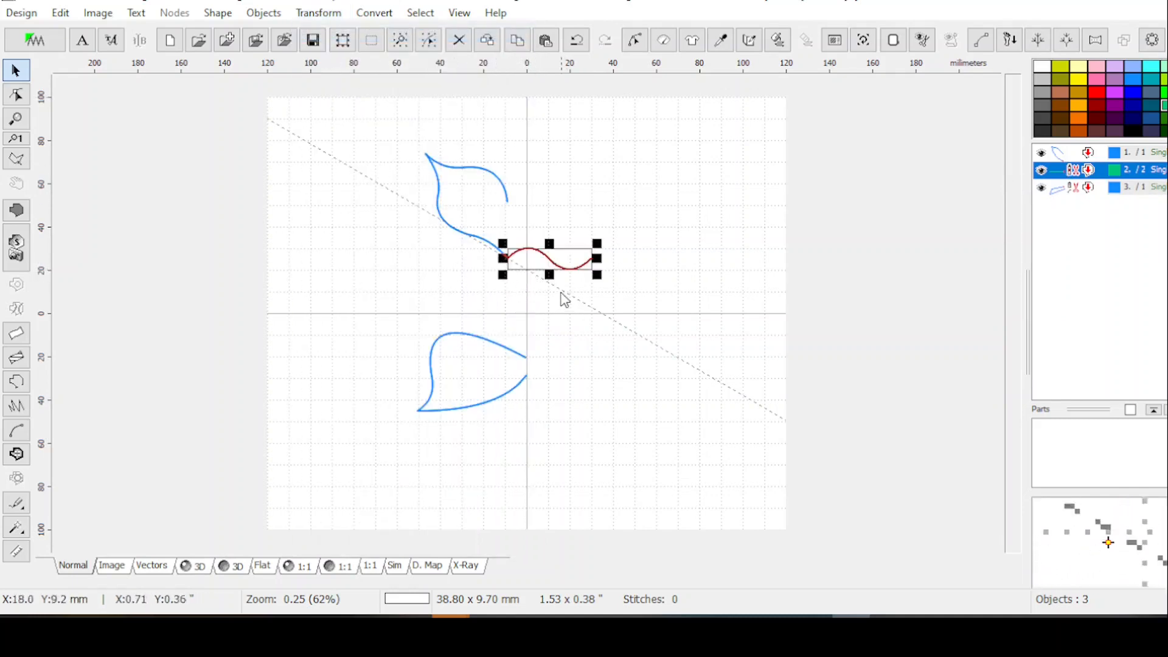
left_click(593, 337)
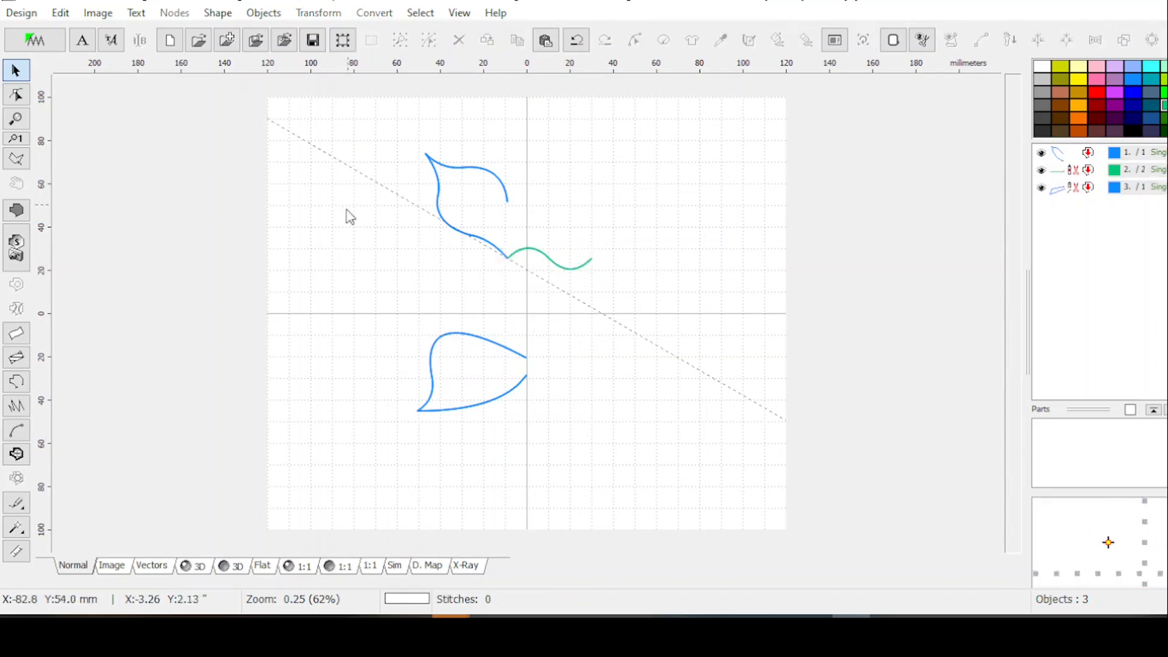
left_click(61, 13)
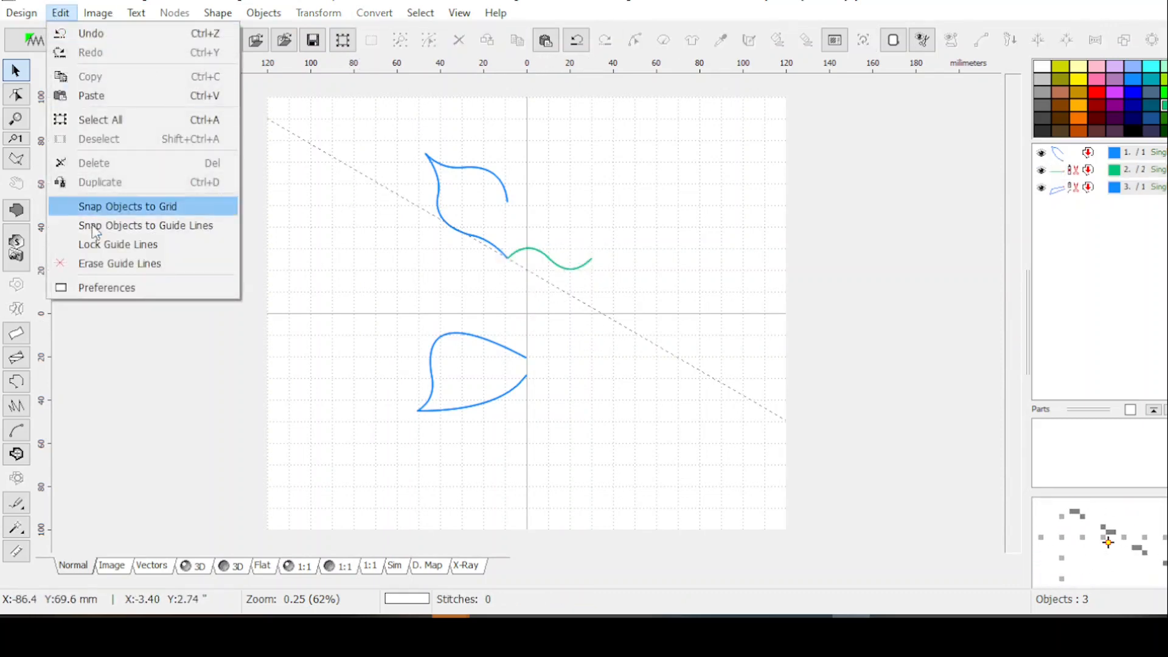
left_click(105, 264)
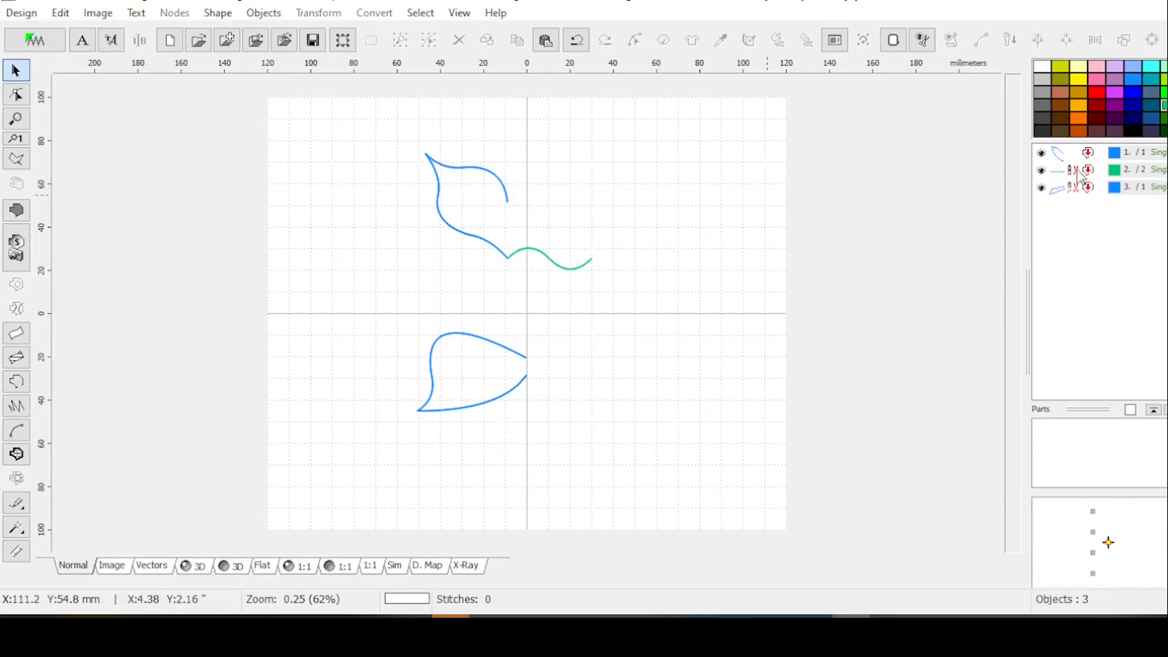
Step: Shorten the upper wing outline by deleting its free upper end back to the node at the top edge
left_click(1086, 153)
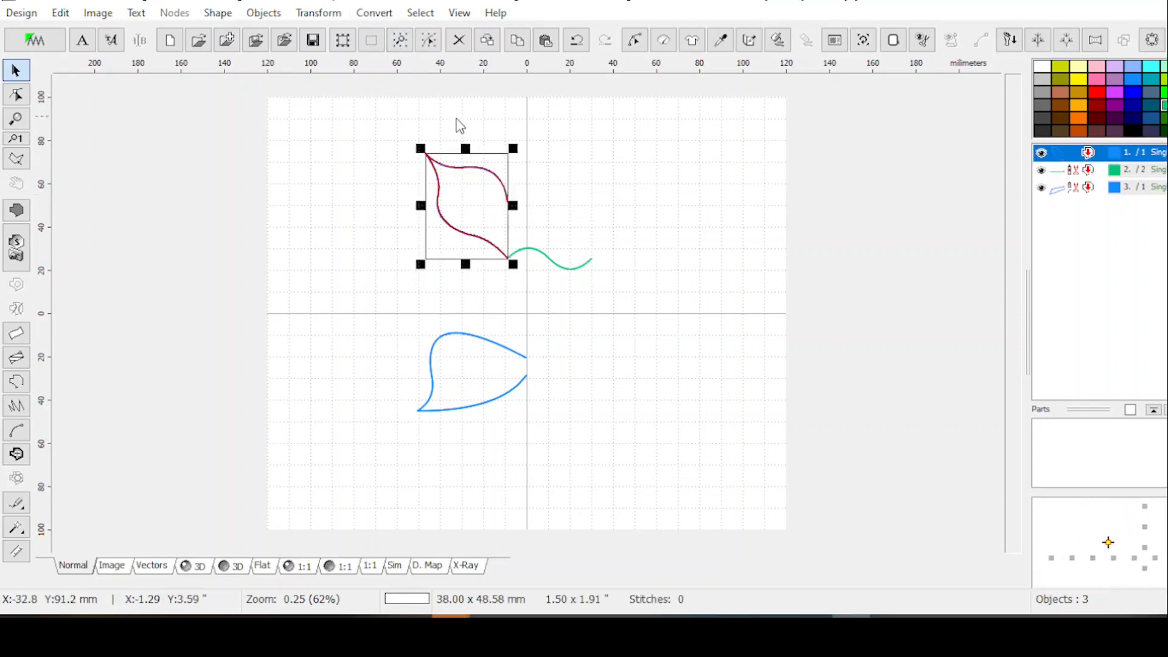
left_click(635, 40)
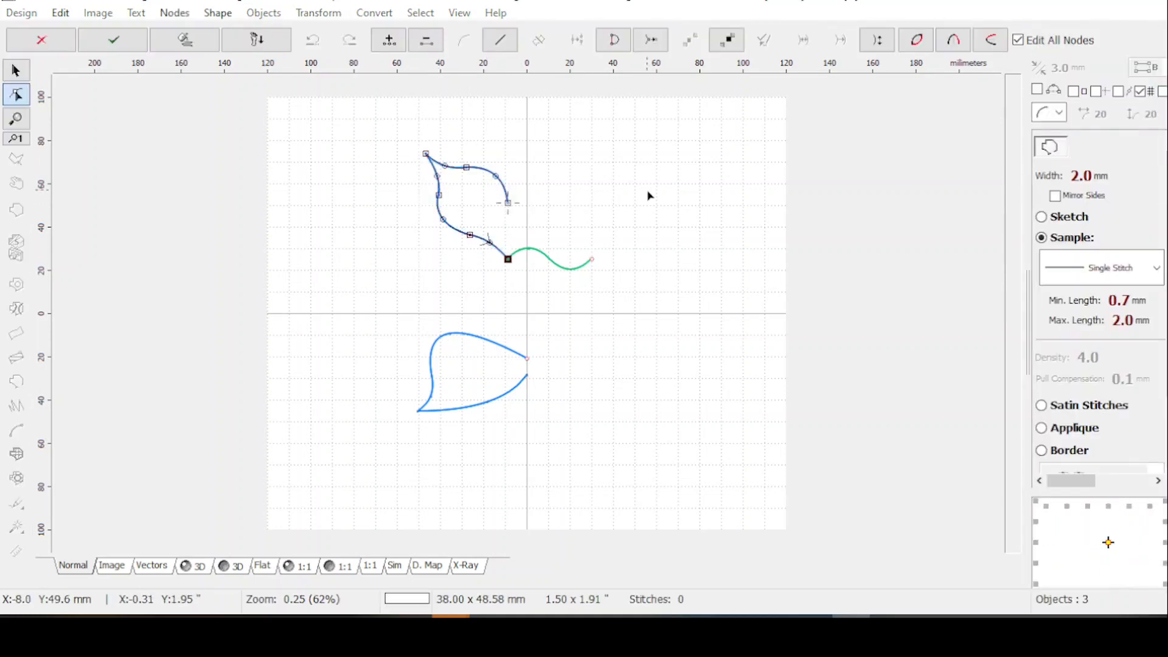
left_click(508, 203)
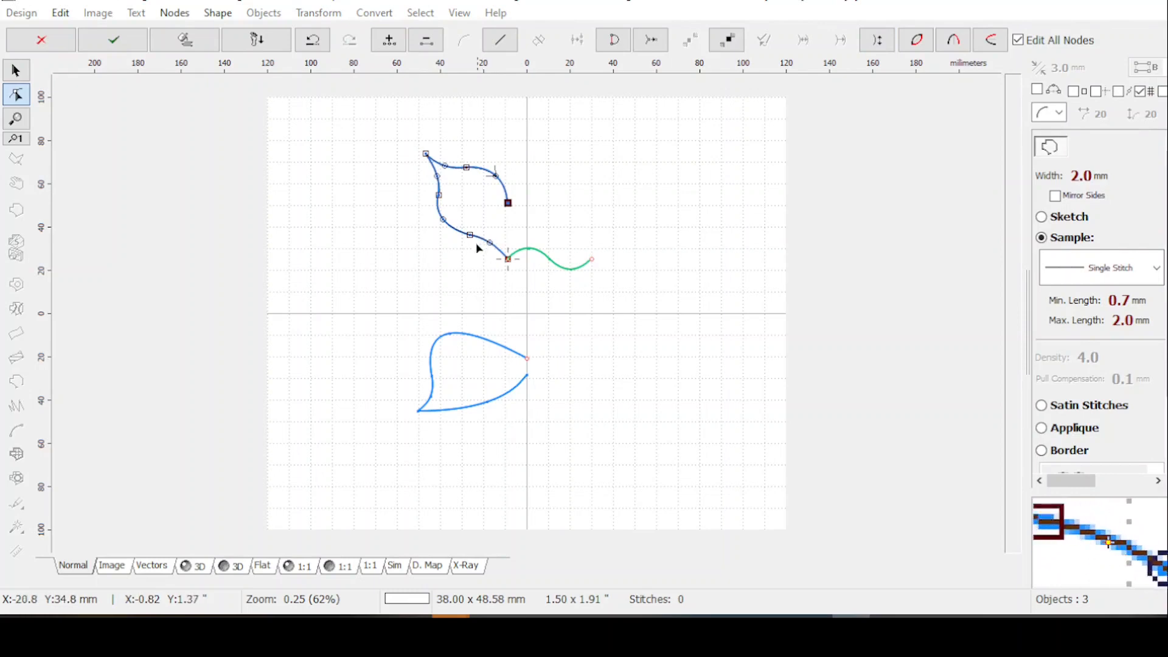
key("Delete")
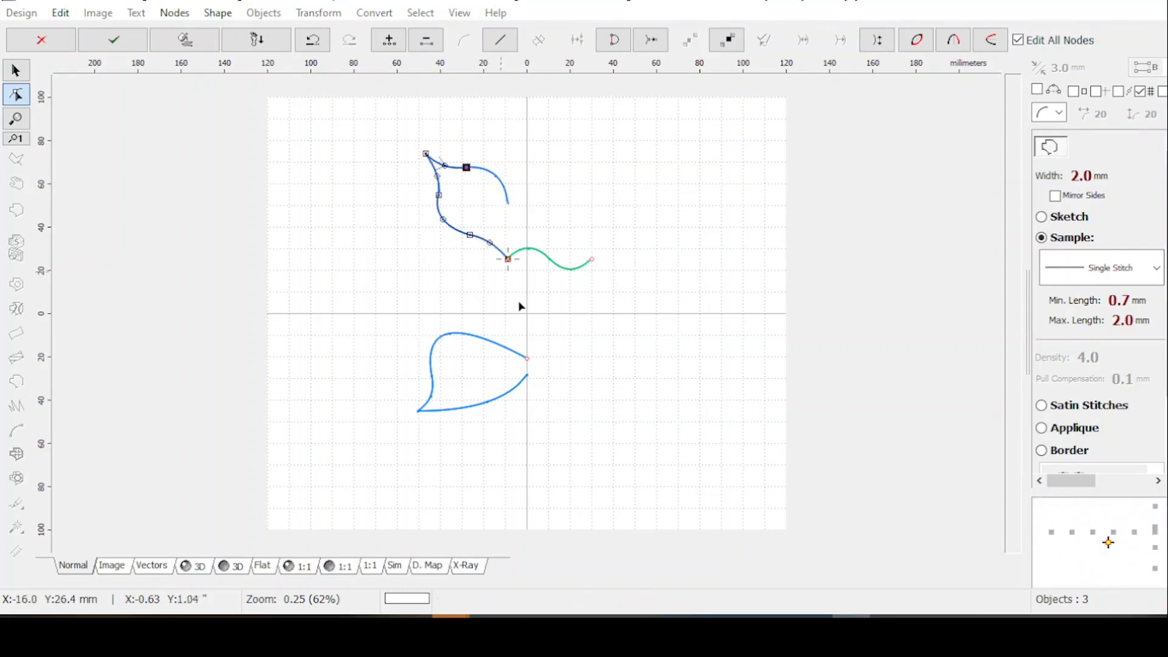
key("Return")
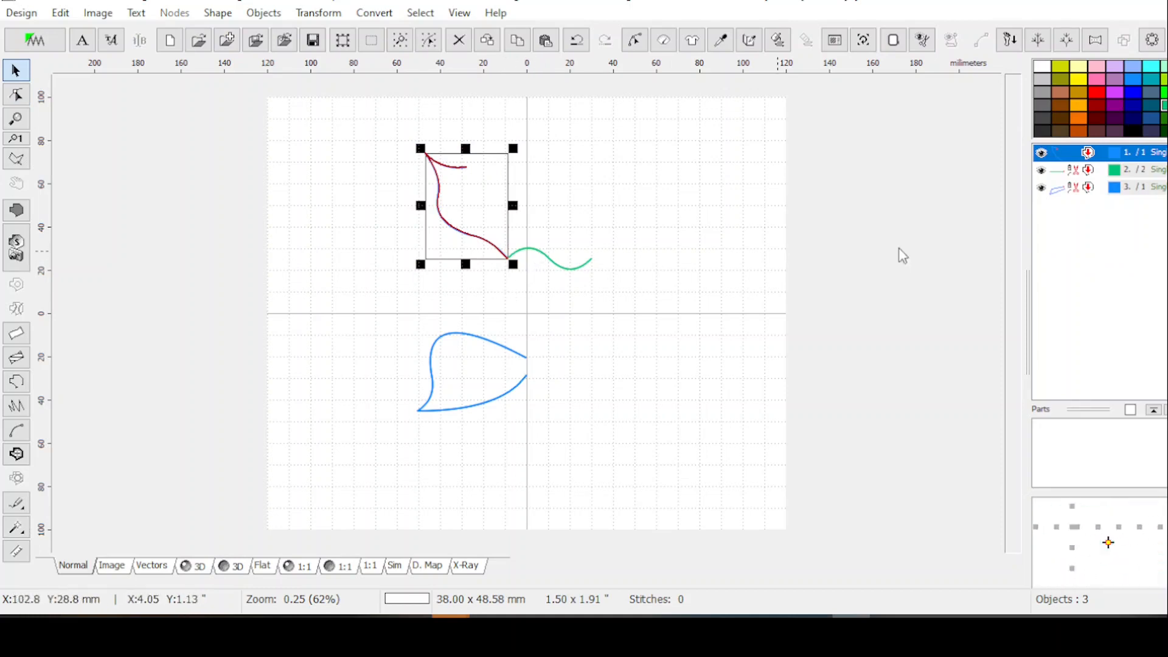
Step: Recolour the upper wing and wave outlines green, and rotate both together a quarter turn to the right
left_click(1102, 171, "ctrl")
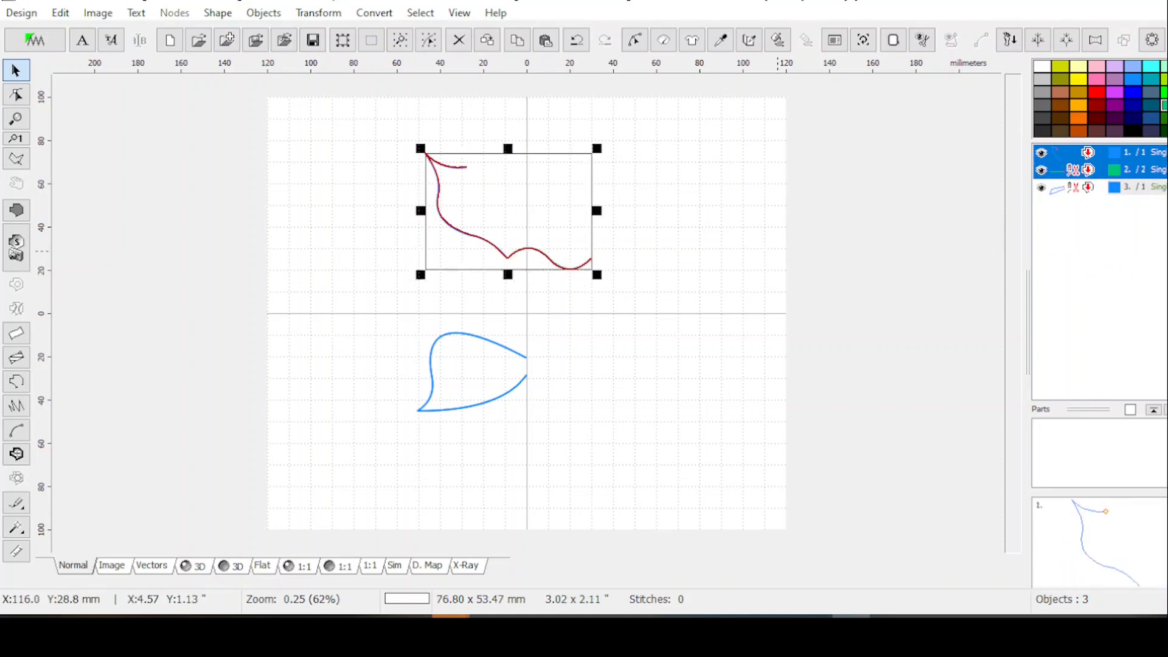
left_click(1164, 106)
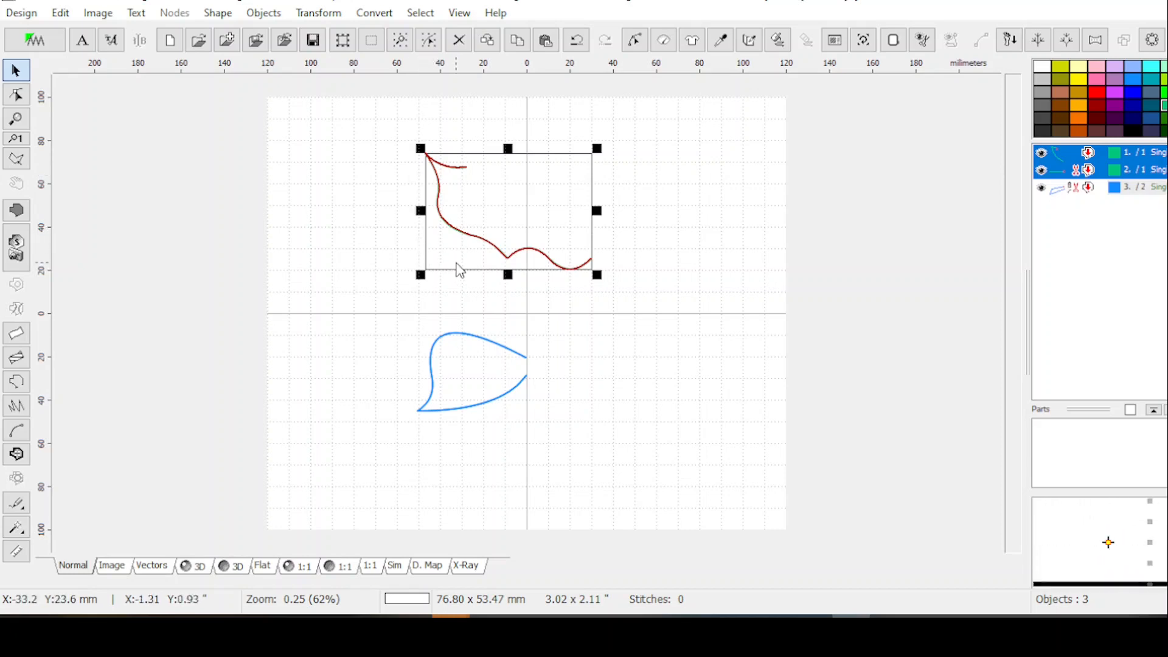
left_click(318, 13)
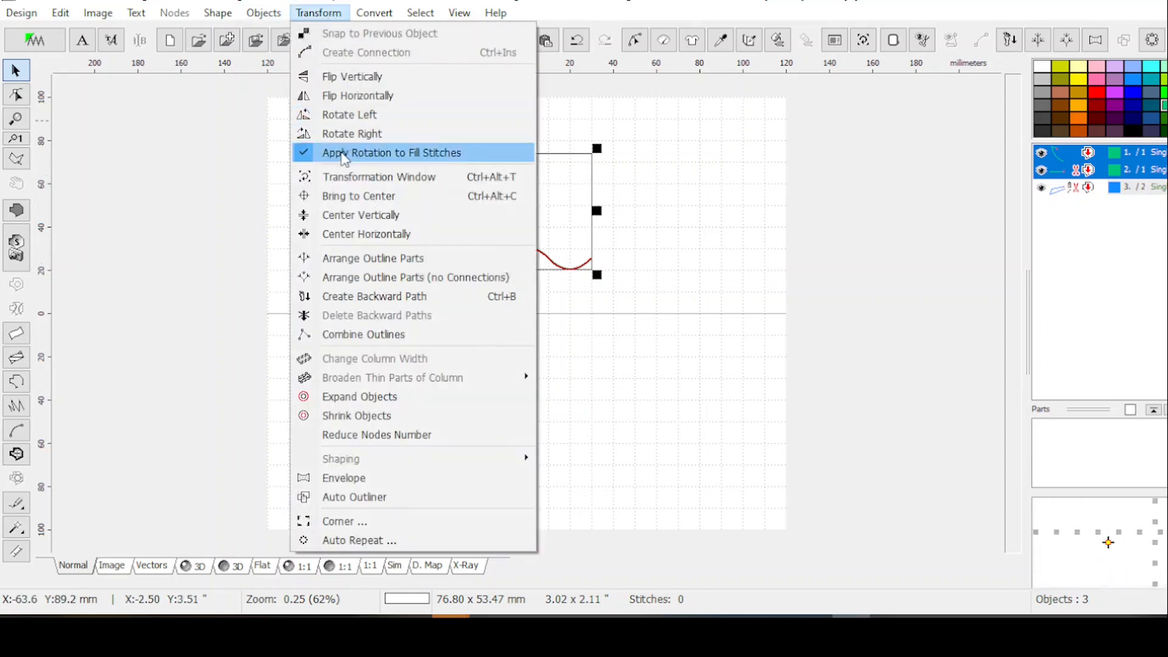
left_click(343, 136)
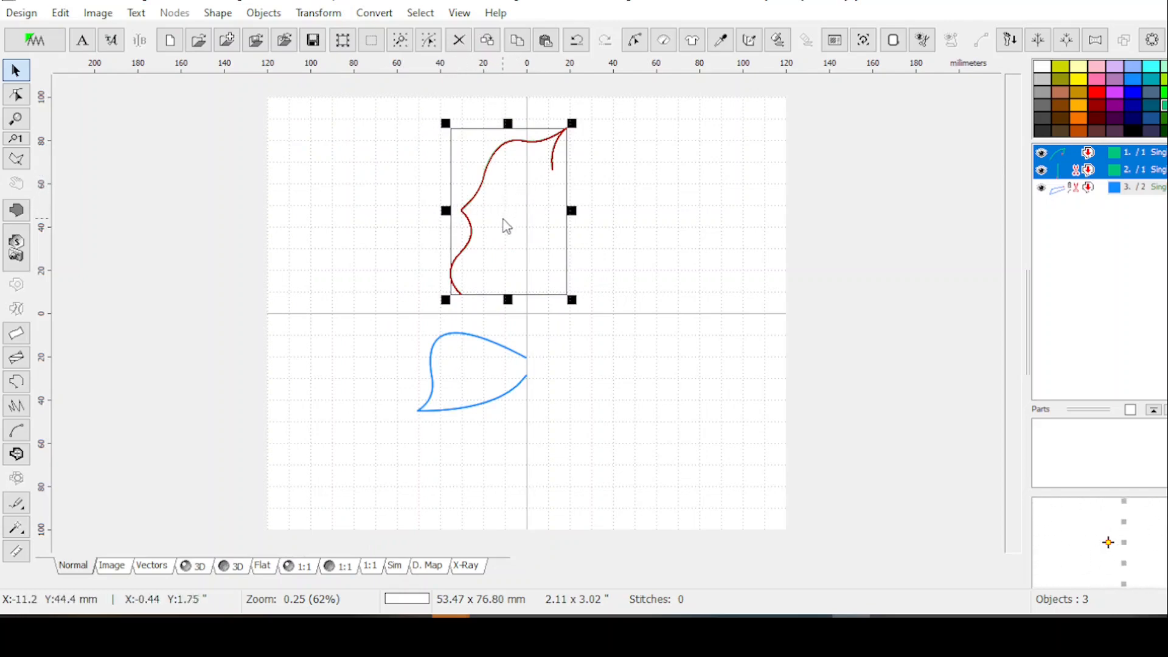
Step: Squash the two green outlines to a height of about 47.5 mm and place them left of the vertical centre axis, above the horizontal axis
left_click_drag(516, 216, 489, 220)
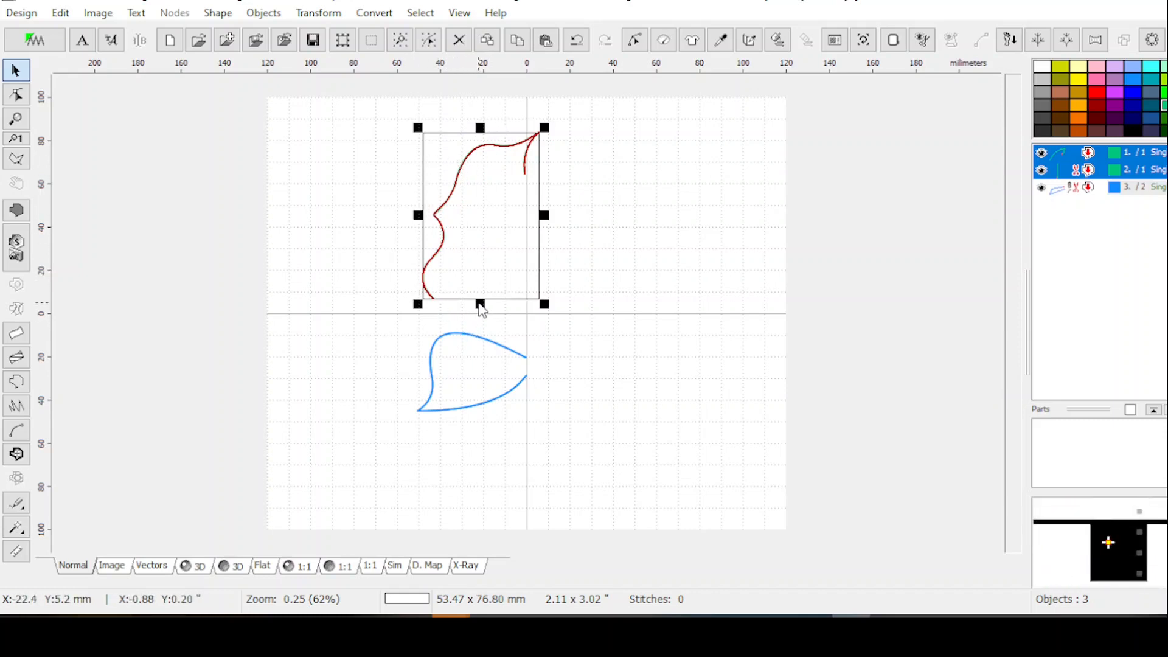
left_click_drag(479, 304, 480, 241)
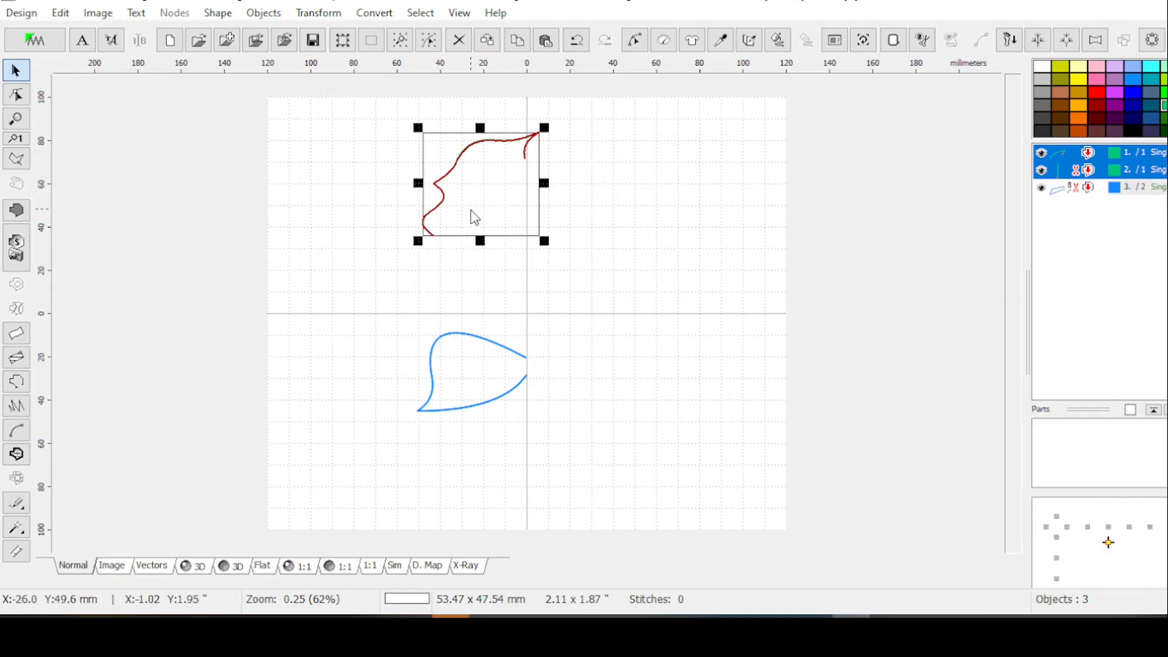
left_click_drag(491, 198, 451, 260)
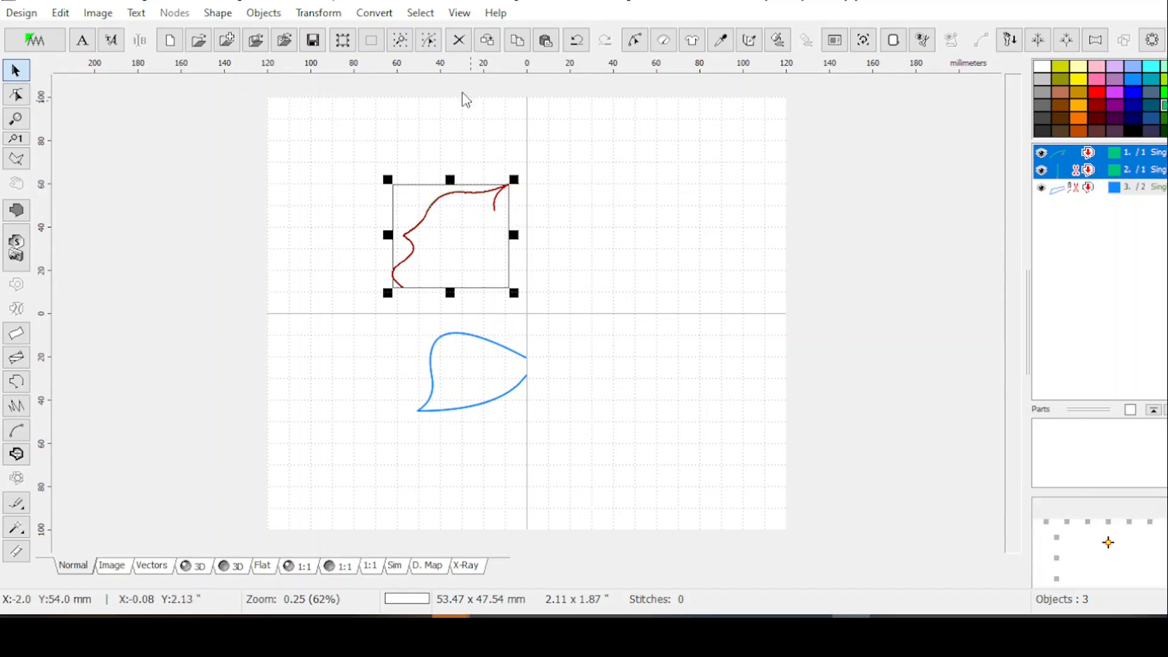
Step: Try to snap the wave outline's start node to the end of the upper wing outline
left_click(635, 40)
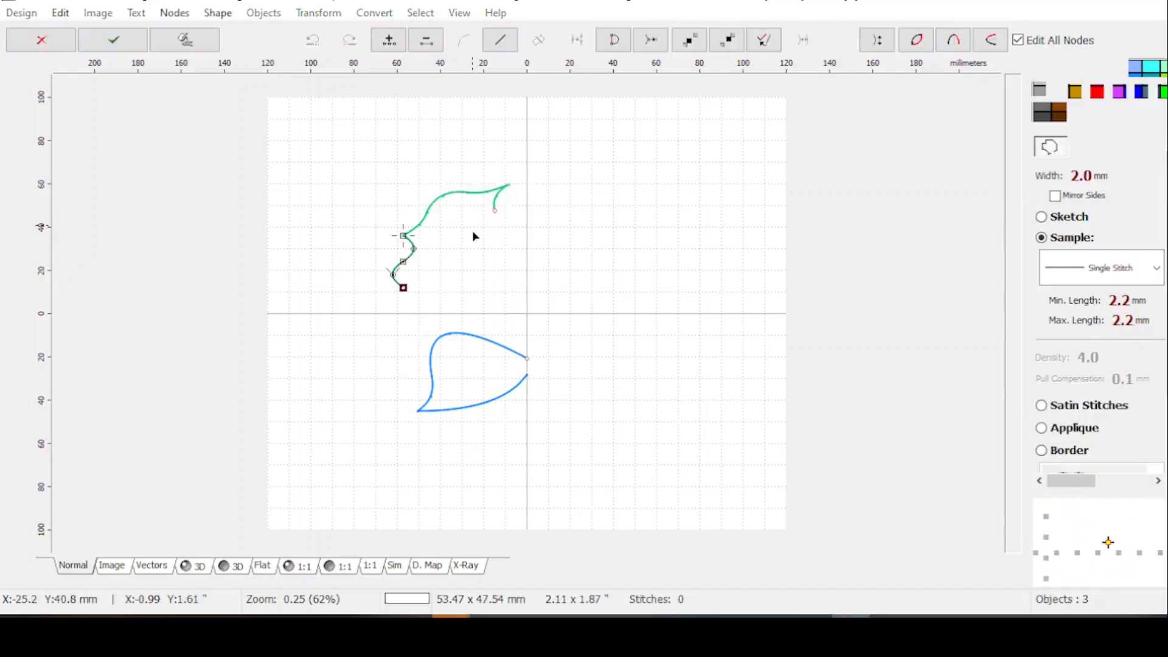
left_click(1072, 163)
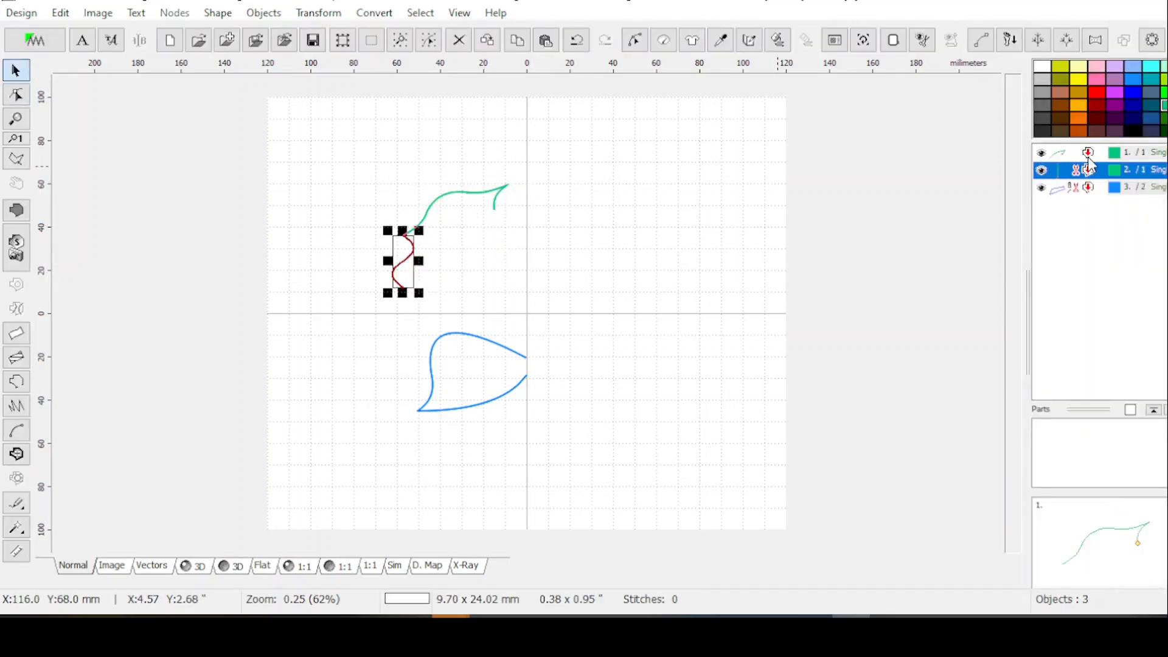
left_click(1088, 155, "shift")
left_click(1073, 176)
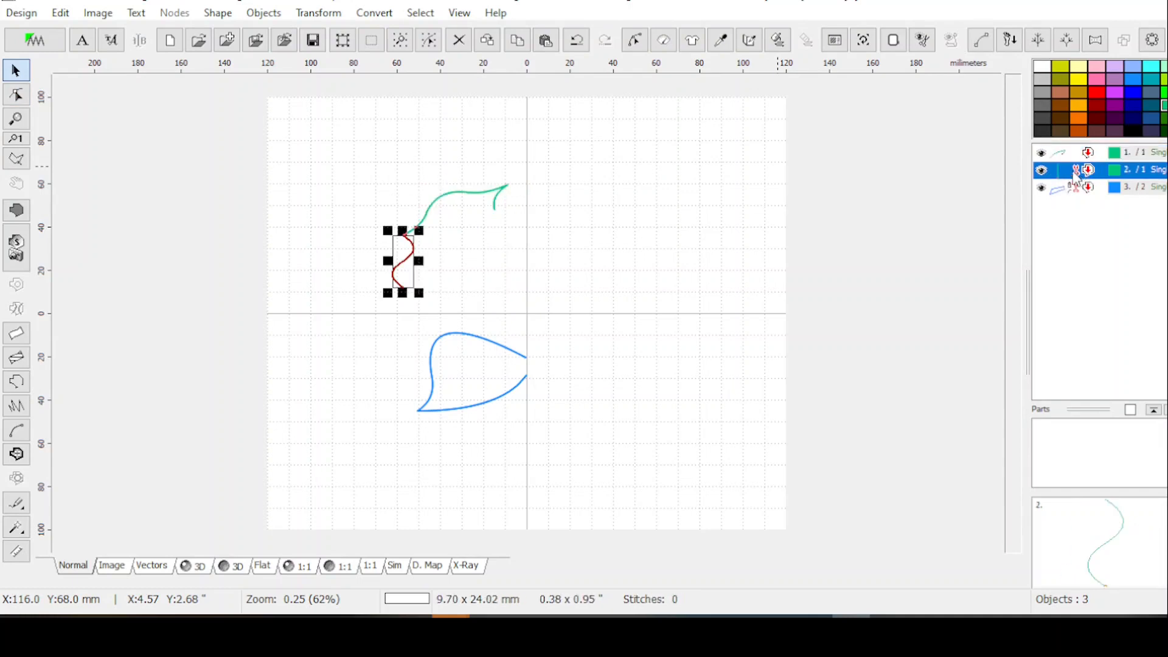
left_click(633, 39)
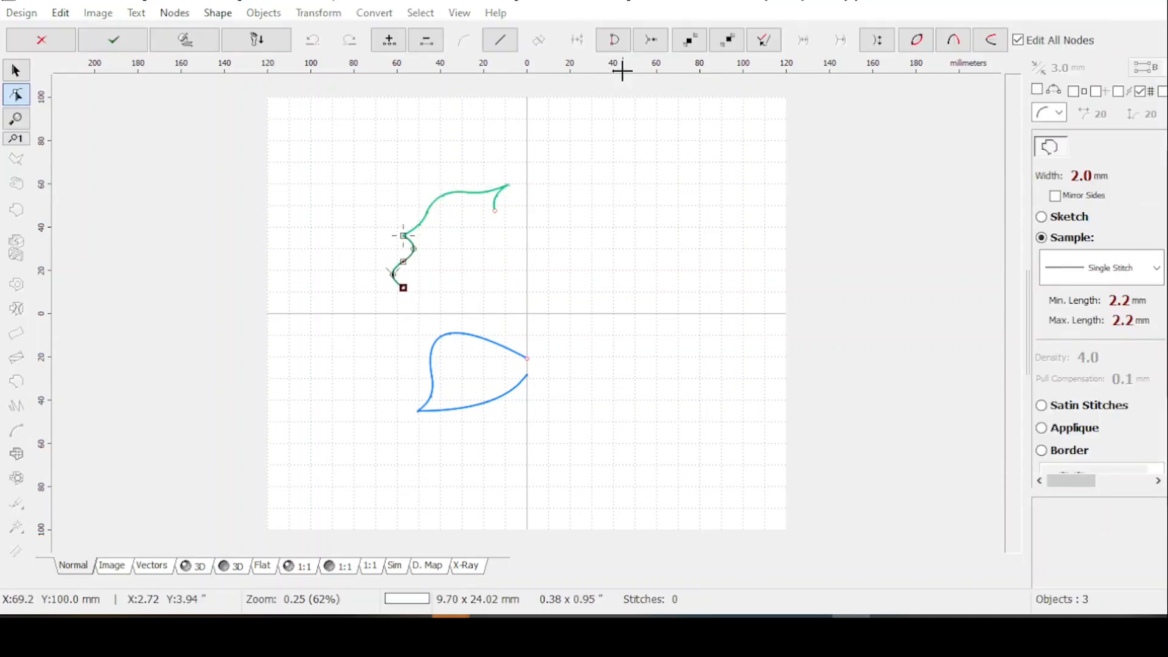
left_click(689, 40)
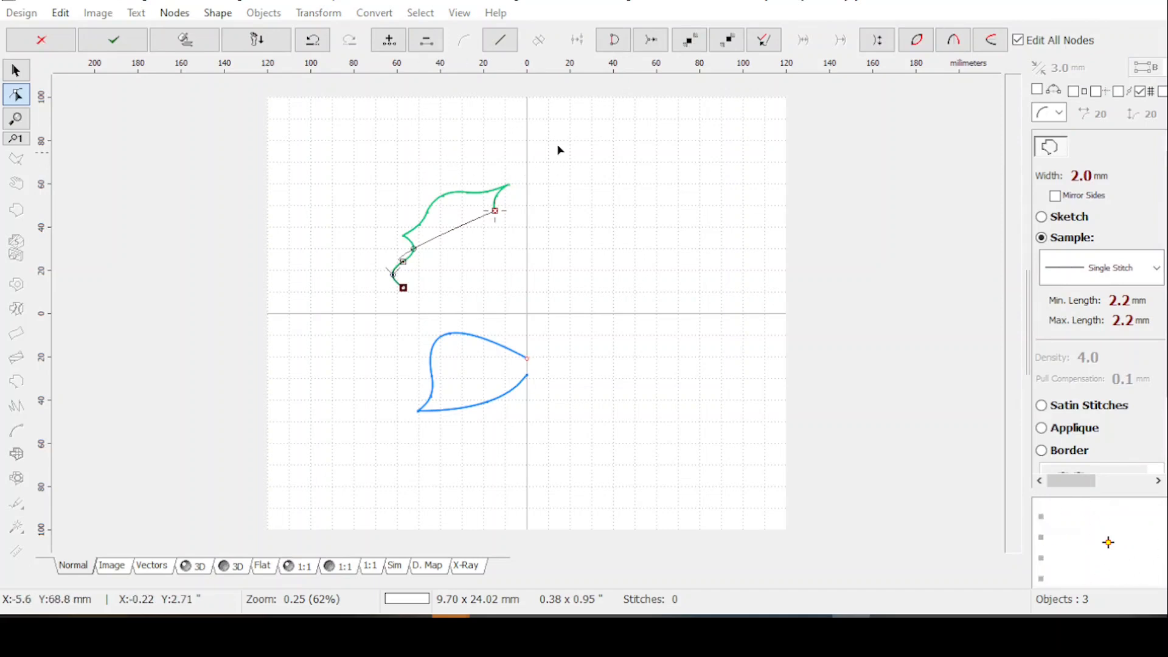
key("ctrl+z")
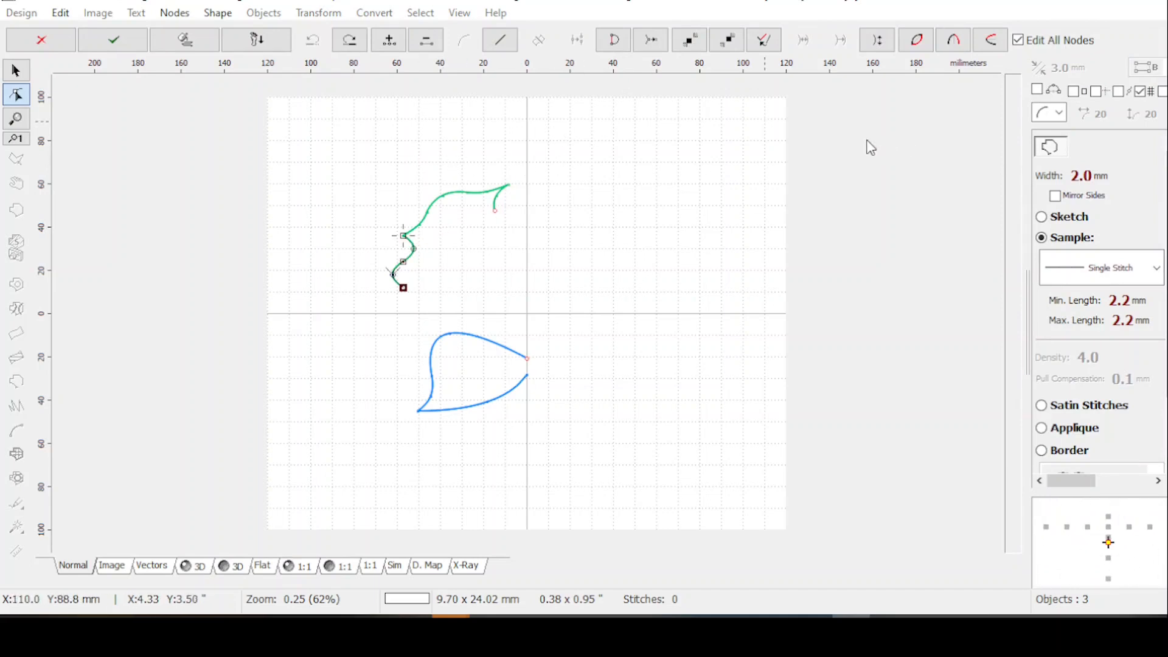
Step: Reverse the direction of the upper wing outline so it ends at the node shared with the wave
left_click(1075, 157)
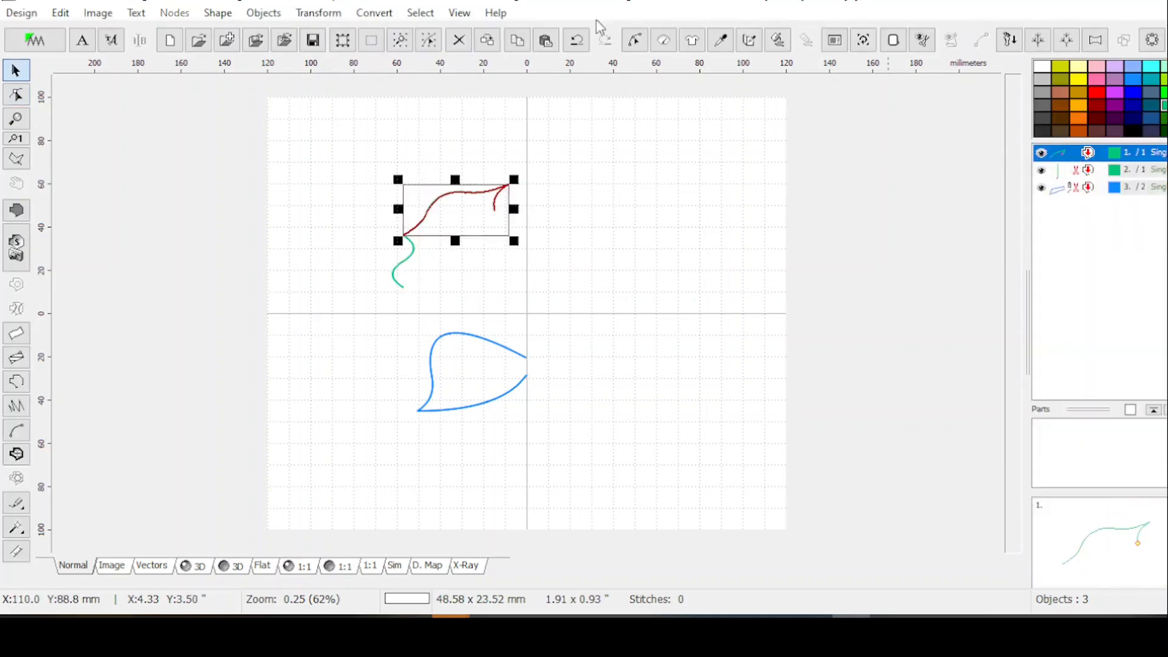
left_click(634, 40)
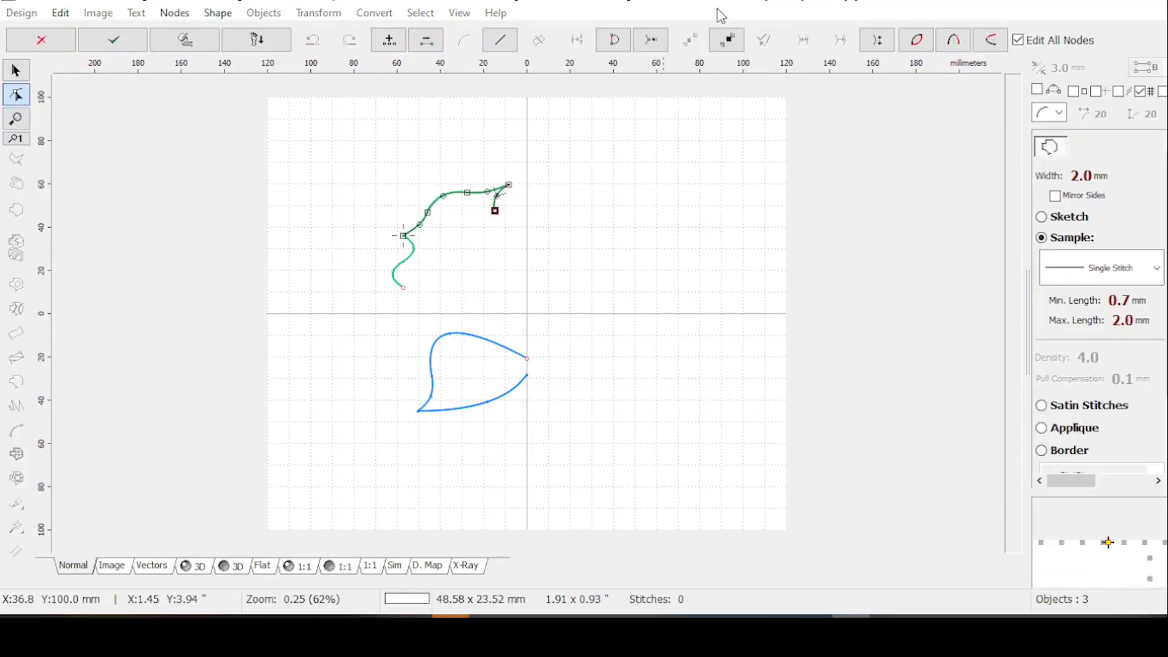
left_click(873, 45)
key("Return")
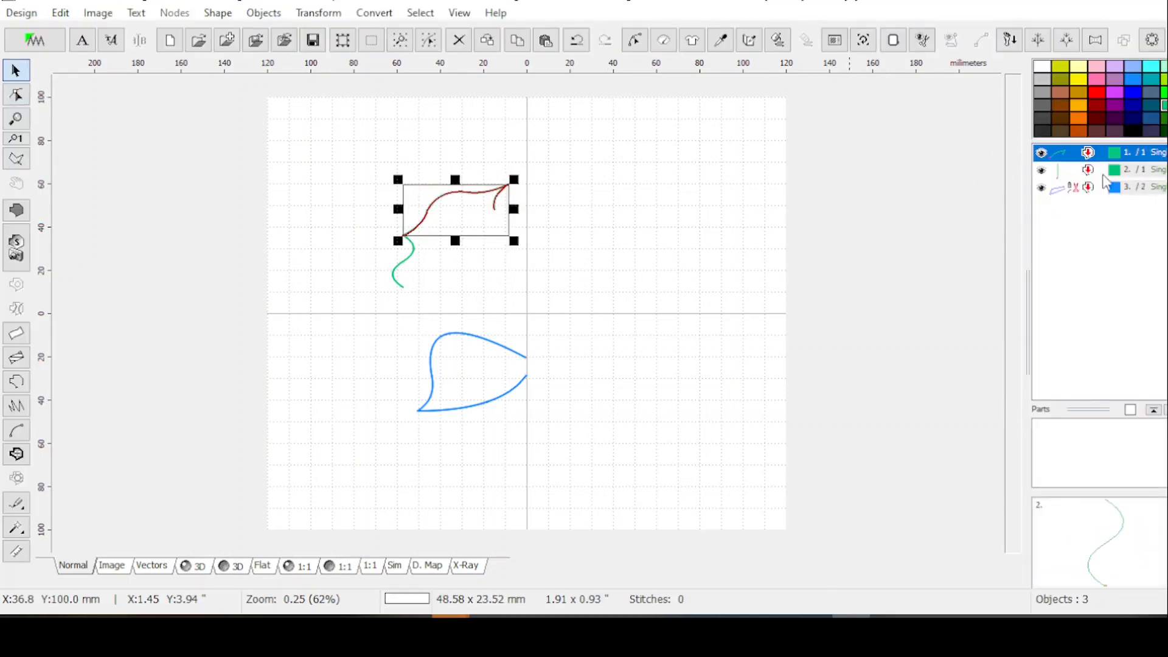
Step: Snap the wave outline's start node to the end of the reversed wing outline
left_click(1088, 169, "ctrl")
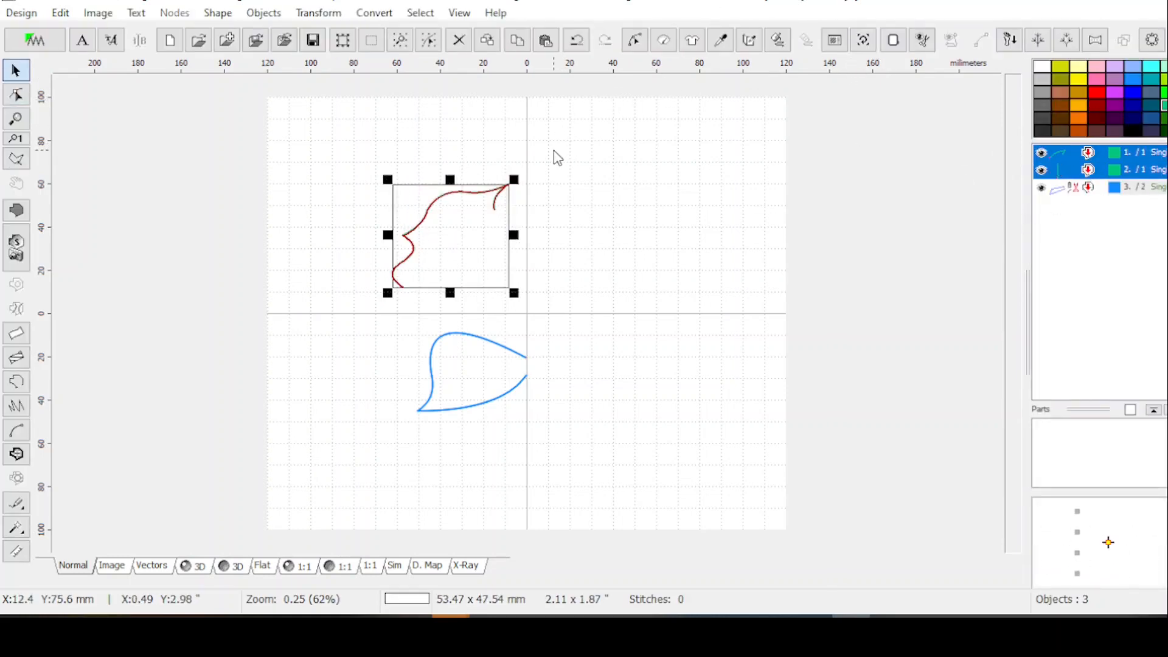
left_click(1088, 171)
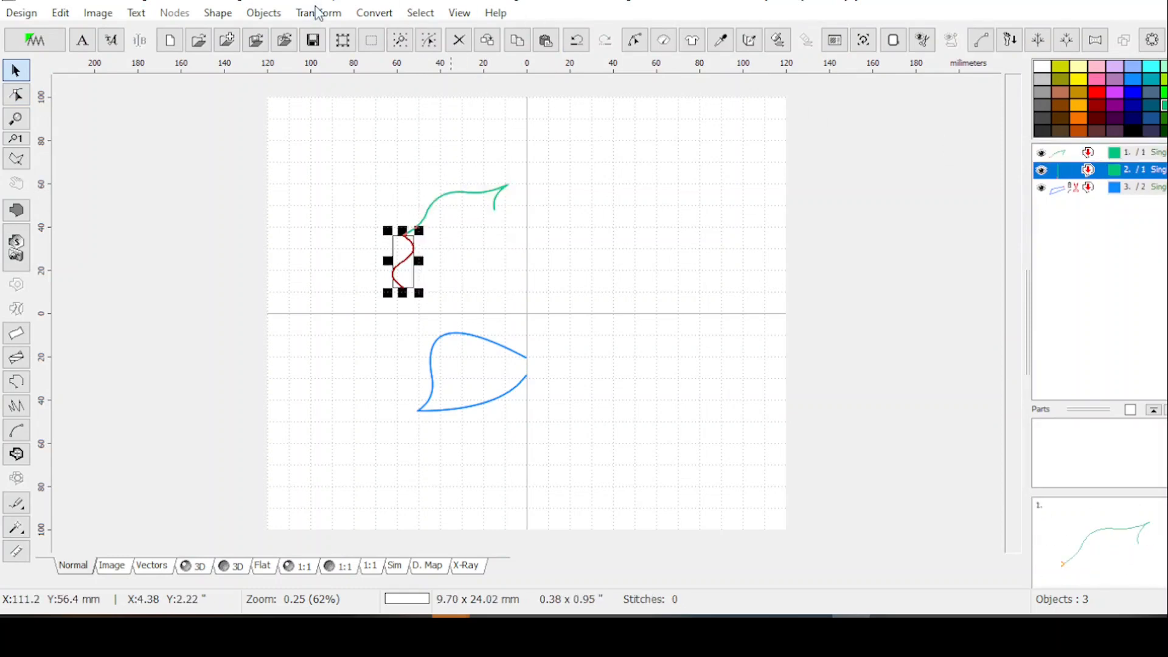
left_click(632, 40)
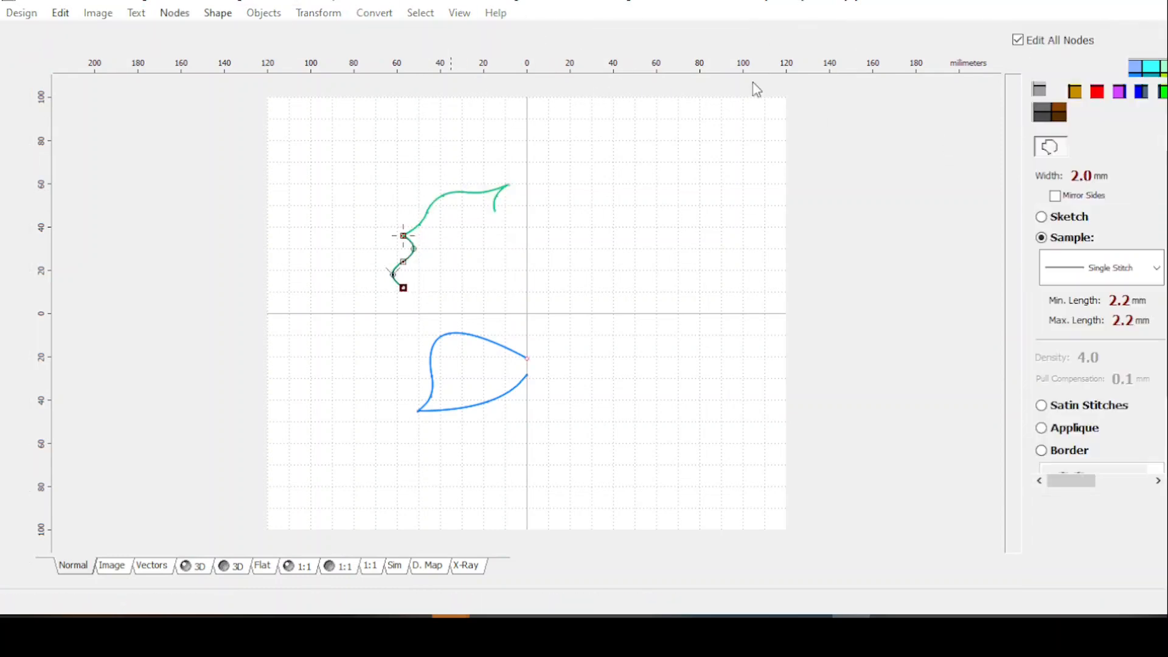
left_click(690, 40)
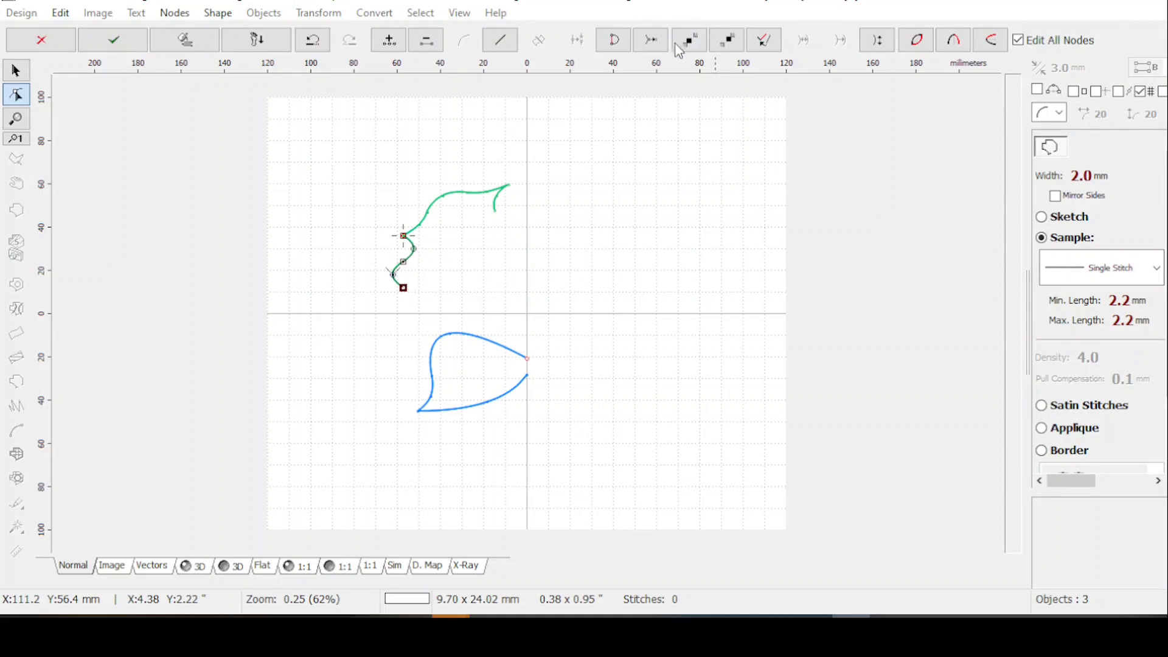
key("Return")
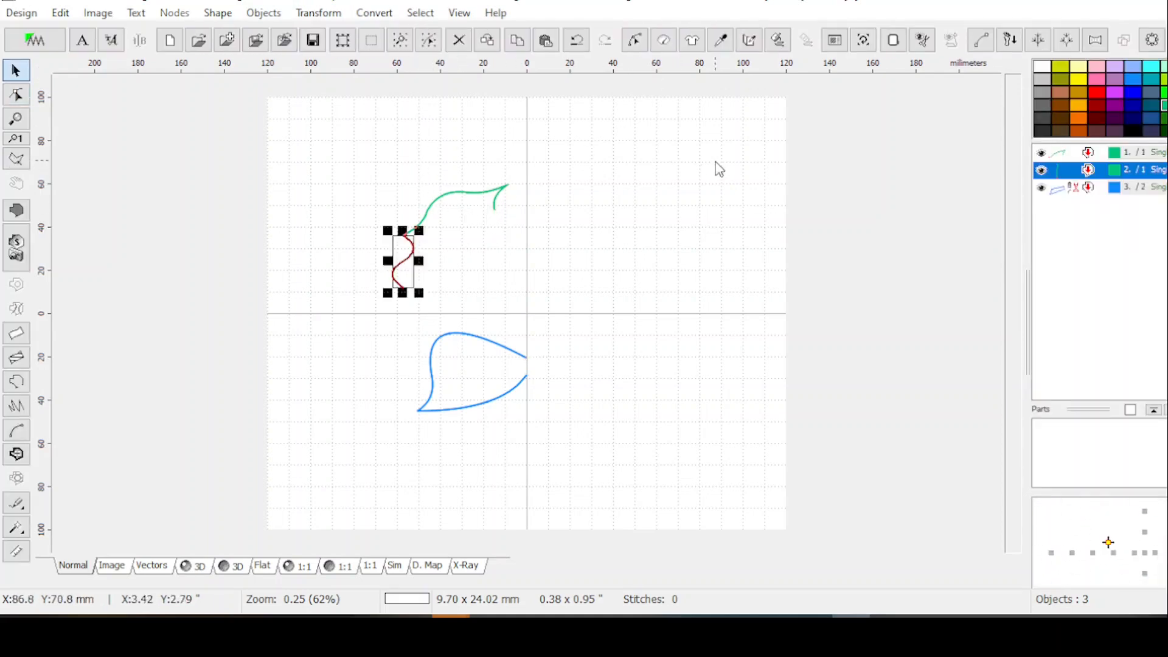
Step: Merge the upper wing and wave outlines into one object with Combine Outlines
left_click(1122, 156, "ctrl")
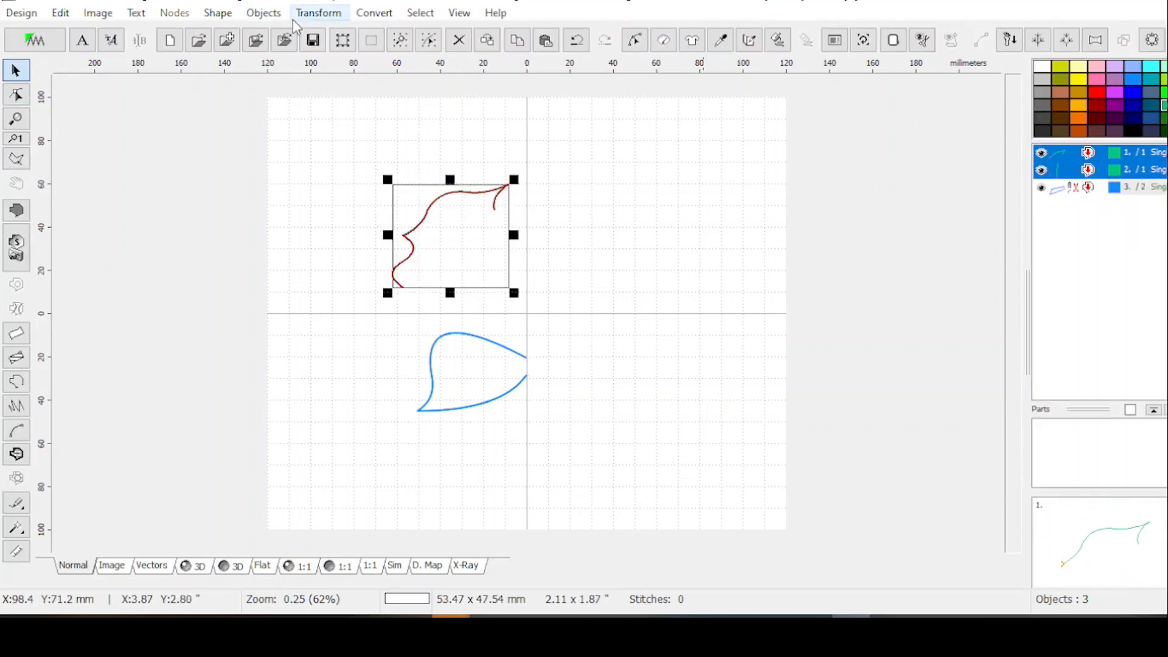
left_click(319, 12)
left_click(357, 339)
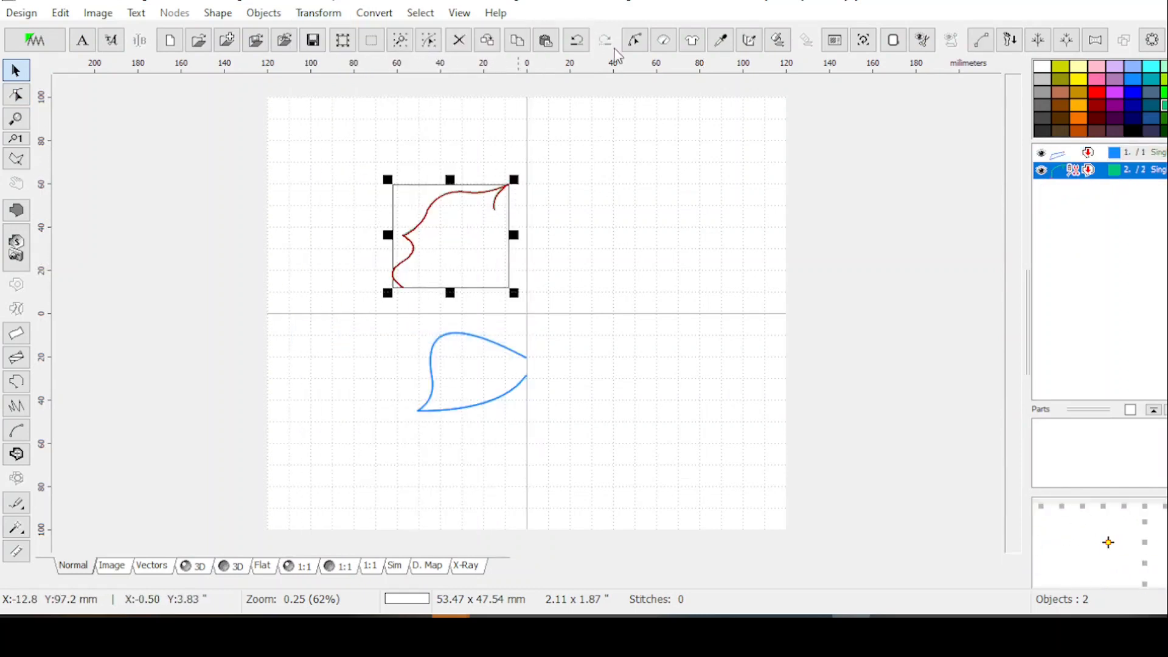
Step: Move the combined outline's free upper end node onto the vertical centre axis and bend its last segment into an inward curve
left_click(635, 40)
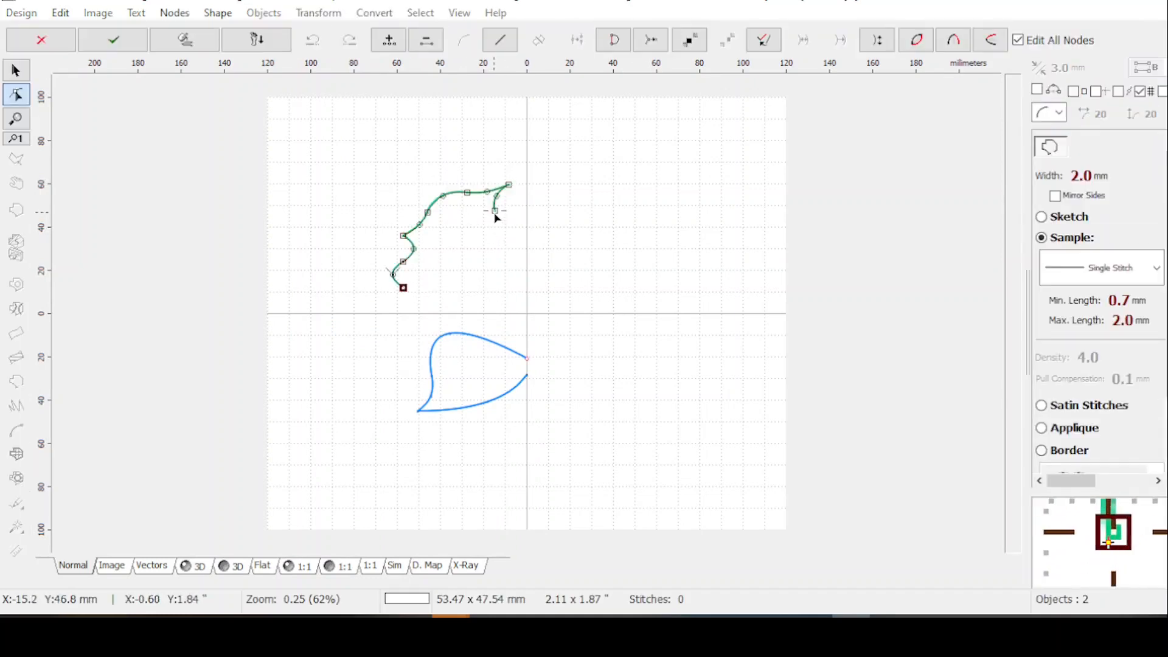
left_click_drag(497, 217, 526, 223)
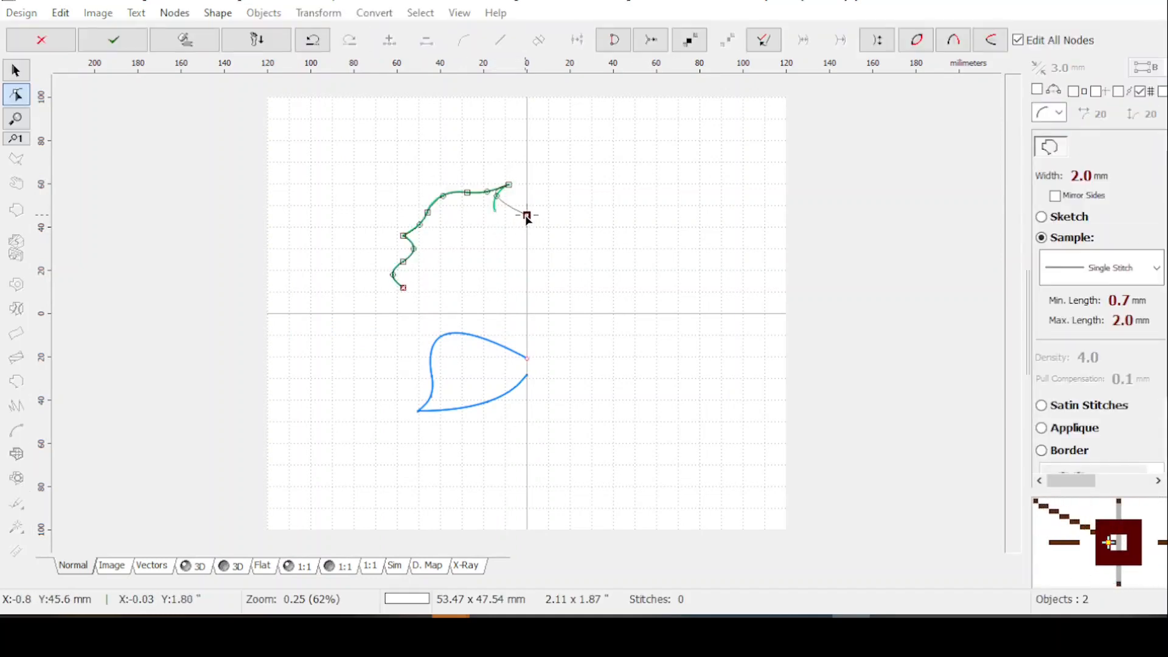
left_click(505, 203)
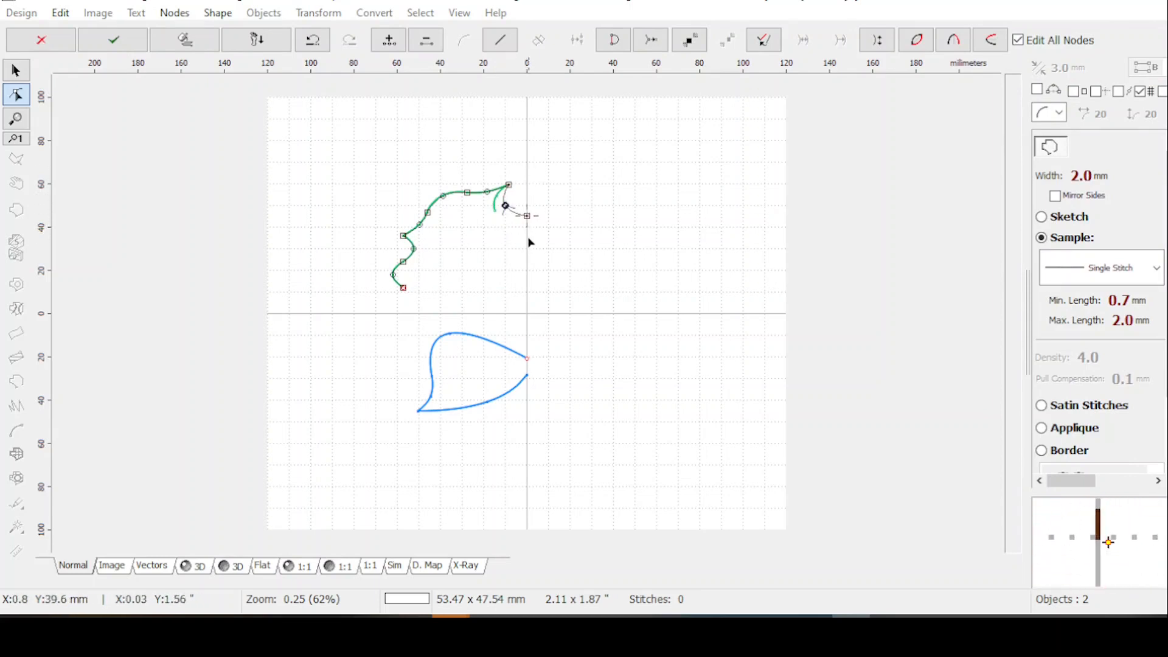
key("Return")
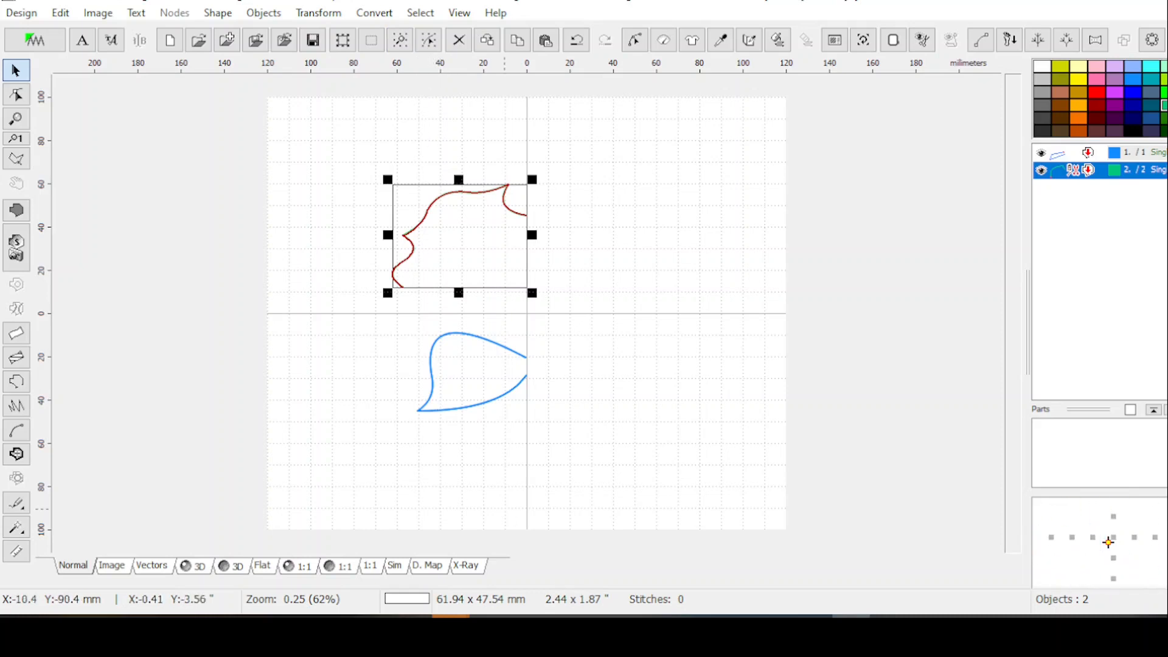
Step: Resize the combined outline to 60 mm wide and 60 mm high, without keeping the aspect ratio
left_click(863, 40)
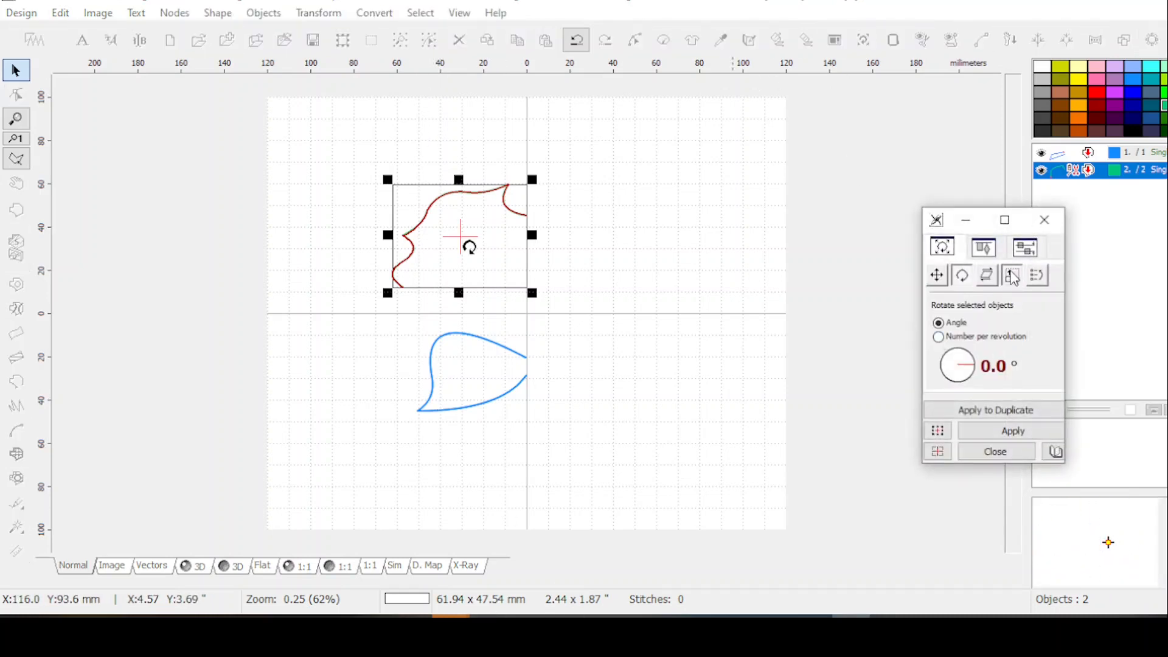
left_click(1012, 277)
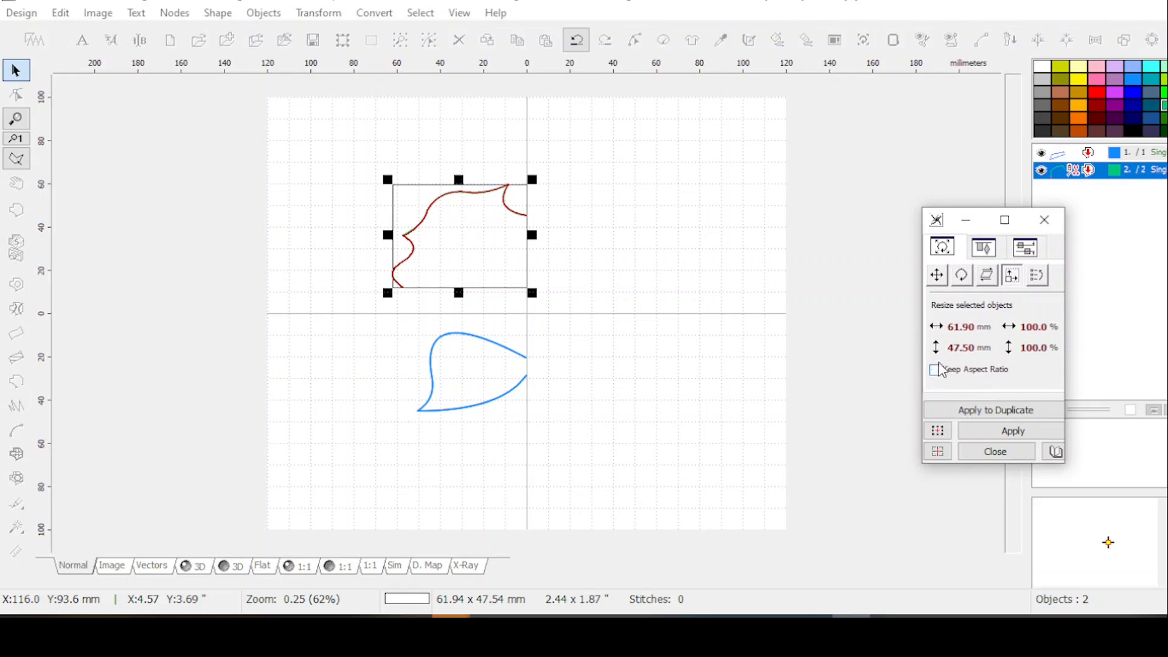
left_click(937, 334)
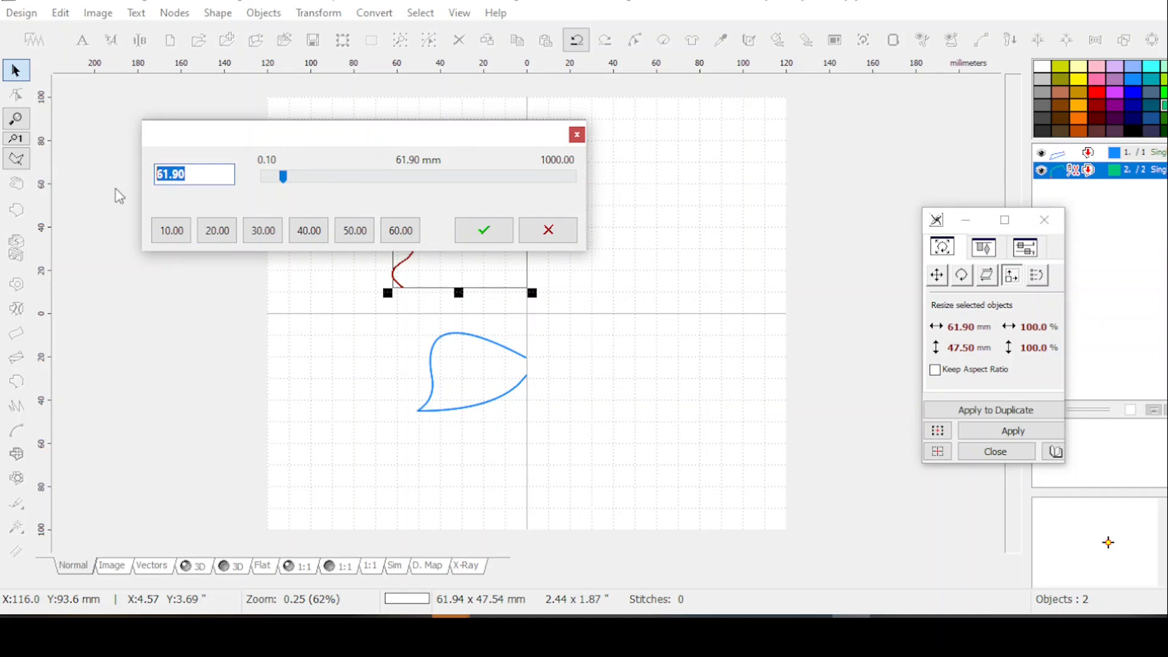
type("60")
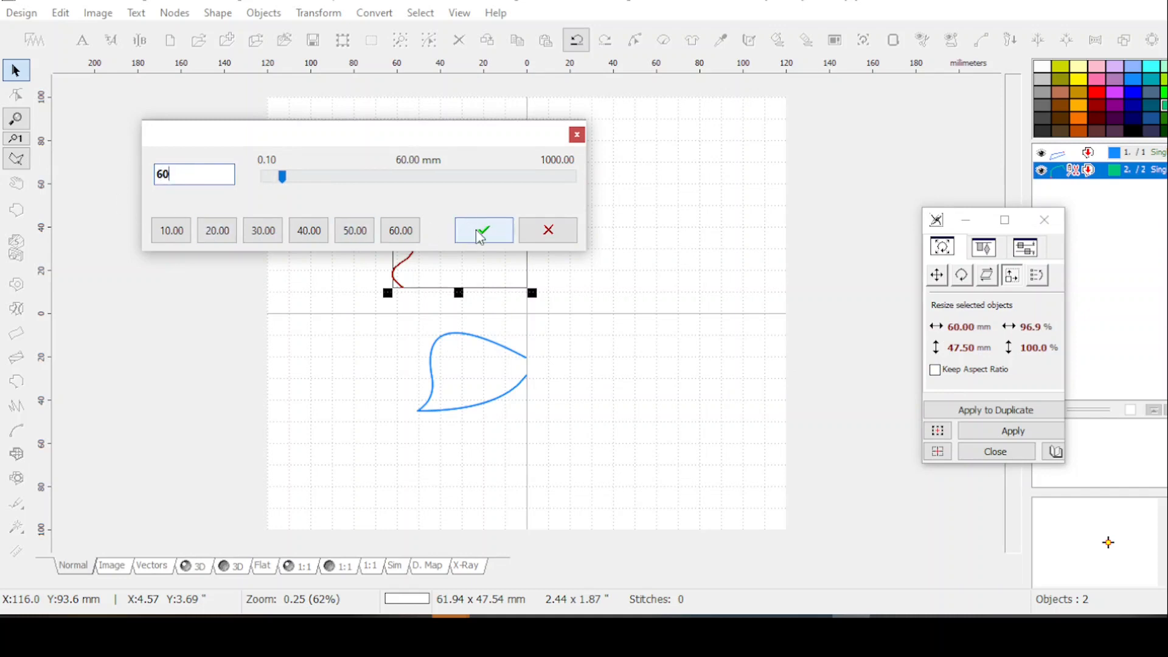
left_click(481, 235)
left_click(942, 349)
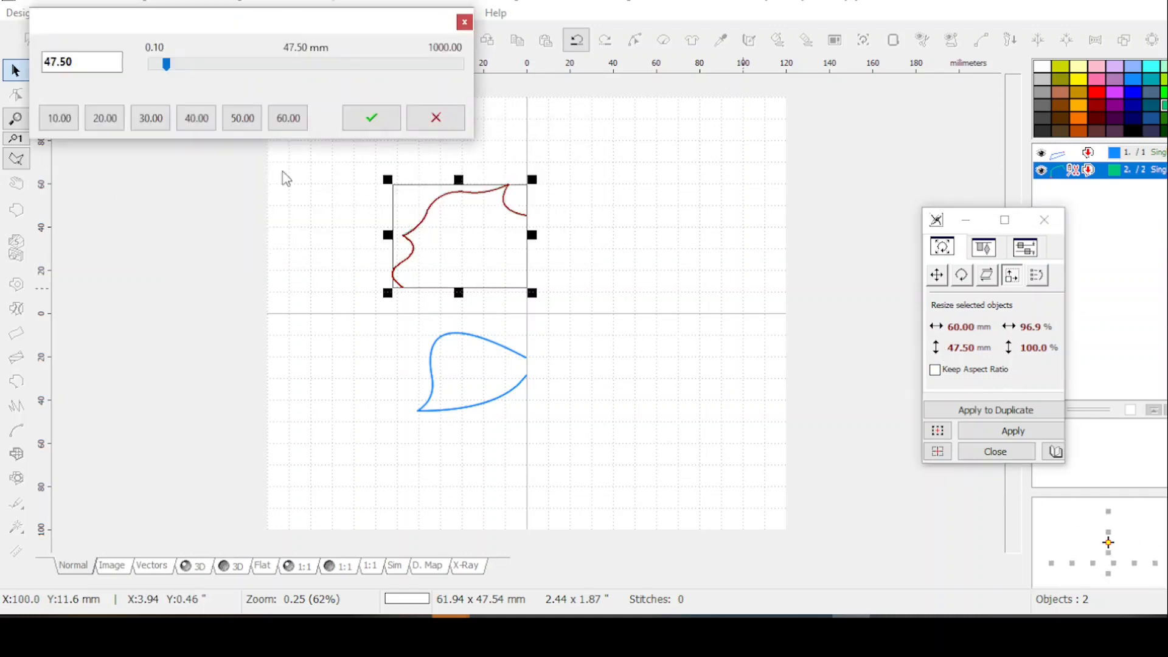
left_click(288, 118)
left_click(367, 122)
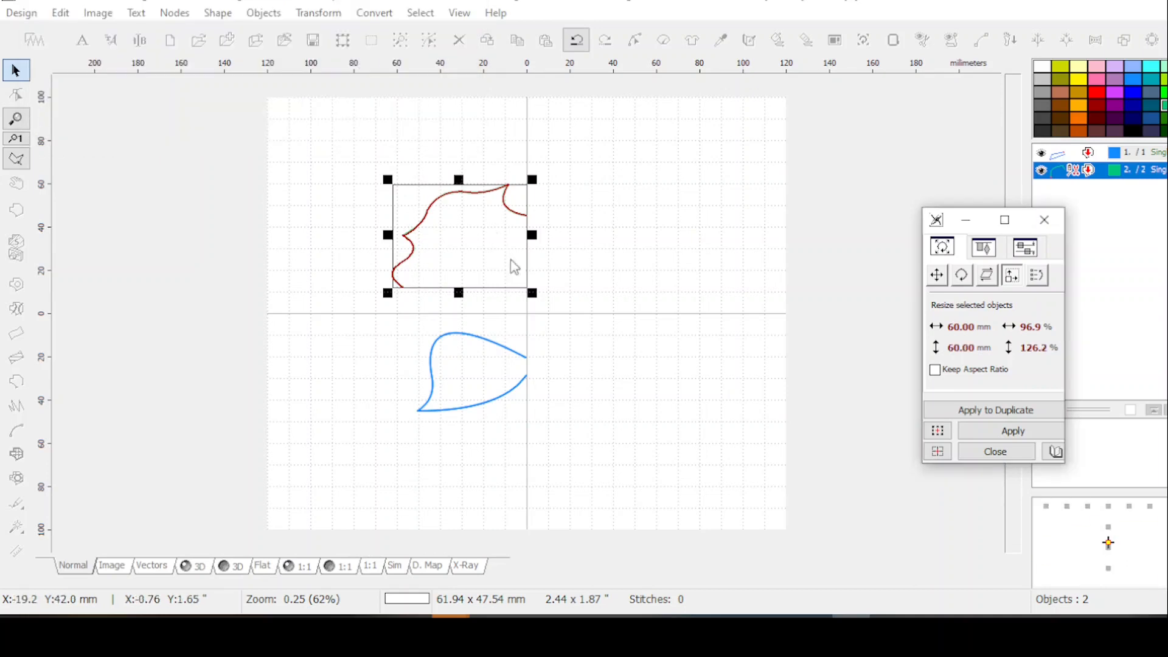
left_click(1012, 431)
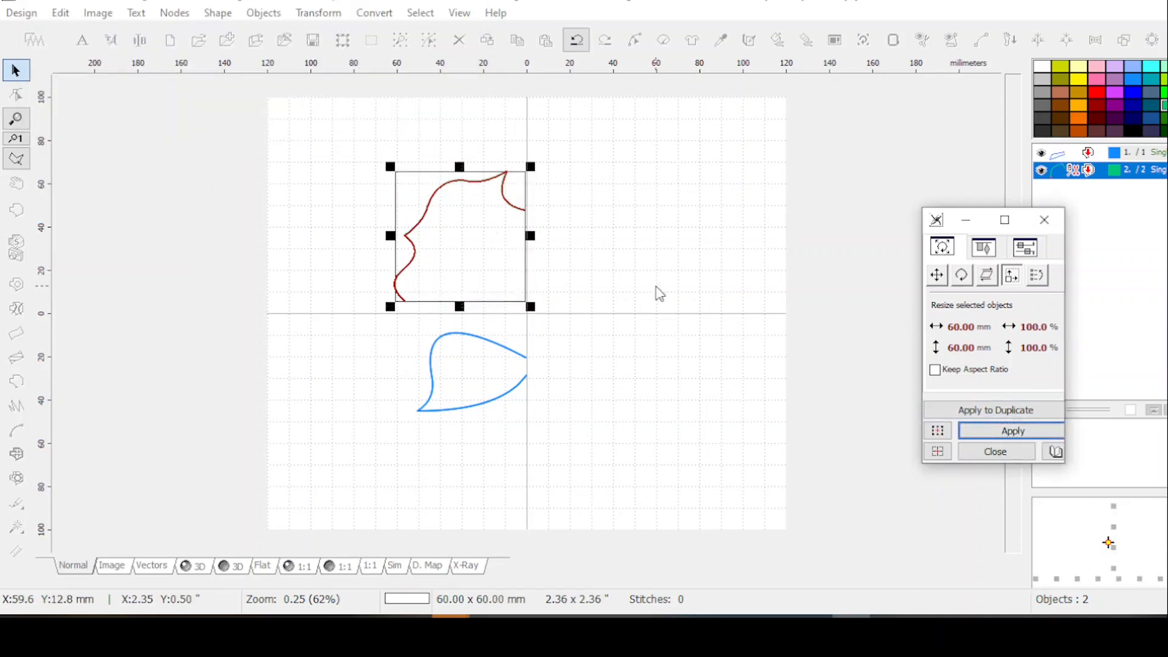
left_click(995, 451)
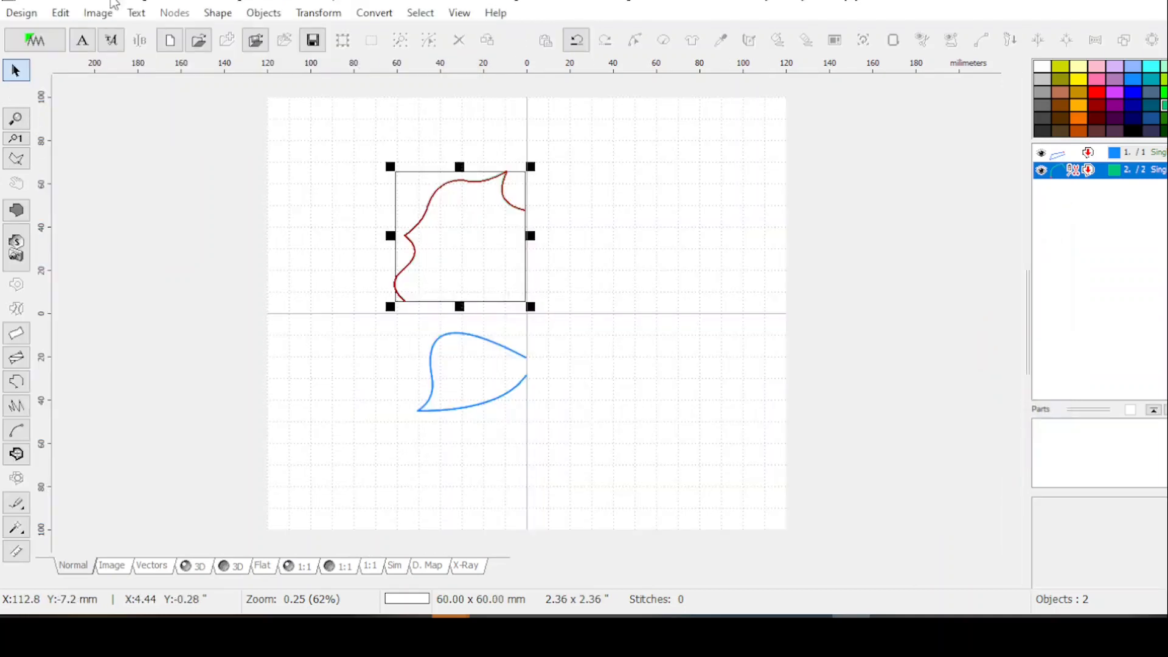
Step: Turn on Snap Objects to Grid and move the combined outline so it meets both centre axes in the upper-left quadrant
left_click(61, 12)
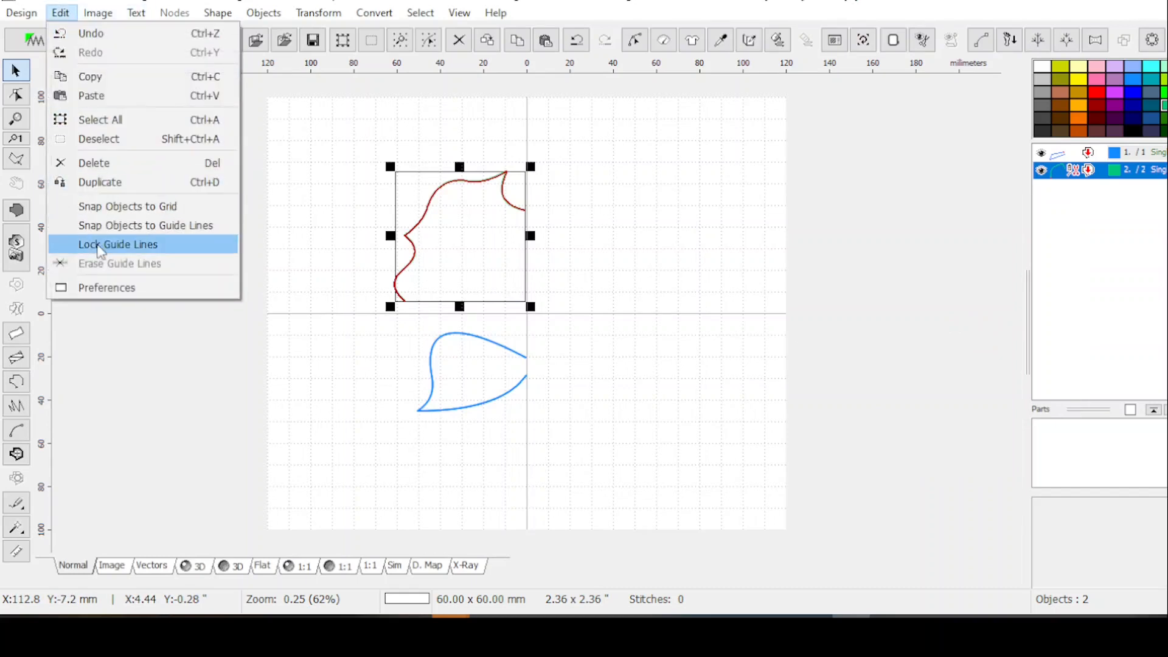
left_click(111, 212)
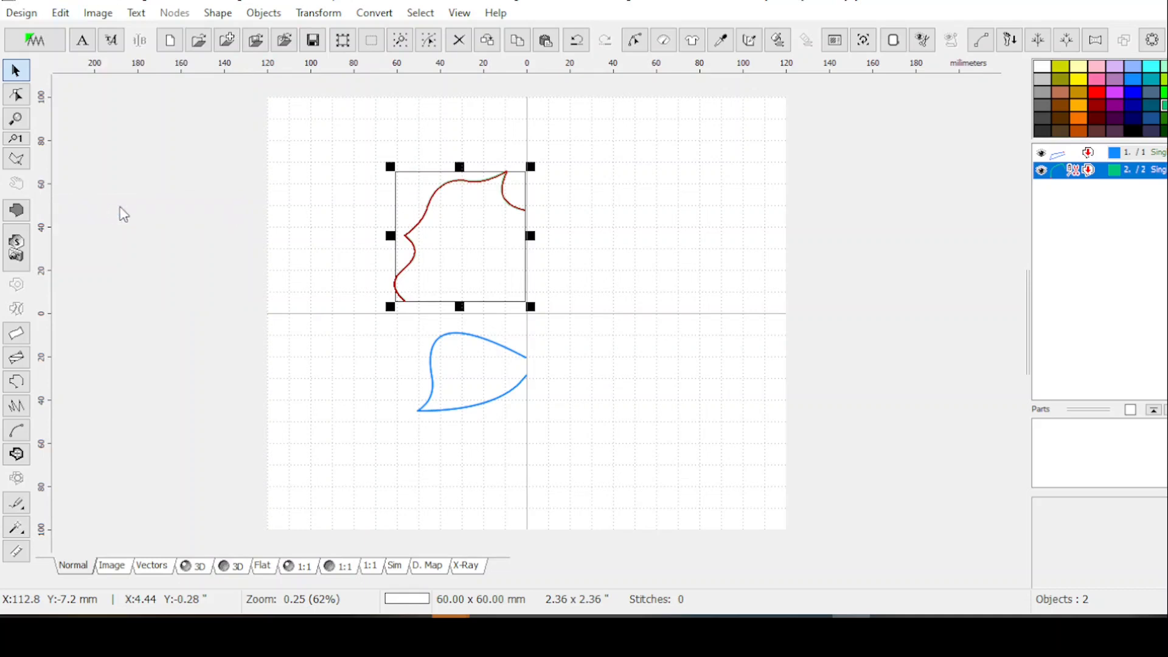
left_click_drag(456, 226, 456, 243)
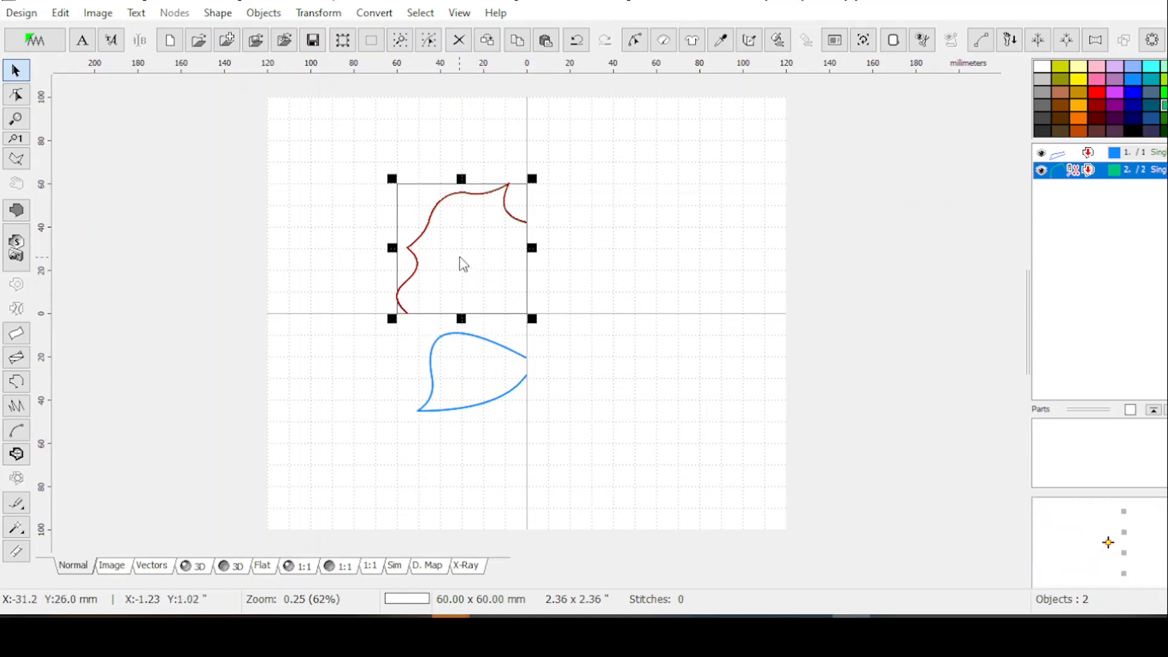
Step: Move the blue wing outline to the upper-right corner of the work area, and select the green combined outline
left_click(487, 411)
left_click_drag(480, 412, 728, 166)
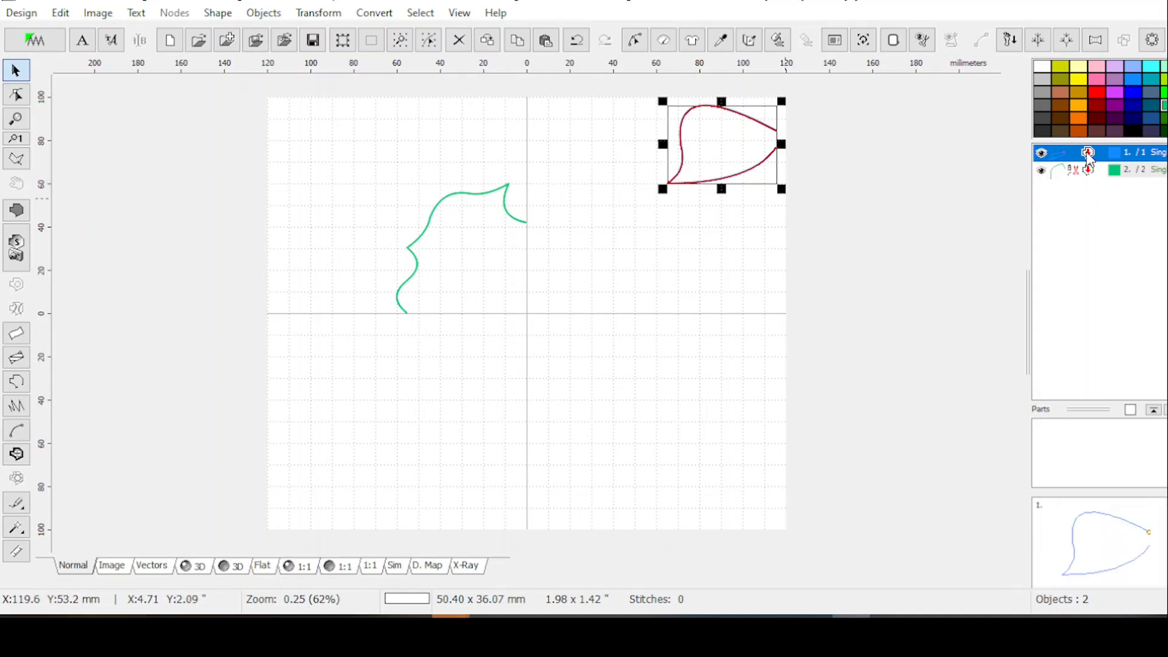
left_click(1103, 174)
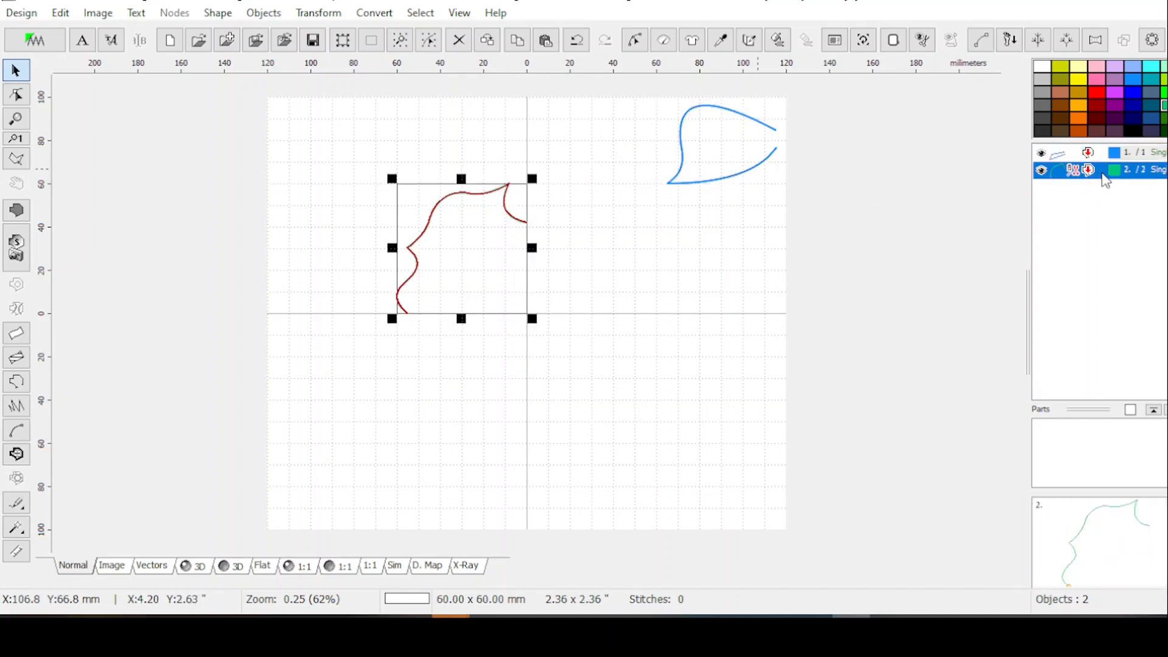
Step: Mirror the green quarter outline into all four corners with the Corner command
left_click(319, 13)
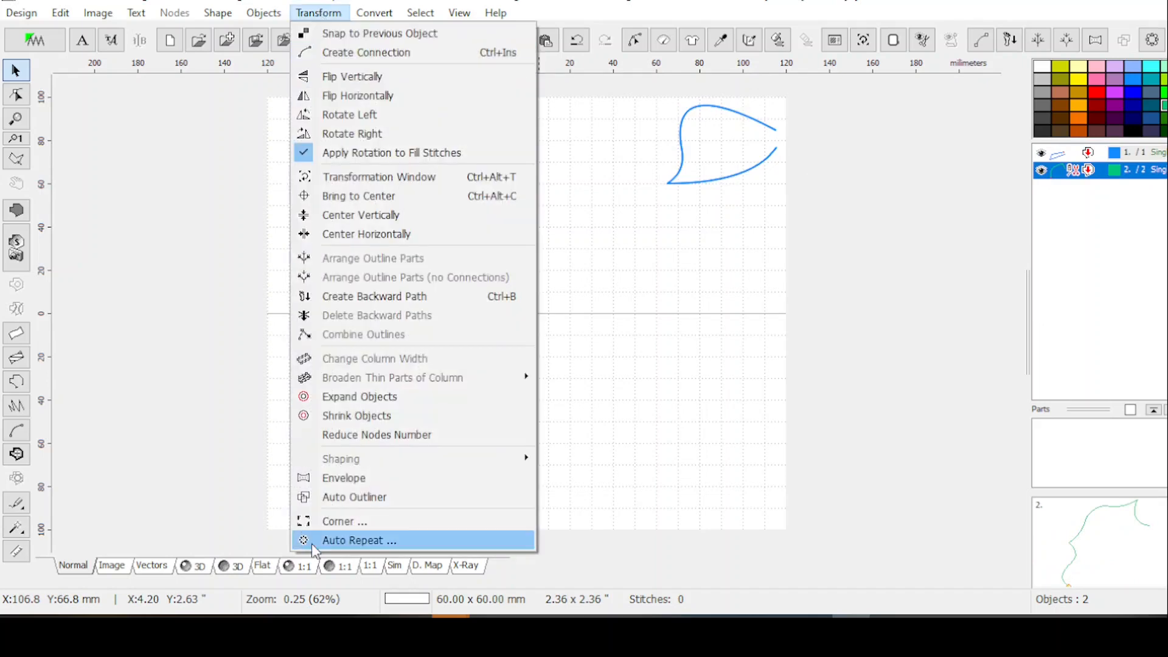
left_click(339, 523)
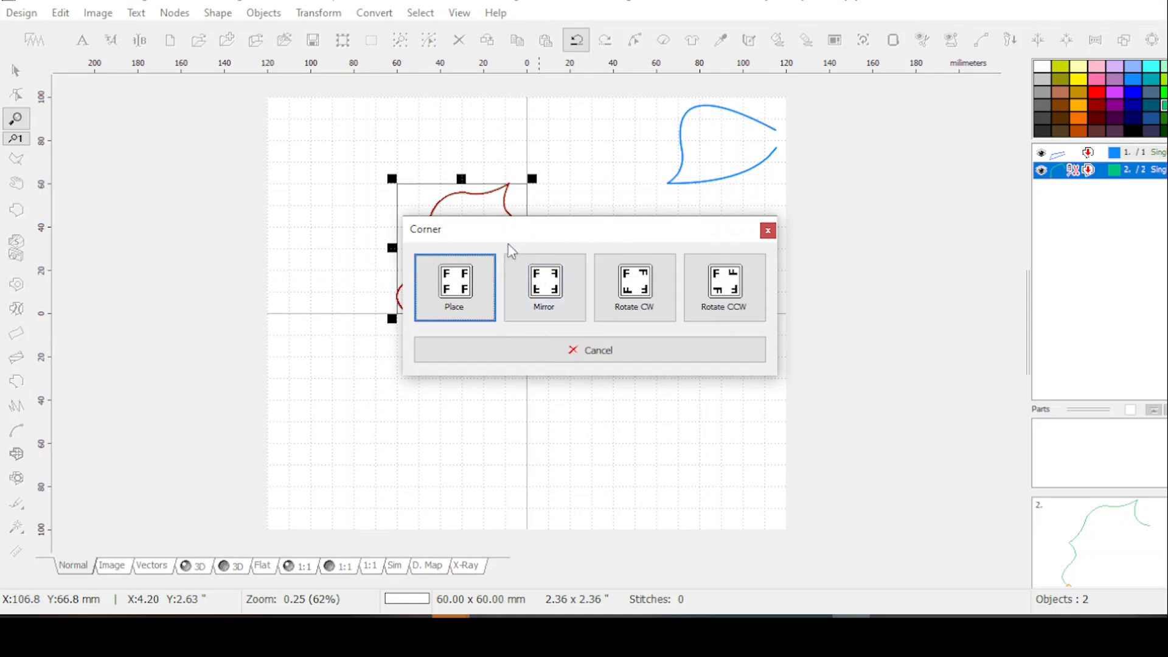
left_click_drag(501, 238, 745, 221)
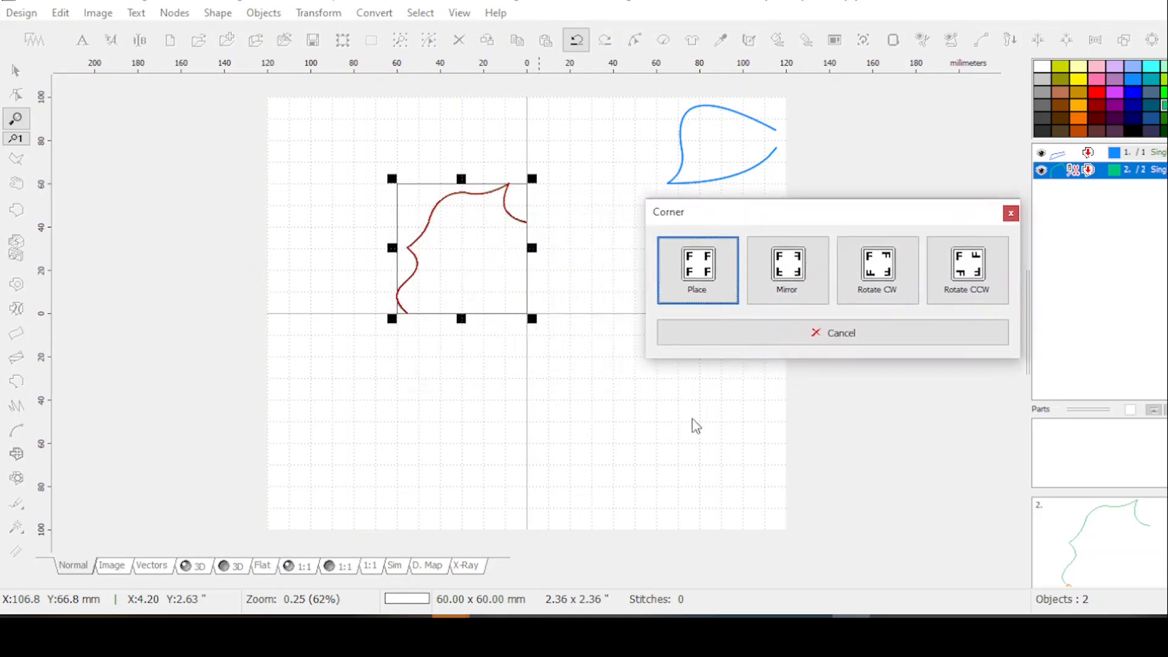
left_click(784, 271)
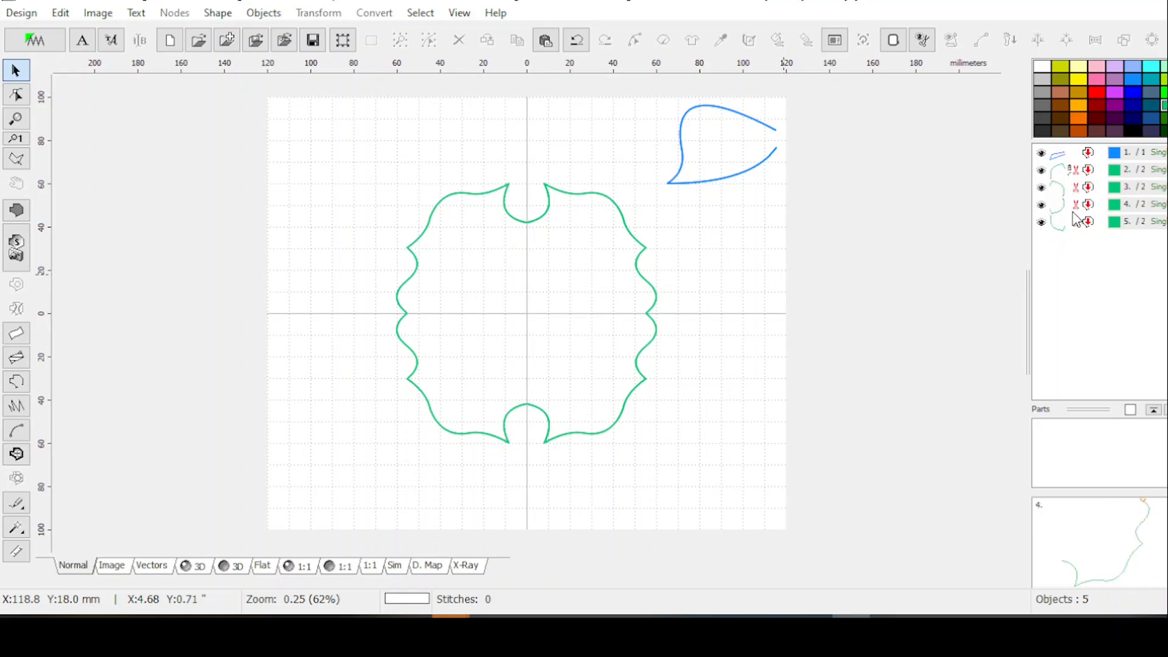
Step: Check the nodes of the original quarter outline, and delete its three mirrored copies
left_click(1084, 175)
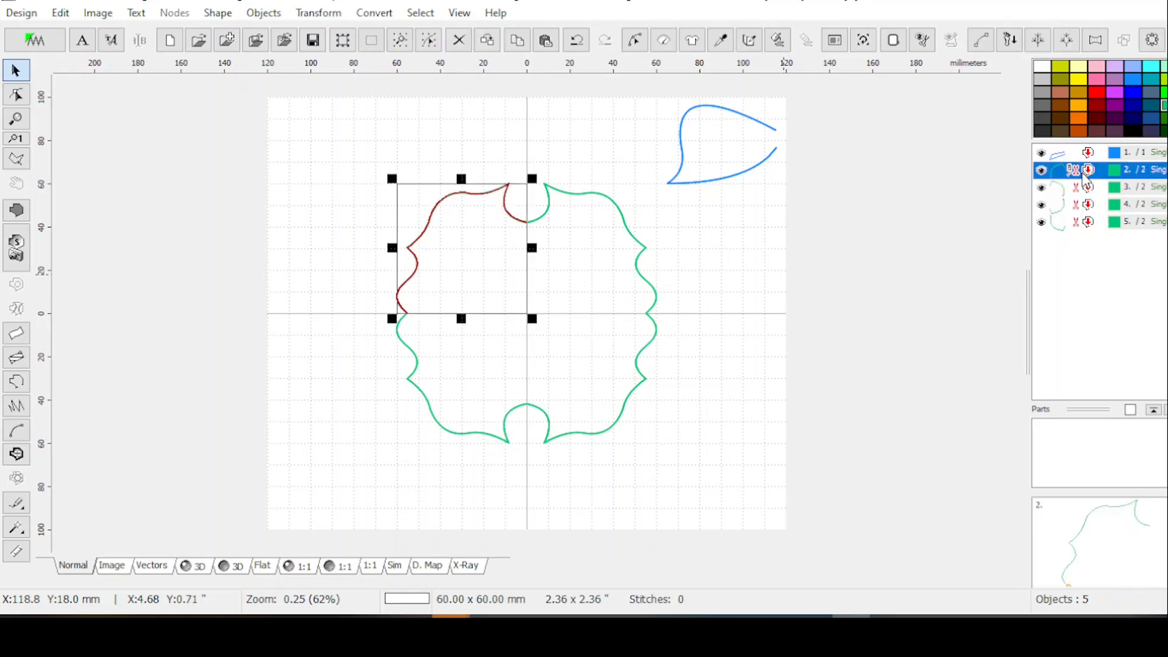
left_click(635, 40)
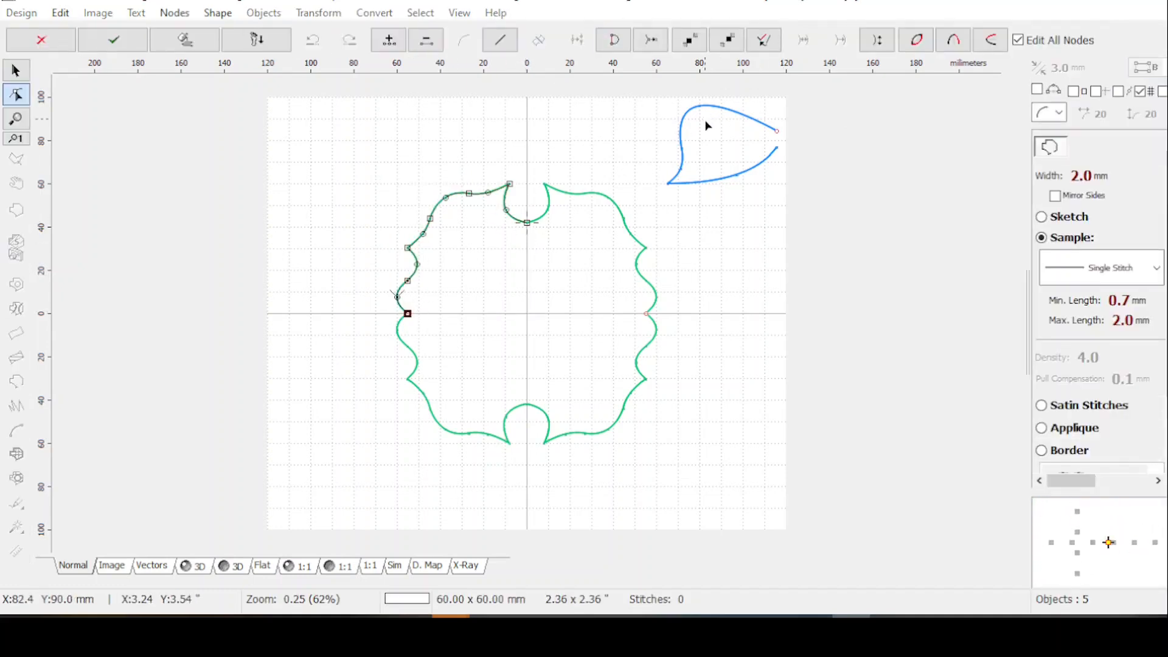
key("Return")
left_click(1077, 188)
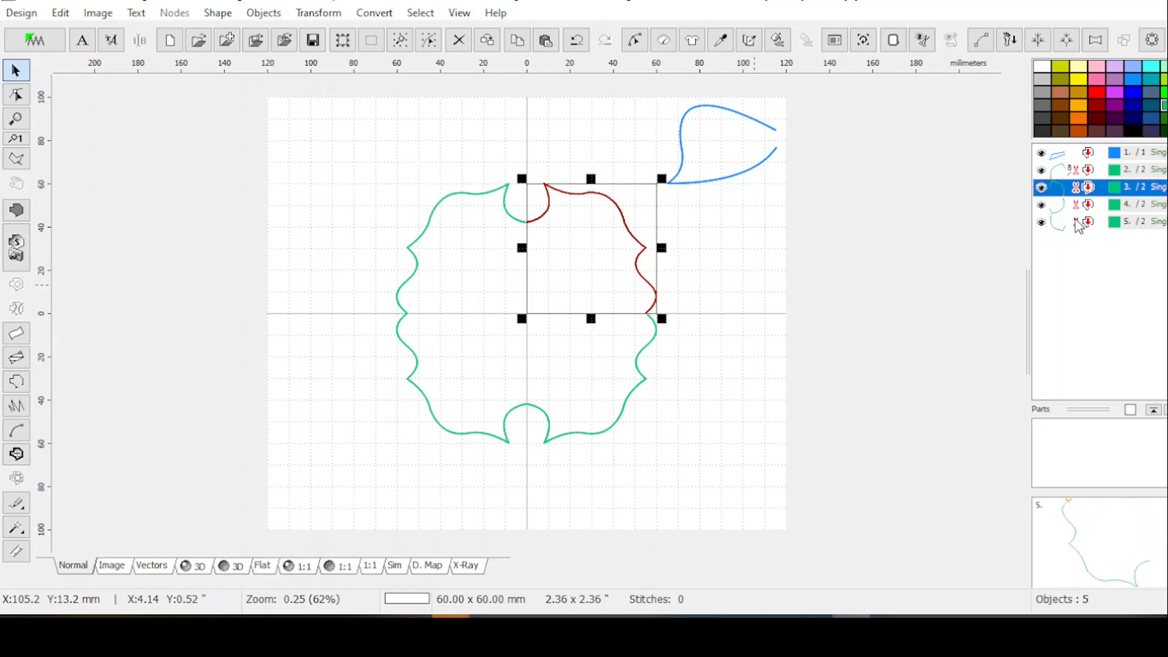
left_click_drag(1088, 193, 1094, 260)
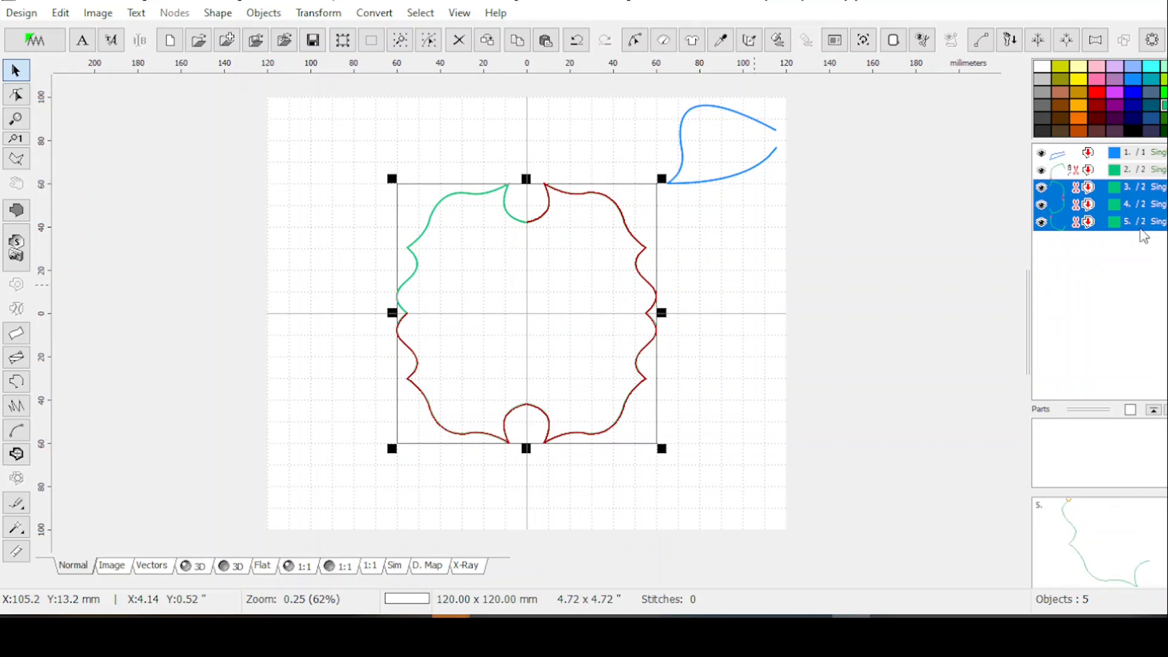
key("Delete")
Step: Swap the start and end points of the remaining green quarter outline
left_click(1091, 176)
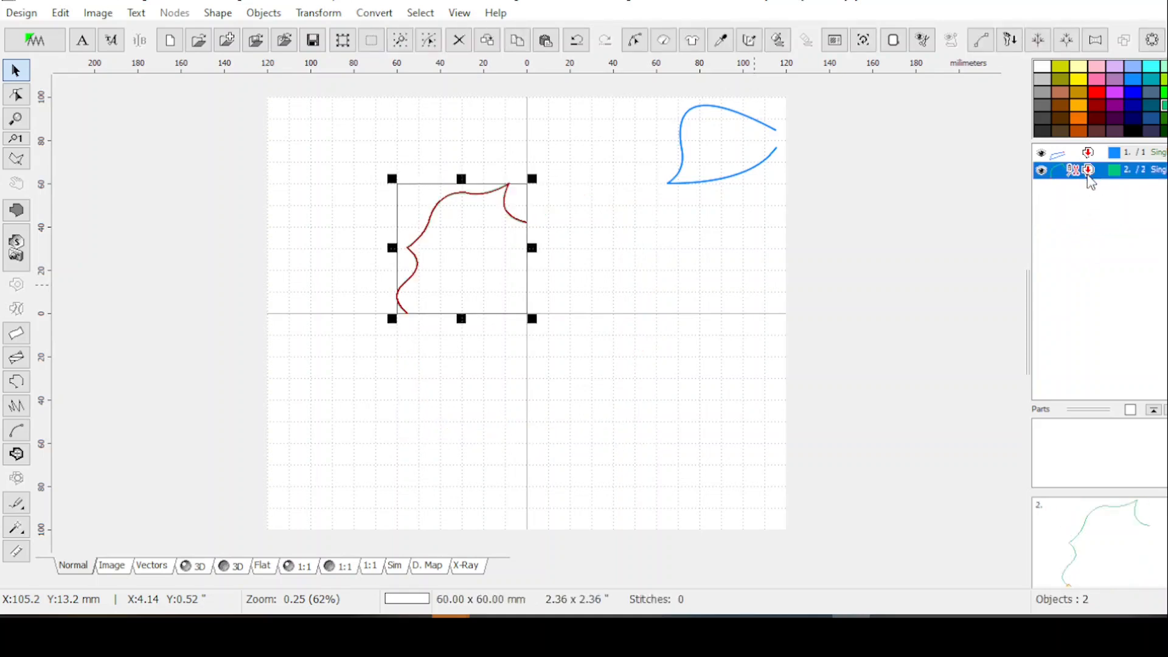
left_click(636, 40)
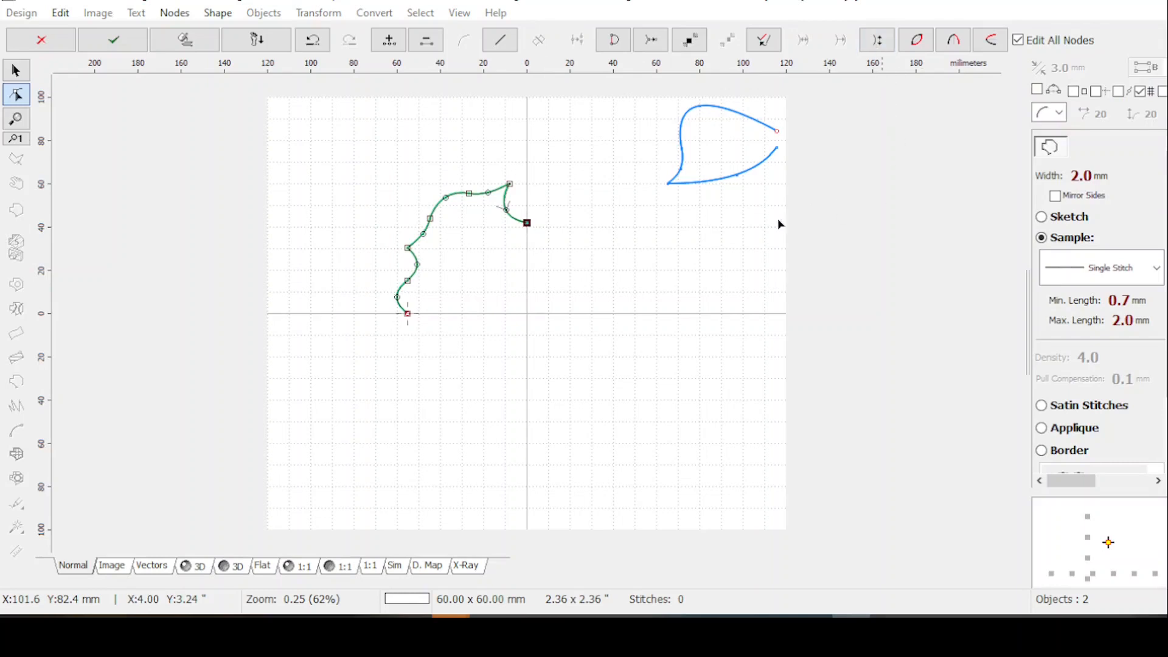
key("Escape")
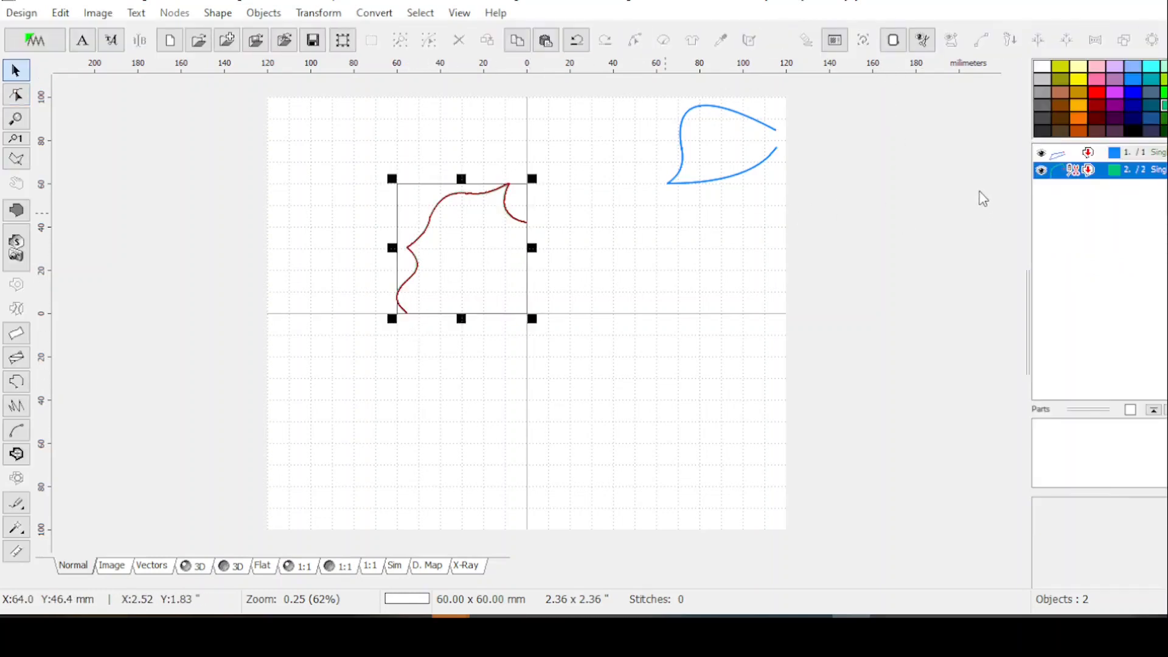
Step: Mirror the reversed quarter outline into all four corners with the Corner command, and check the original's nodes
left_click(320, 12)
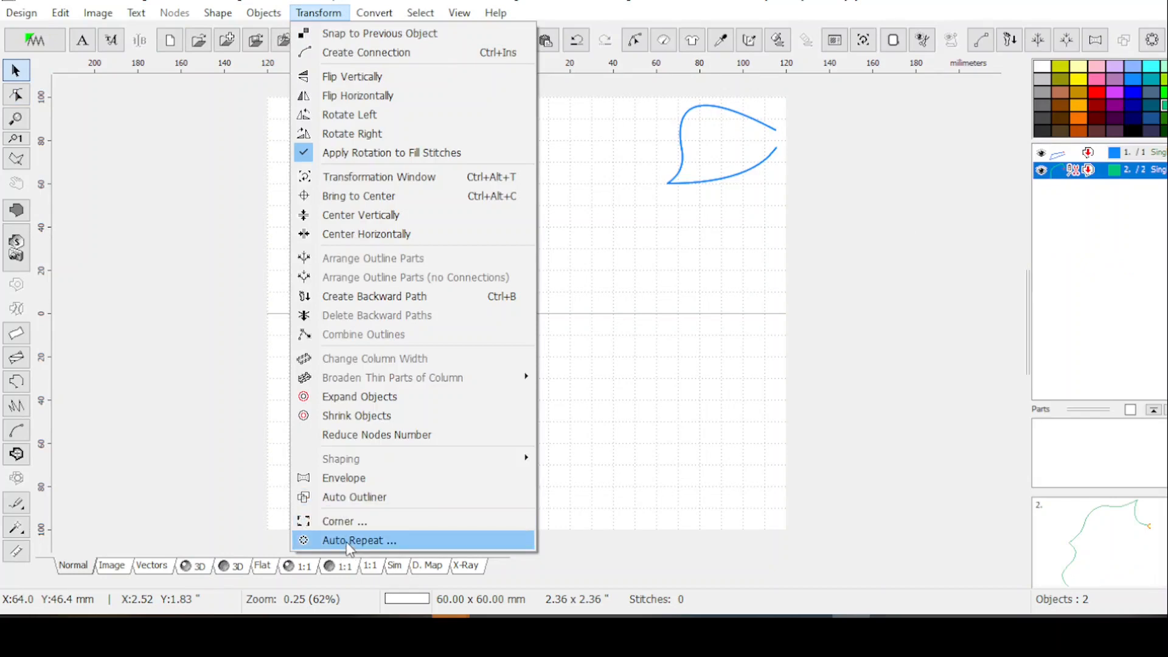
left_click(345, 521)
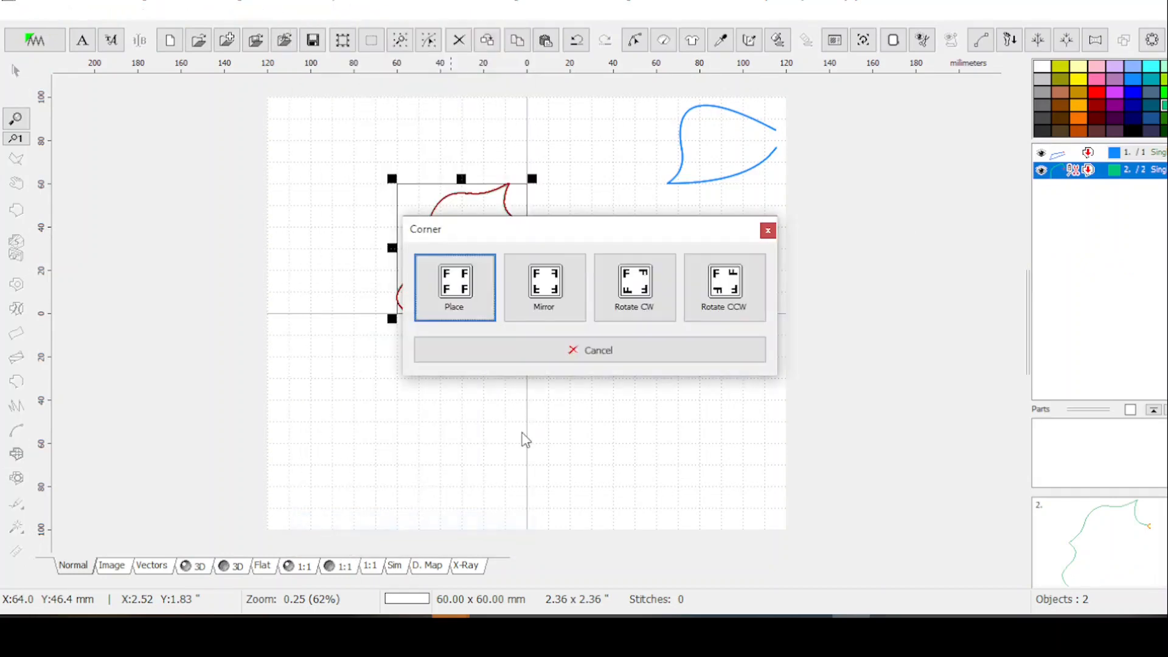
left_click(544, 286)
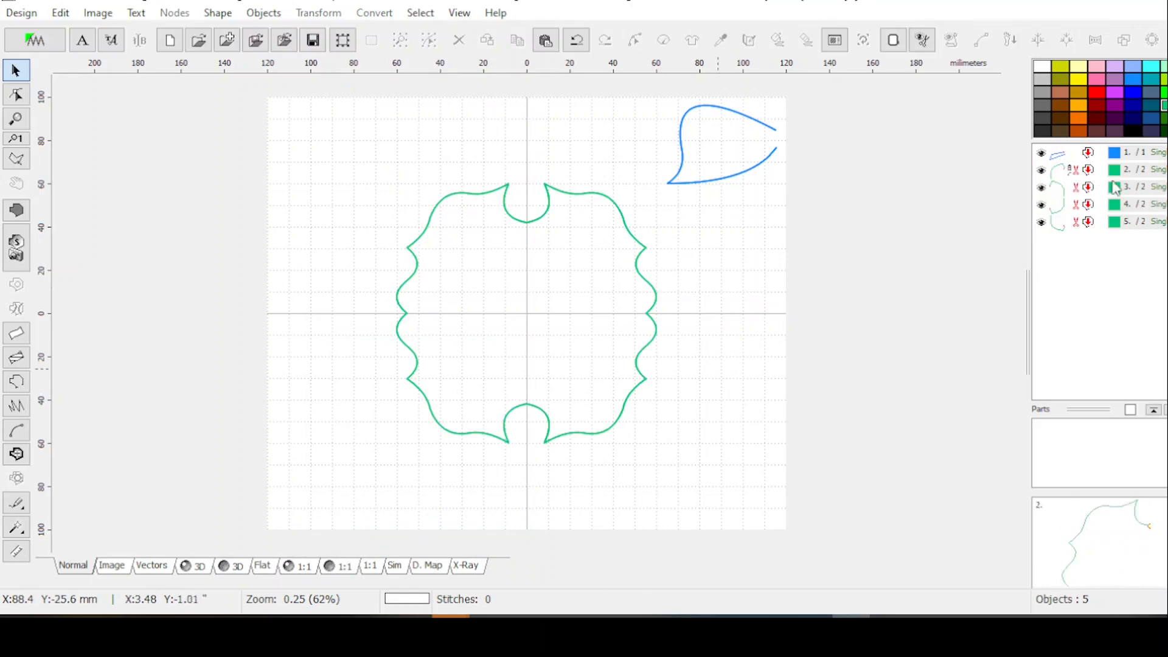
left_click(1080, 172)
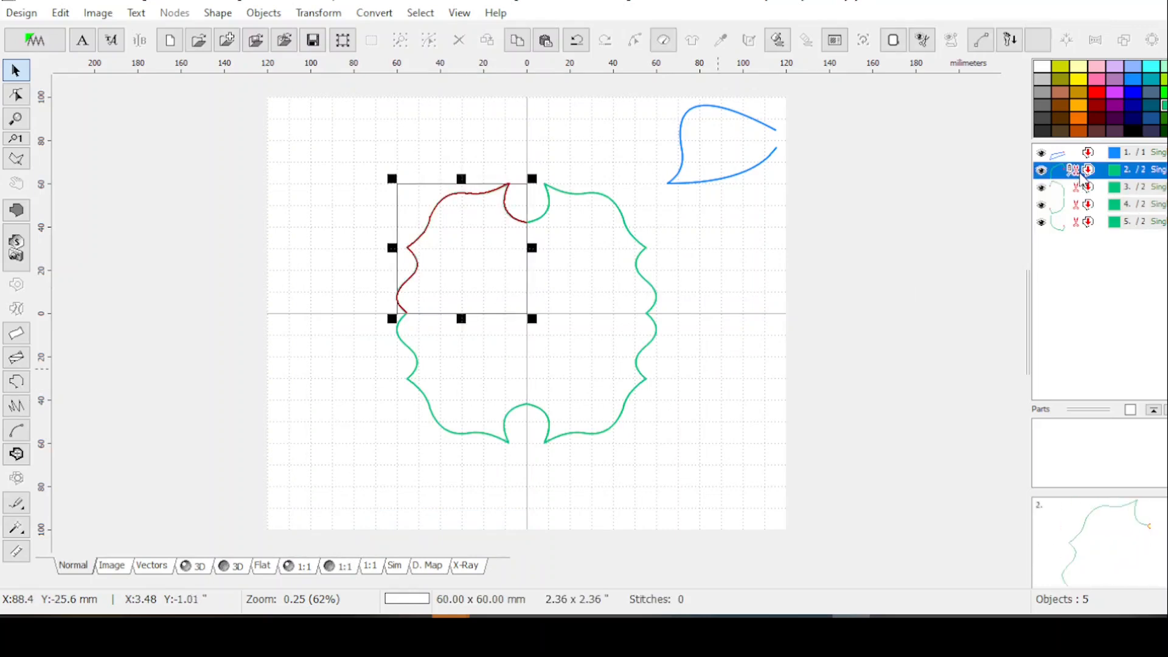
left_click(634, 41)
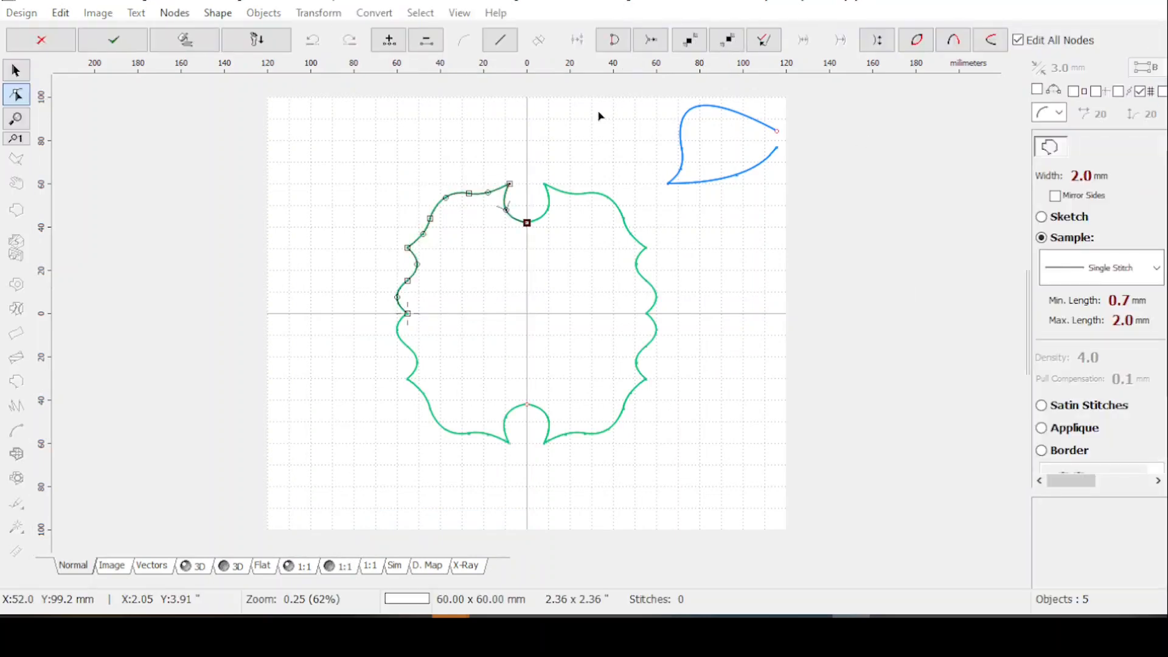
key("Return")
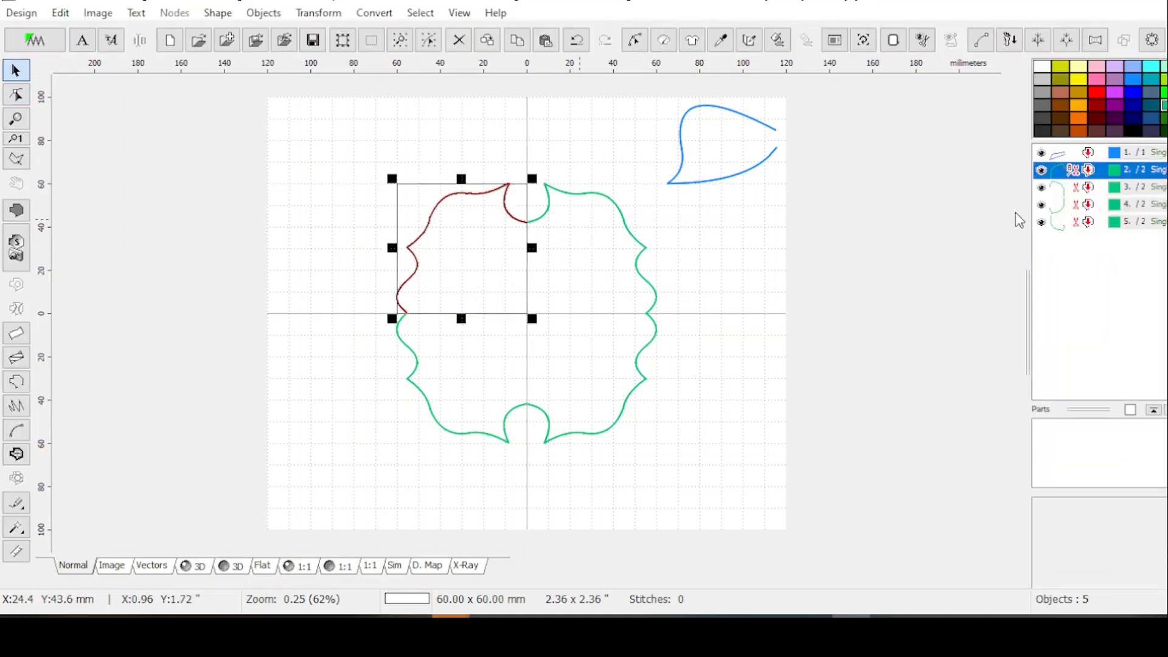
Step: Swap the start and end points of the upper-right quarter outline so its path direction is reversed
left_click(1092, 190)
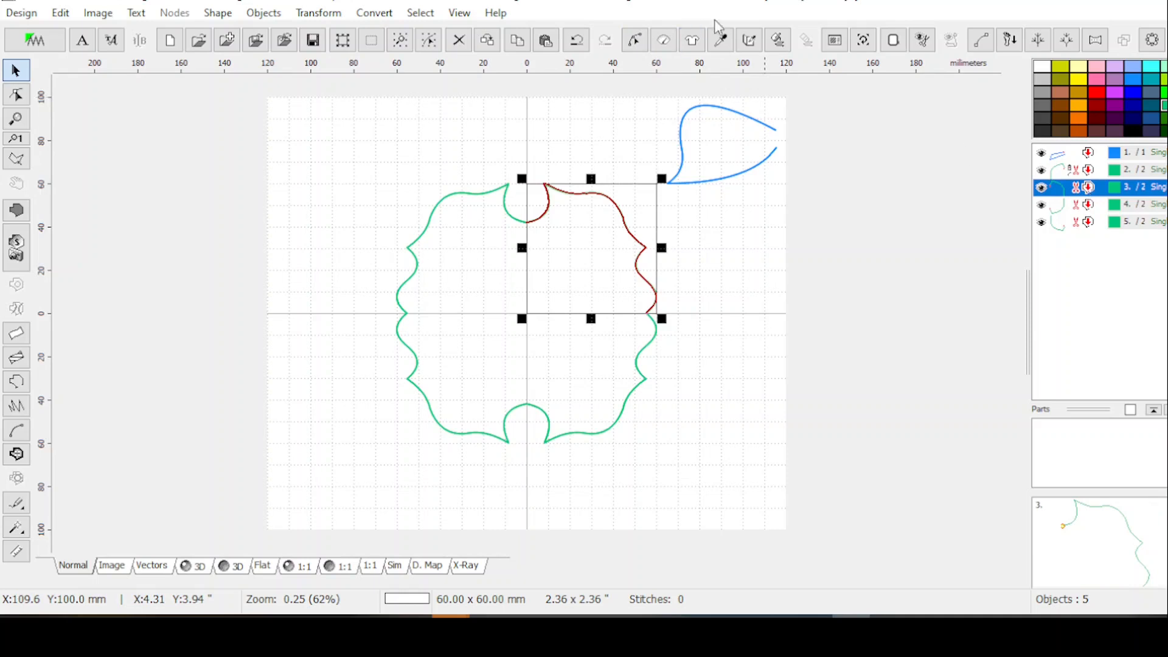
left_click(633, 41)
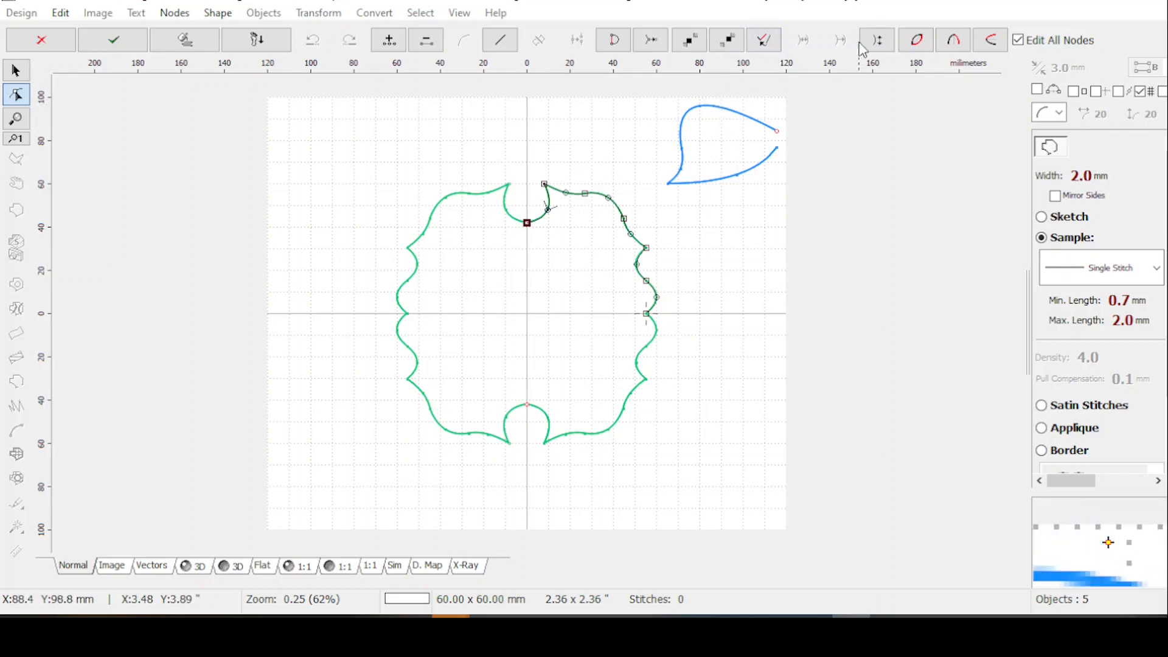
left_click(876, 41)
key("Return")
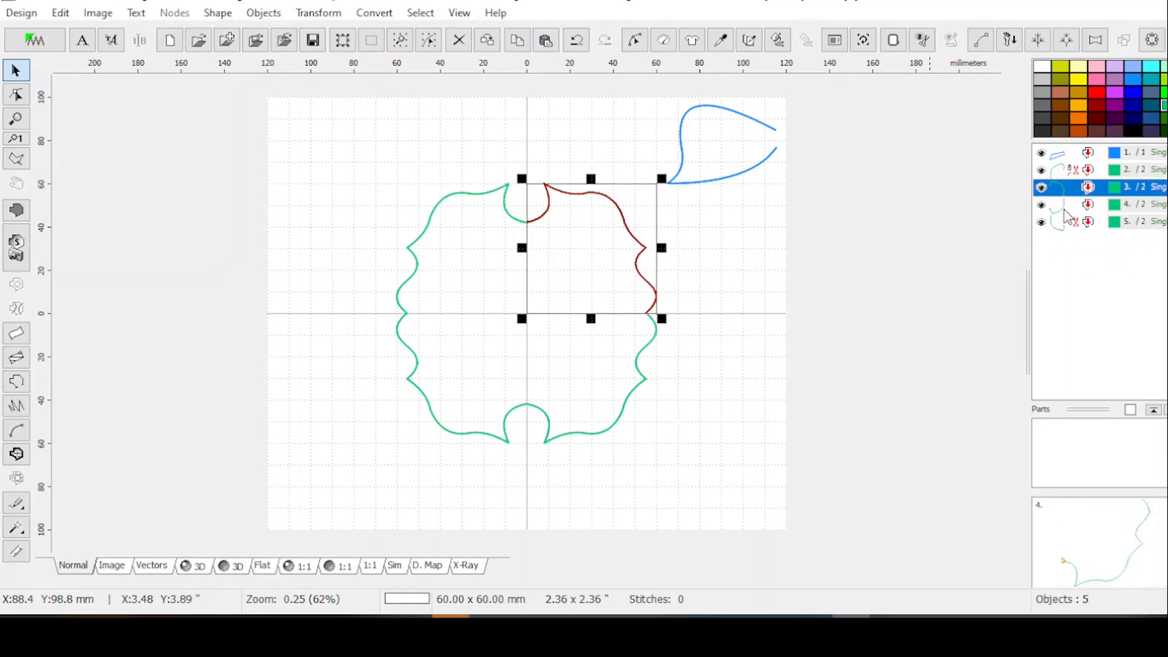
Step: Swap the start and end points of the lower-left quarter outline so its path direction is reversed
left_click(1065, 208)
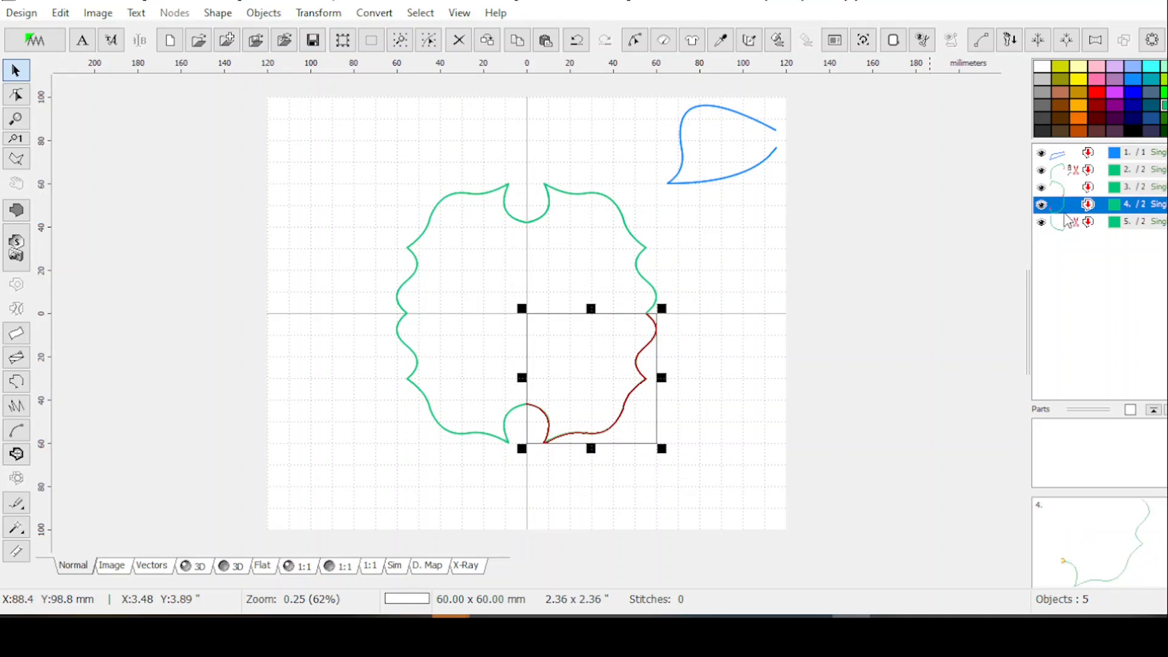
left_click(1088, 225)
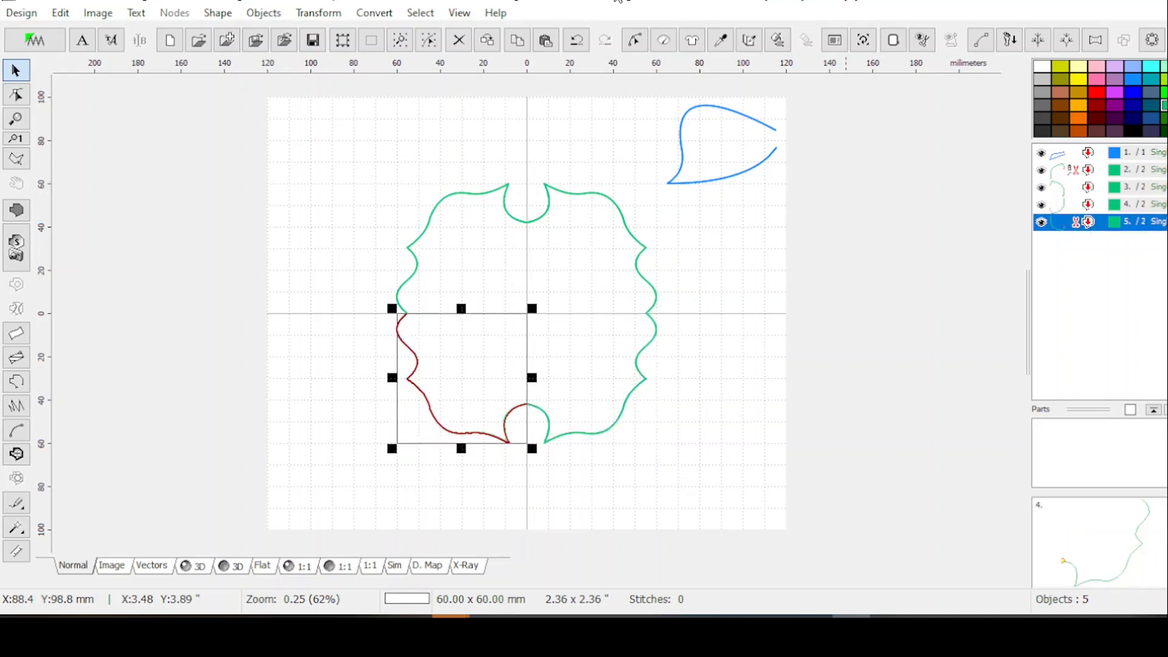
left_click(635, 43)
left_click(877, 37)
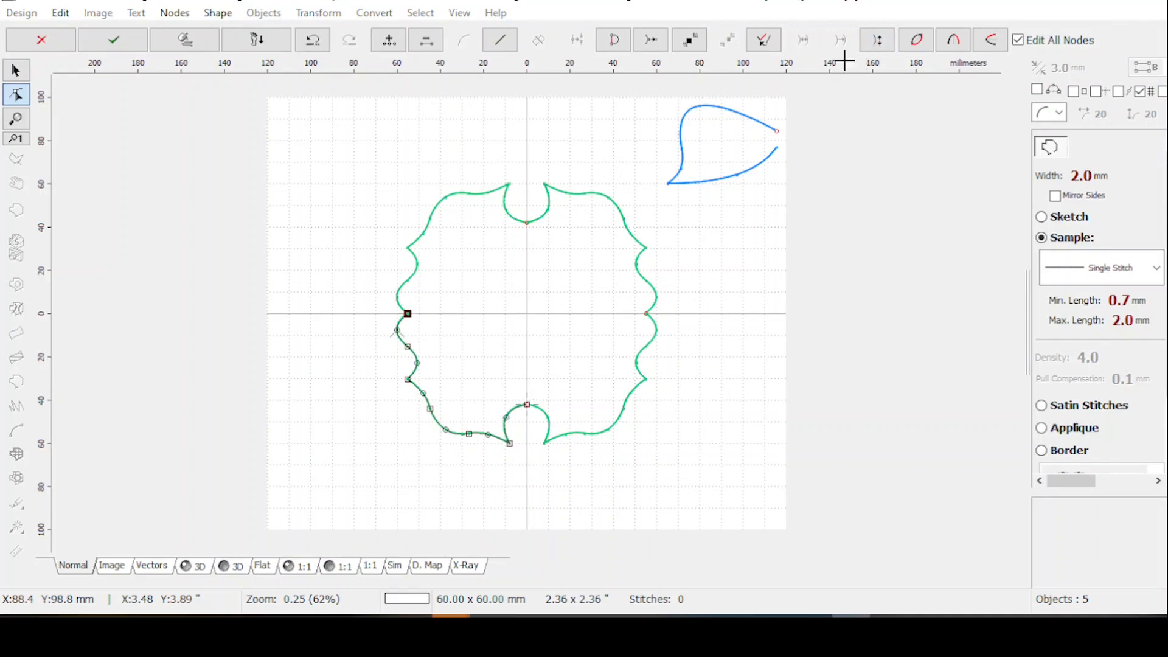
key("Return")
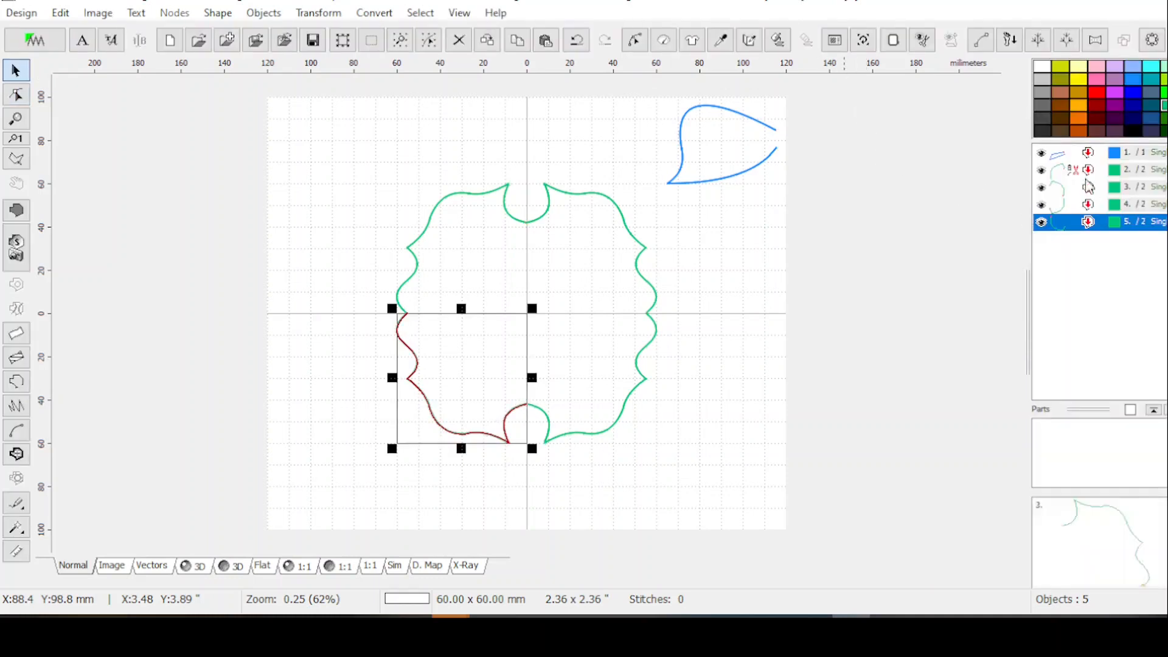
Step: Combine the four green quarter outlines into one outline object and deselect it
left_click(1058, 169)
left_click(1058, 221, "shift")
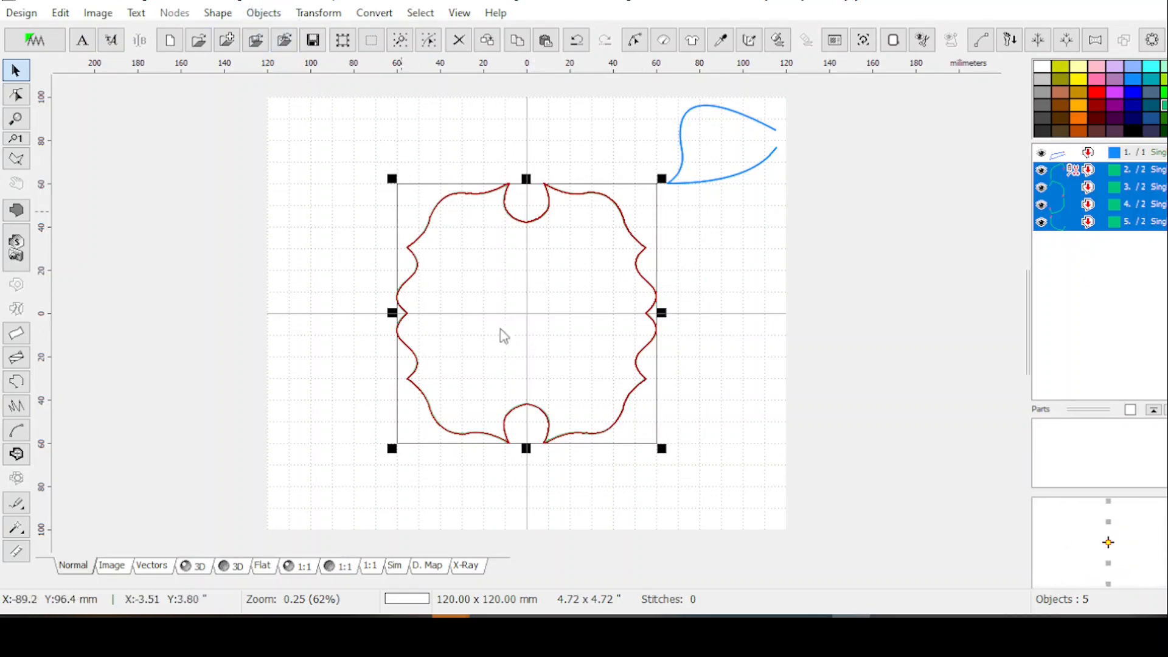
left_click(318, 13)
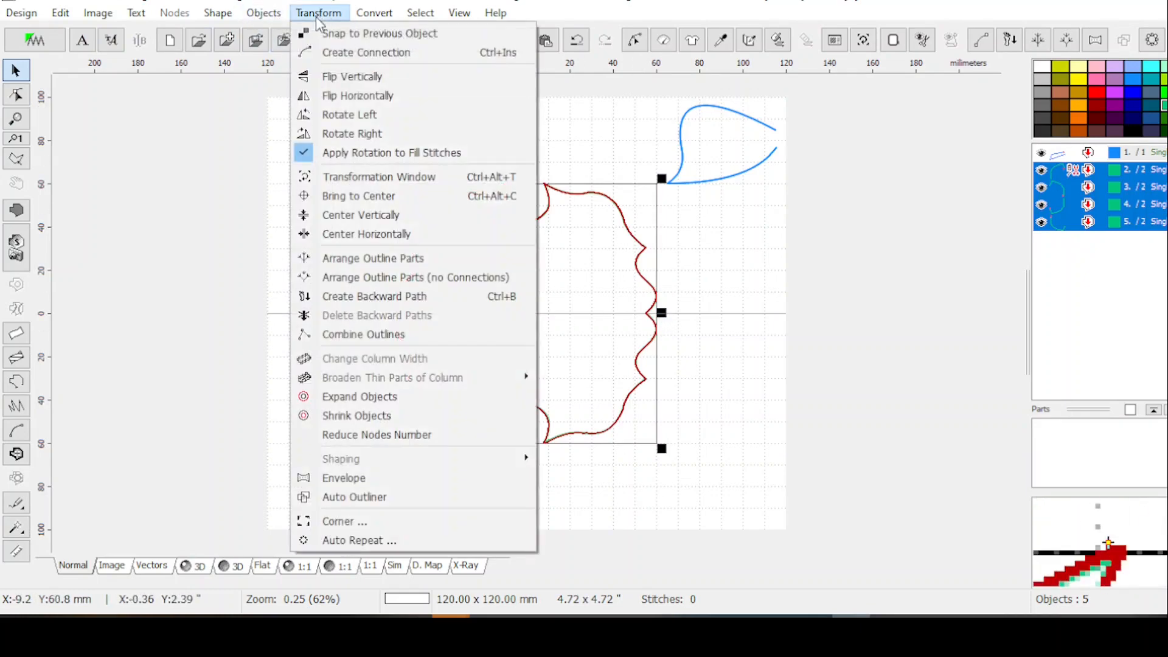
left_click(338, 335)
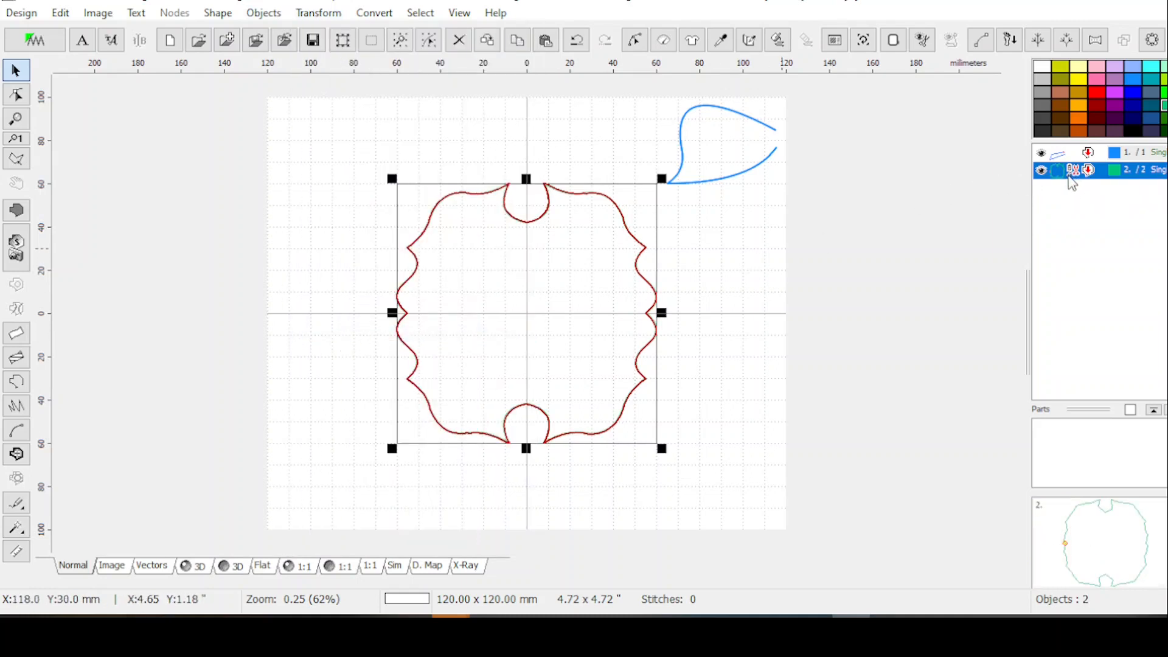
left_click(741, 346)
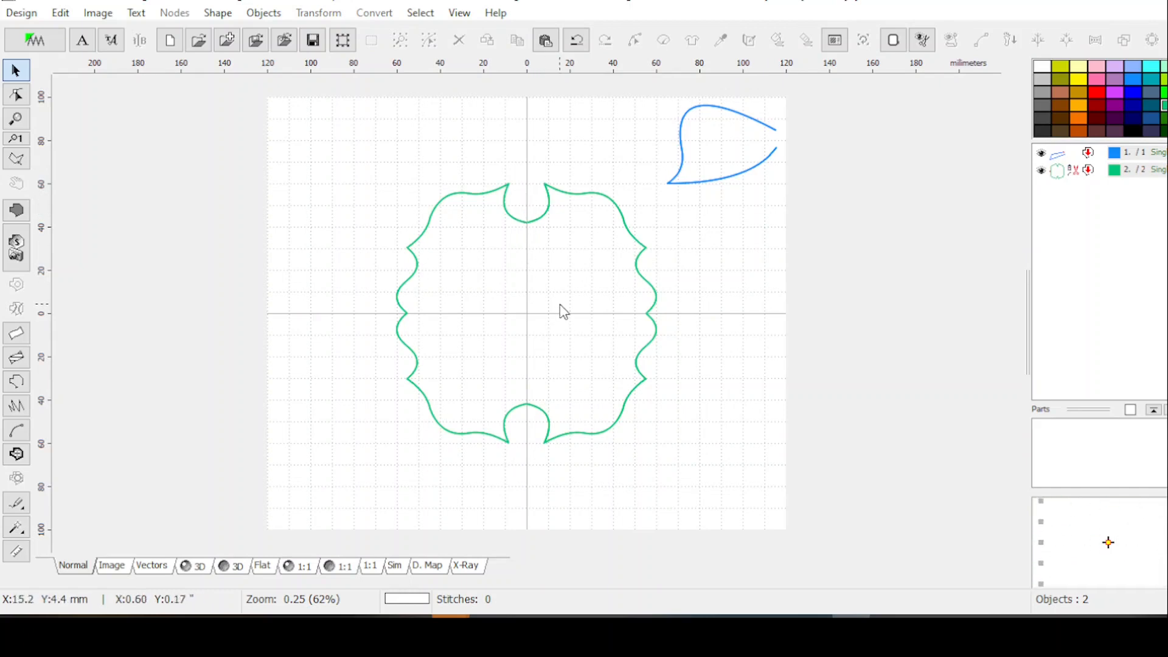
Step: Delete the lowest node of the combined outline's top-centre notch, and move the remaining curve node up to X 0, about Y 62 mm
left_click(1087, 174)
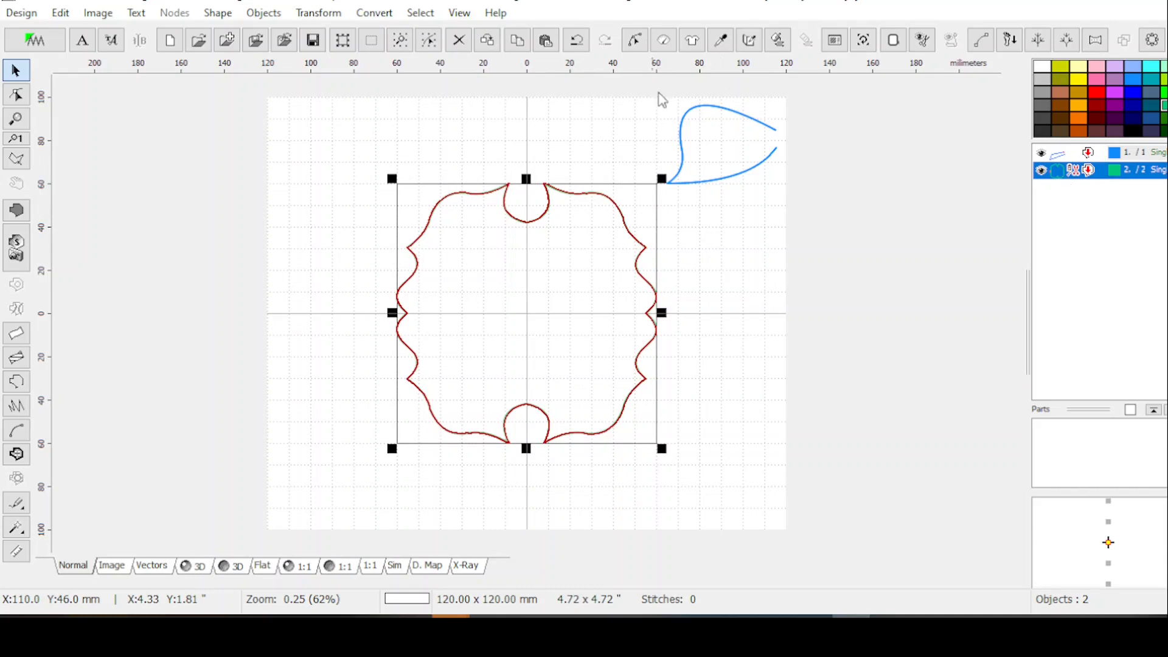
left_click(633, 41)
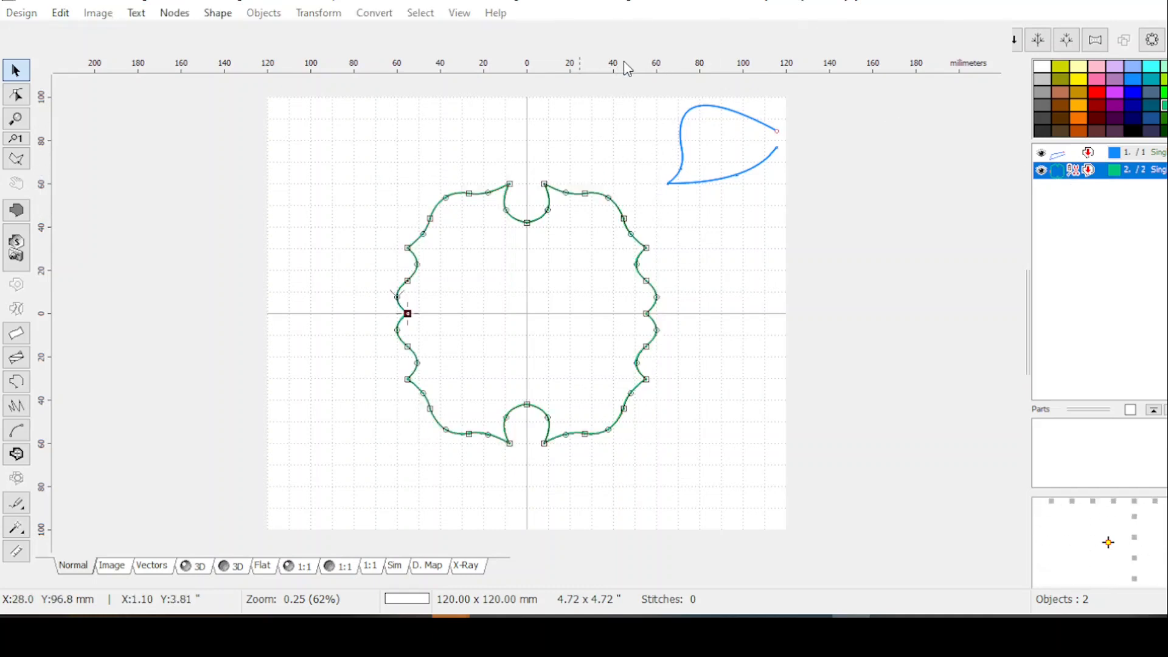
left_click(527, 223)
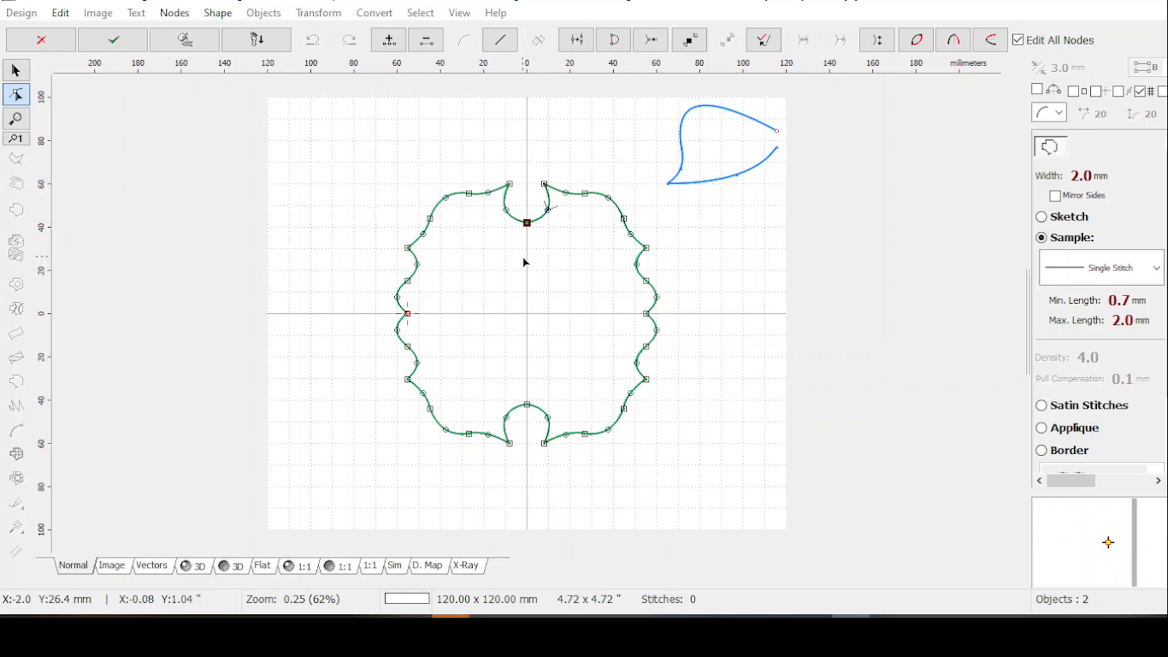
key("Delete")
left_click(527, 224)
left_click_drag(527, 224, 527, 177)
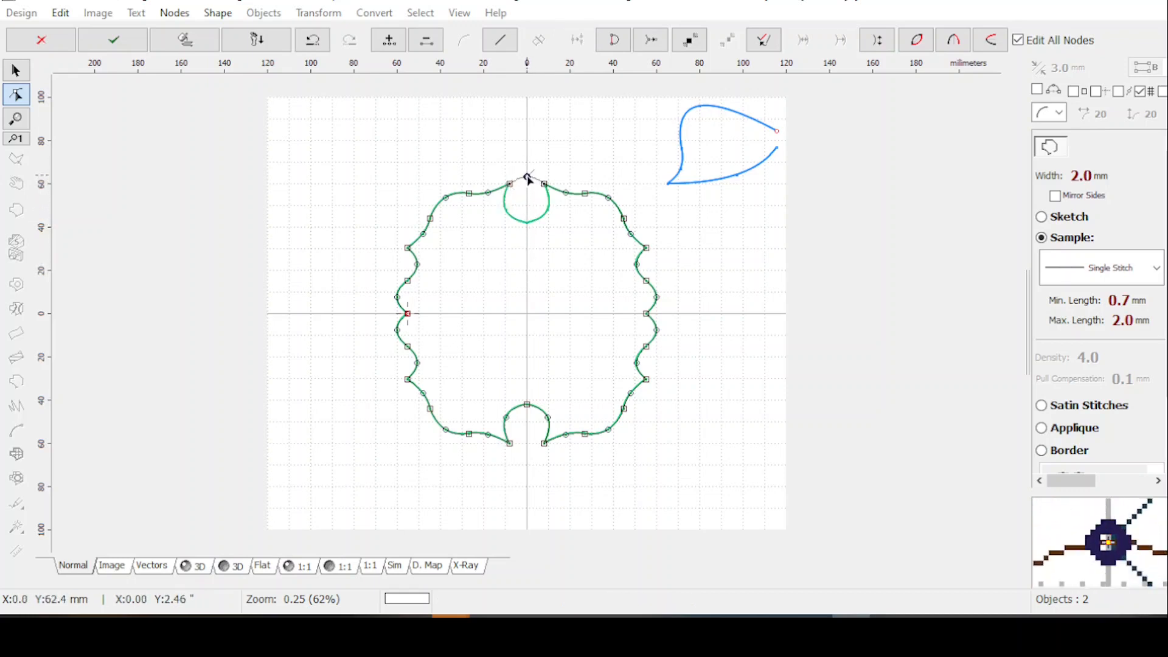
Step: Convert the curve node at the outline's top centre into a square node with a curve node on each side
scroll(510, 214, "up", 1)
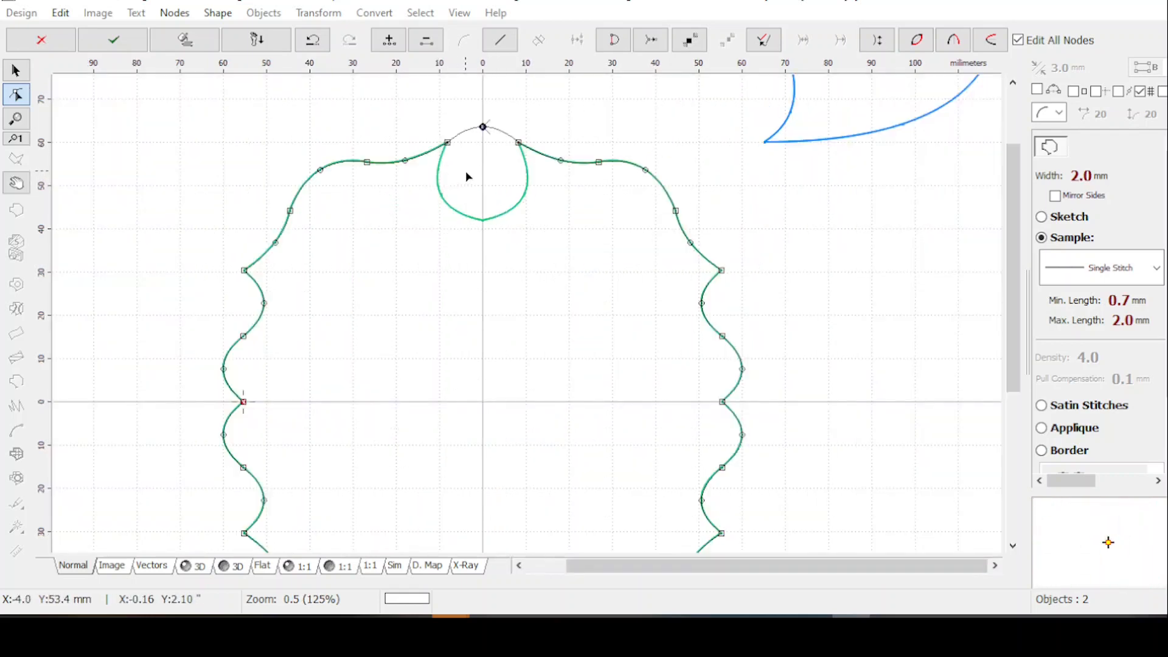
scroll(466, 174, "down", 1)
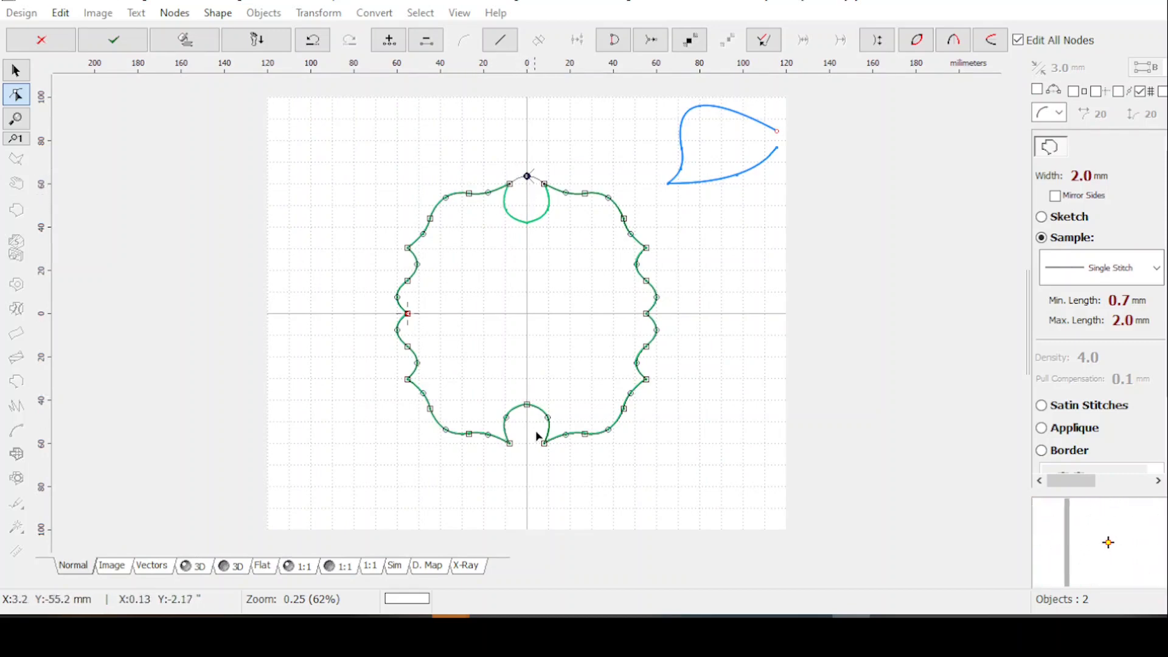
right_click(528, 178)
left_click(567, 269)
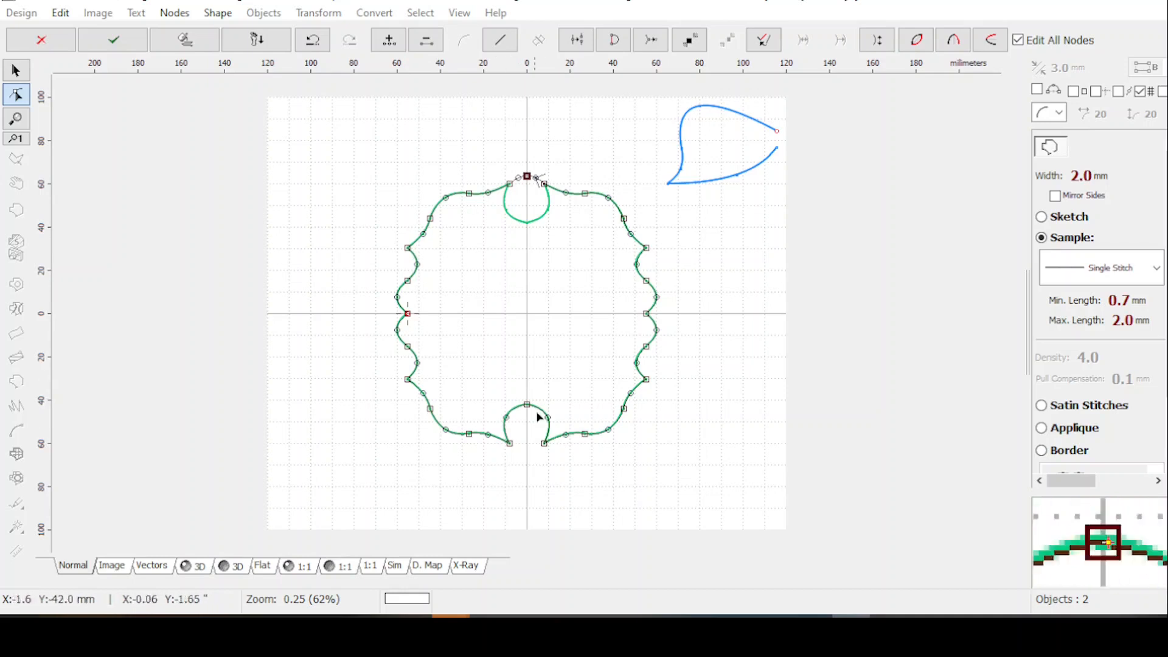
Step: Split the combined outline at its top-centre node and delete the larger part, keeping only the upper-left quarter
right_click(527, 181)
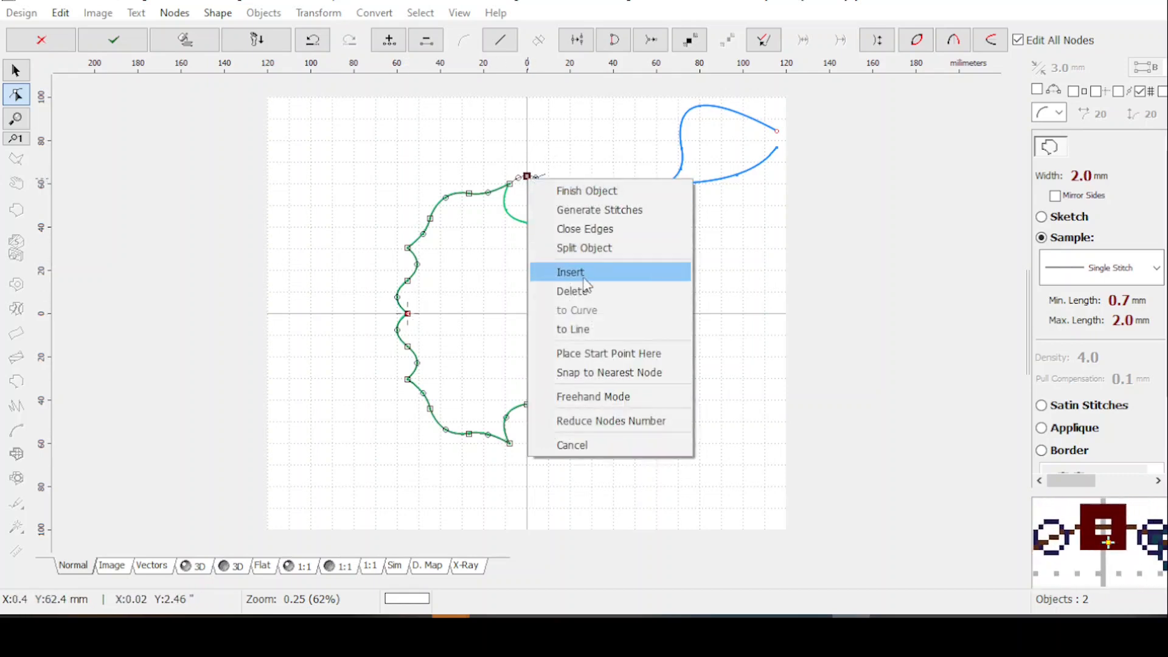
left_click(582, 248)
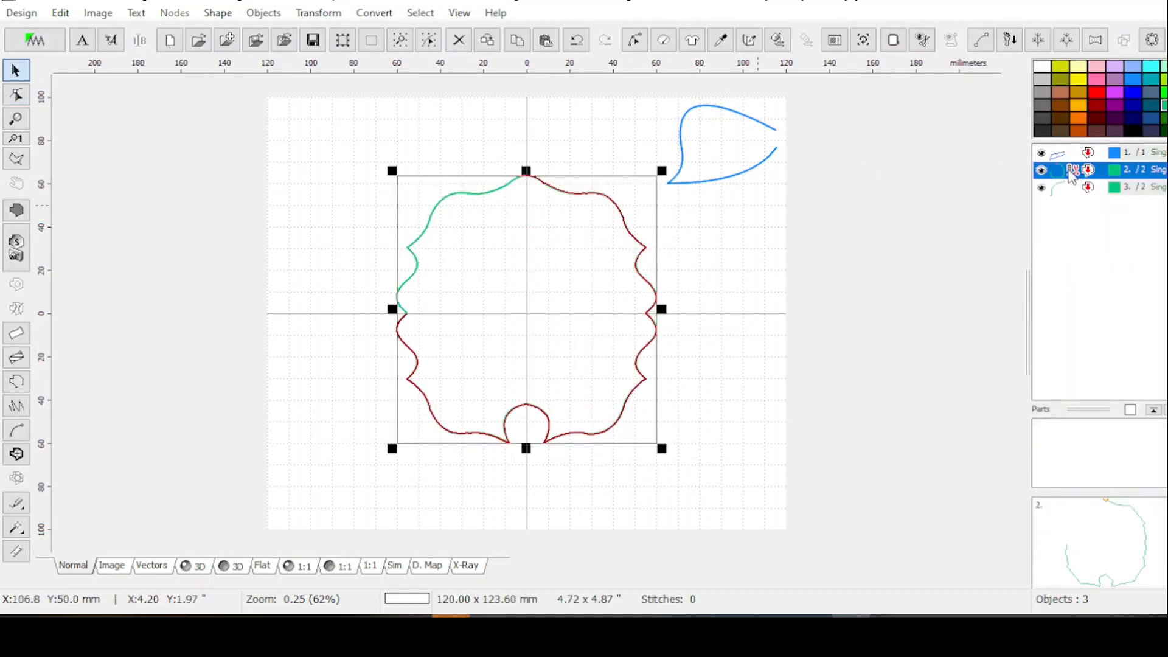
left_click(1067, 174)
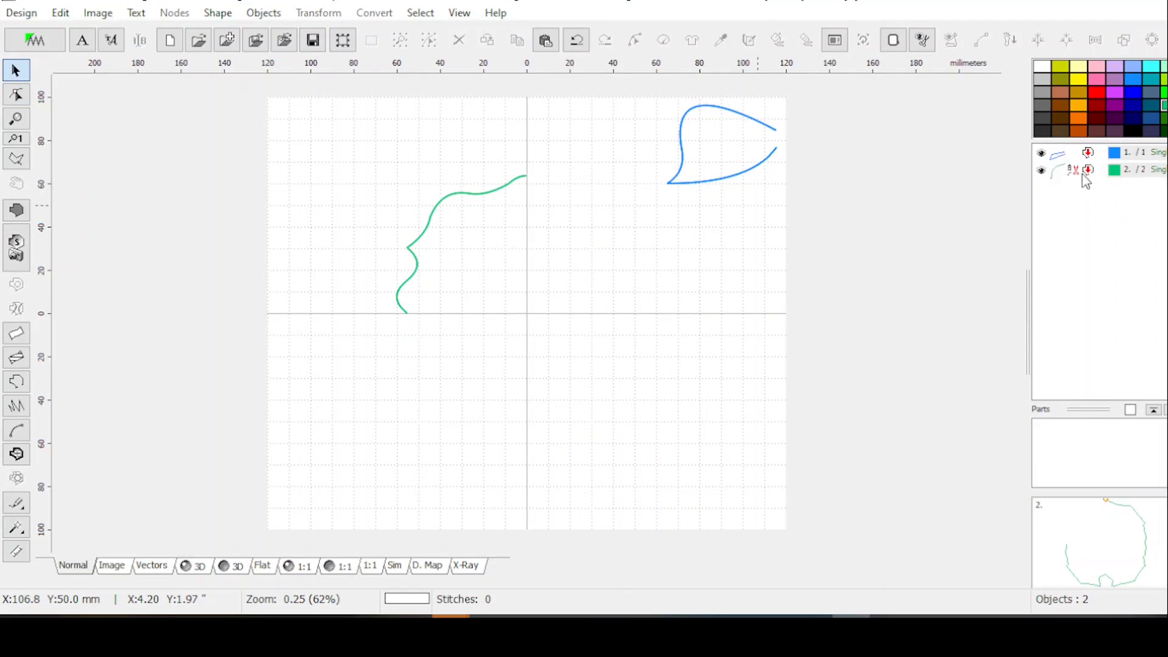
Step: Swap the start and end points of the remaining upper-left quarter outline so its path direction is reversed
left_click(1083, 175)
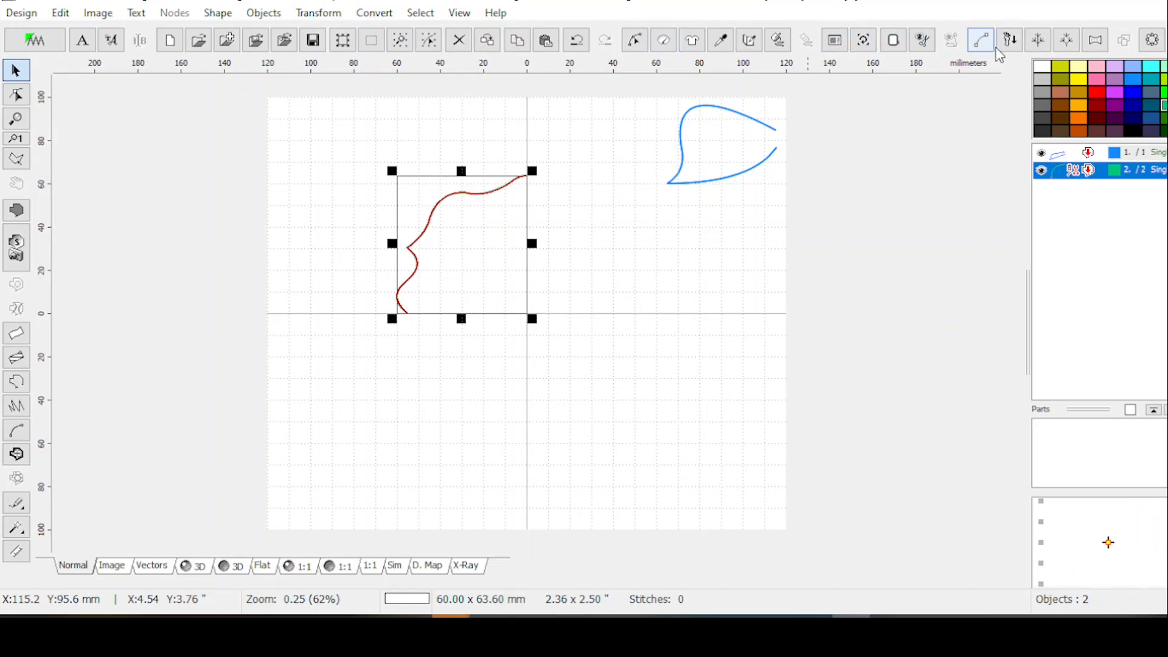
left_click(636, 40)
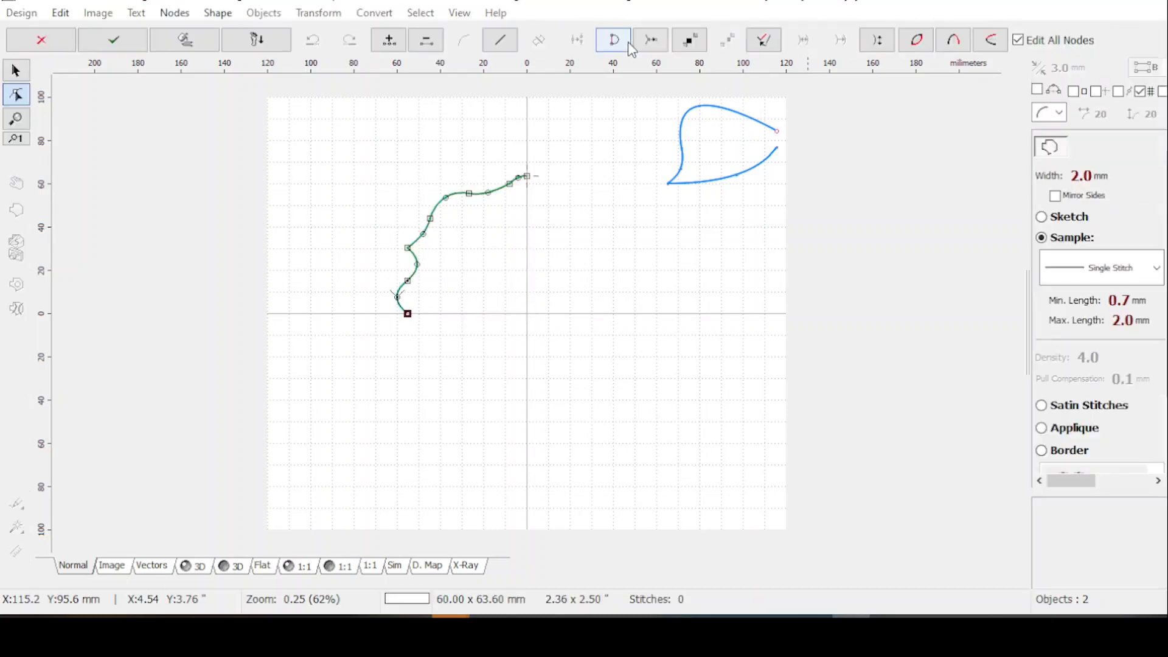
left_click(874, 47)
key("Return")
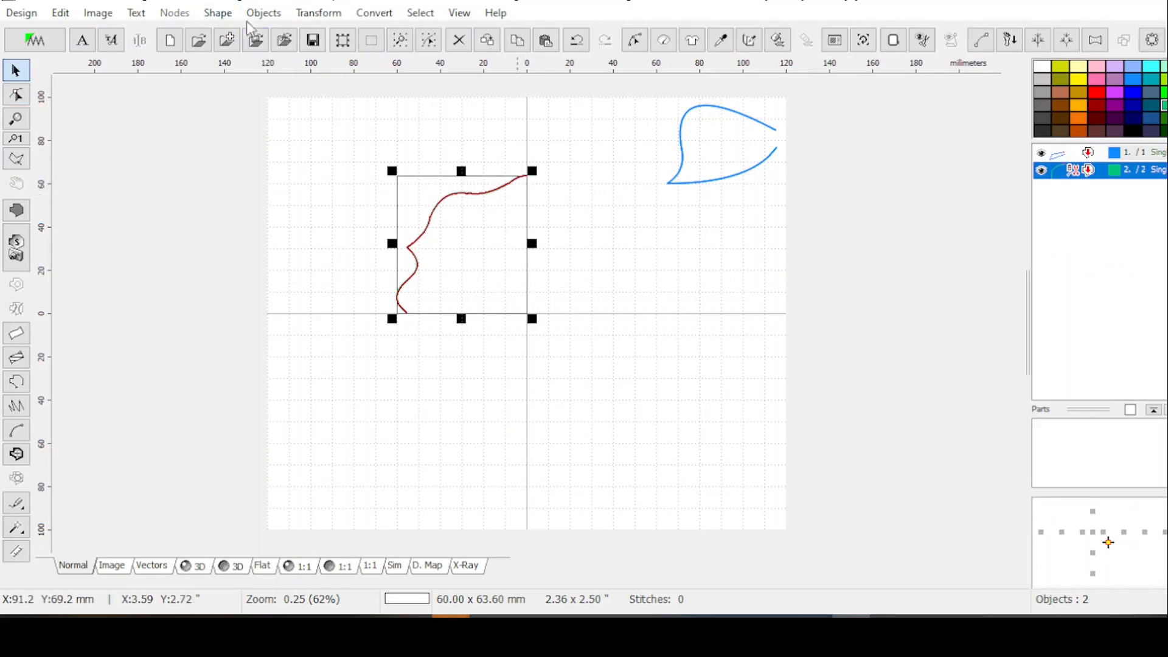
Step: Mirror the quarter outline into all four corners with the Corner command's Mirror option
left_click(306, 15)
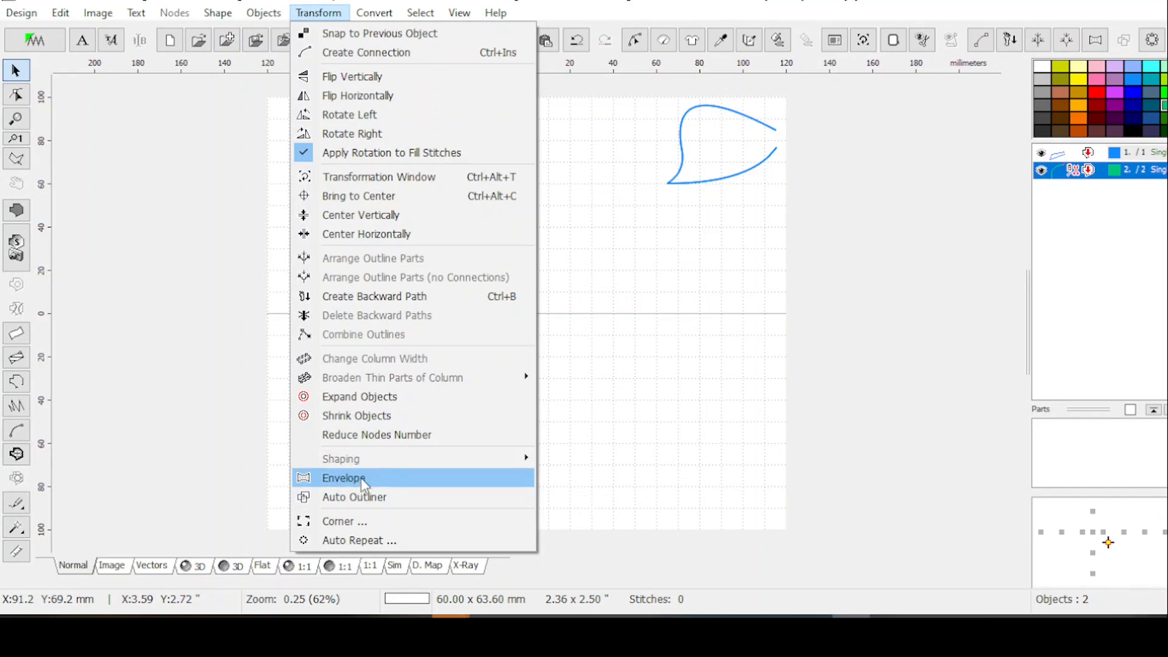
left_click(366, 522)
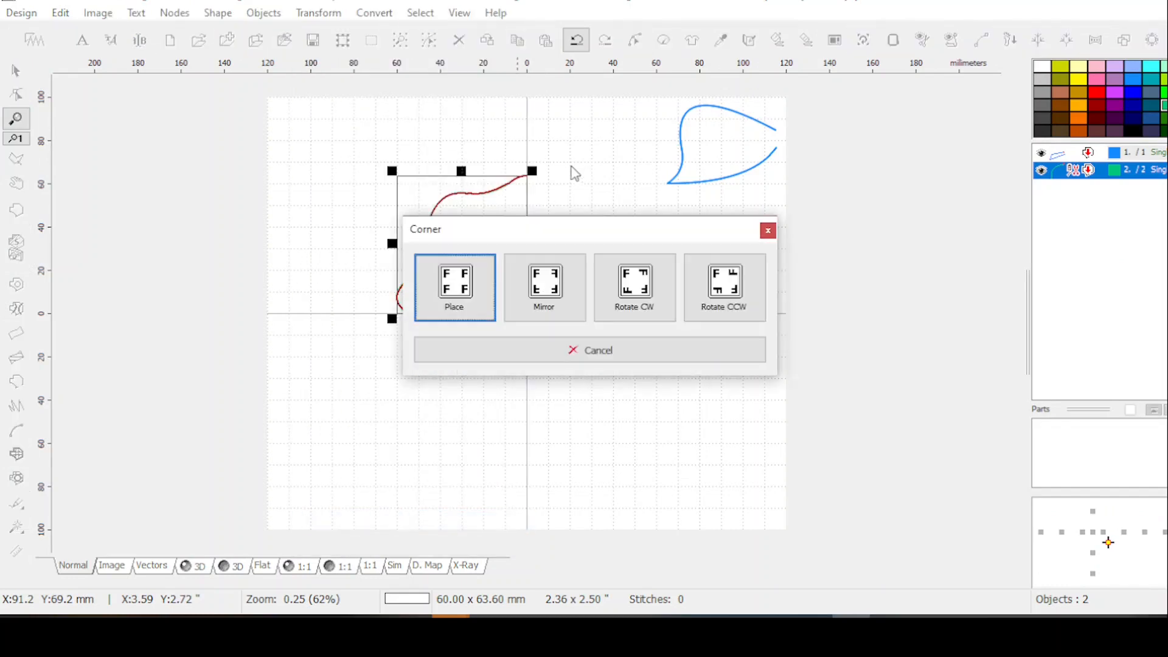
left_click(550, 311)
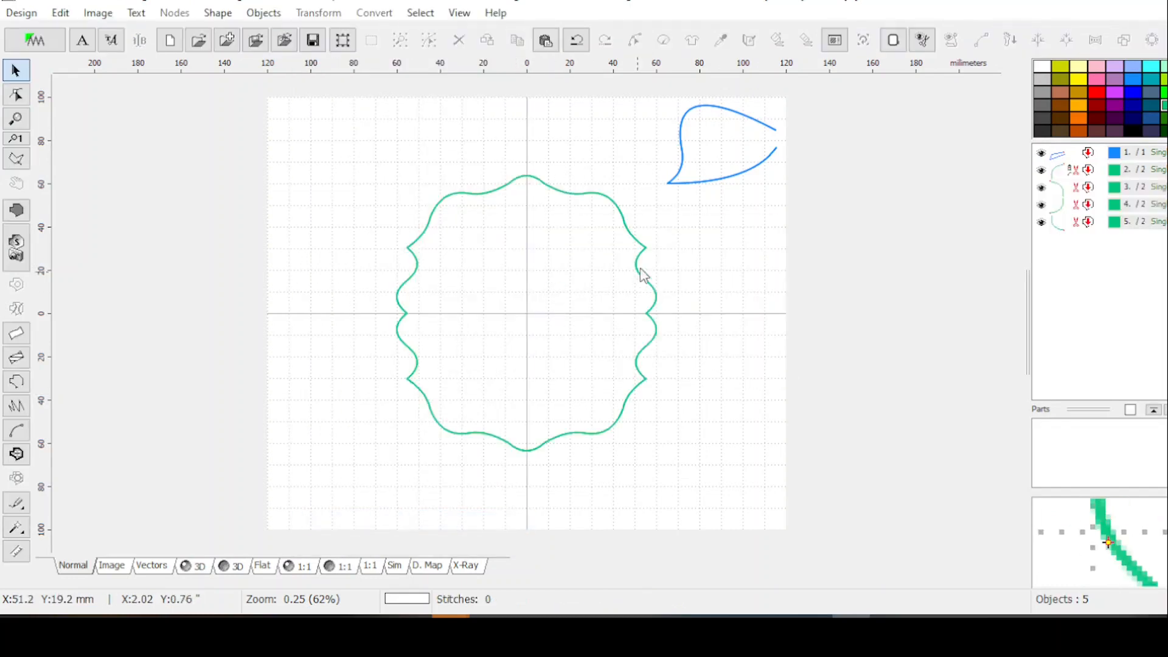
Step: Swap the start and end points of the upper-right quarter outline to reverse its path direction
left_click(1084, 187)
left_click(634, 41)
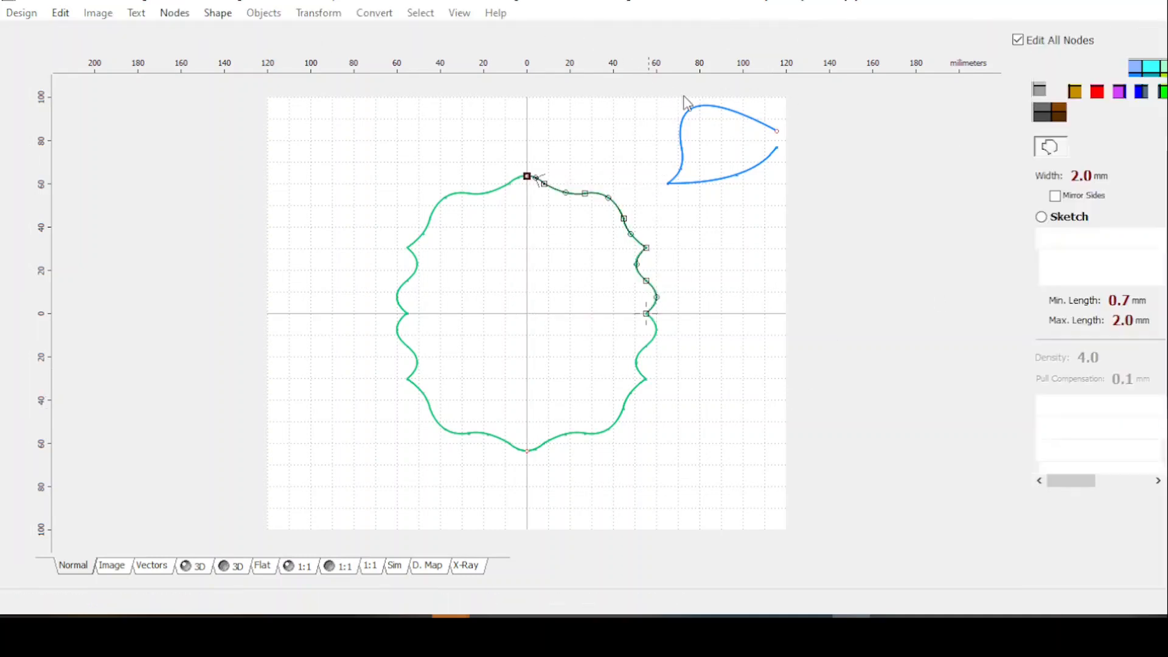
left_click(646, 314)
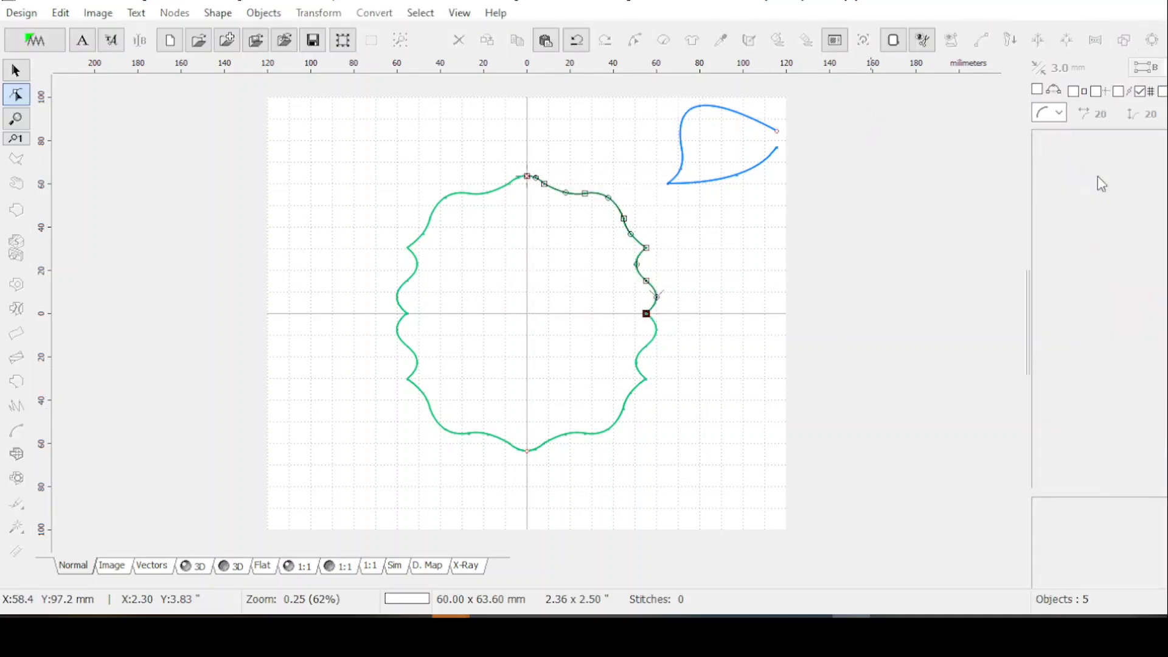
key("Escape")
Step: Swap the start and end points of the lower-left quarter outline to reverse its direction, and deselect it
left_click(1086, 221)
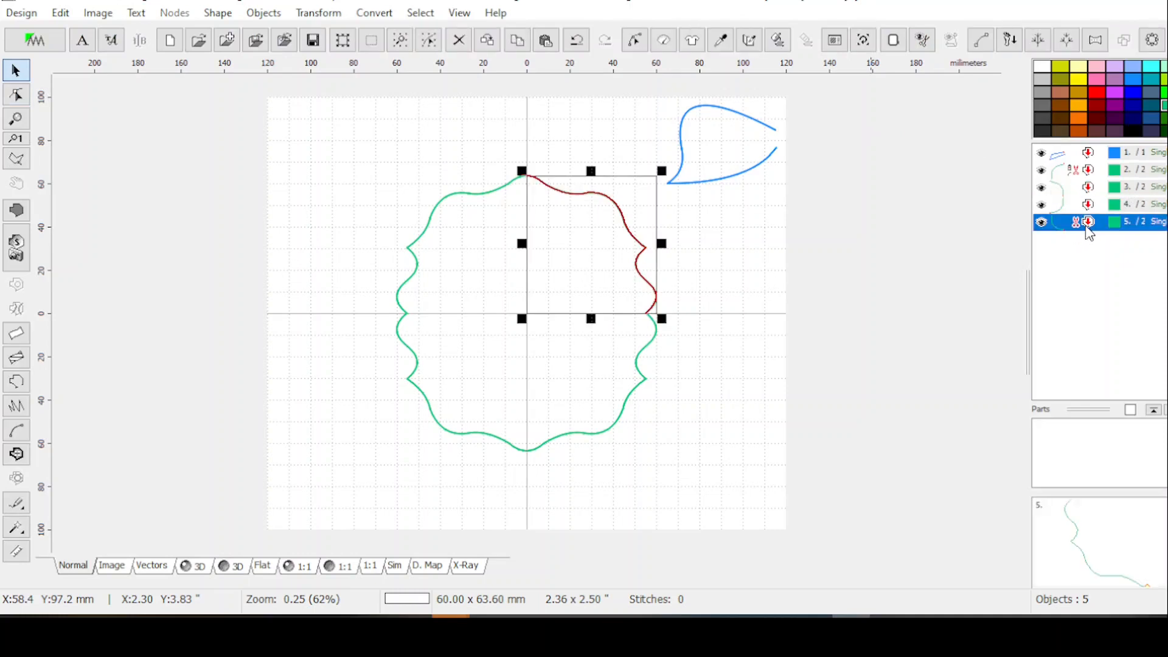
left_click(627, 44)
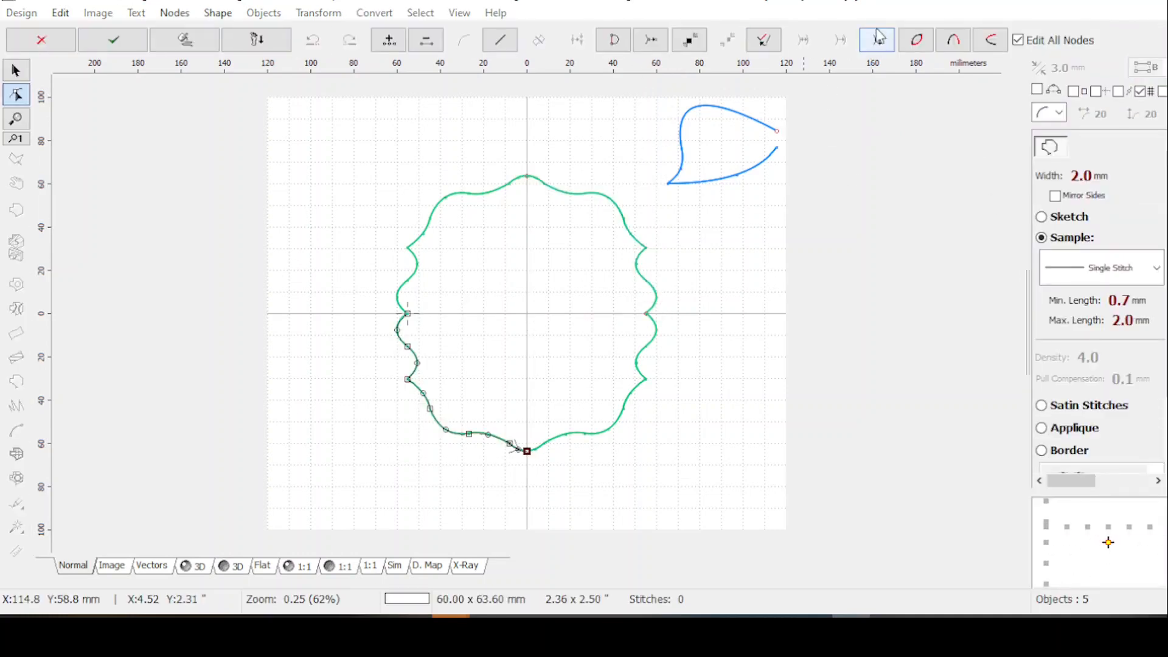
key("Escape")
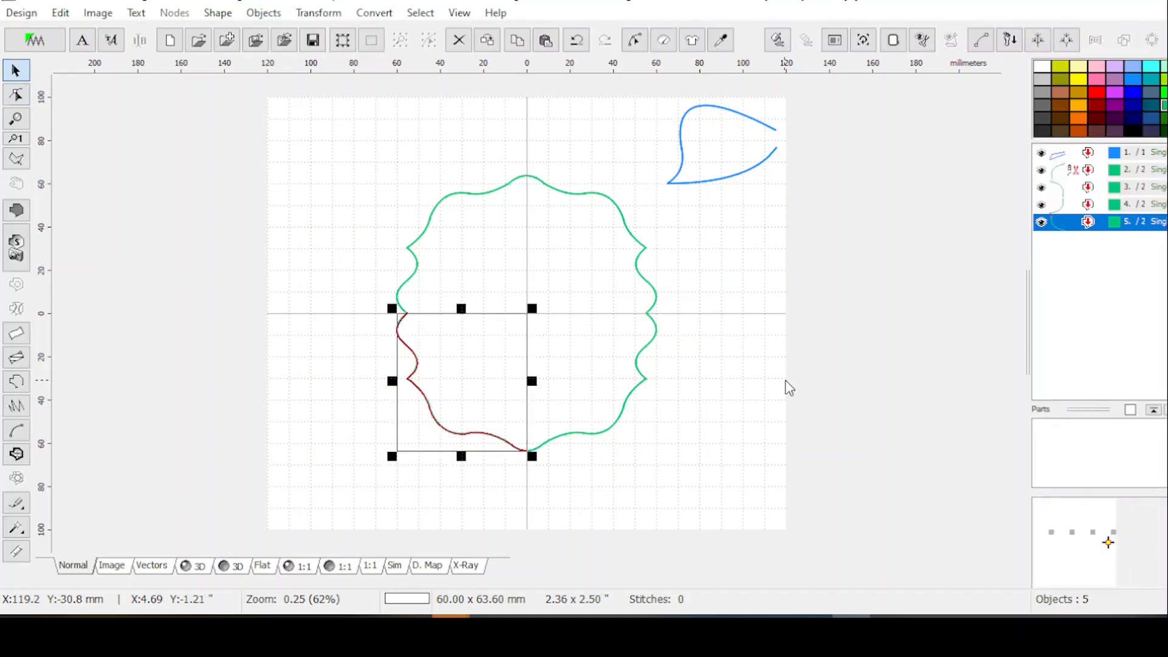
left_click(768, 448)
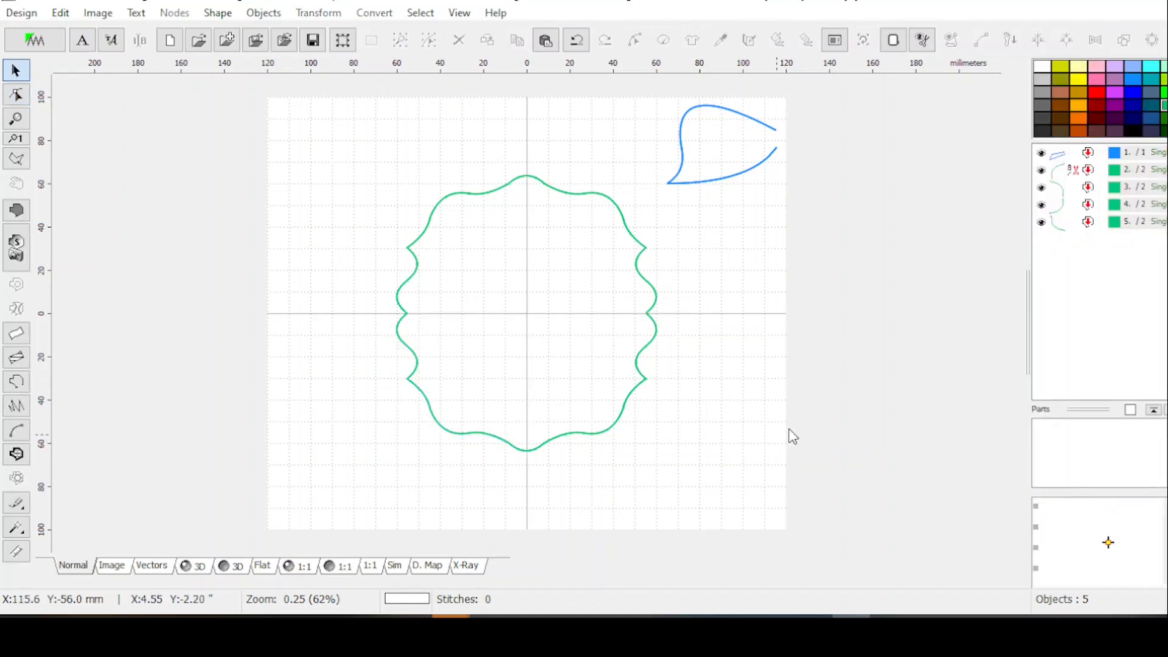
Step: Combine the four green quarter outlines into a single outline object and clear the selection
left_click_drag(1081, 169, 1087, 247)
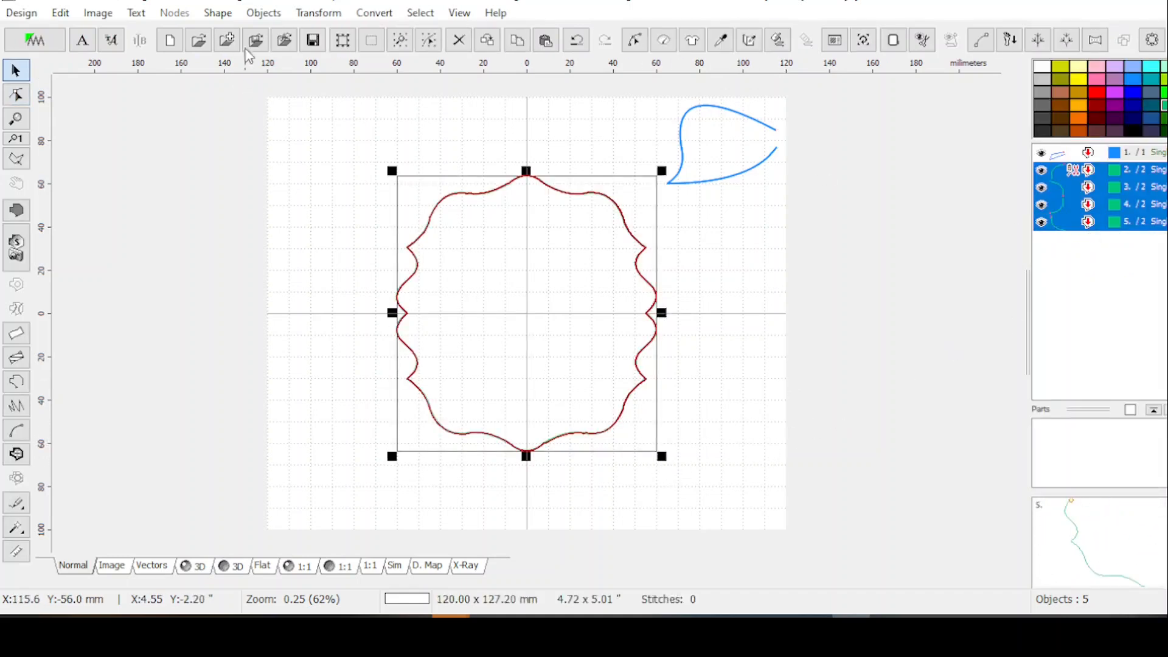
left_click(309, 17)
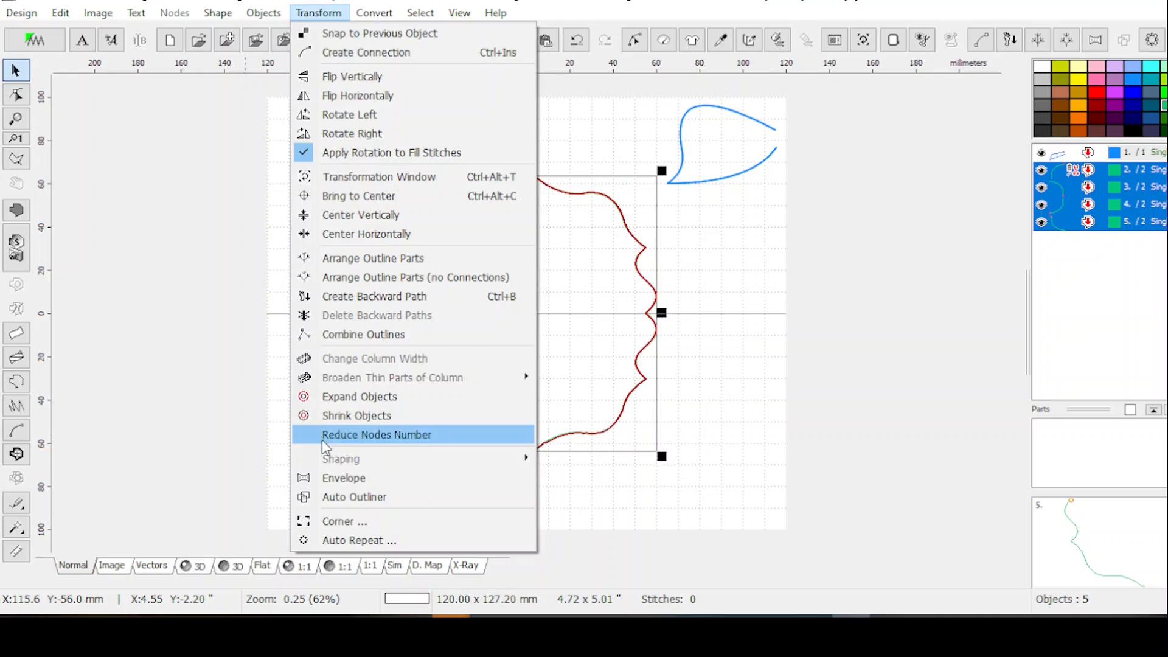
left_click(345, 336)
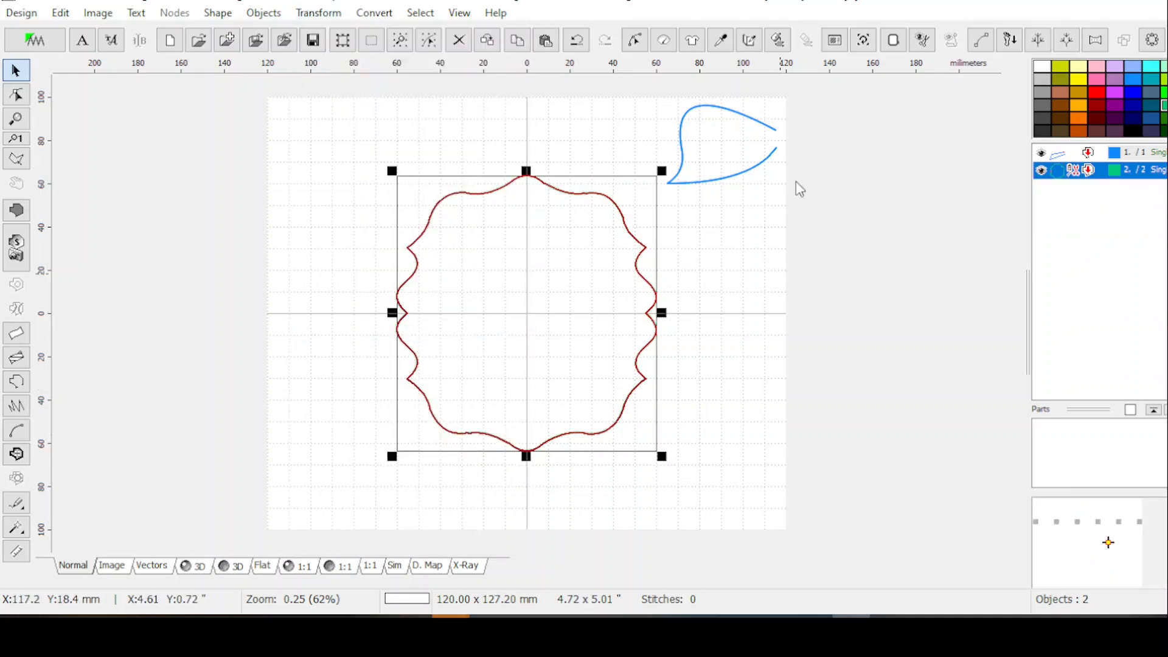
left_click(737, 271)
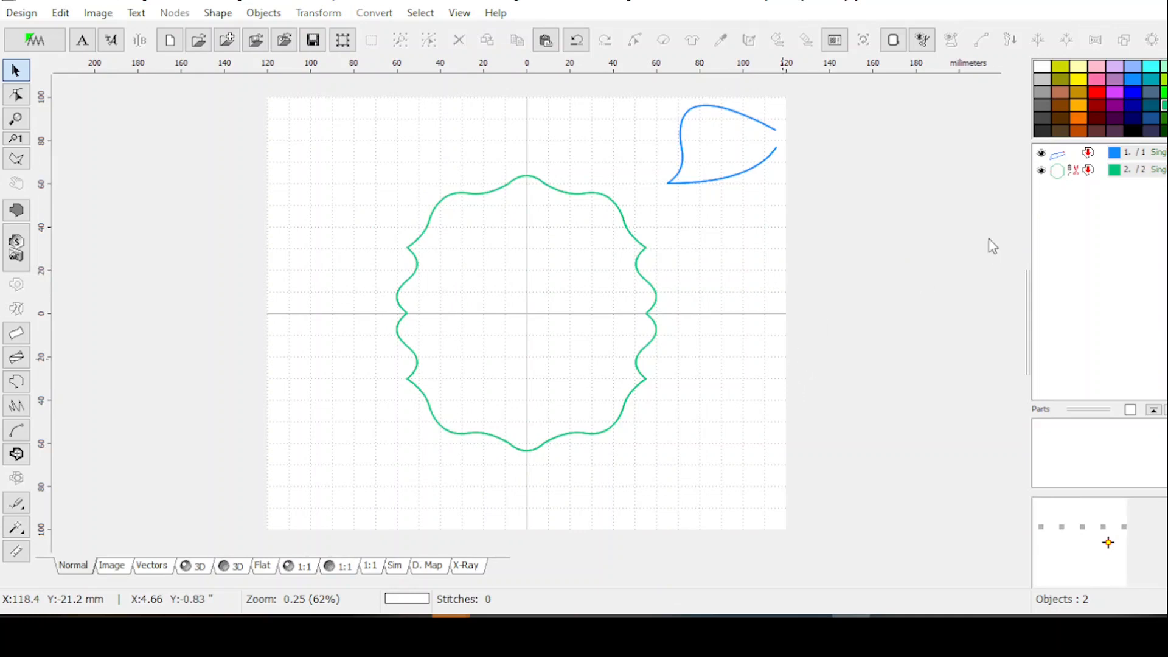
Step: Resize the combined green outline to a height of 120 mm without keeping the aspect ratio, and deselect it
left_click(1084, 174)
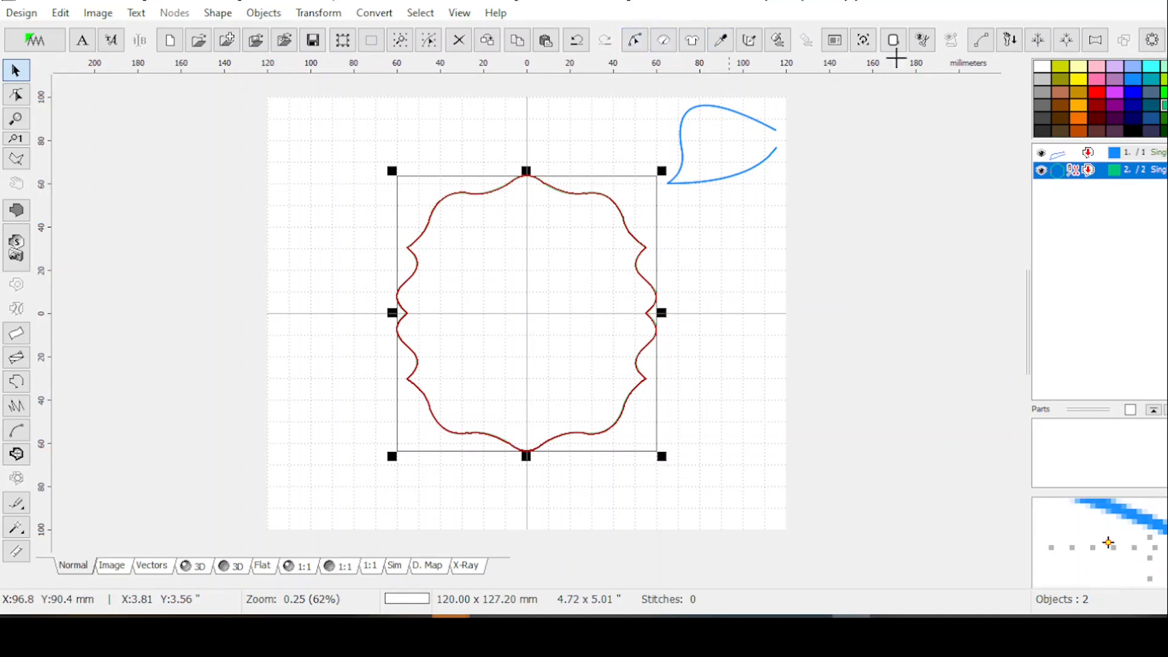
left_click(863, 40)
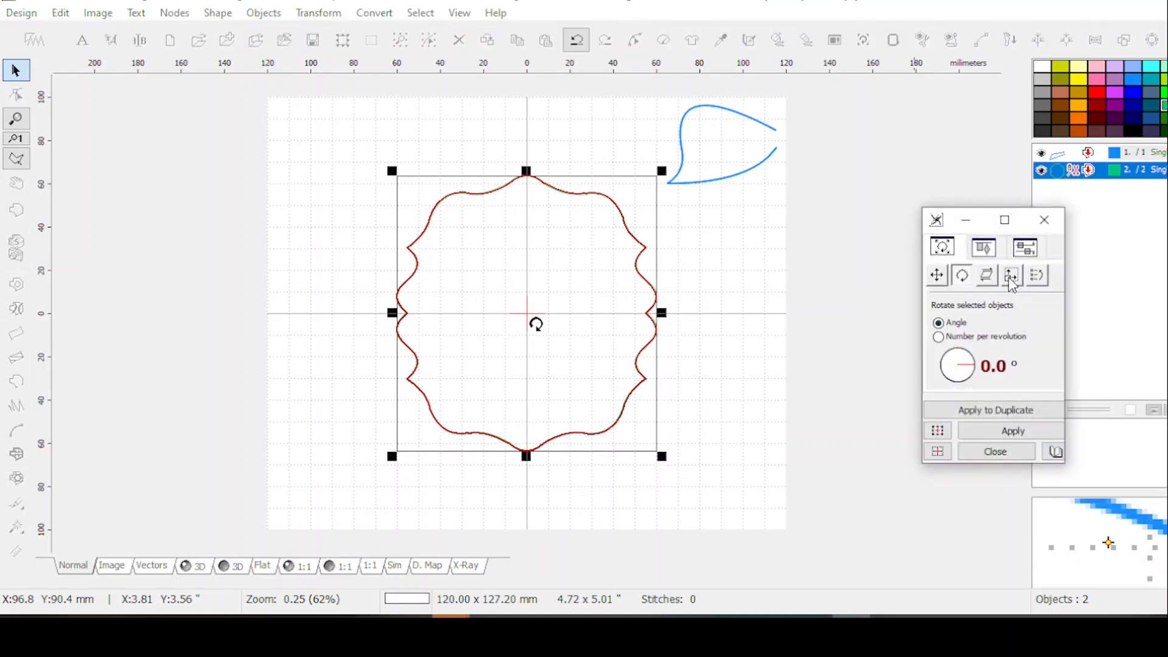
left_click(1011, 276)
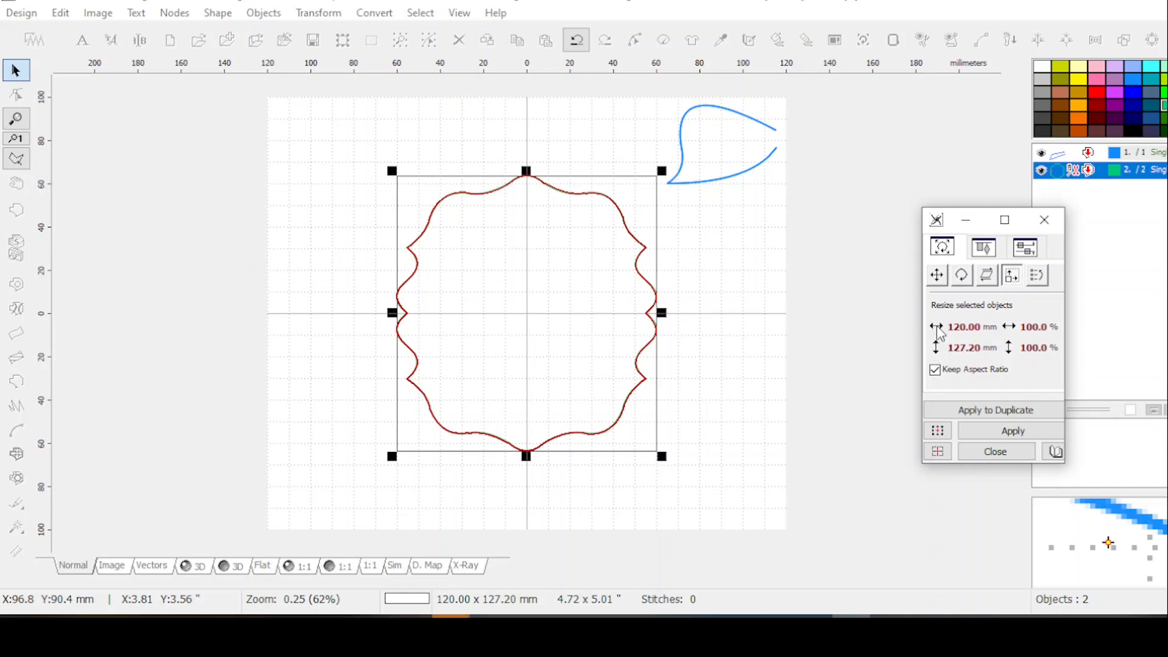
left_click(939, 356)
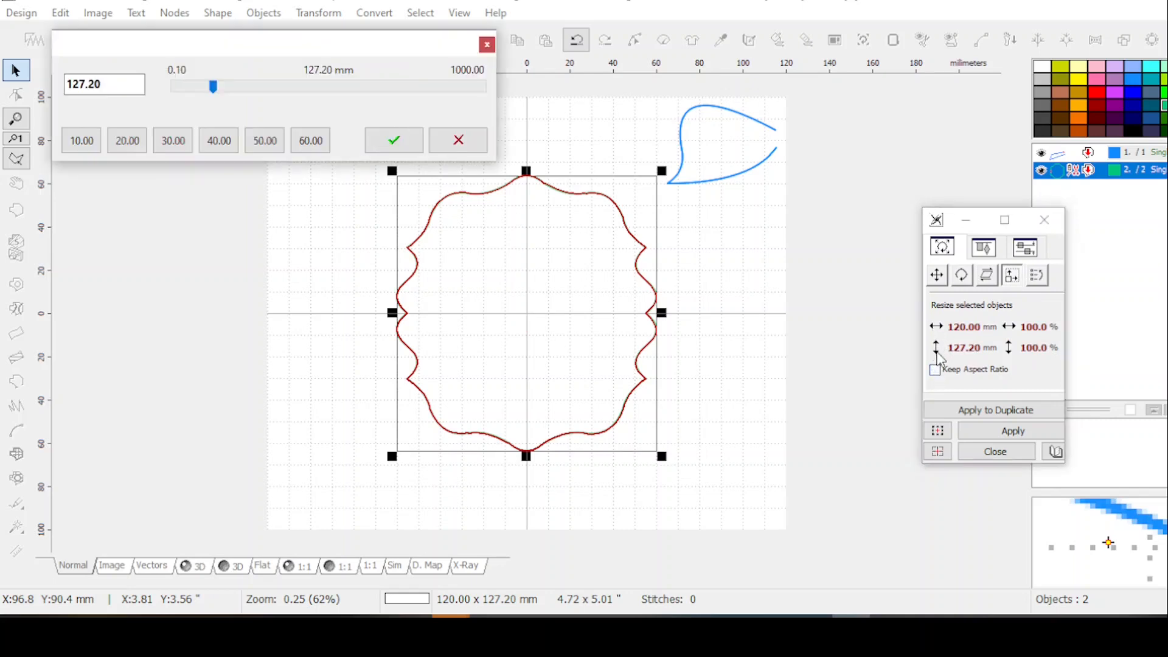
double_click(115, 85)
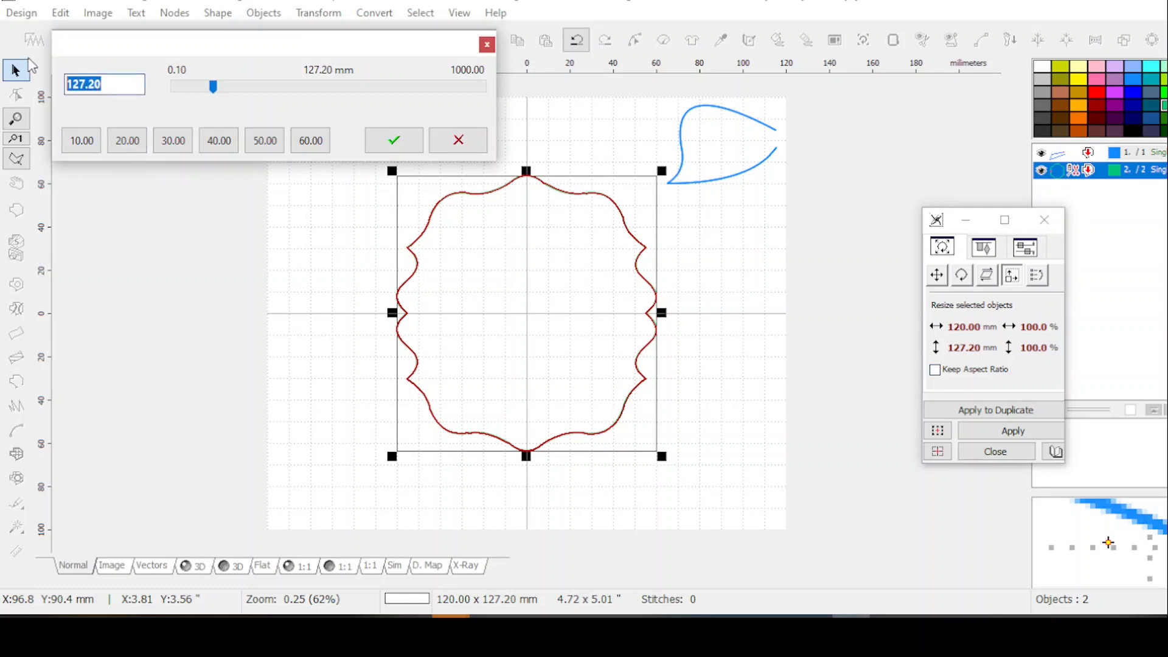
type("120")
left_click(394, 141)
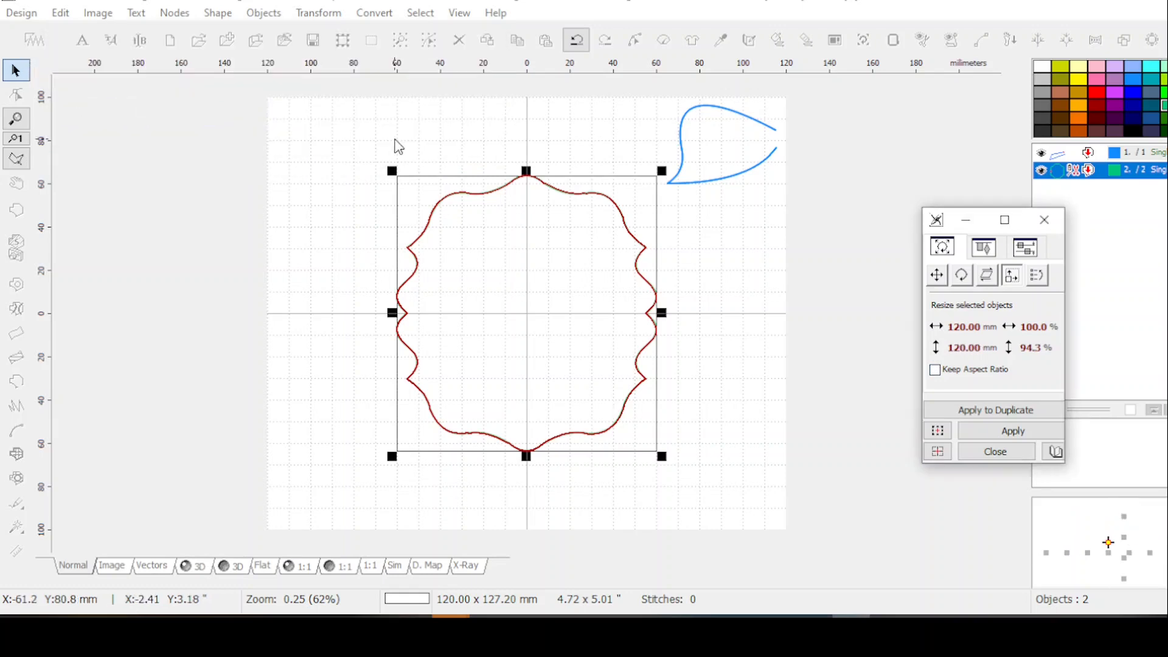
left_click(1012, 430)
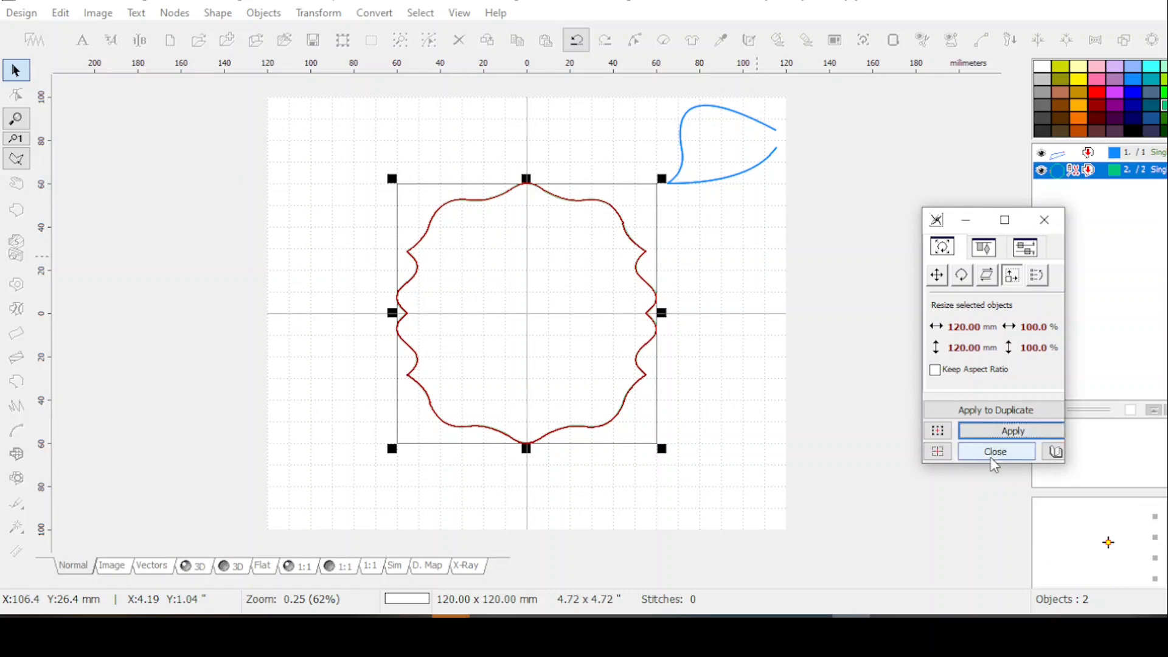
left_click(996, 451)
left_click(760, 405)
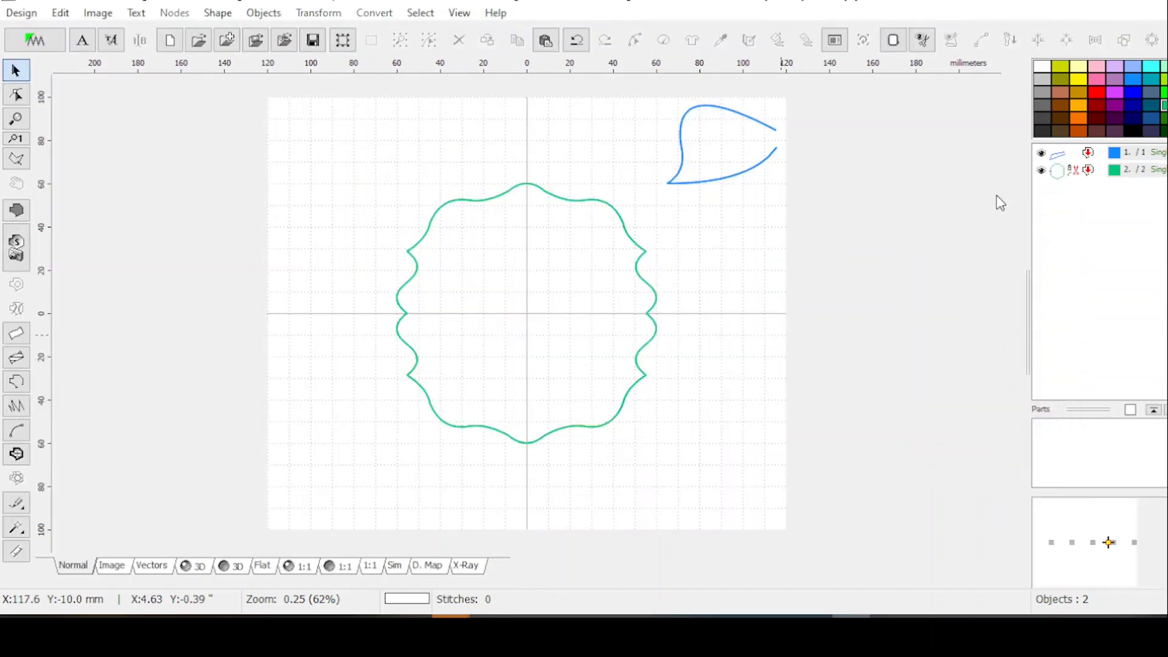
Step: Try rotating the combined green outline to the left, and undo the rotation
left_click(1073, 177)
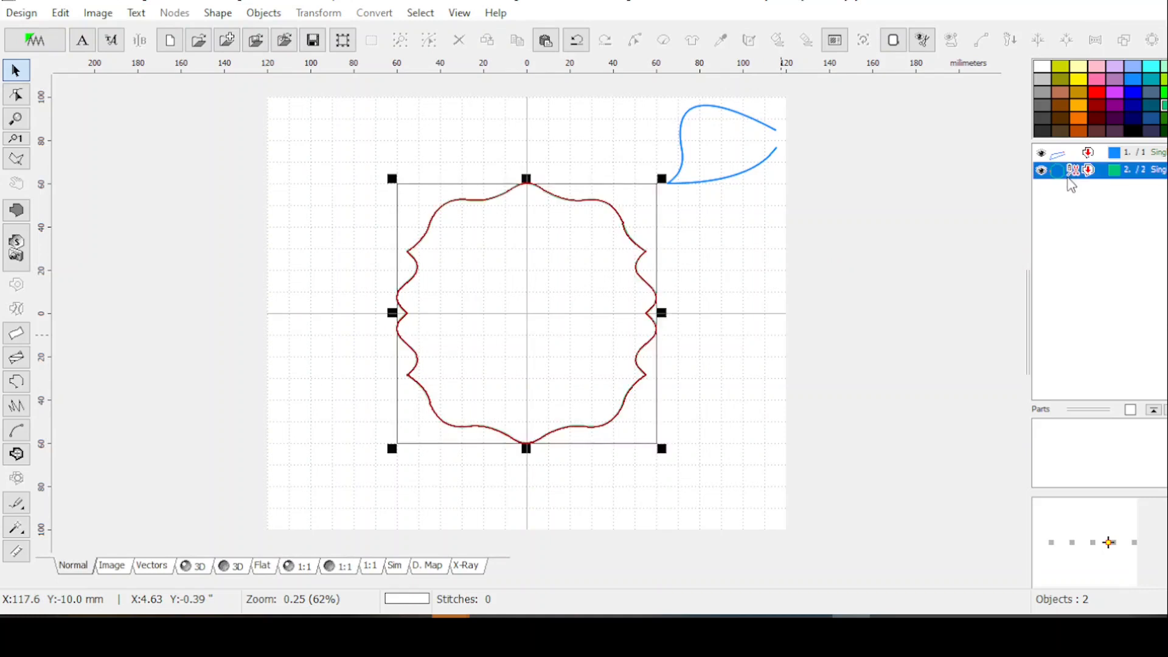
left_click(317, 14)
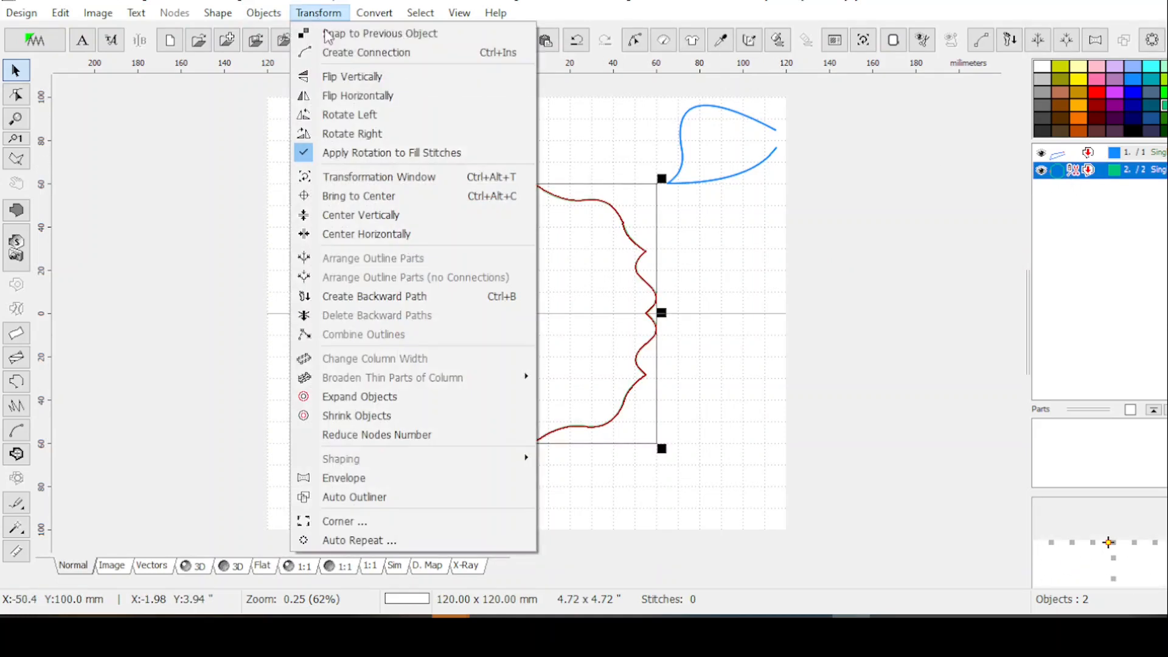
left_click(350, 120)
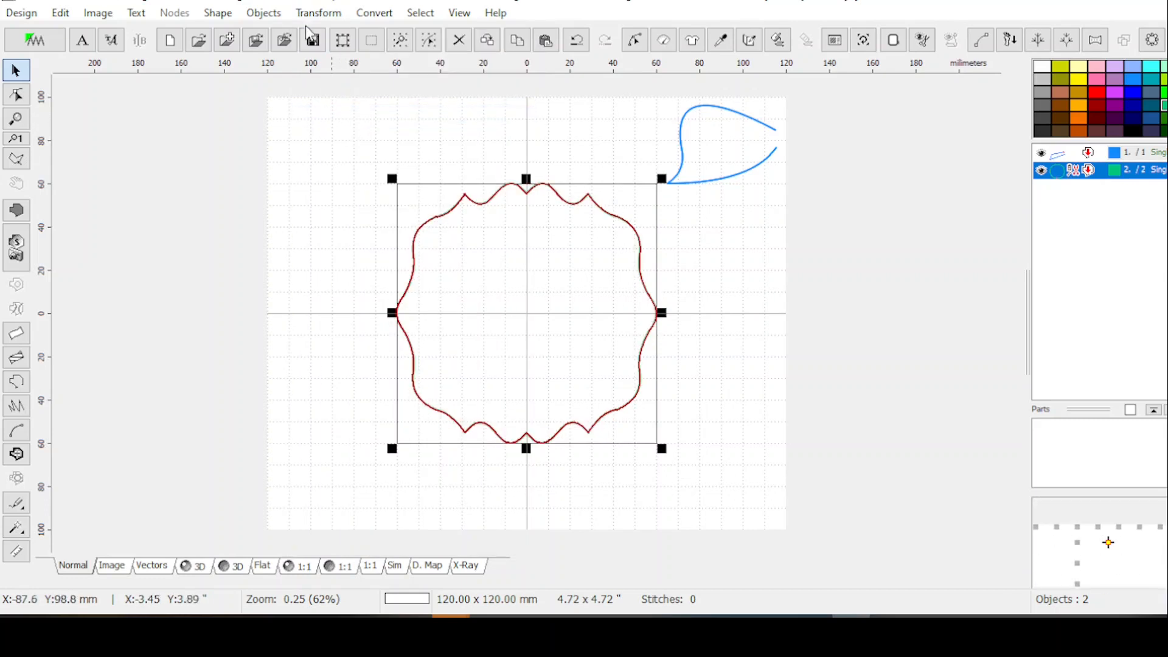
key("ctrl+z")
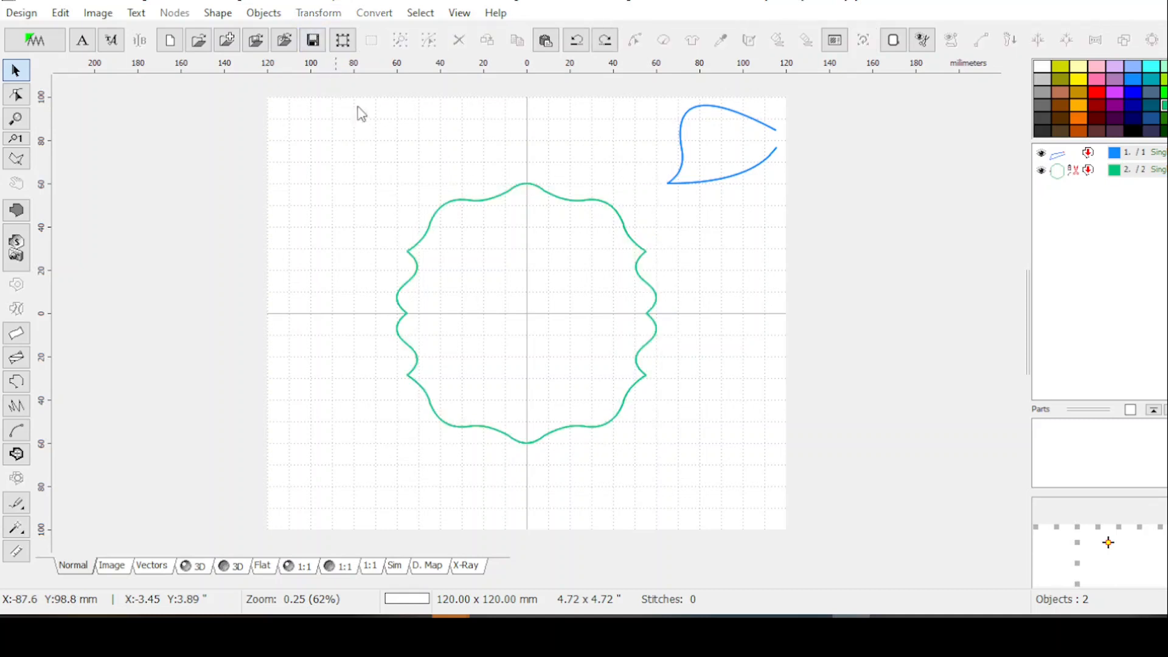
Step: Change the combined green outline's stitch type to Satin Stitches and apply it
left_click(1077, 173)
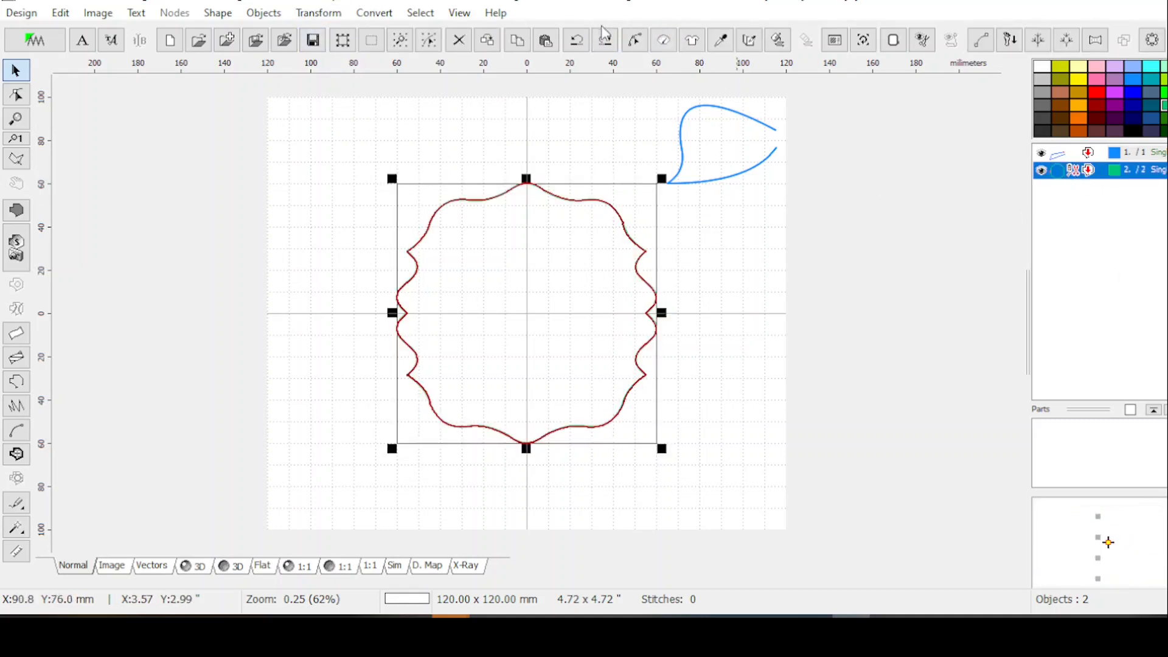
left_click(634, 42)
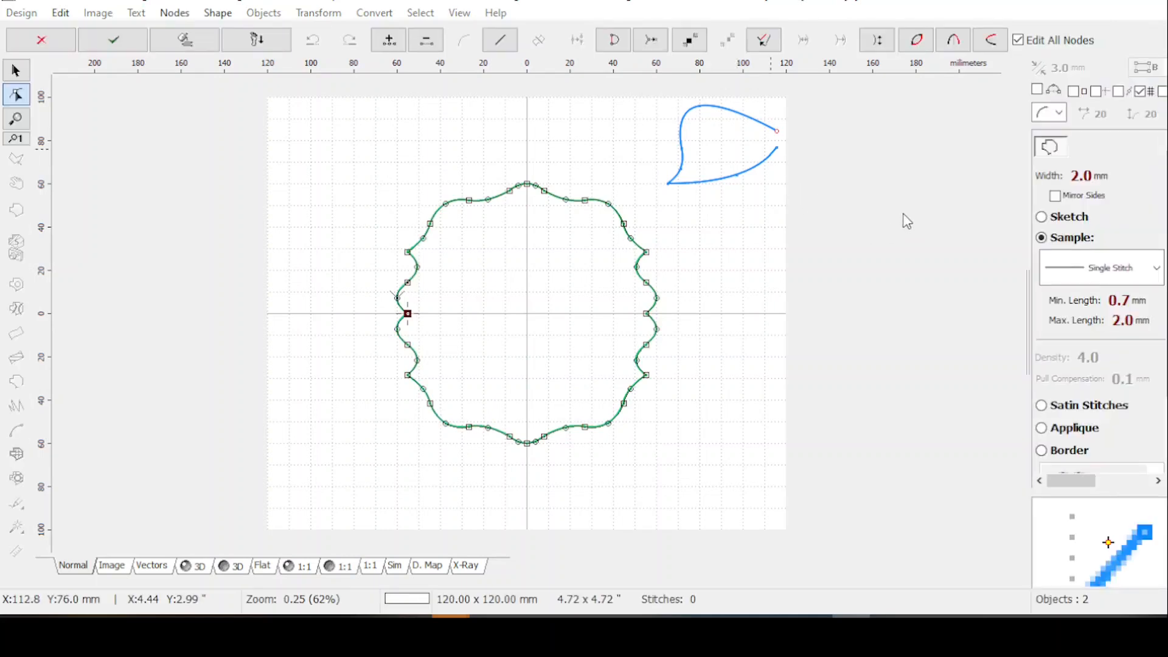
key("Escape")
left_click(667, 45)
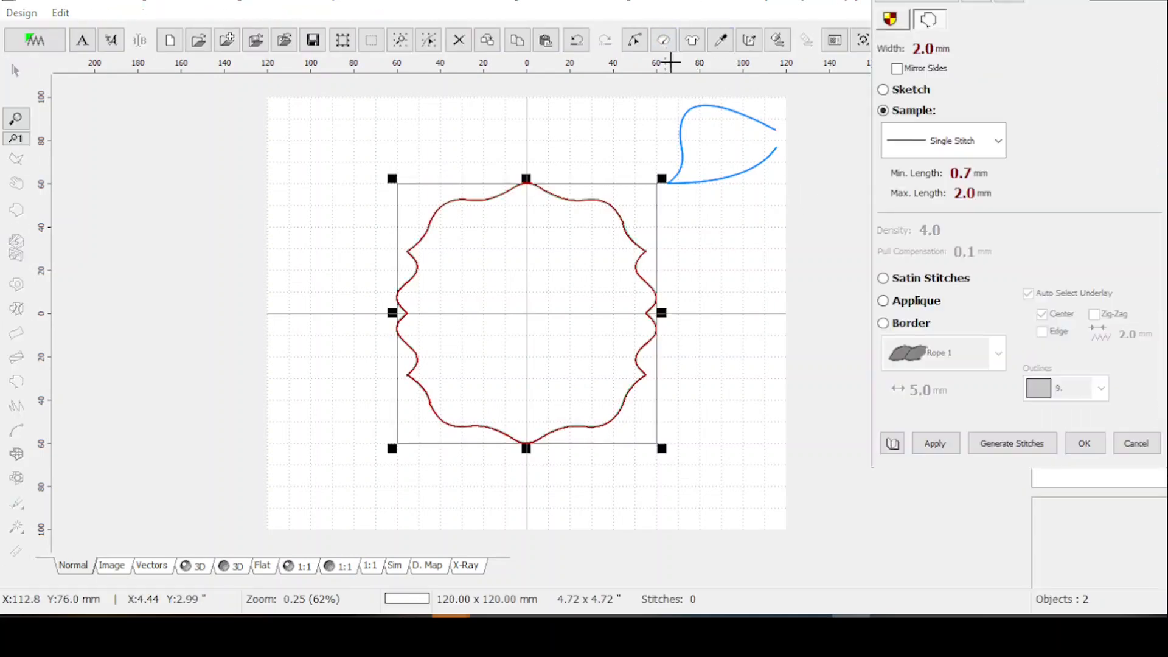
left_click(898, 280)
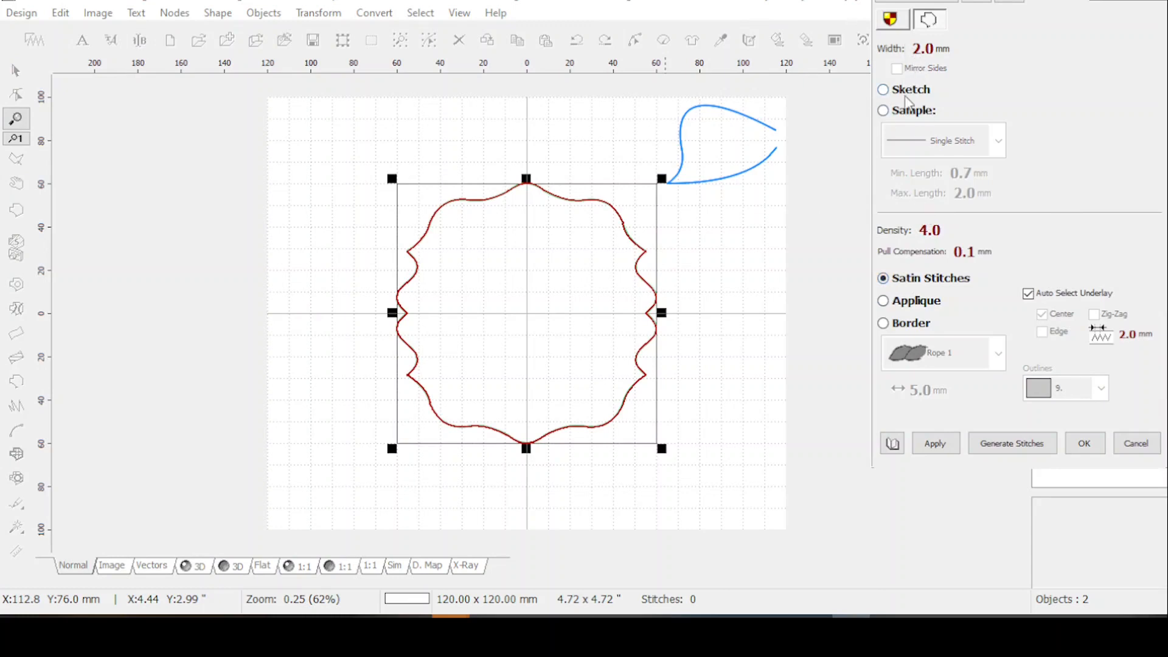
left_click(940, 450)
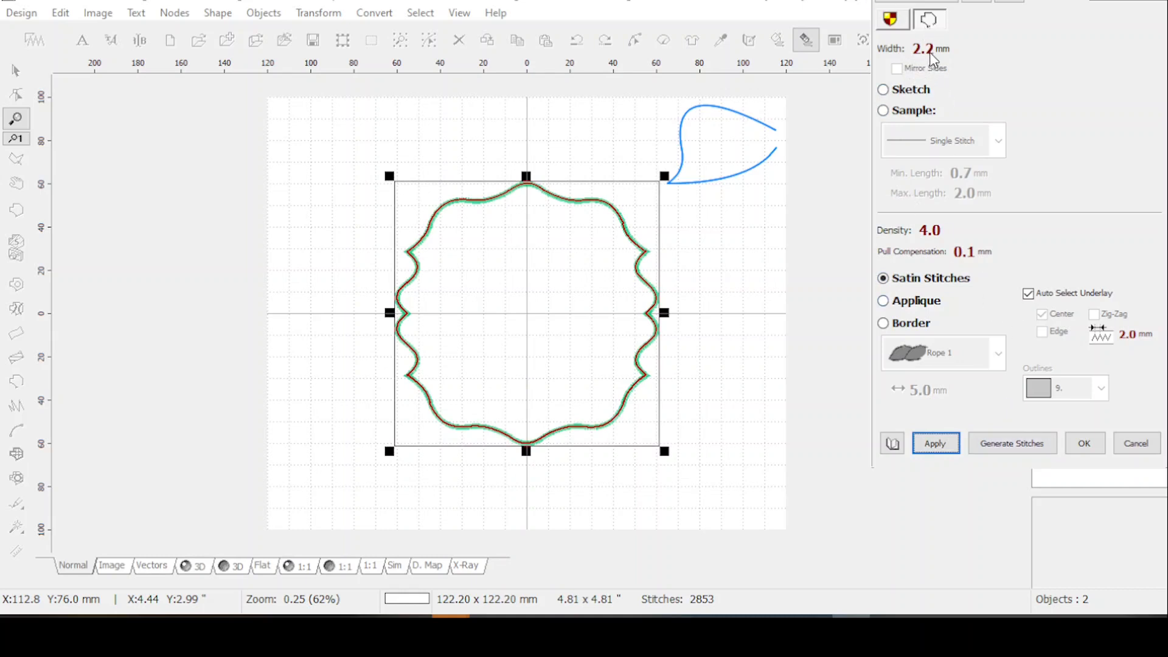
Step: Set the satin outline's width to 2.5 mm and accept the stitch parameters
scroll(934, 61, "up", 1)
left_click(951, 443)
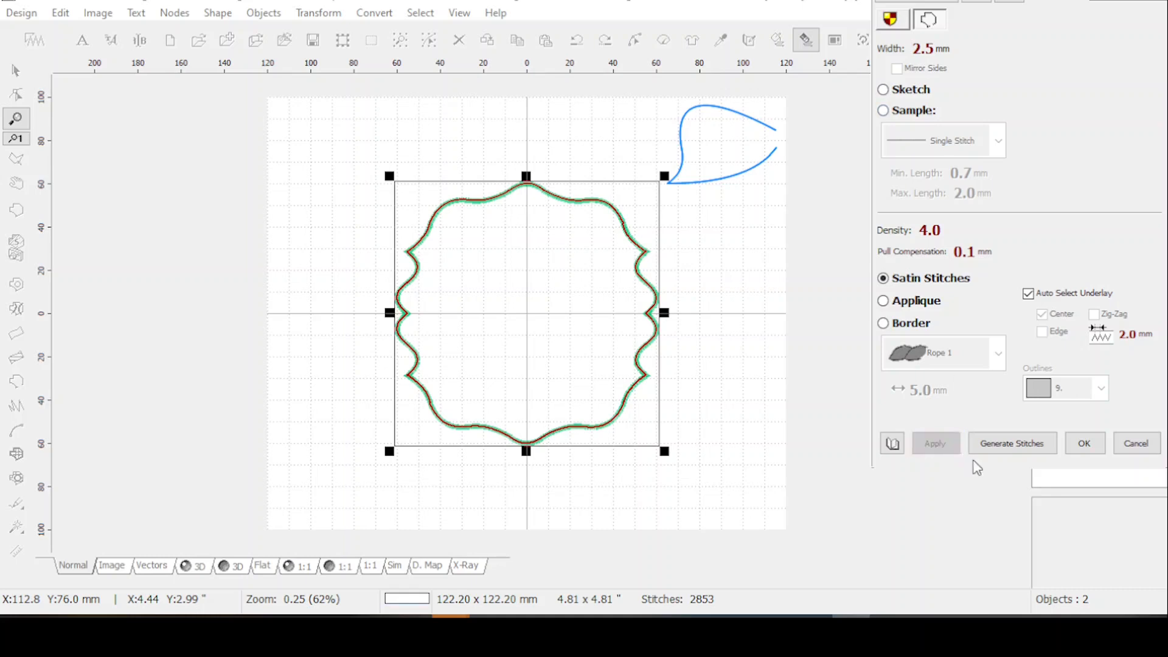
left_click(1084, 443)
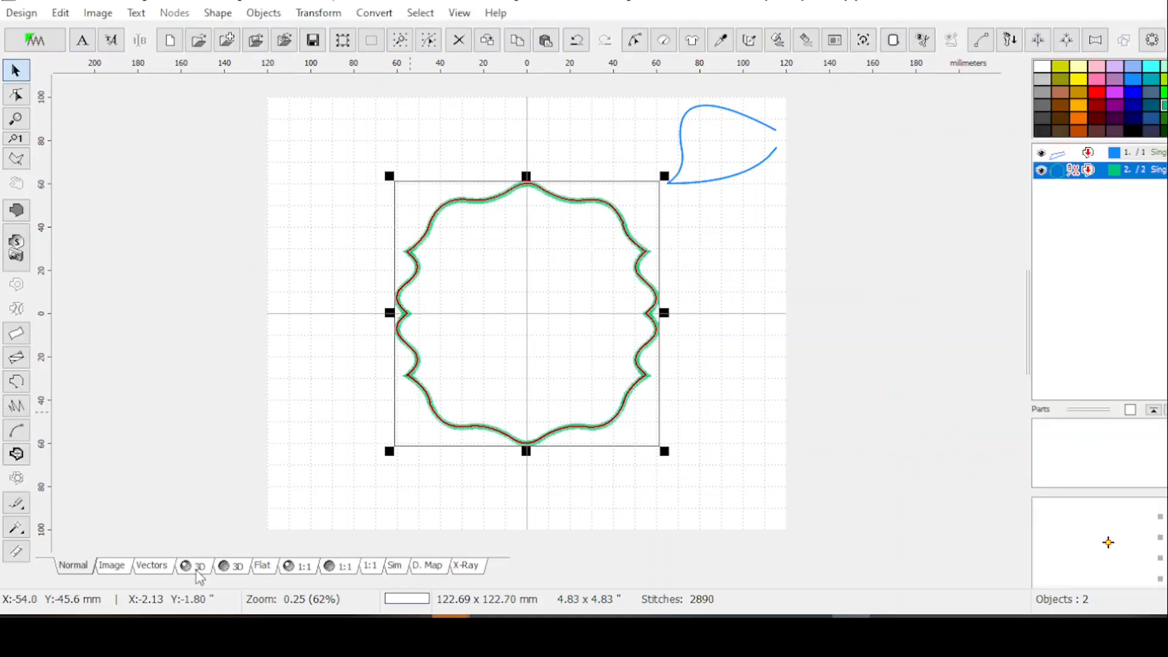
Step: Try recolouring the satin outline yellow in the 3D view, and undo the colour change
scroll(548, 308, "up", 1)
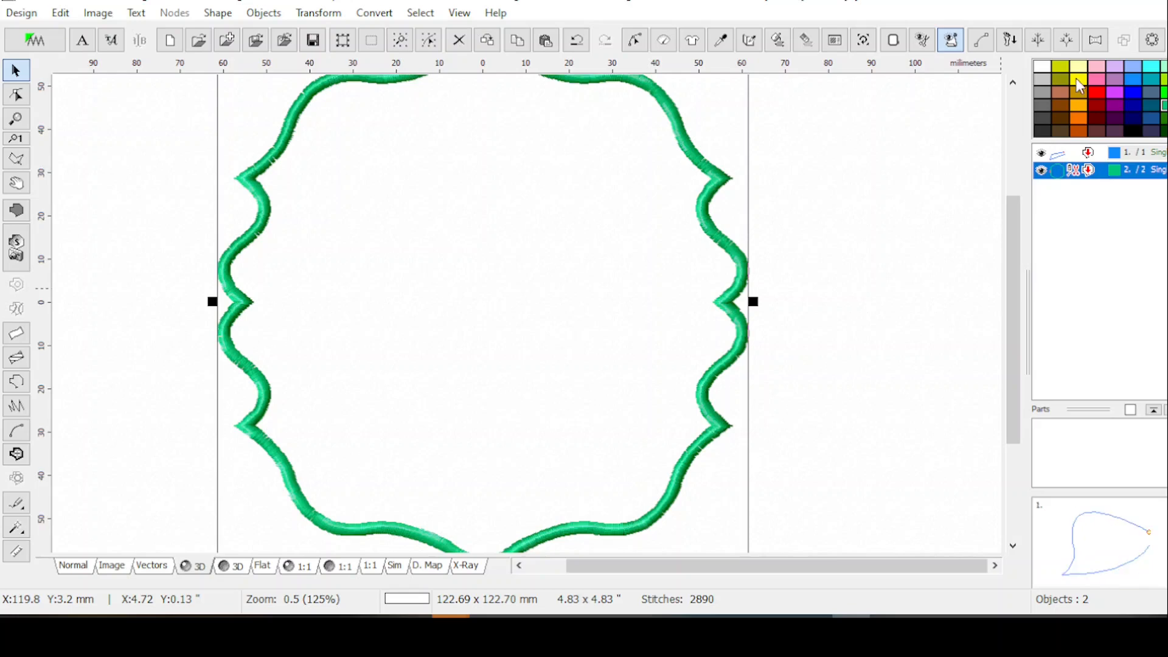
left_click_drag(1077, 79, 1097, 173)
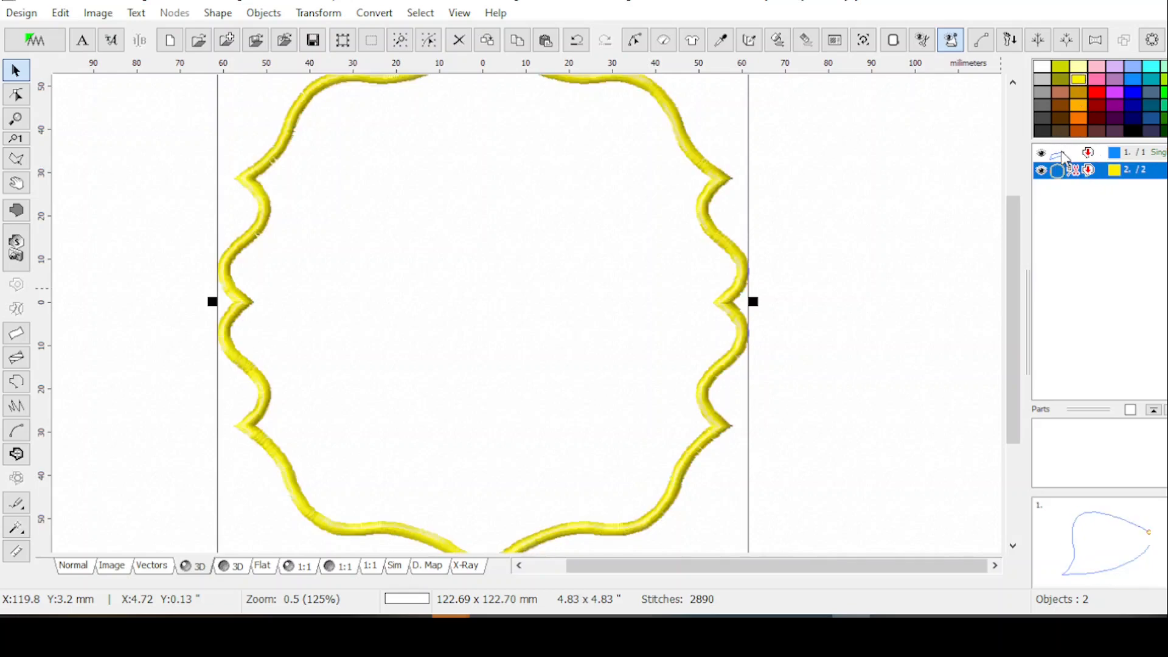
key("ctrl+z")
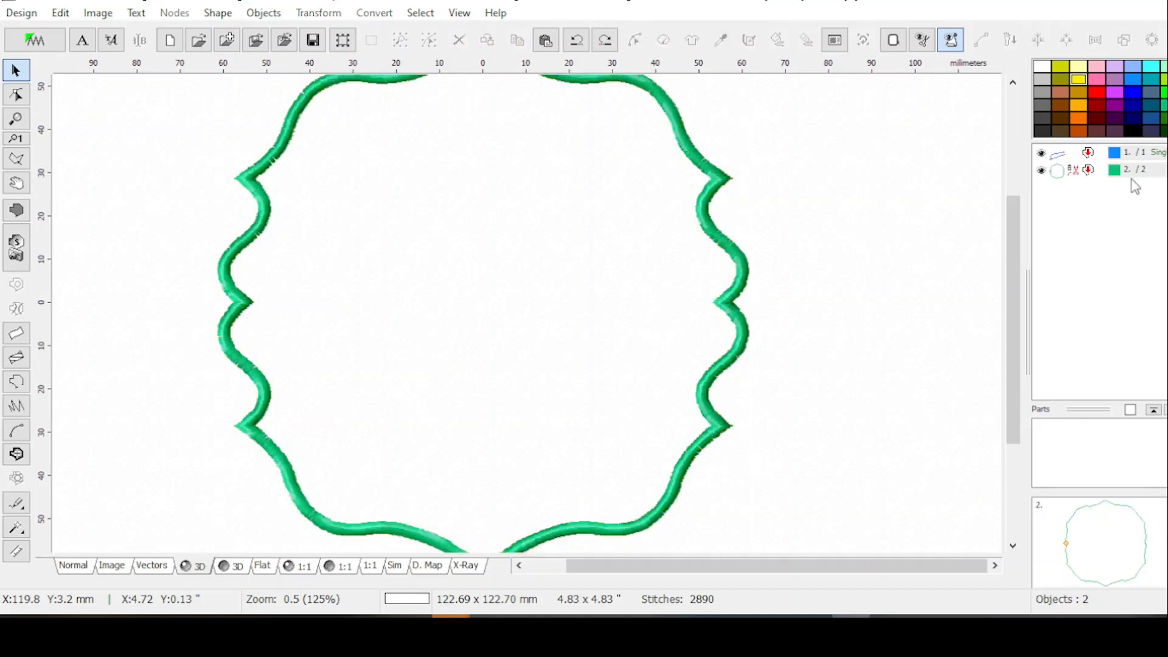
Step: Create a 3.0 mm wide column from the green satin outline
left_click(1114, 171)
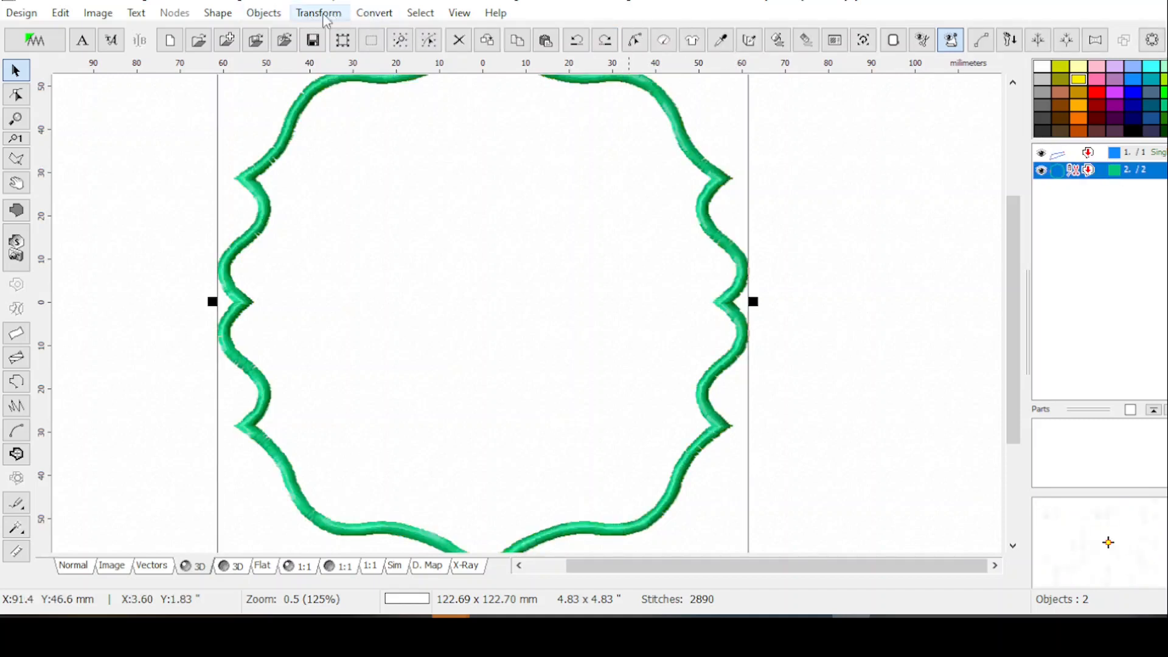
left_click(372, 14)
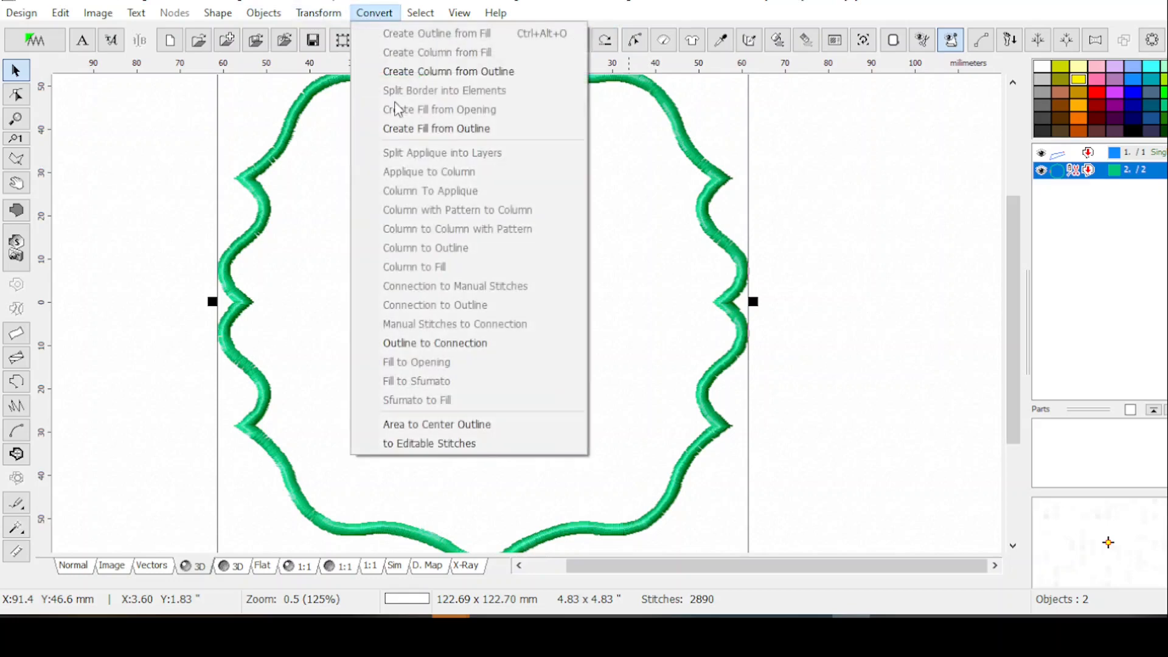
left_click(417, 72)
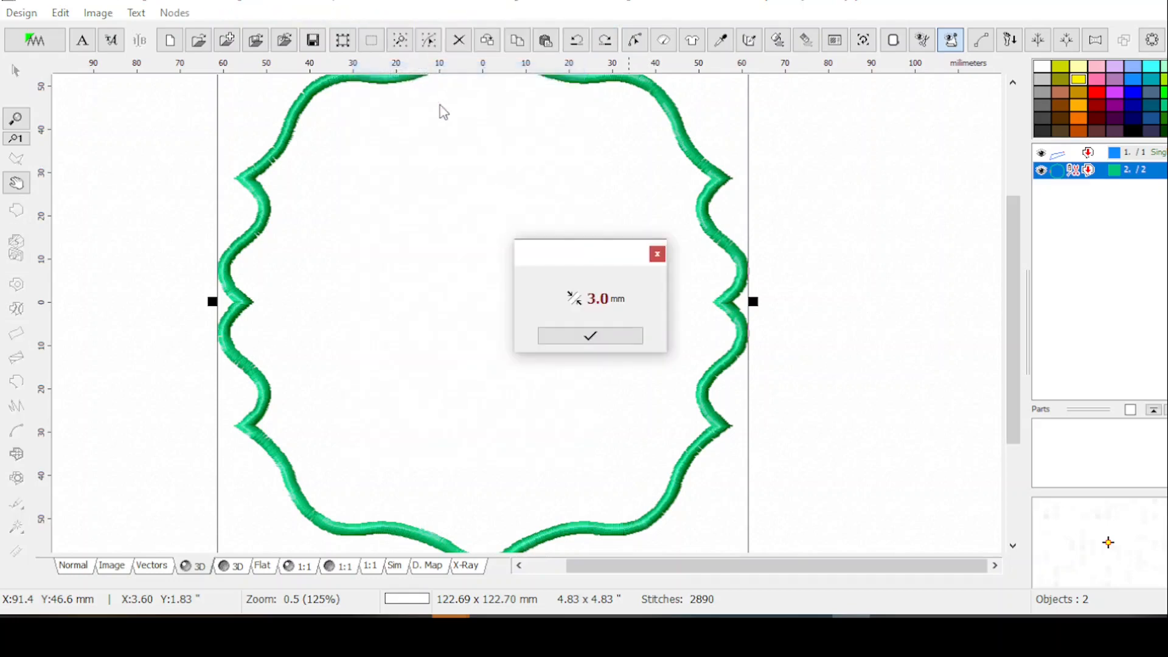
left_click_drag(606, 304, 596, 305)
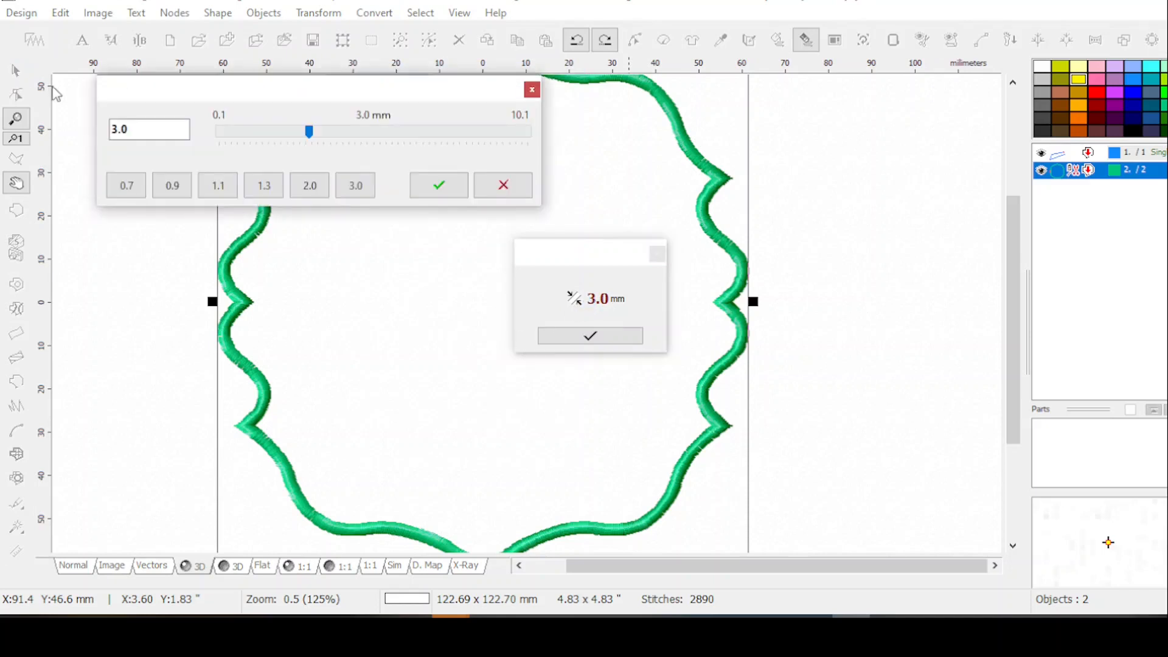
left_click(434, 190)
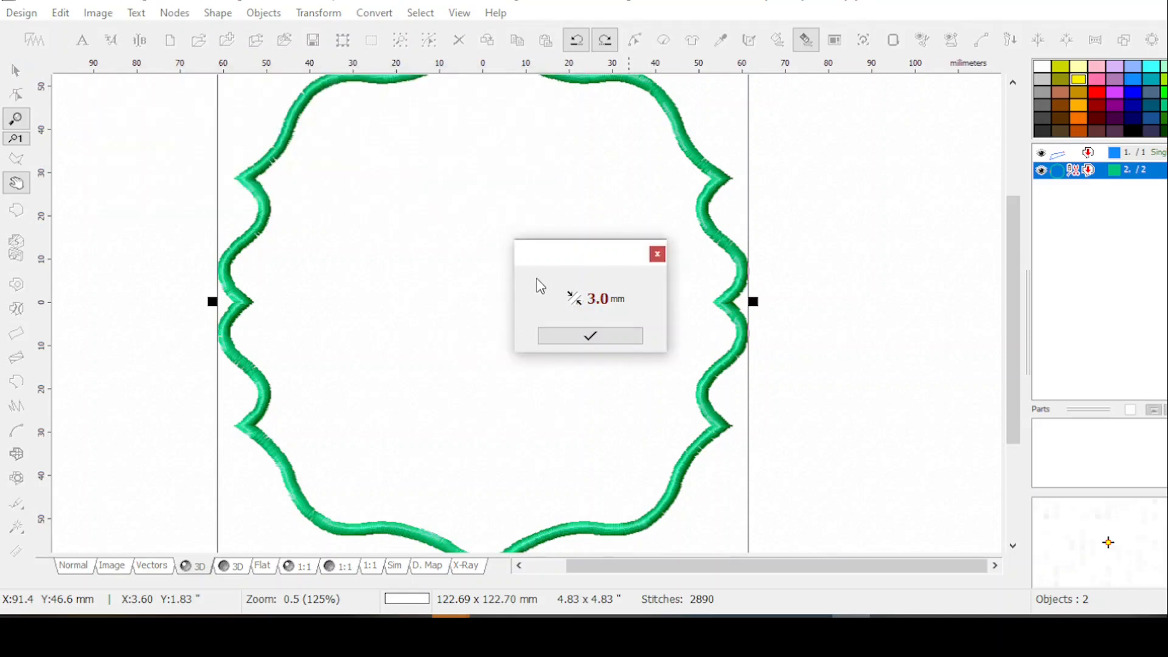
left_click(589, 335)
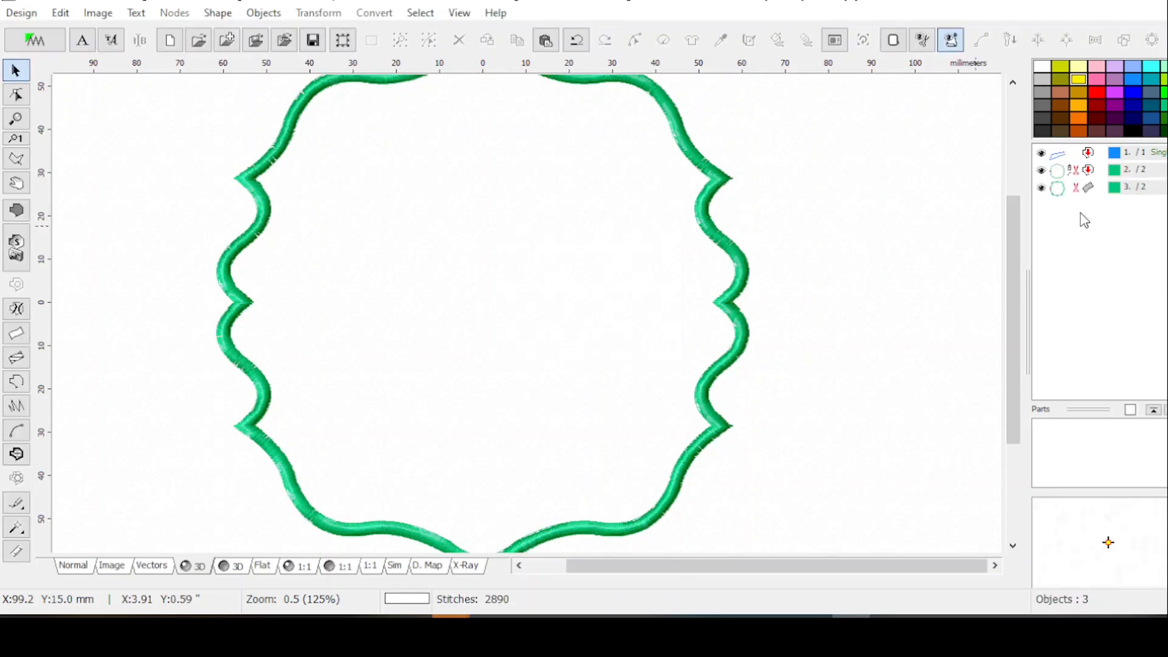
Step: Recolour the original satin outline yellow and hide it, leaving the new column displayed
left_click(1115, 170)
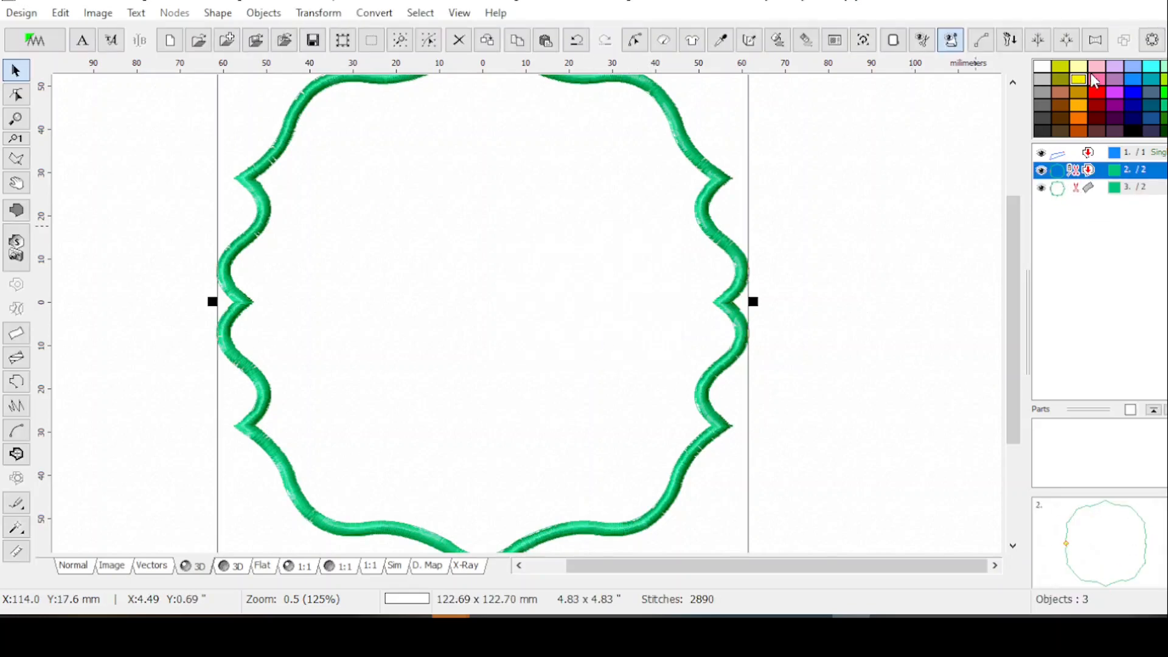
left_click_drag(1082, 93, 1110, 171)
left_click(1041, 171)
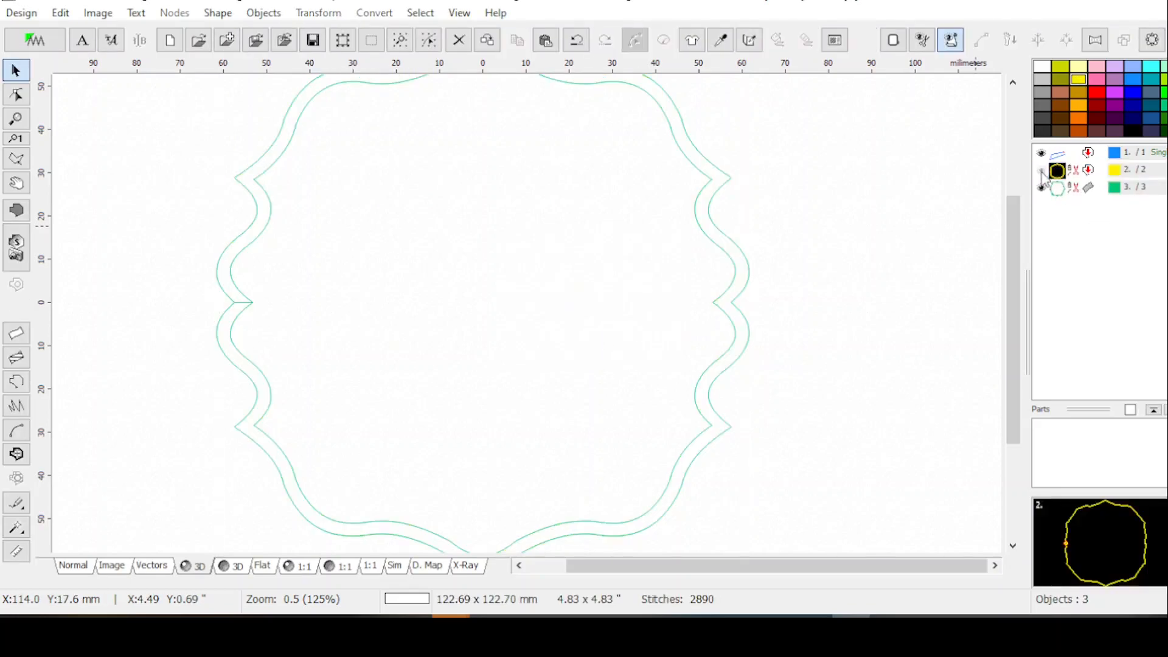
Step: Generate stitches for the green column object and inspect its pointed corner on the upper right curve
left_click(1080, 193)
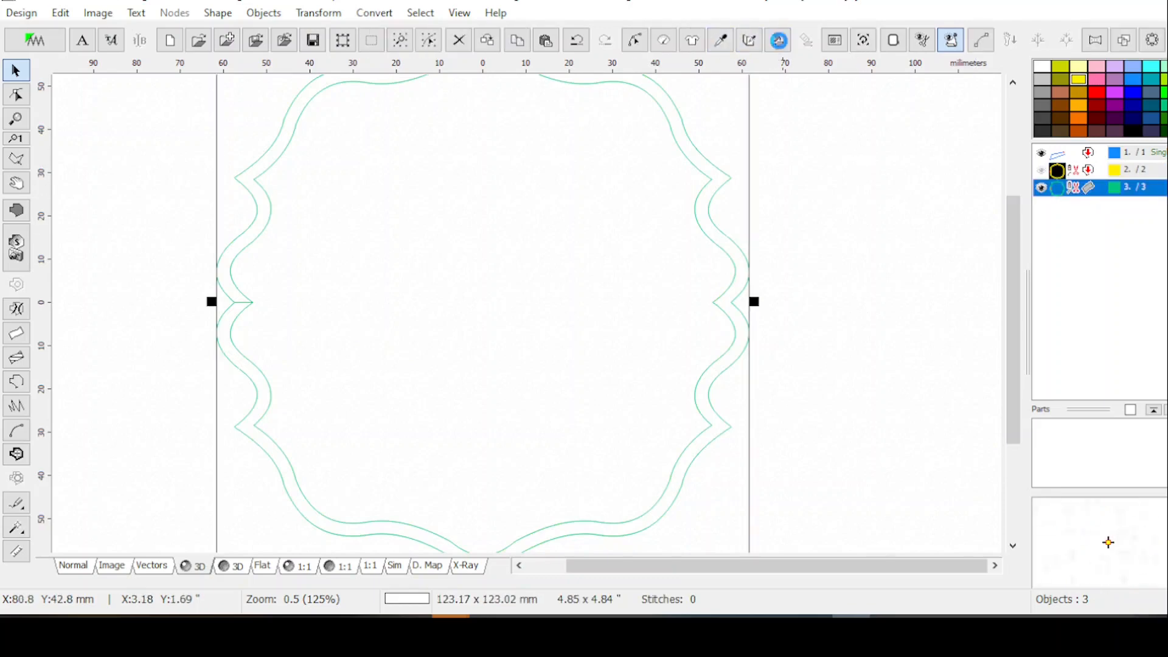
left_click(777, 40)
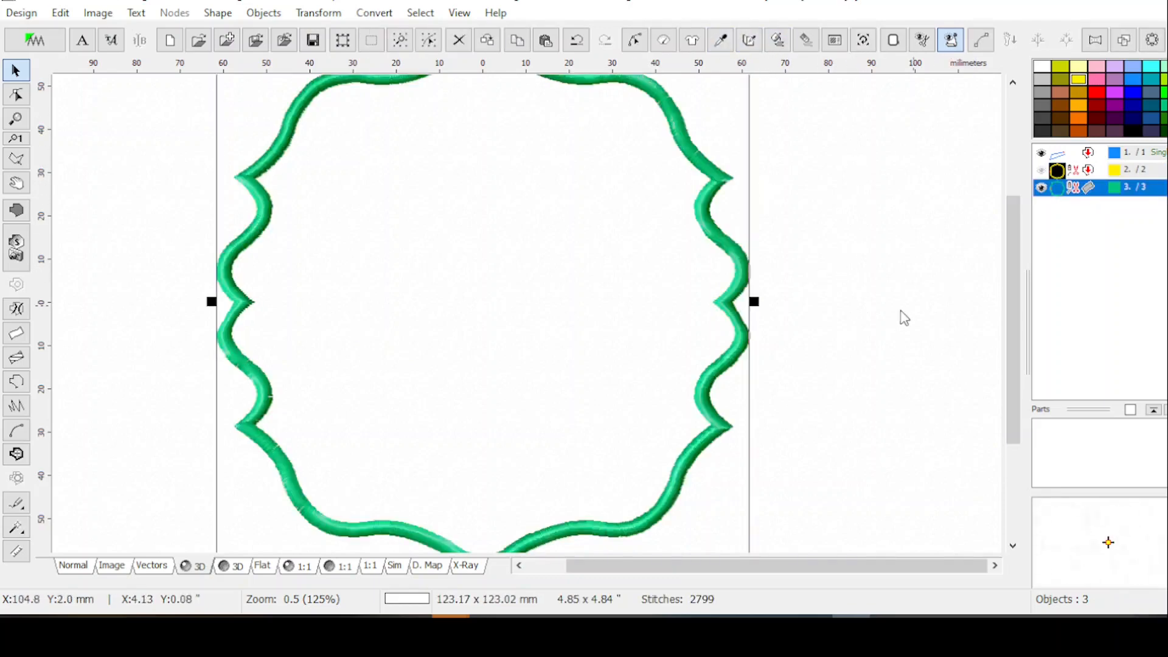
scroll(734, 183, "up", 2)
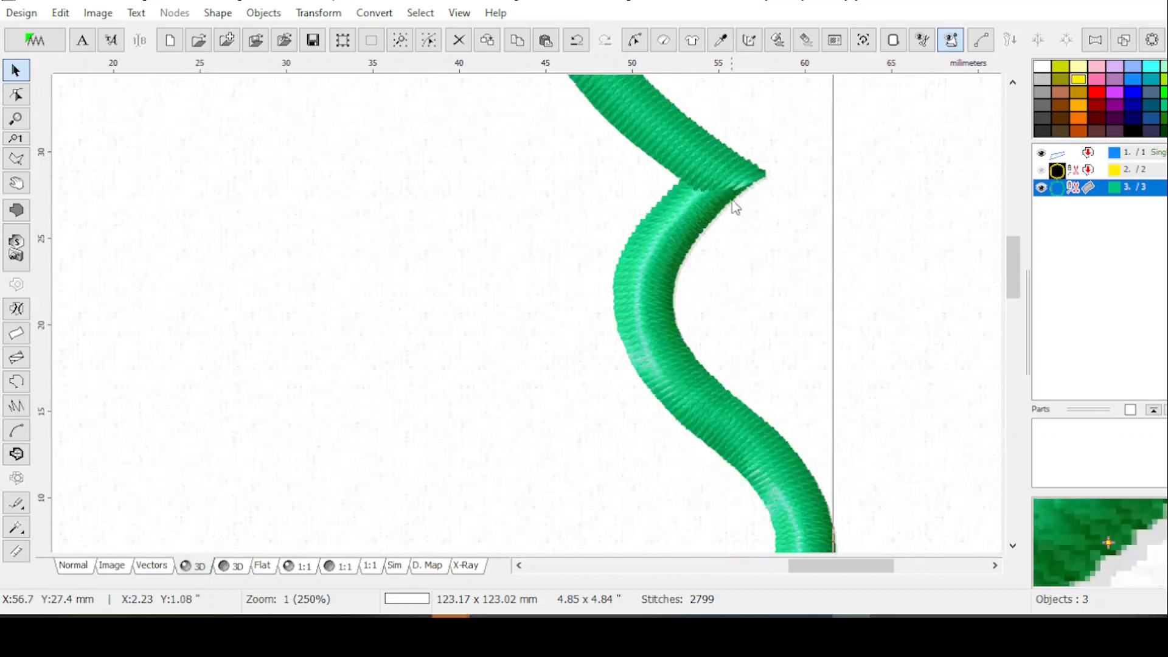
scroll(729, 190, "down", 2)
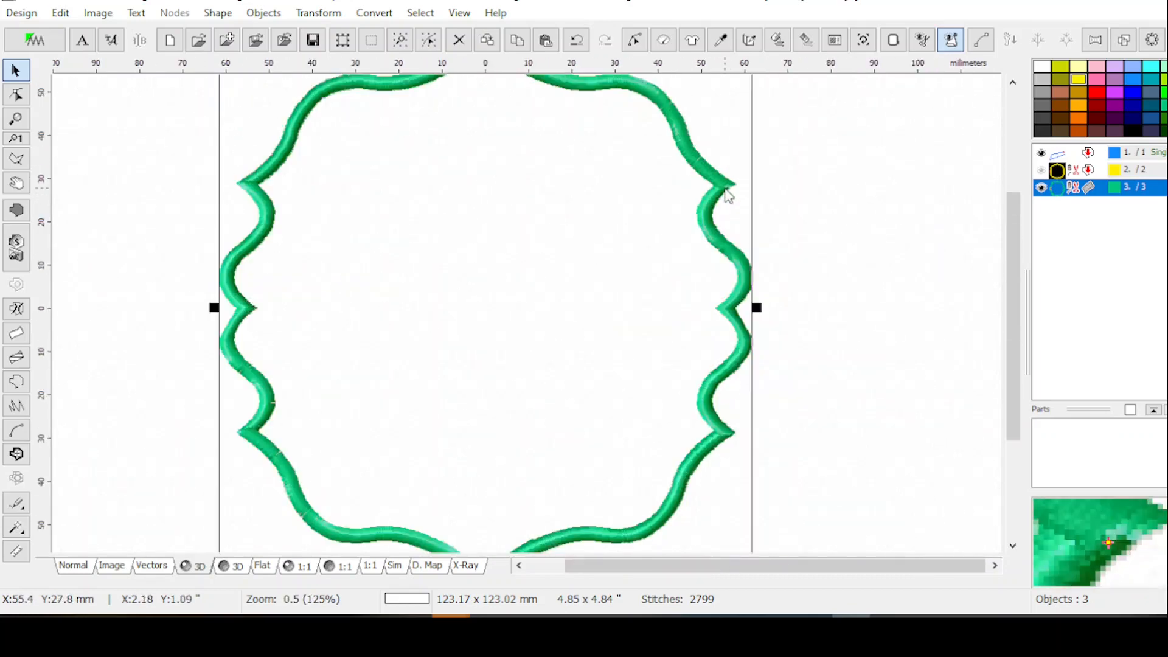
Step: Turn off Auto Corners for the green column, apply it, and inspect the stitches at the upper right corner
left_click(661, 45)
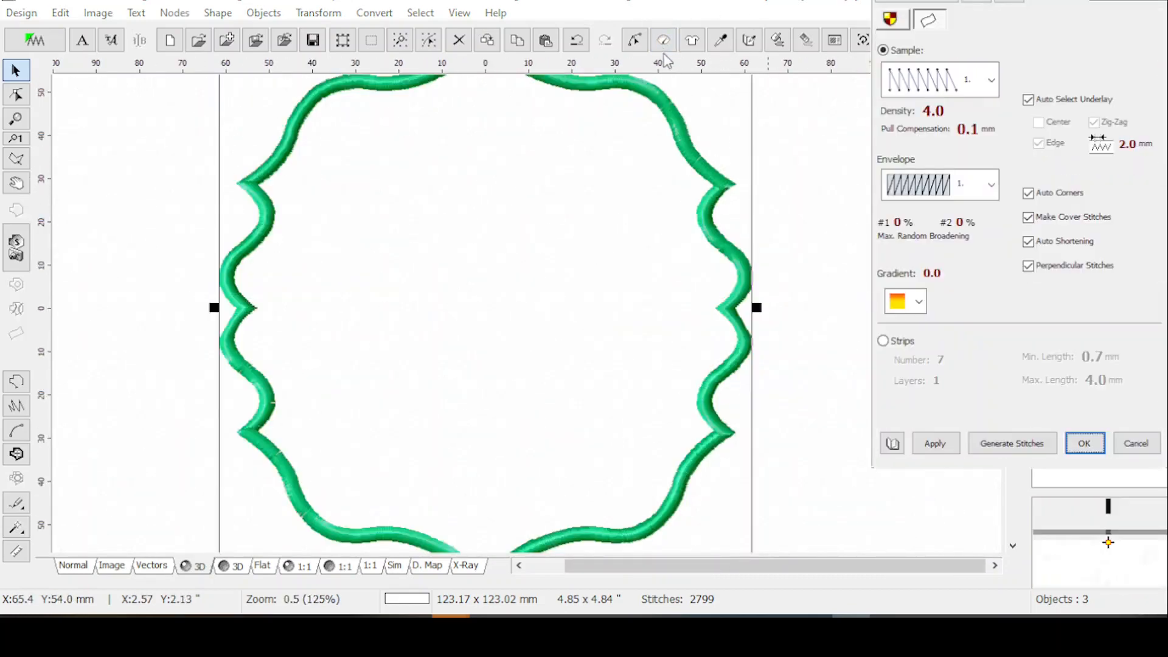
left_click(1028, 195)
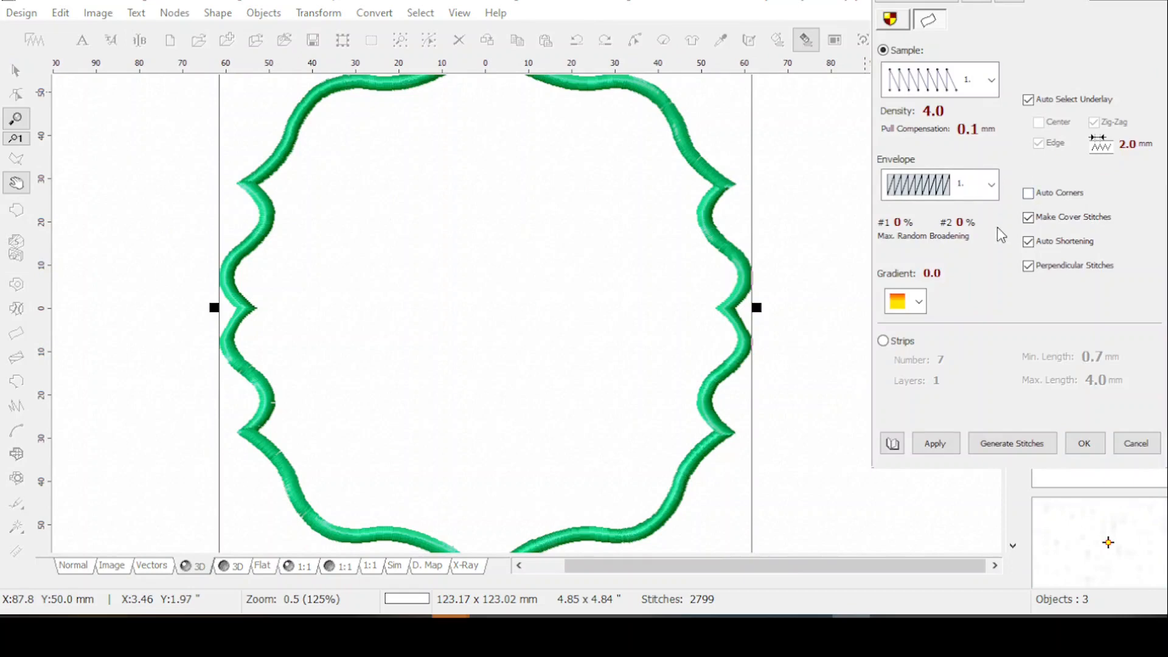
left_click(943, 446)
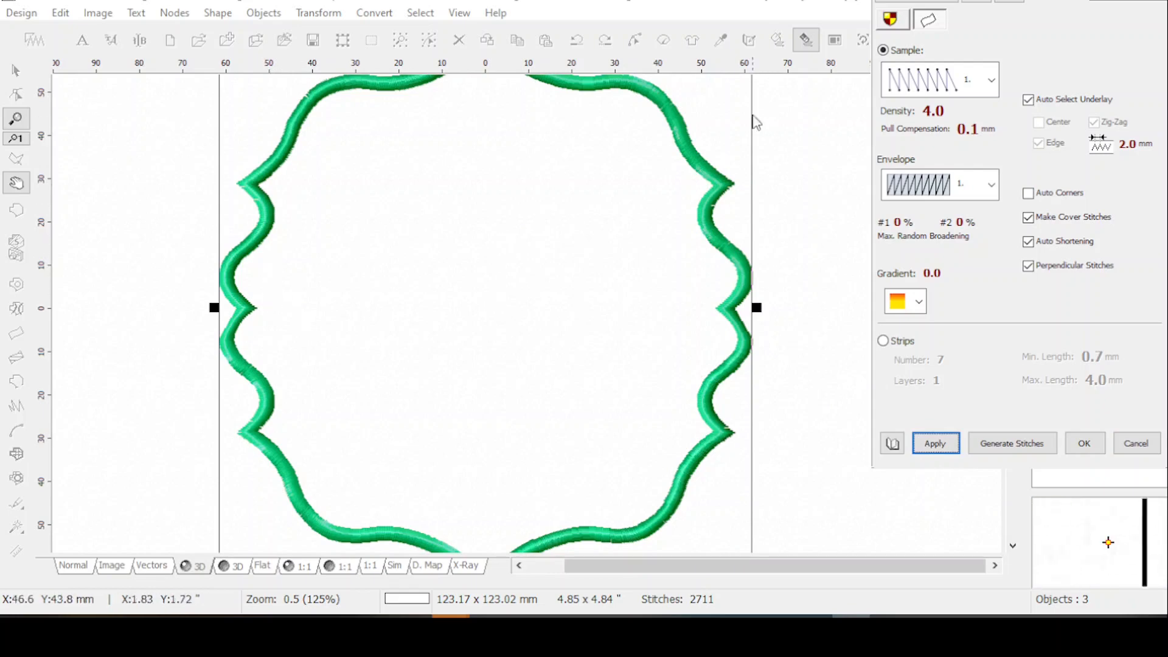
left_click(730, 189)
left_click(721, 183)
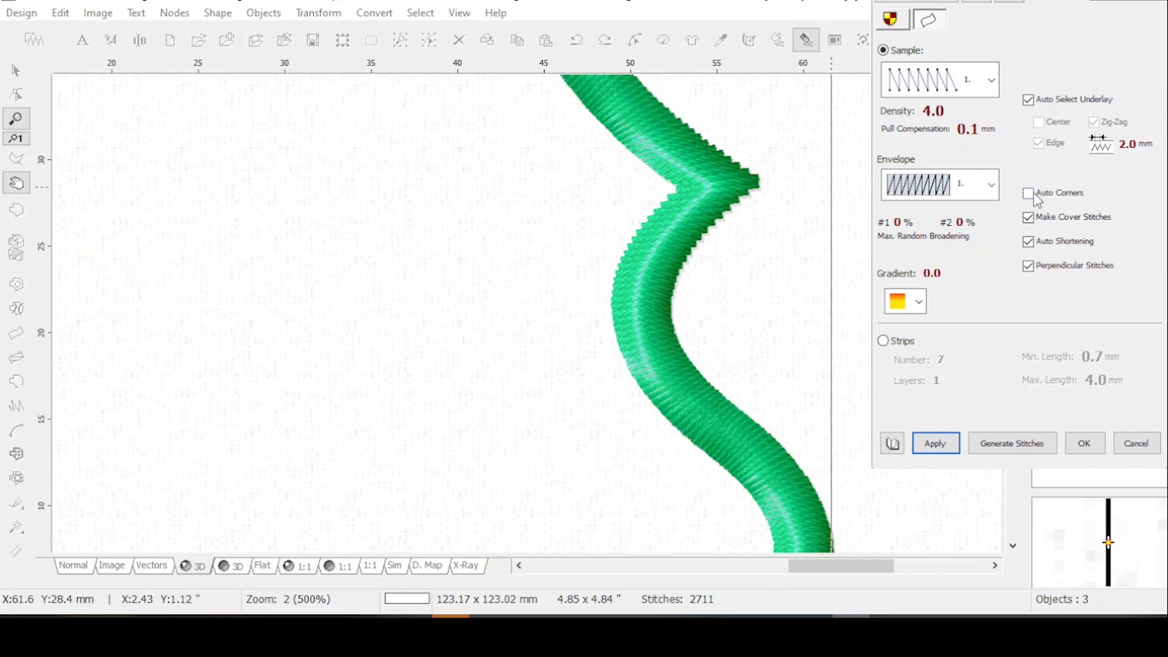
scroll(1024, 191, "down", 2)
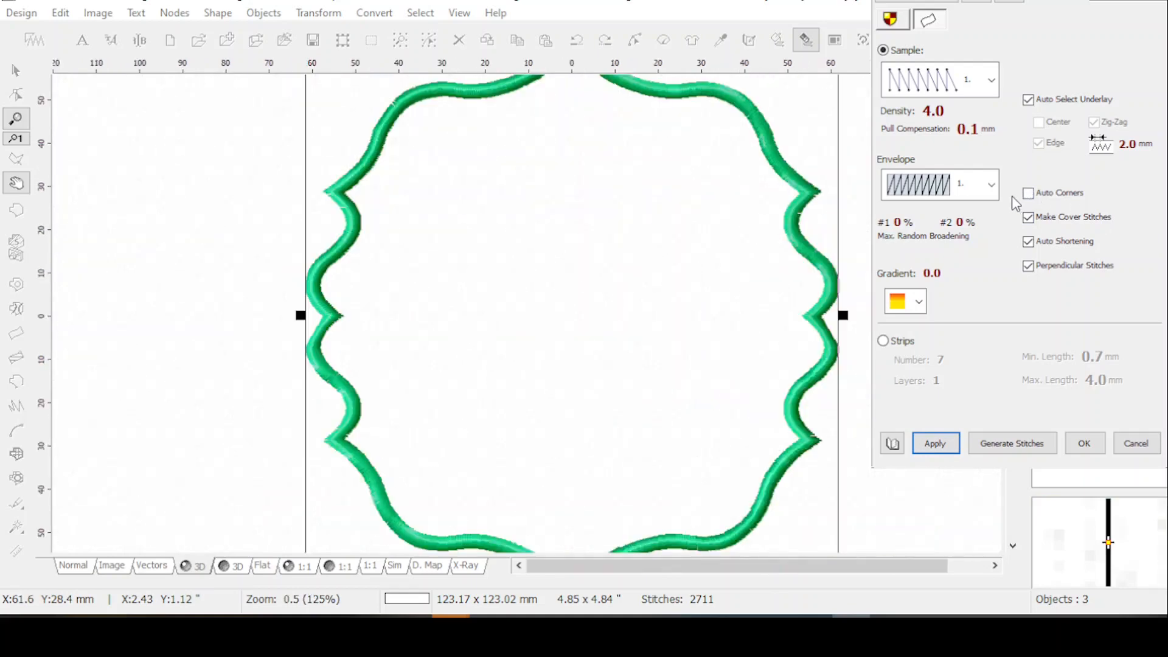
Step: Turn off Auto Shortening for the column, set pull compensation to 0.2 mm and density to 4.2, and apply
left_click(1028, 242)
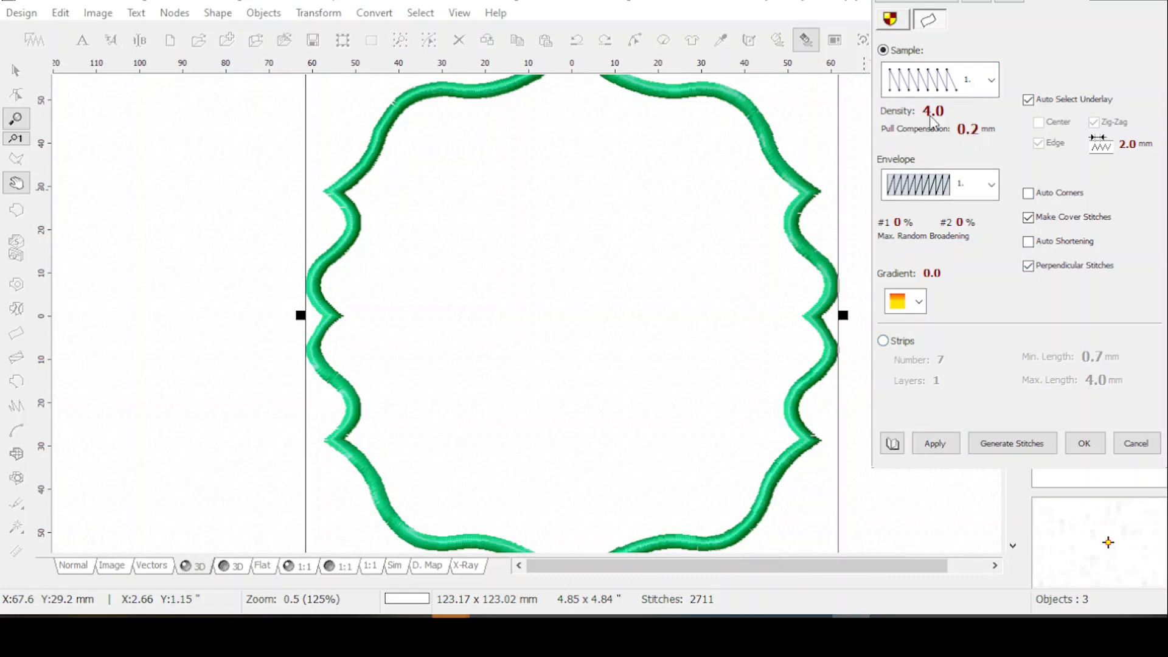
left_click(935, 447)
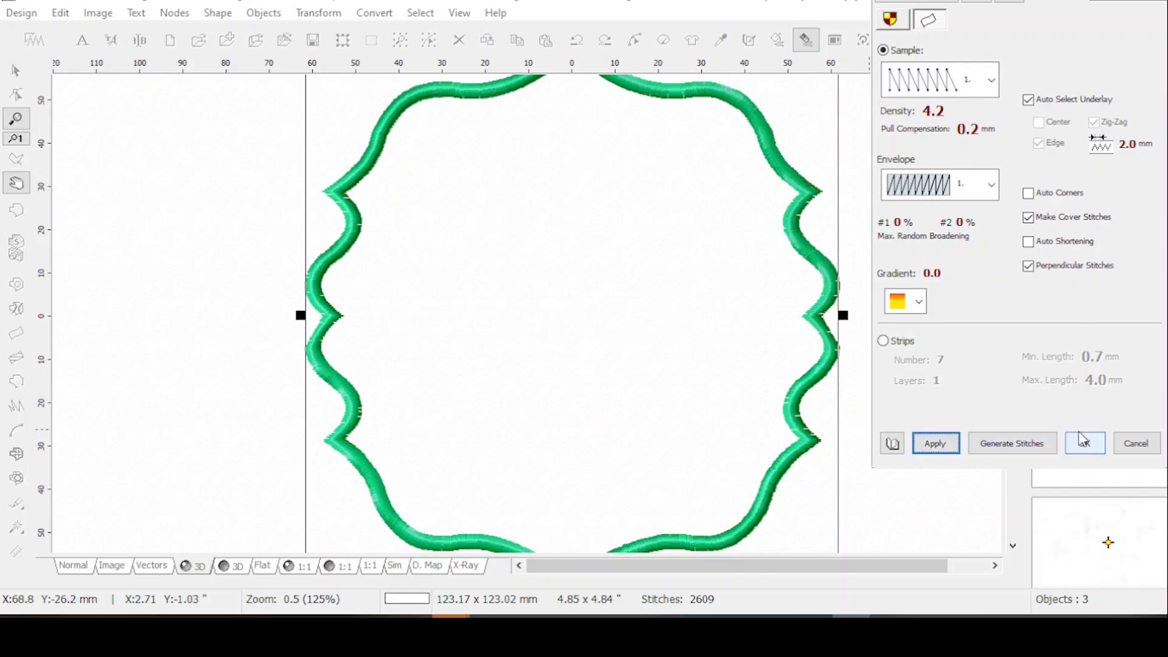
left_click(991, 86)
left_click(1028, 59)
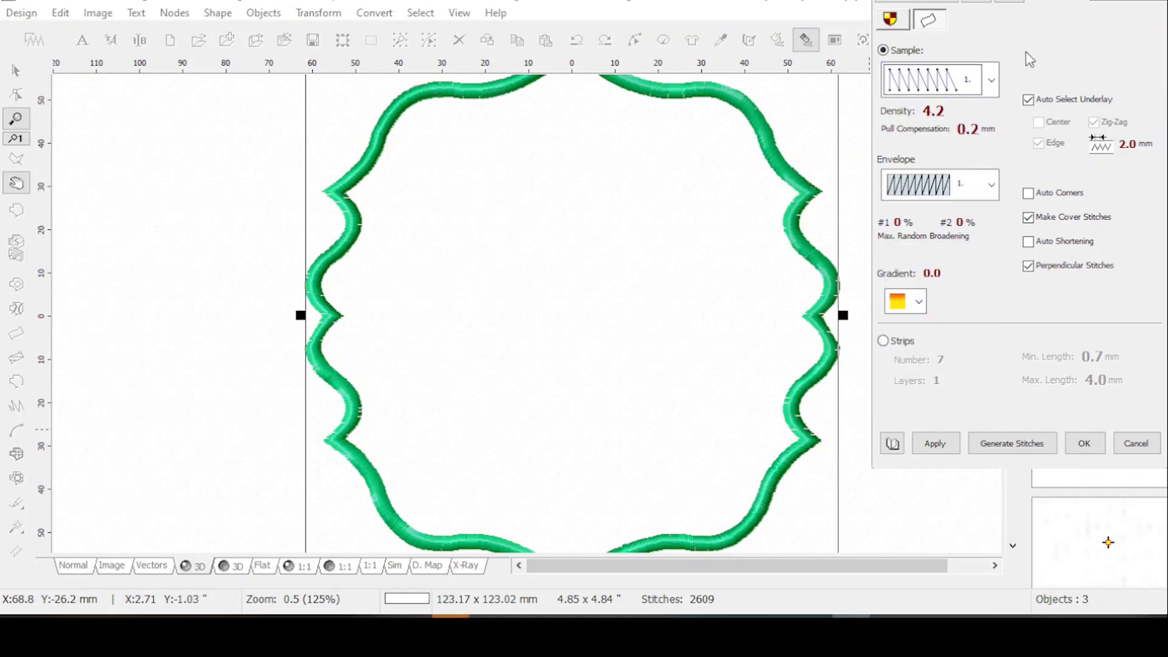
Step: Give the column stitches envelope pattern 2, check the frame's edge, and accept the parameters
left_click(991, 185)
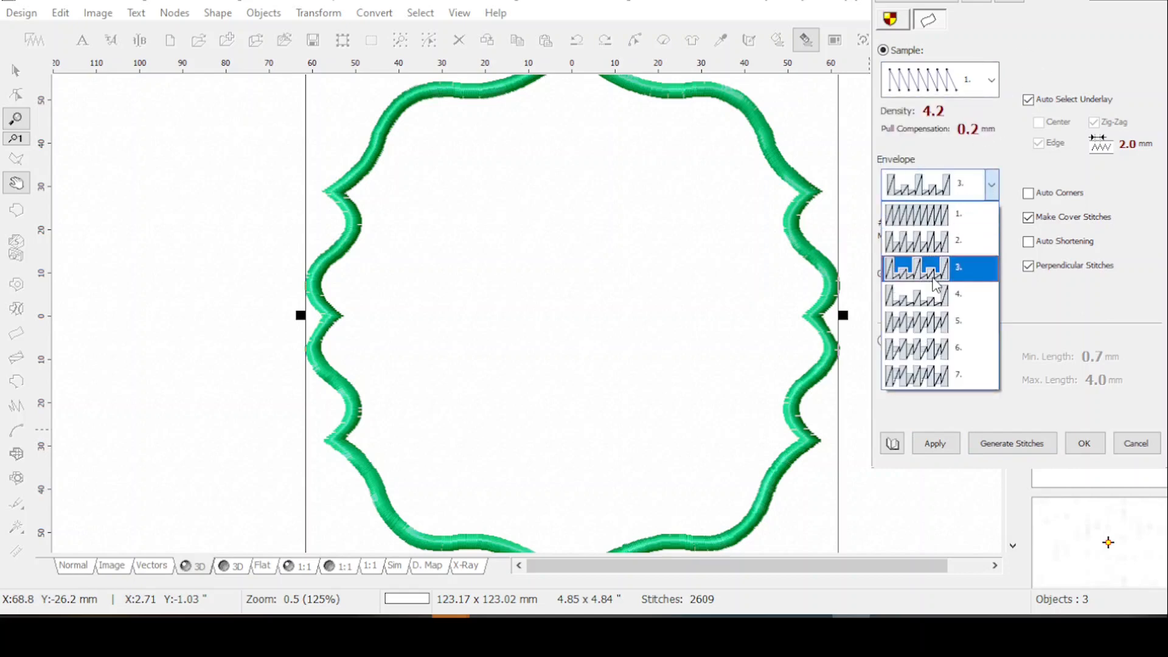
left_click(939, 247)
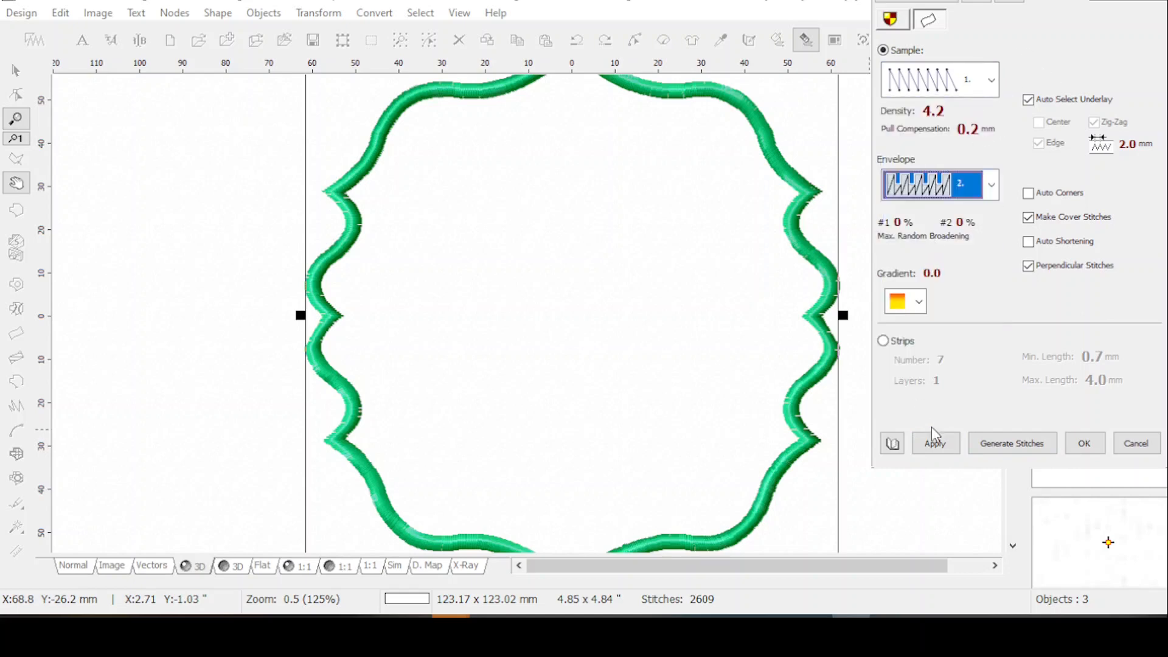
left_click(936, 442)
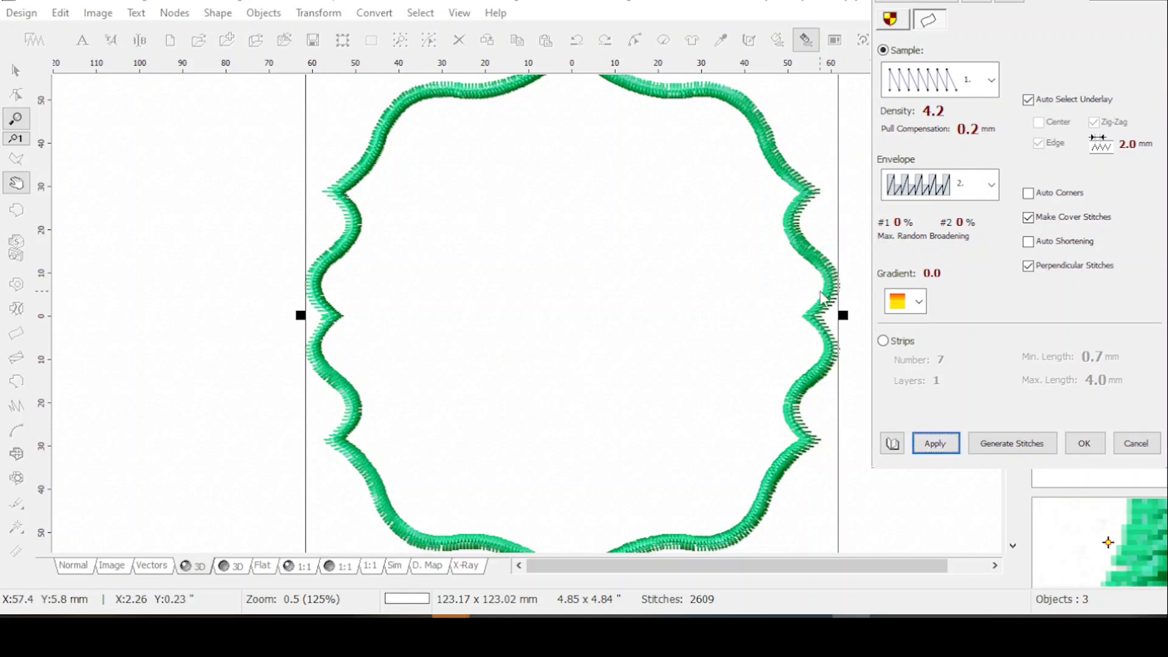
left_click(705, 297)
right_click(764, 463)
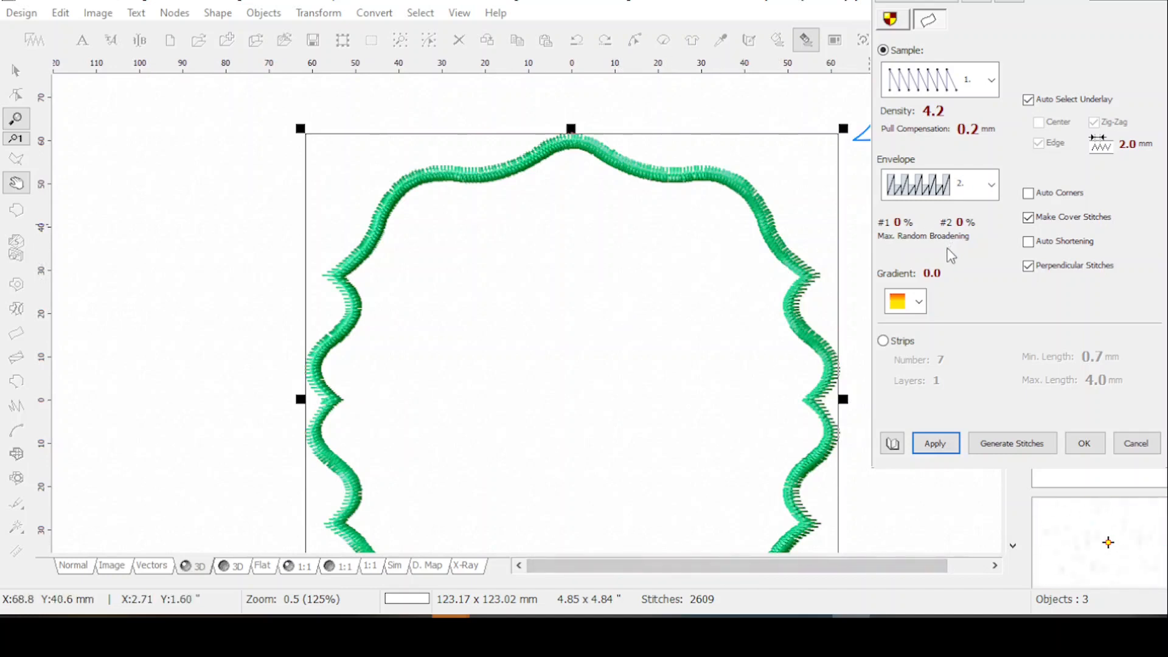
left_click(1086, 443)
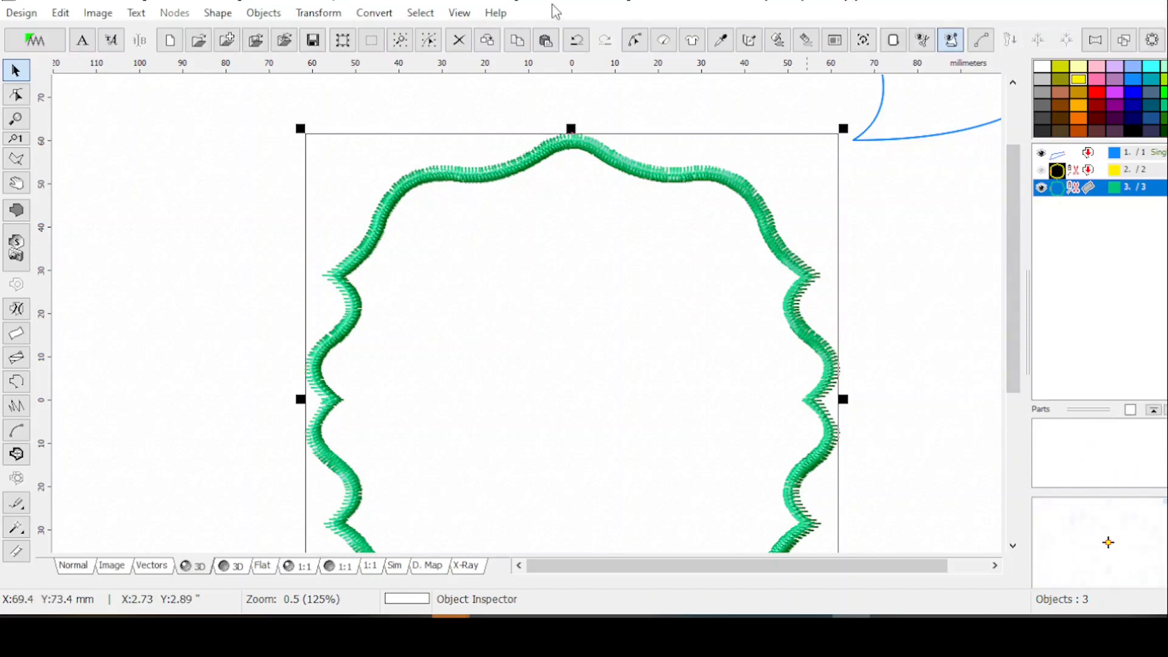
Step: Change the green column's width to 125%, generate its stitches, and inspect the widened frame
left_click(319, 13)
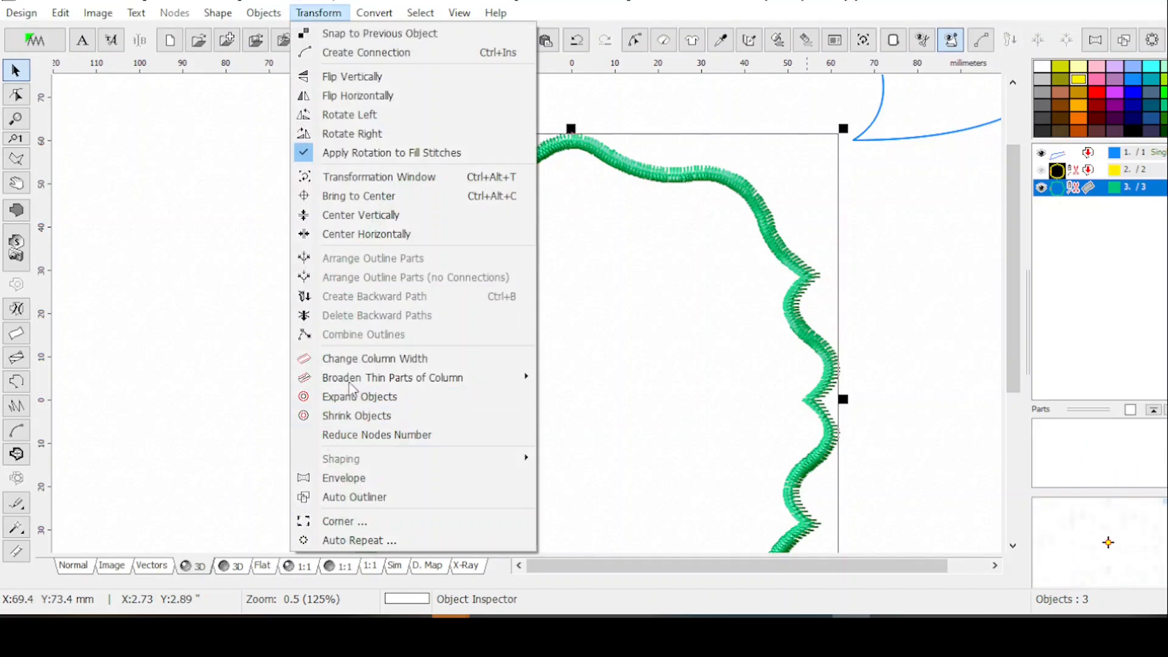
left_click(360, 363)
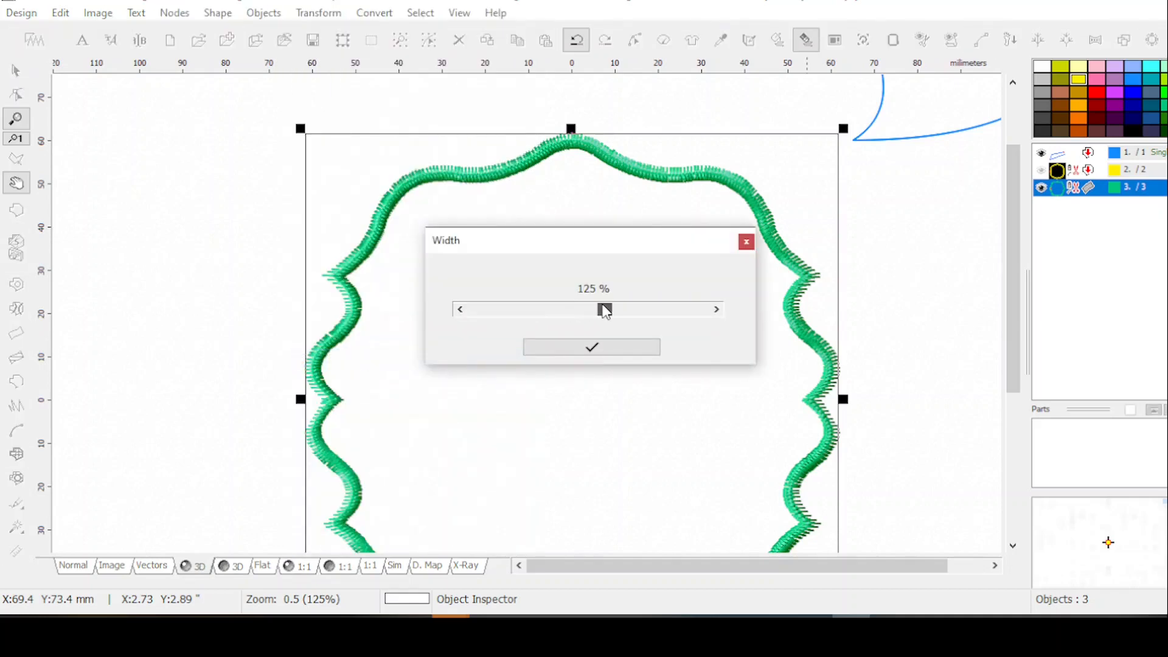
left_click(589, 346)
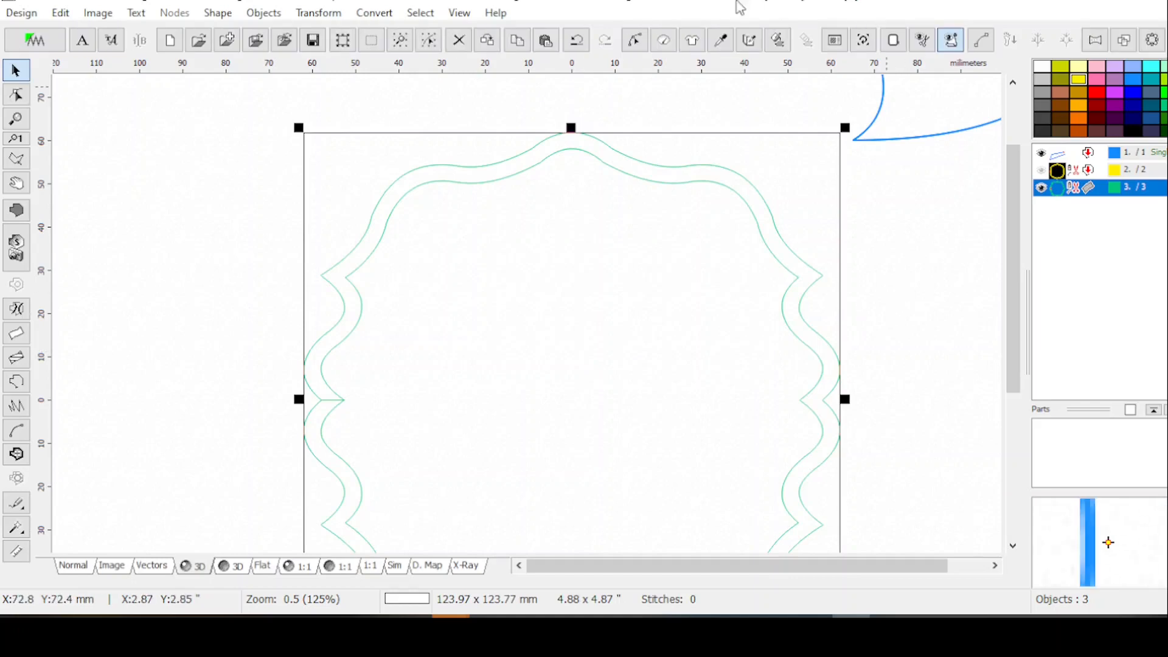
left_click(777, 40)
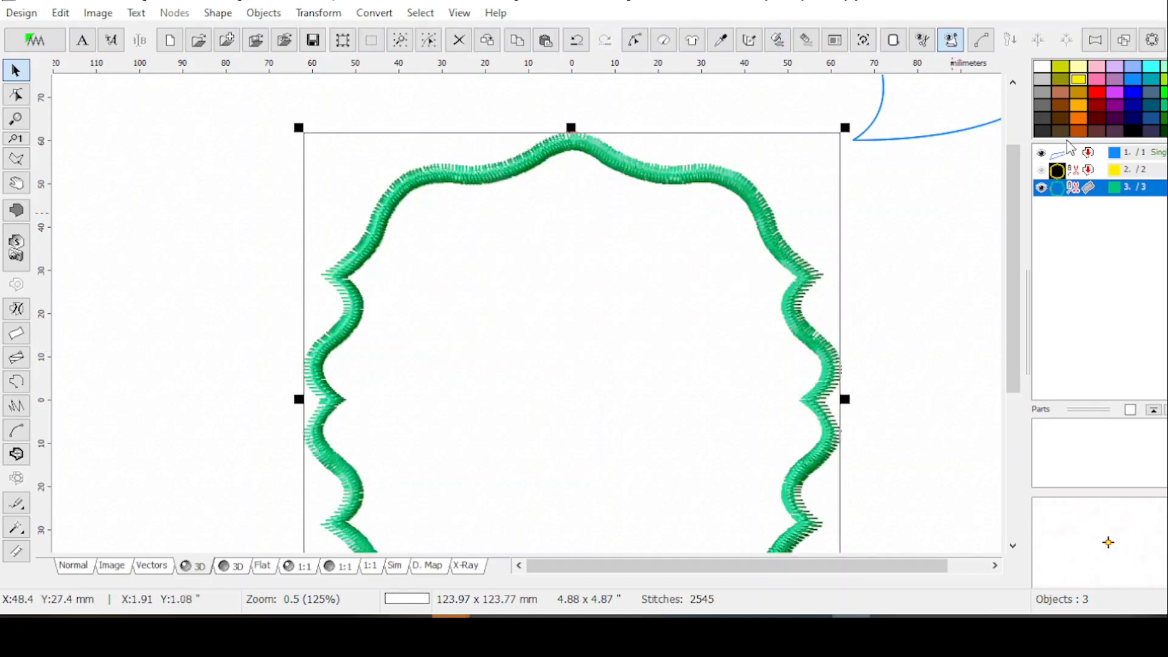
scroll(777, 432, "up", 2)
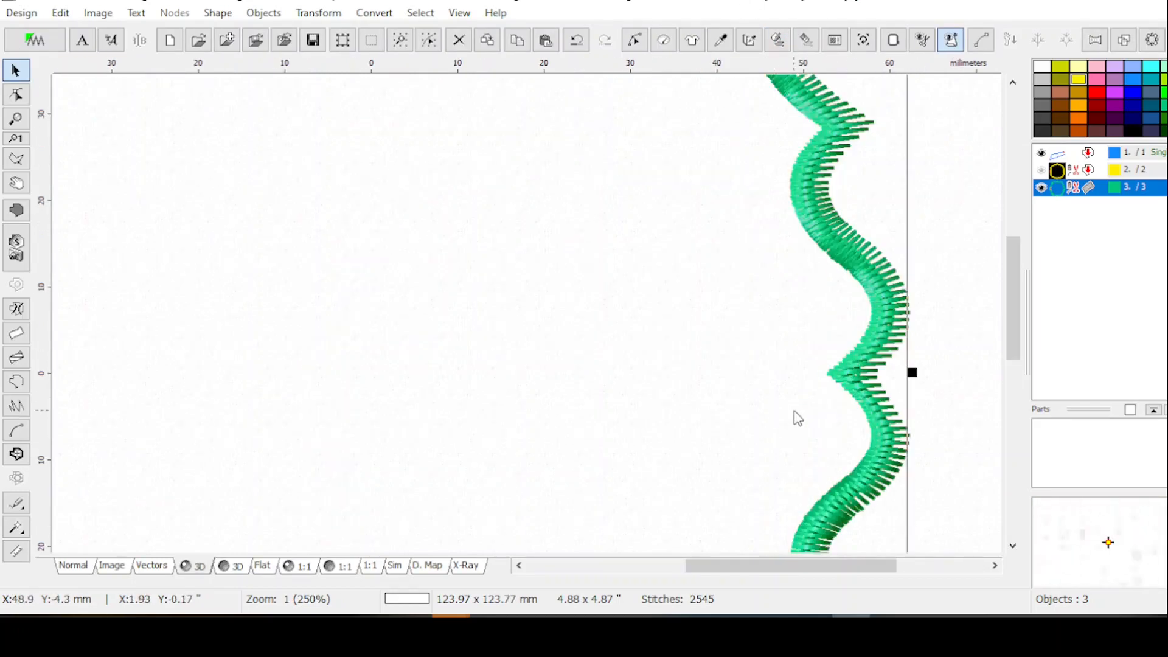
scroll(797, 420, "down", 2)
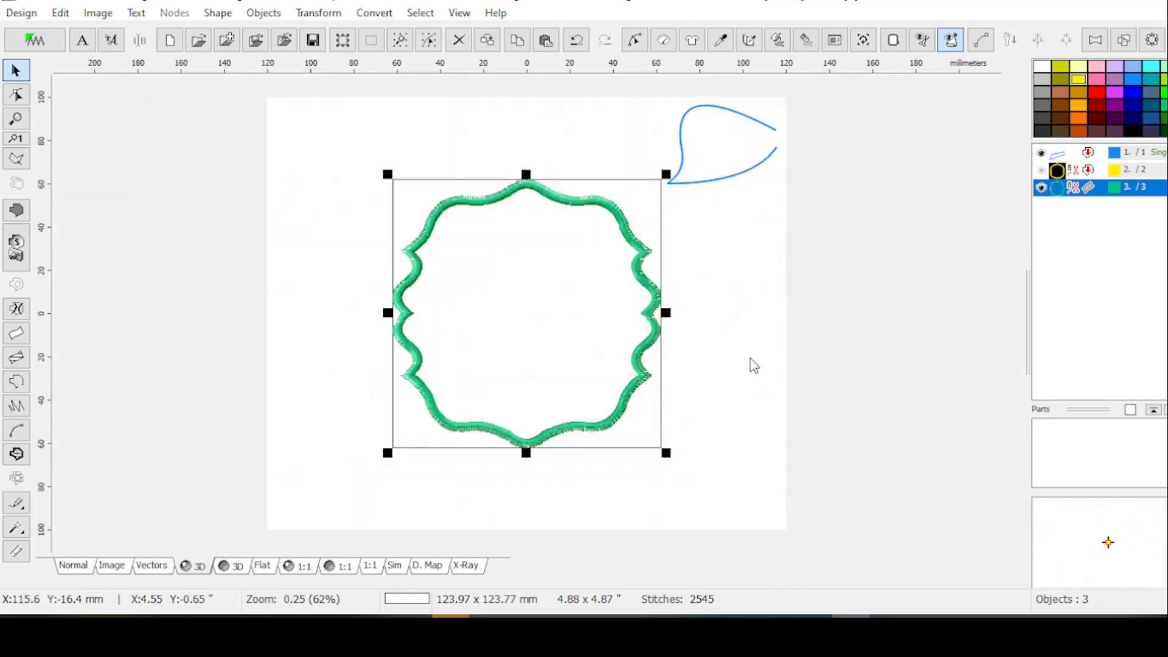
left_click(315, 167)
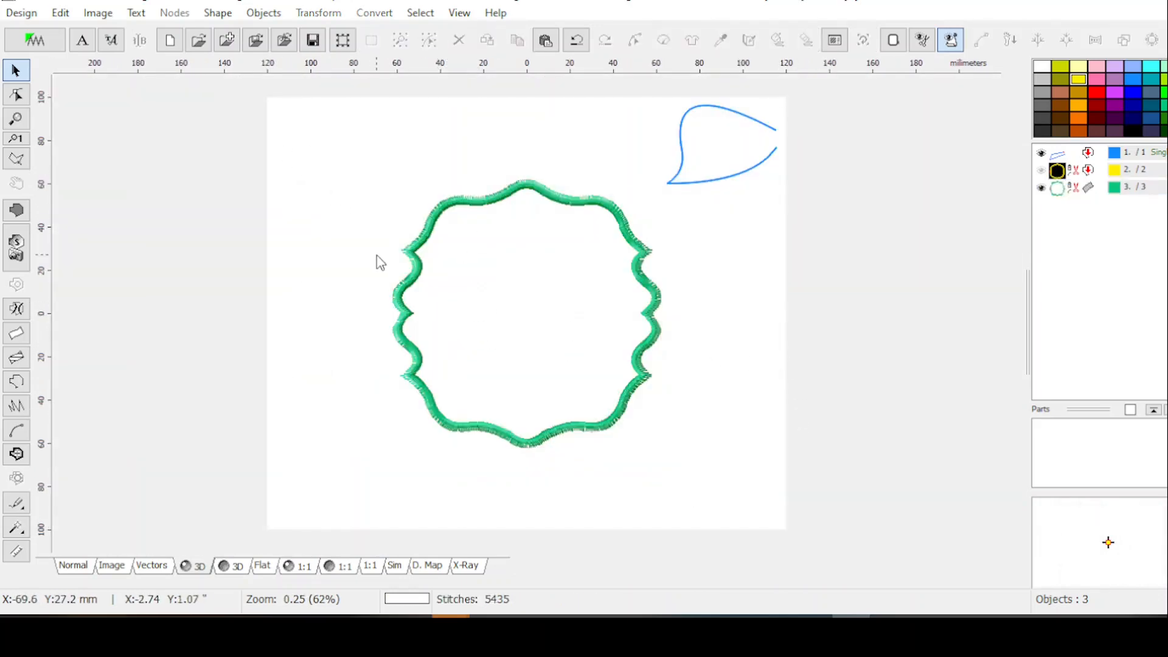
scroll(505, 350, "up", 1)
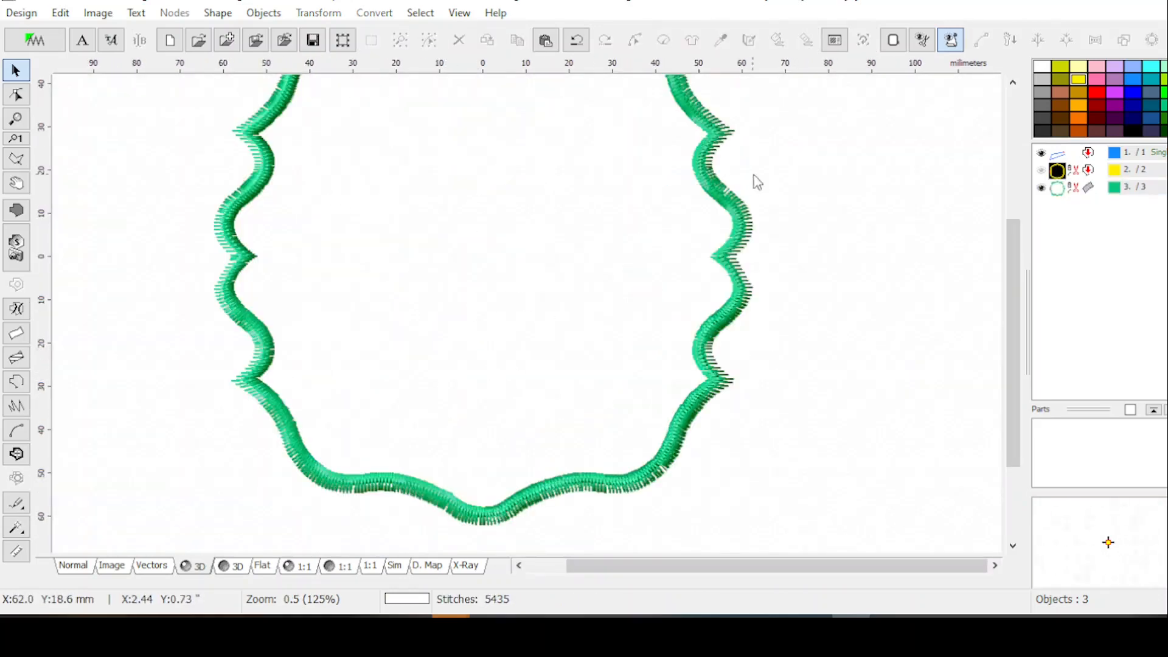
Step: Set the green column's envelope to pattern 1, apply it, and accept the parameters
left_click_drag(1012, 308, 1012, 280)
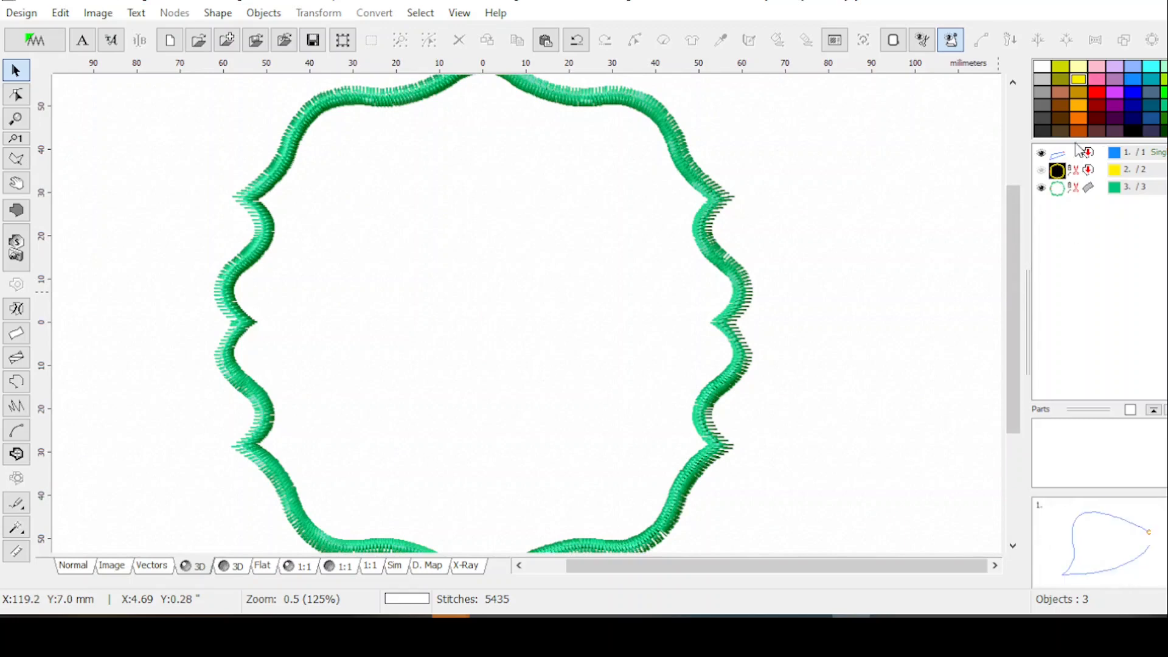
left_click(1102, 190)
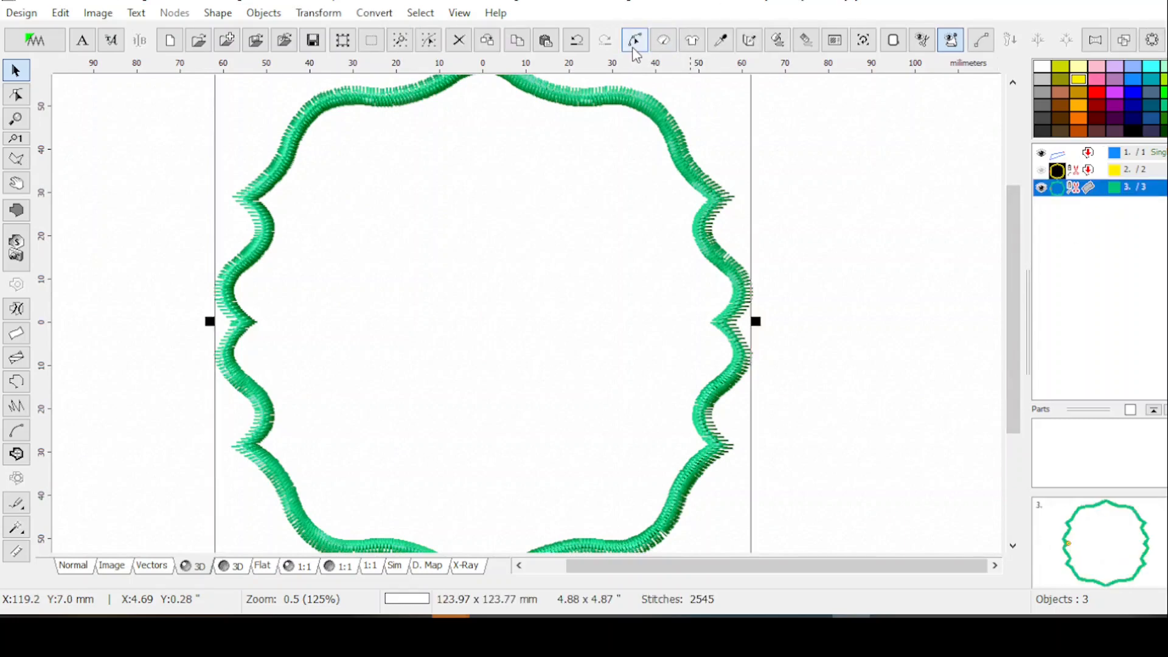
left_click(663, 40)
left_click(991, 188)
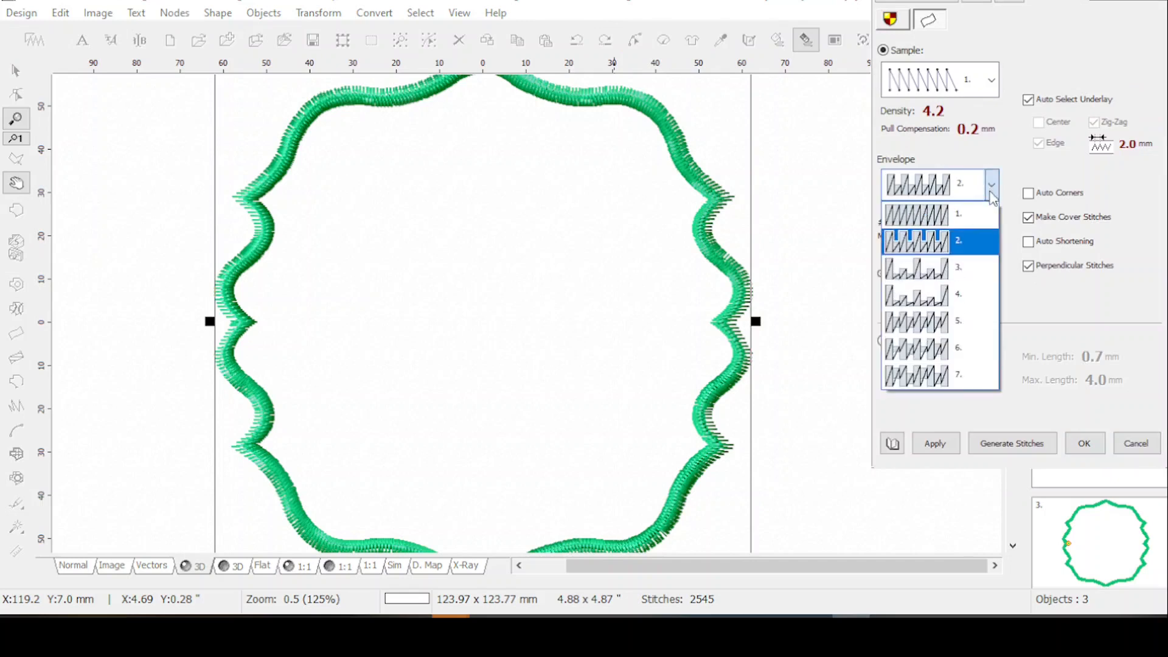
left_click(924, 214)
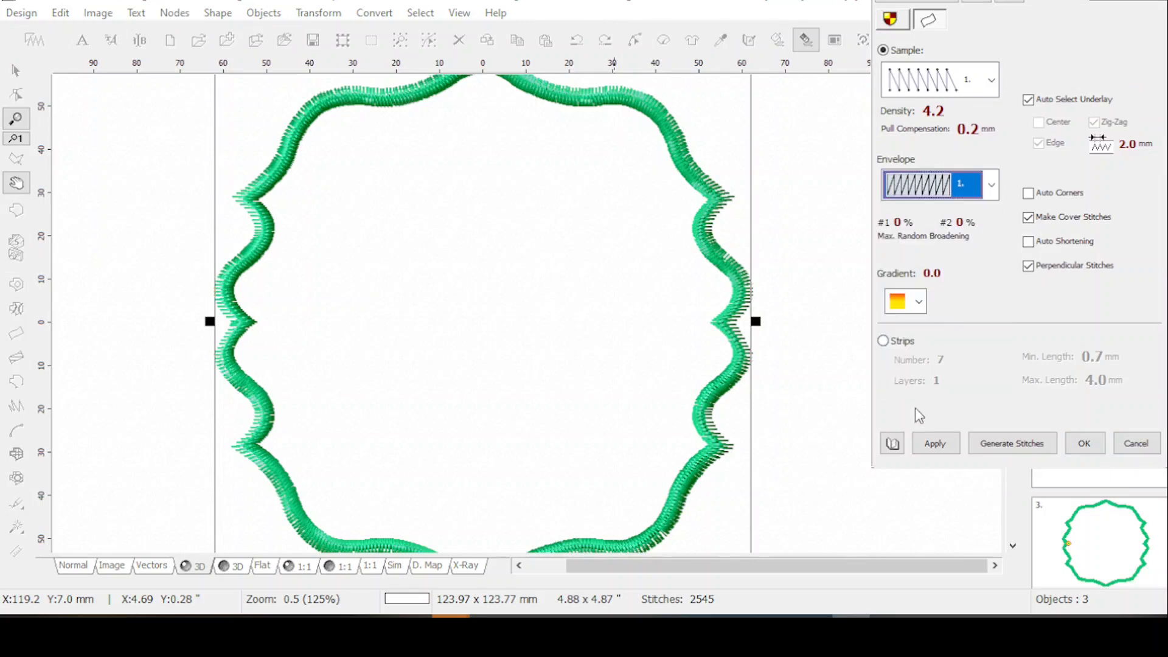
left_click(948, 452)
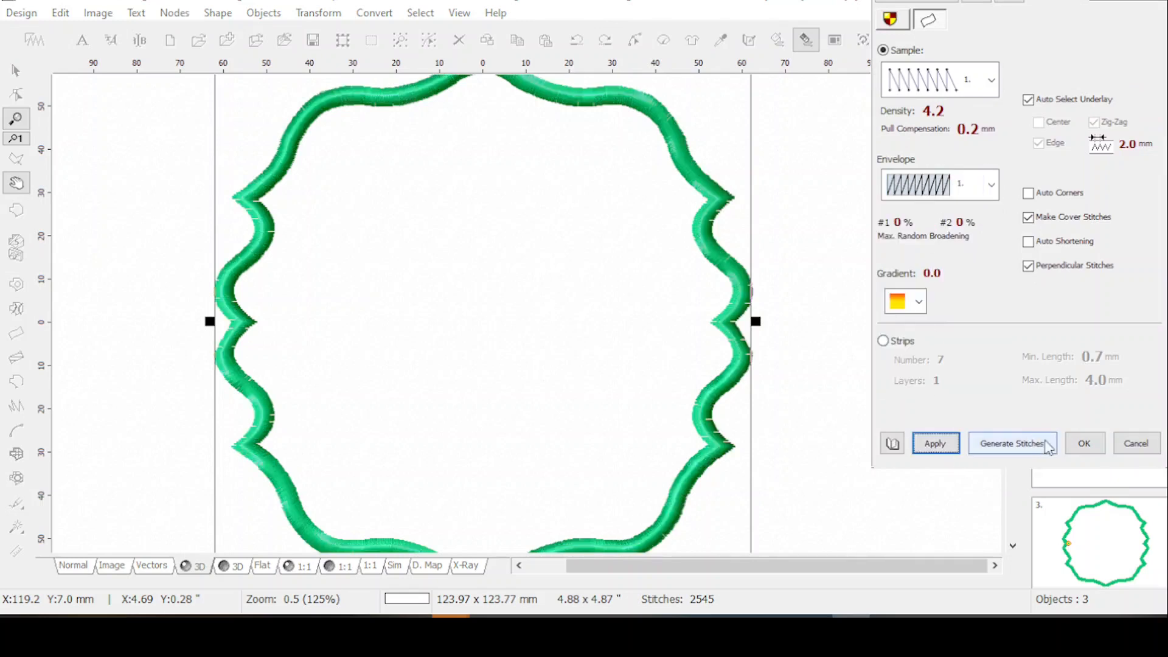
left_click(1084, 443)
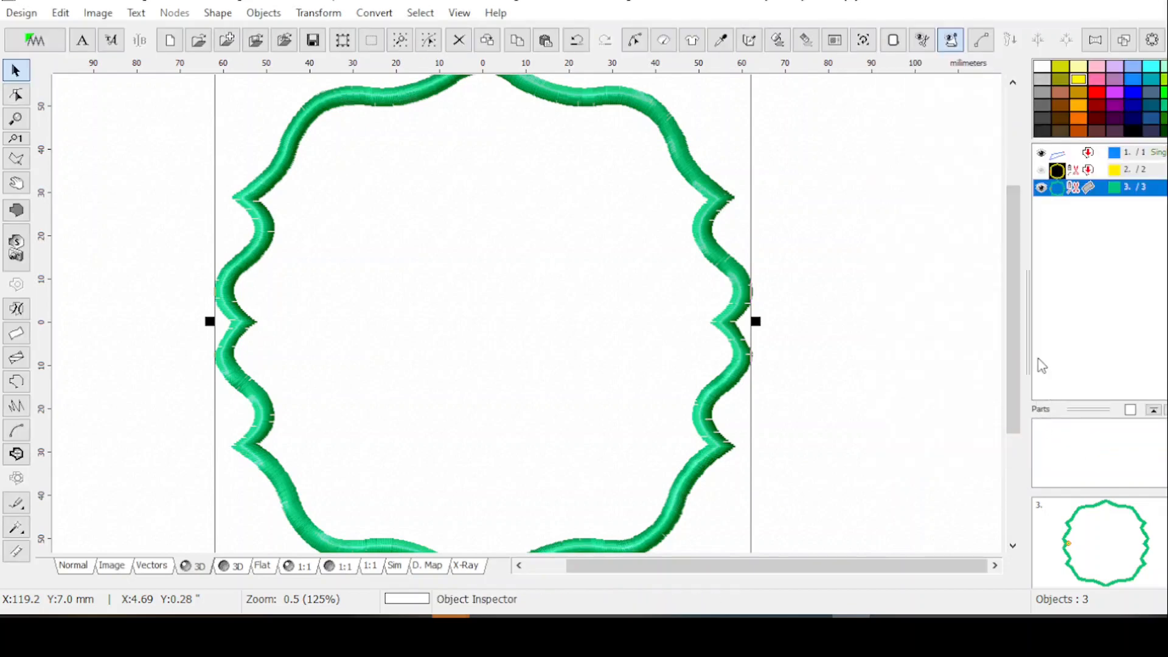
Step: Set the green column's #1 Max. Random Broadening to 50%, apply and accept it, and view the whole frame deselected
left_click(663, 41)
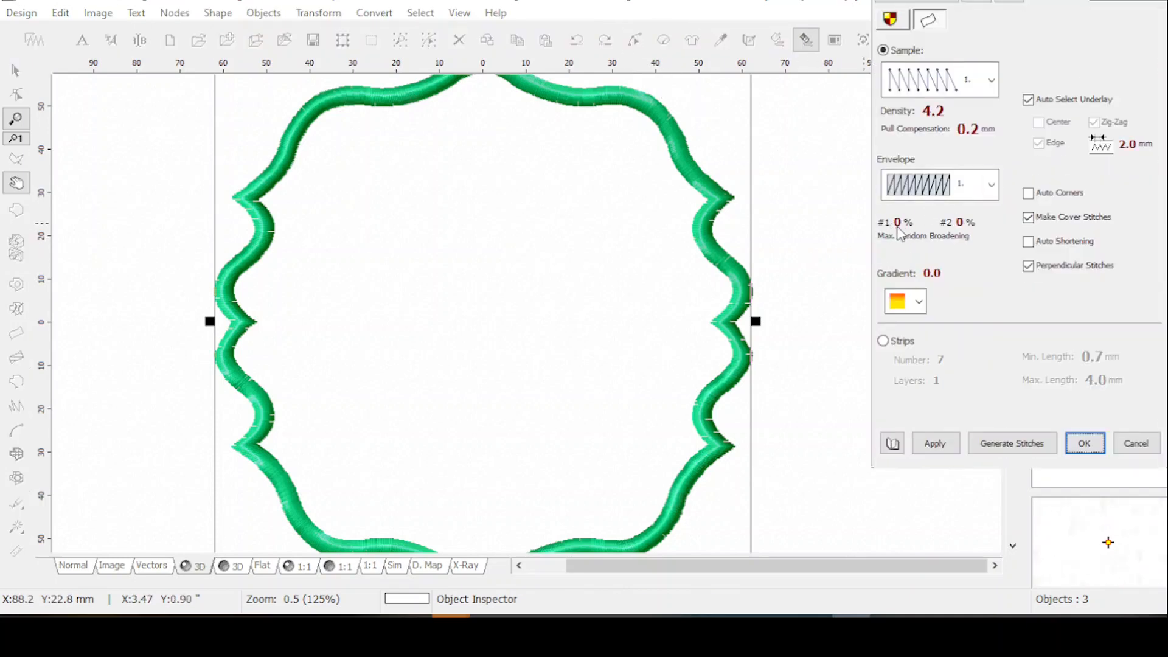
left_click(887, 227)
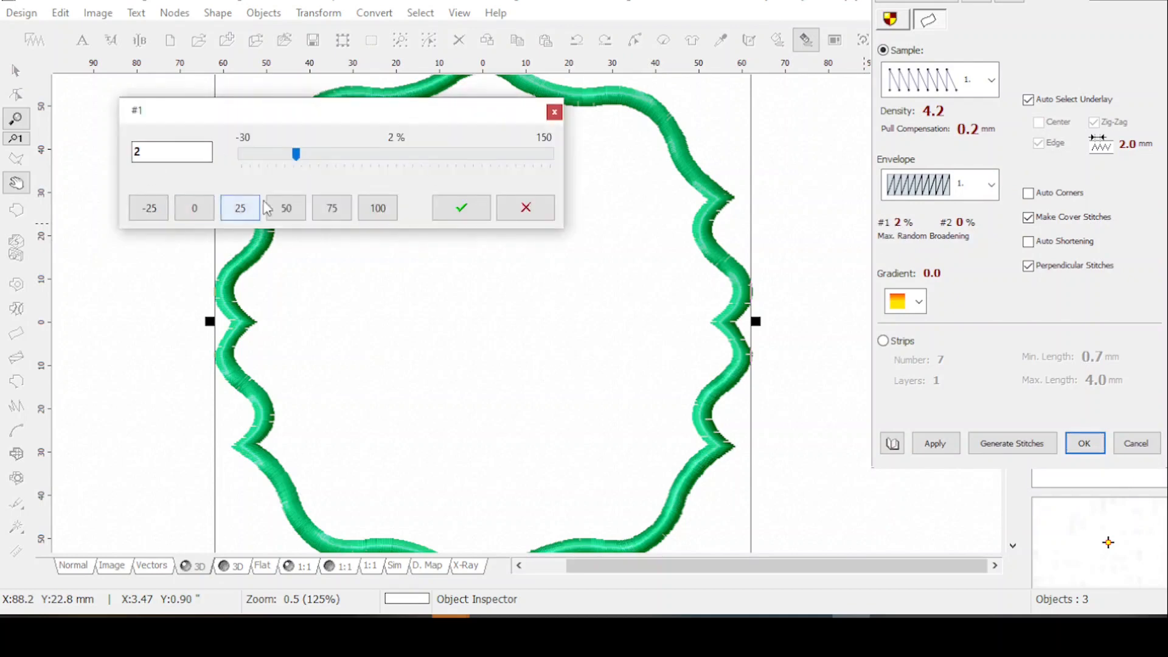
left_click(294, 212)
left_click(457, 203)
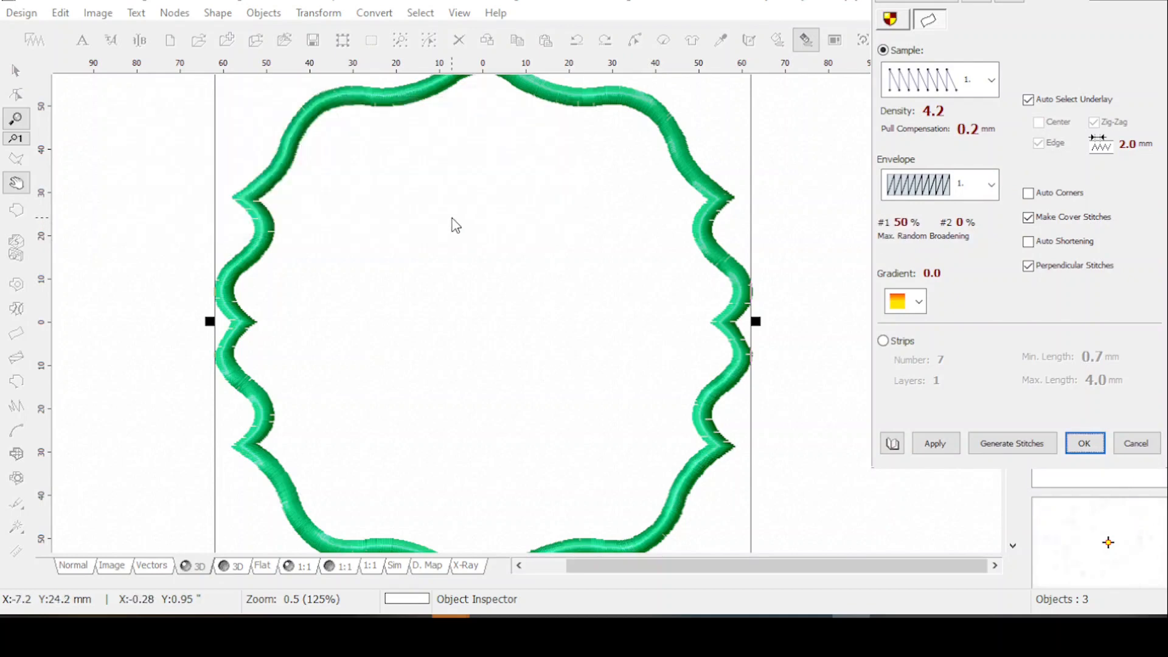
left_click(935, 445)
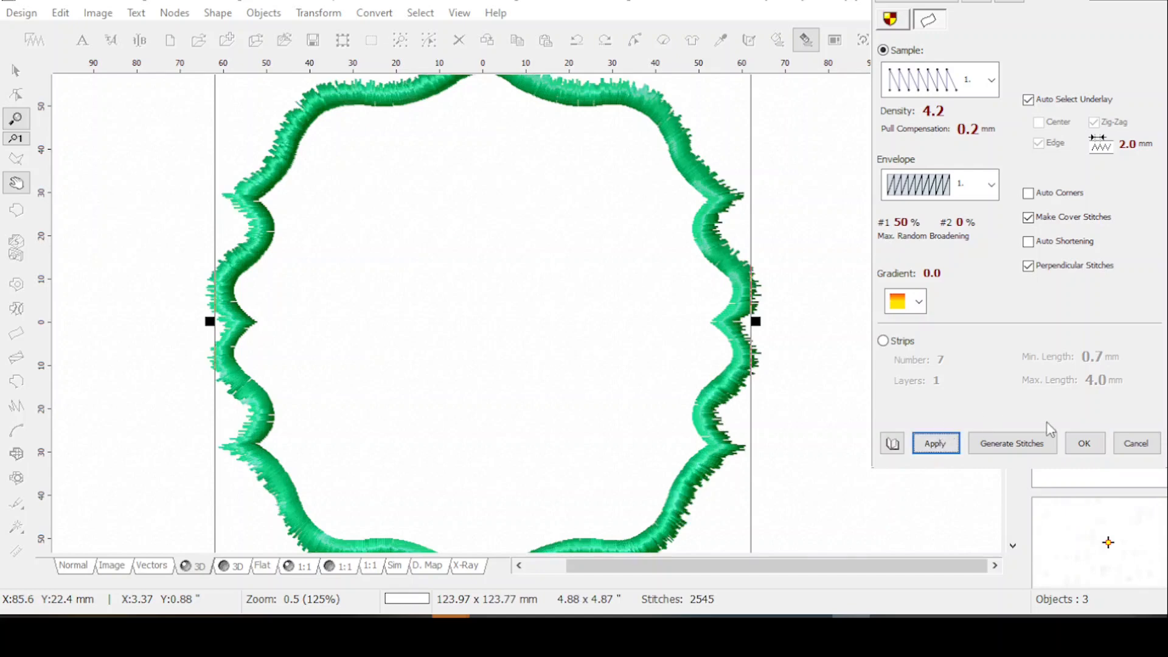
left_click(1084, 444)
left_click_drag(1009, 317, 1008, 294)
scroll(988, 333, "down", 1)
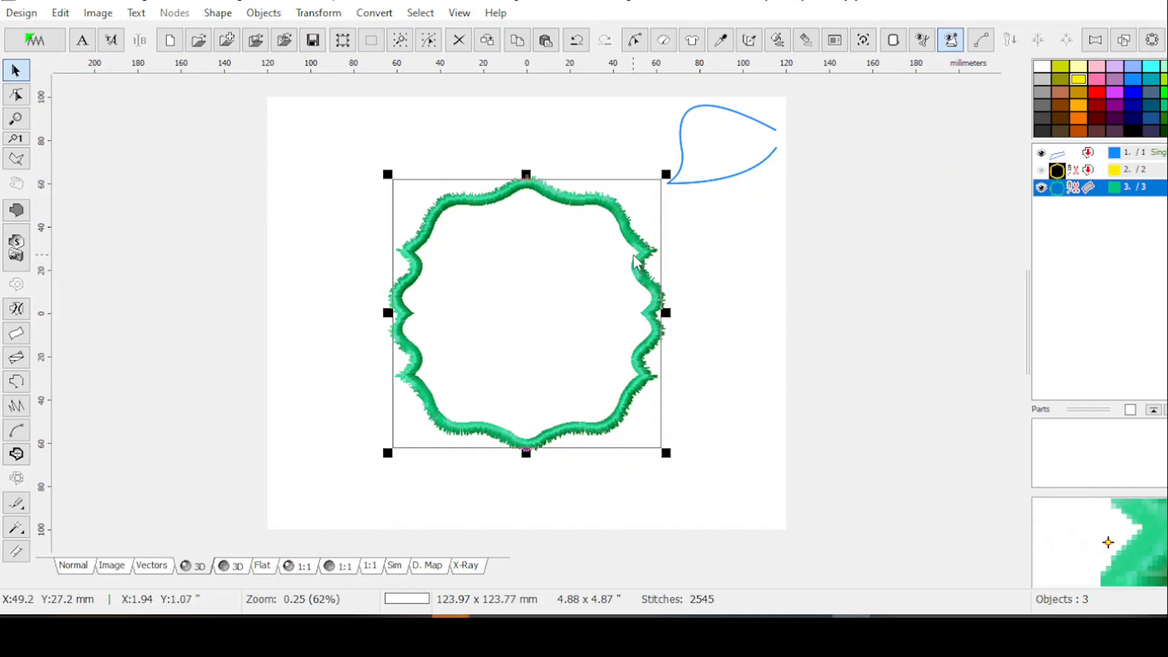
left_click(706, 293)
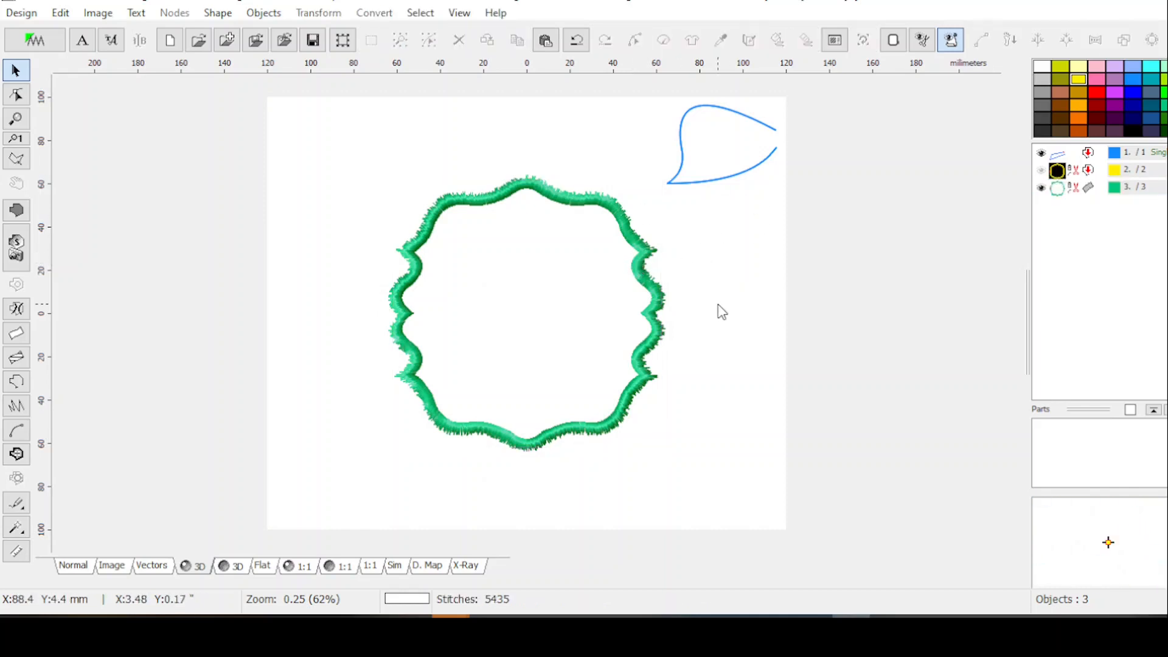
Step: Unhide the yellow satin frame, paste a copy above the green column, and recolor the copy orange
left_click(1045, 172)
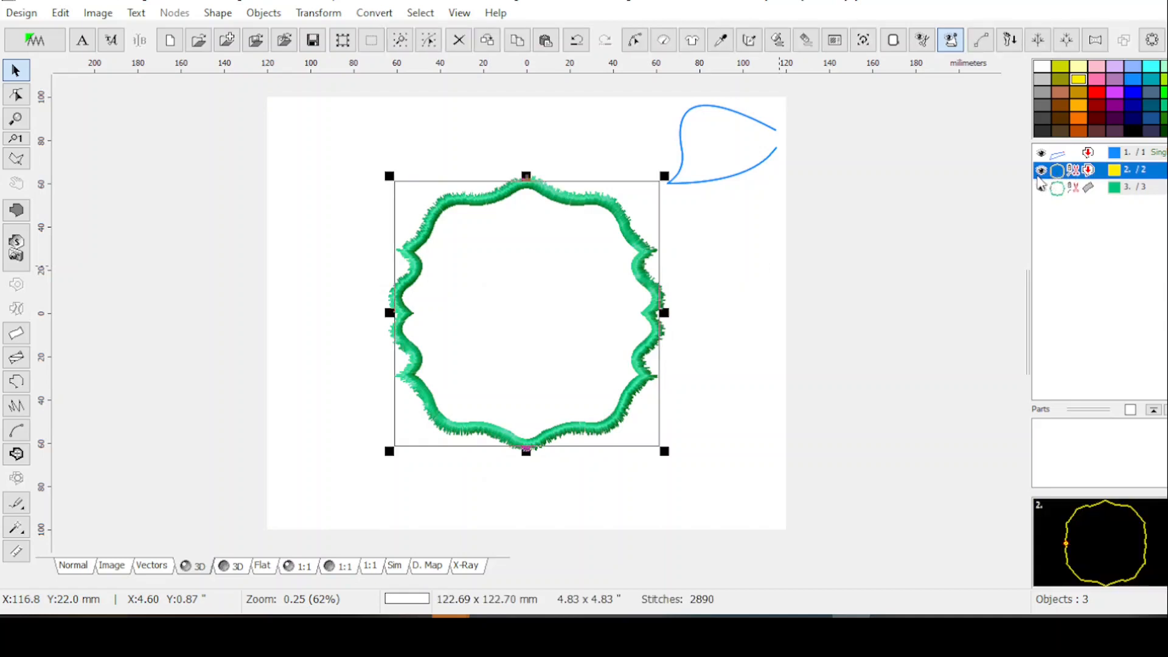
key("ctrl+v")
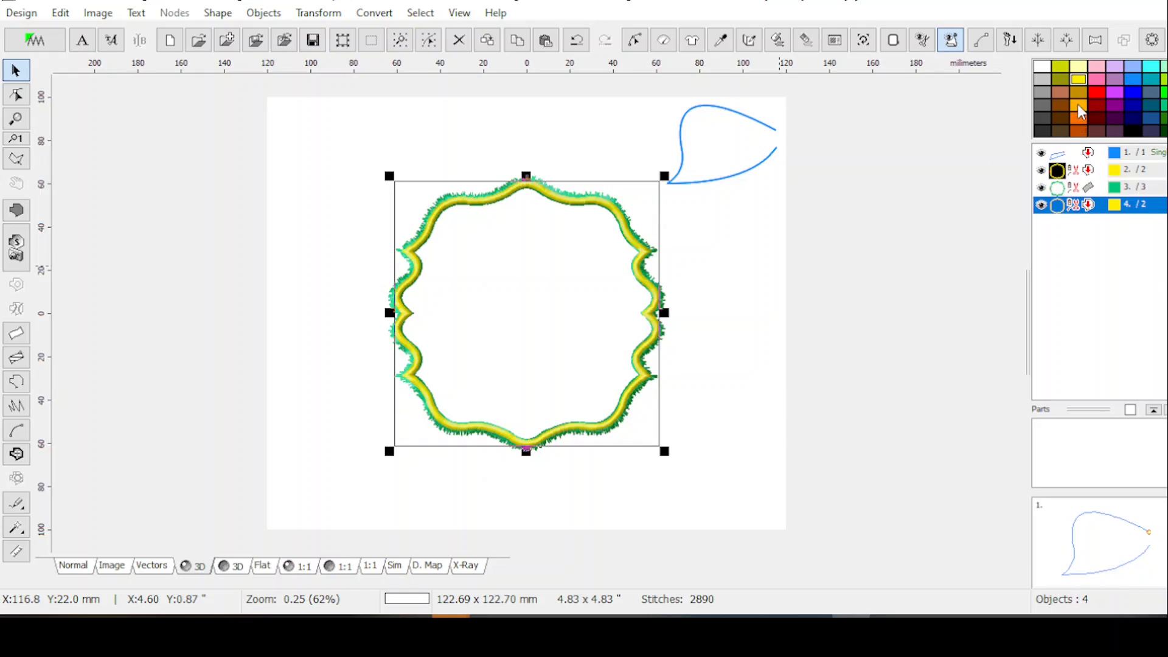
left_click(1114, 205)
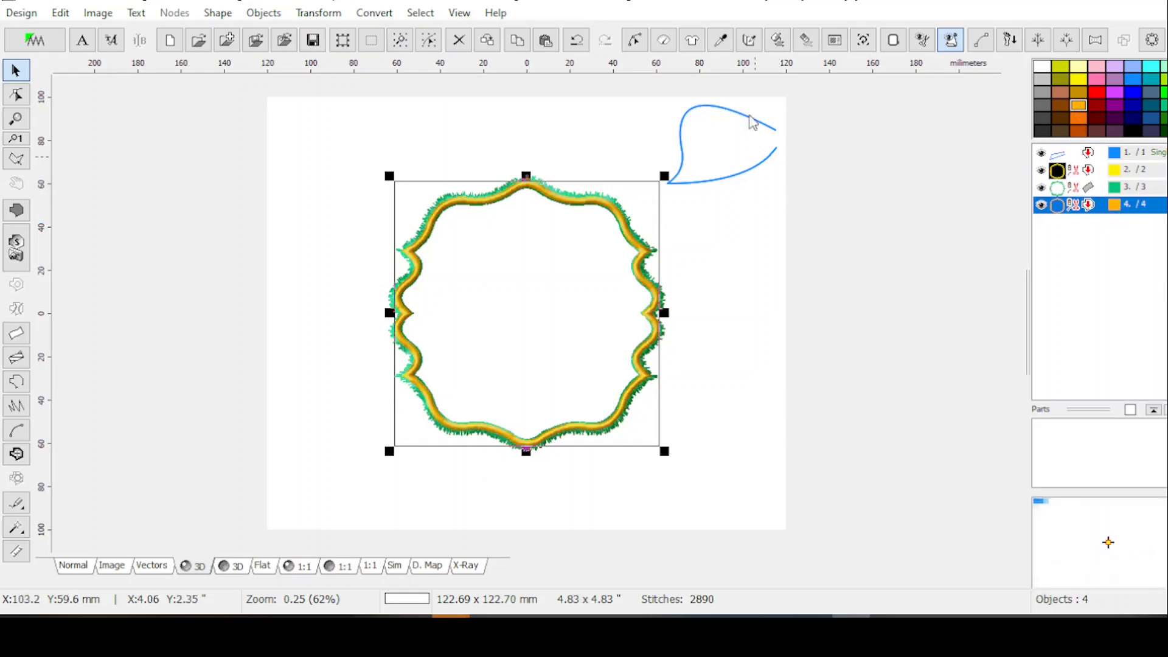
Step: Switch the orange frame's outline type to Sample and look through the available samples, keeping Single Stitch
left_click(663, 40)
left_click(897, 111)
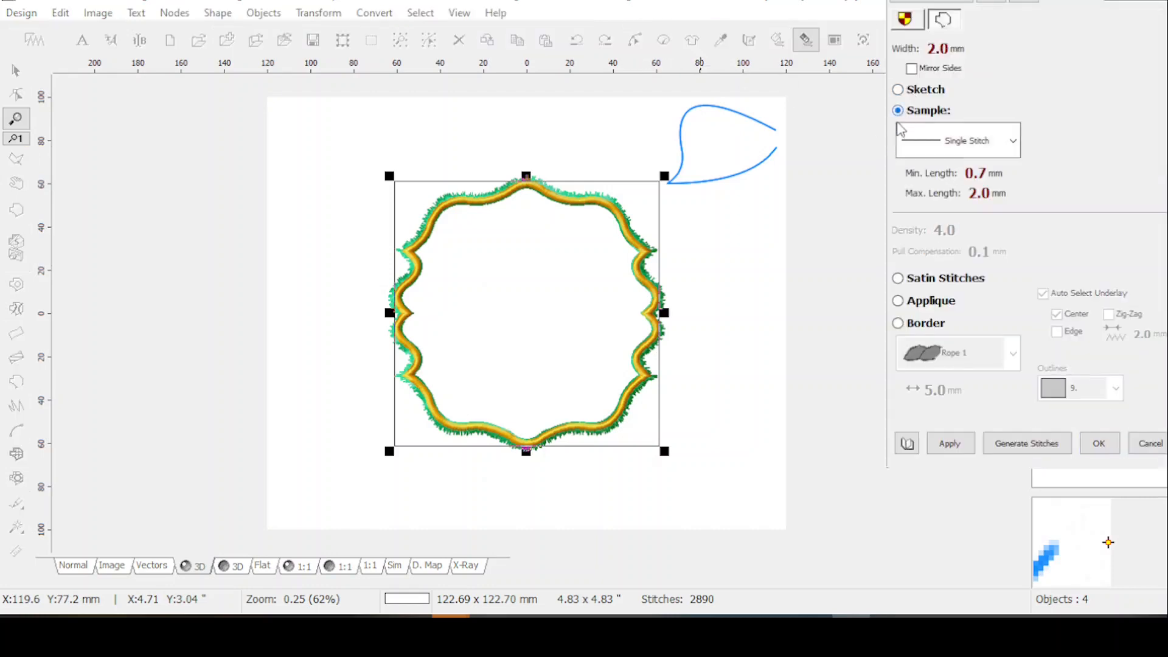
left_click(1012, 141)
left_click_drag(1011, 190, 1011, 160)
left_click(1008, 45)
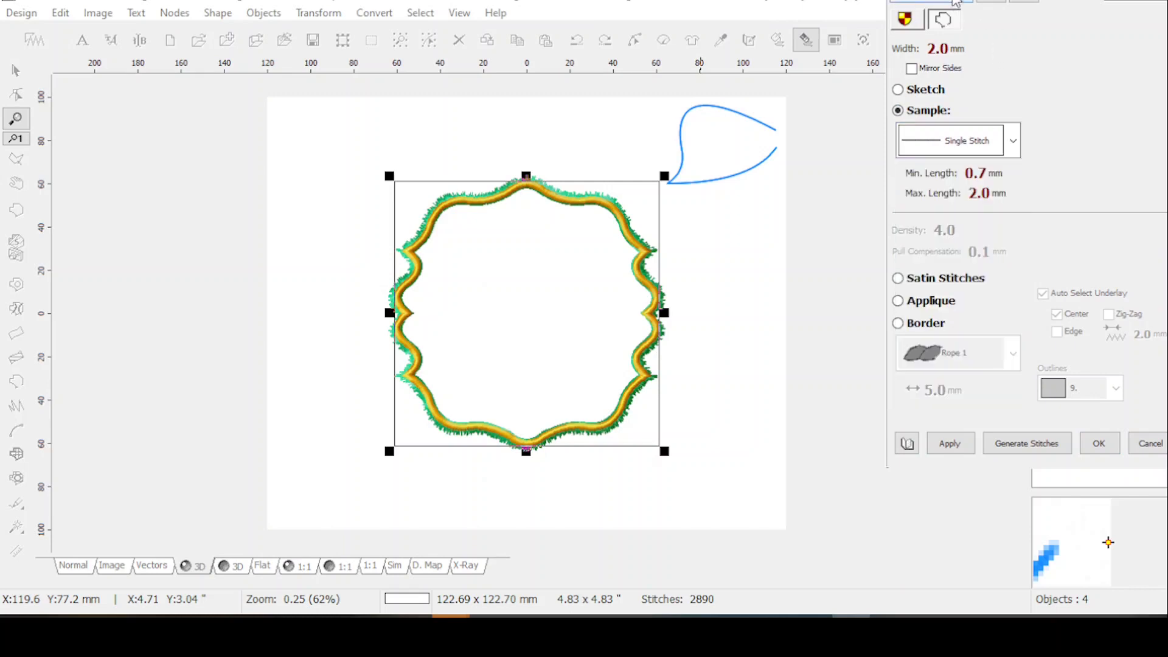
Step: Open the user-defined outline samples and browse to Embird Esm Files > EsmOutlines > Favorite Outlines for a sample to load
left_click(953, 3)
left_click(948, 120)
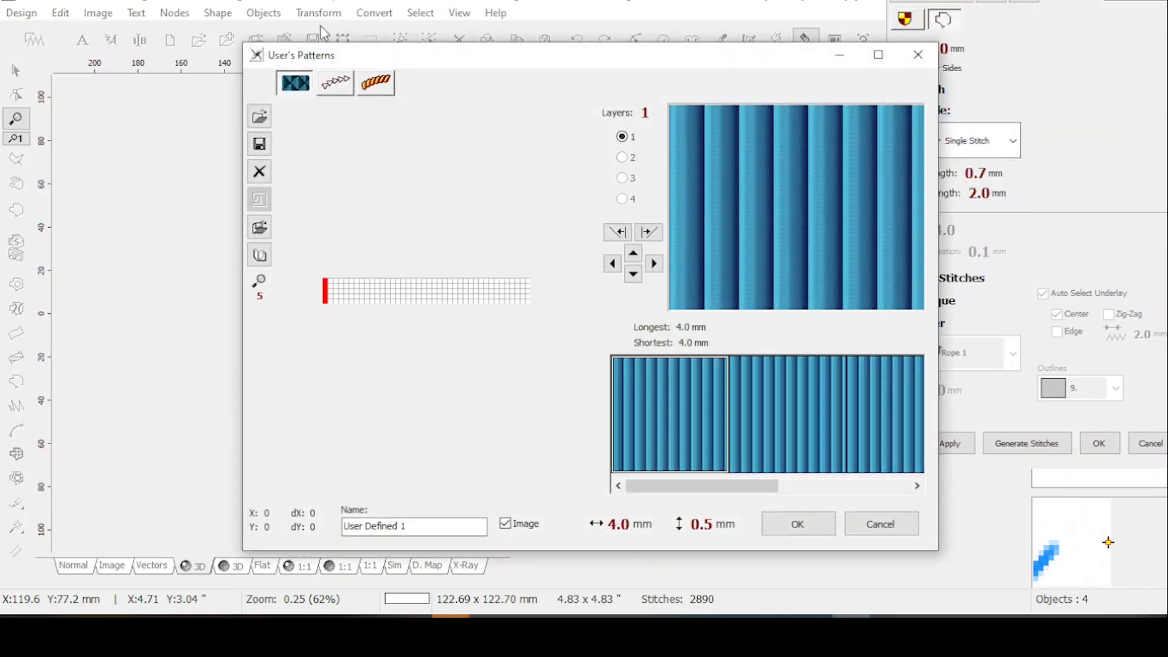
left_click(335, 83)
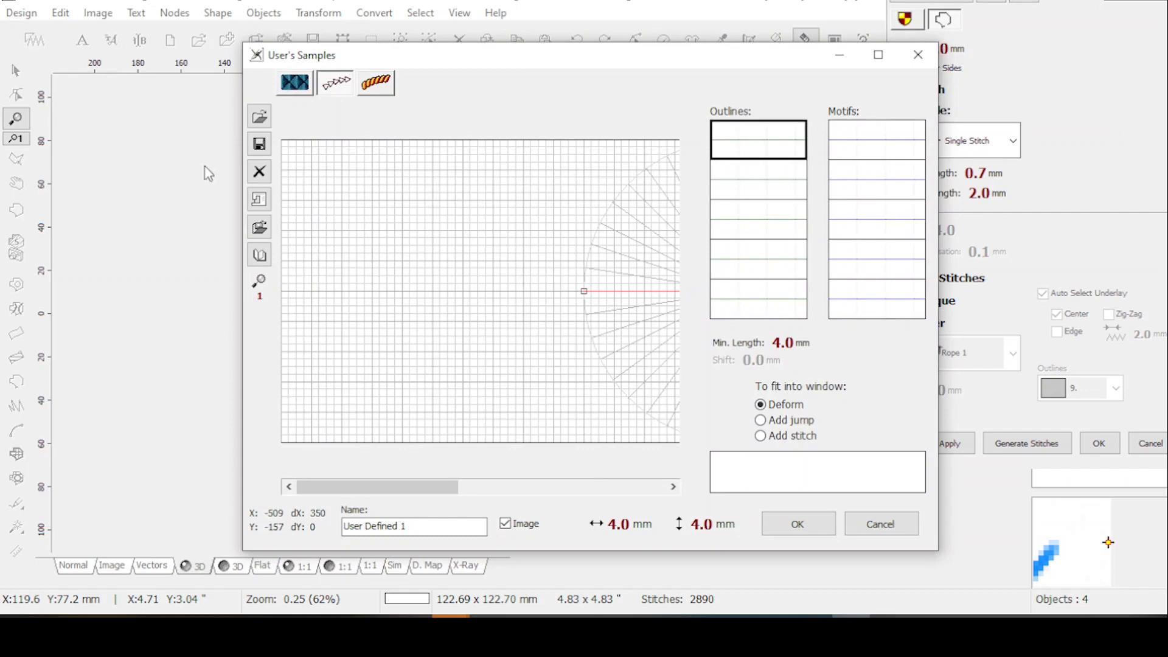
left_click(259, 116)
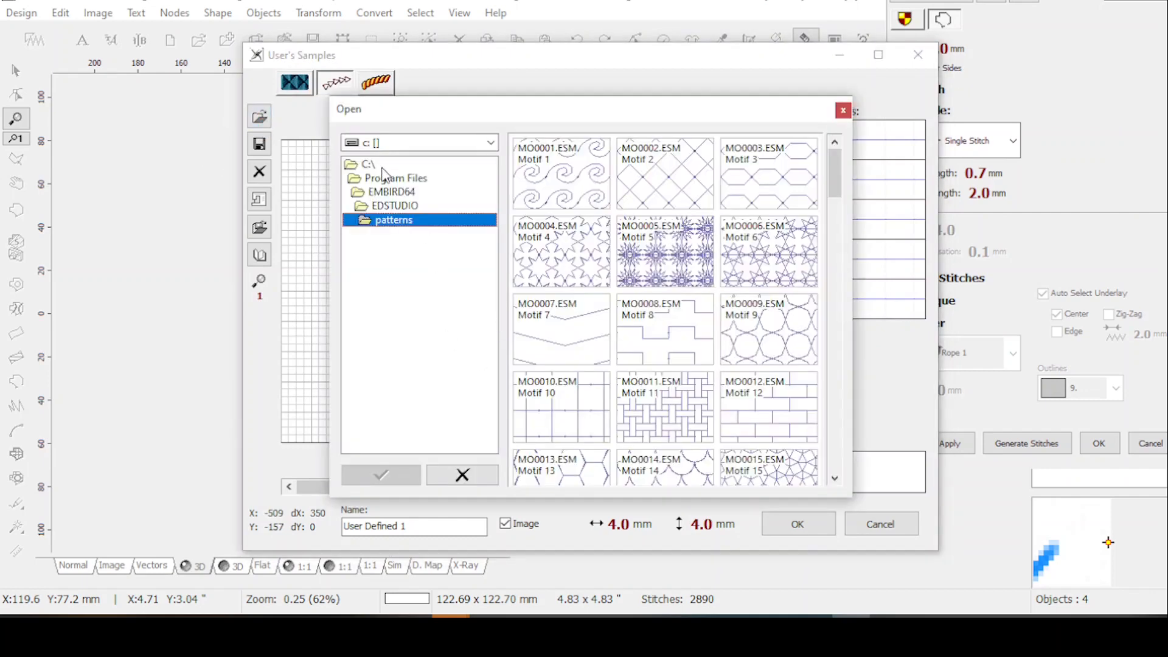
double_click(377, 165)
double_click(381, 275)
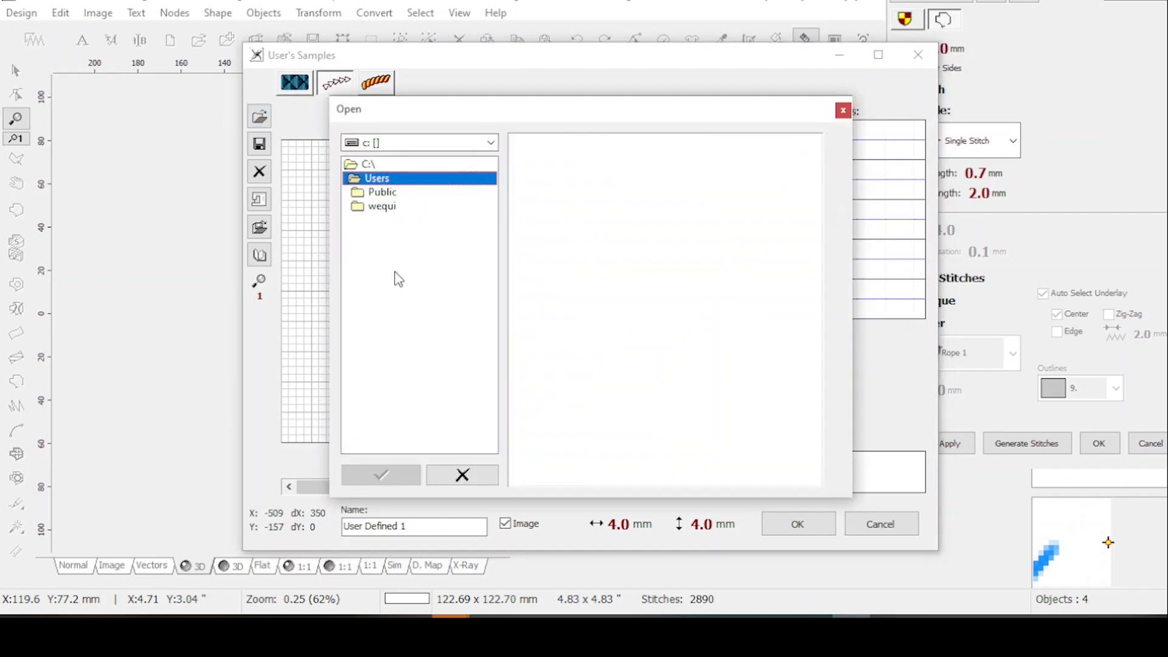
double_click(395, 207)
double_click(435, 332)
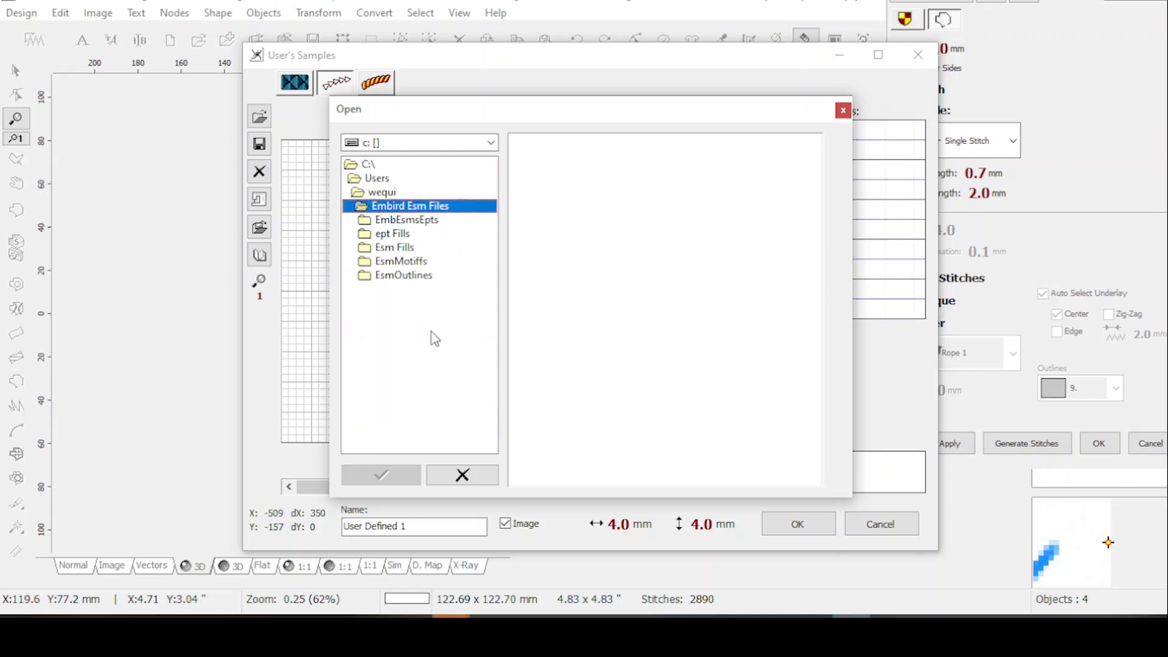
left_click(413, 277)
double_click(422, 279)
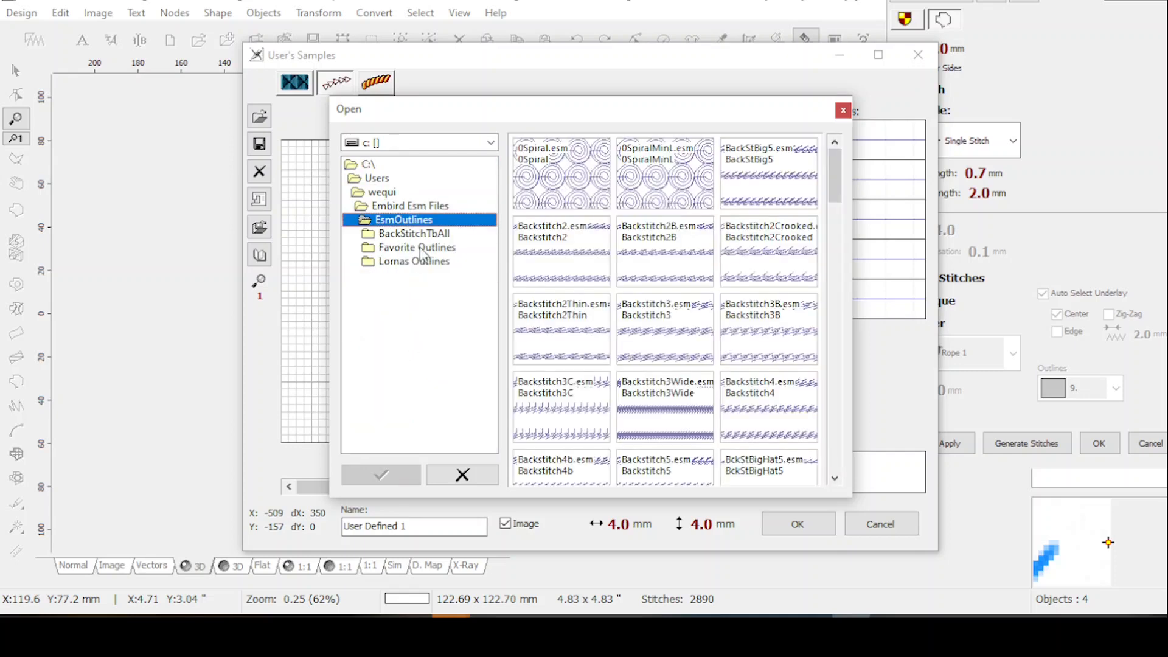
double_click(425, 248)
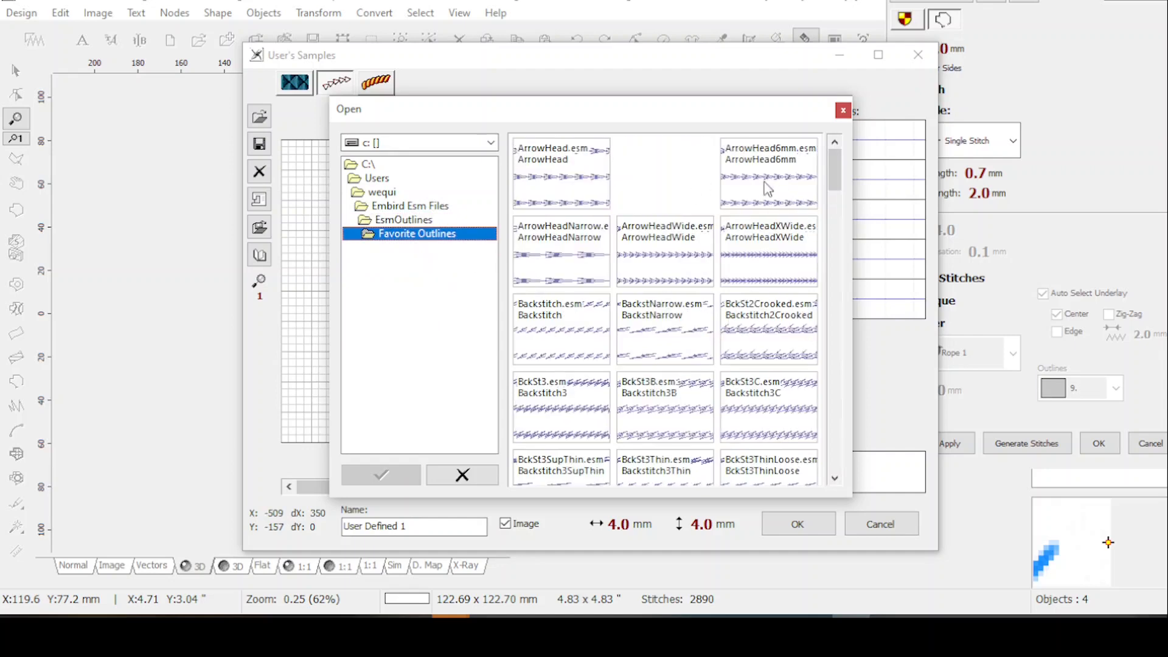
Step: Load Sashiko3Med.esm into the first user outline slot and select the second slot
left_click_drag(833, 170, 831, 461)
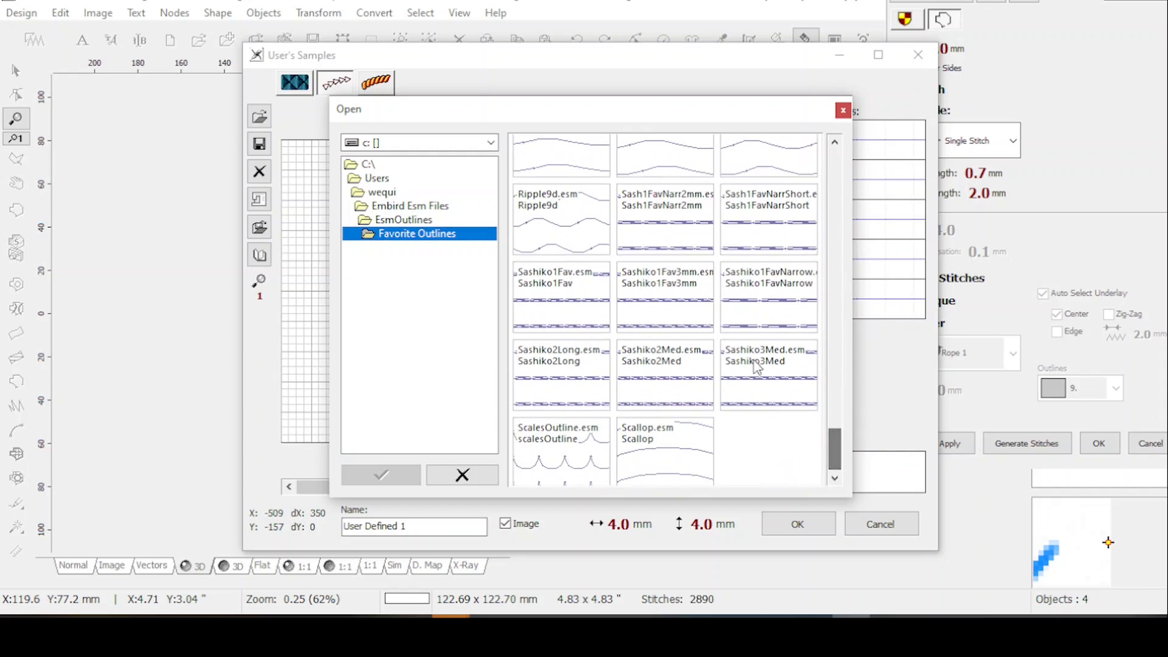
left_click(756, 386)
left_click(381, 475)
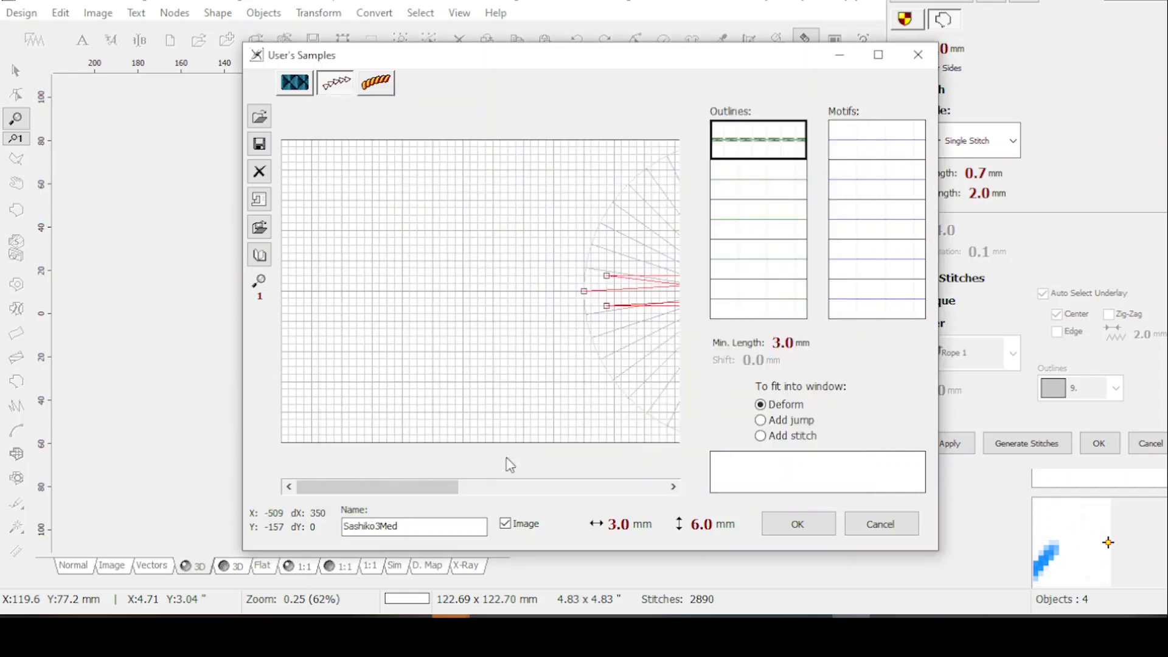
left_click(790, 183)
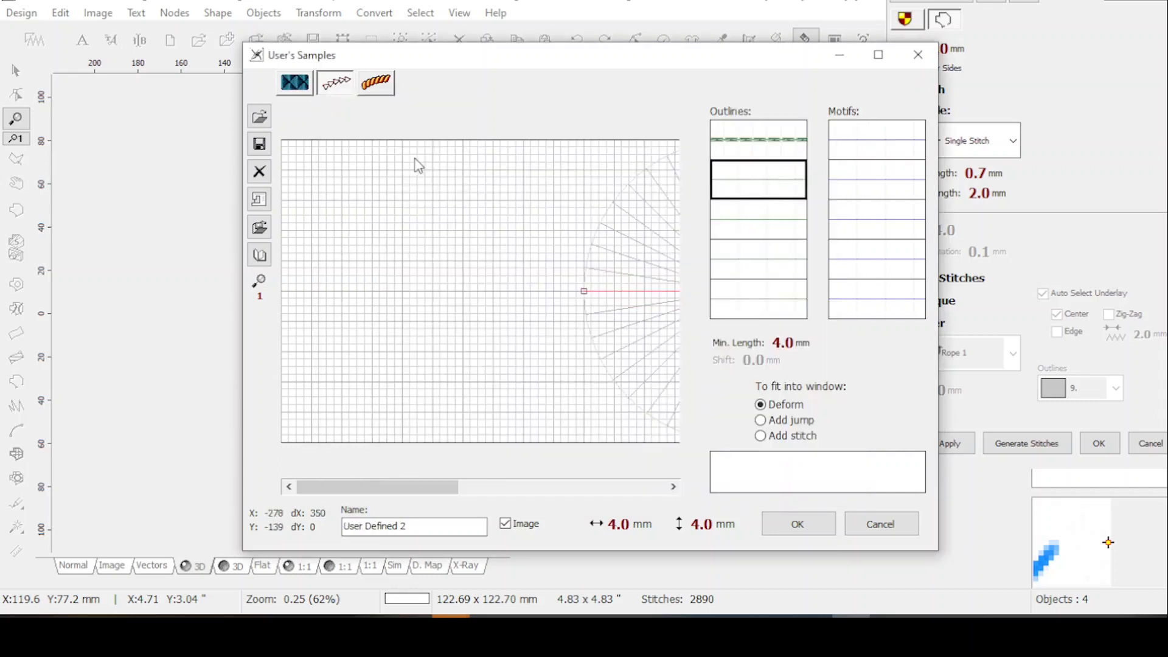
Step: Load ArrowHead6mm.esm from Favorite Outlines into the second user outline slot and accept the user samples
left_click(260, 117)
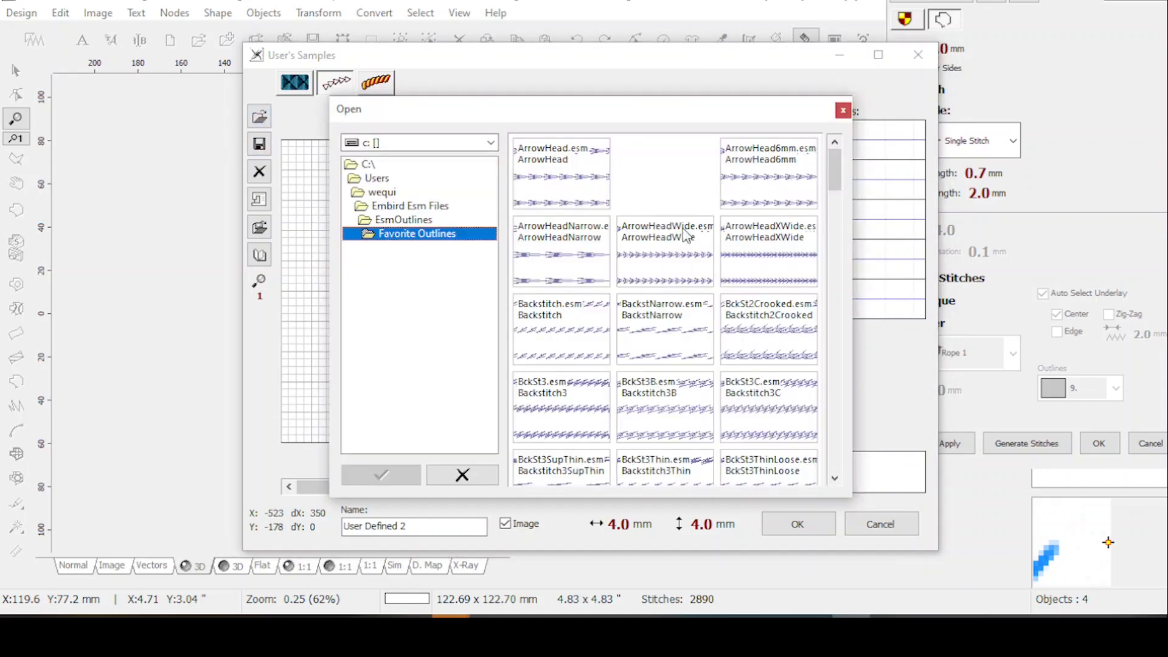
left_click(789, 189)
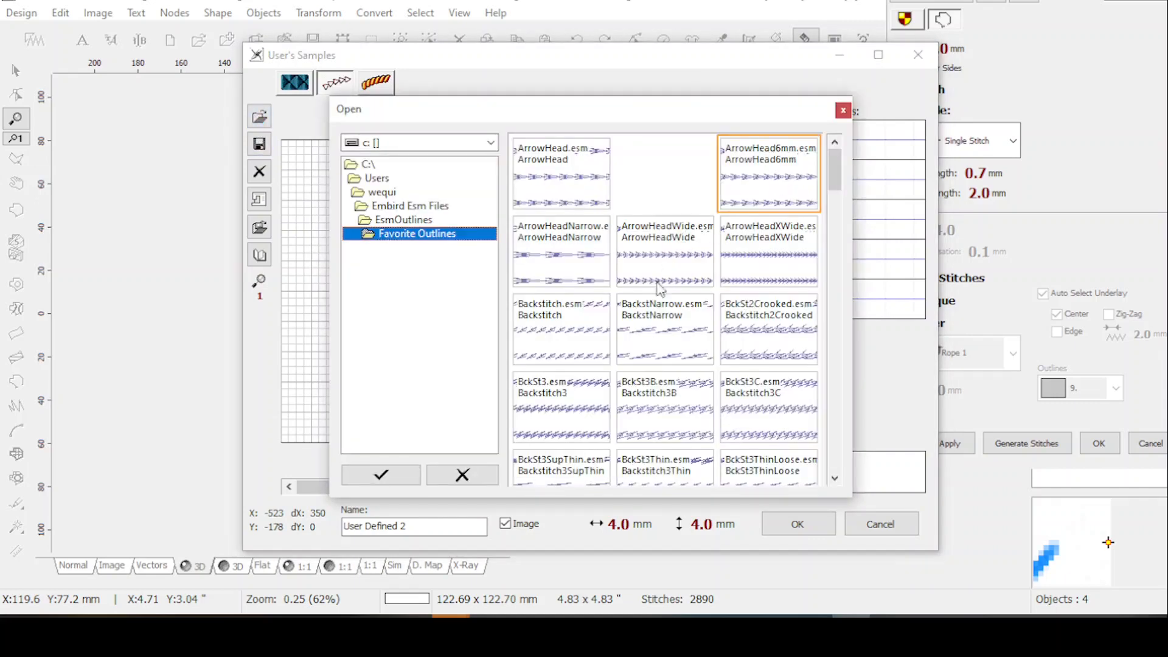
left_click(391, 480)
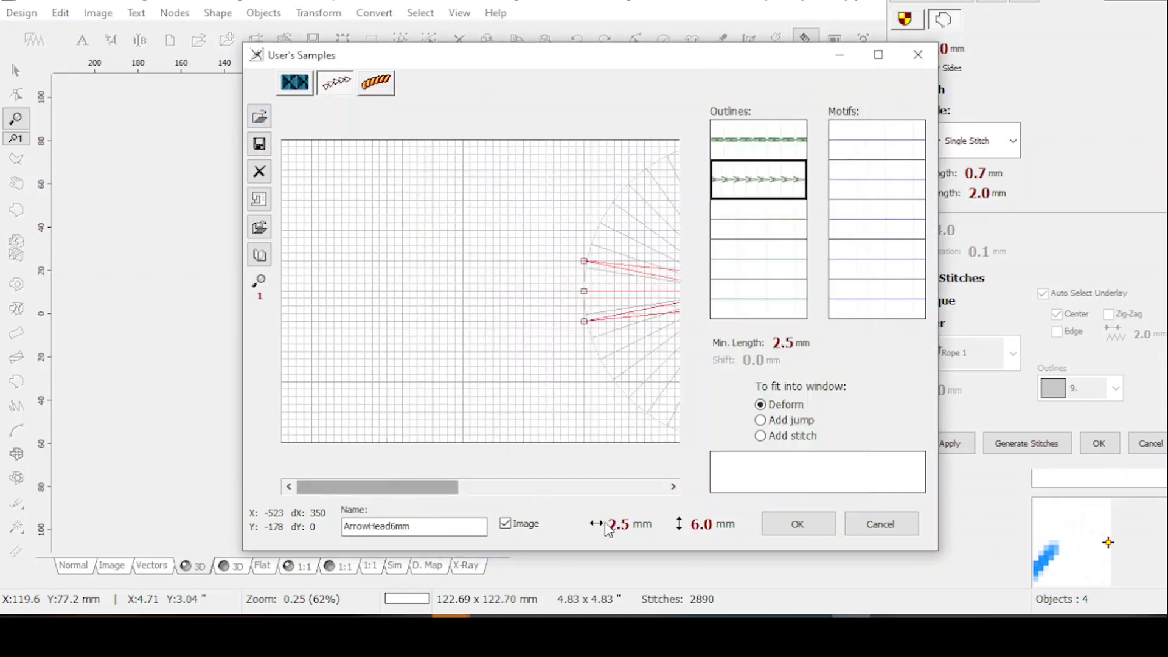
left_click(807, 534)
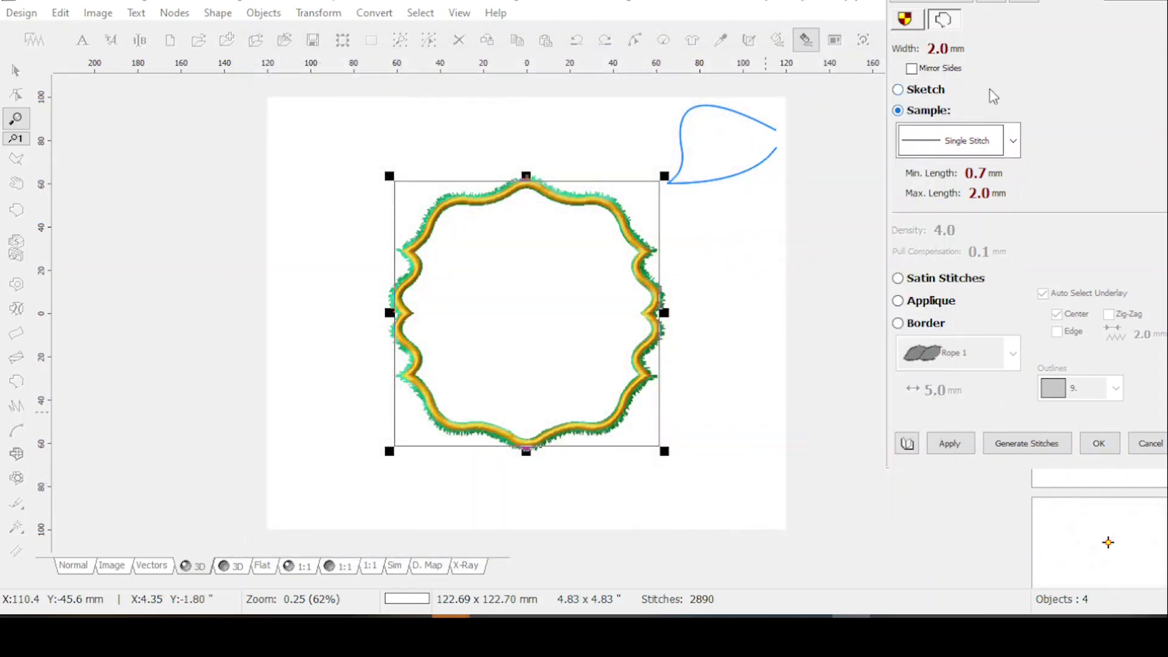
Step: Set the orange frame's outline sample to Sashiko3Med and apply it to the object
left_click(1013, 140)
left_click_drag(1013, 222, 1013, 196)
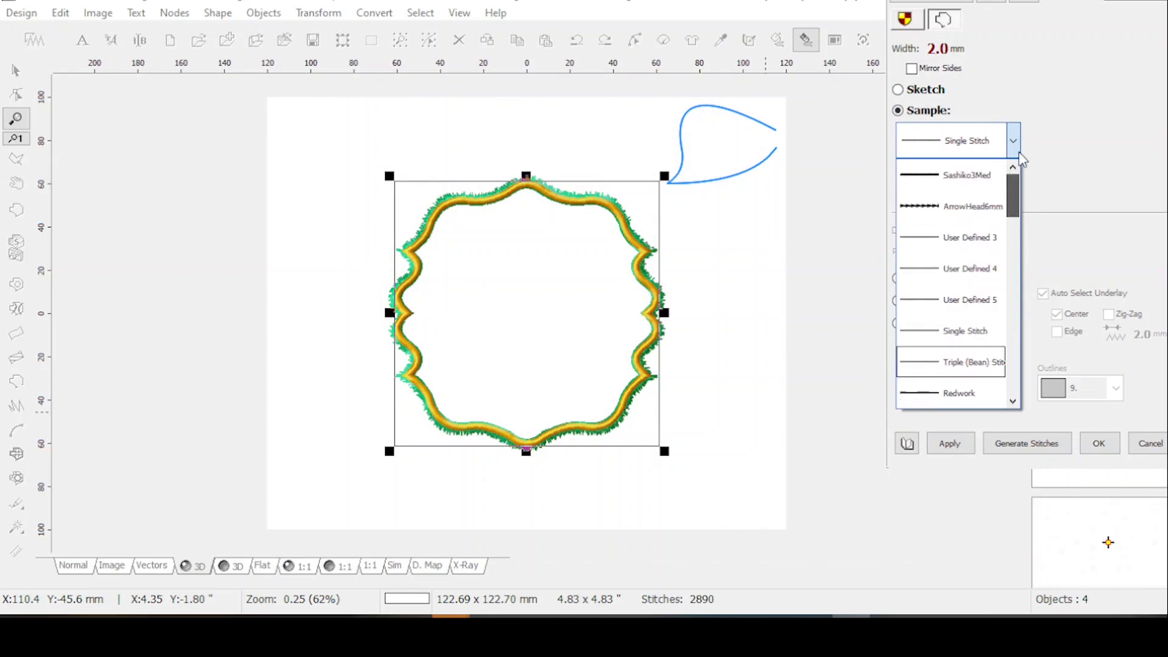
left_click(942, 186)
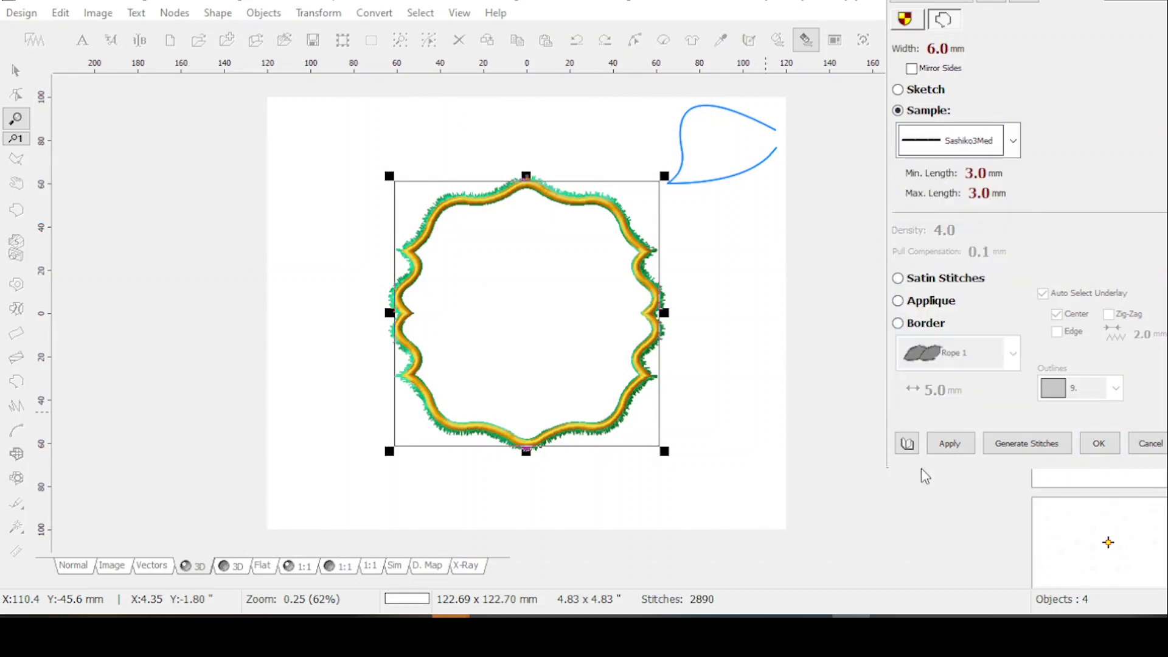
left_click(950, 444)
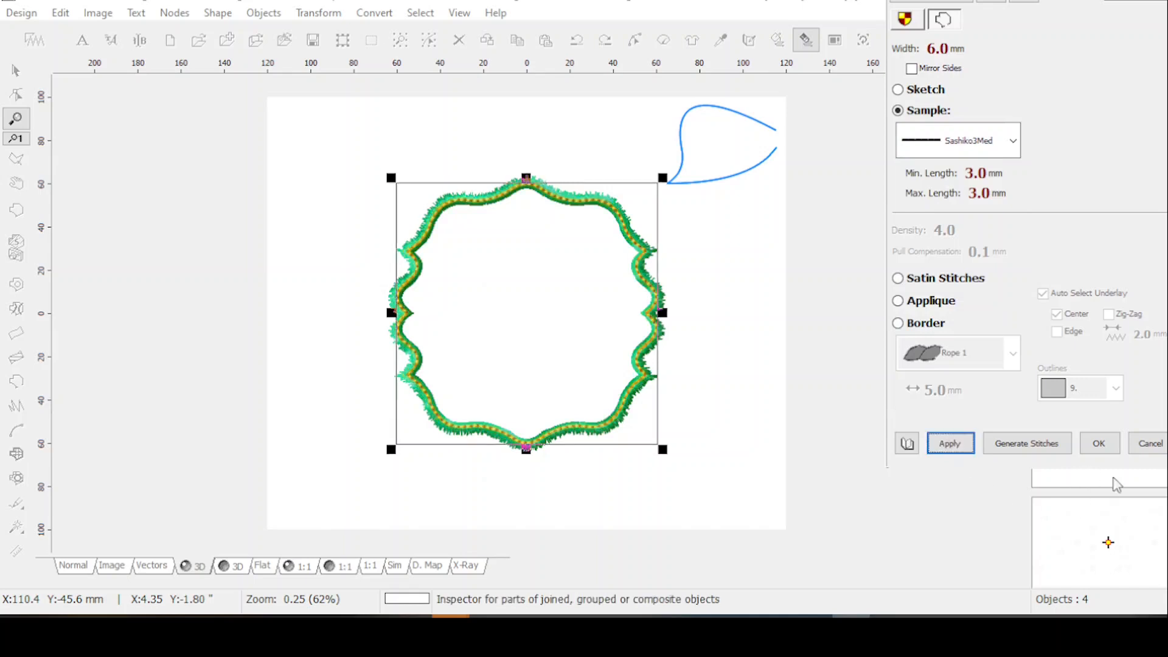
left_click(1098, 443)
Step: Check the orange frame's Sashiko stitches up close and expand the frame by 10 mm
scroll(472, 256, "up", 1)
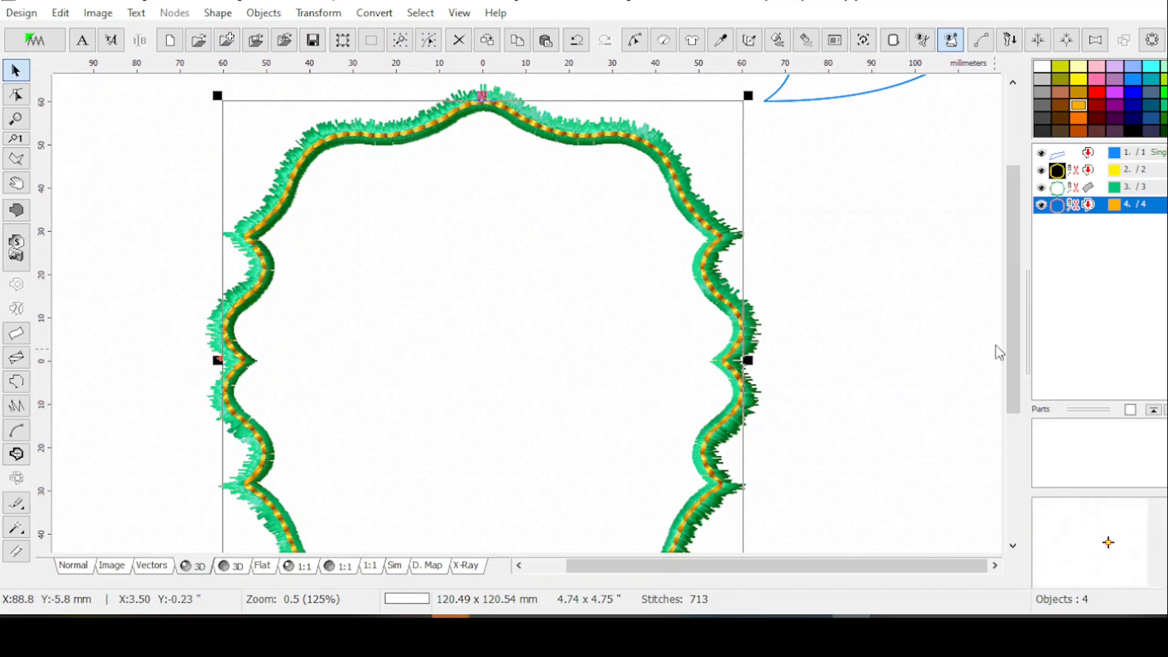
left_click_drag(1012, 326, 1006, 378)
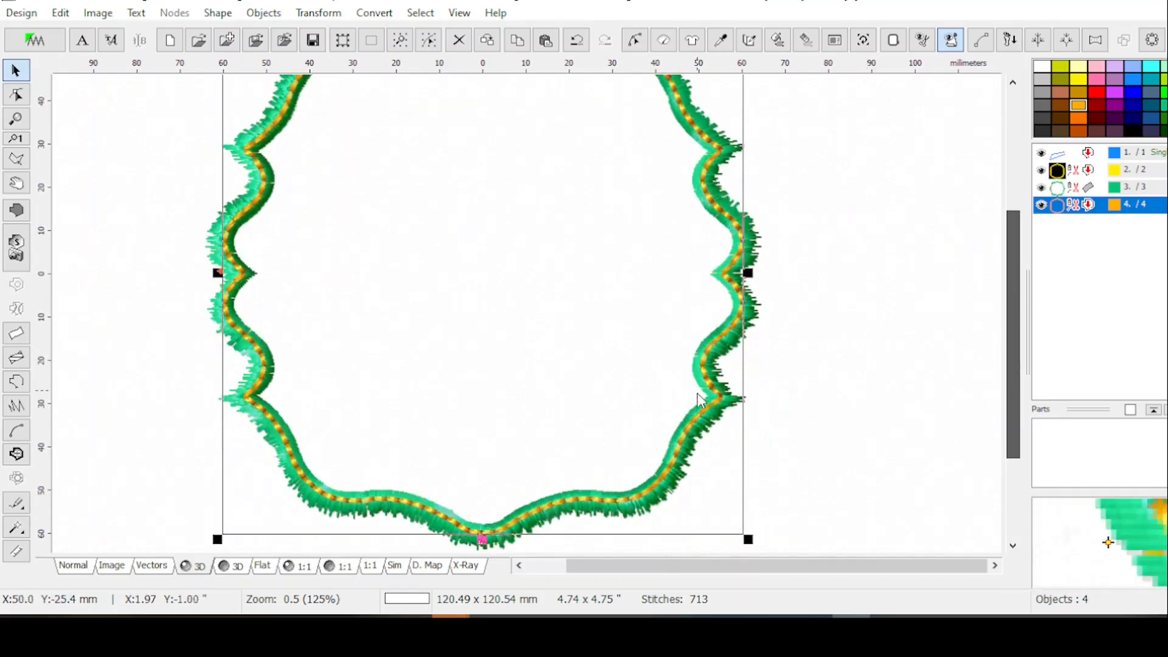
scroll(730, 294, "up", 2)
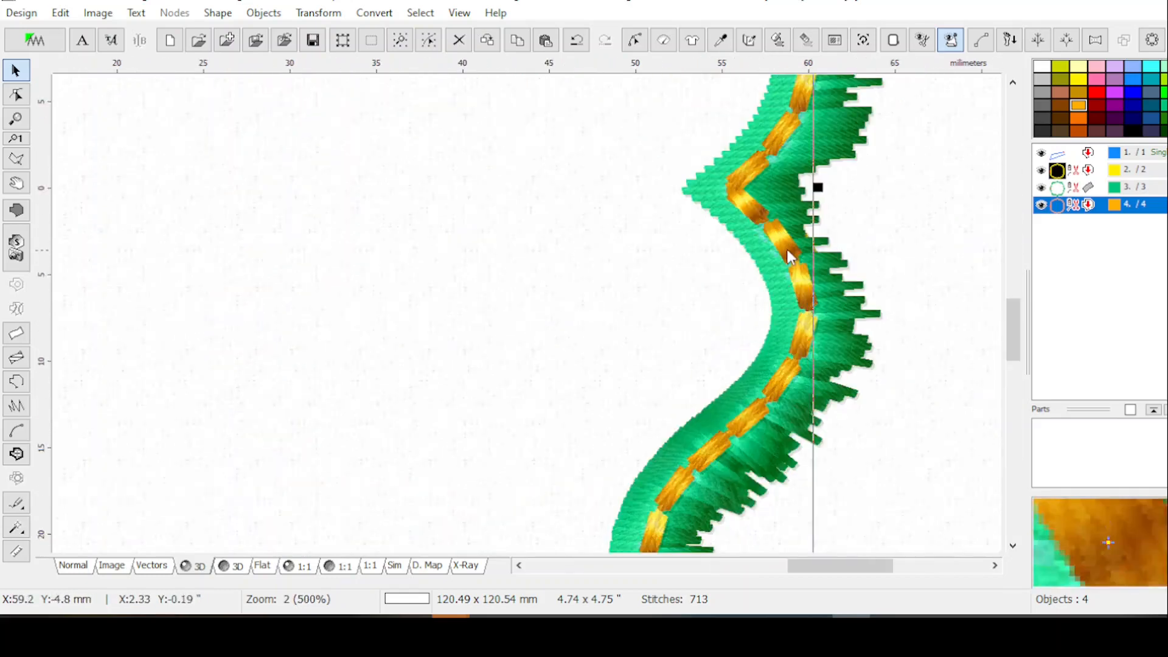
scroll(768, 284, "down", 1)
scroll(768, 283, "down", 2)
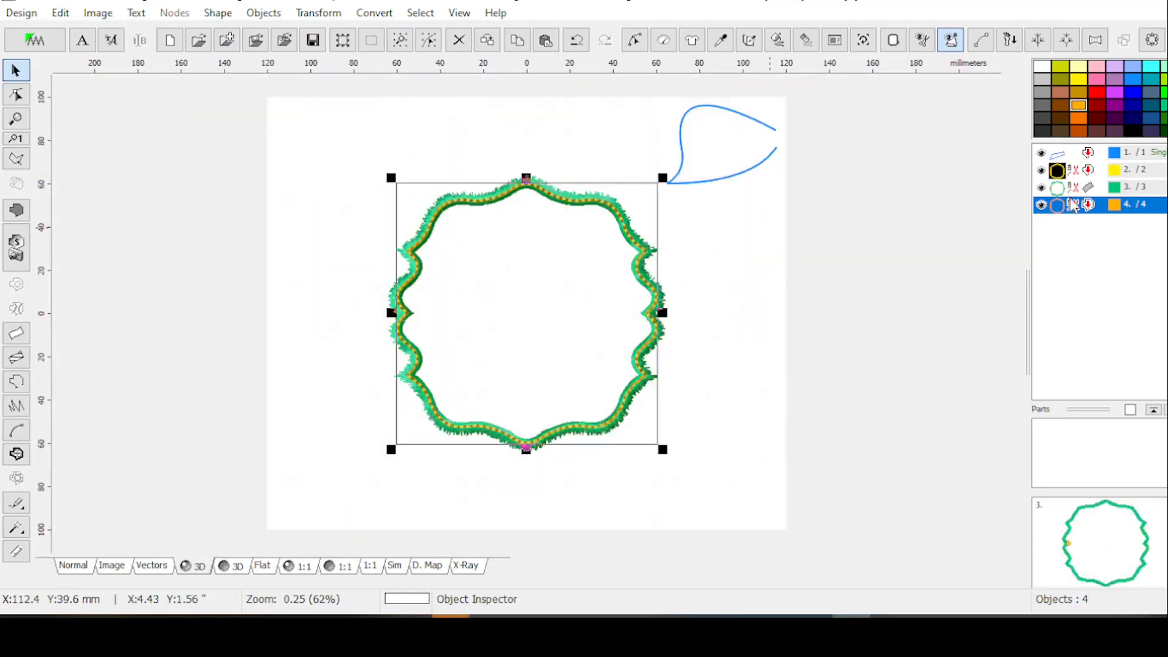
left_click(319, 14)
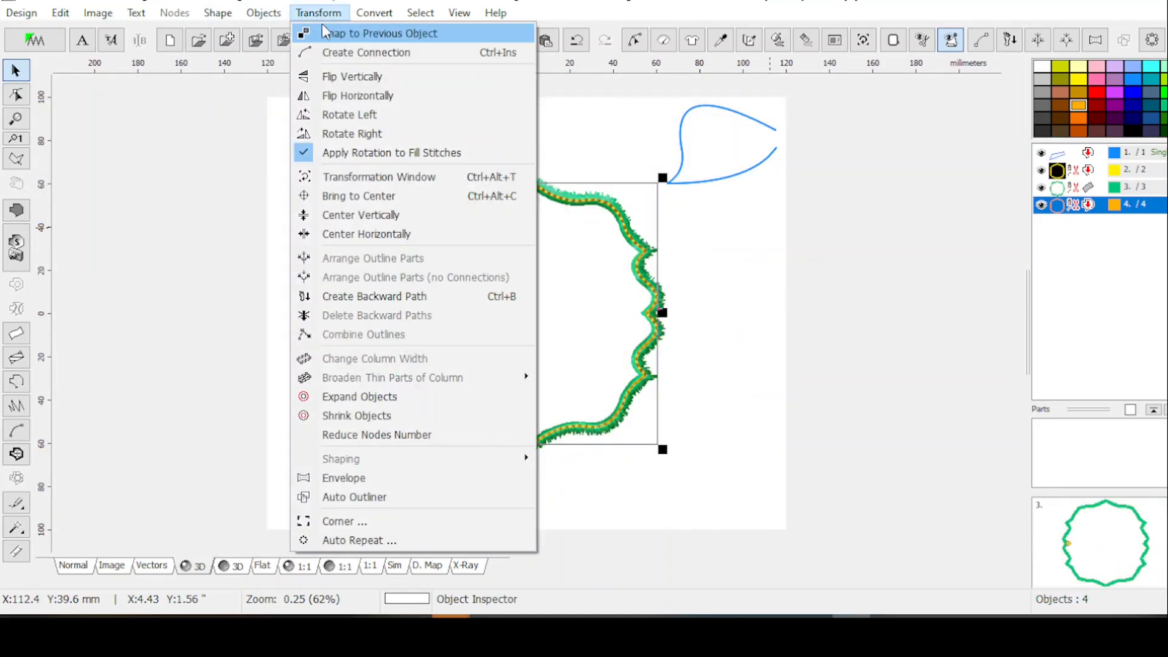
left_click(351, 398)
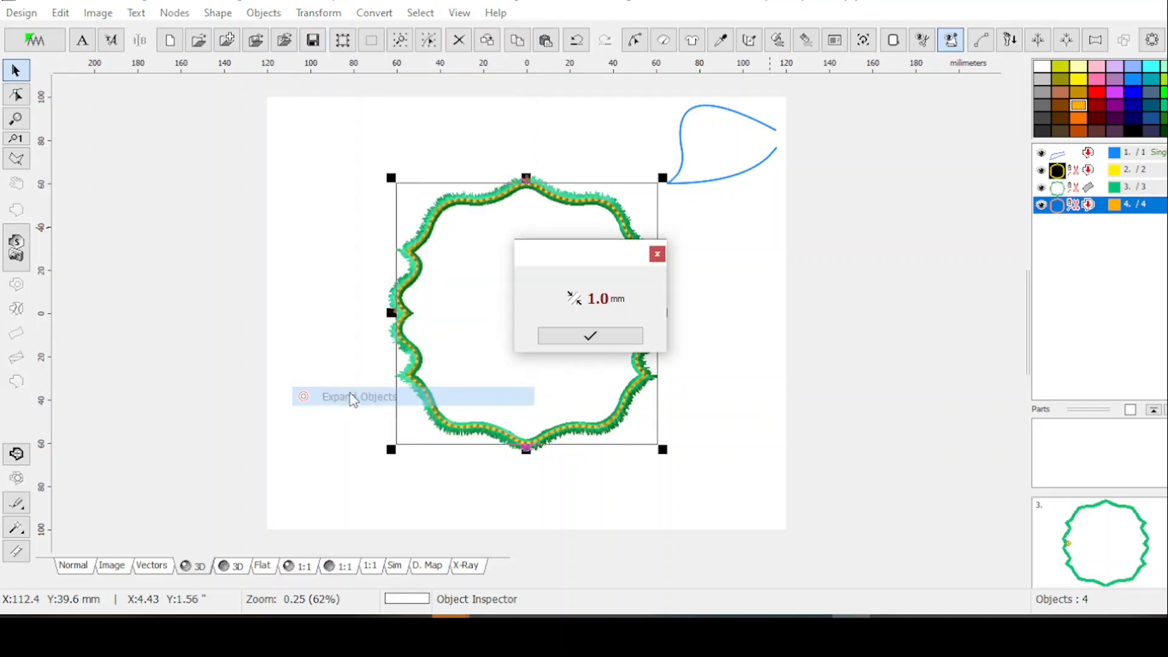
left_click(574, 301)
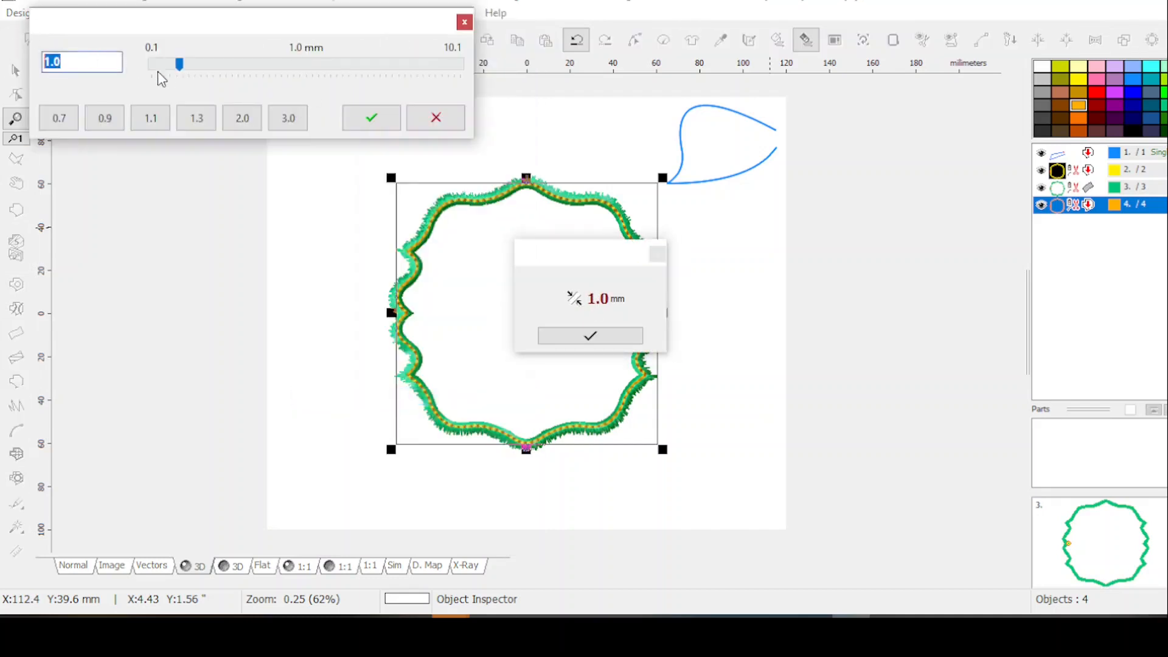
type("10")
left_click(370, 118)
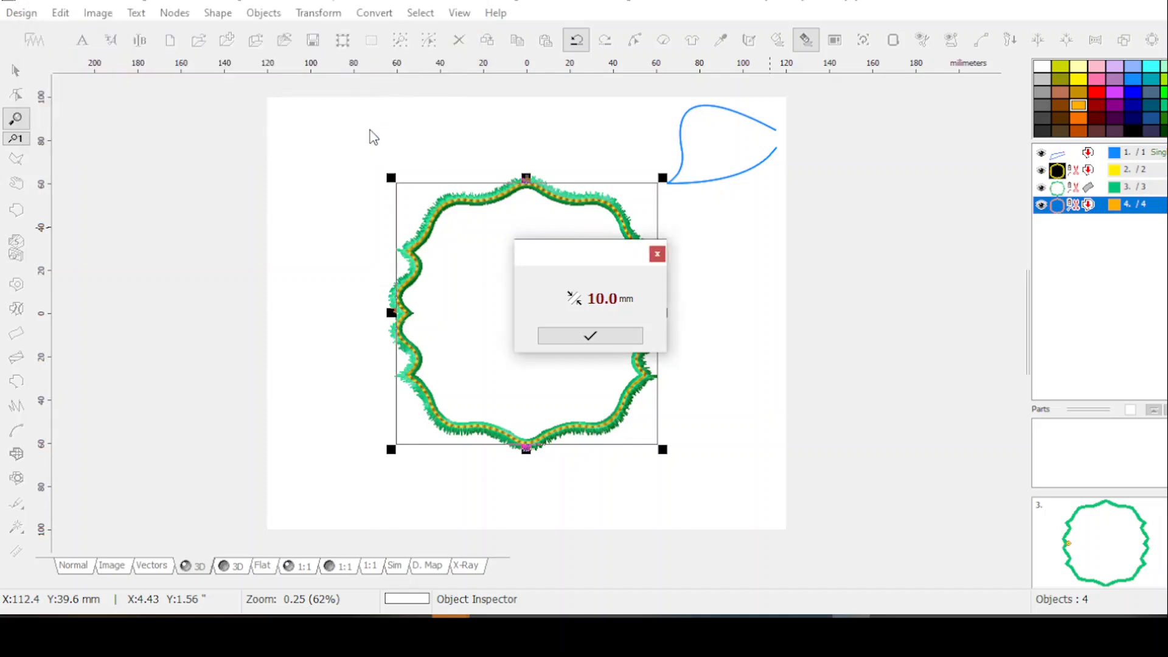
left_click(595, 338)
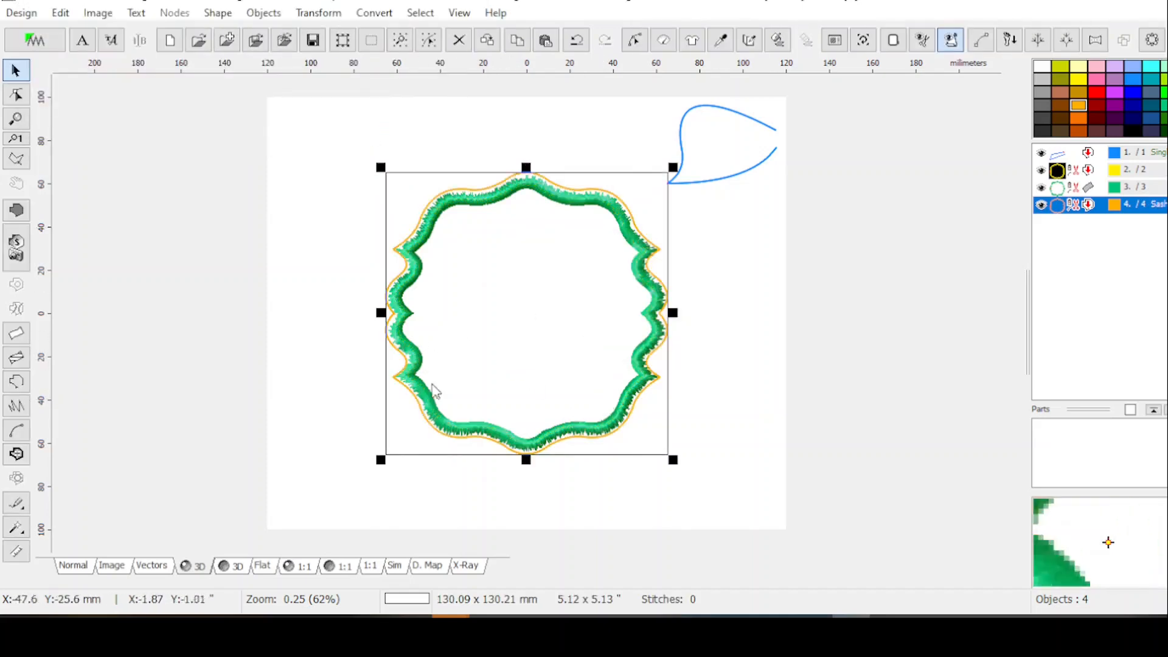
Step: Inspect the gap between the orange outline and the green column, and expand the orange frame once more by the same amount
scroll(567, 443, "up", 1)
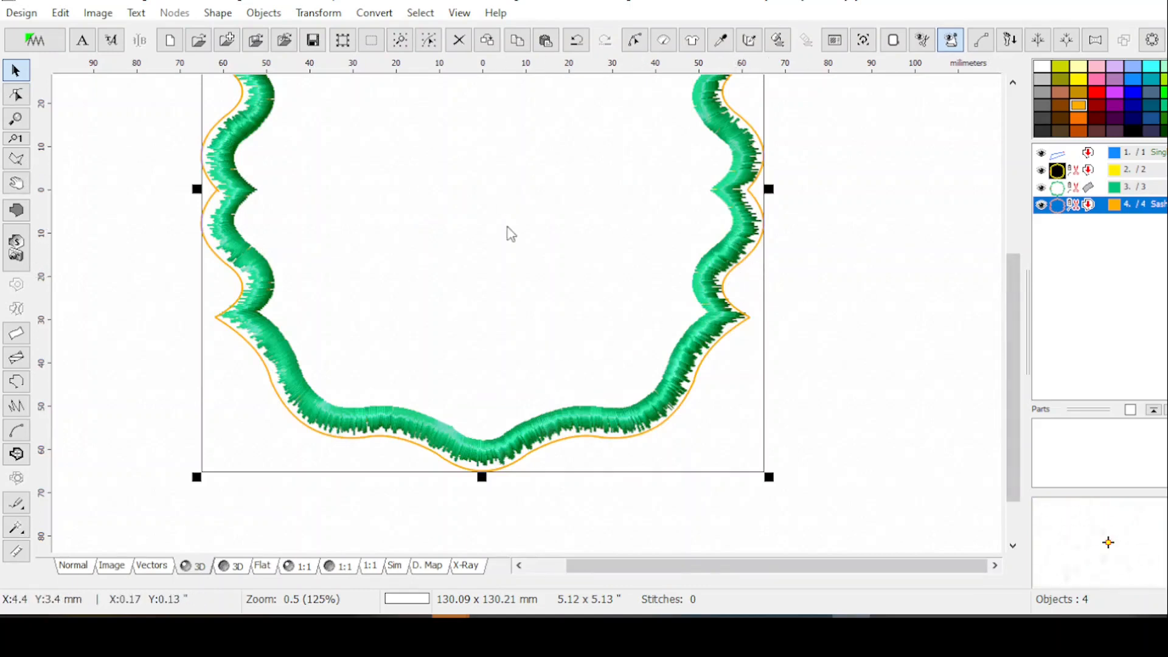
scroll(217, 192, "up", 1)
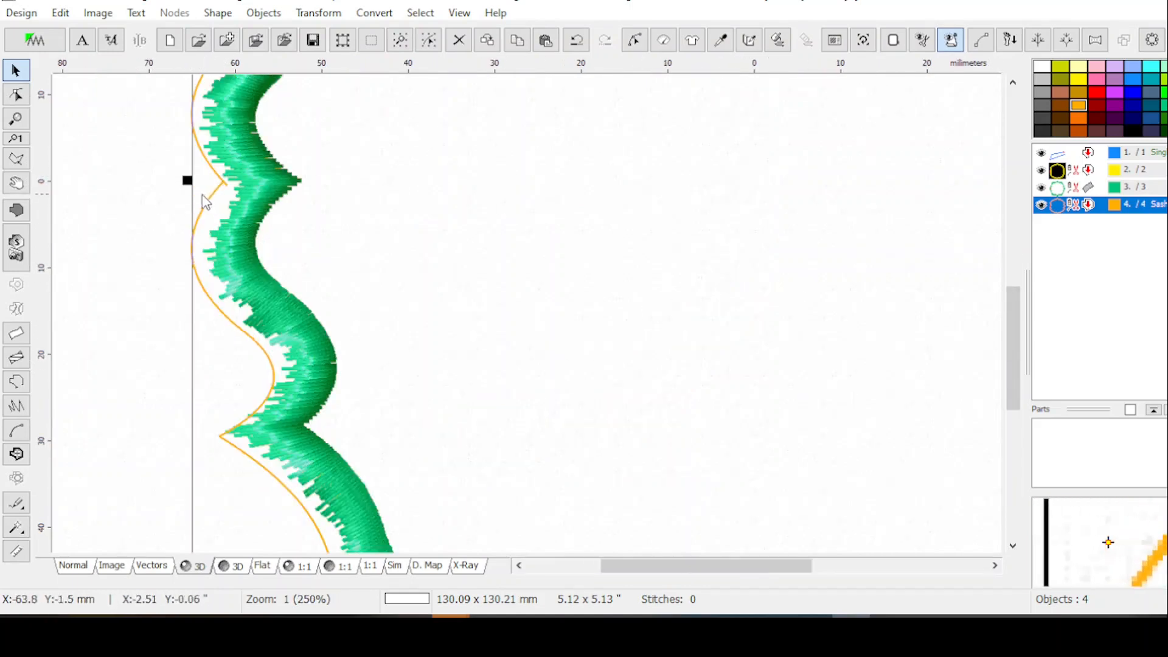
scroll(217, 191, "down", 2)
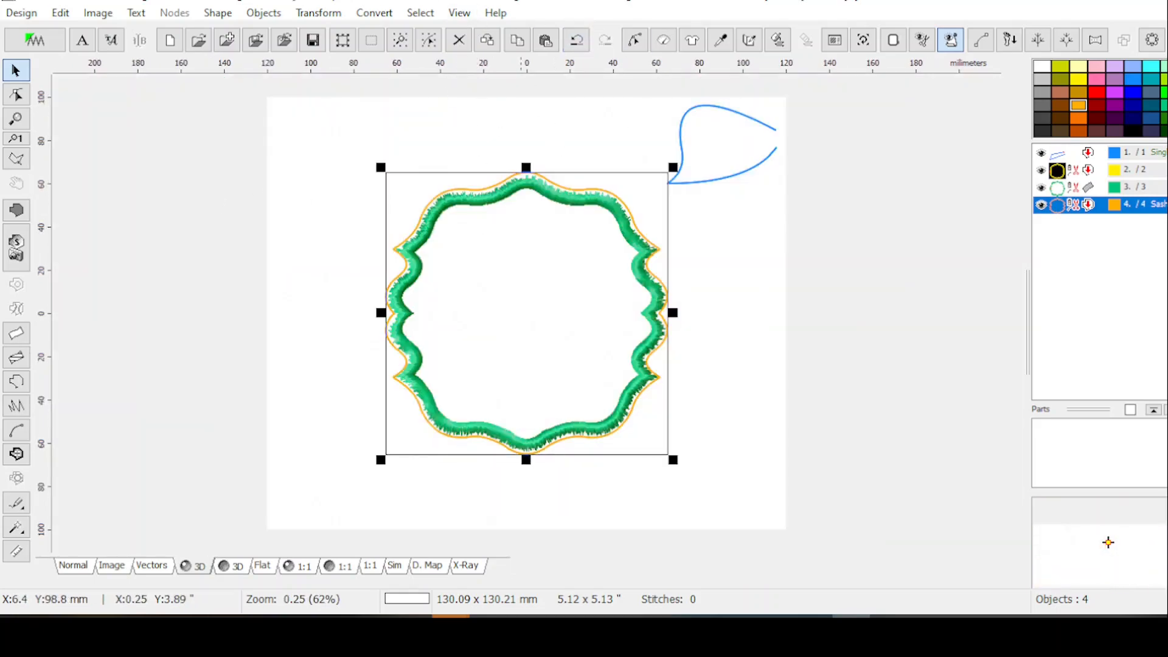
left_click(307, 15)
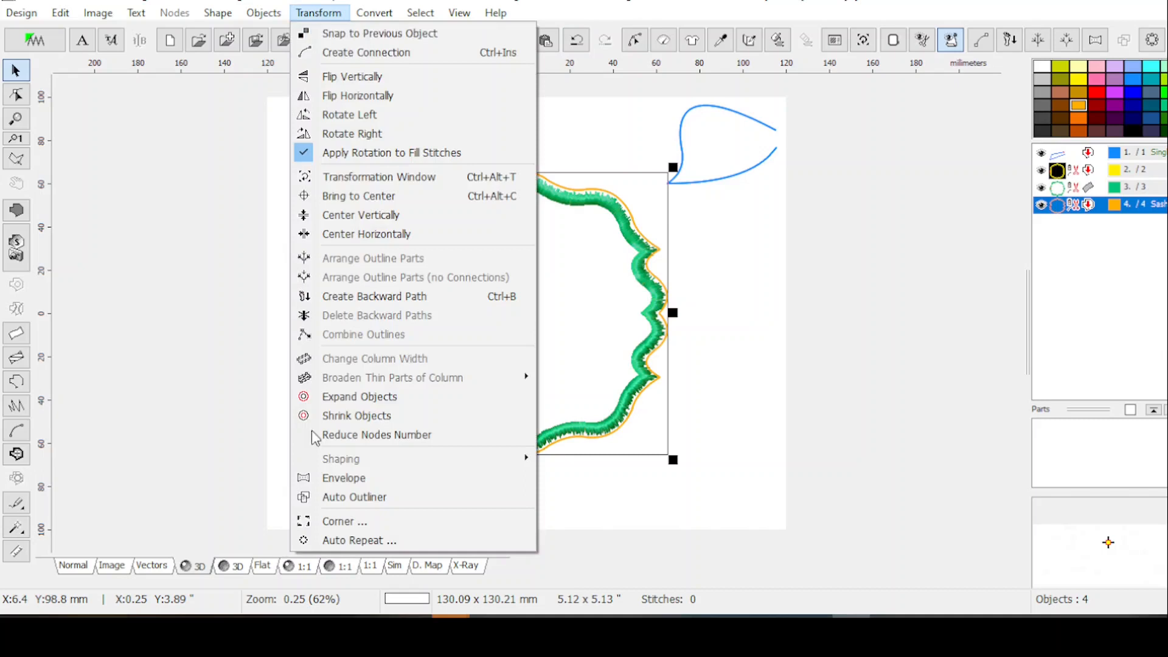
left_click(332, 398)
left_click(580, 338)
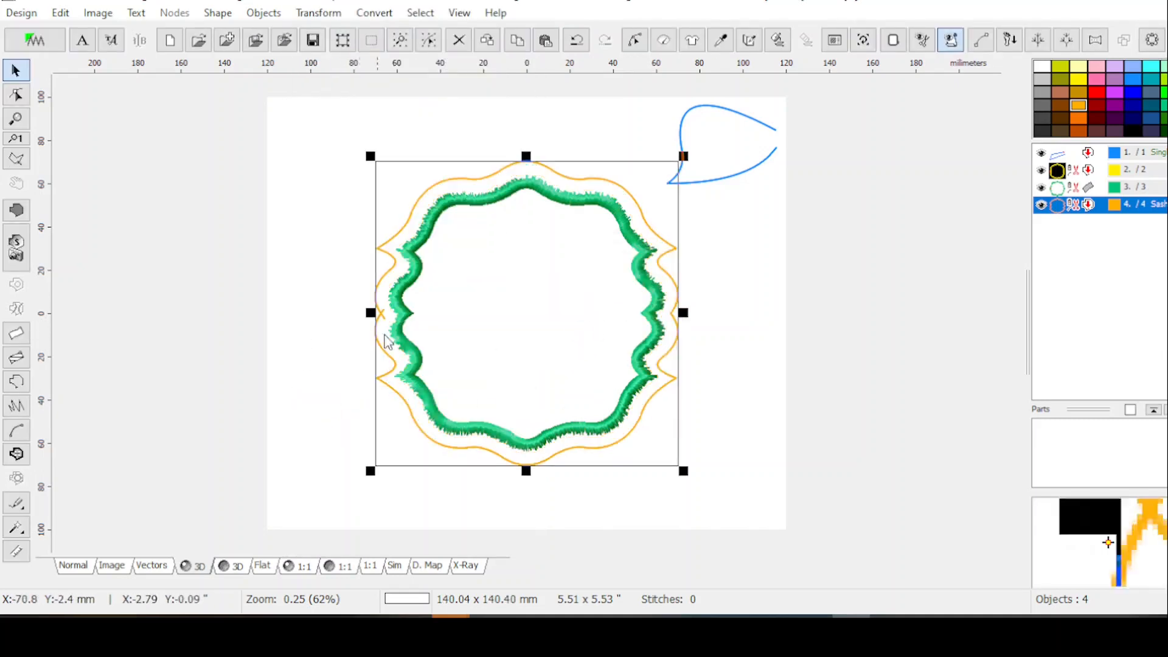
scroll(337, 342, "up", 1)
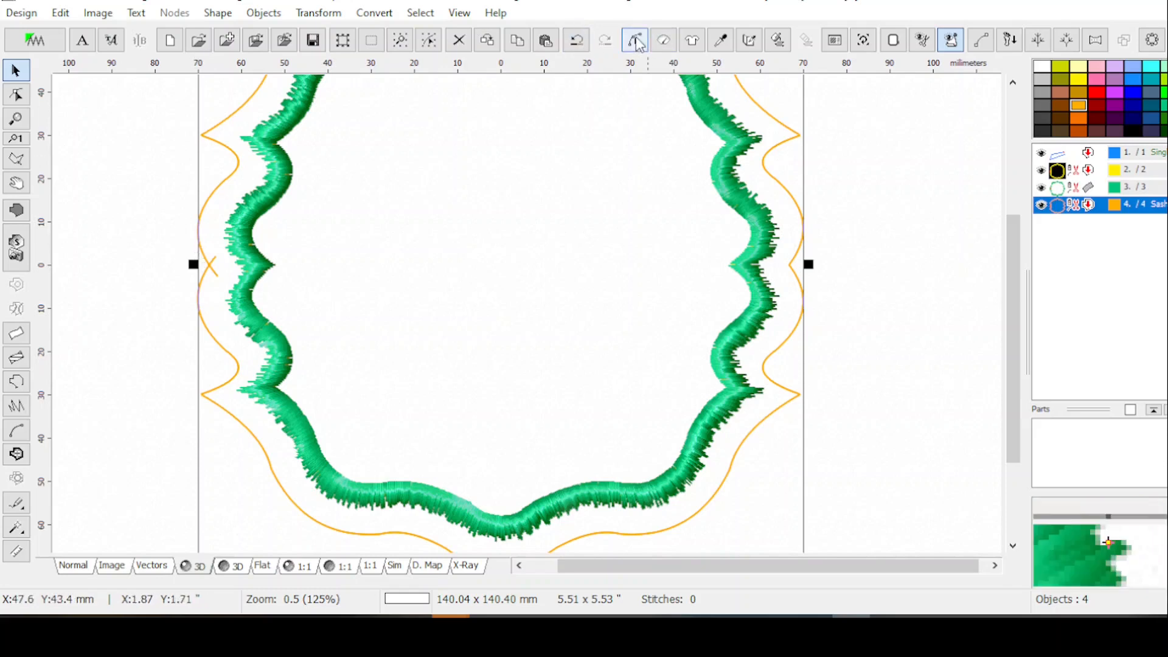
left_click(635, 41)
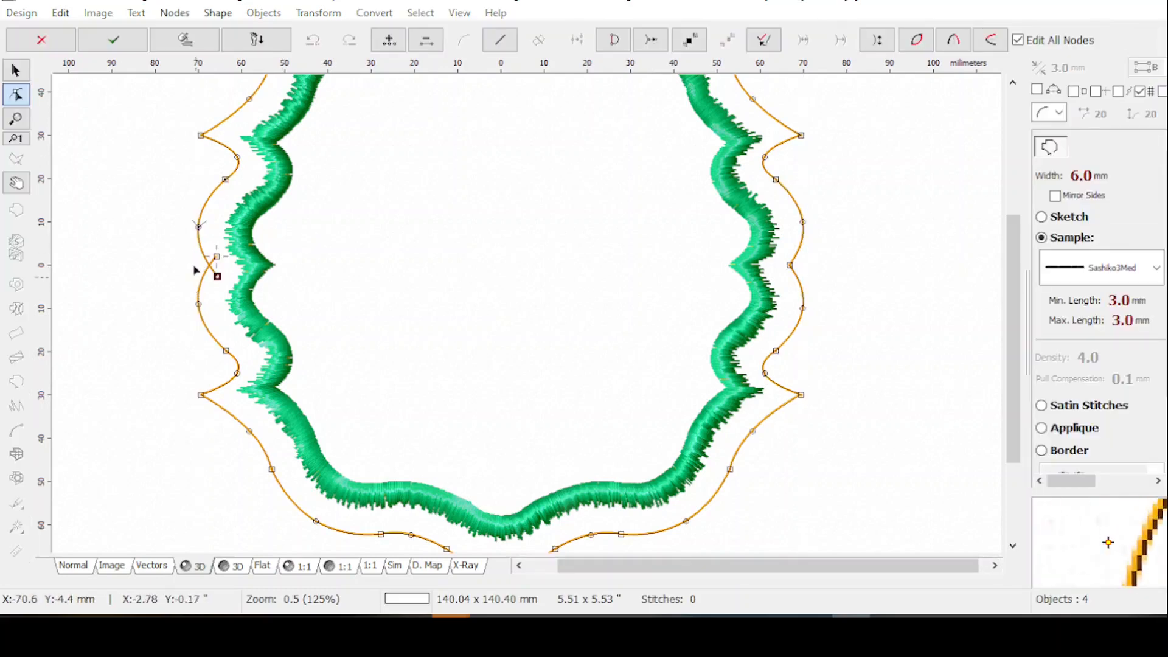
key("Escape")
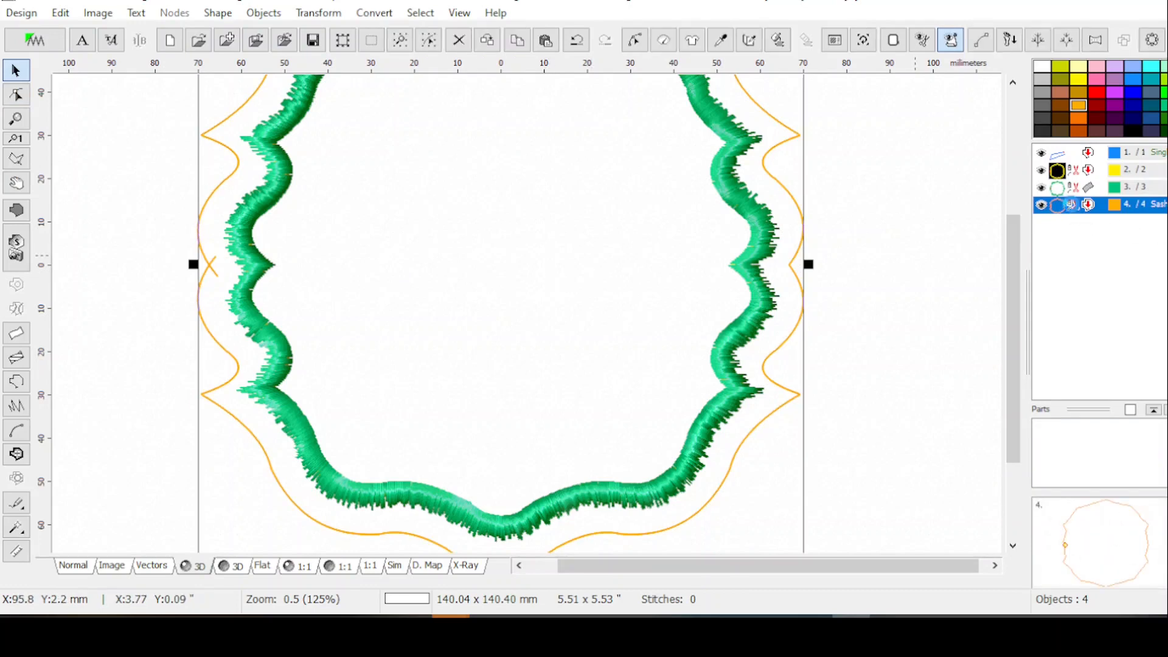
Step: Paste a copy of the orange frame, recolor the copy yellow as a reference, and reselect the orange original
key("ctrl+v")
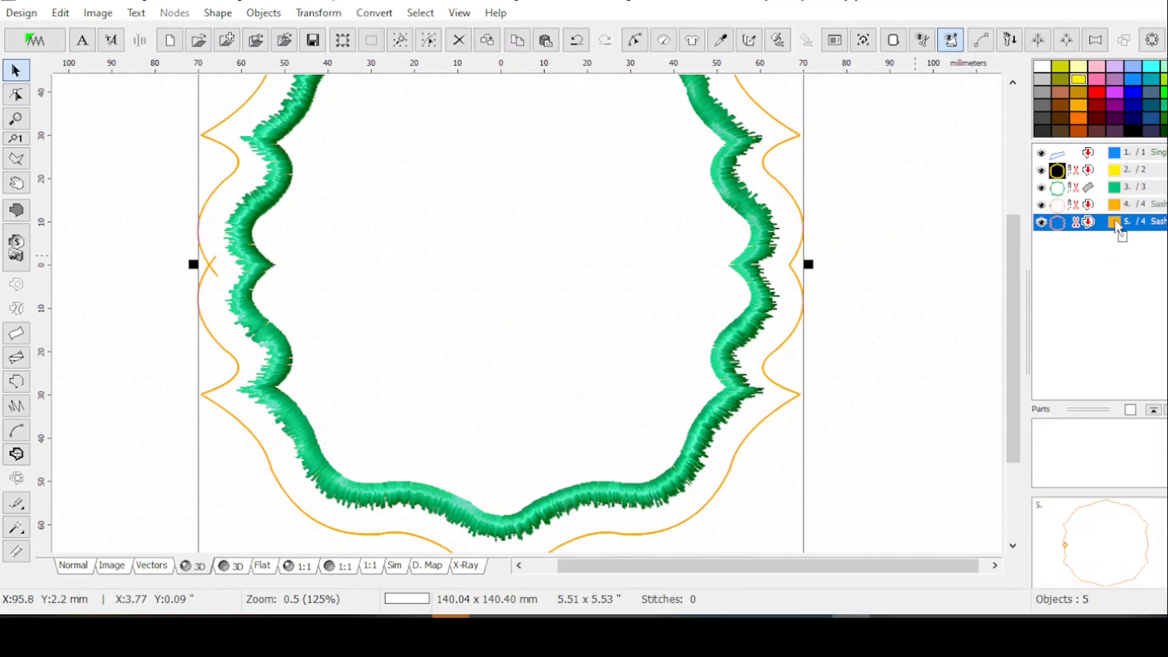
left_click_drag(1115, 221, 1116, 222)
left_click(1114, 205)
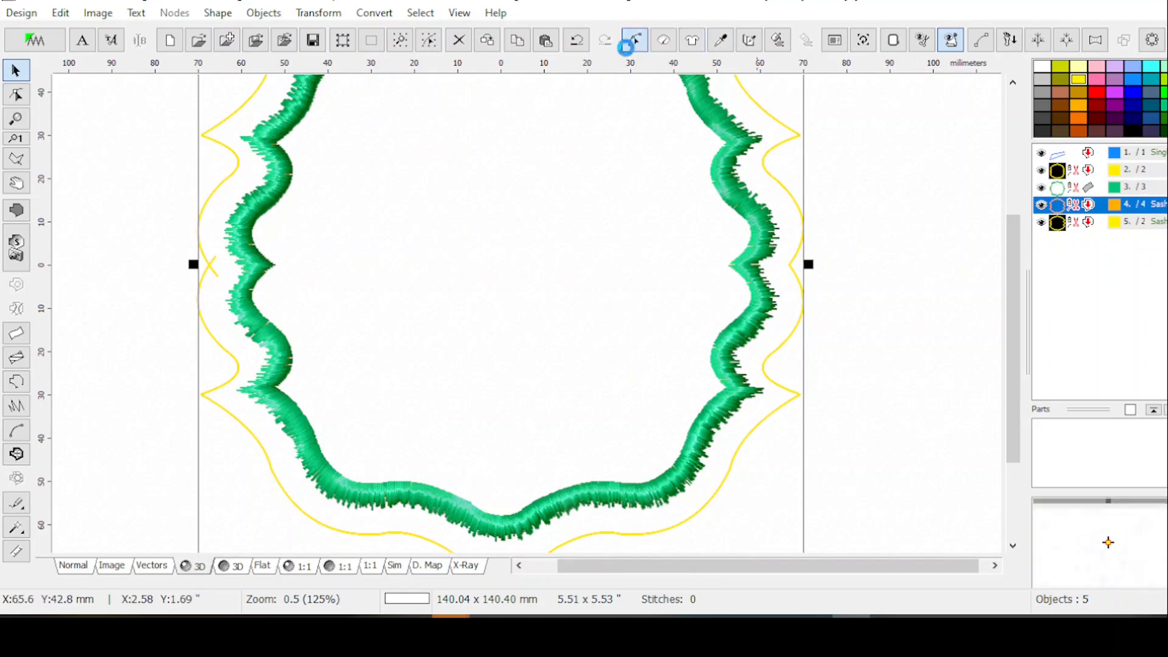
Step: Edit the orange frame's nodes so its two crossing ends meet at the intersection on the left side, and adjust the neighboring curve nodes to follow the reference
left_click(632, 41)
scroll(150, 243, "up", 2)
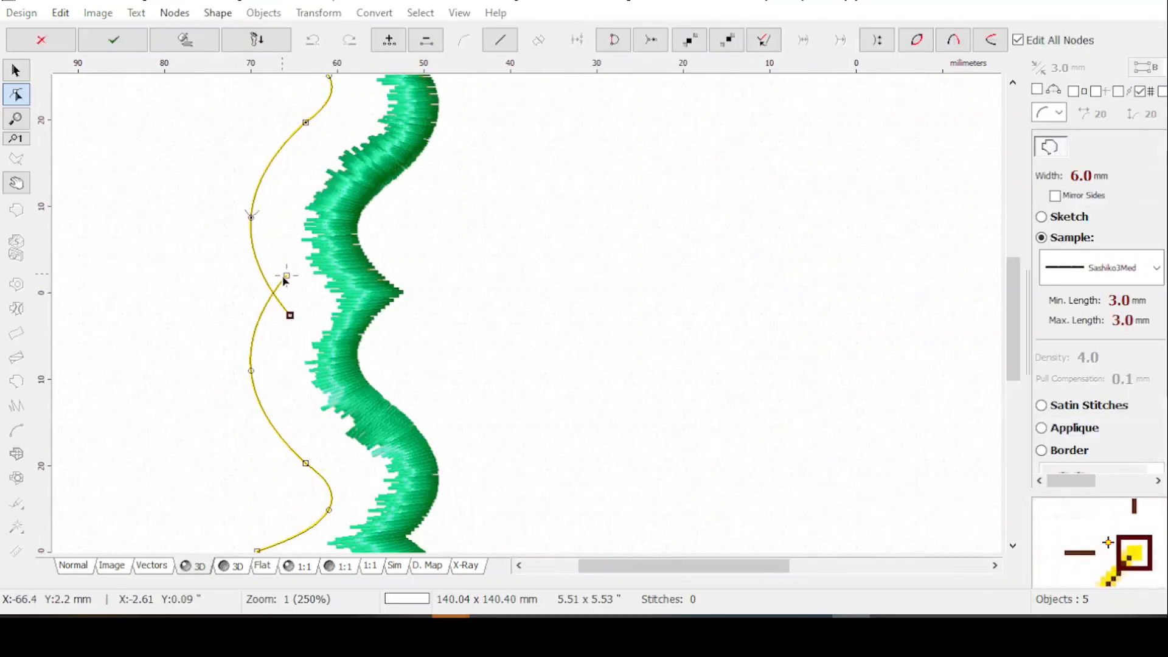
left_click_drag(286, 277, 281, 280)
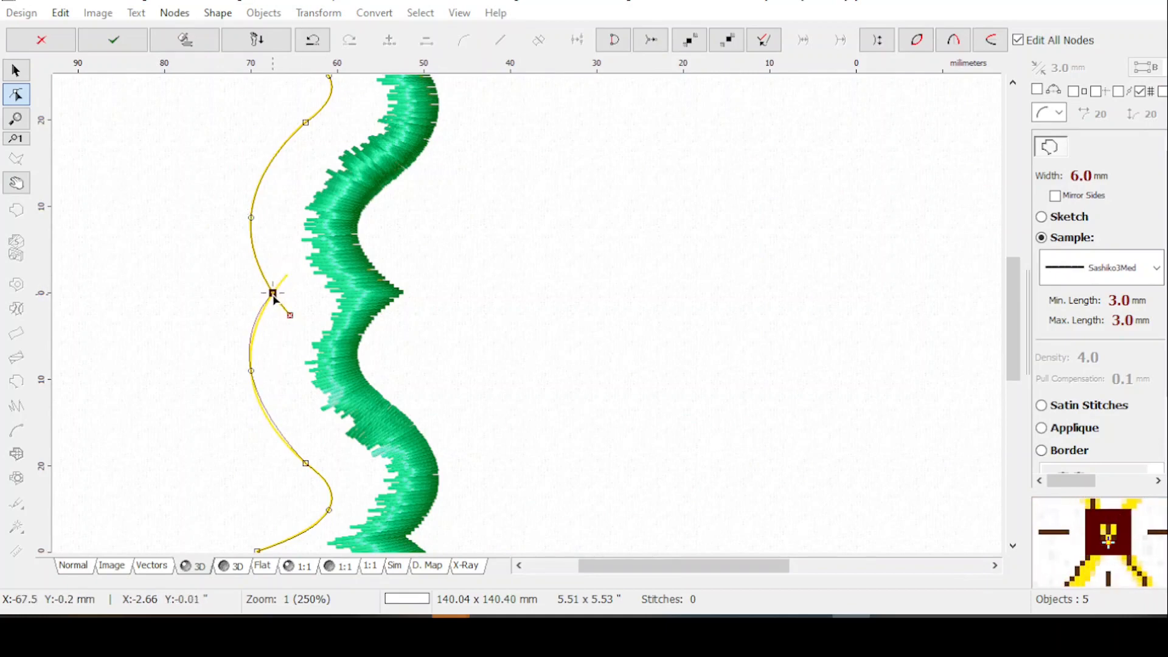
left_click_drag(248, 371, 252, 383)
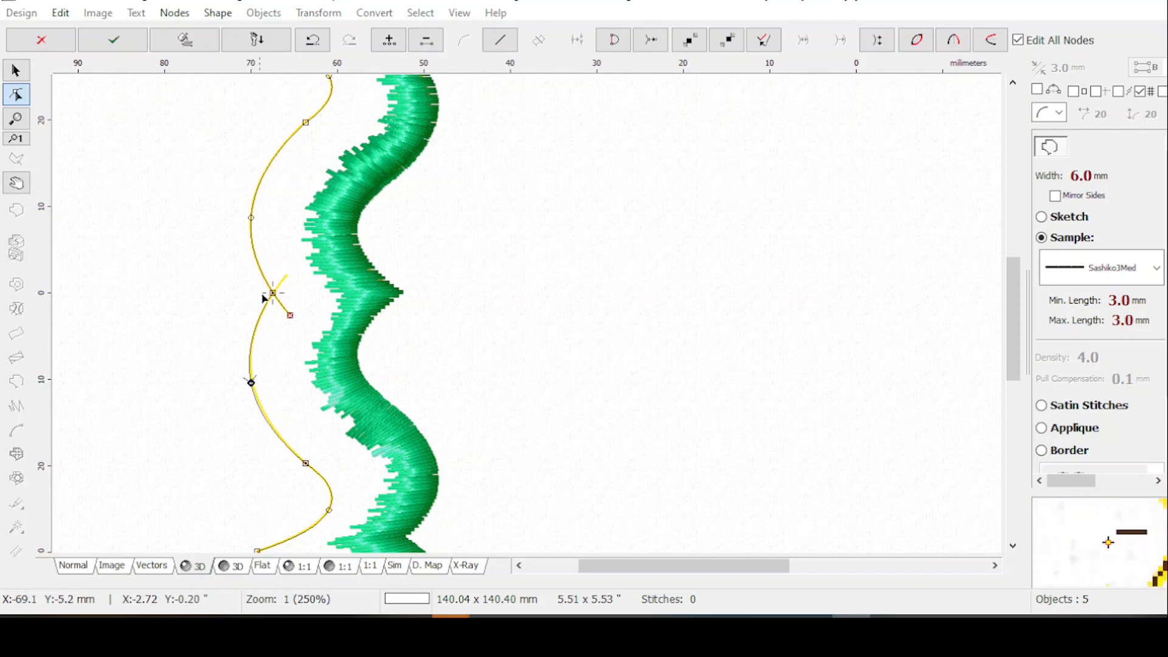
left_click_drag(290, 316, 268, 293)
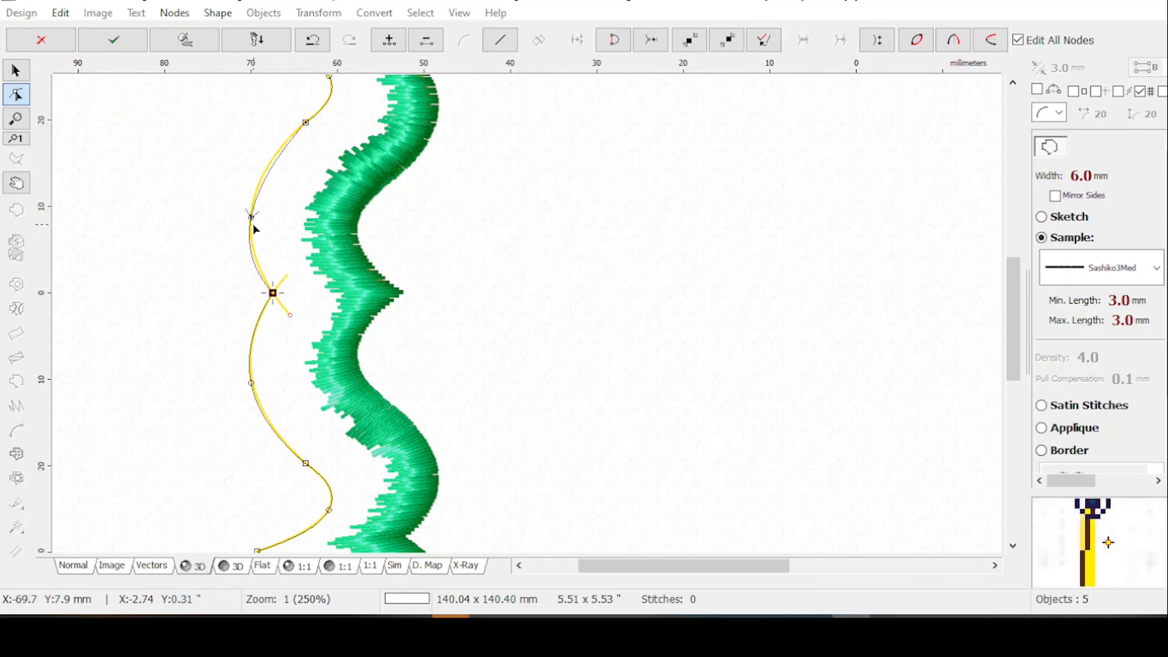
left_click_drag(253, 219, 254, 205)
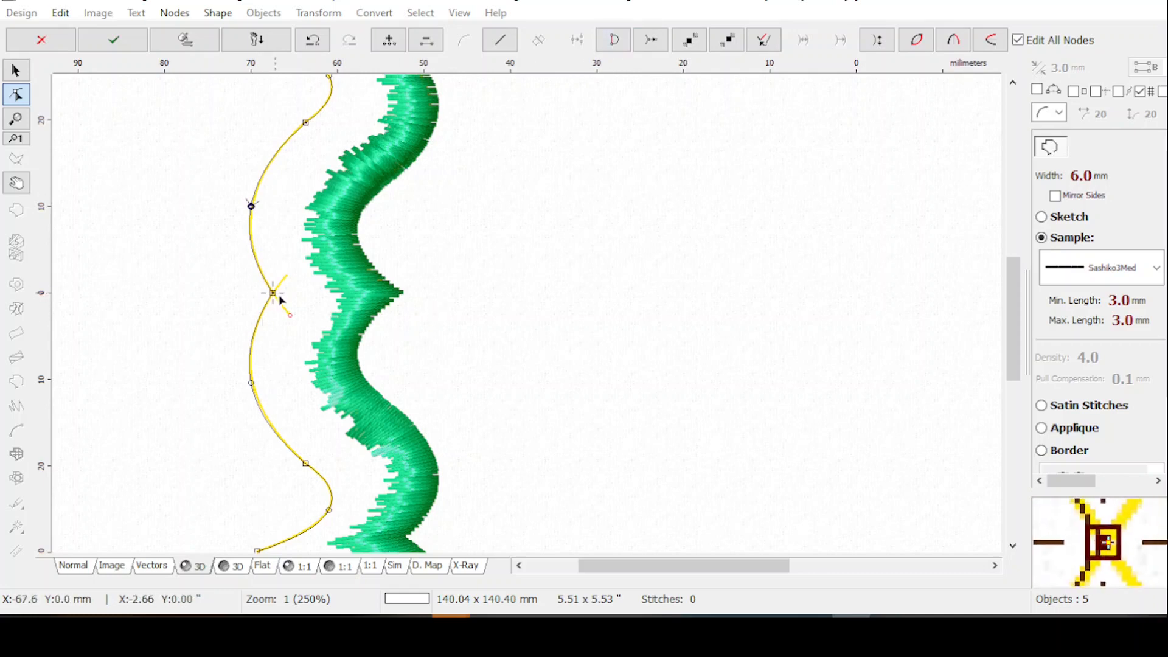
key("Return")
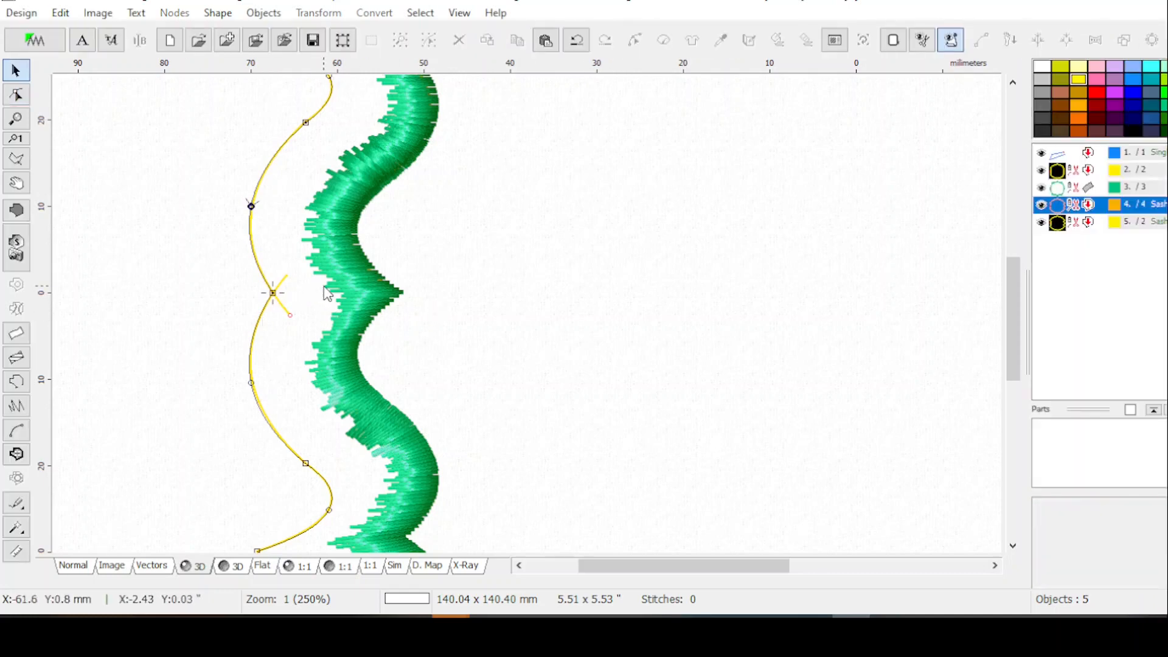
Step: Delete the yellow reference copy and select the orange frame
scroll(334, 271, "down", 1)
scroll(342, 281, "down", 1)
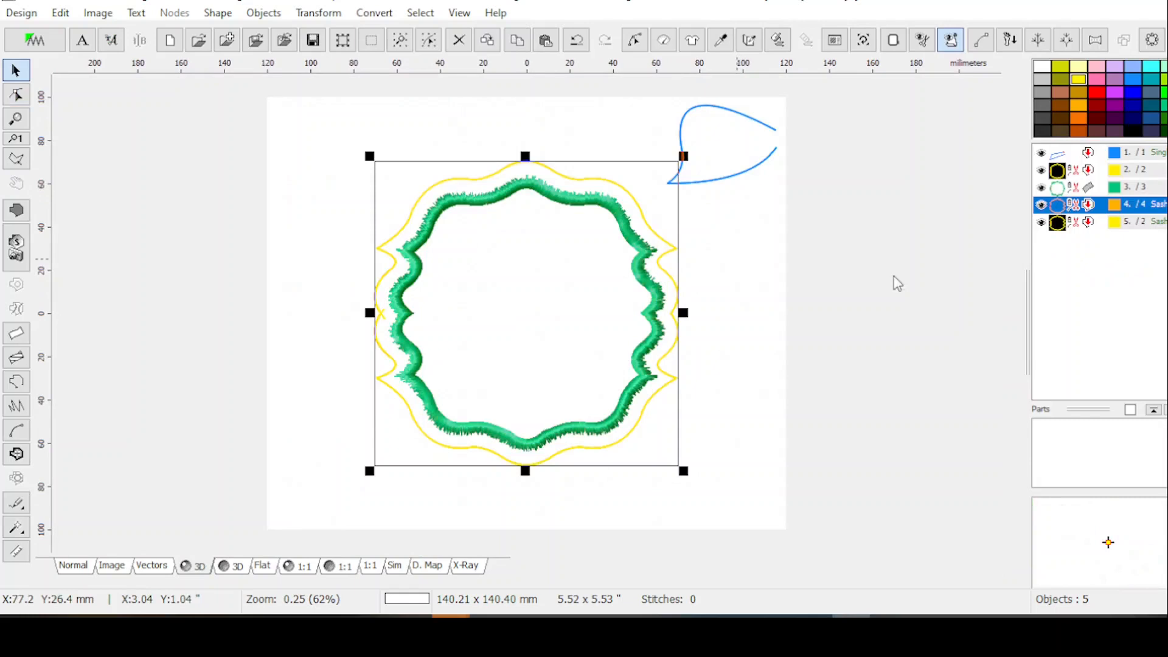
left_click(1087, 222)
key("Delete")
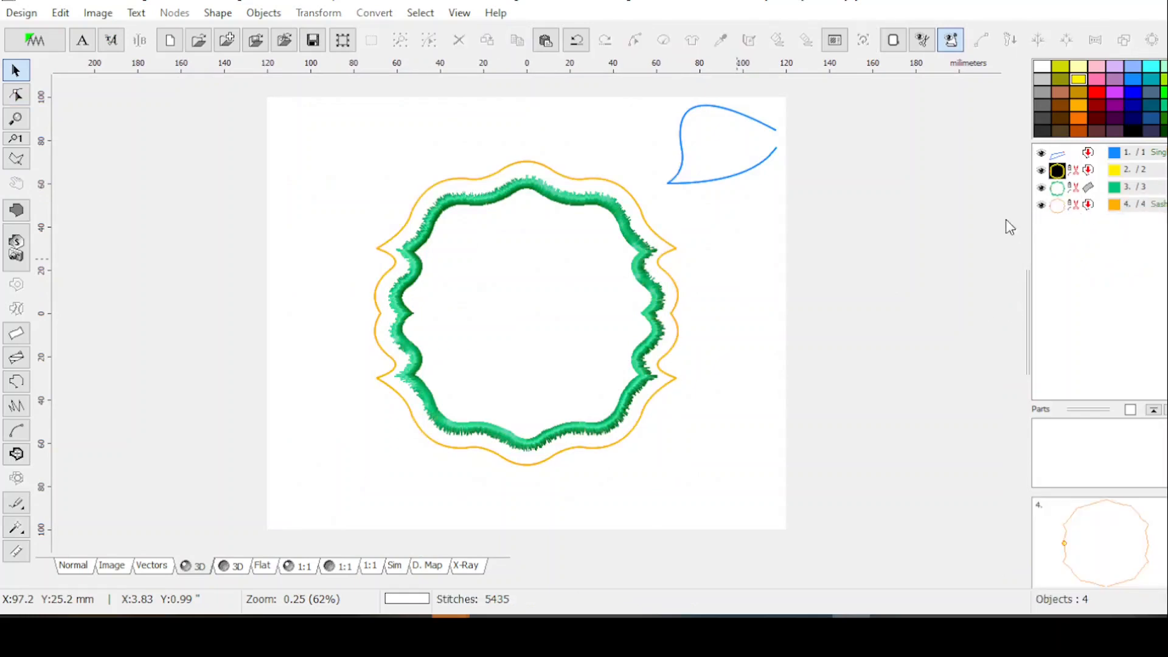
left_click(1098, 206)
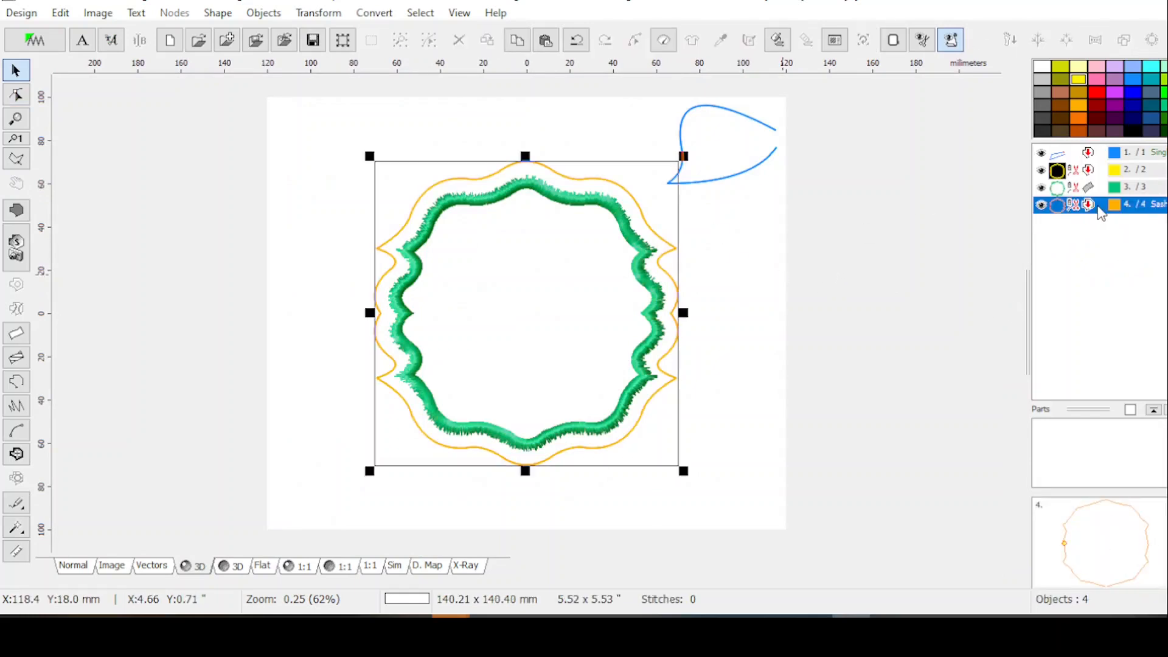
Step: Generate the Sashiko stitches for the orange frame, deselect it, and check the stitching around the outline
left_click(778, 40)
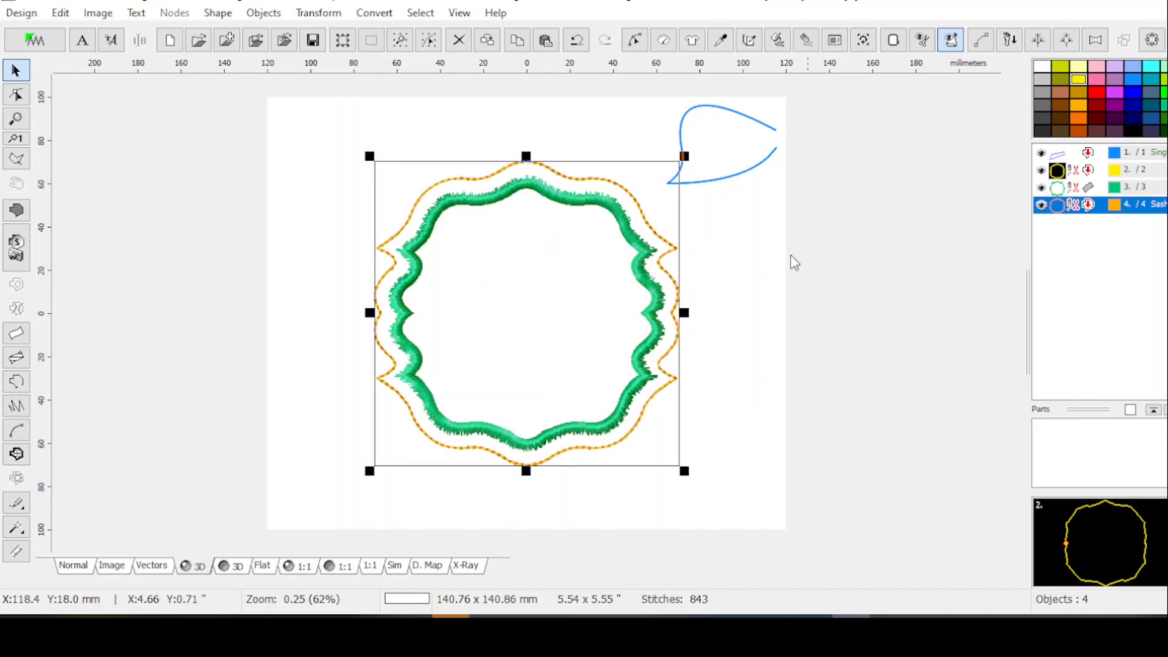
left_click(756, 352)
scroll(571, 346, "up", 1)
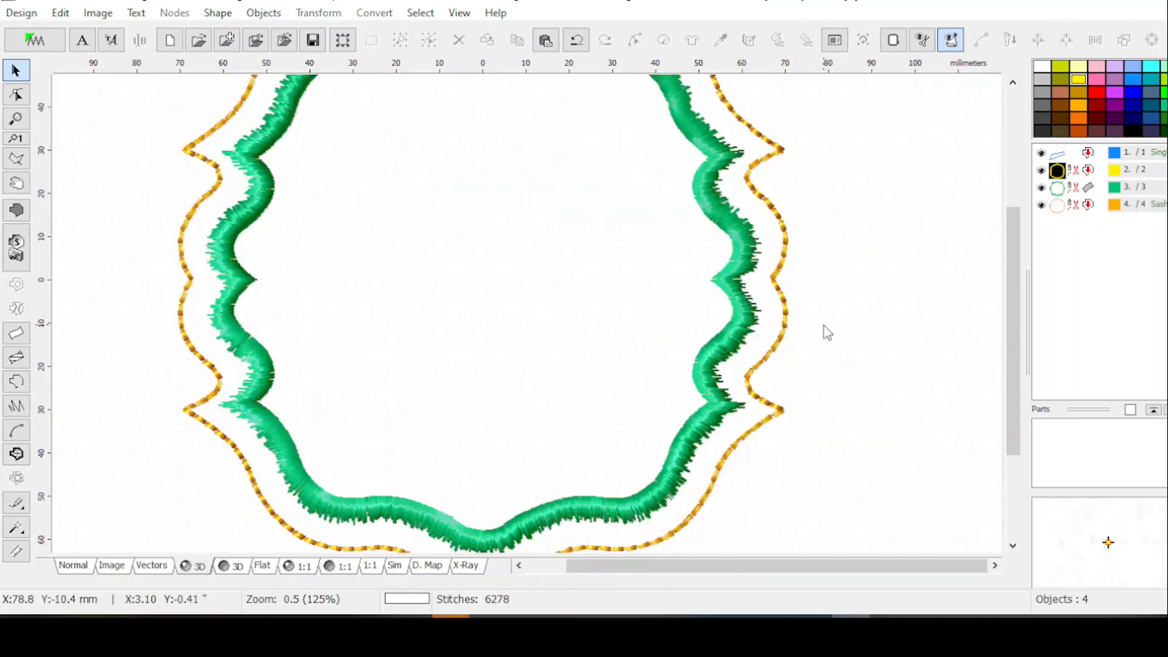
scroll(825, 324, "down", 1)
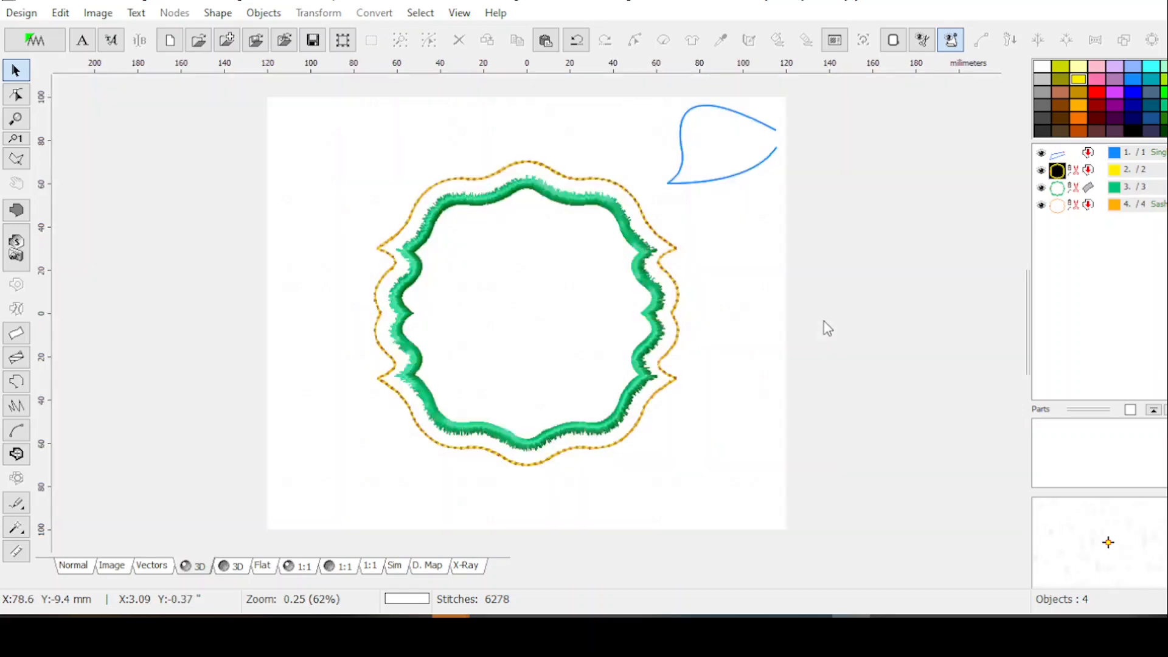
Step: Change the orange frame's outline sample to ArrowHead6mm and apply it
left_click(1066, 207)
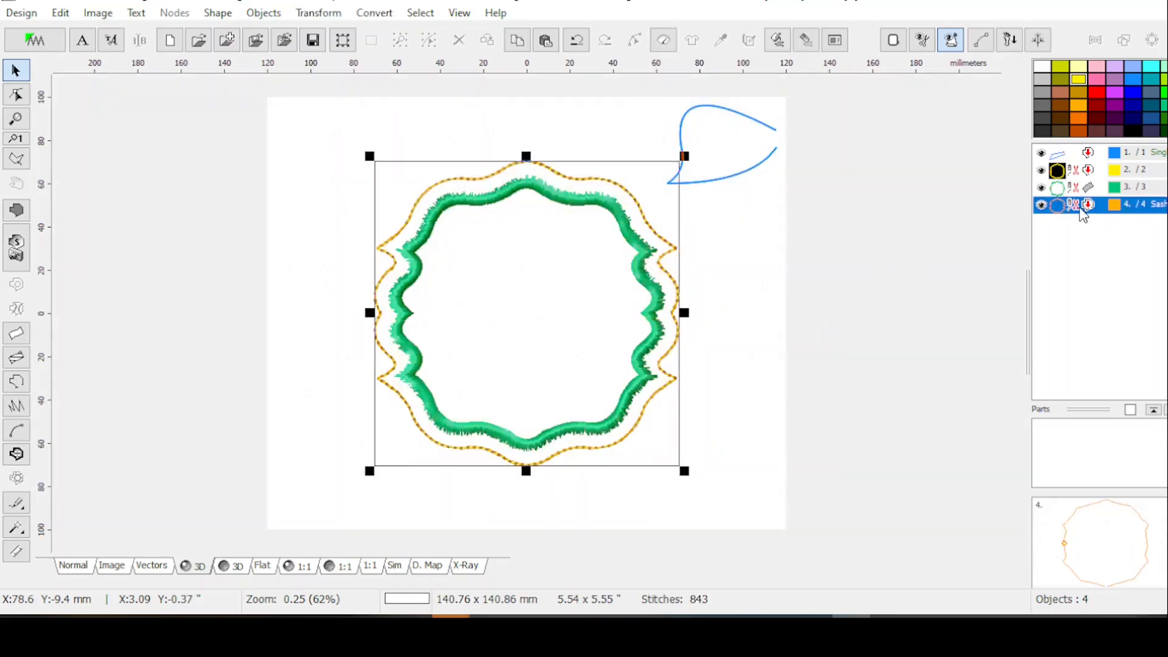
left_click(663, 41)
left_click(993, 149)
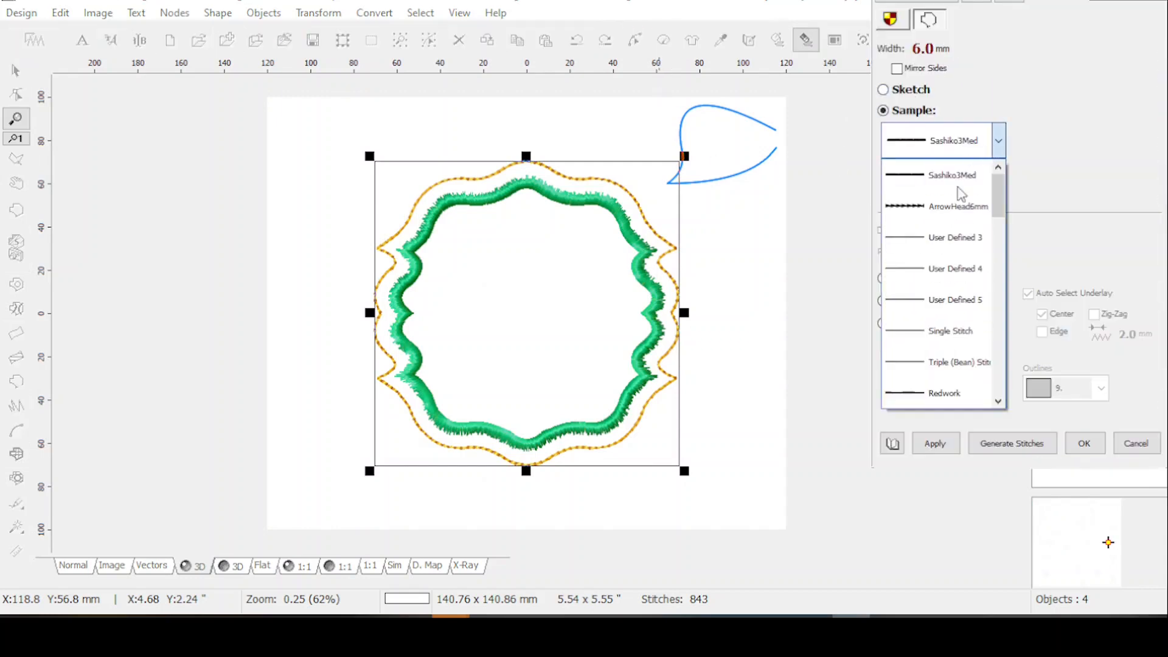
left_click(942, 200)
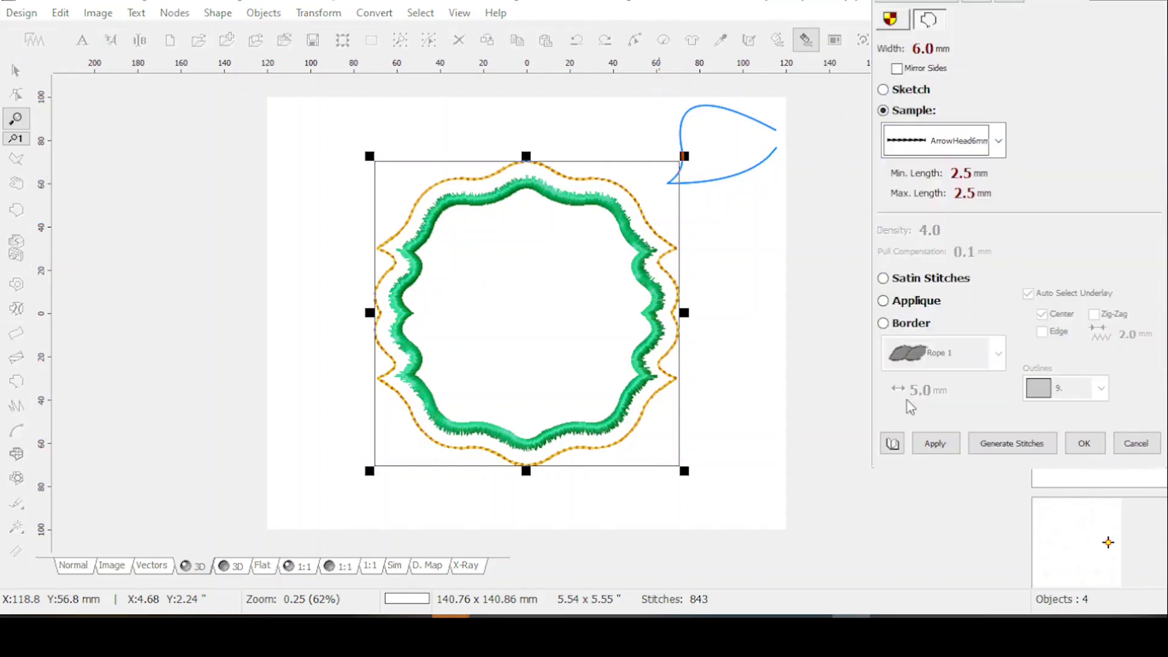
left_click(934, 443)
scroll(630, 357, "up", 2)
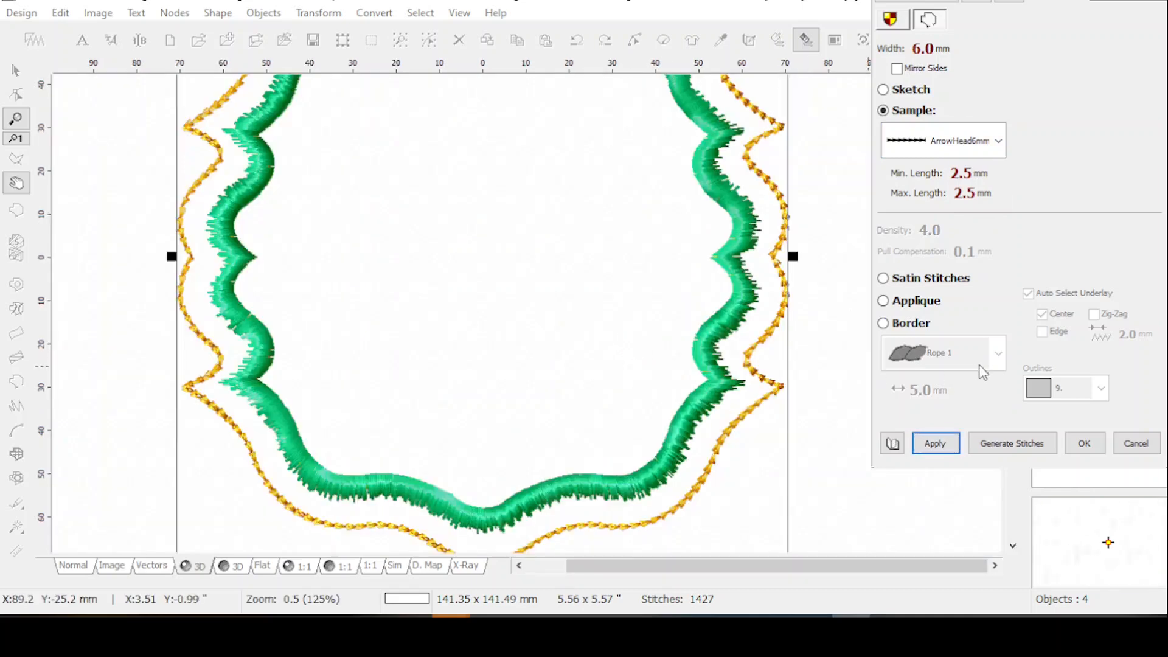
left_click(1084, 443)
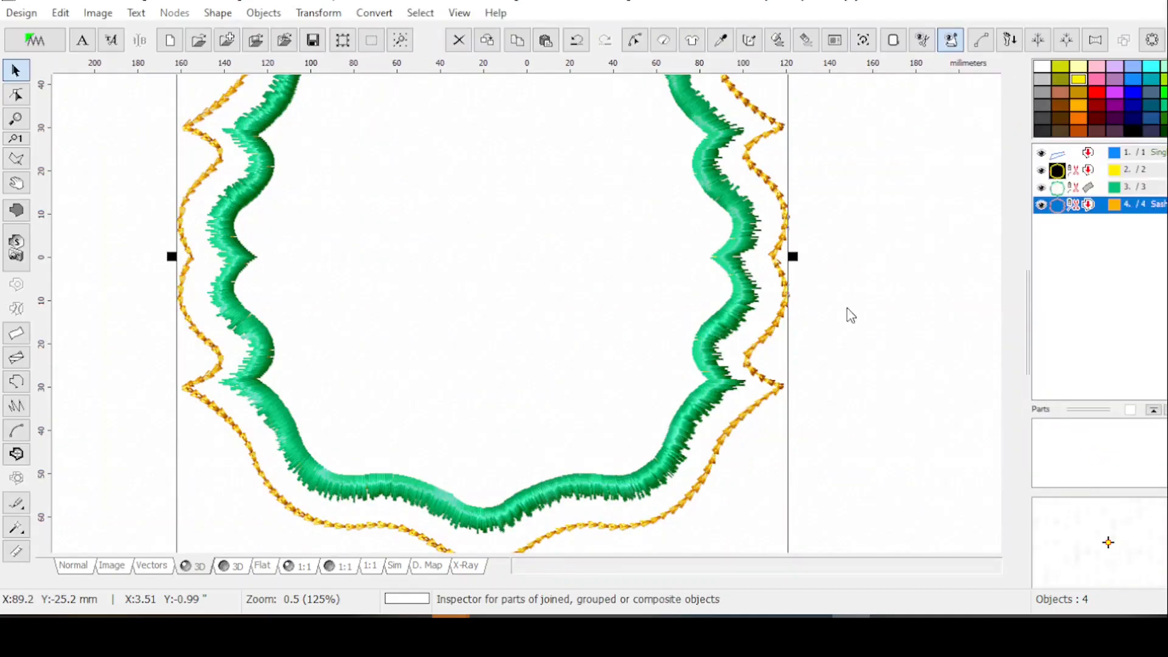
Step: Examine the arrowhead stitching on the orange frame up close beside the green column
scroll(850, 315, "down", 2)
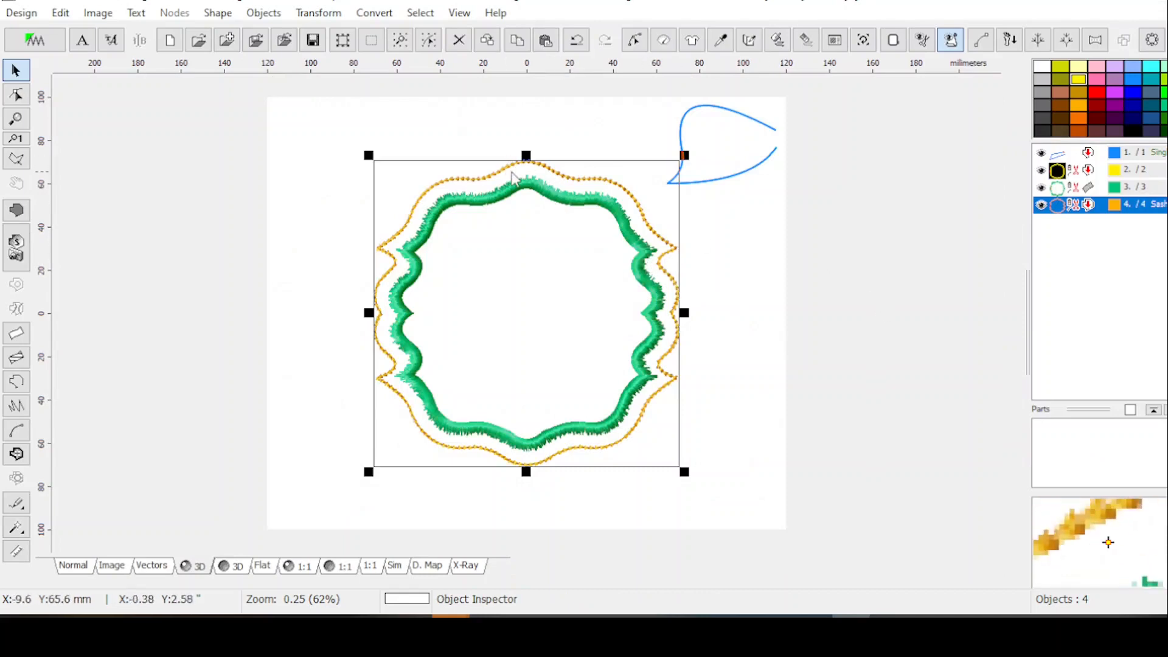
left_click(463, 182)
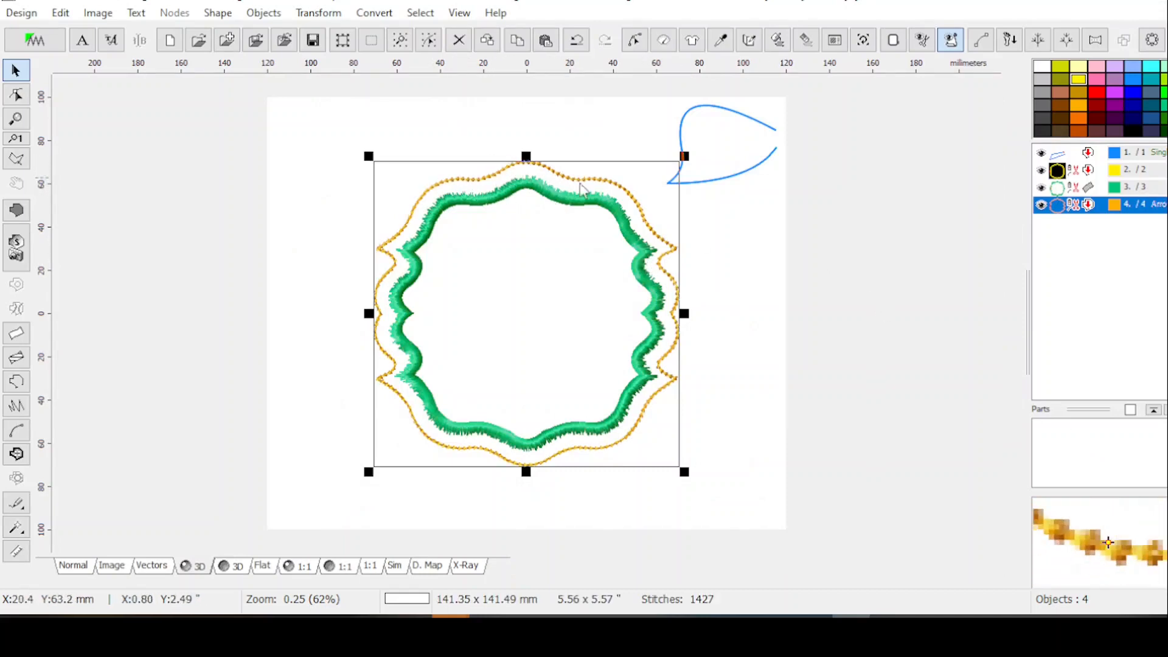
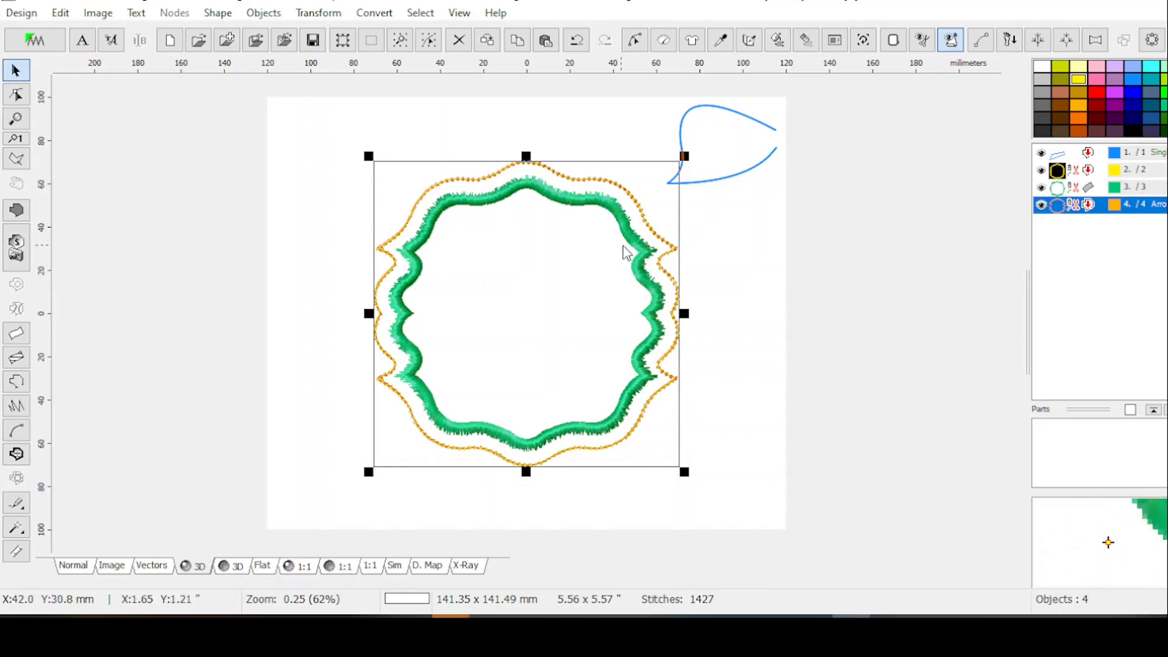
scroll(605, 291, "up", 3)
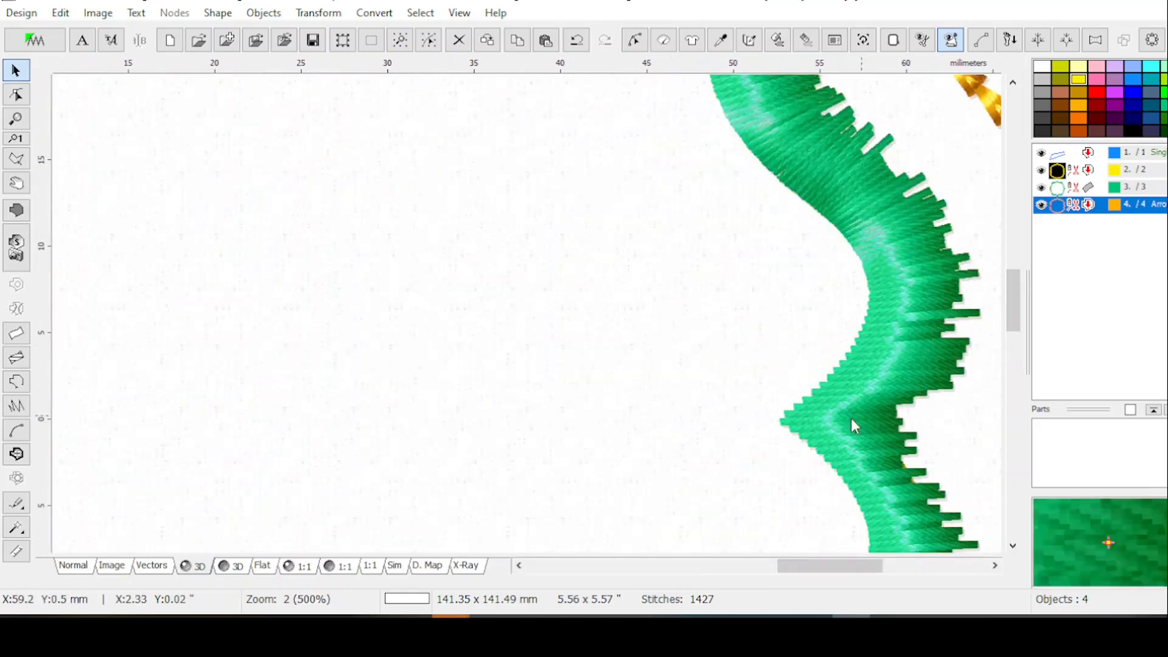
left_click_drag(842, 570, 889, 563)
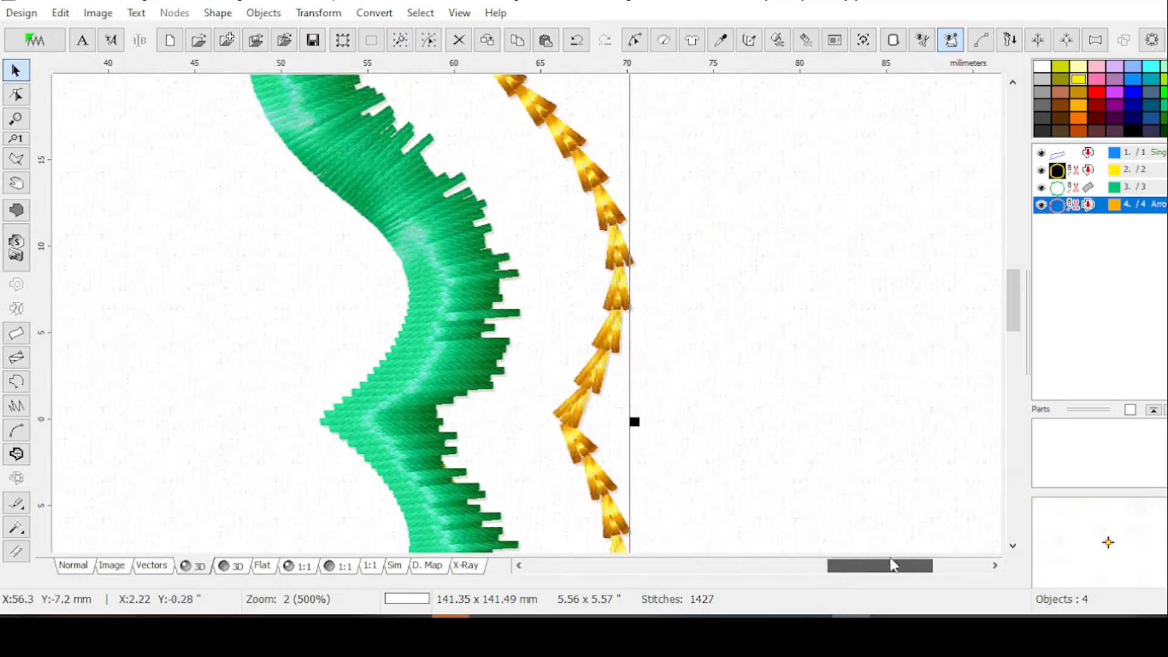
scroll(646, 356, "up", 4)
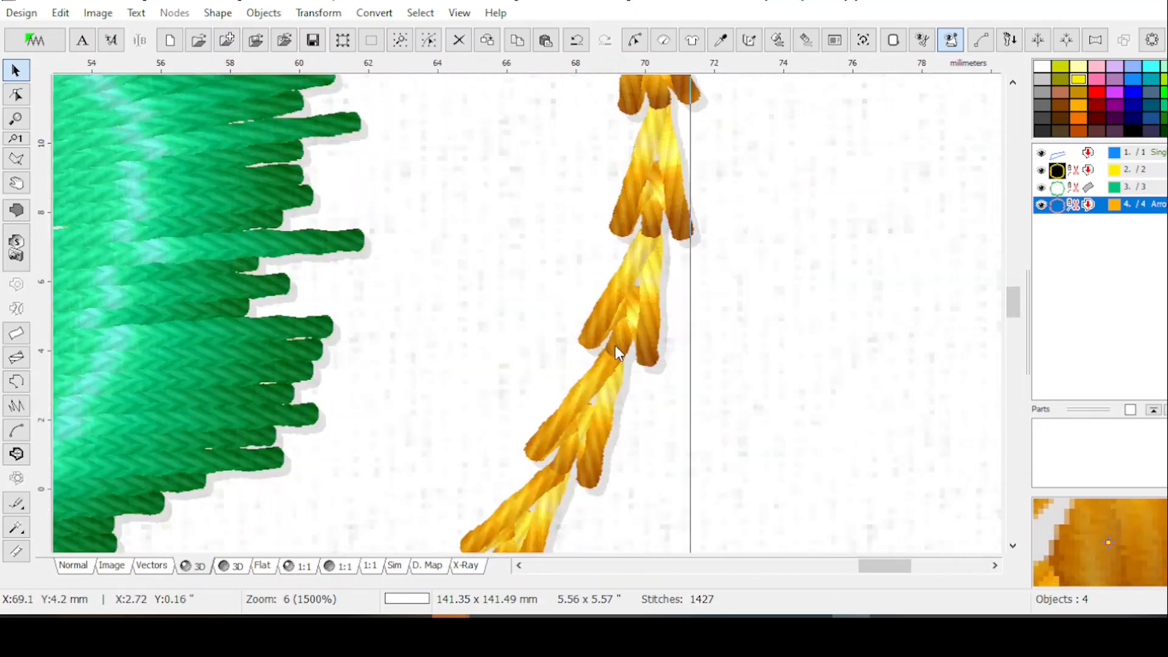
scroll(617, 352, "down", 5)
scroll(616, 344, "down", 1)
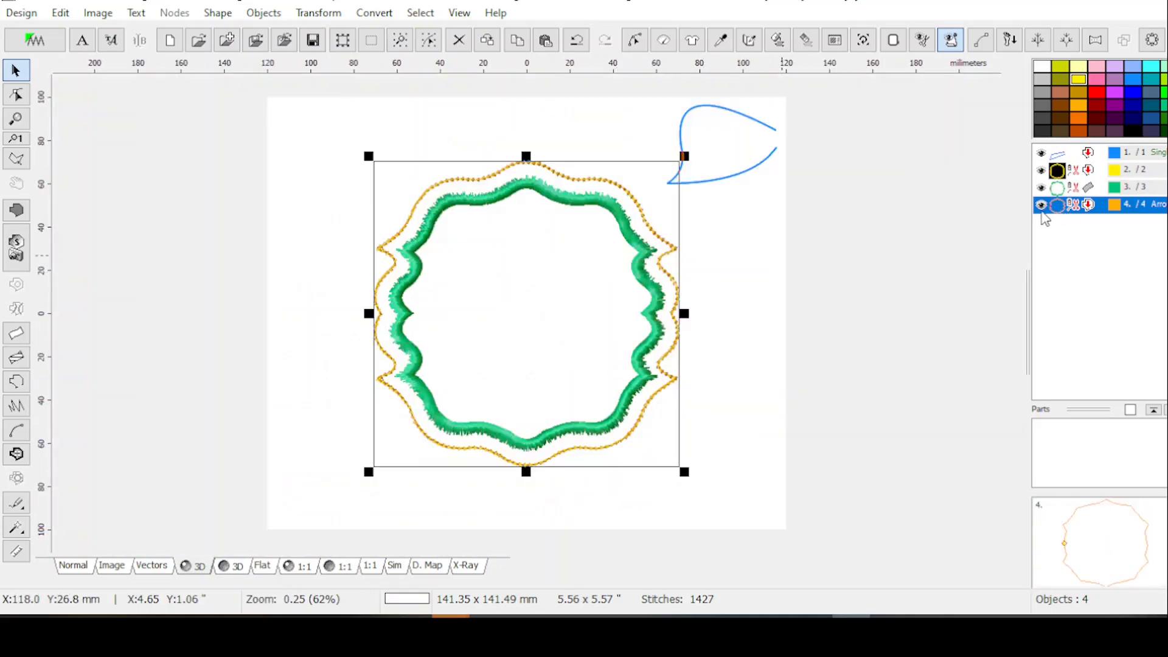
Step: Open and accept the orange frame's node editing without changes, and paste a duplicate of the frame
left_click(635, 42)
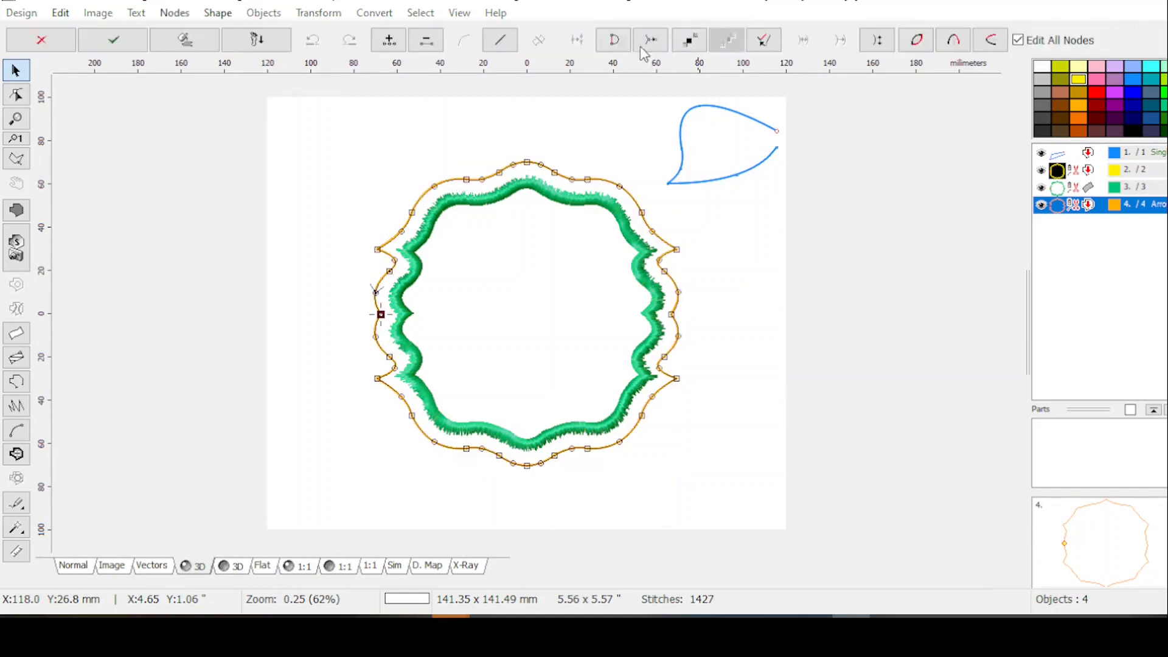
key("Return")
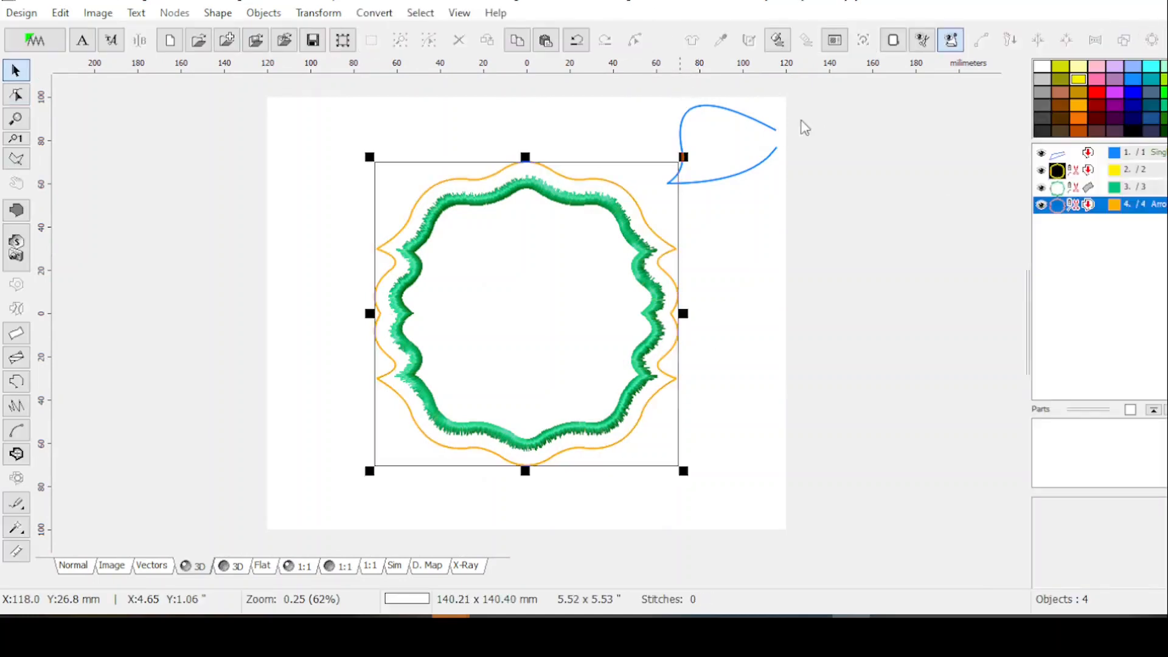
key("ctrl+v")
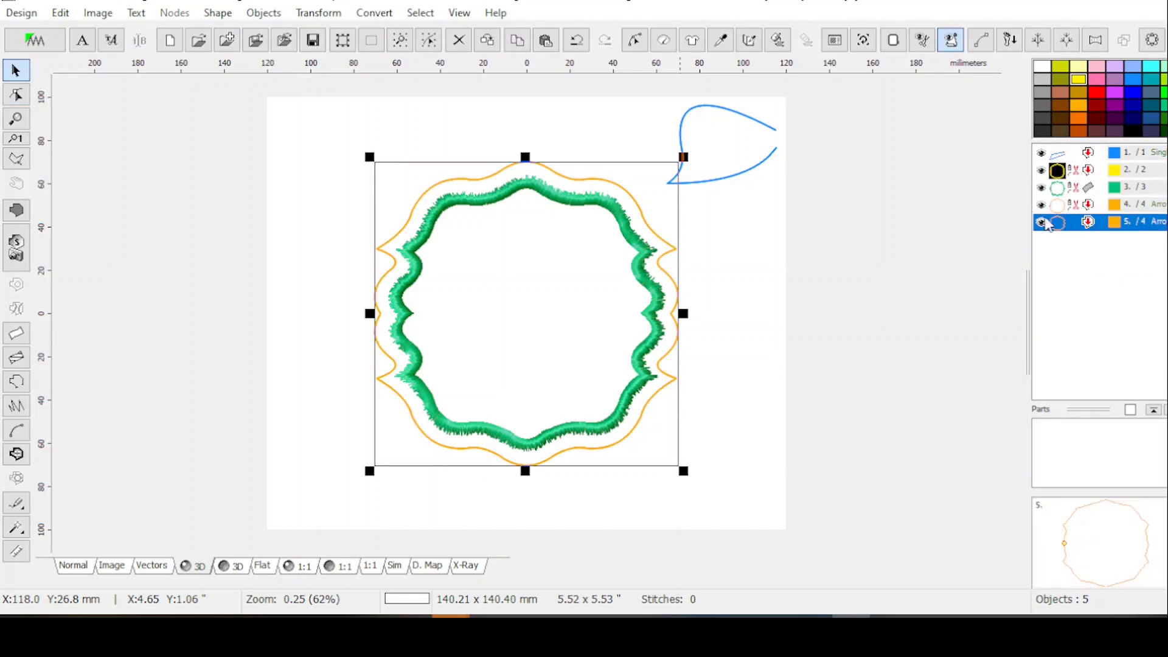
Step: Select the original orange frame and change its outline sample from the arrowhead pattern to Single Stitch
left_click(1074, 210)
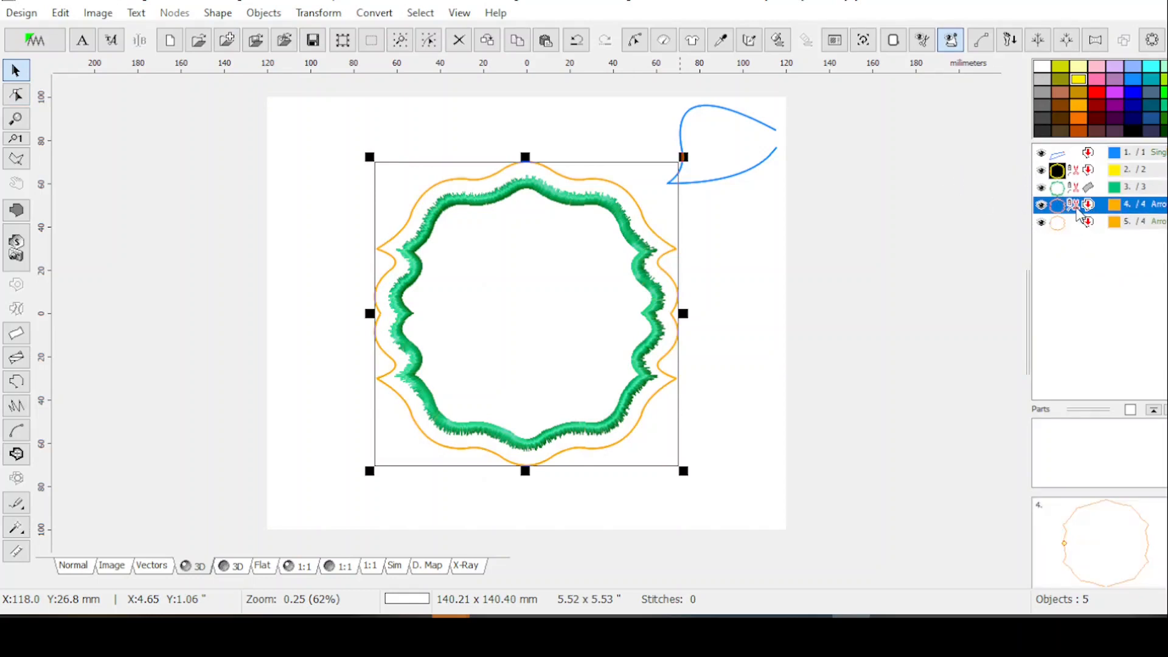
left_click(663, 40)
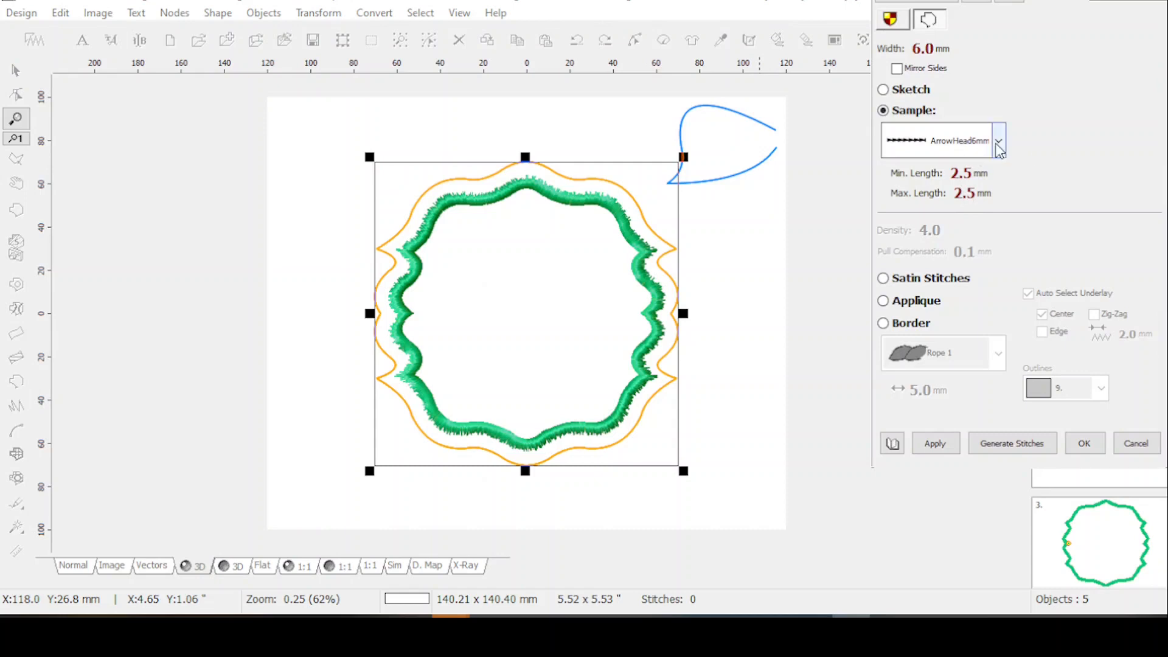
left_click(998, 141)
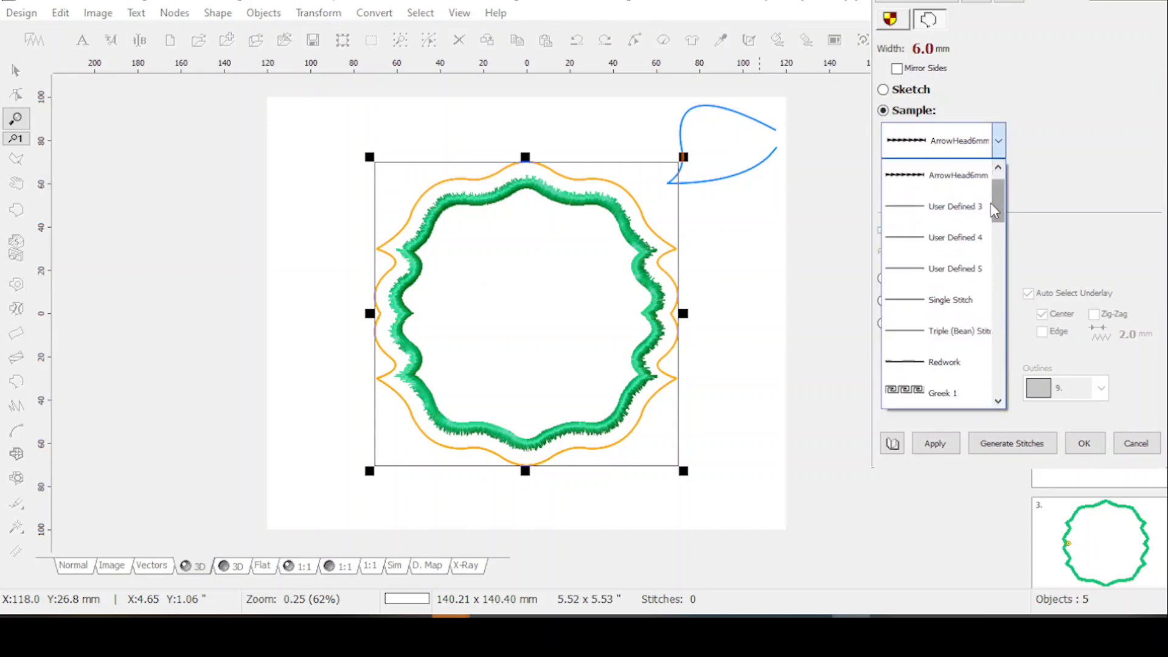
left_click_drag(1000, 211, 996, 180)
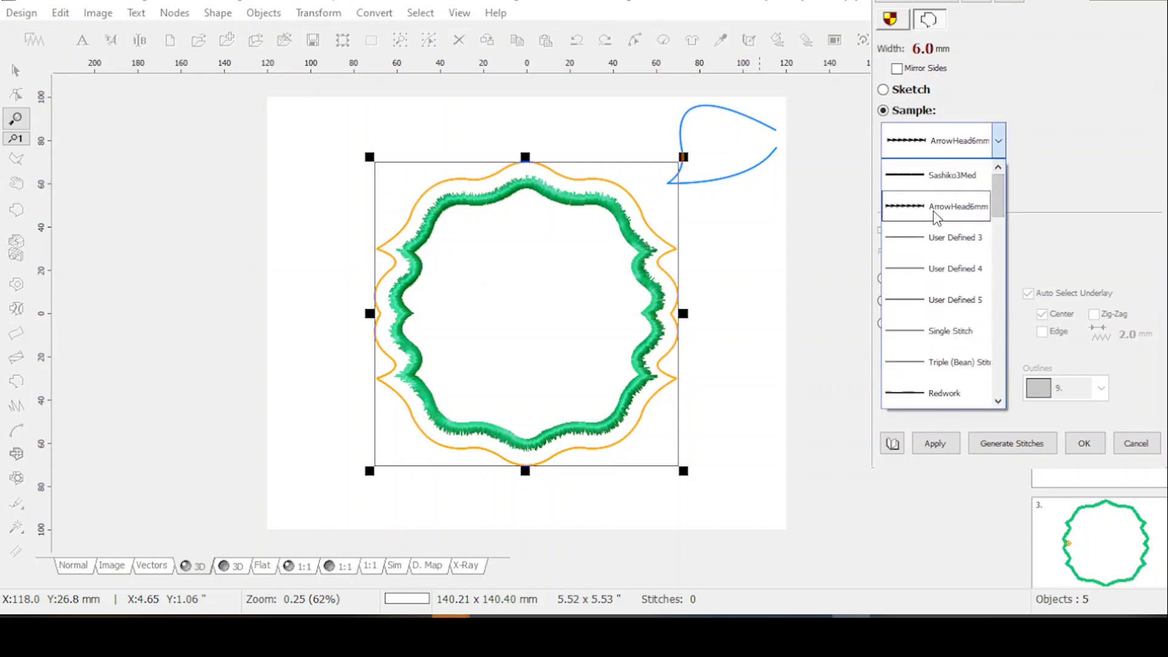
left_click(1071, 190)
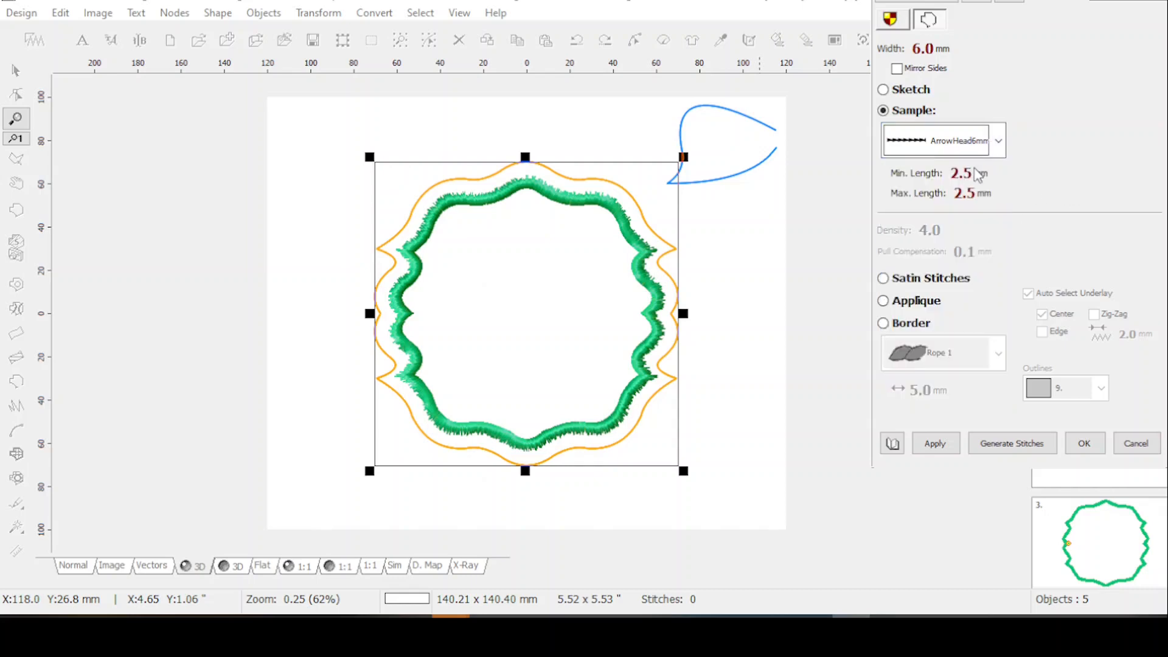
left_click(998, 139)
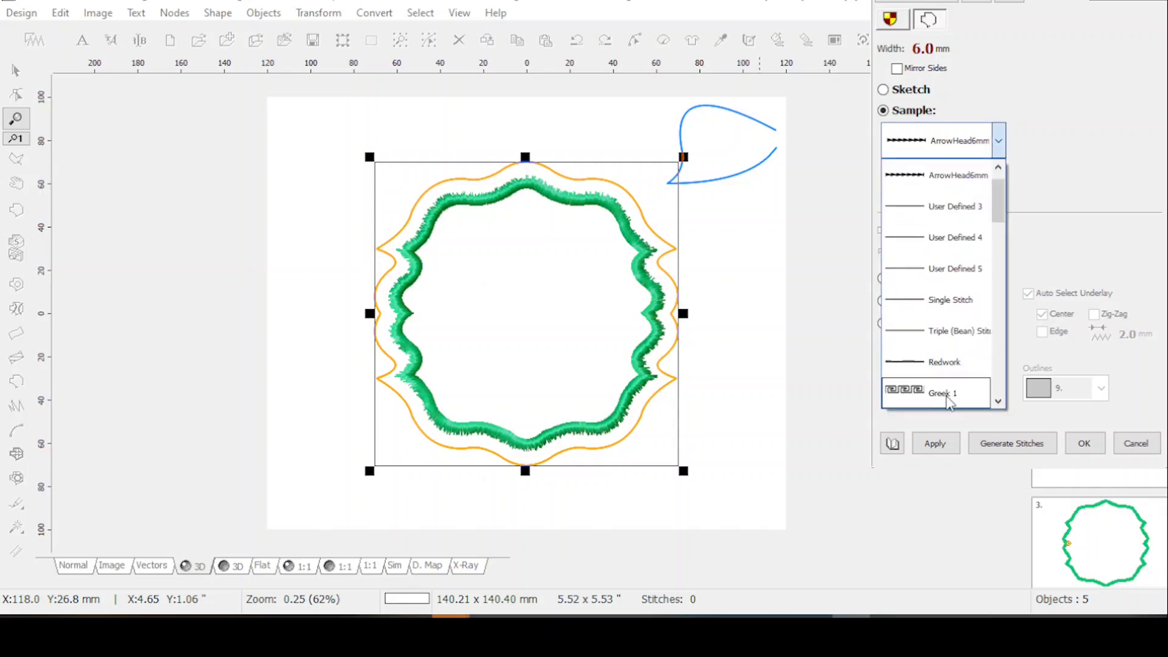
left_click(953, 304)
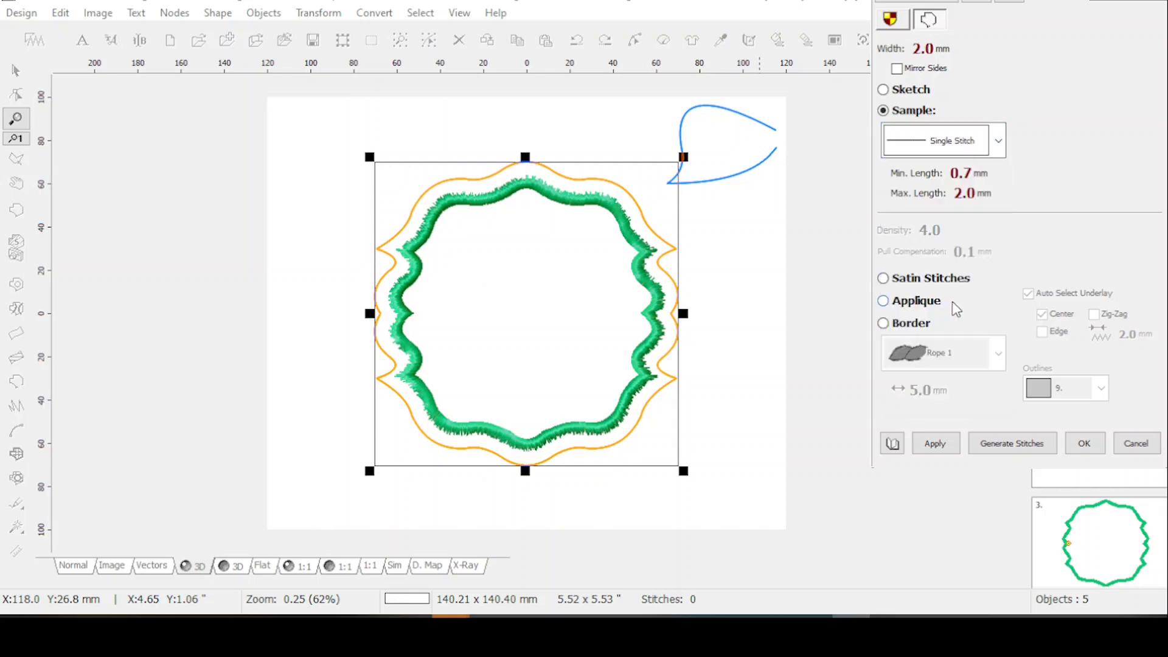
Step: Set the original orange frame's minimum and maximum stitch lengths to 2.5 mm and apply the parameters
left_click(918, 173)
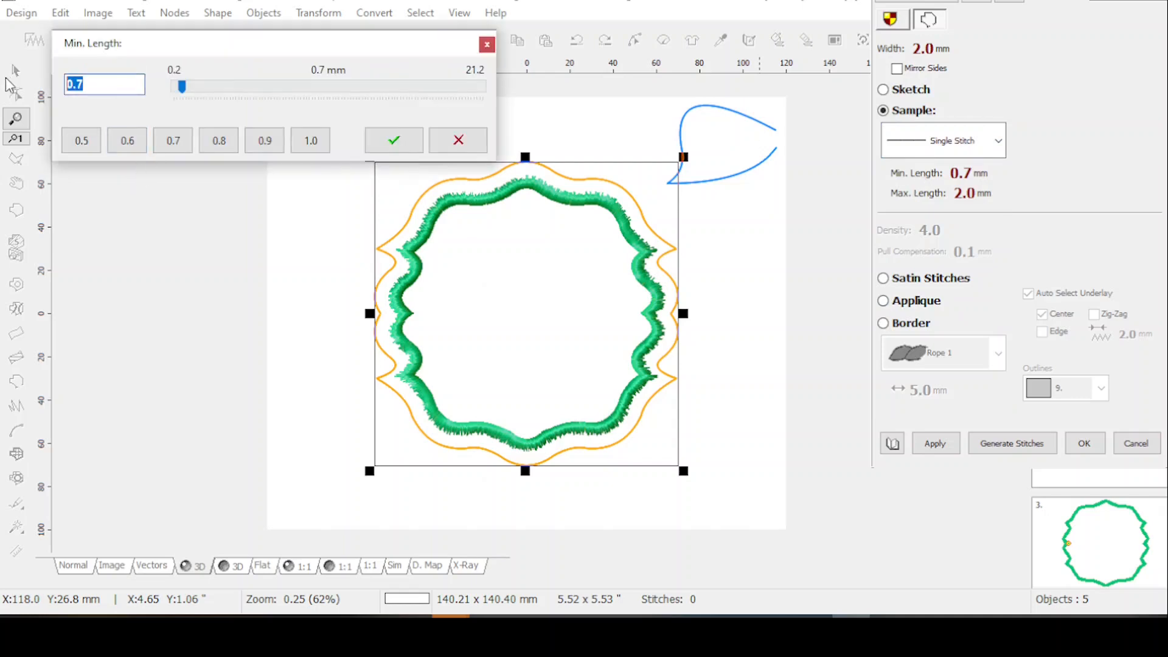
type("2.5")
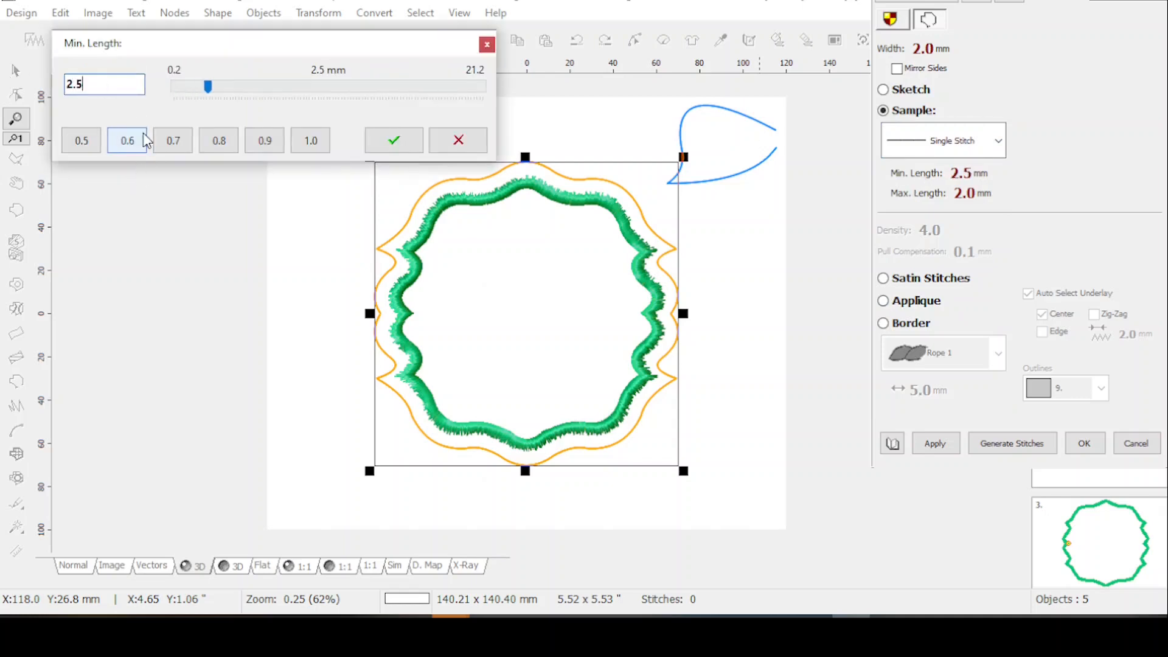
left_click(394, 140)
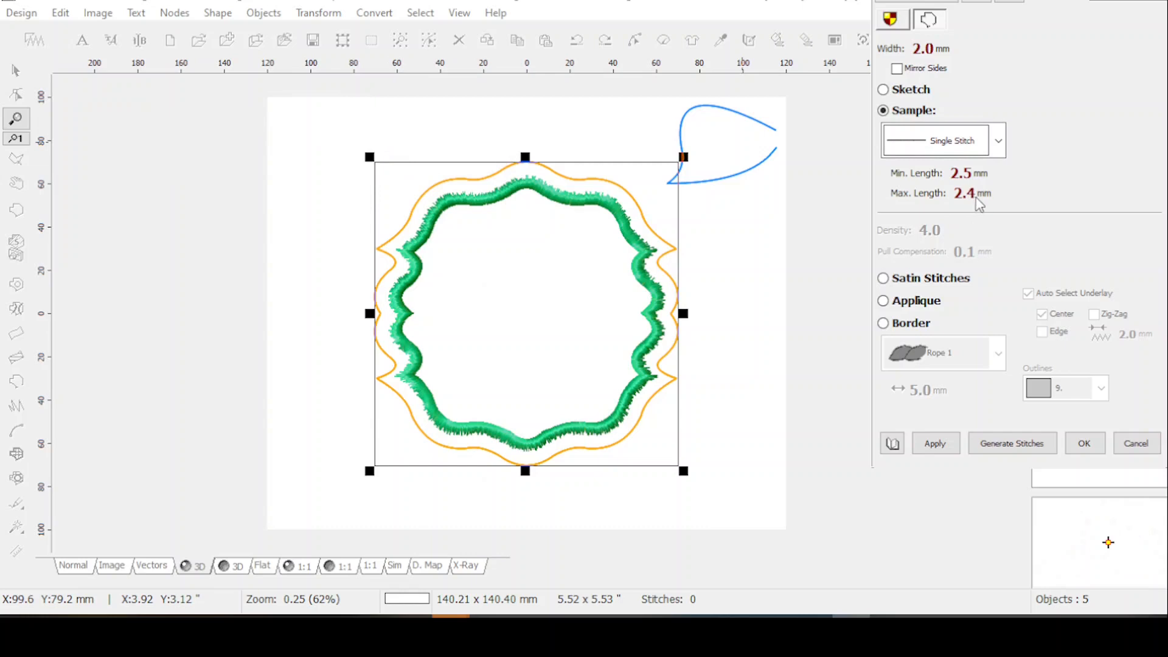
left_click(944, 447)
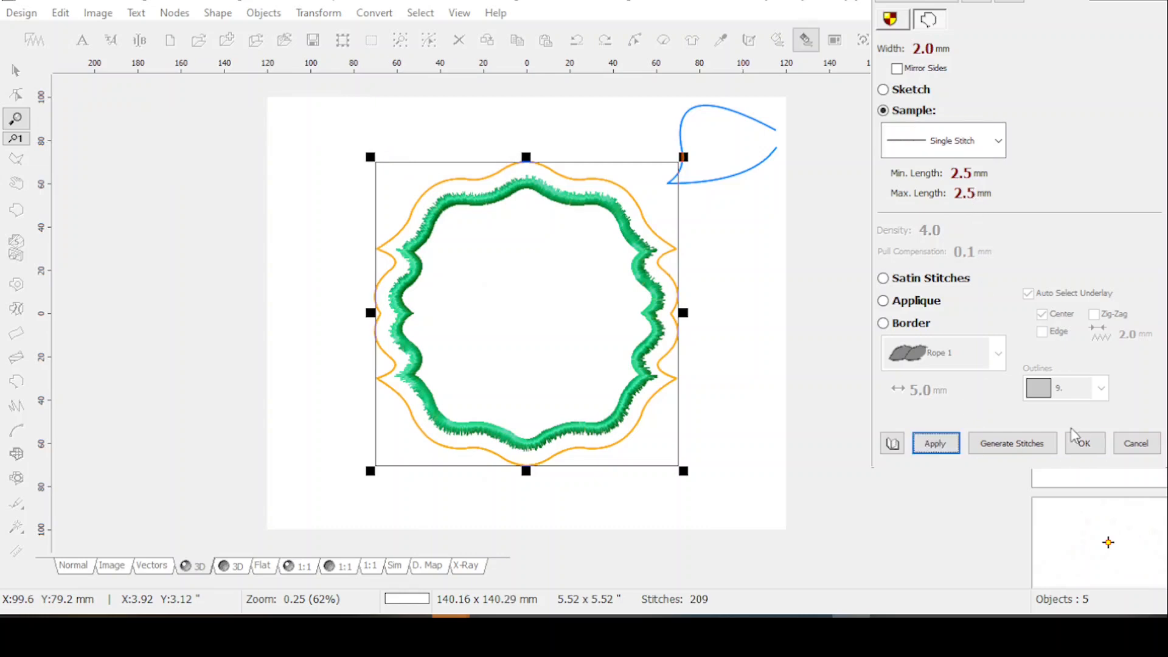
left_click(1083, 443)
Step: Select the orange arrowhead duplicate, generate its stitches, and inspect how they follow the curves beside the green column
left_click(1063, 222)
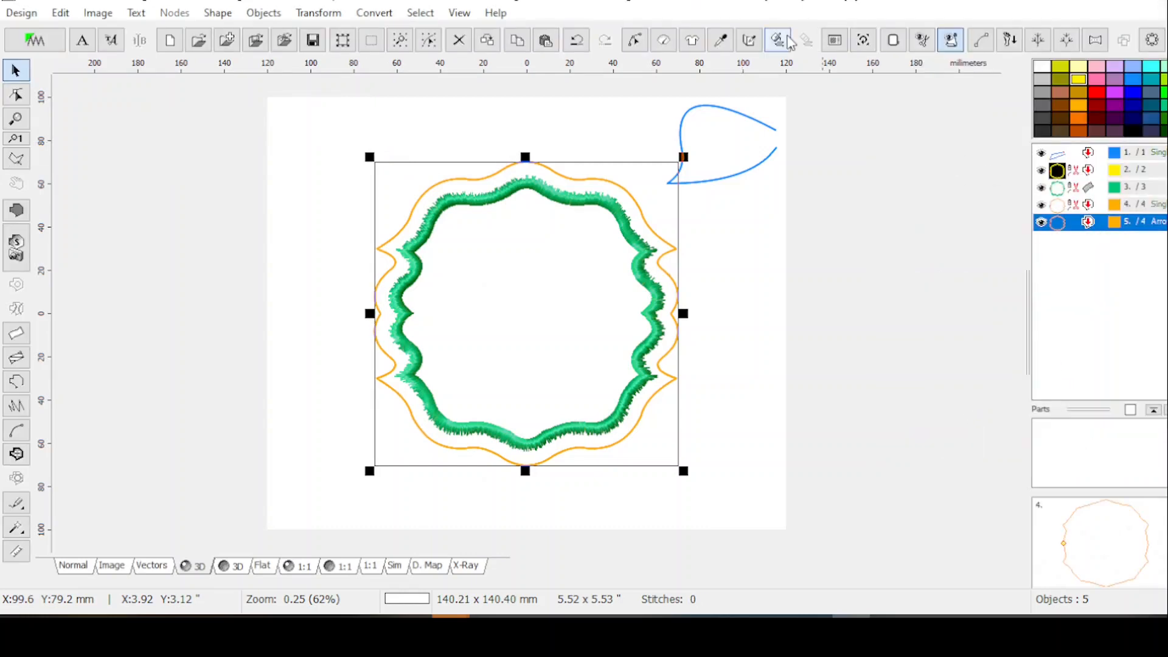
scroll(620, 278, "up", 2)
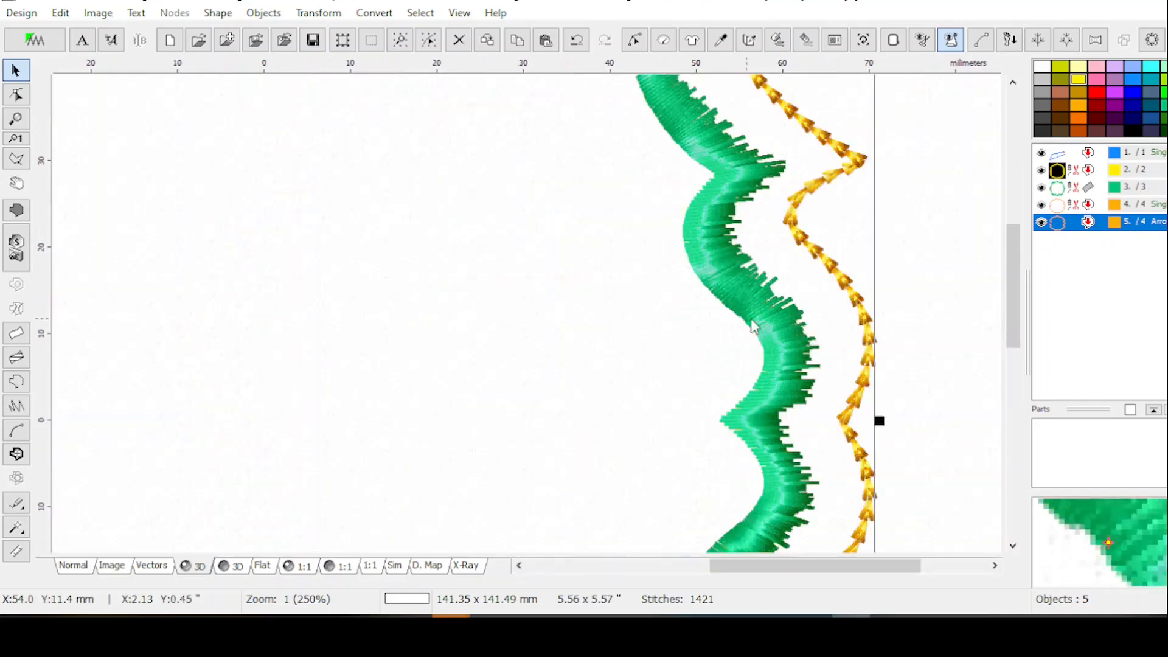
scroll(838, 255, "up", 1)
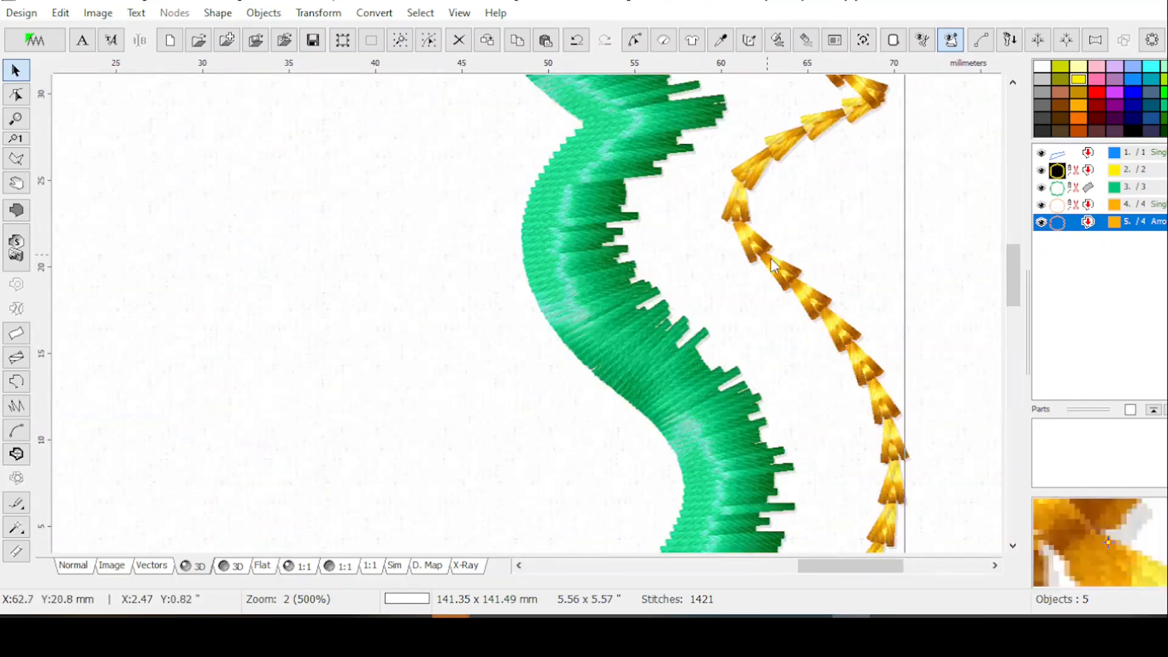
scroll(825, 324, "down", 3)
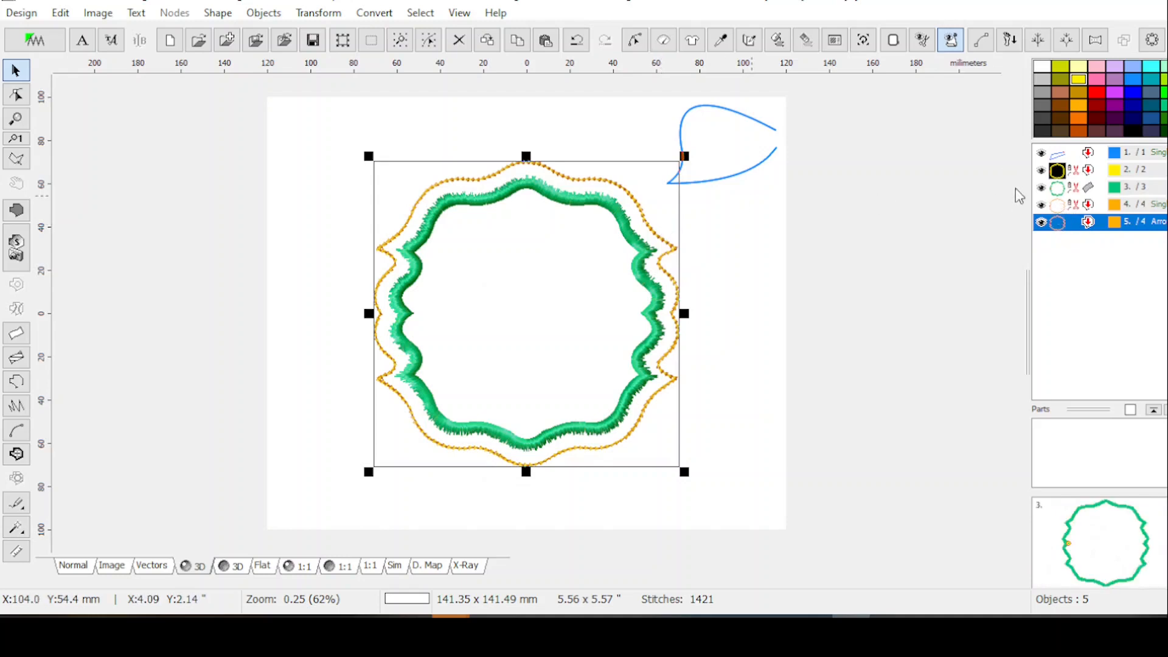
Step: Scale the blue leaf-shaped curve to about 27 by 19 mm and move it inside the frame's upper-left area
left_click(756, 167)
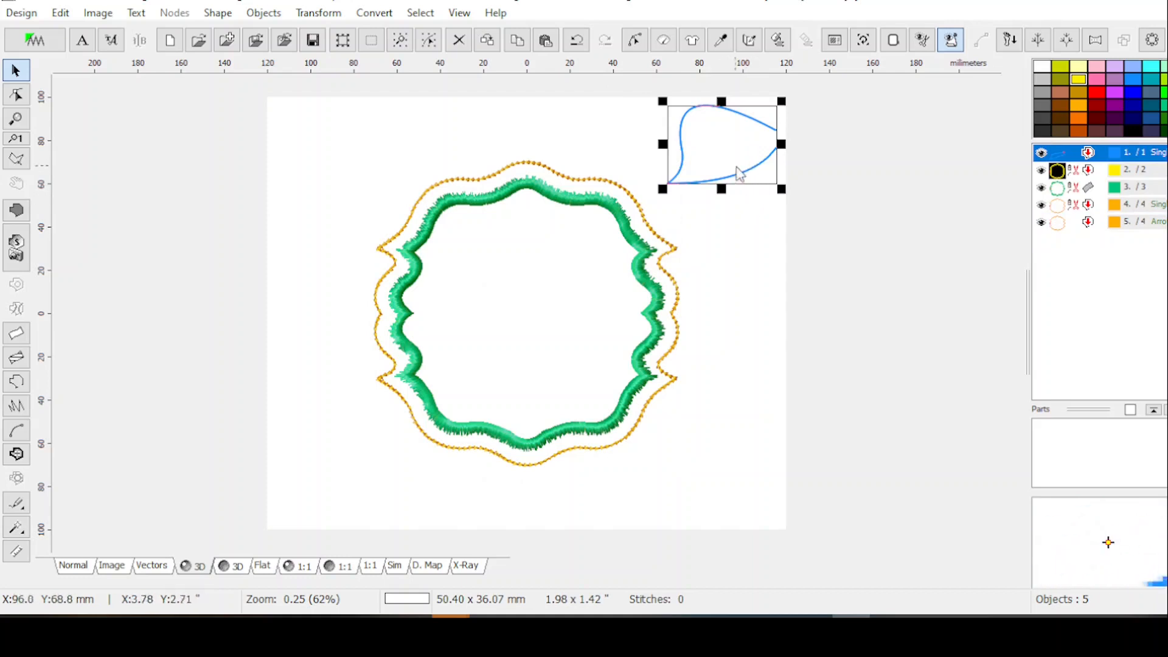
left_click_drag(782, 189, 491, 283)
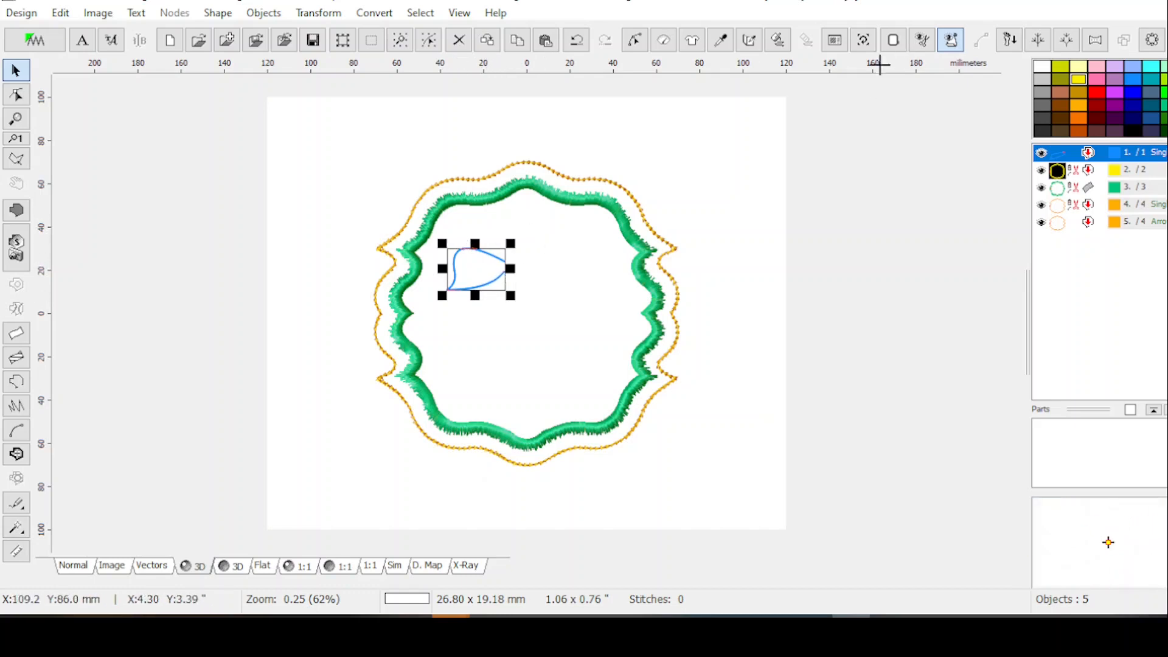
left_click(635, 40)
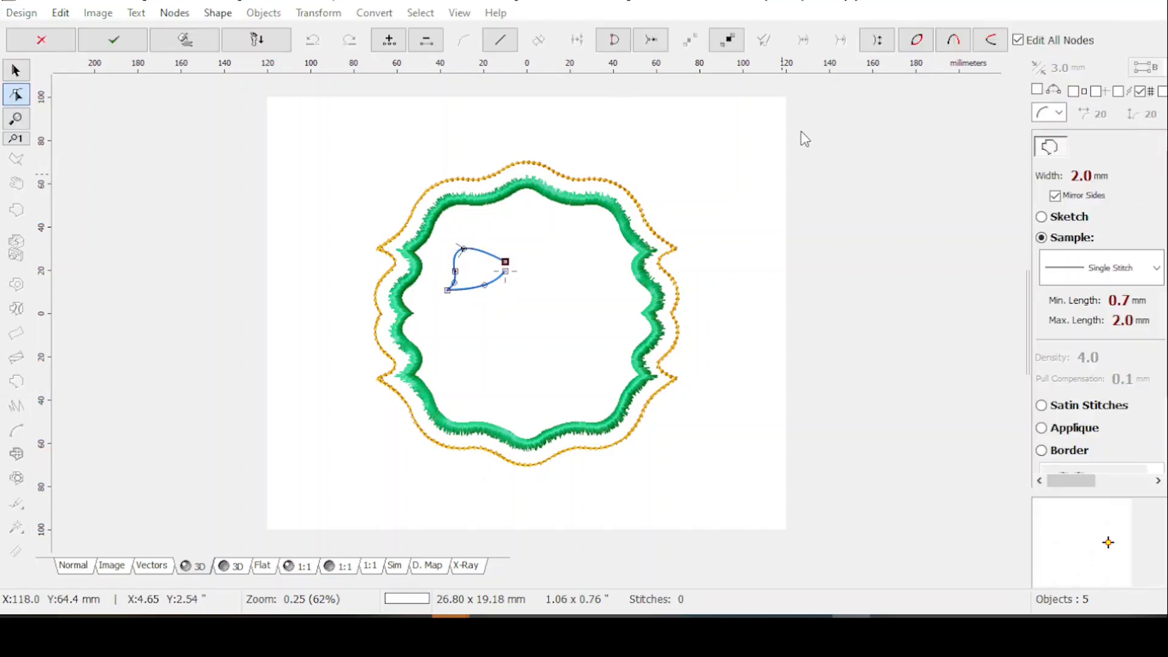
left_click(953, 43)
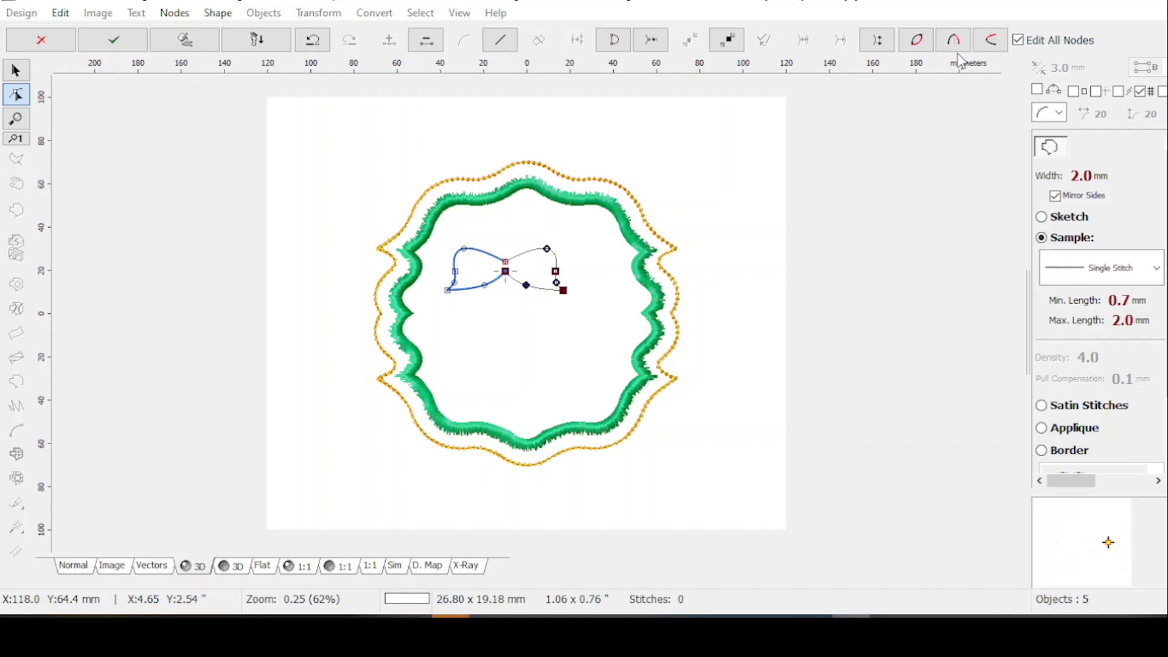
key("ctrl+z")
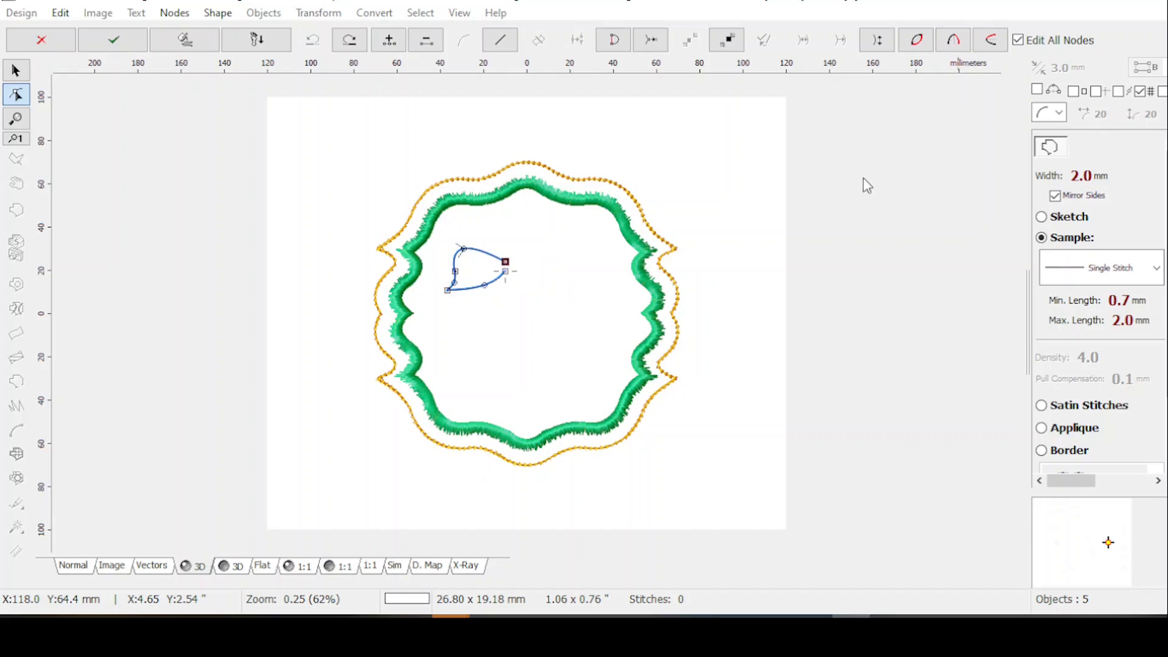
key("Return")
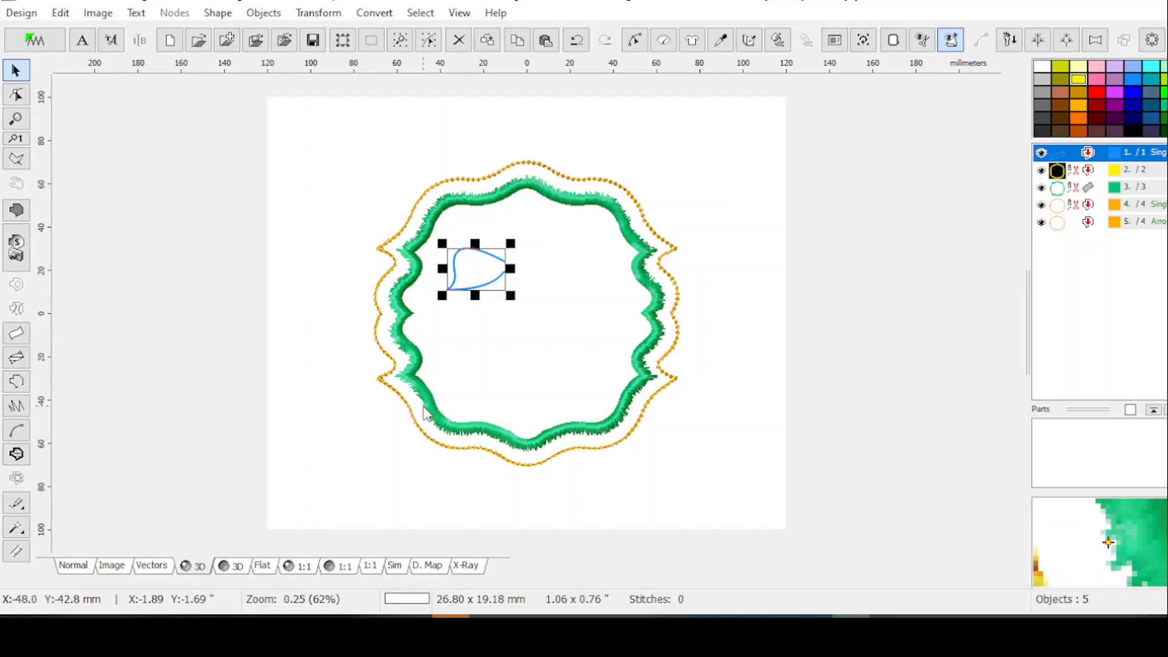
Step: In the vector view, rotate the leaf curve right by a quarter turn, move it to the frame's middle, and center it horizontally
left_click(161, 570)
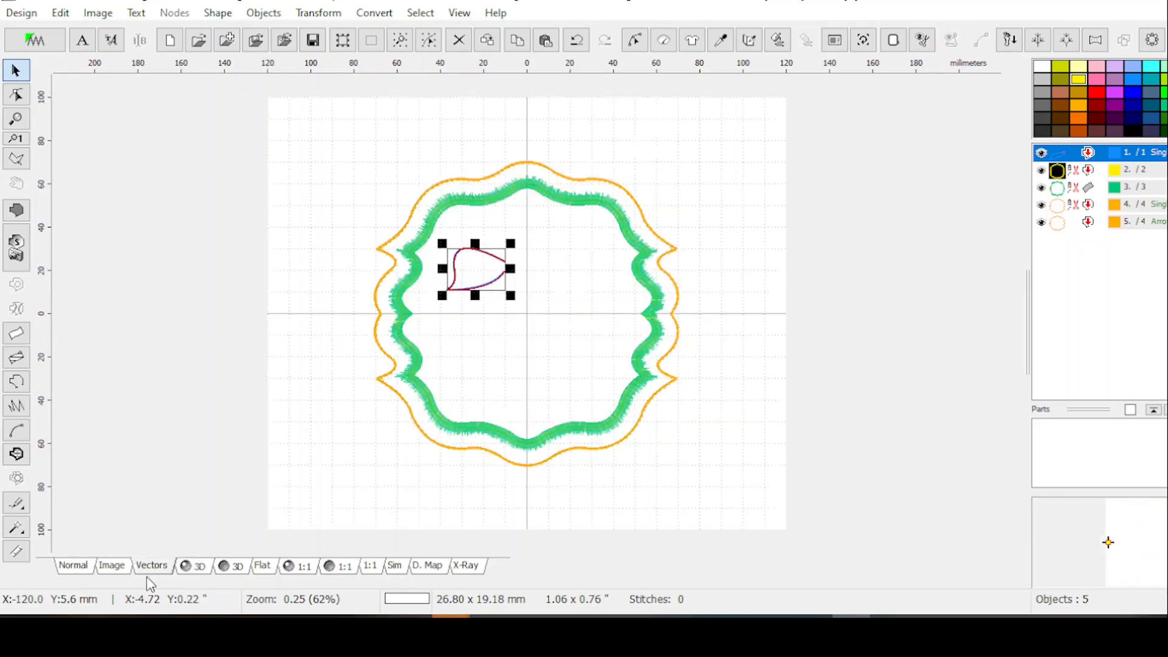
left_click(318, 12)
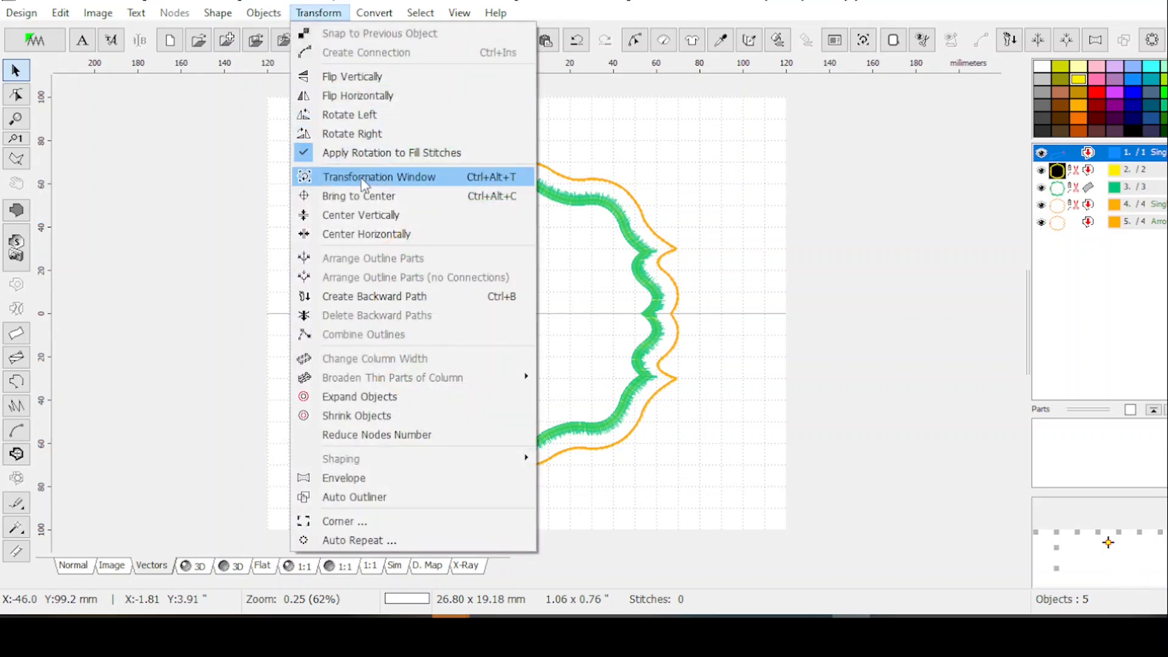
left_click(348, 134)
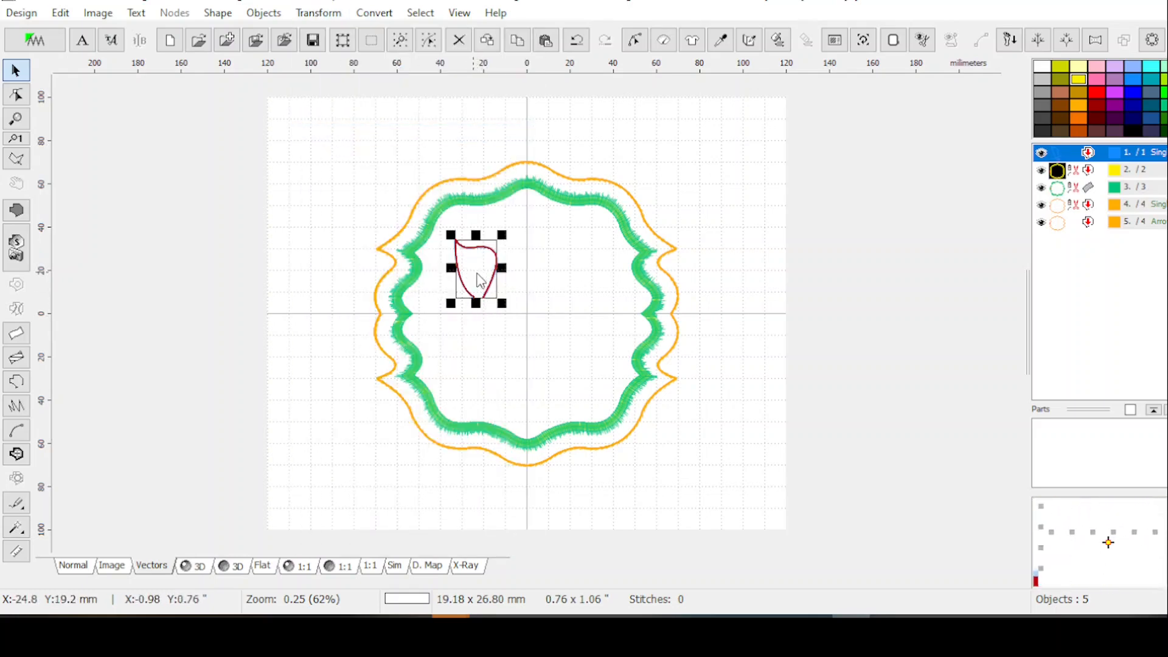
left_click_drag(478, 277, 518, 283)
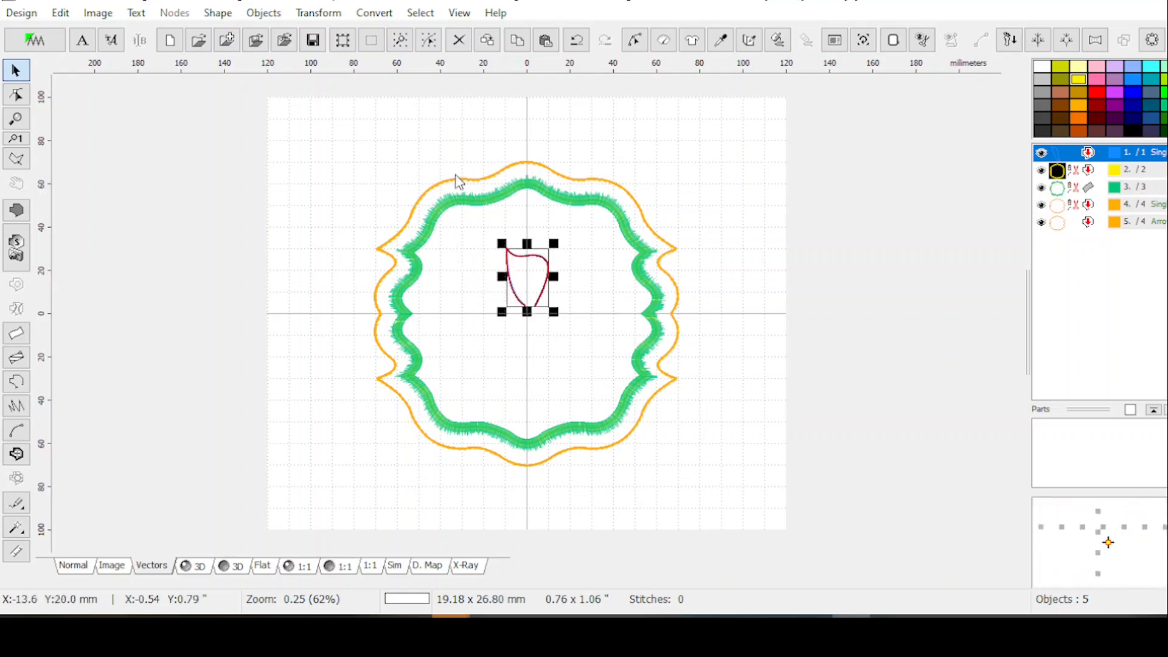
left_click(338, 13)
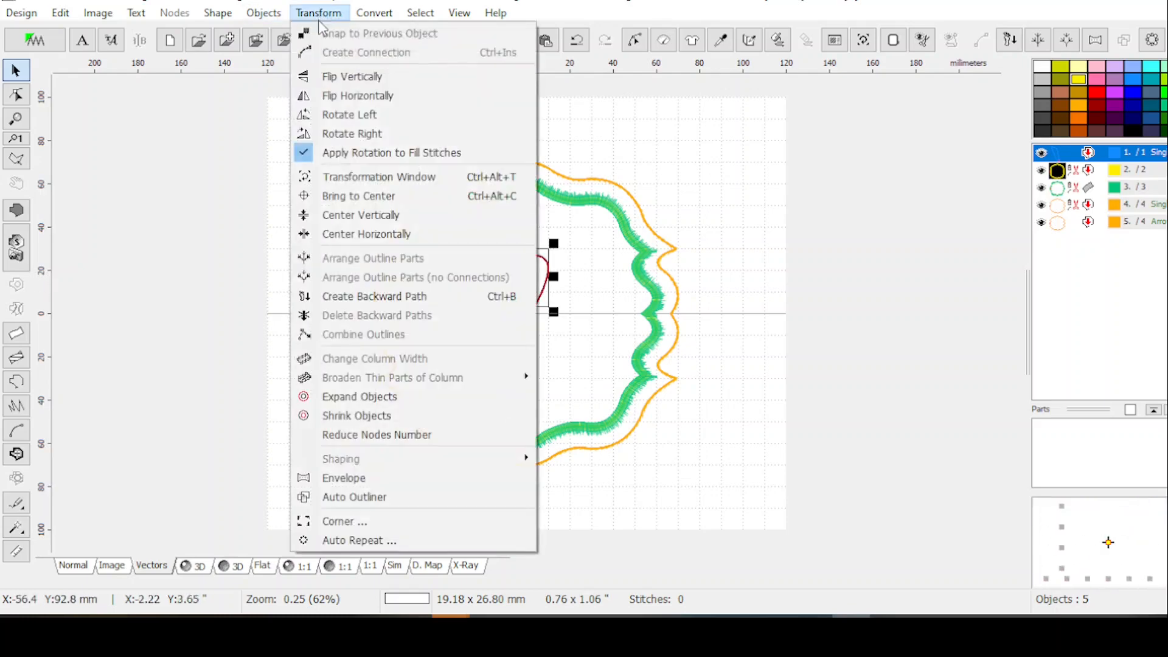
left_click(351, 234)
Step: Auto Repeat the leaf curve in a circle with a count of 8 and a 0.00 mm gap to form a flower
scroll(517, 329, "up", 1)
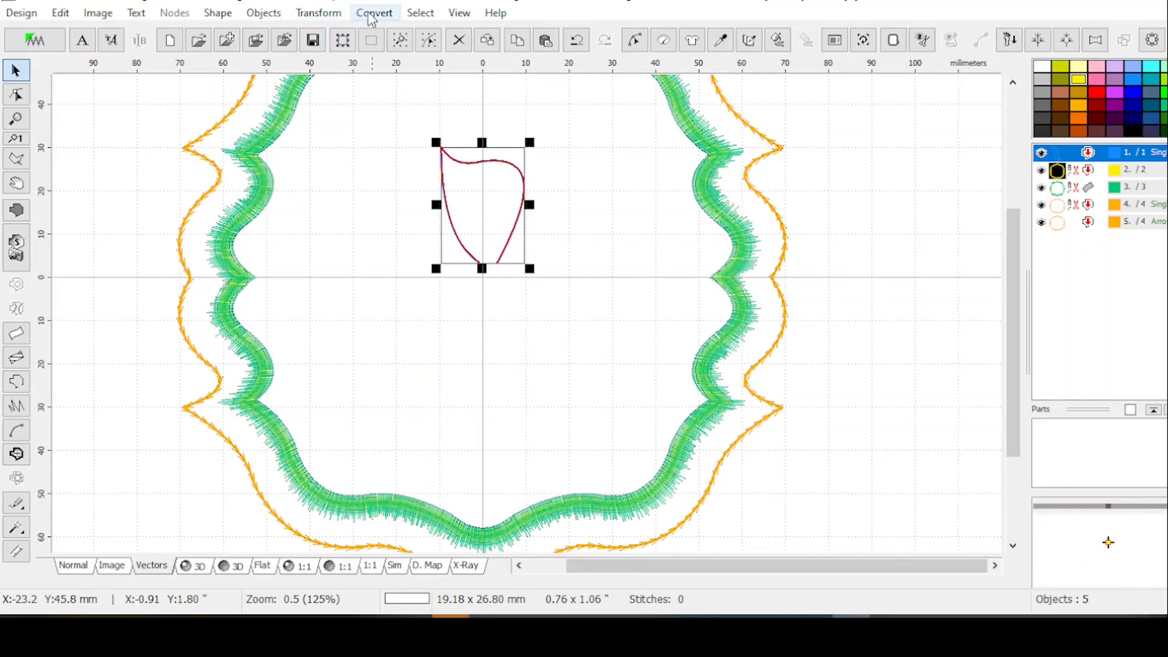
left_click(318, 12)
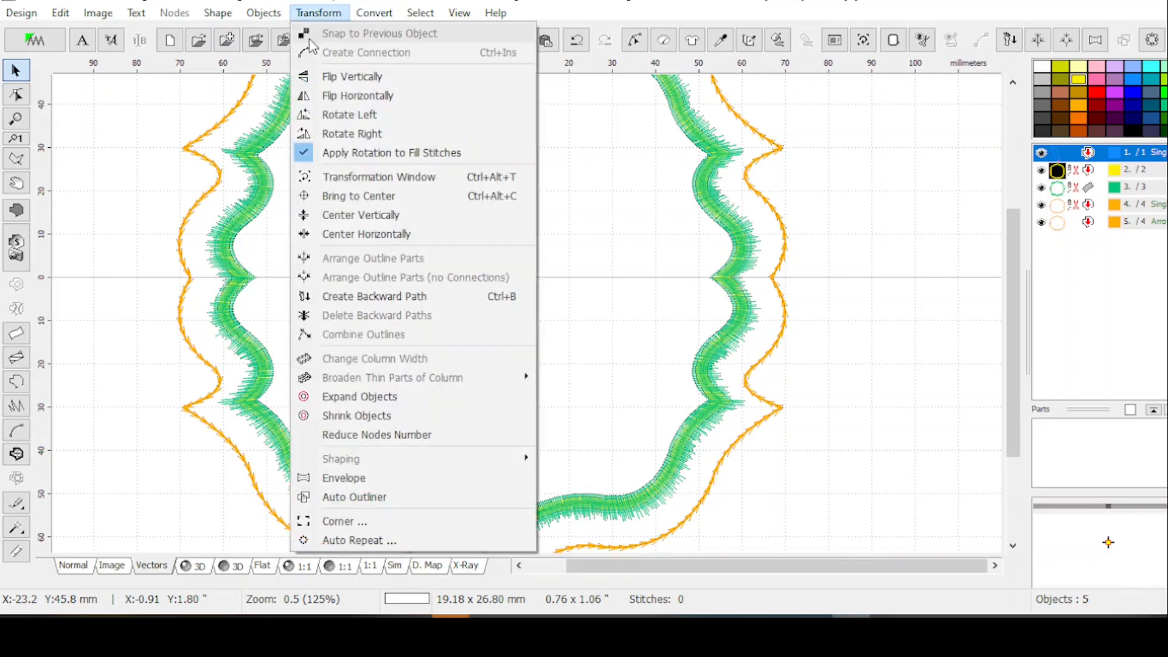
left_click(354, 540)
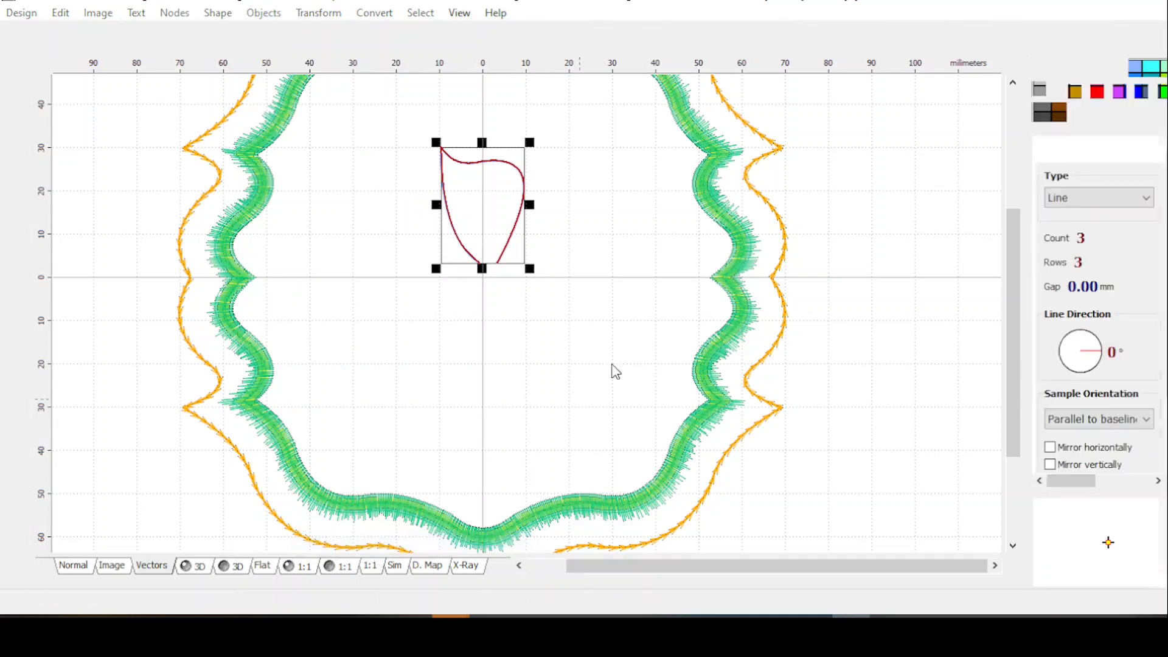
left_click(1088, 199)
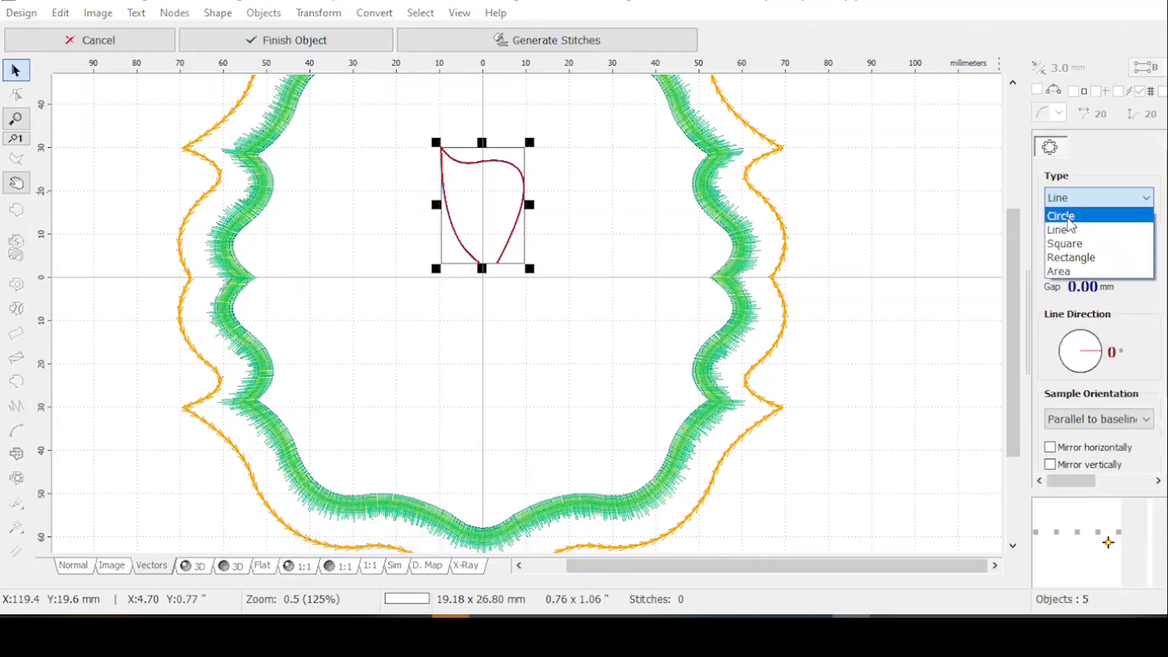
left_click(1070, 214)
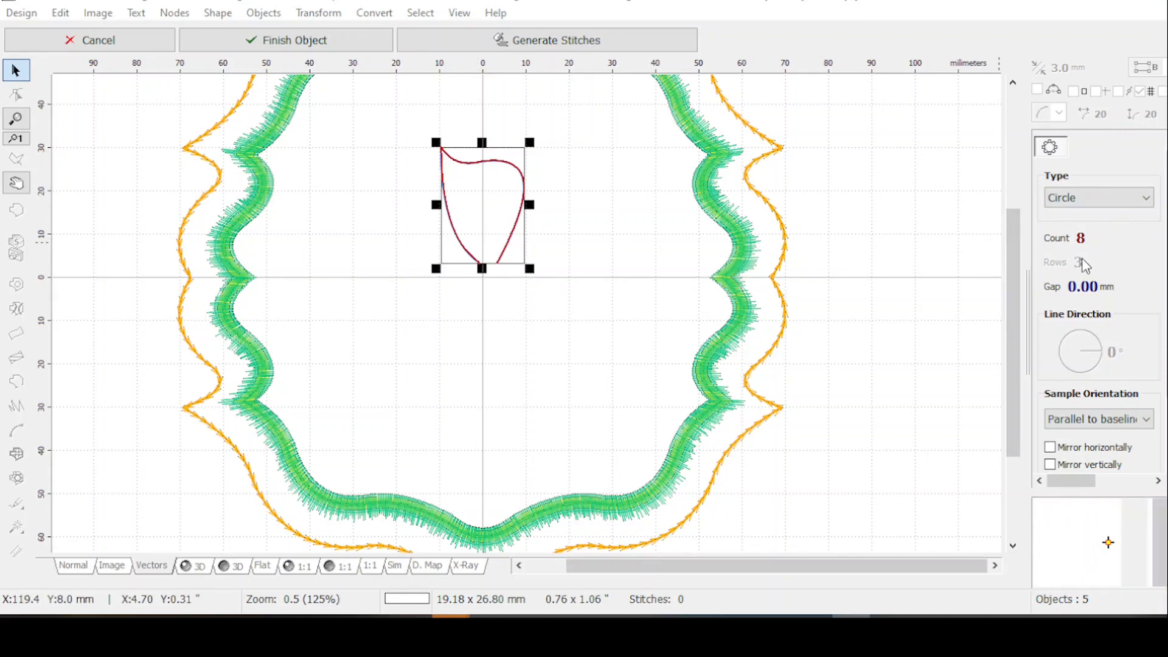
scroll(1095, 335, "down", 3)
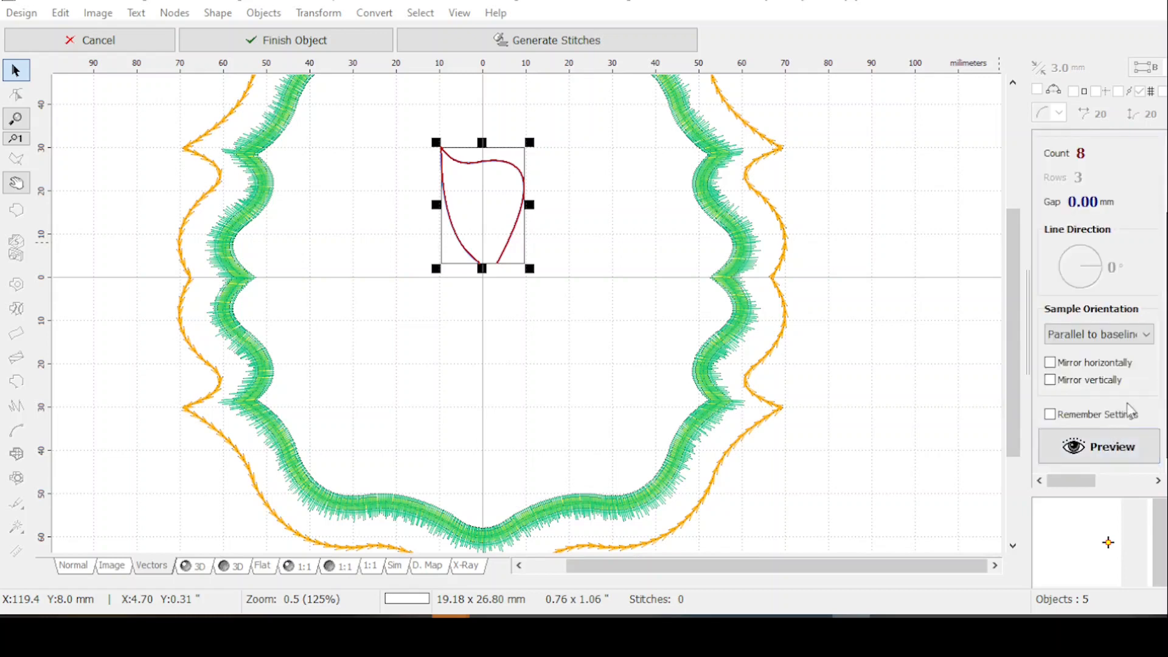
left_click(1110, 450)
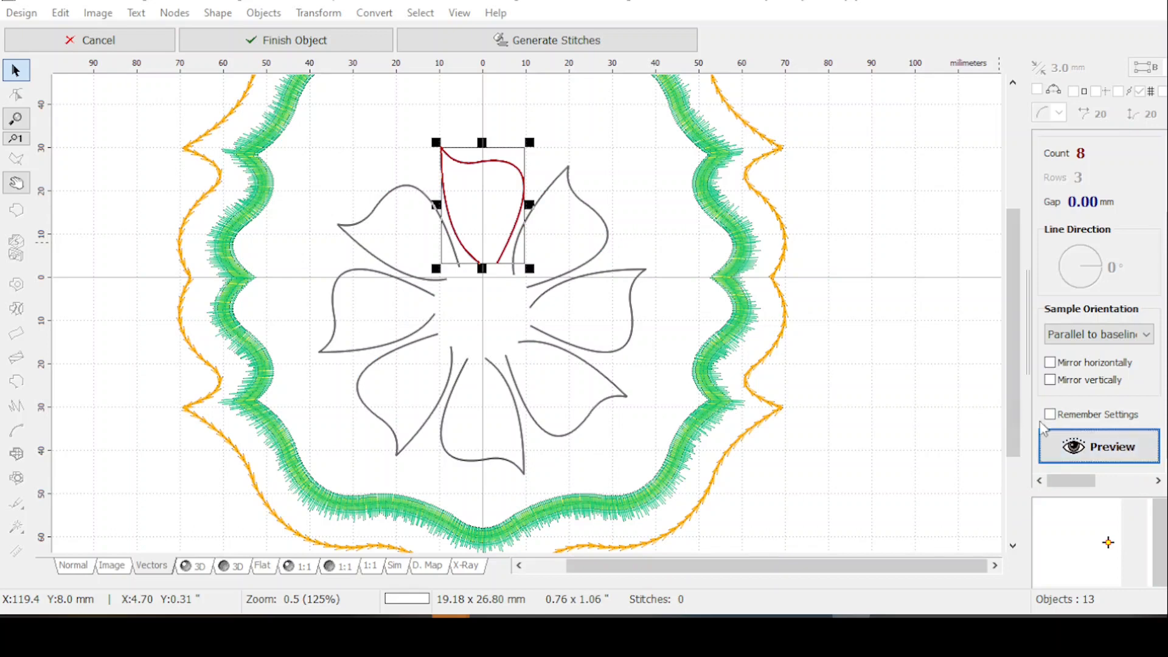
left_click(272, 44)
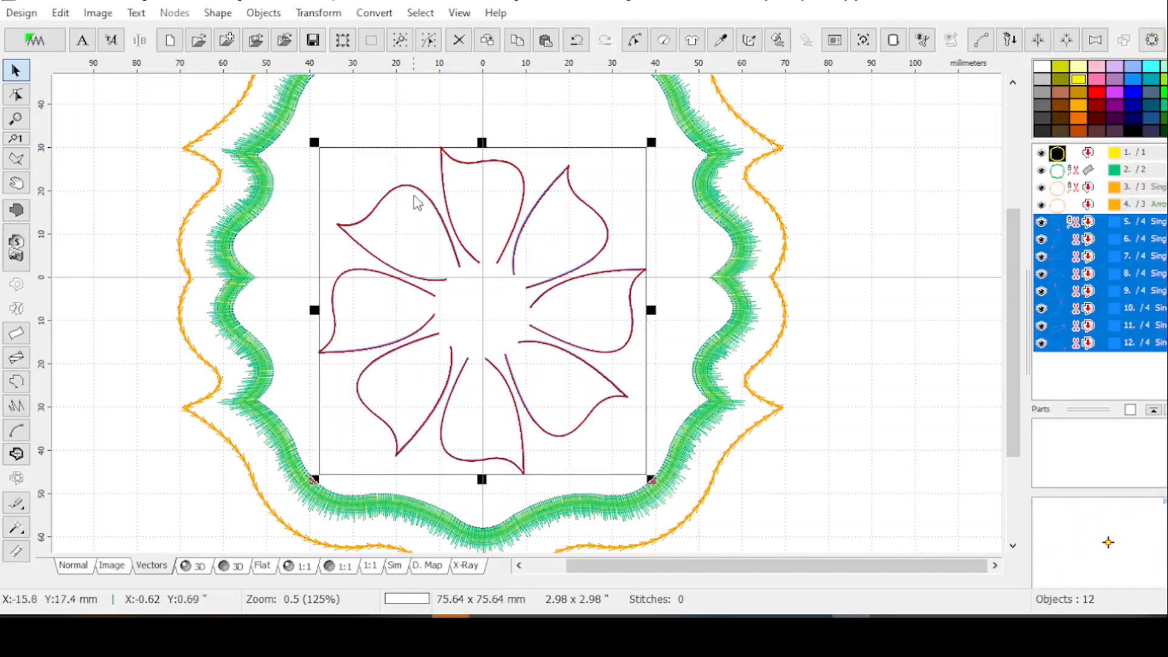
Step: Change the outline sample of the eight flower petals from Single Stitch to Sashiko3Med and apply the parameters
scroll(409, 84, "up", 1)
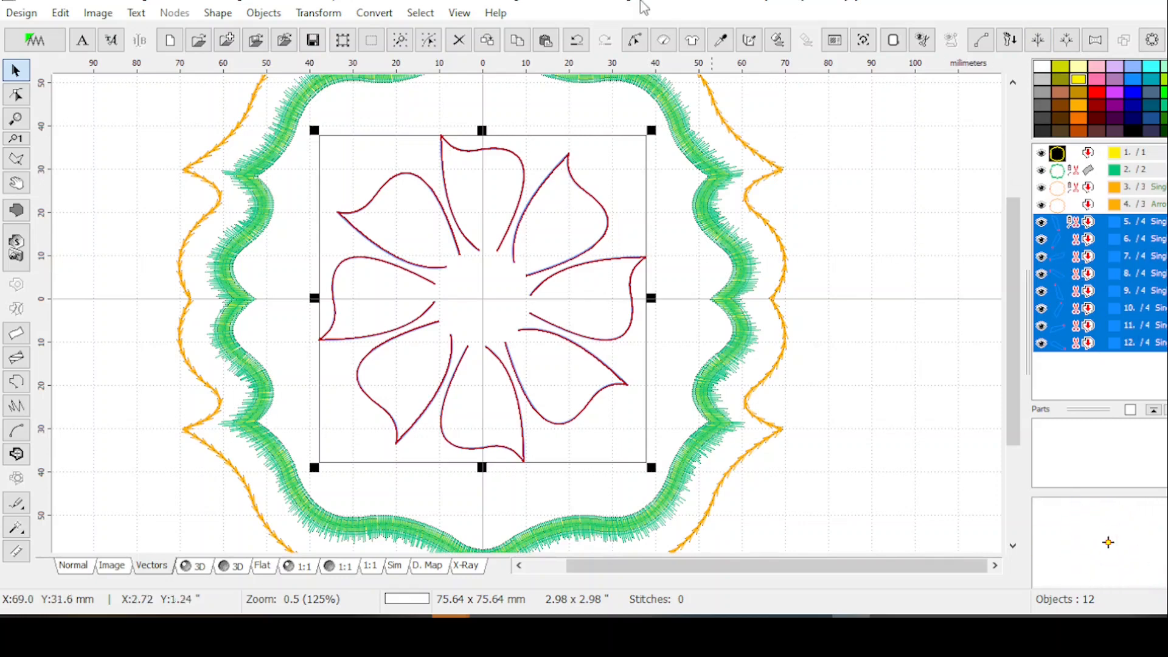
left_click(664, 45)
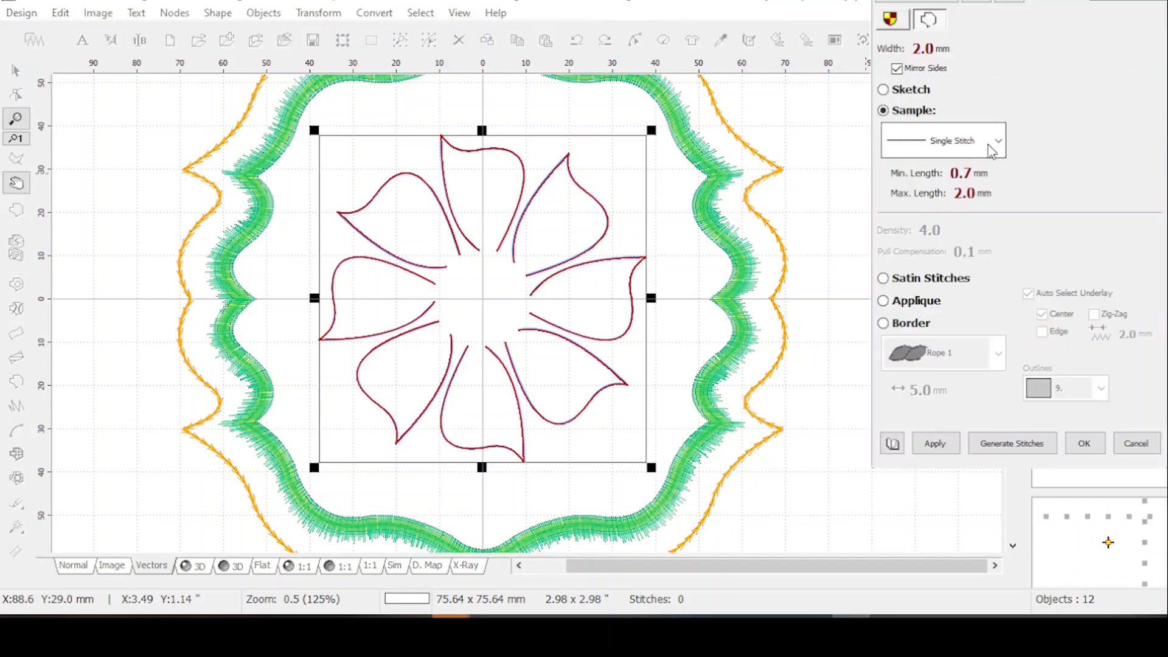
left_click(998, 141)
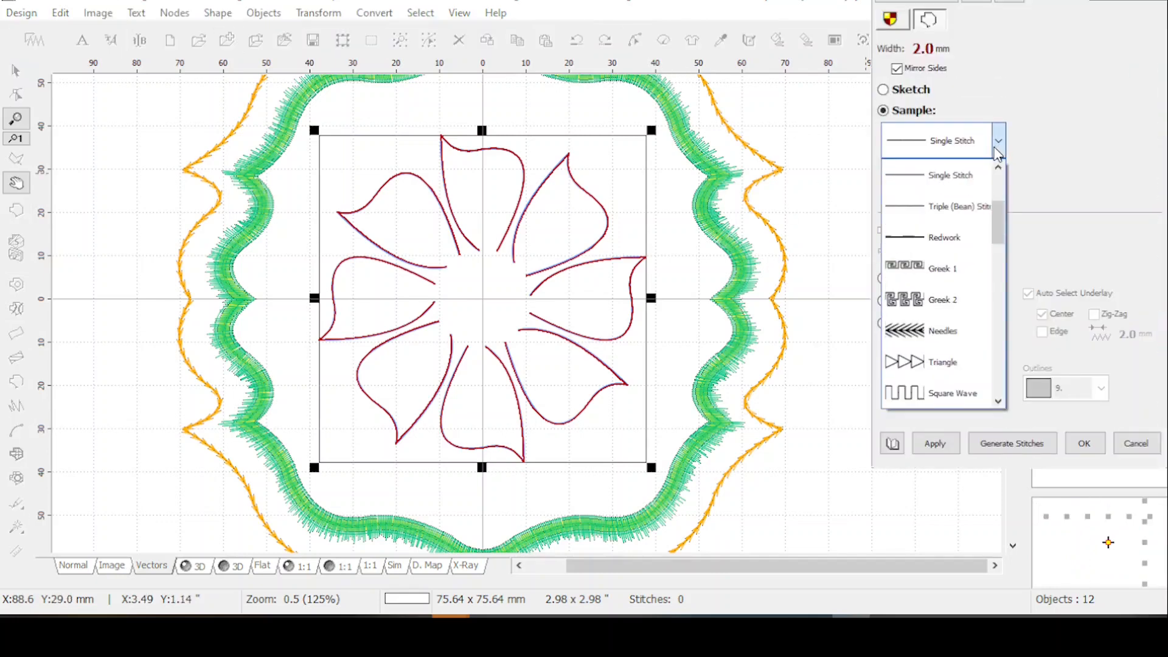
scroll(988, 180, "up", 2)
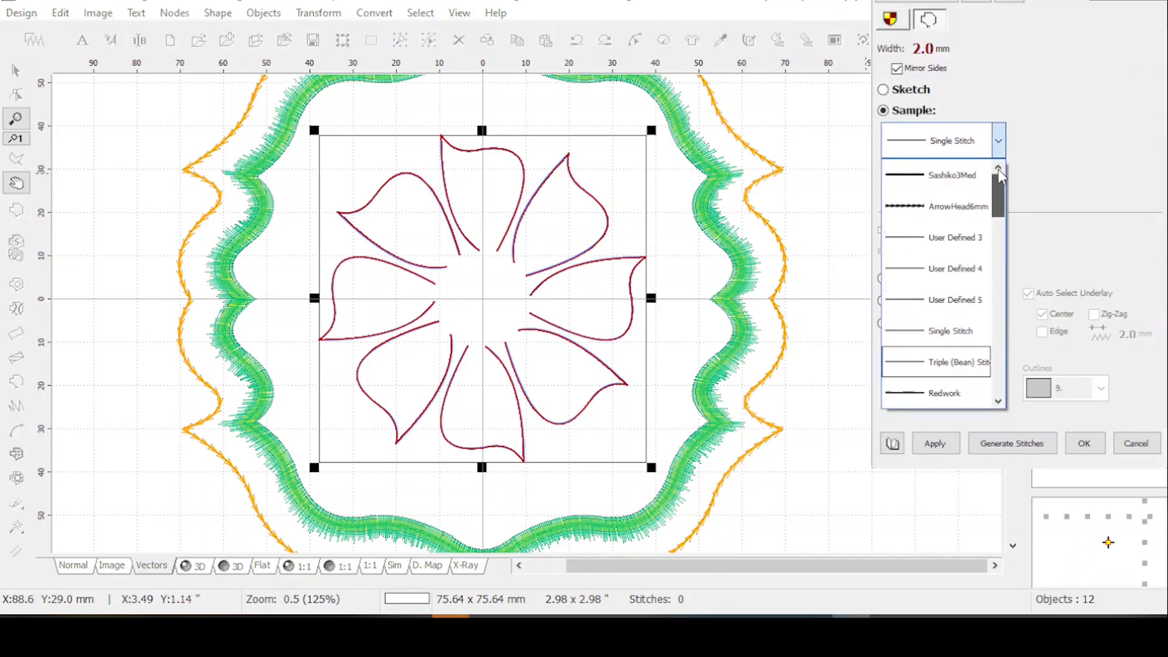
left_click(937, 176)
left_click(935, 443)
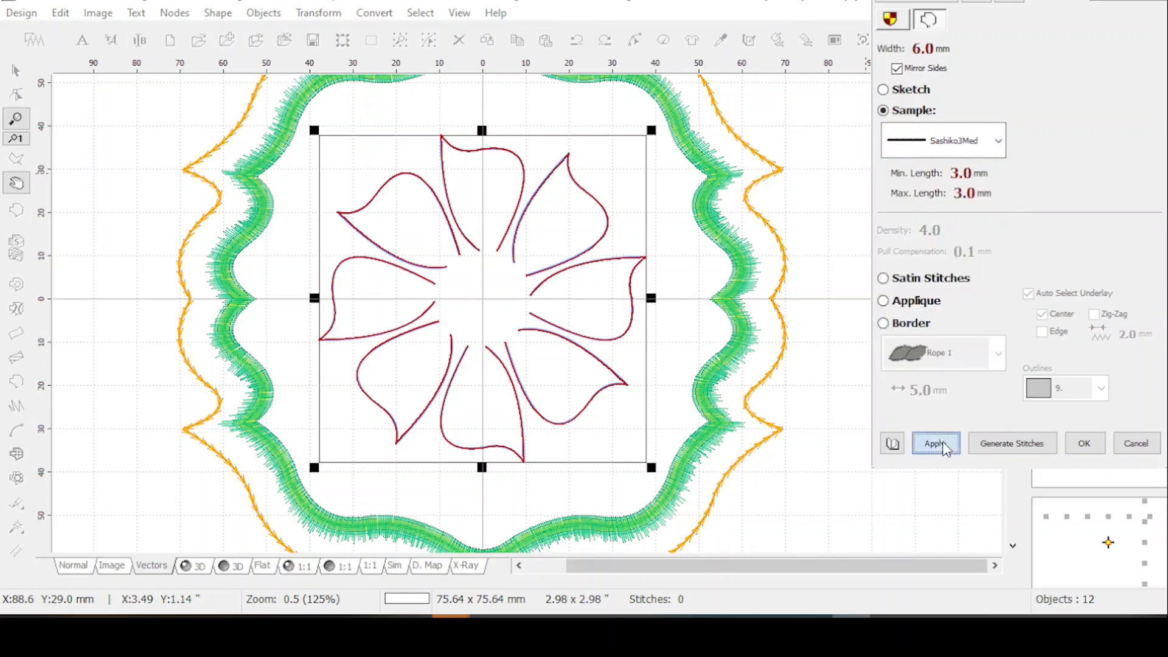
left_click(1093, 447)
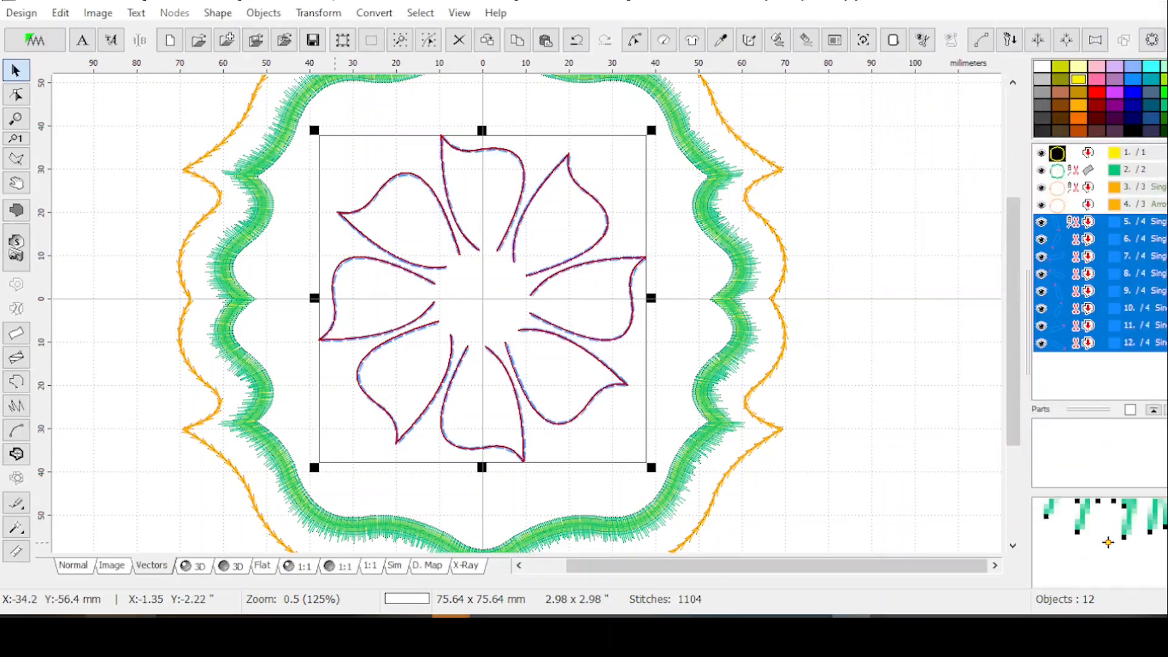
Step: Show the design in 3D and recolor the eight flower petals medium pink
left_click(190, 566)
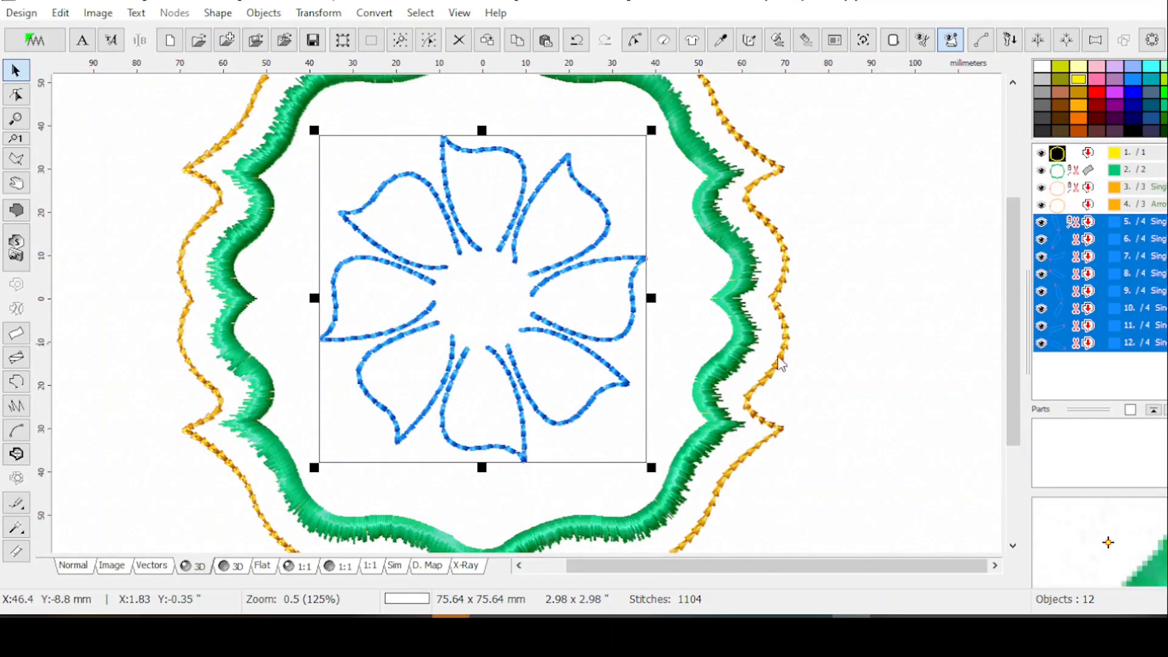
left_click(1097, 83)
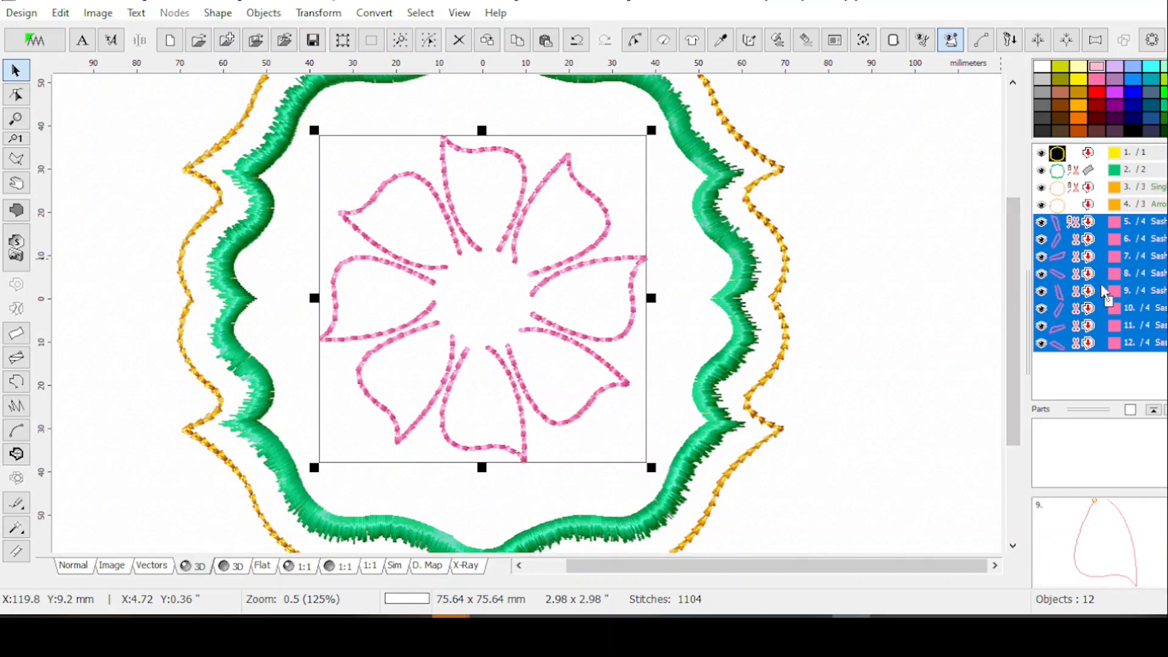
left_click_drag(1101, 286, 1099, 285)
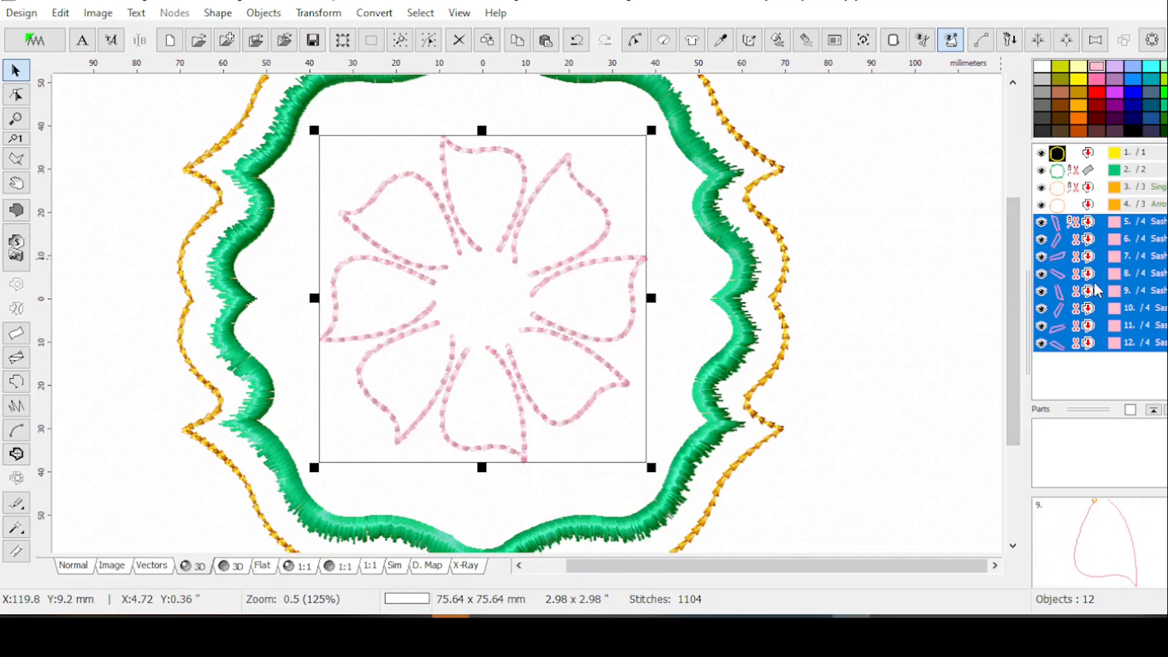
left_click(1096, 79)
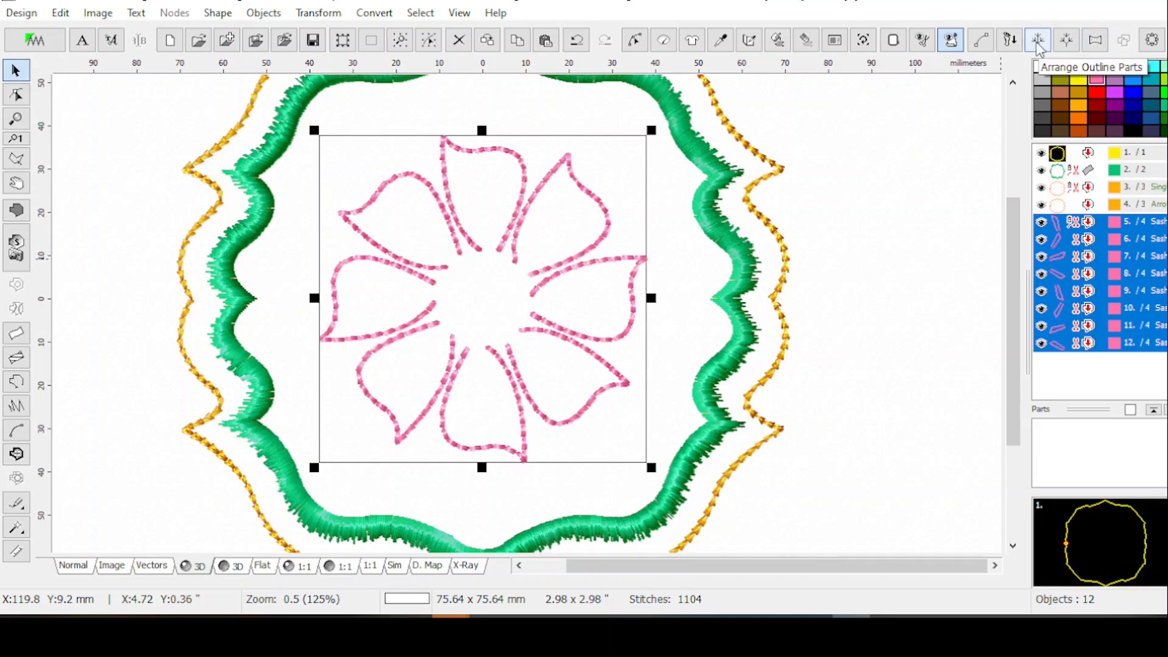
Step: Arrange the outline parts of the eight selected flower petals
mouse_move(515, 253)
left_mouse_down()
mouse_move(494, 243)
mouse_move(512, 256)
mouse_move(519, 247)
left_mouse_up()
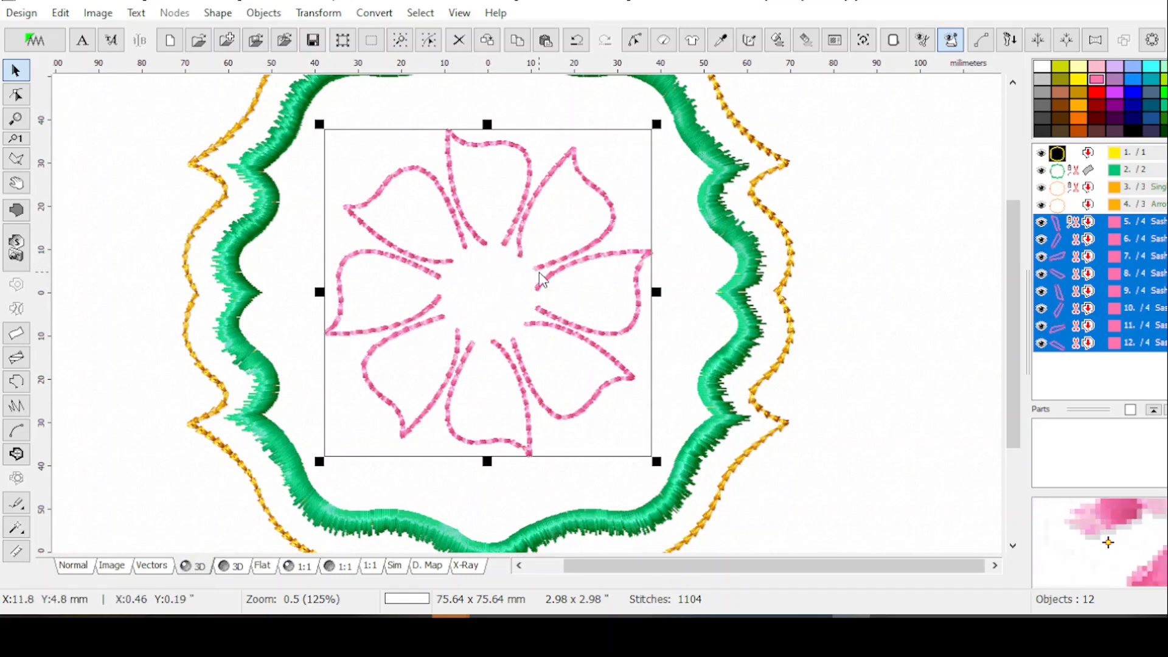
left_click(1039, 47)
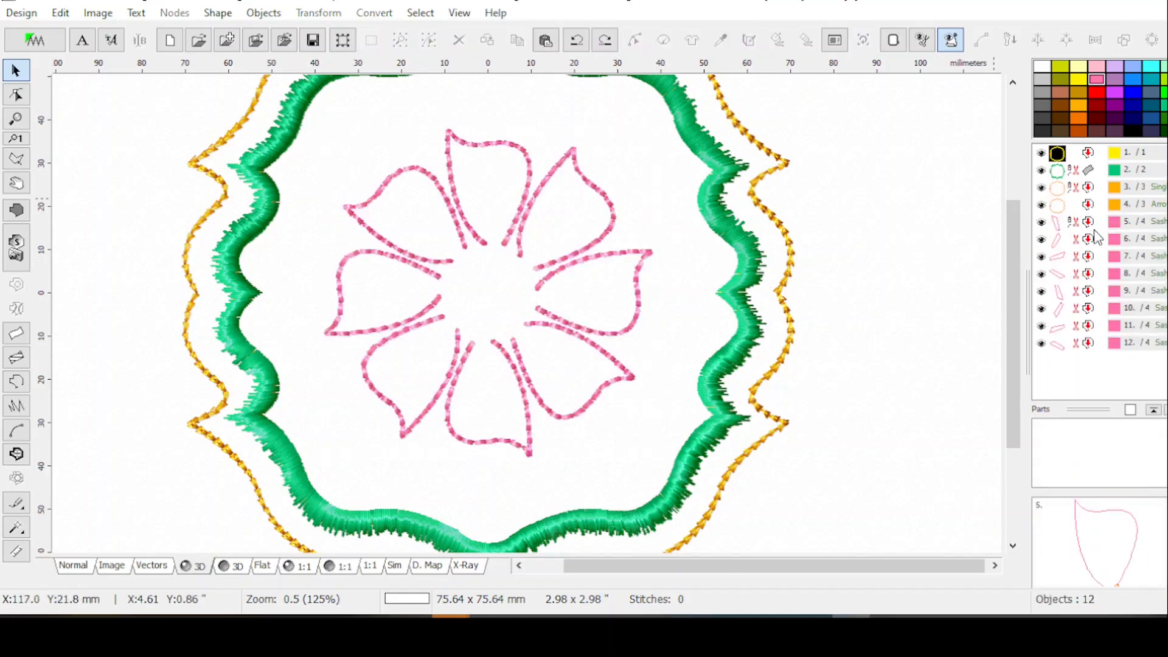
Step: Select the flower's top petal and inspect the nodes at the ends of its outline
left_click(1072, 242)
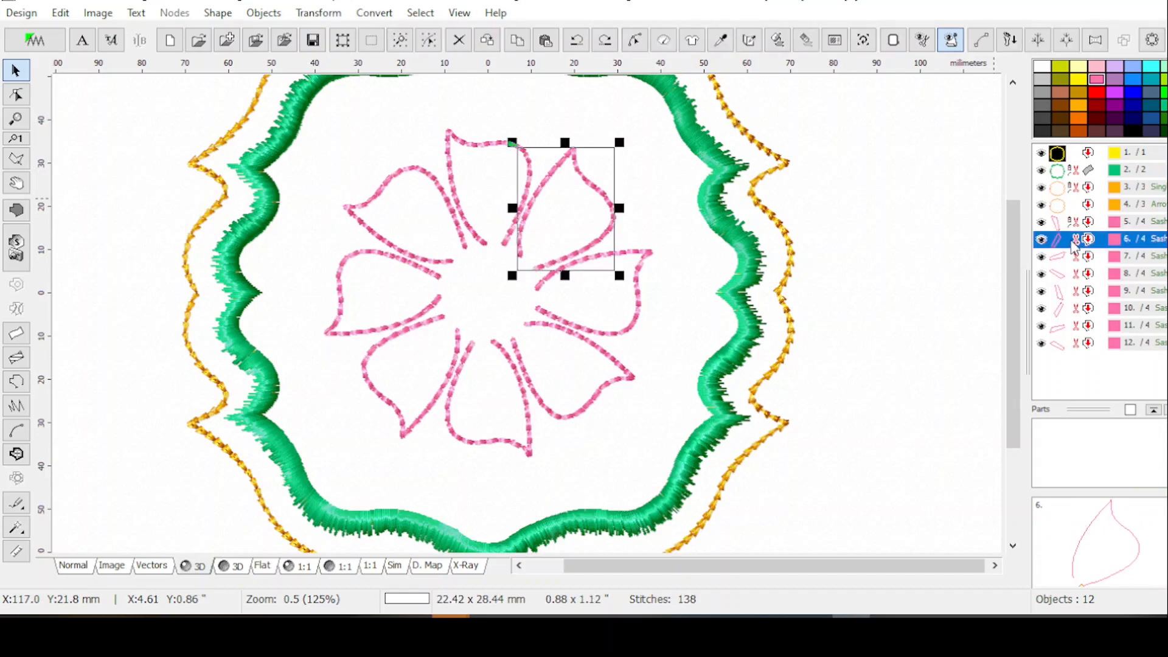
left_click(1058, 221)
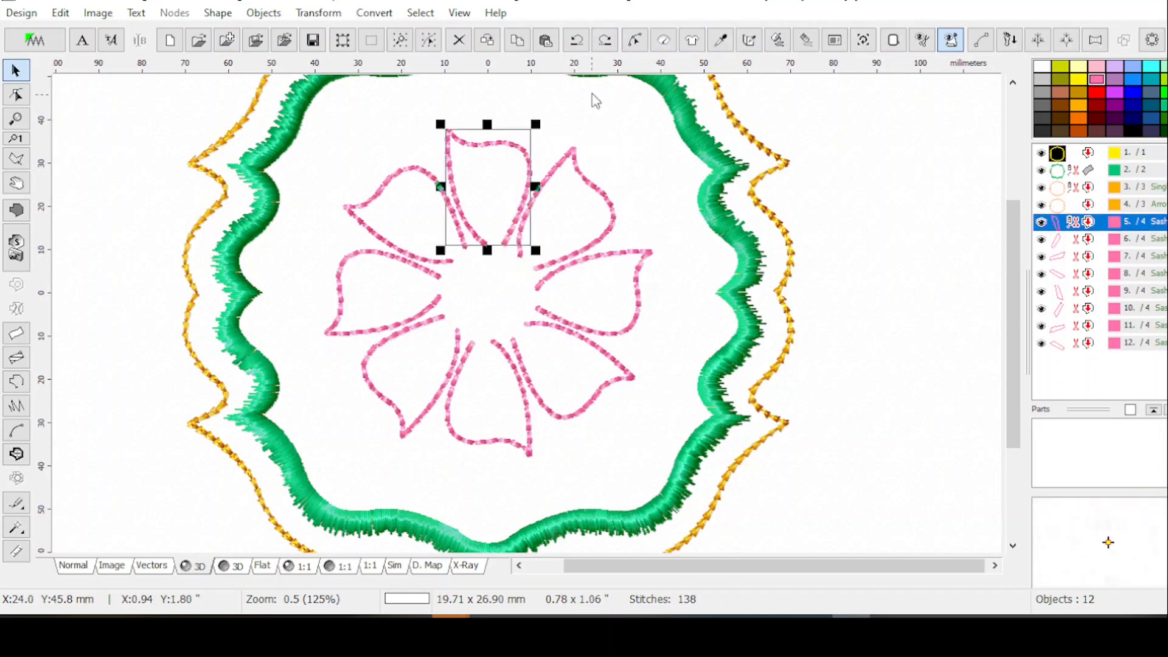
left_click(634, 40)
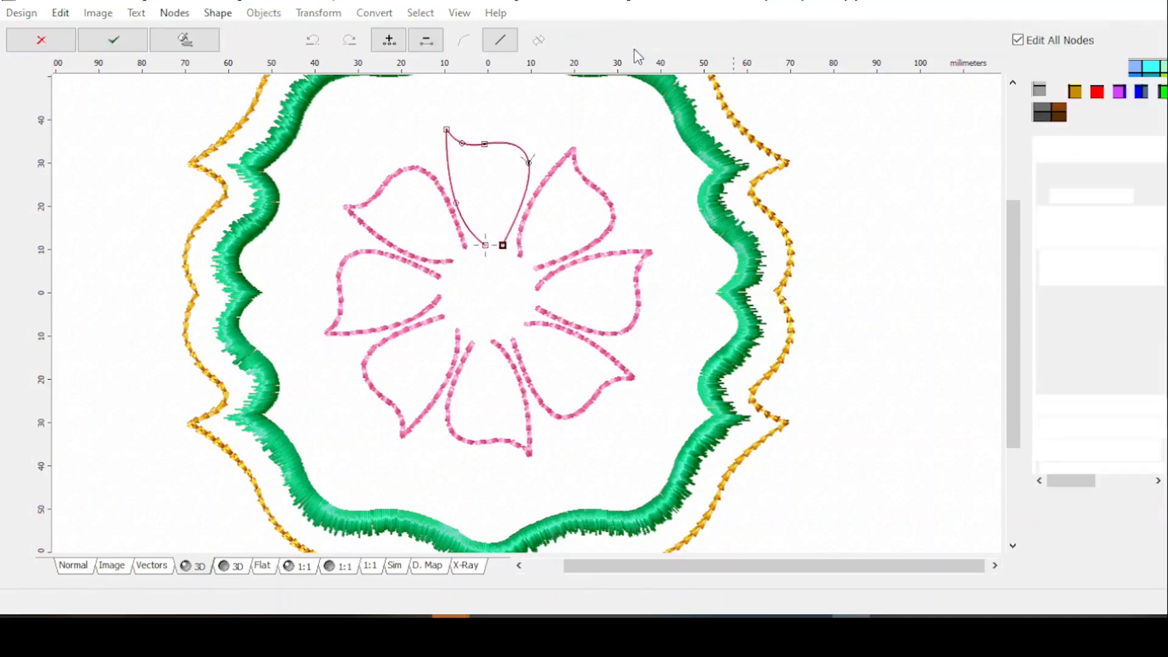
key("Return")
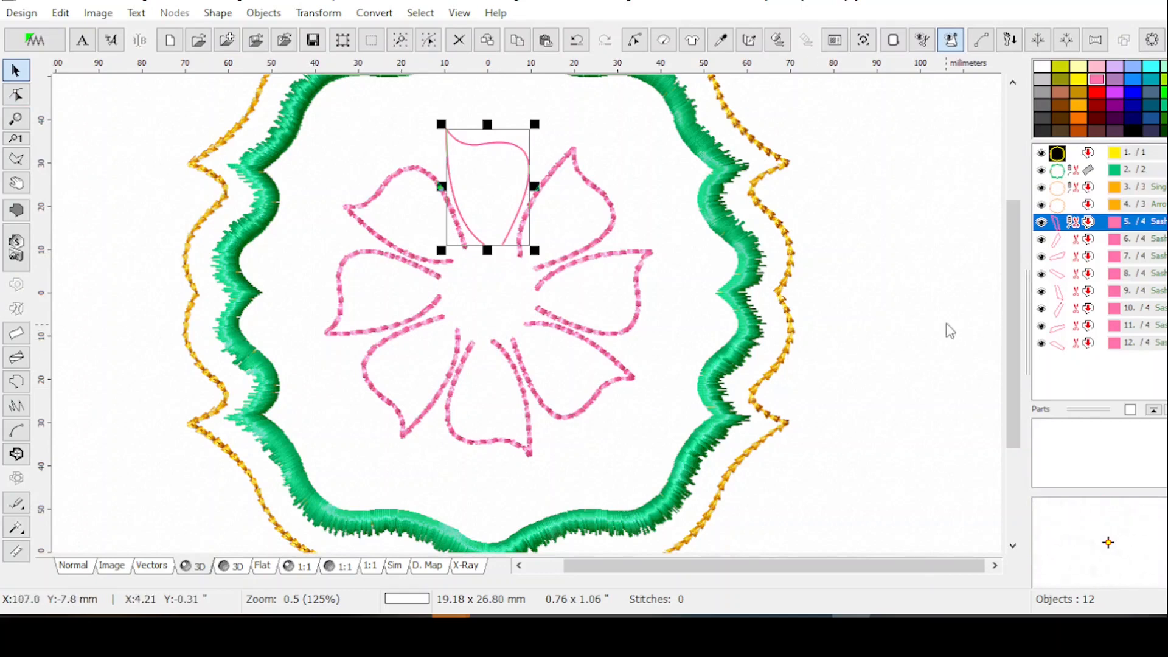
Step: Select the seven petals after the top one and create connections joining each petal to the previous one
left_click(1087, 240)
left_click(1095, 343, "shift")
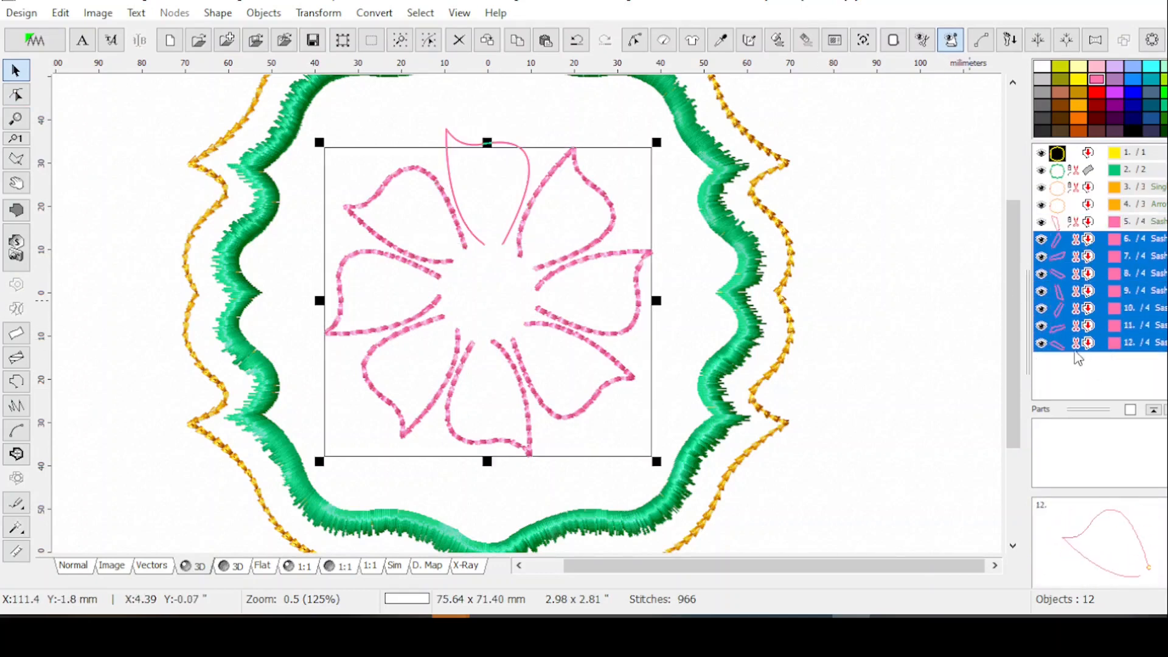
right_click(1074, 294)
left_click(1069, 459)
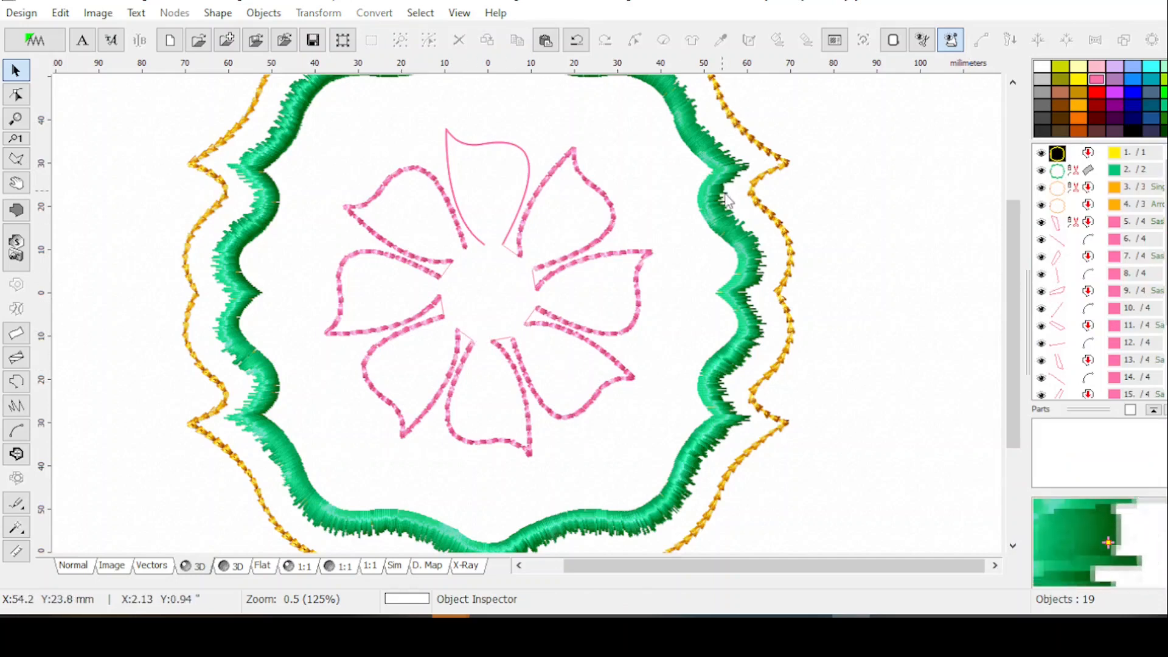
Step: Group all the flower's petals and their connections into one object
left_click_drag(1093, 225, 1117, 413)
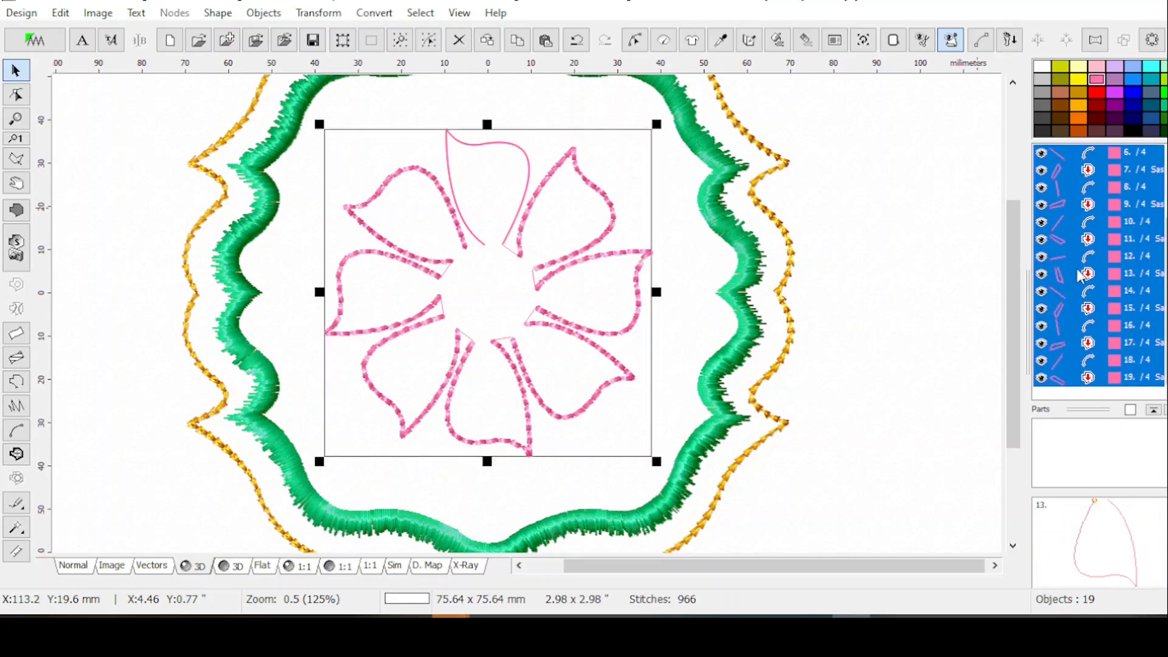
right_click(1077, 274)
left_click(1039, 258)
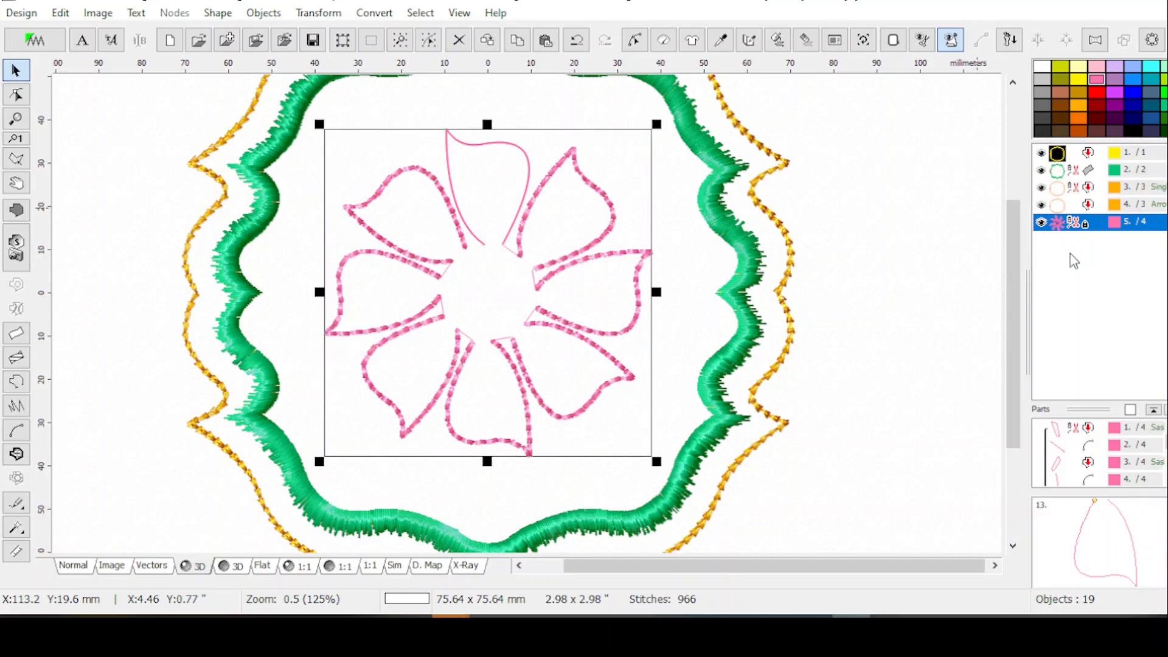
Step: Save the design as FlowerFramedSymm in the Symmetry folder, in Embird Outline Format
left_click(21, 12)
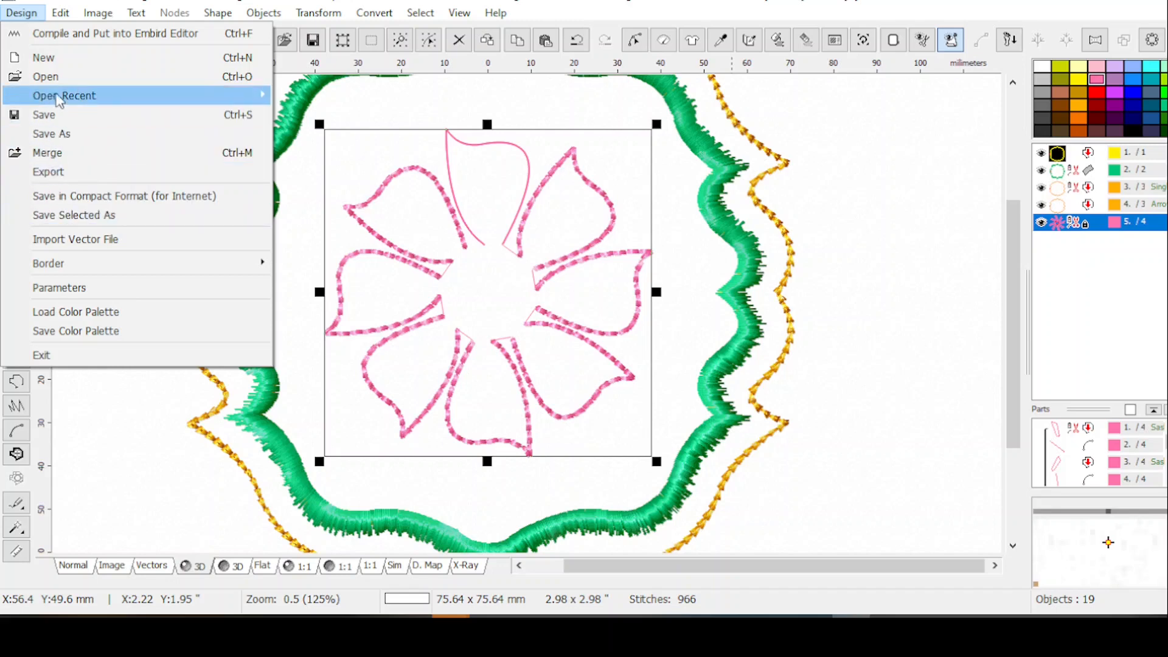
left_click(52, 134)
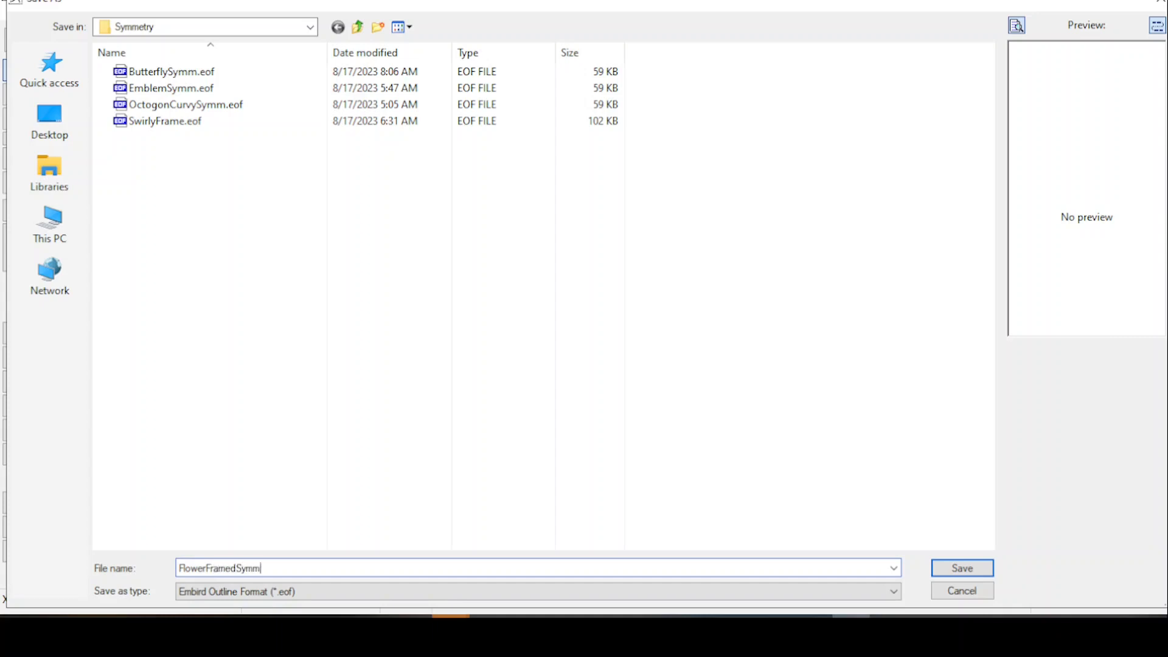
key("Return")
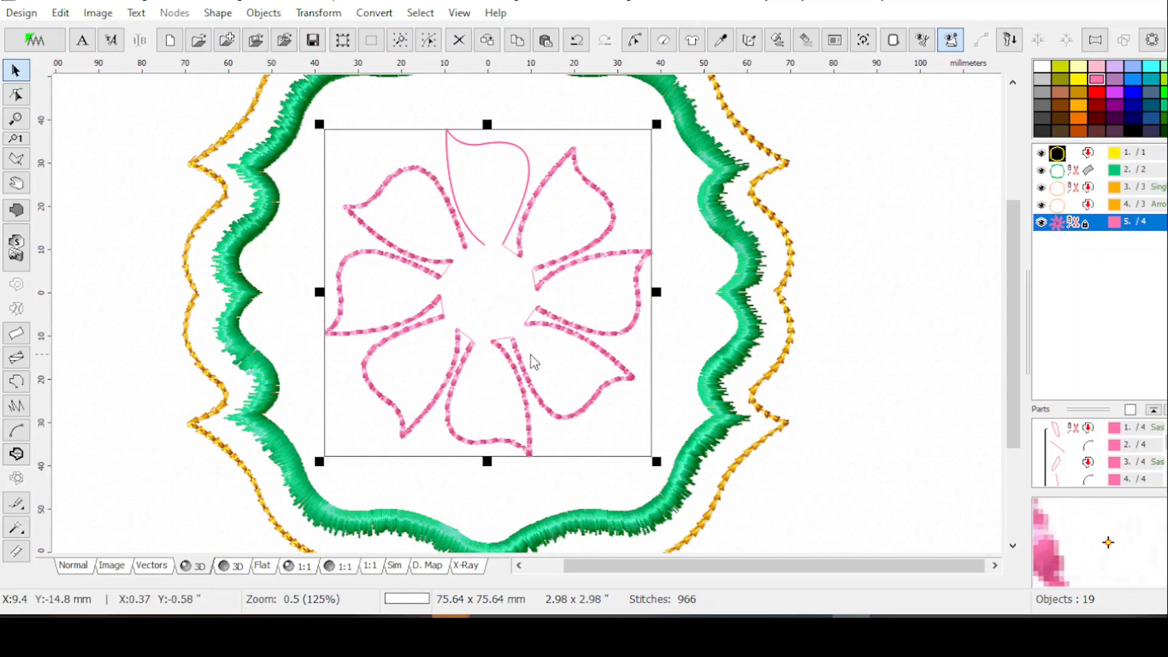
Step: Duplicate the single-stitch orange frame outline, shrink the copy to about 25 mm across and center it in the flower
left_click(1073, 192)
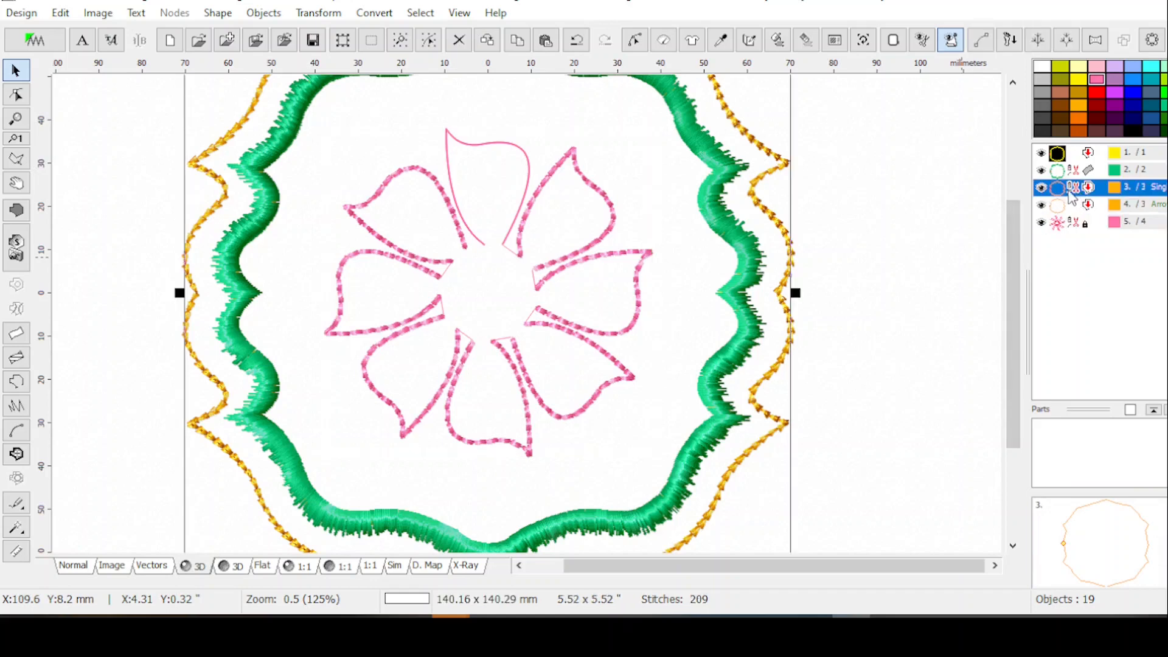
key("ctrl+v")
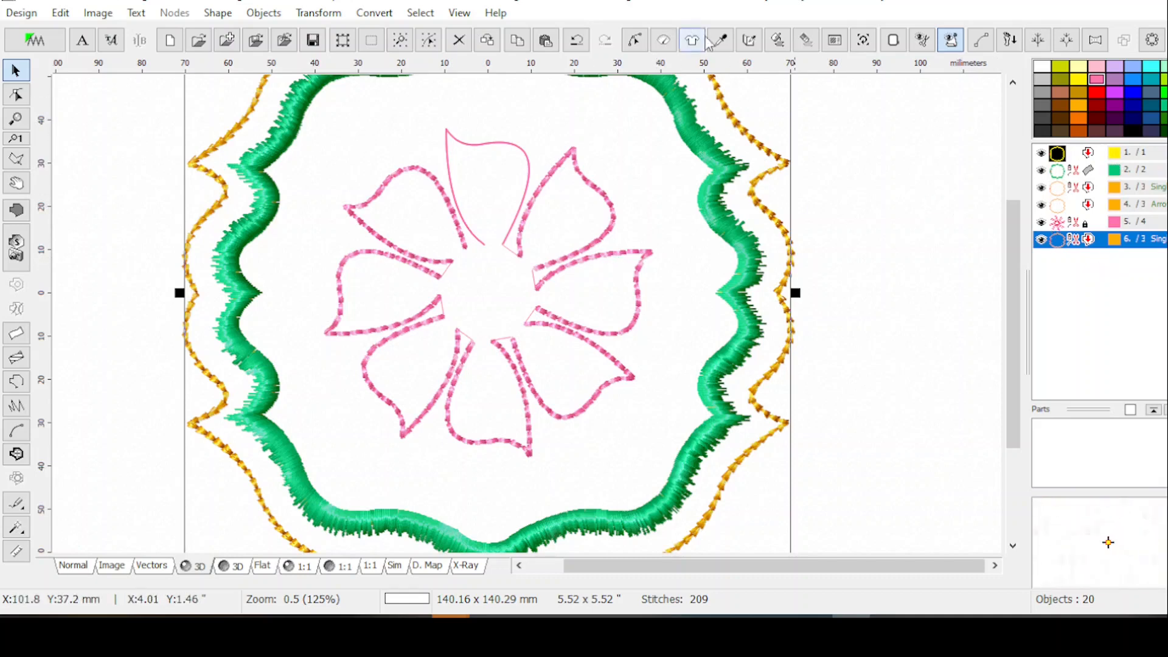
scroll(563, 186, "down", 1)
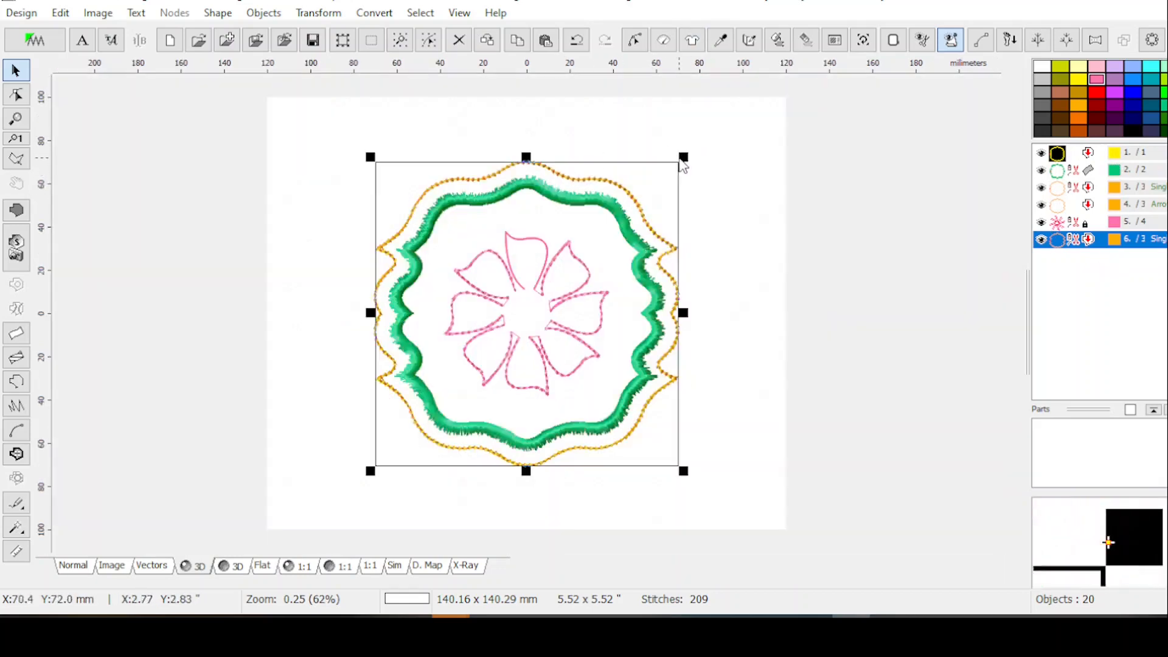
left_click_drag(682, 157, 532, 308)
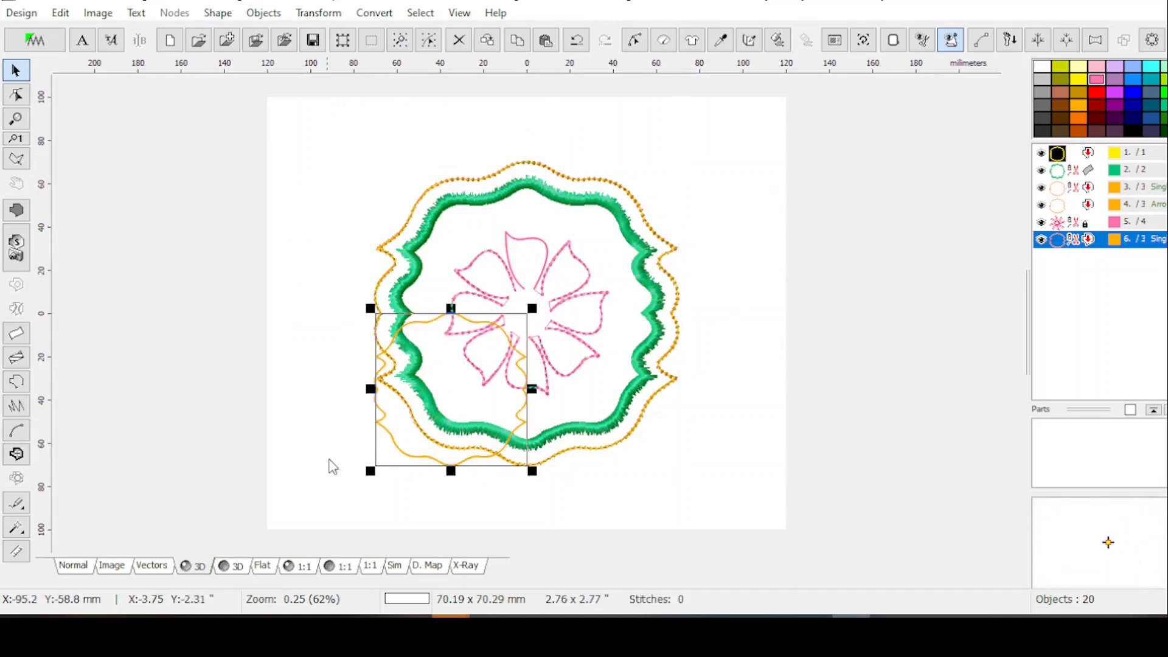
left_click_drag(370, 471, 504, 362)
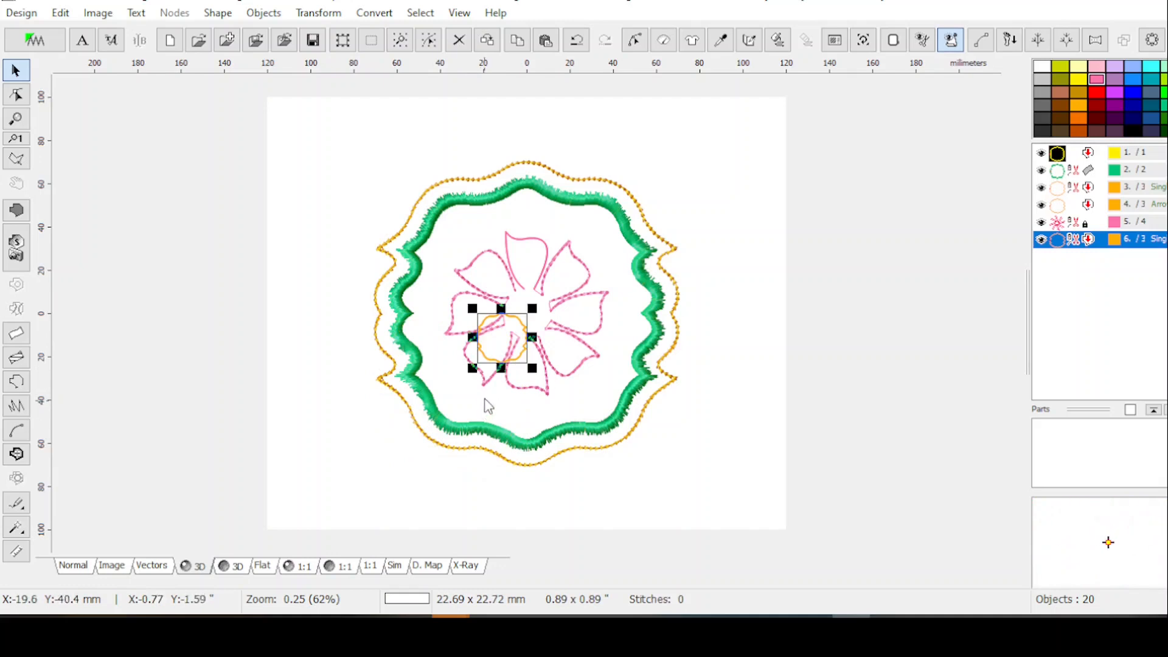
left_click_drag(532, 367, 546, 382)
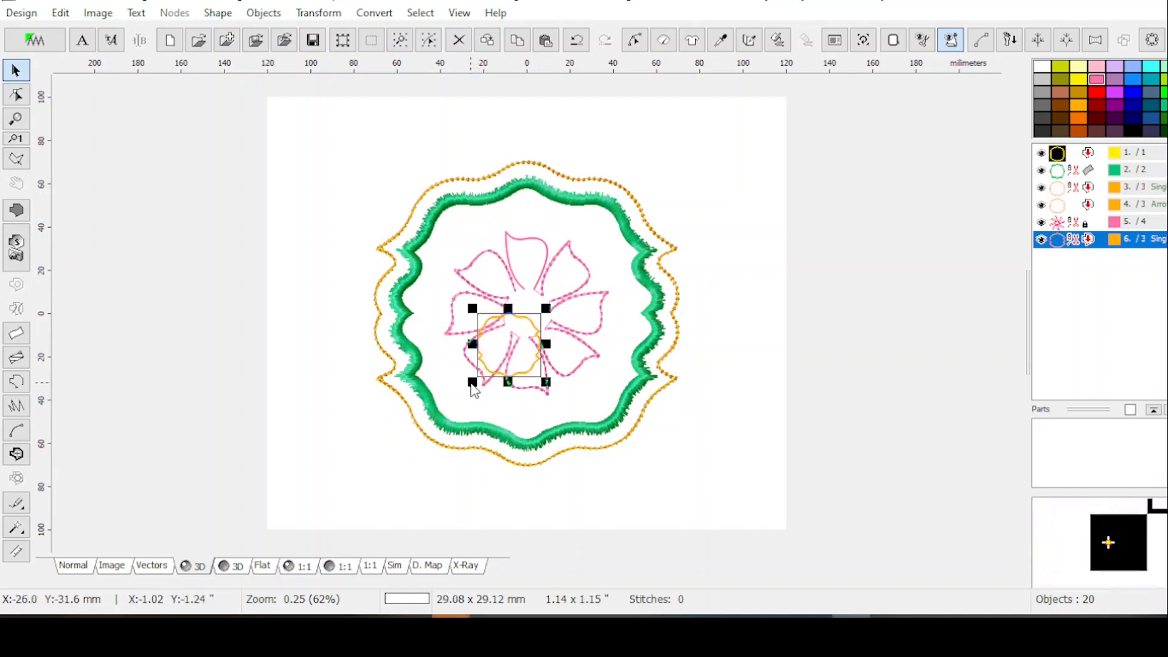
left_click_drag(472, 383, 481, 374)
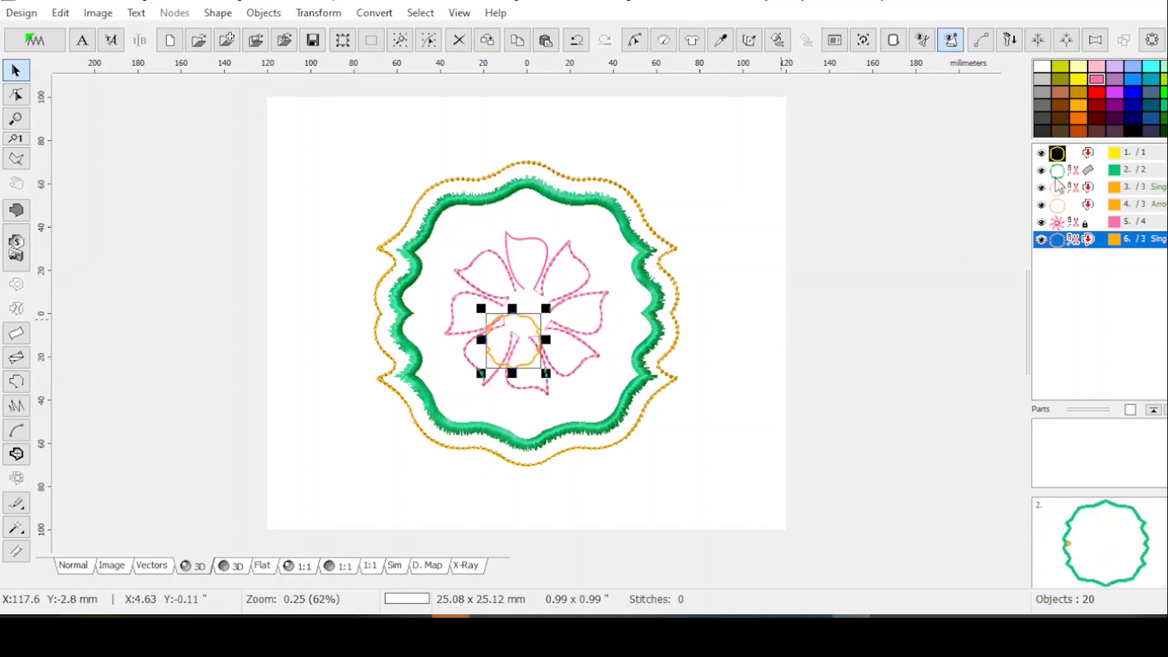
key("ctrl+e")
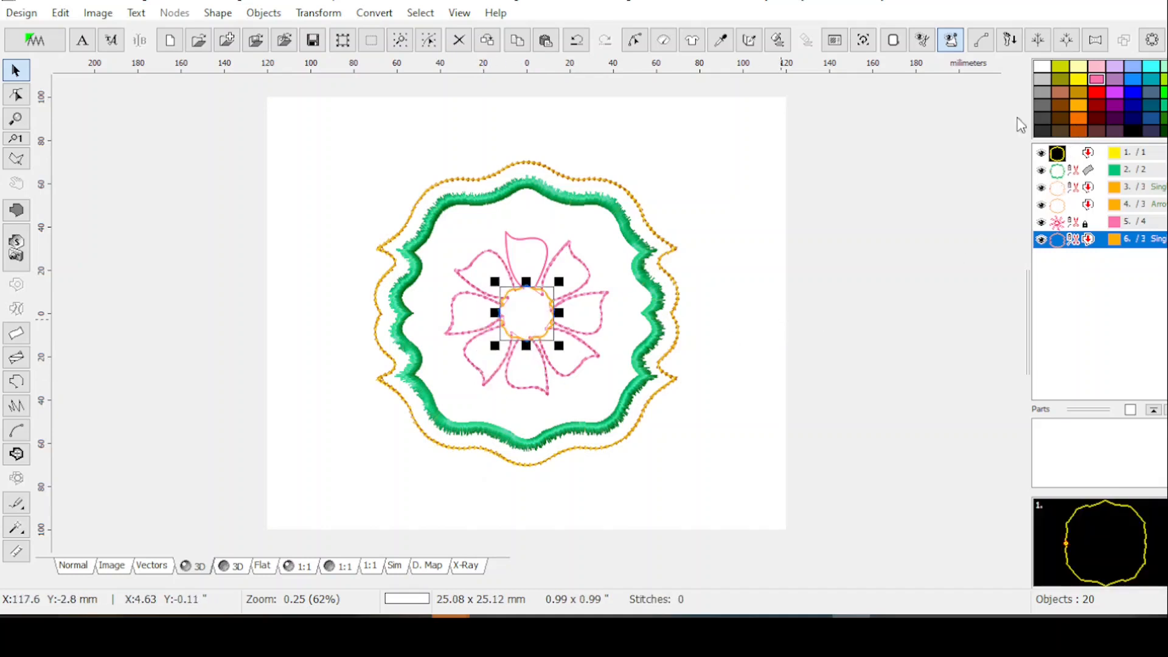
Step: Create a fill from the small center outline and recolor both the outline and the fill in the frame's green
scroll(571, 141, "up", 1)
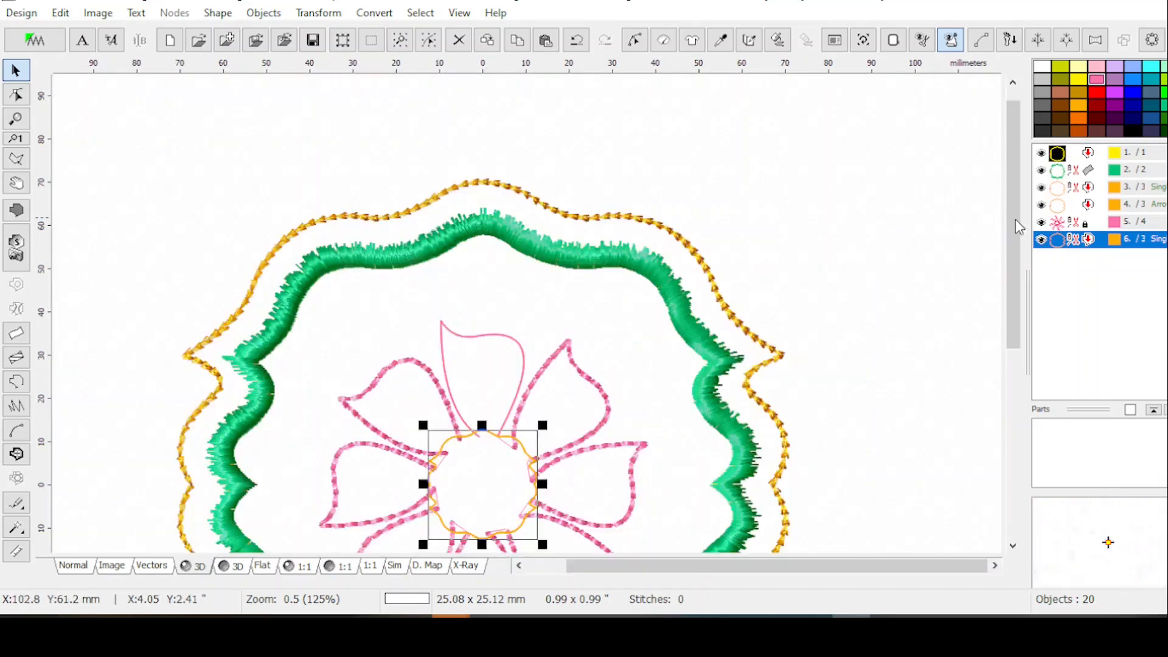
left_click_drag(1017, 241, 1012, 312)
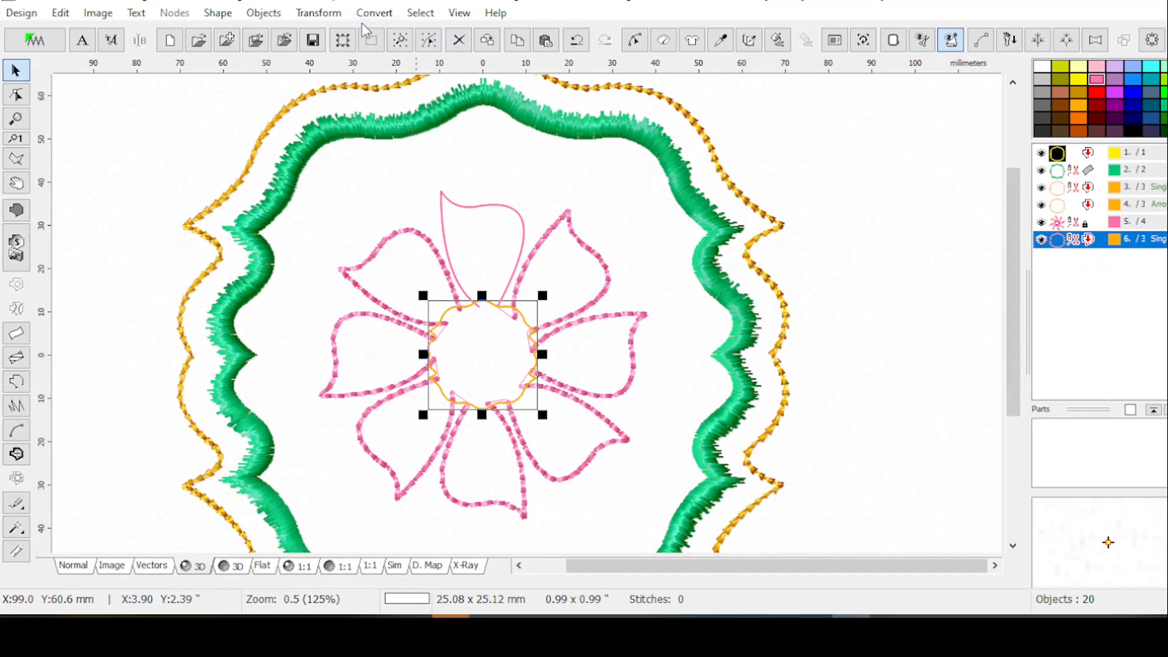
left_click(374, 12)
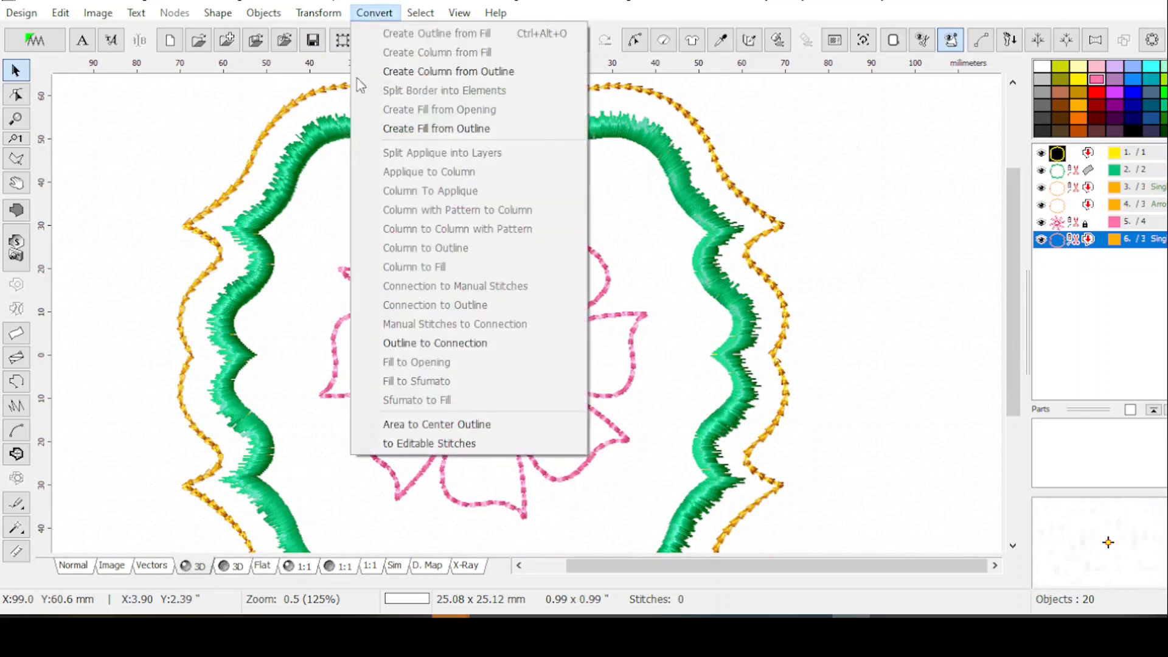
left_click(415, 134)
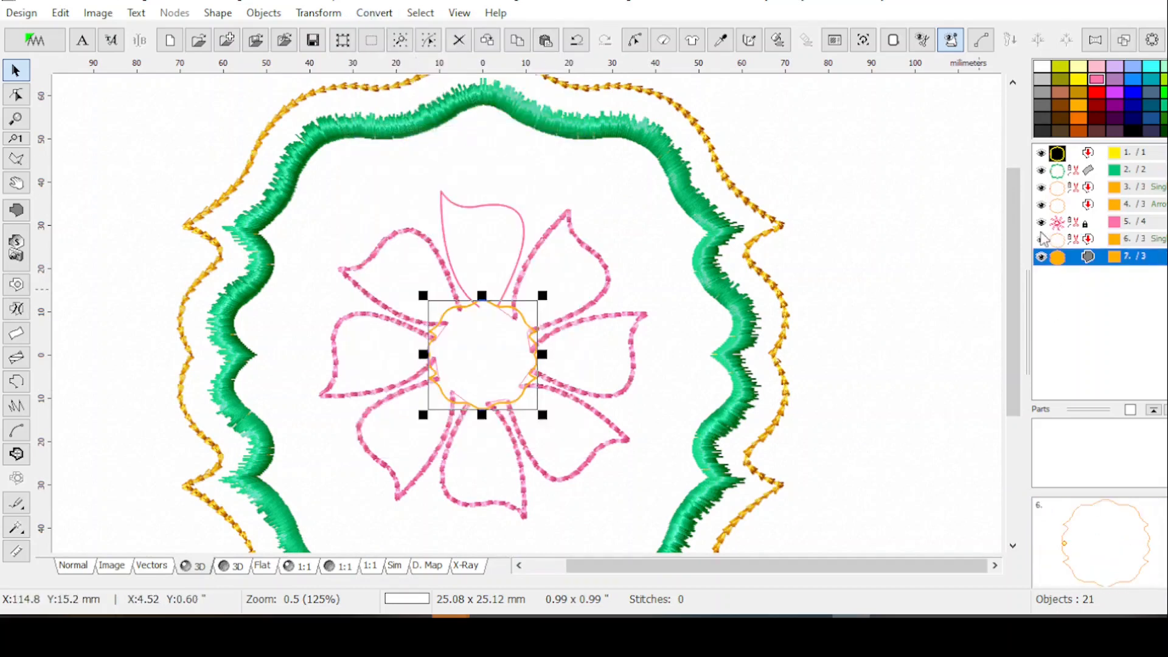
left_click(1098, 240, "ctrl")
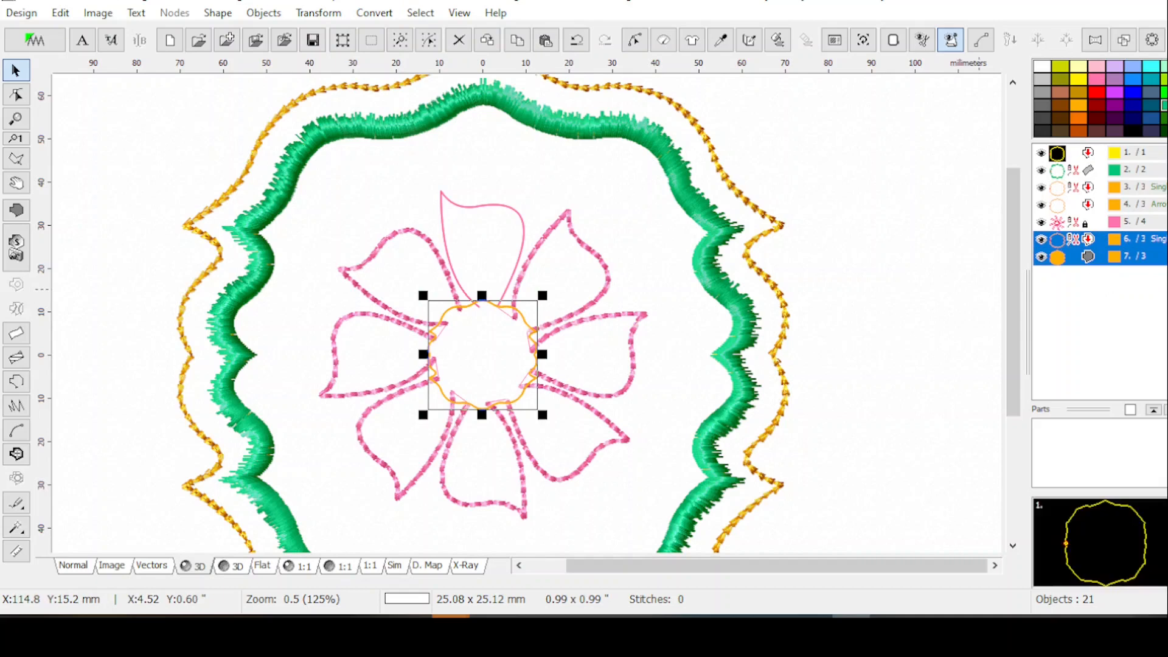
left_click_drag(1165, 105, 1129, 258)
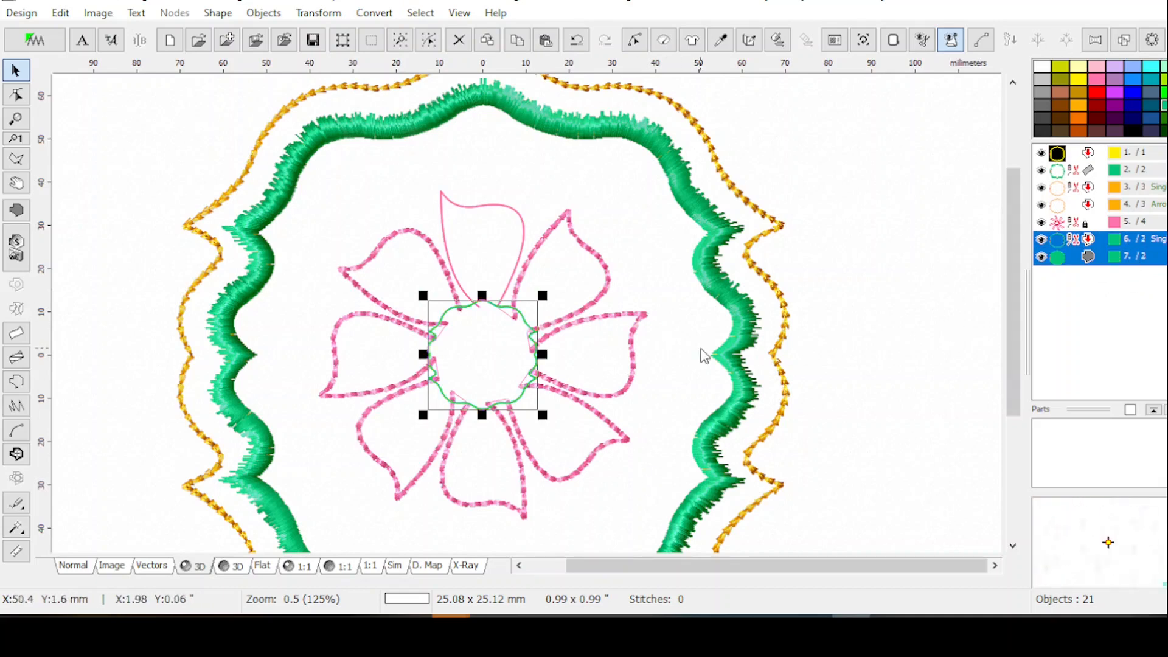
Step: Set the flower center's fill to the Pavement 2 plain fill pattern and generate its stitches
left_click(1084, 259)
left_click(663, 41)
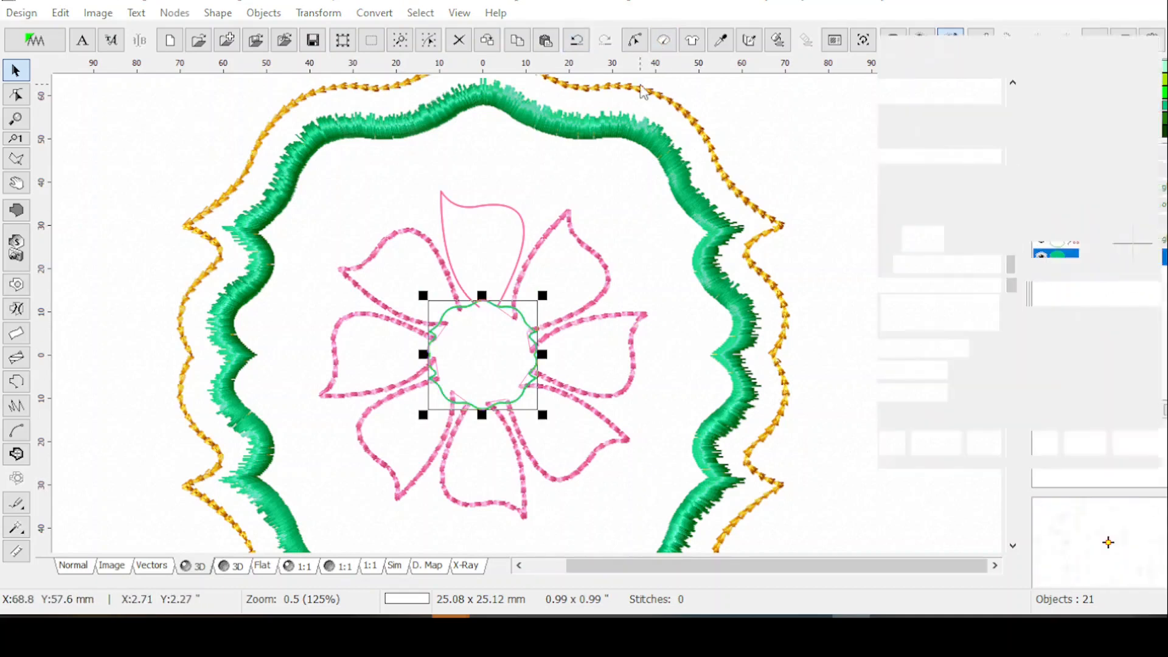
left_click(991, 312)
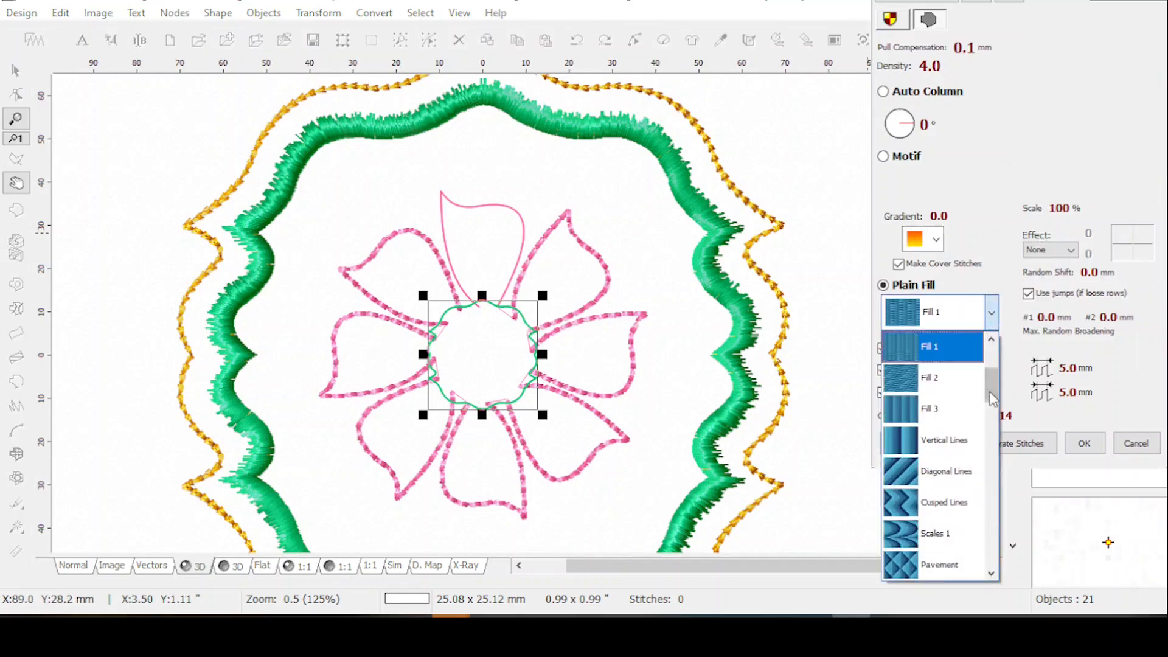
mouse_move(991, 394)
left_mouse_down()
mouse_move(995, 417)
mouse_move(994, 372)
left_mouse_up()
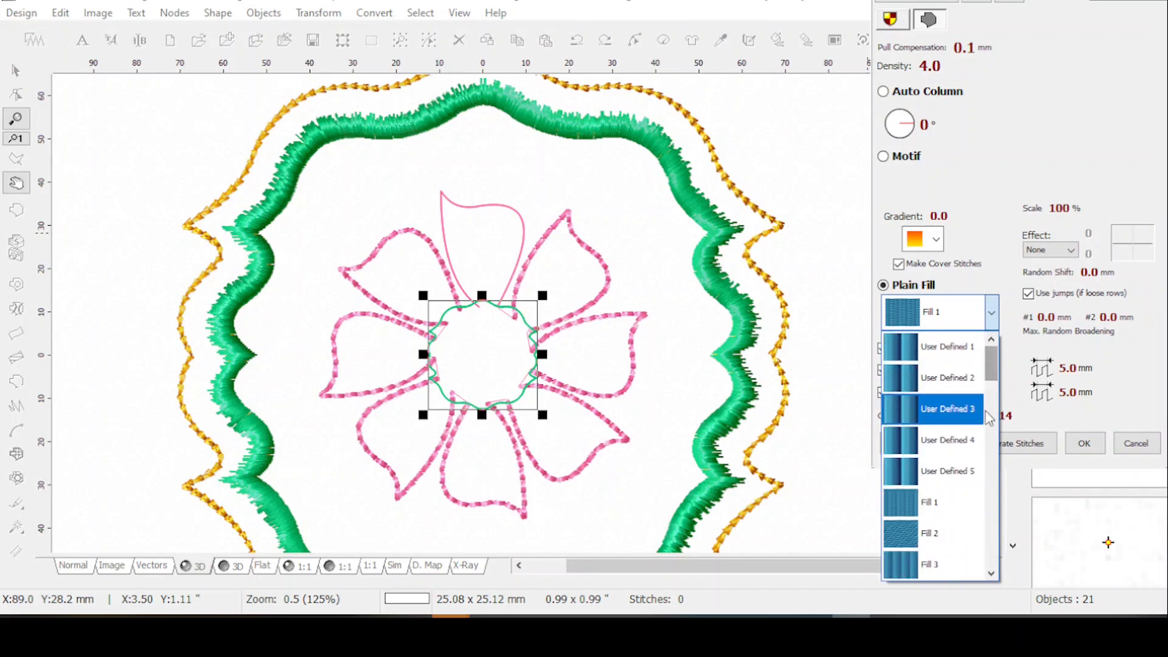
left_click_drag(992, 363, 990, 571)
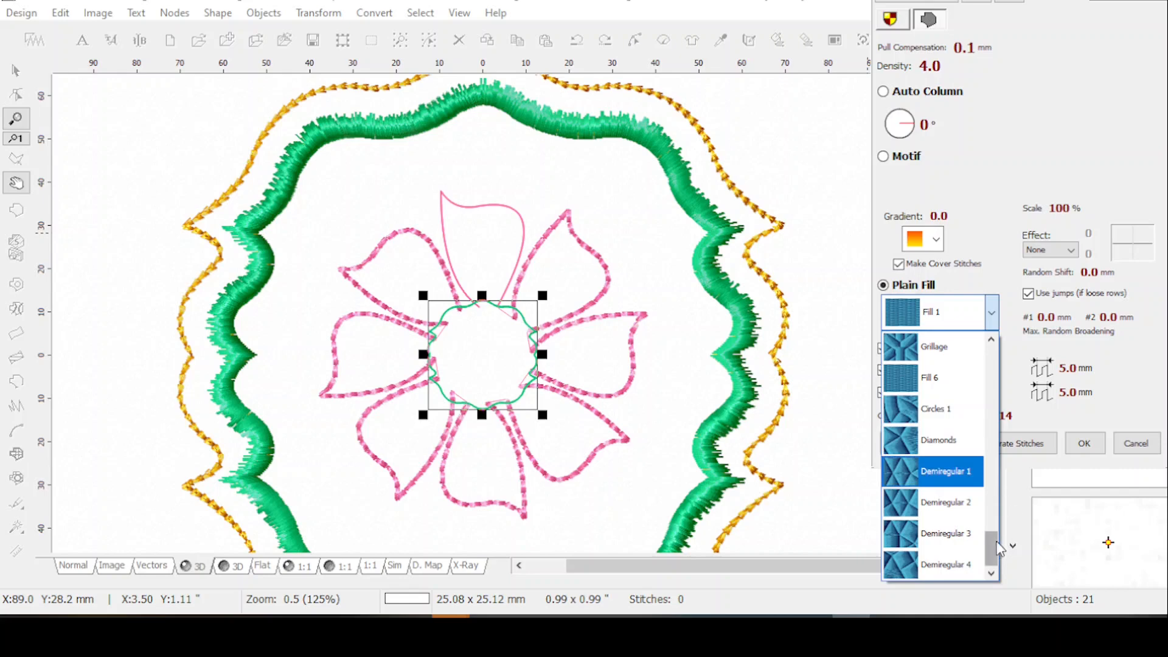
left_click_drag(990, 547, 986, 434)
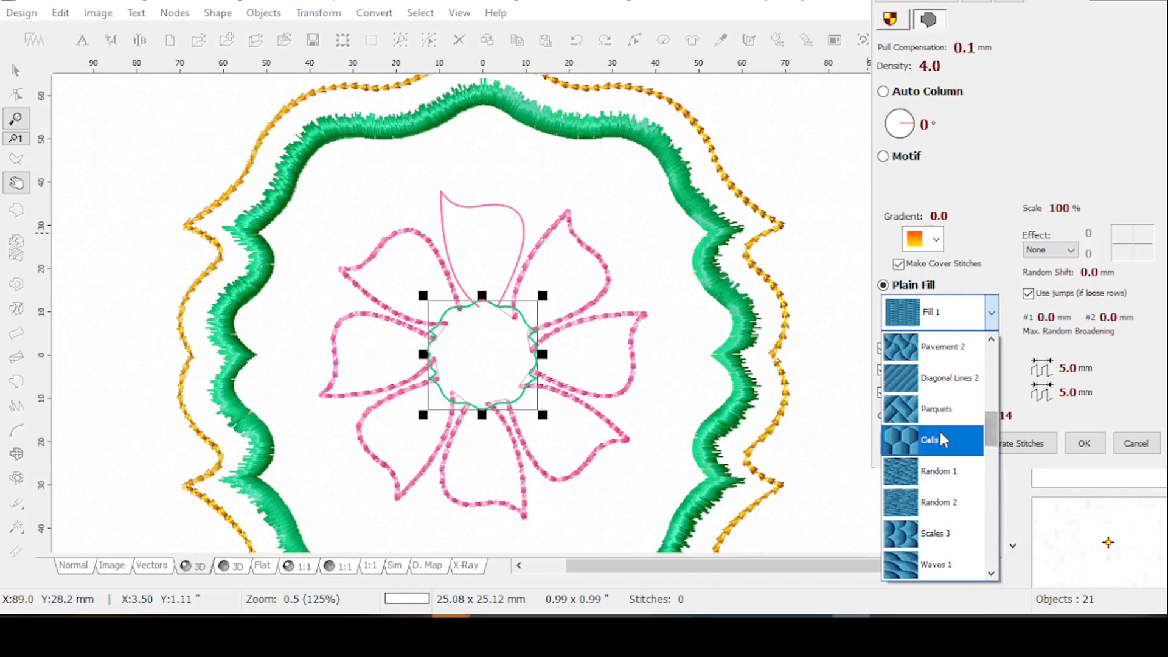
left_click(906, 350)
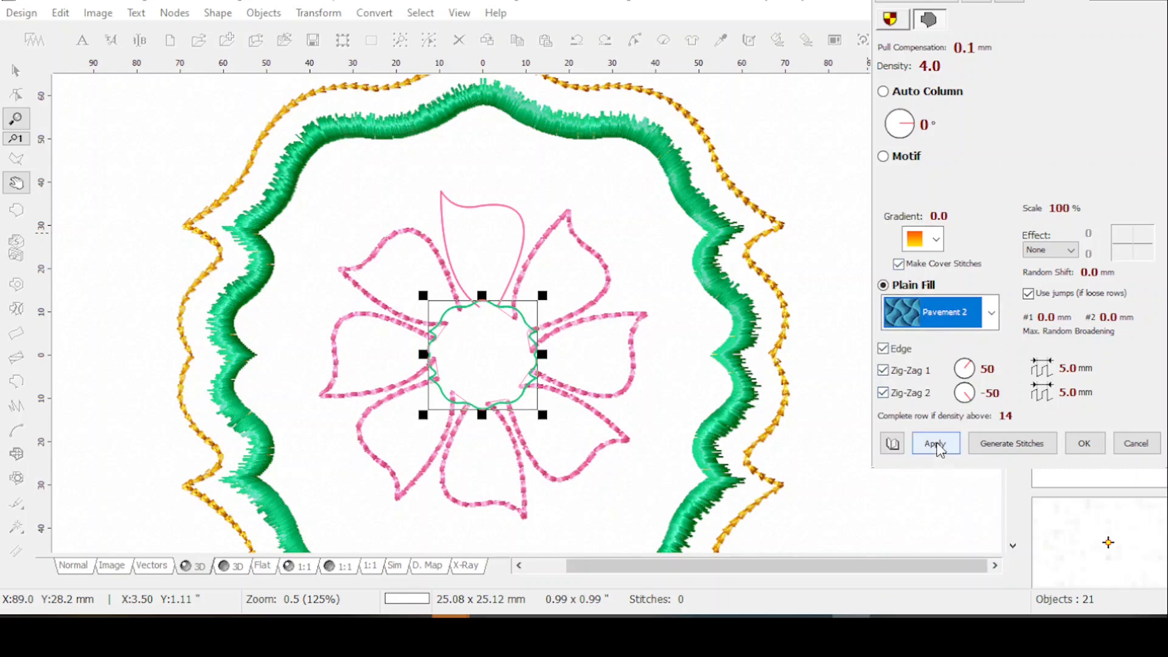
left_click(940, 448)
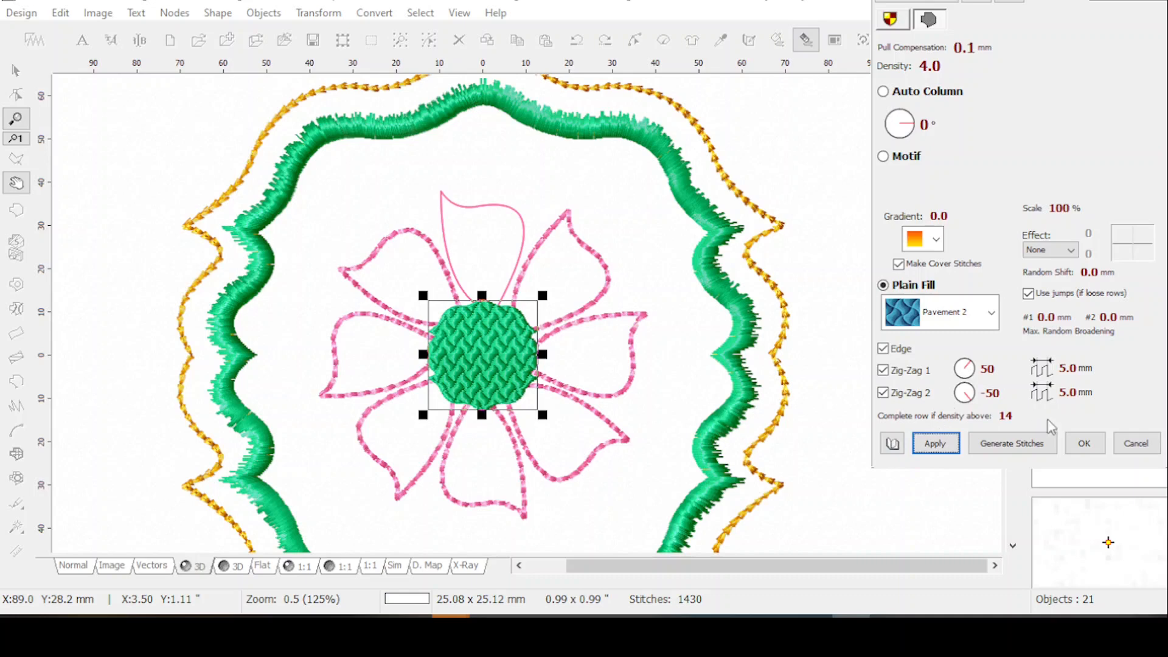
left_click(1083, 443)
Step: Reorder the small center outline to sew after its fill, and regenerate the stitches of the grouped pink flower
left_click(1089, 240)
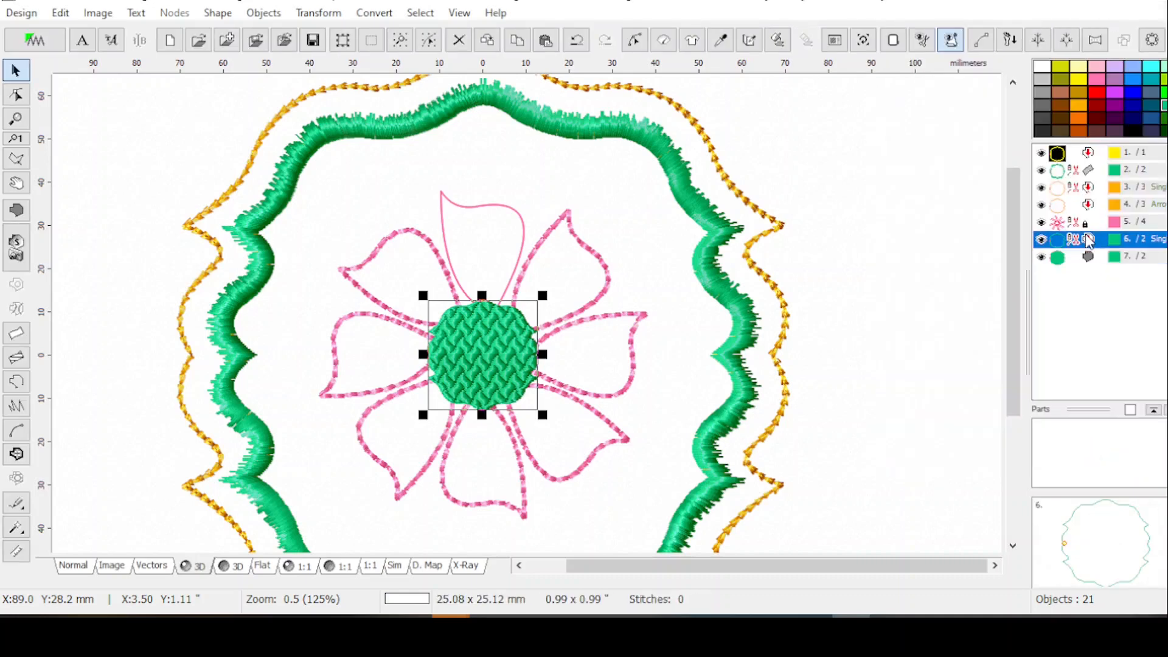
left_click_drag(1088, 241, 1090, 262)
left_click(1078, 294)
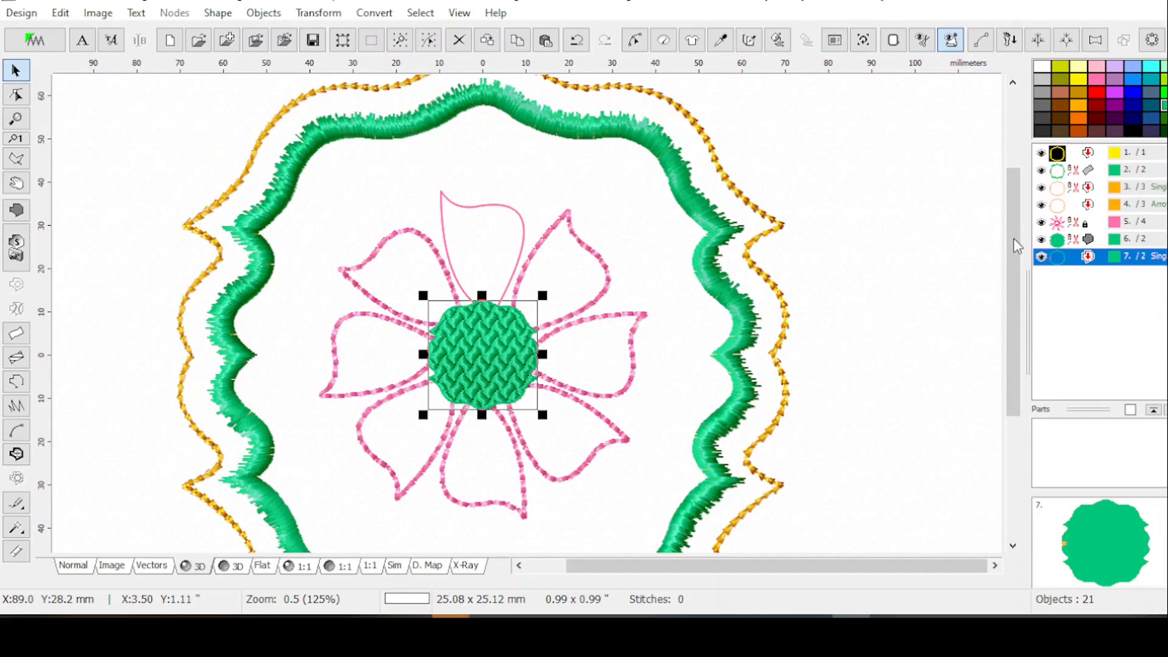
left_click(1086, 224)
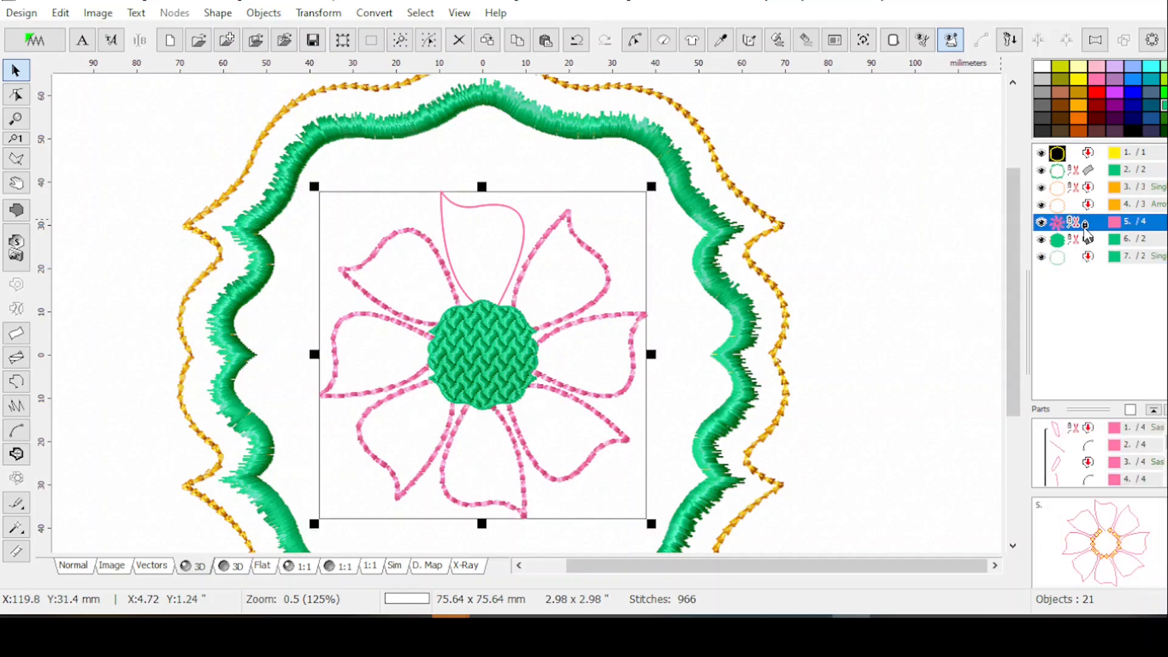
left_click(777, 41)
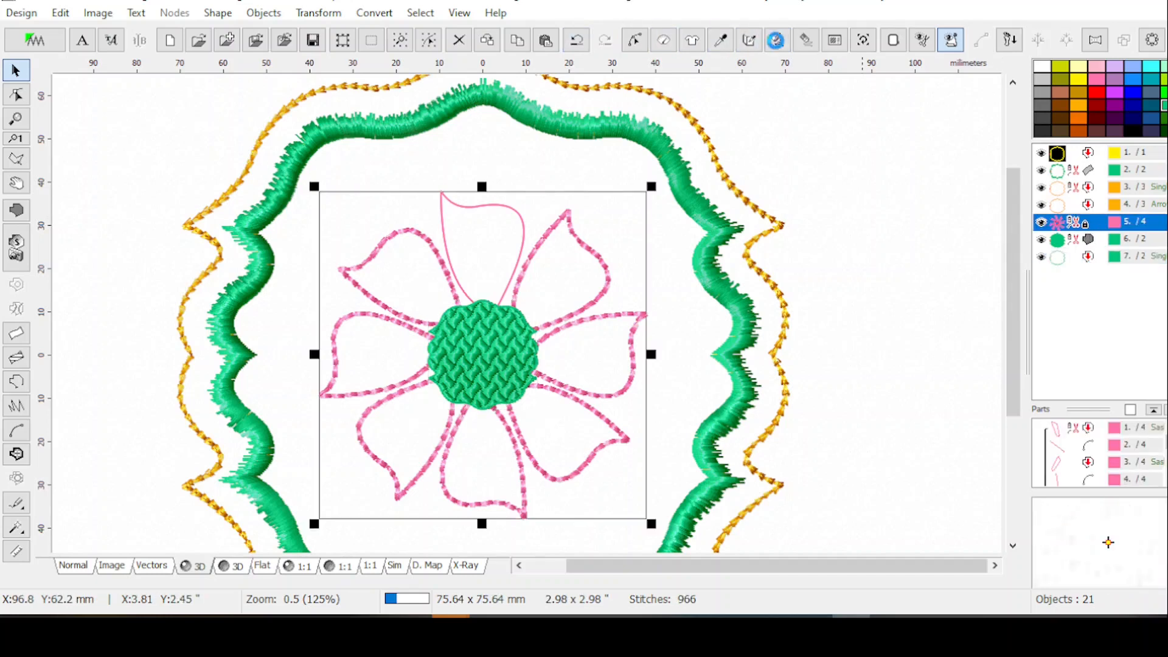
Step: Apply the Sashiko3Med sample to the green outline around the flower center
left_click(1081, 257)
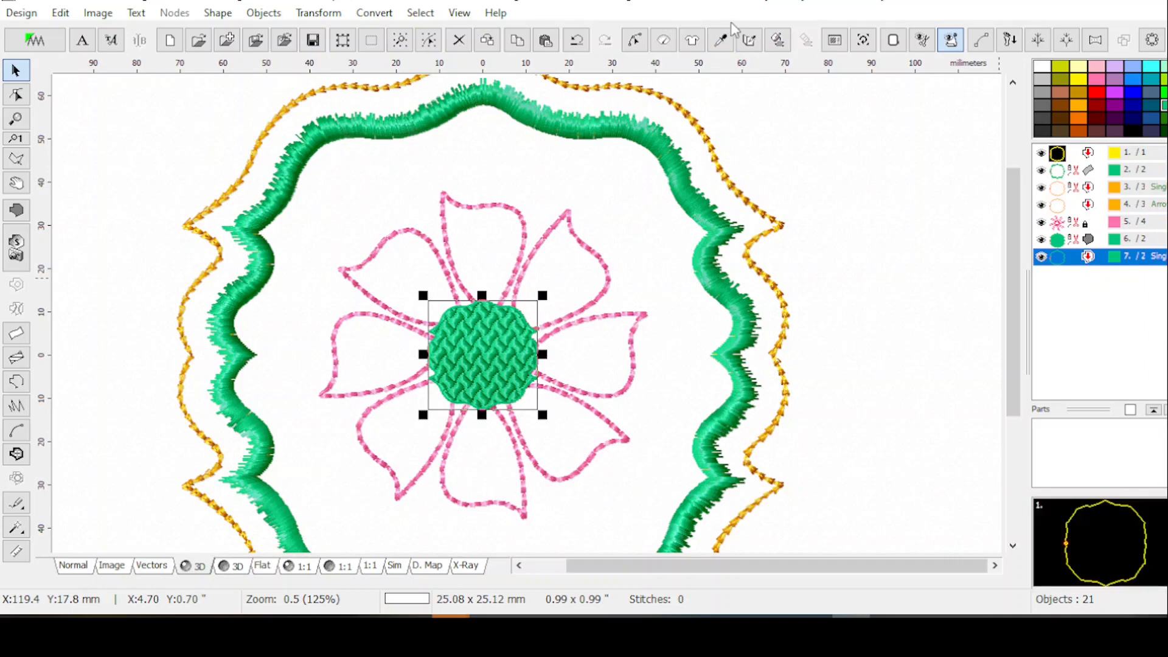
left_click(664, 40)
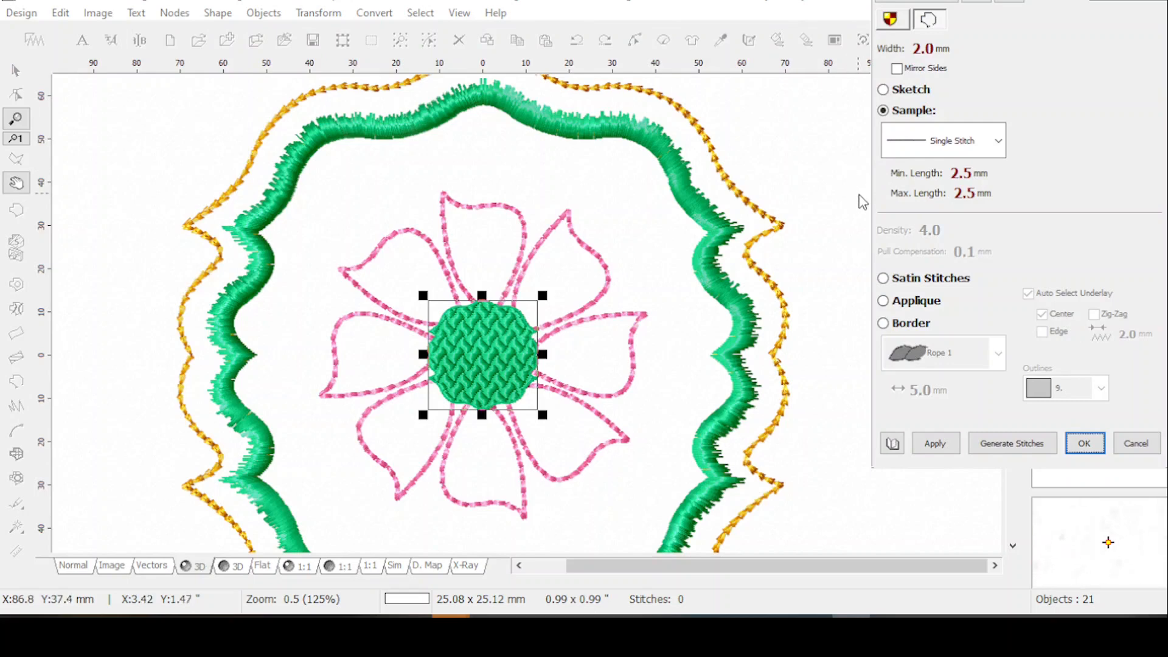
left_click(997, 146)
scroll(998, 176, "up", 2)
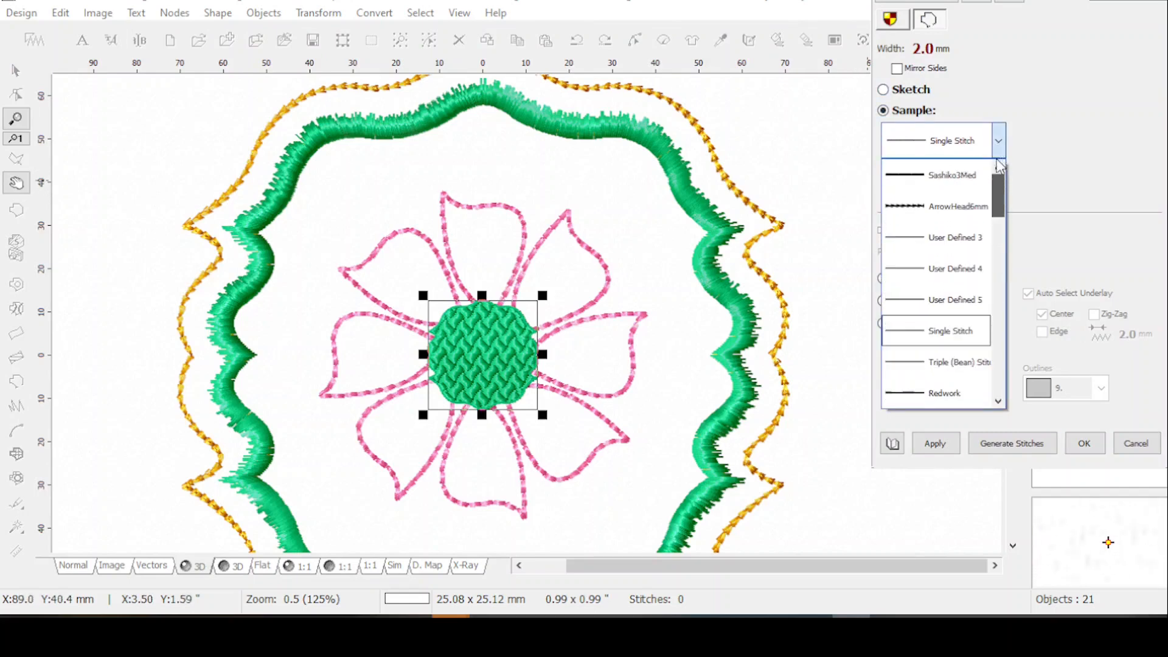
left_click(939, 187)
left_click(917, 449)
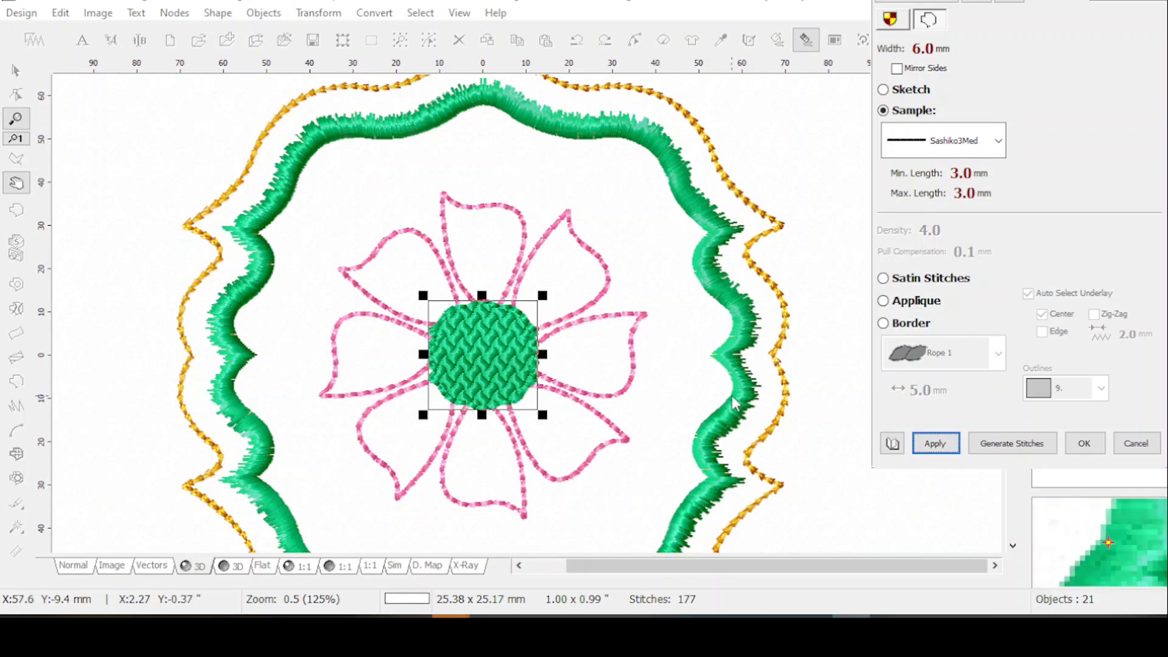
left_click(1094, 450)
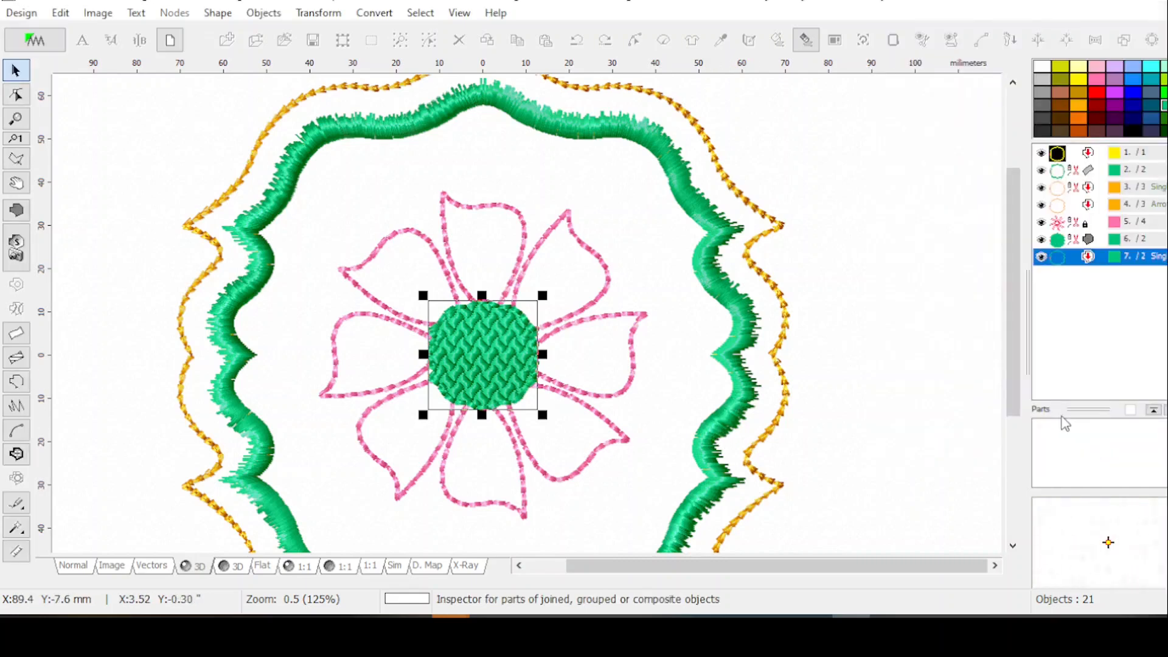
Step: Duplicate the grouped pink flower in place, and hide the original flower, the center fill and the center outline
left_click(1093, 225)
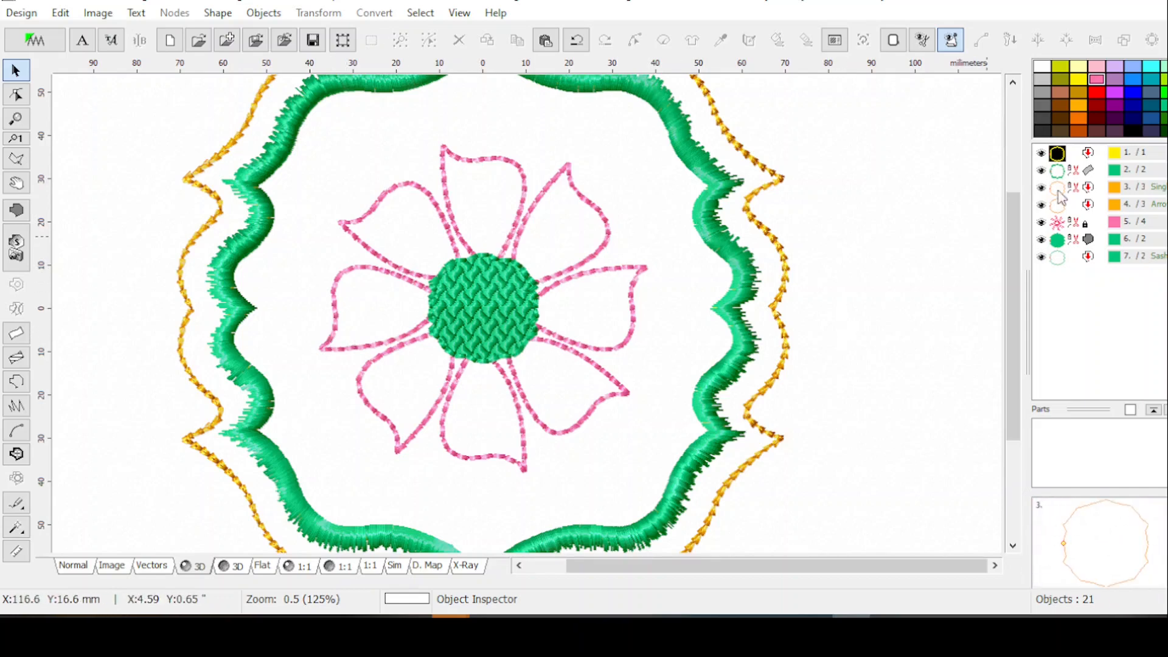
left_click(1067, 225)
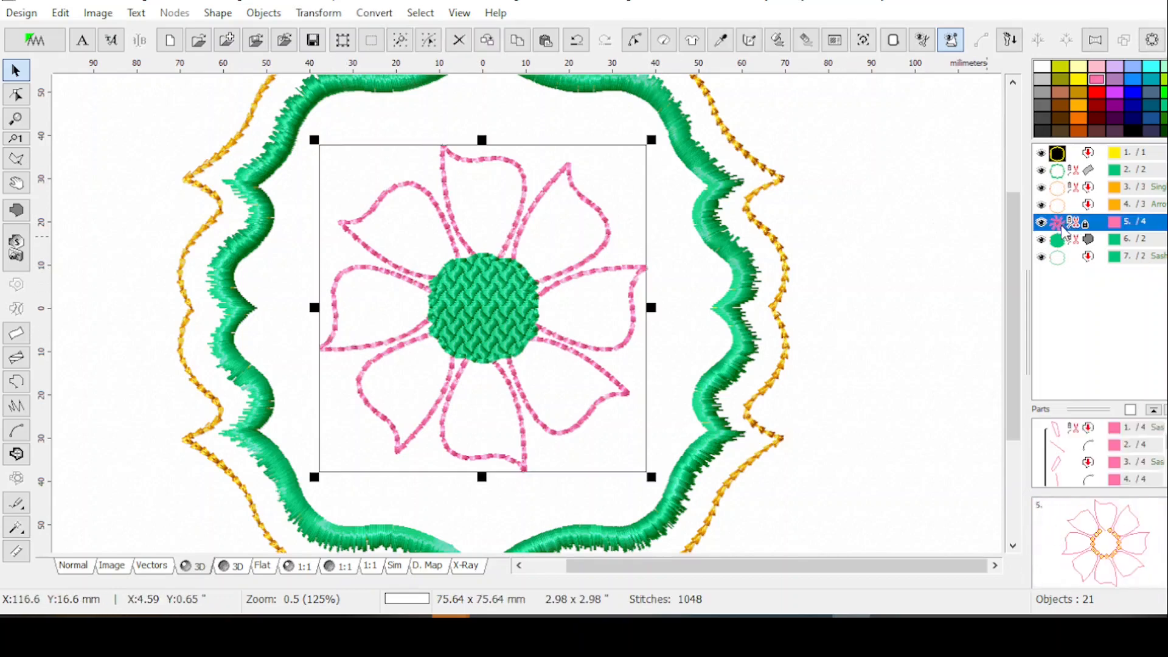
key("ctrl+v")
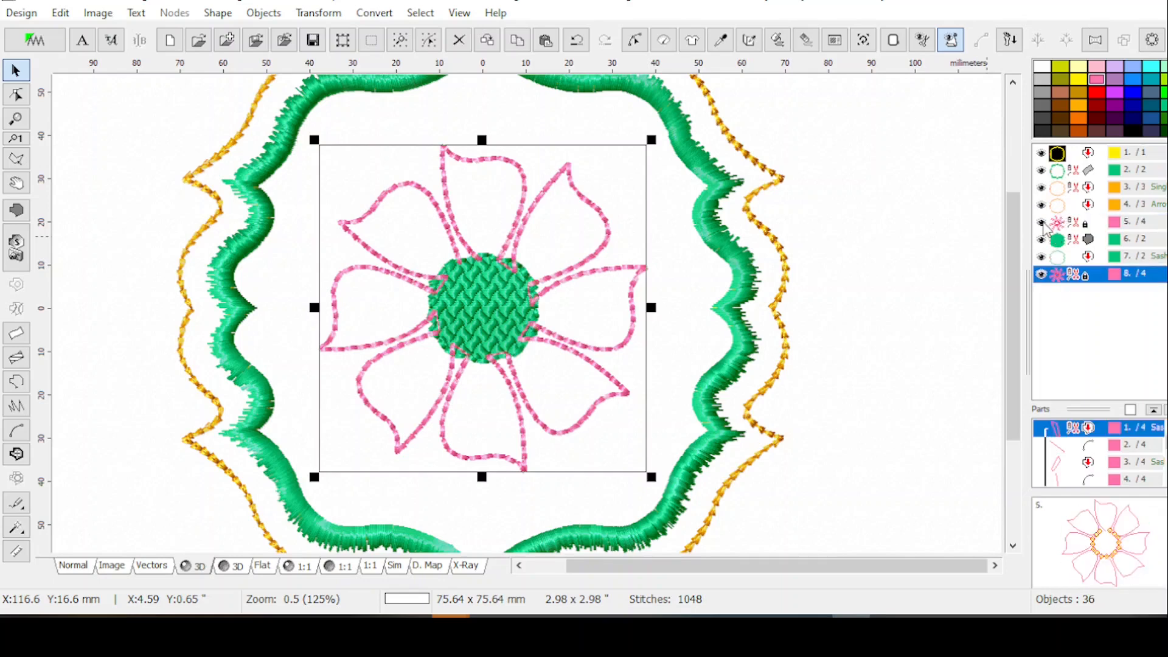
left_click(1040, 222)
left_click(1041, 239)
left_click(1041, 256)
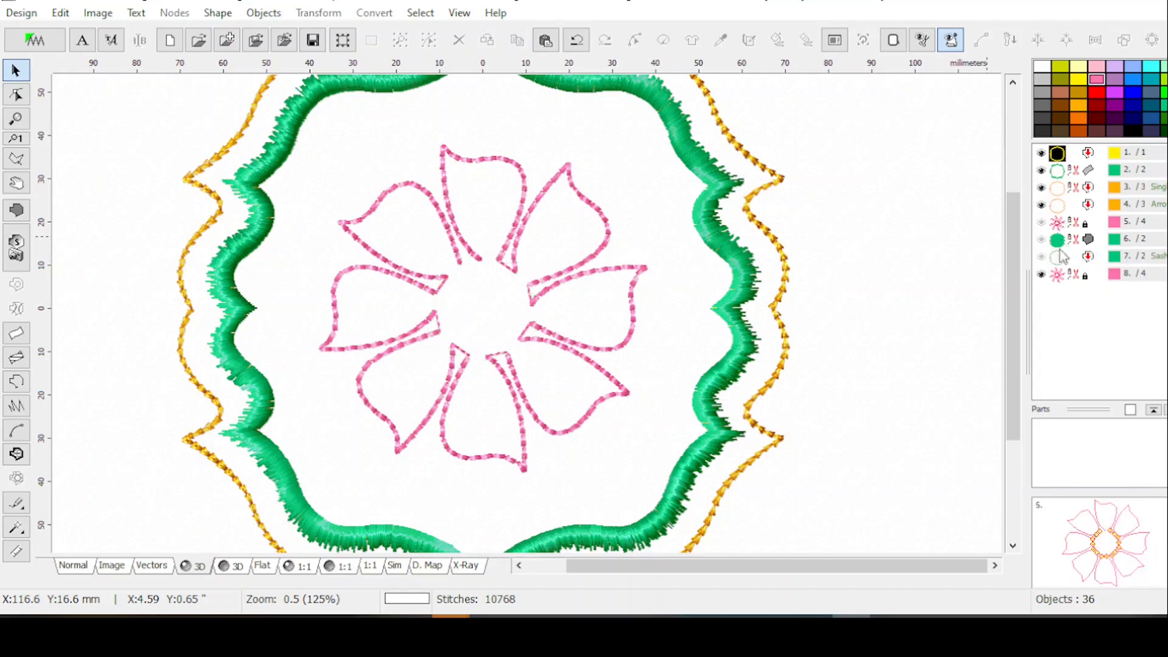
Step: Recolor the visible flower copy teal and ungroup it
left_click(1073, 275)
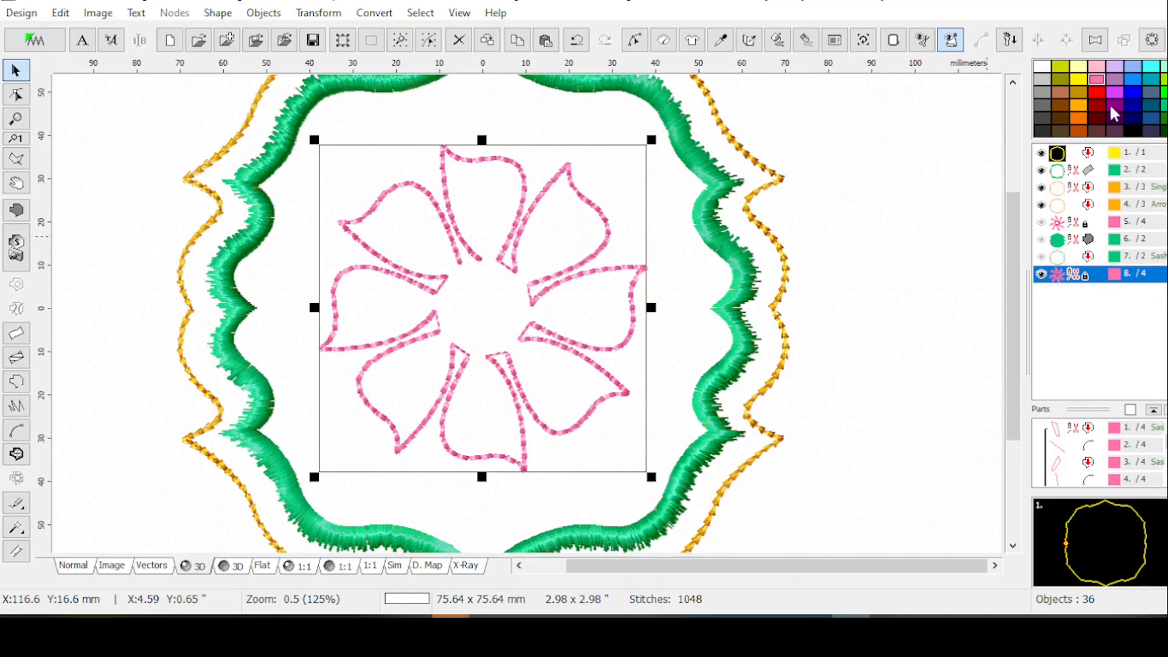
left_click(1150, 81)
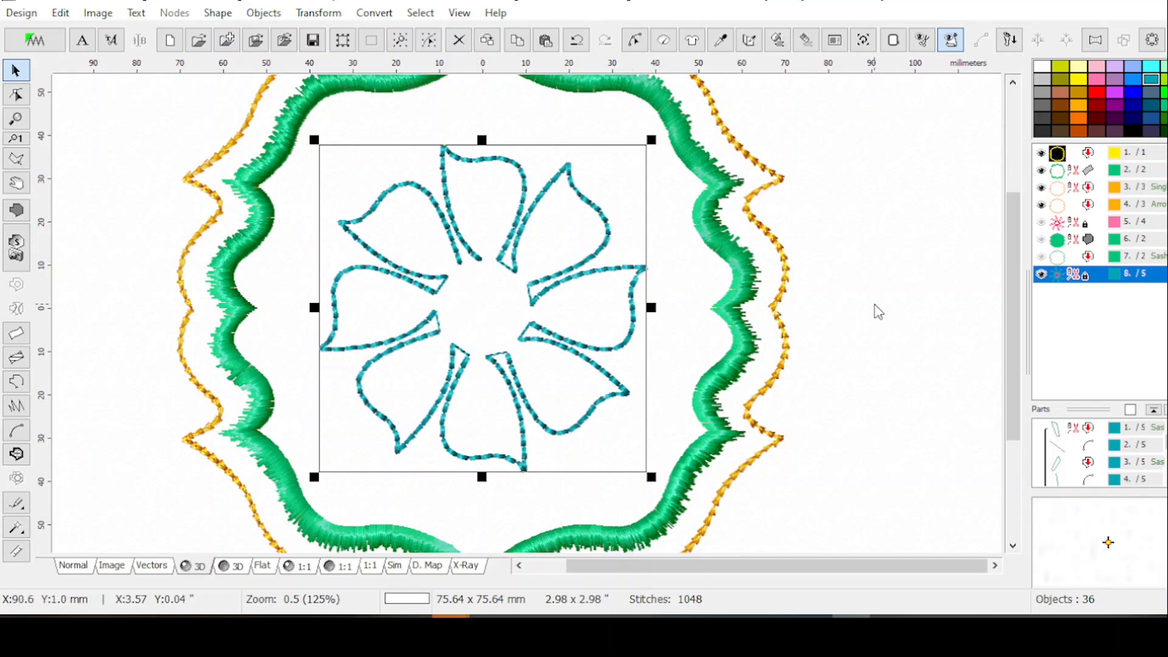
right_click(1080, 274)
left_click(1075, 276)
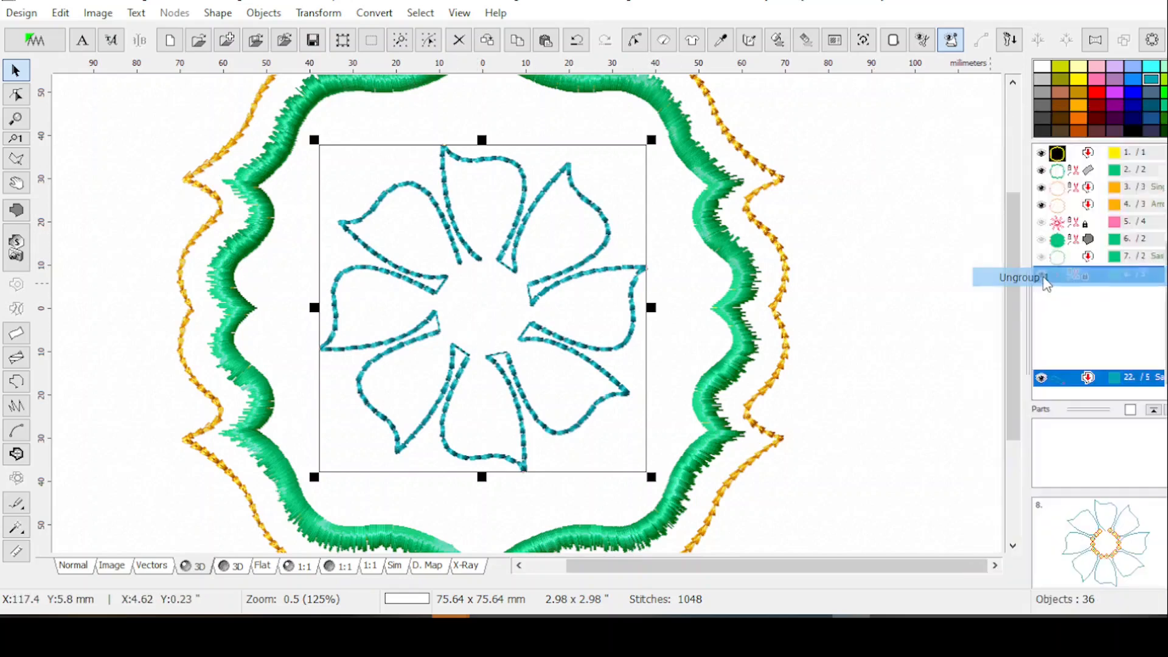
Step: Delete all ungrouped teal parts except the upper petal
scroll(1092, 298, "up", 3)
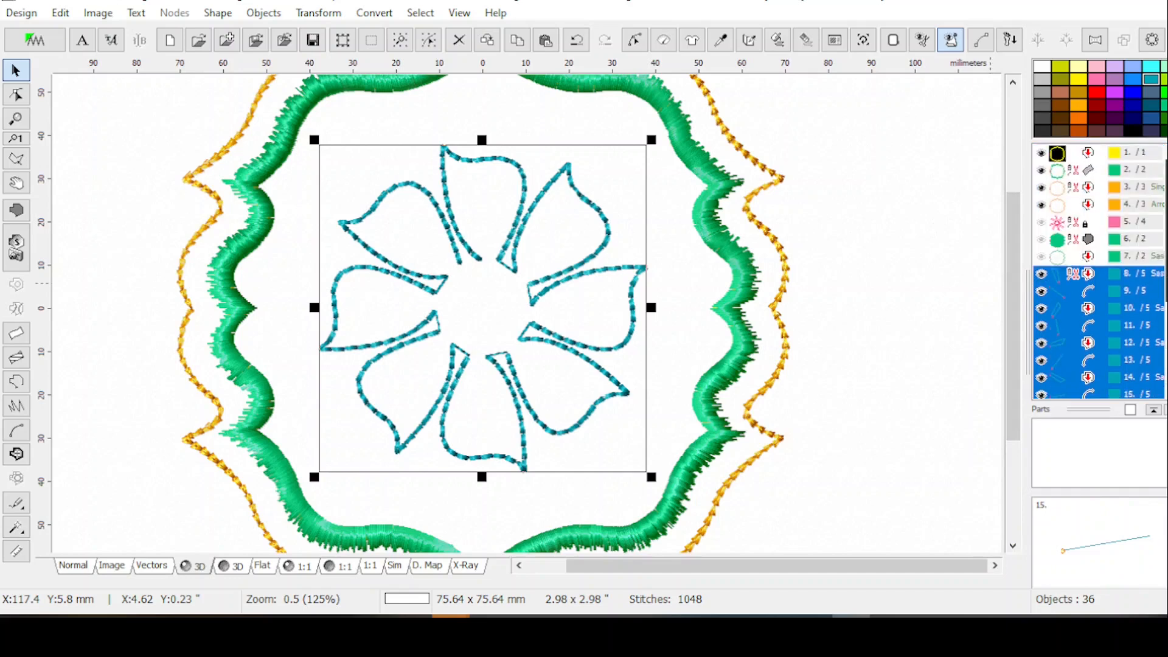
left_click(1086, 276, "ctrl")
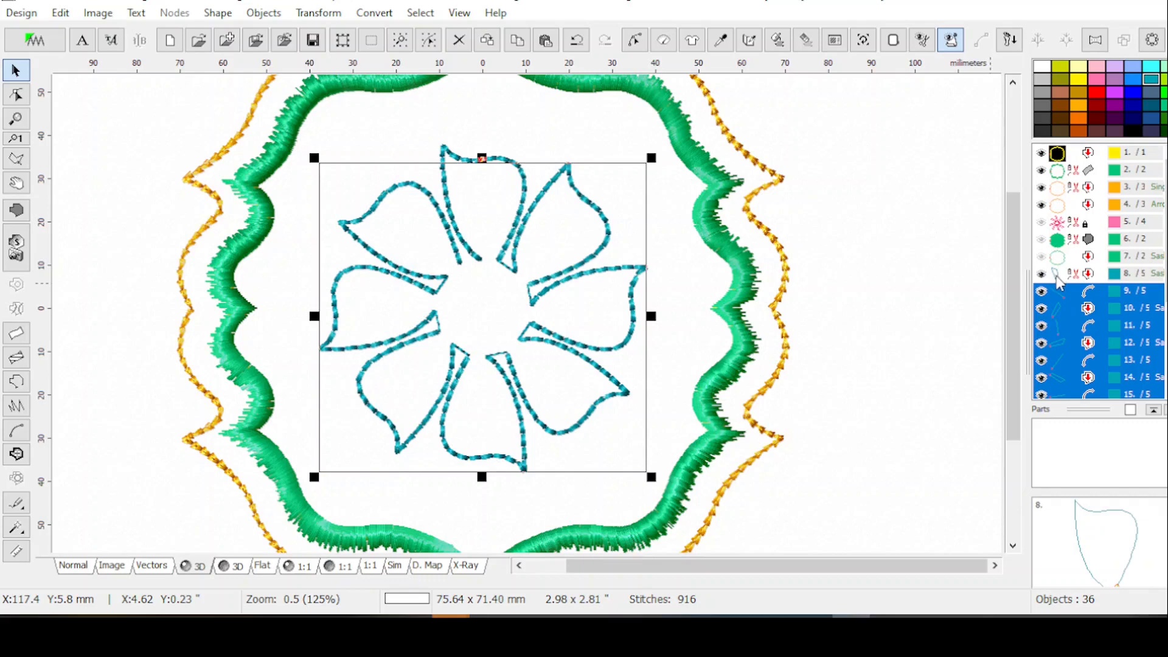
key("Delete")
left_click(1105, 275)
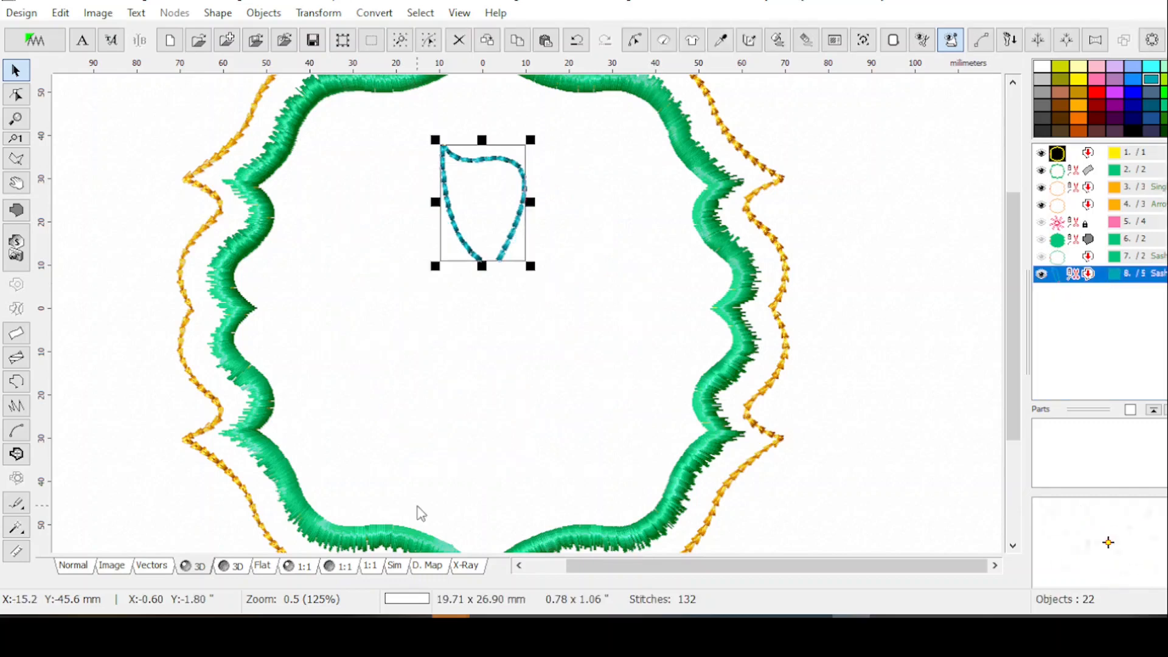
Step: In vector display, move the teal petal about 8 mm down toward the design's center and center it horizontally
left_click(152, 565)
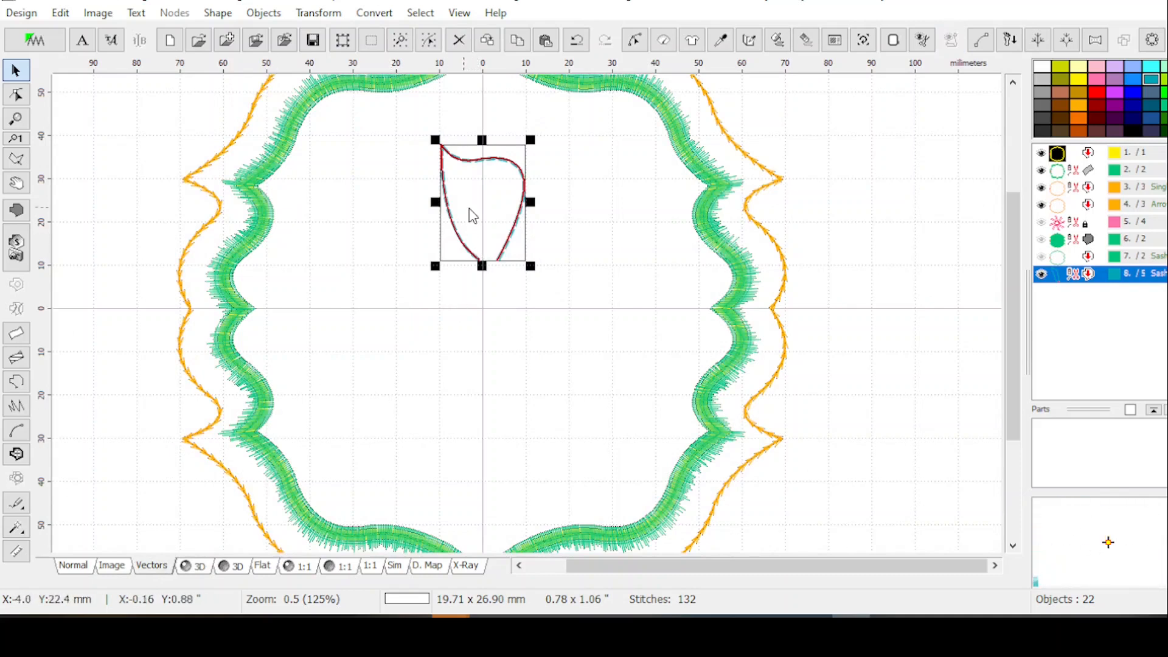
left_click_drag(485, 202, 483, 232)
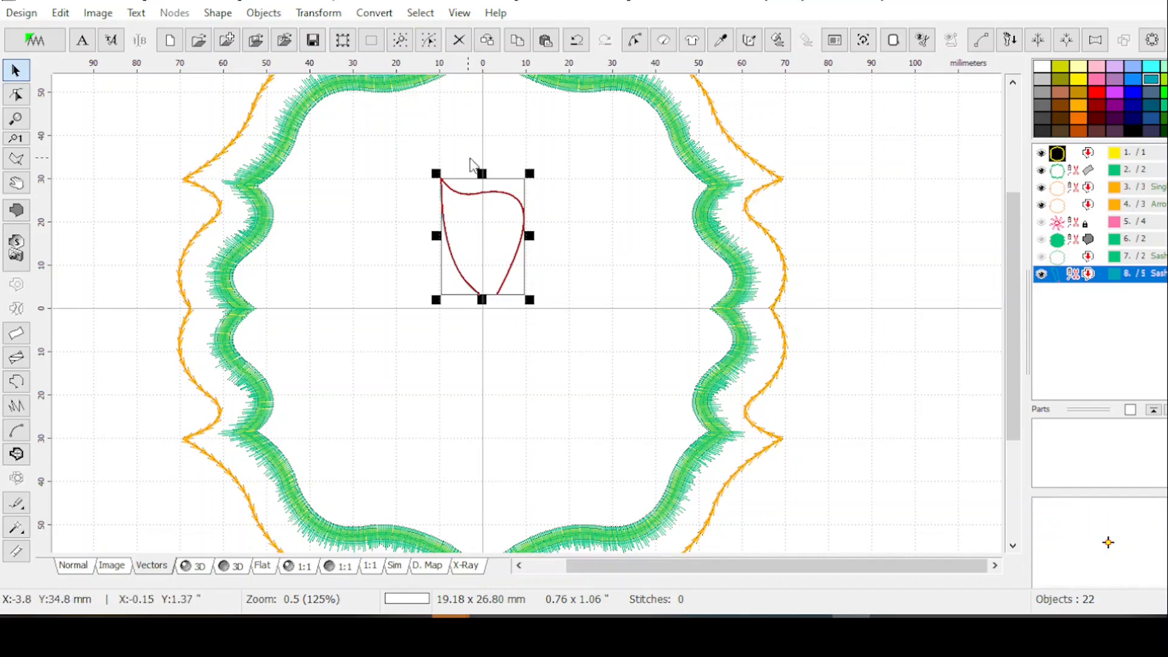
left_click(318, 13)
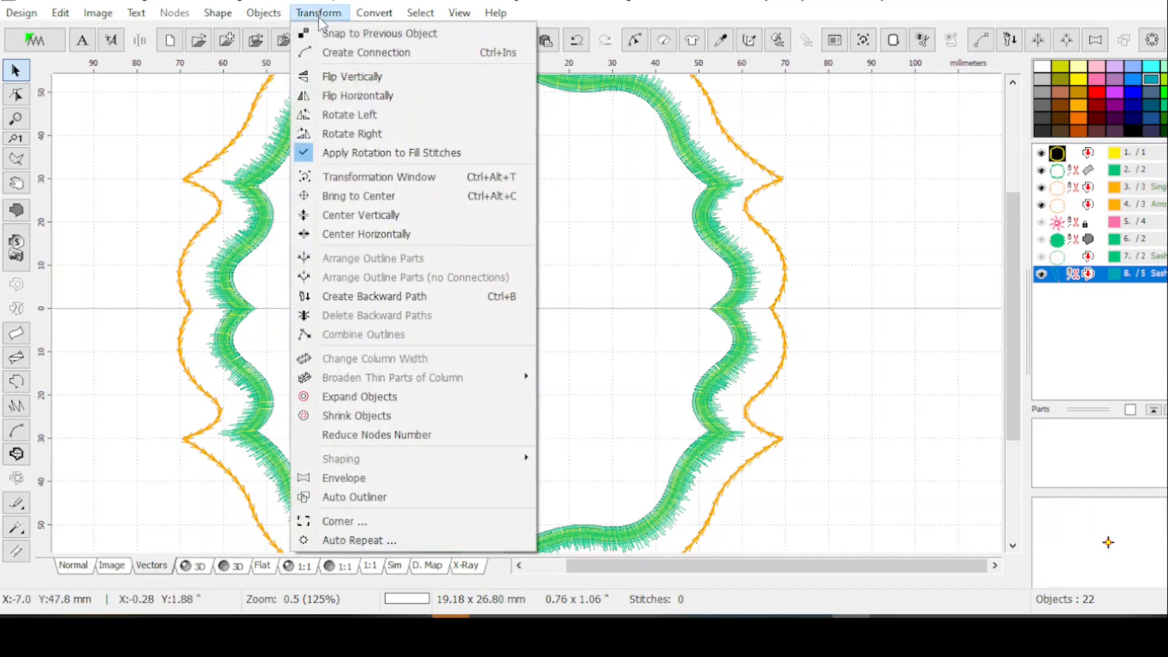
left_click(348, 238)
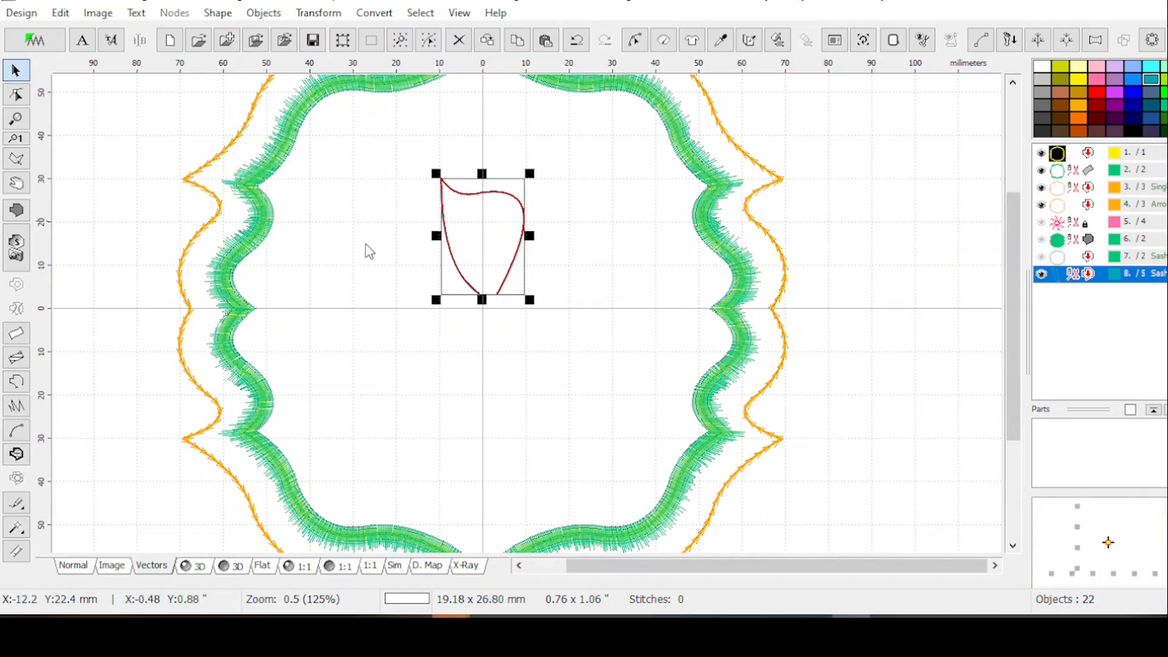
left_click(329, 18)
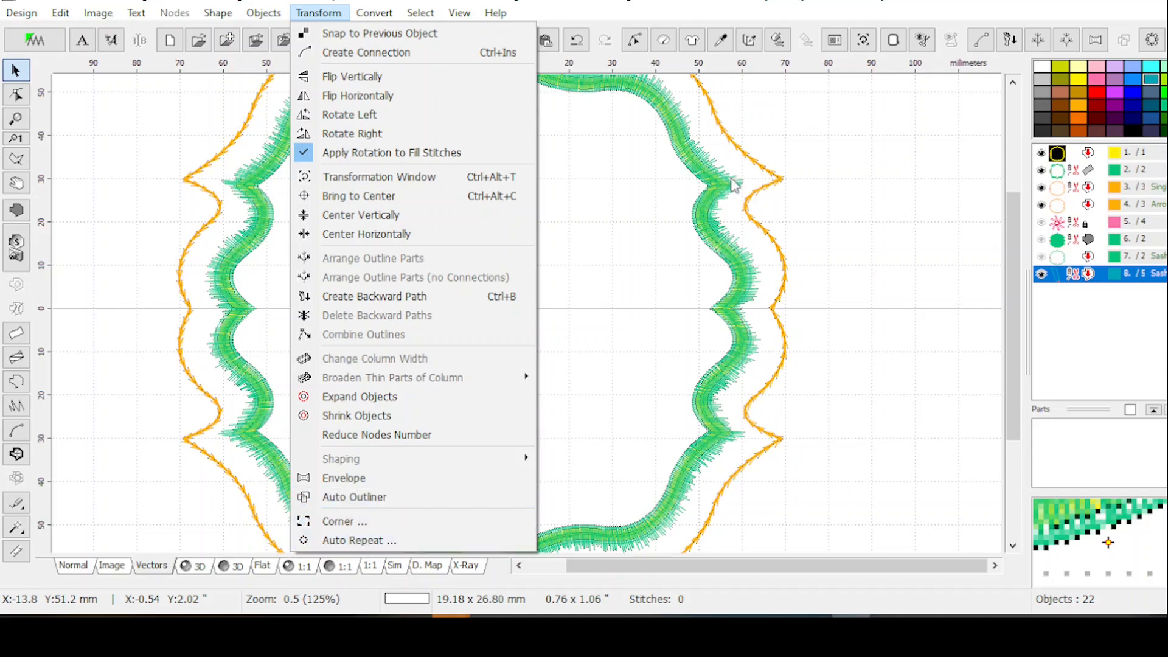
left_click(705, 12)
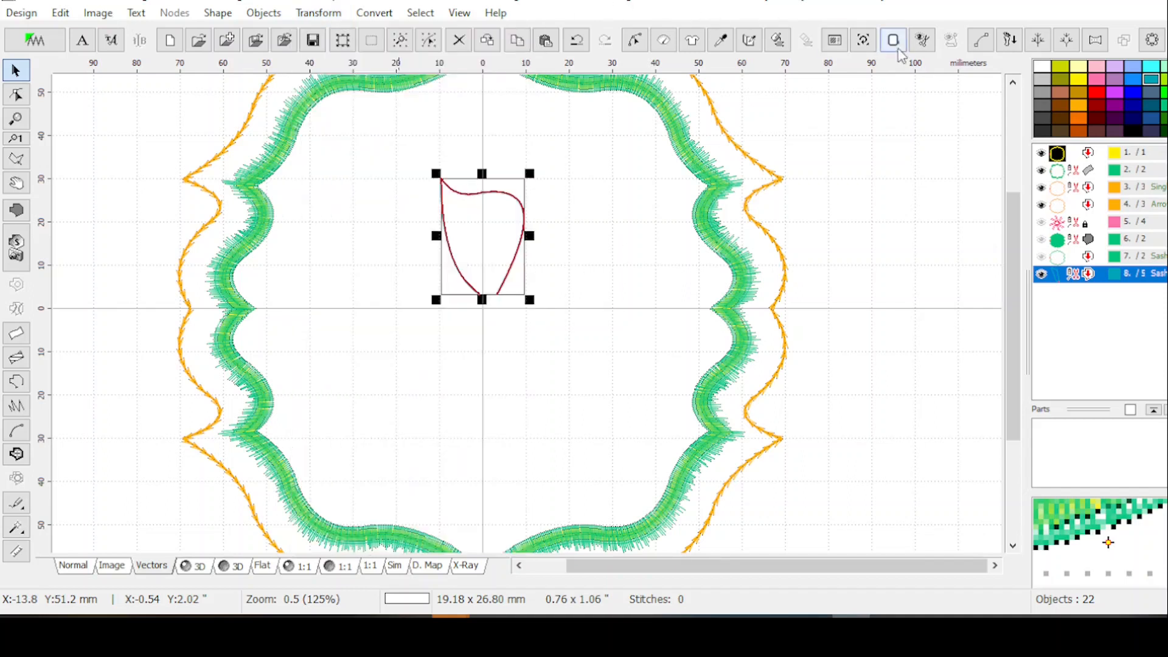
left_click(864, 40)
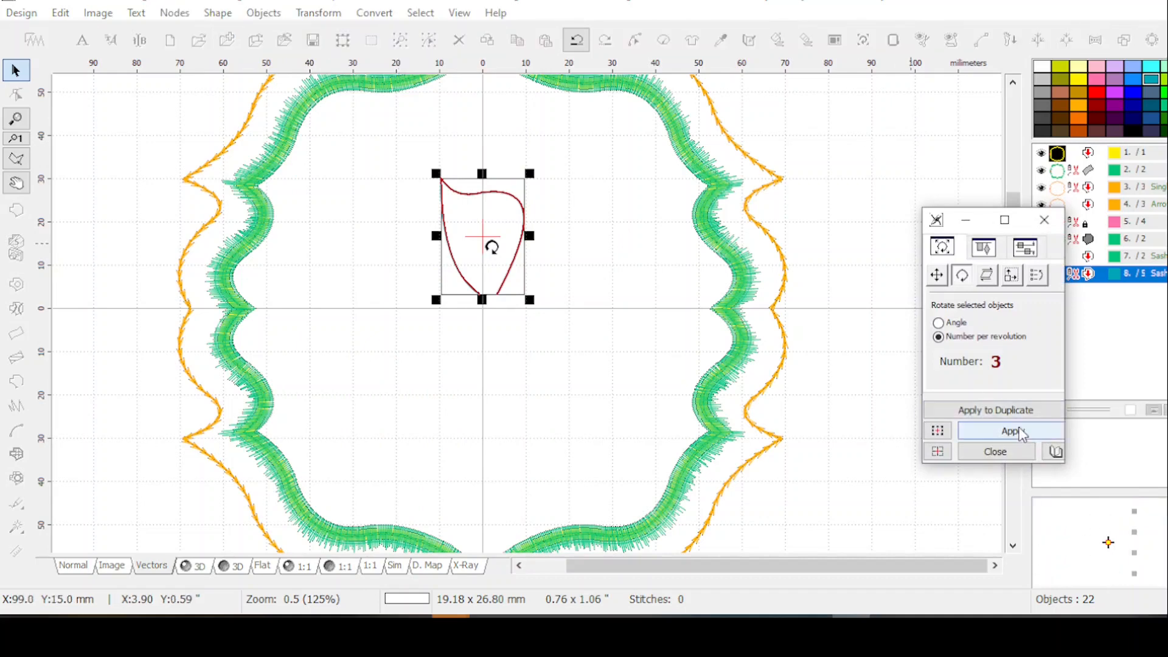
left_click(996, 451)
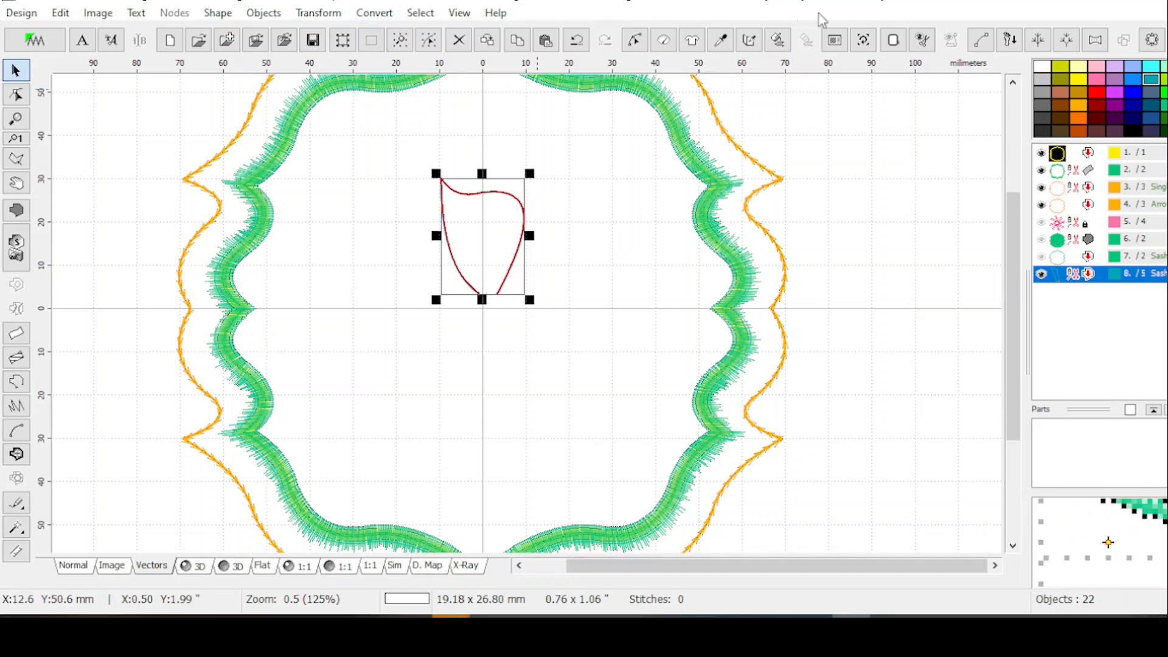
left_click(863, 40)
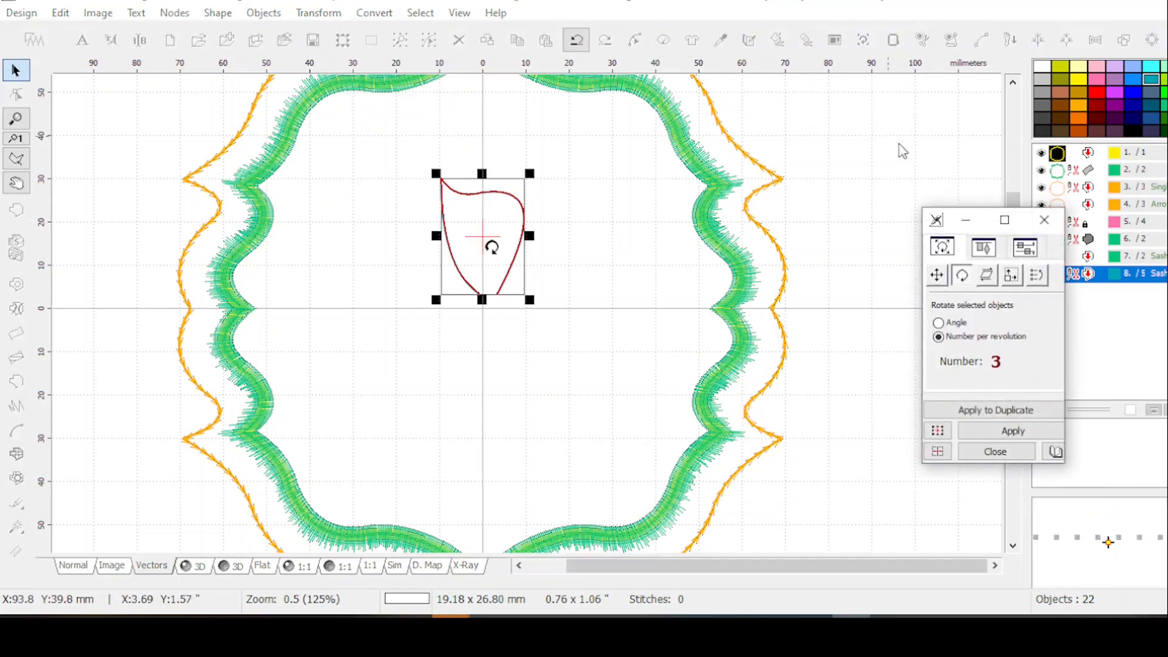
left_click(996, 451)
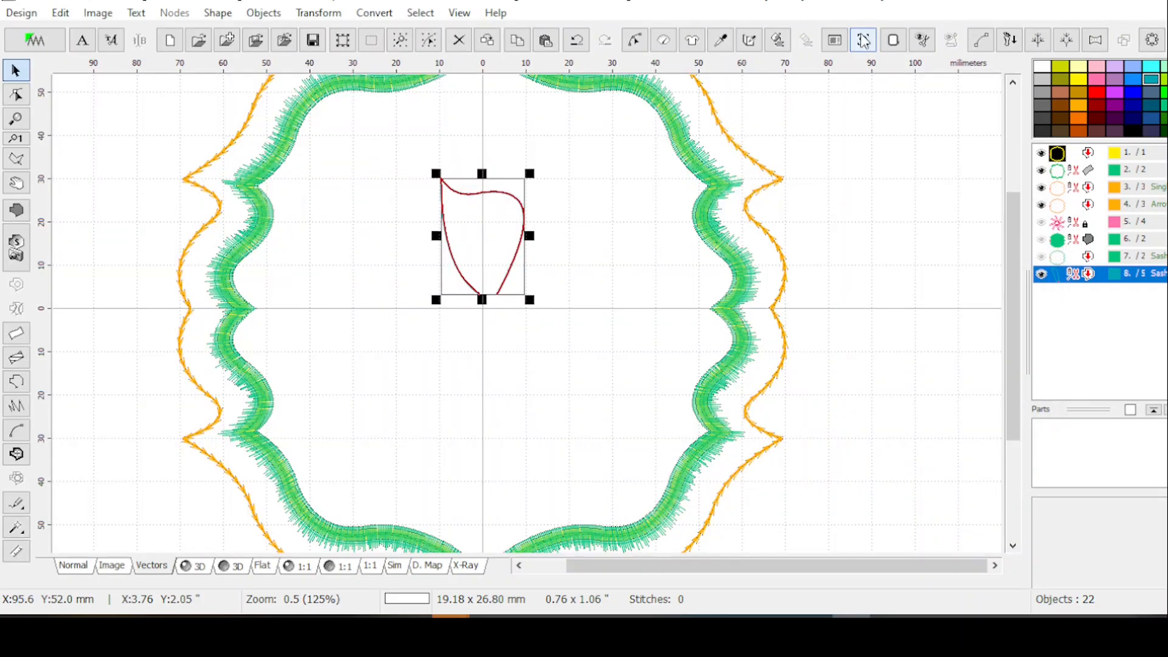
Step: Try a rotated duplicate of the petal about the design's center at 8 per revolution, and delete that duplicate
left_click(318, 12)
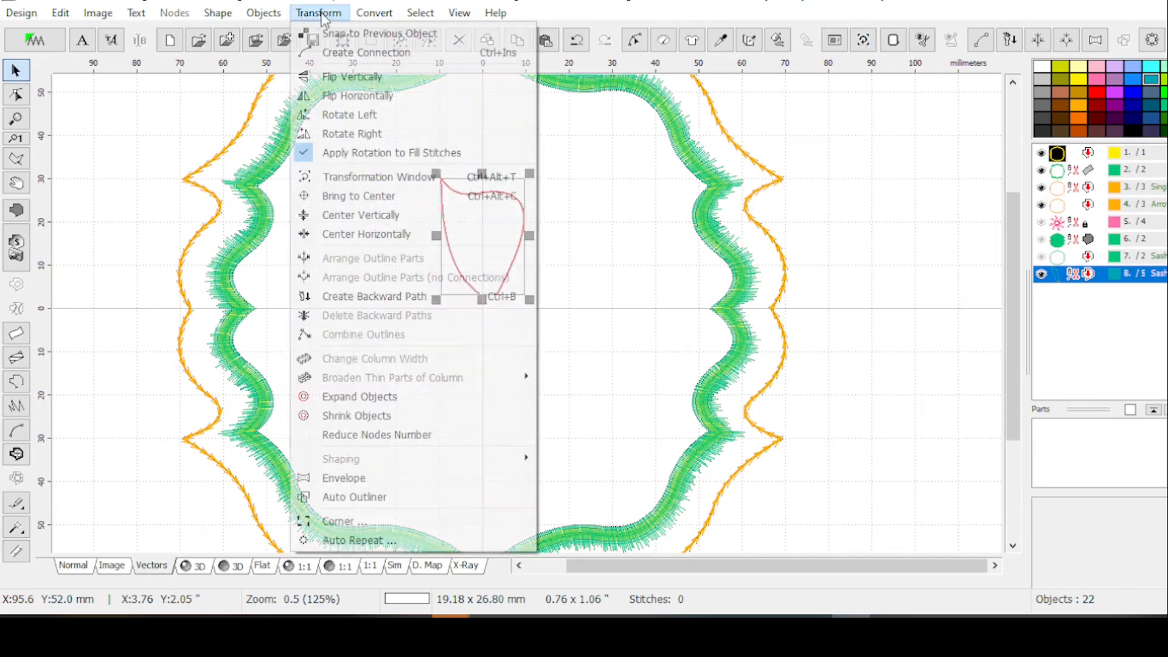
left_click(378, 177)
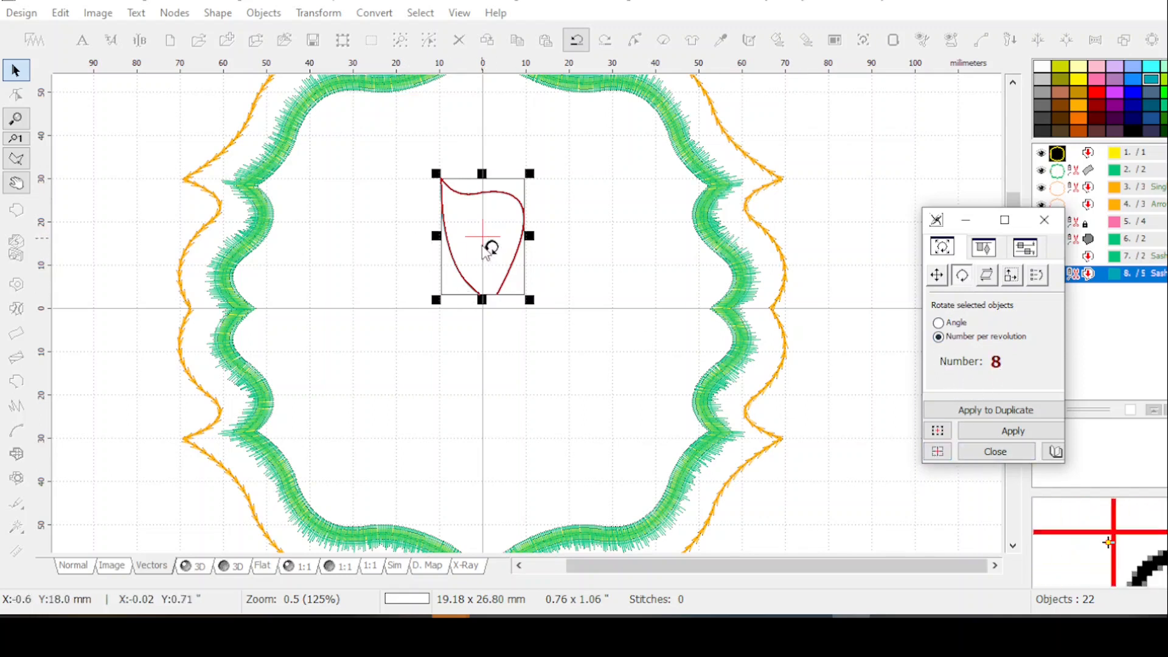
left_click(937, 452)
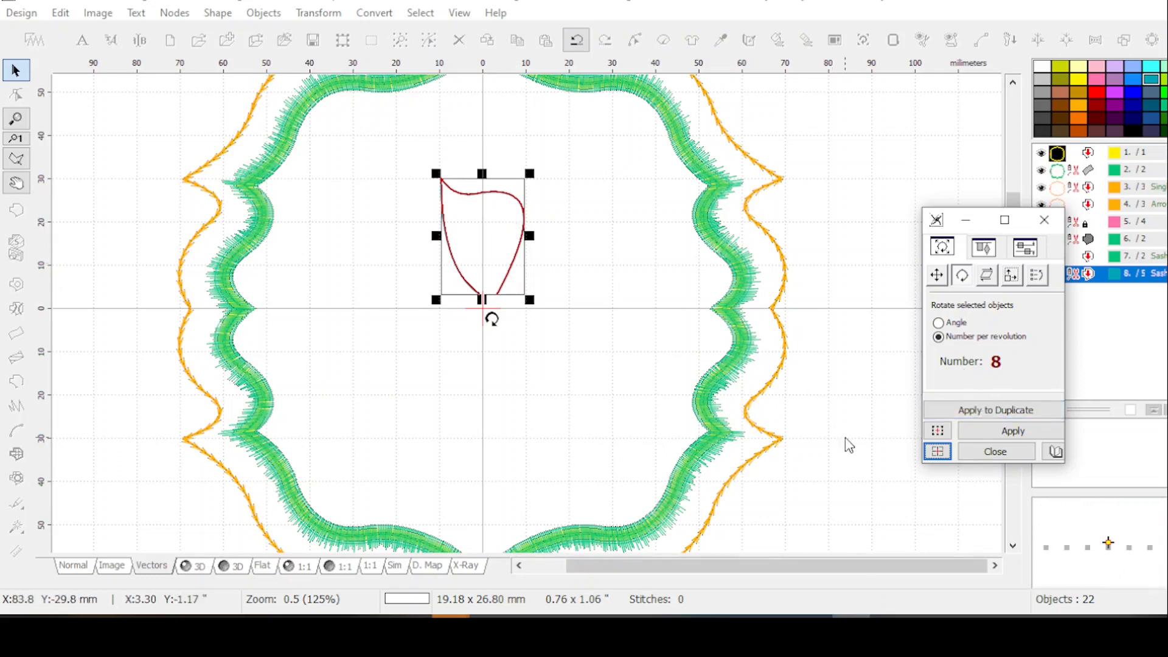
left_click(989, 414)
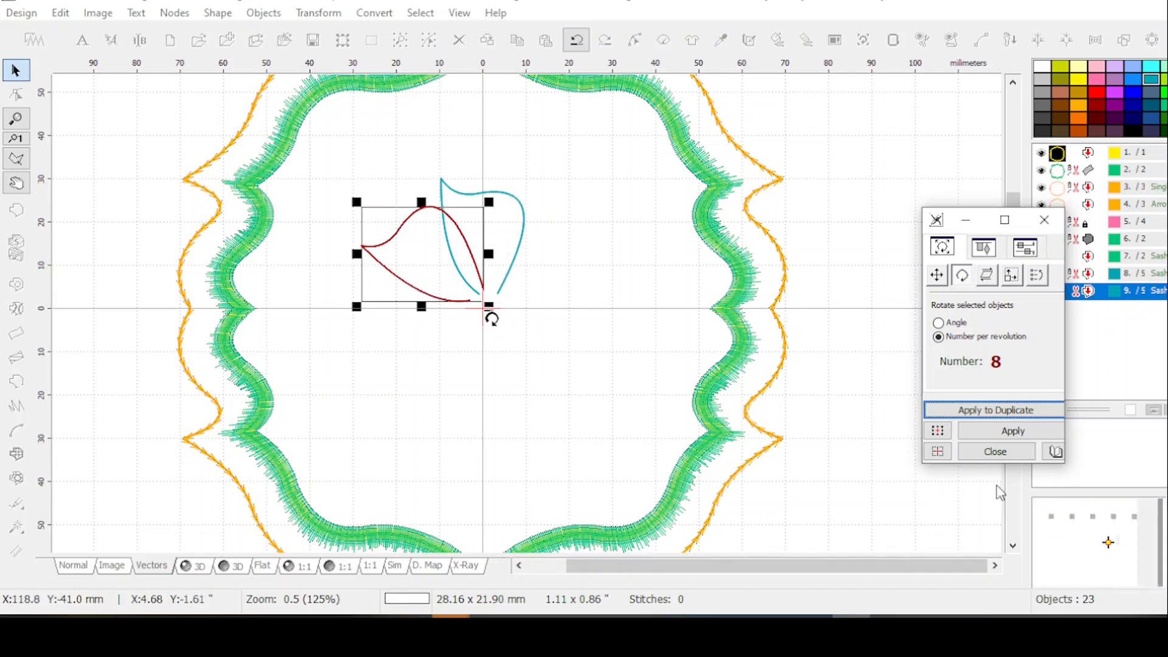
left_click(1002, 453)
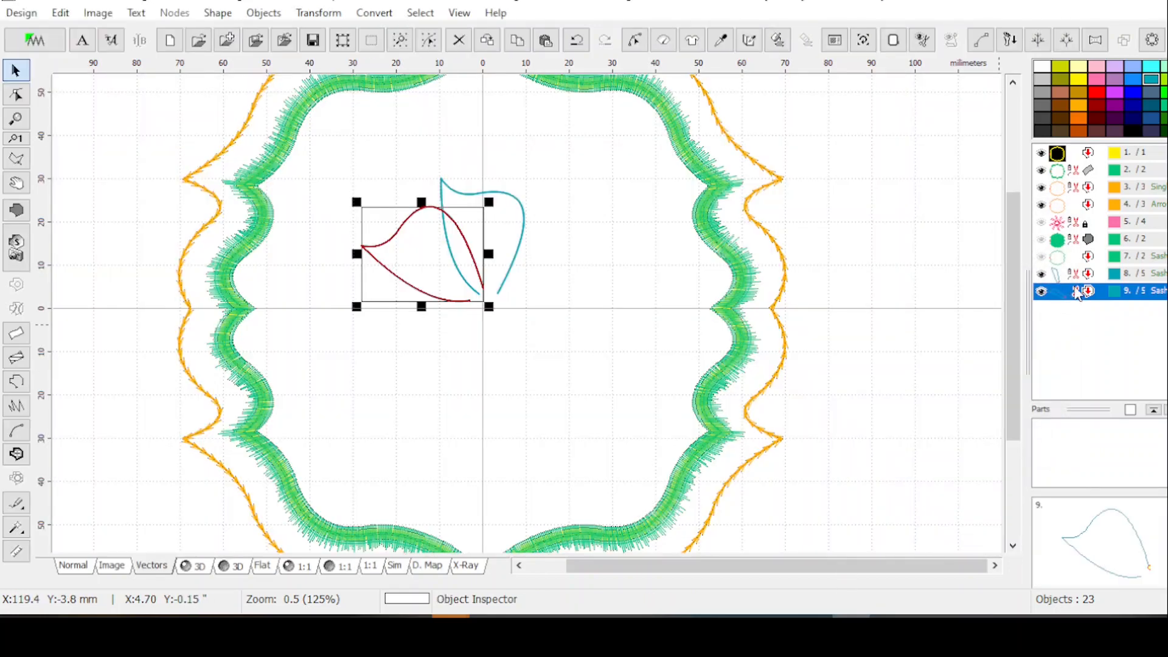
key("Delete")
Step: Move the teal petal about 3 mm away from the design's center and center it horizontally again
left_click(1080, 275)
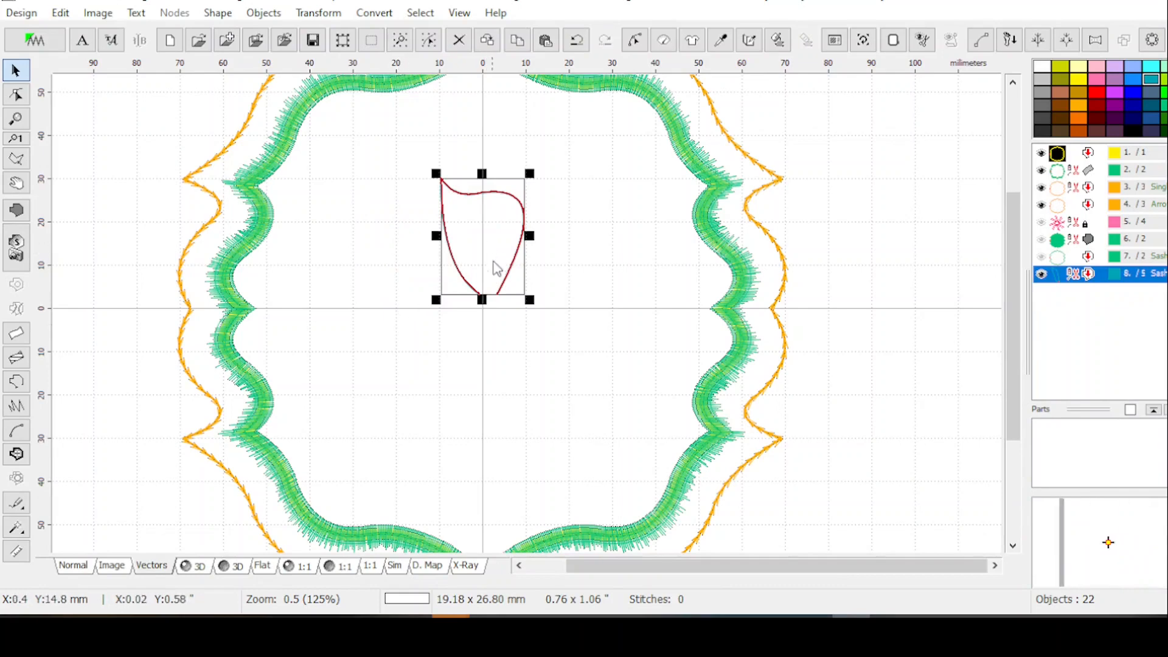
left_click_drag(484, 243, 489, 252)
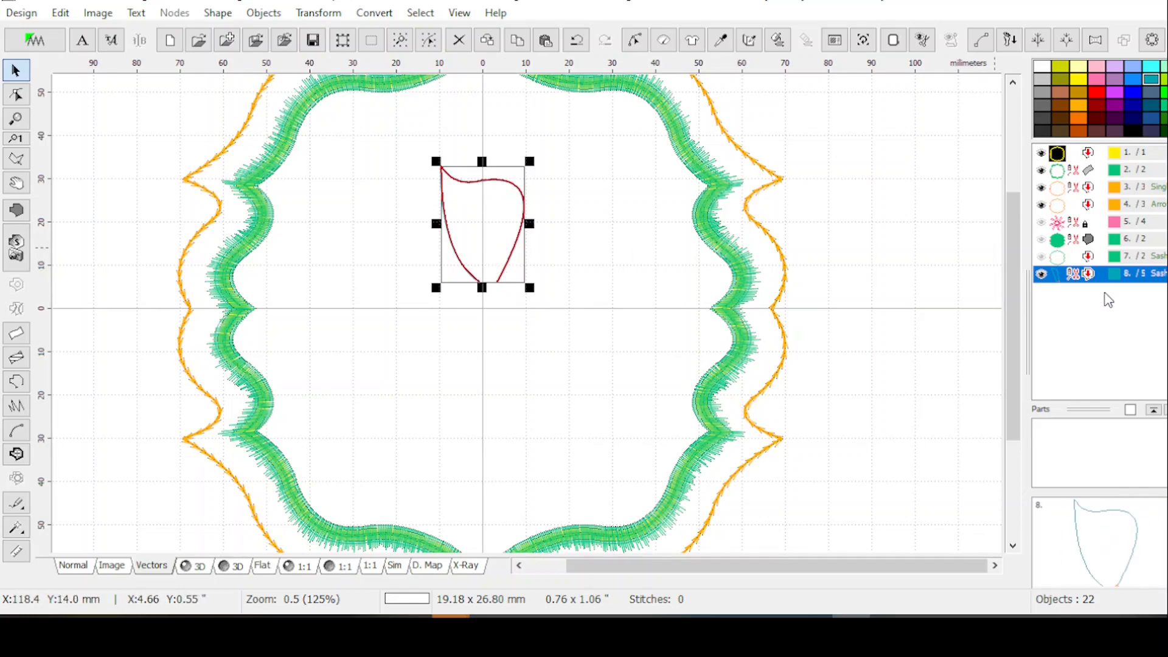
left_click(318, 12)
left_click(350, 238)
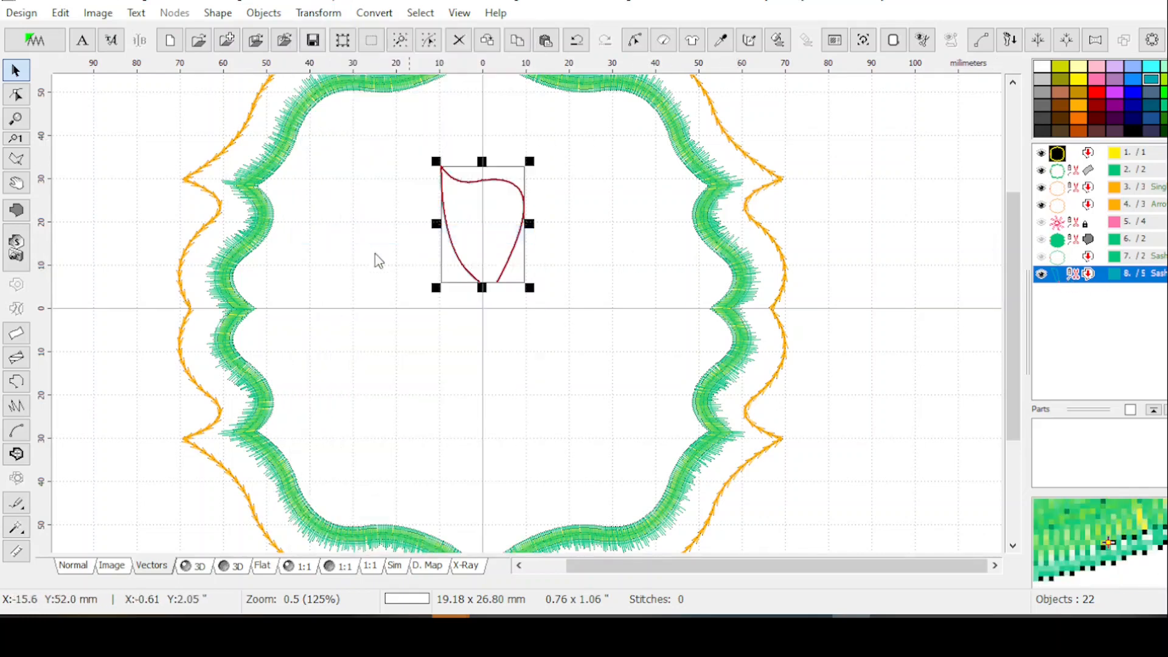
Step: Create successive rotated duplicates of the teal petal around the design's center, using 8 per revolution
left_click(864, 41)
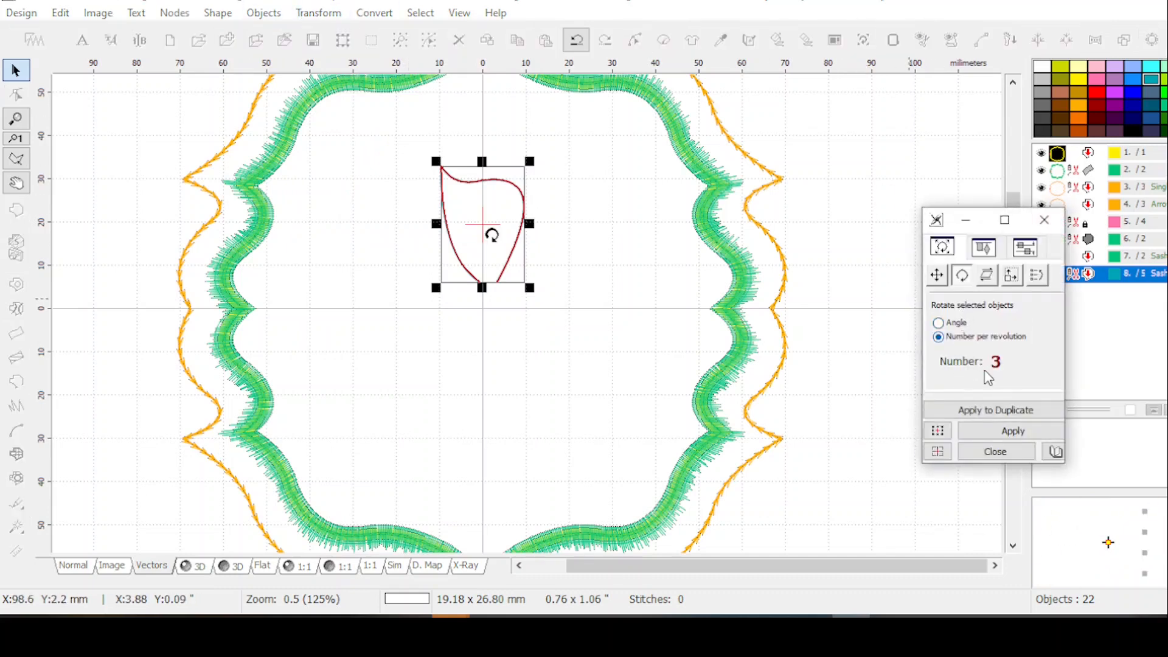
left_click(940, 451)
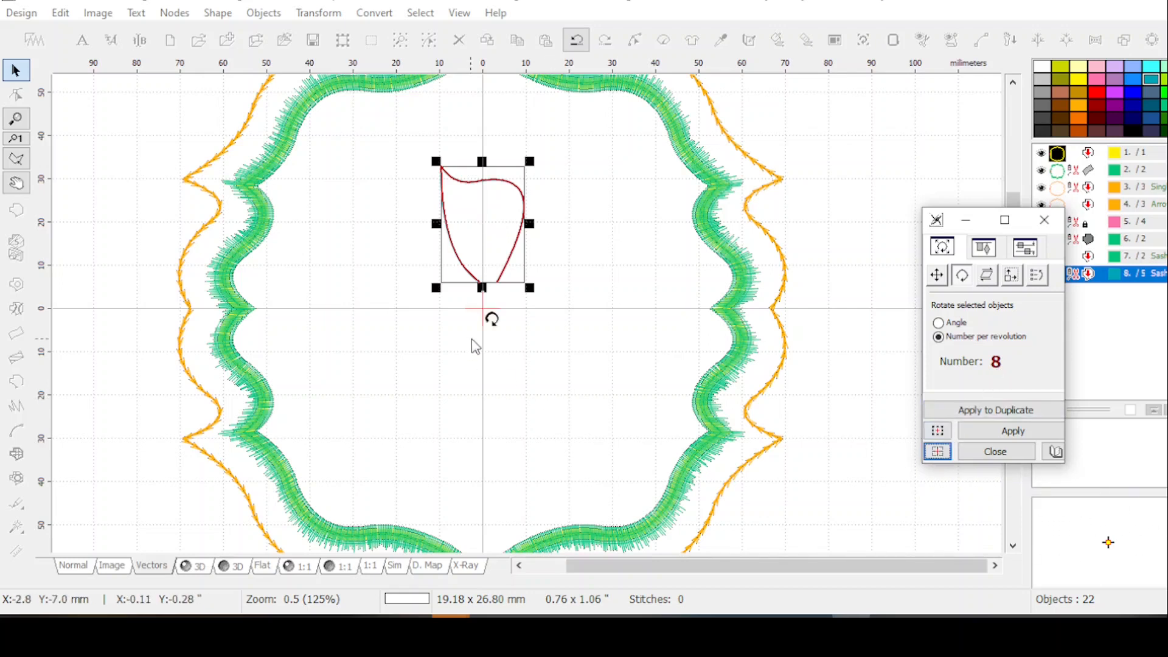
left_click(995, 410)
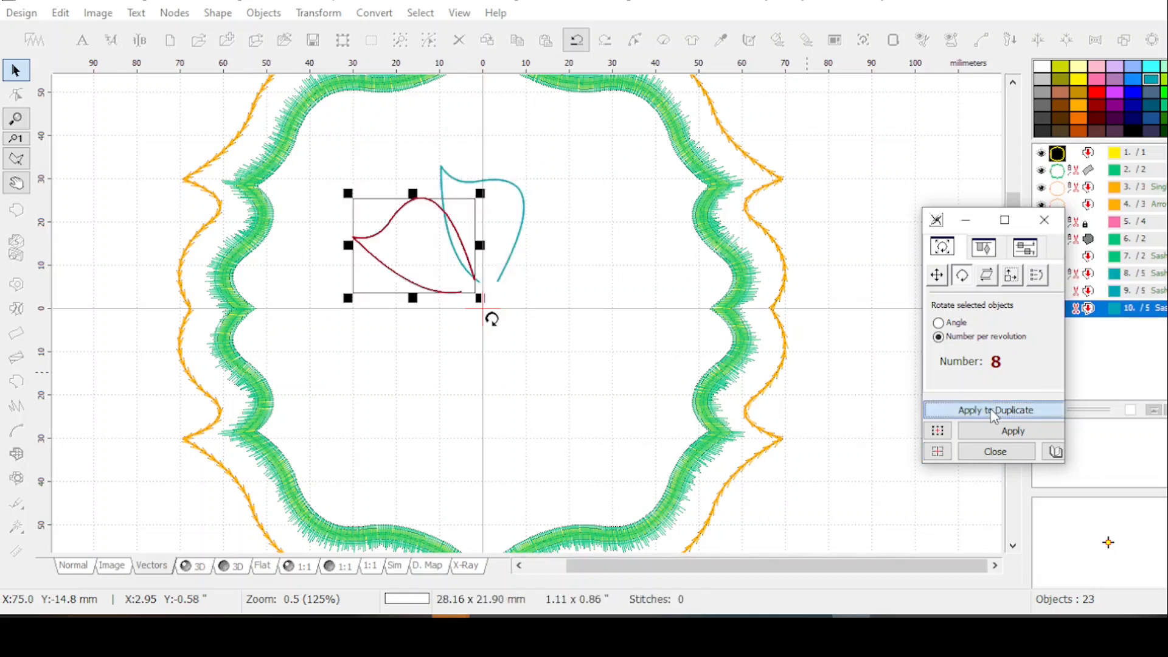
left_click(995, 410)
left_click(995, 410)
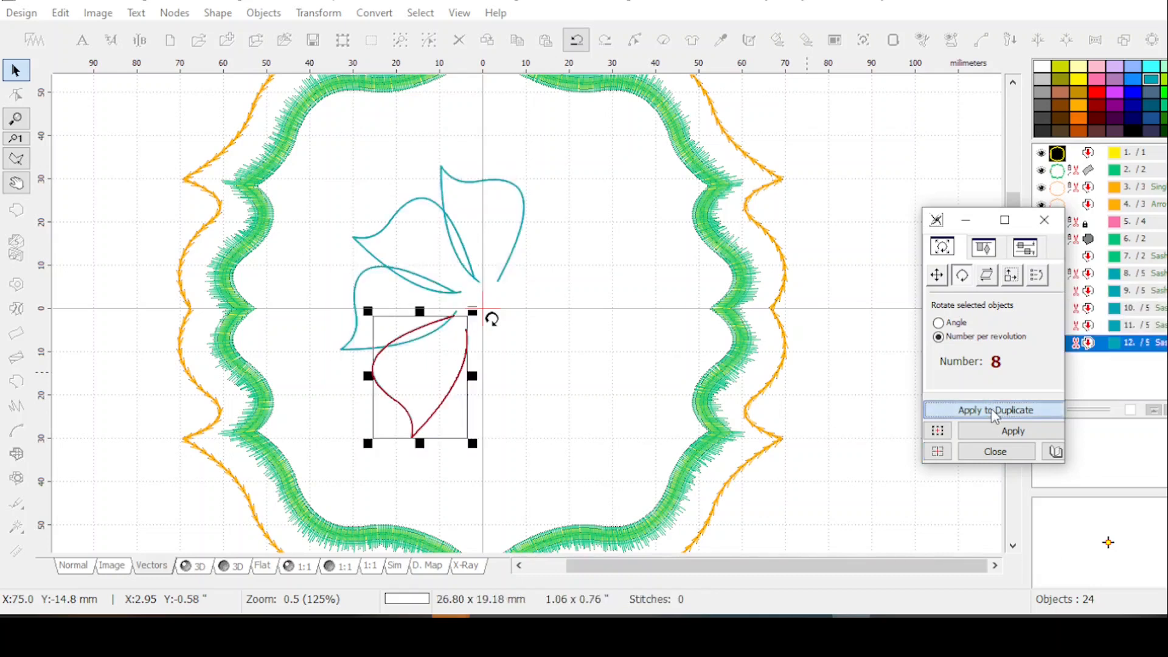
left_click(995, 410)
left_click(995, 412)
left_click(995, 413)
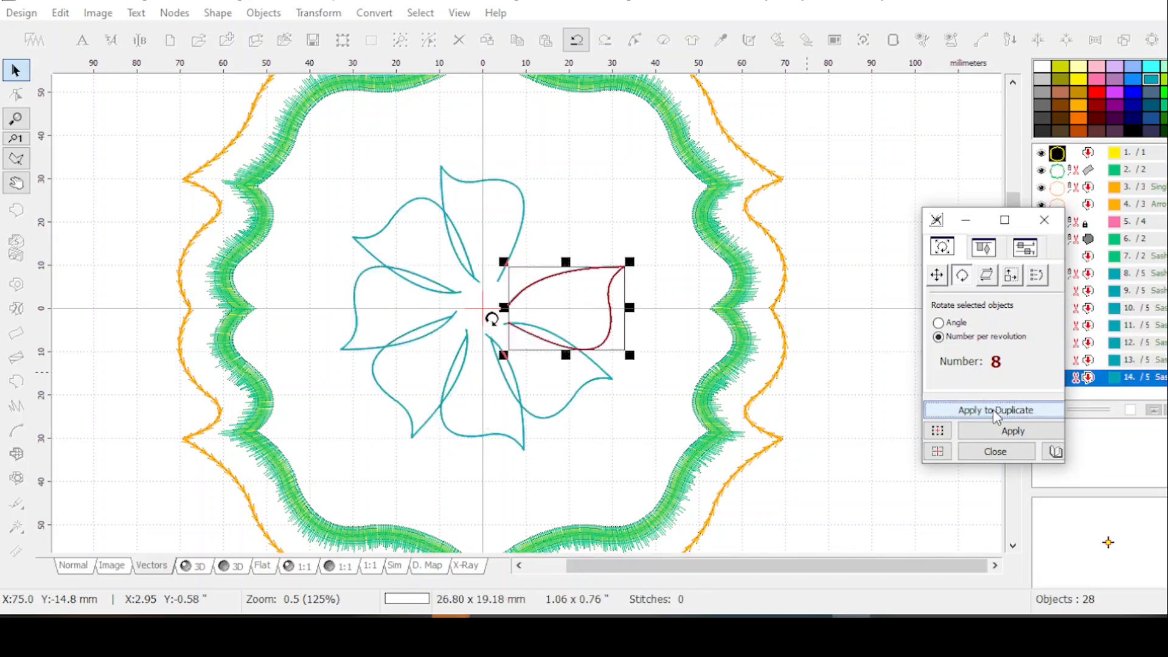
Step: Add the last rotated duplicate of the petal at 8 per revolution, completing the ring around the design centre
left_click(995, 412)
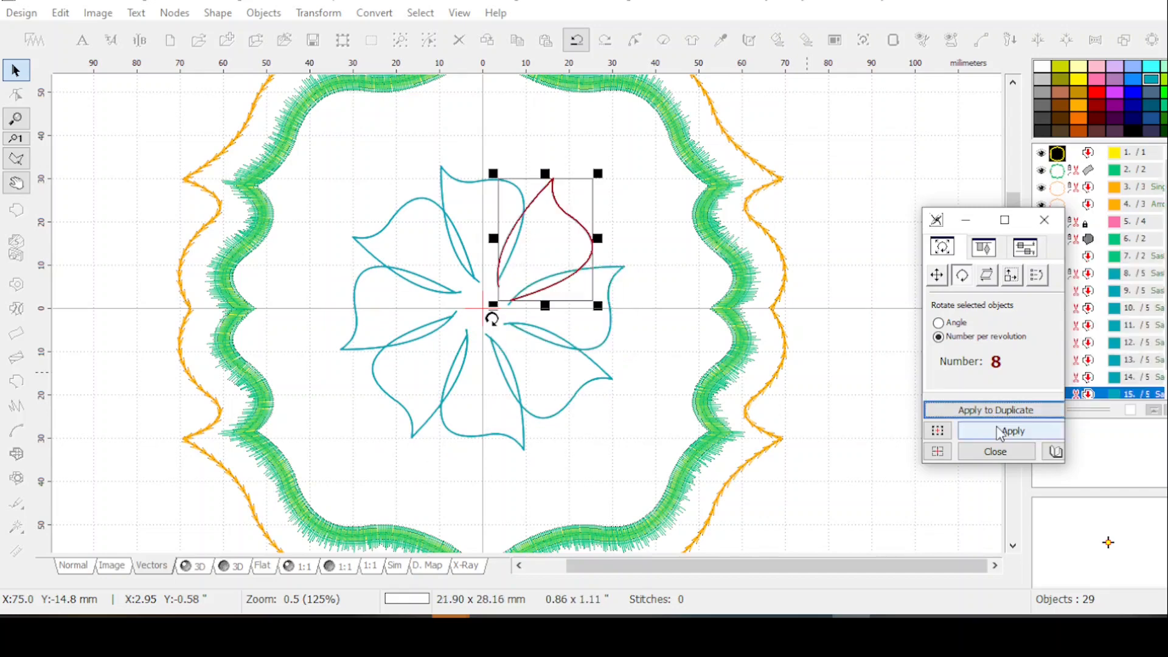
left_click(995, 453)
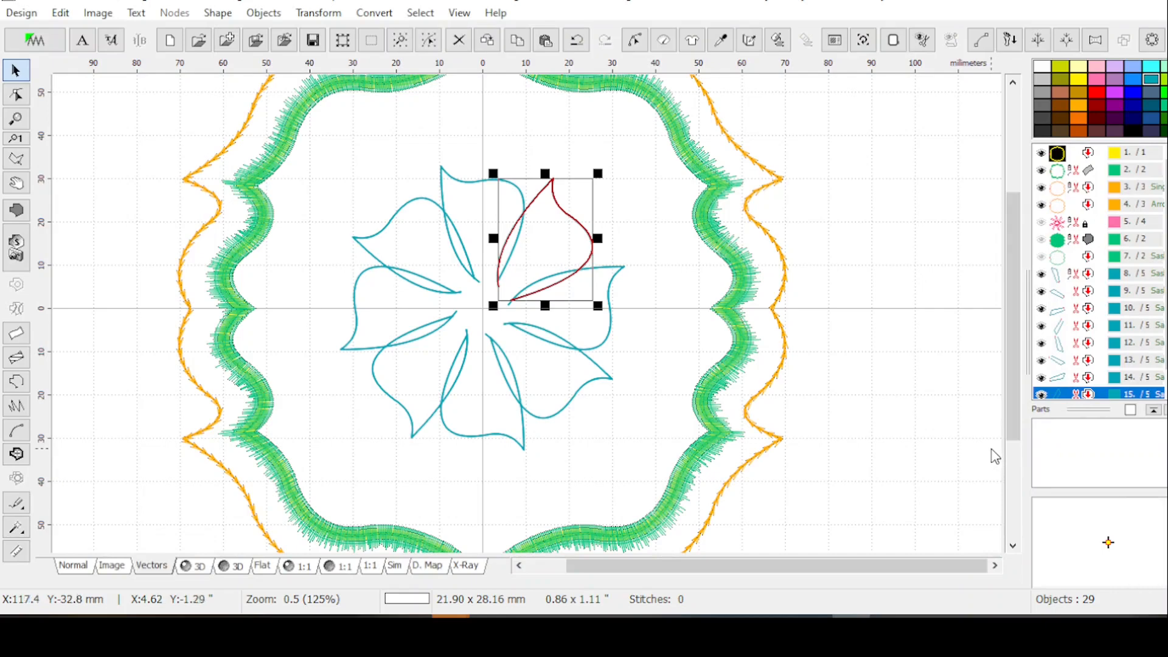
left_click(868, 250)
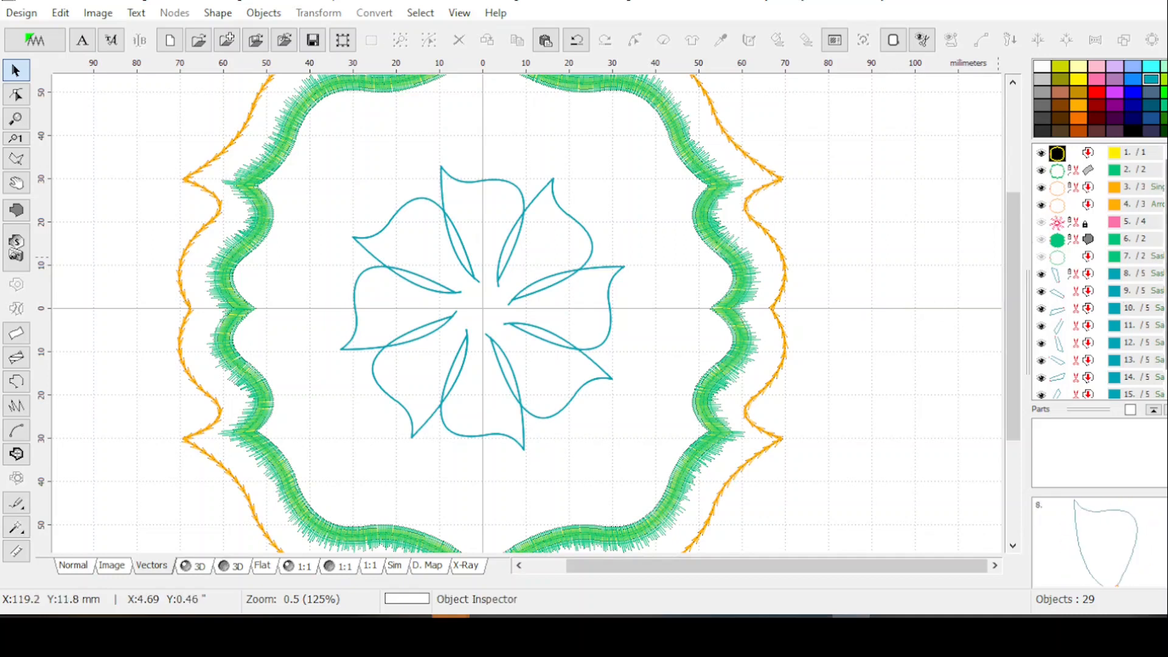
Step: Examine the seven duplicated petals, objects 9 to 15, and how their inner ends meet near the centre
scroll(1057, 273, "down", 1)
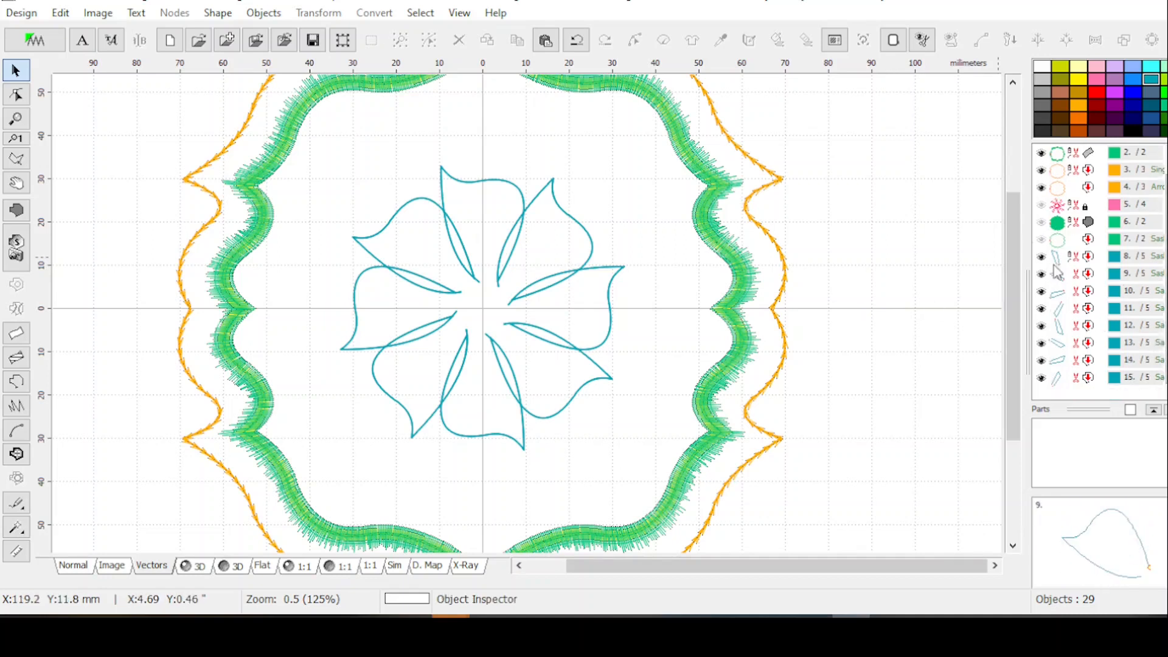
left_click_drag(1088, 277, 1091, 408)
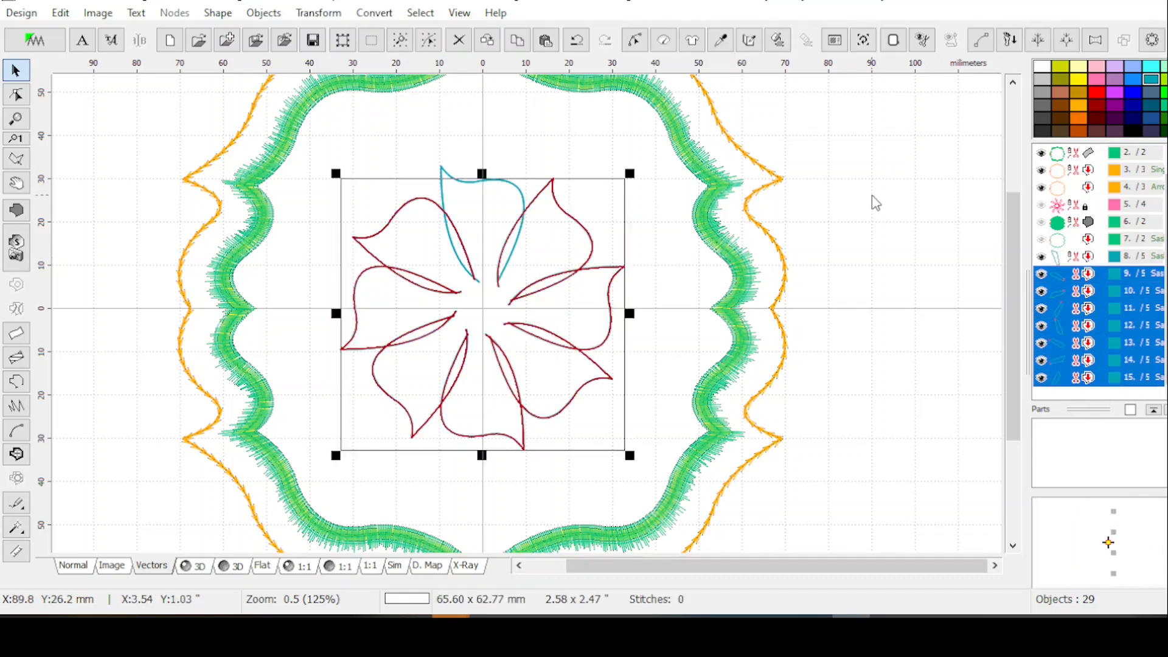
left_click(874, 212)
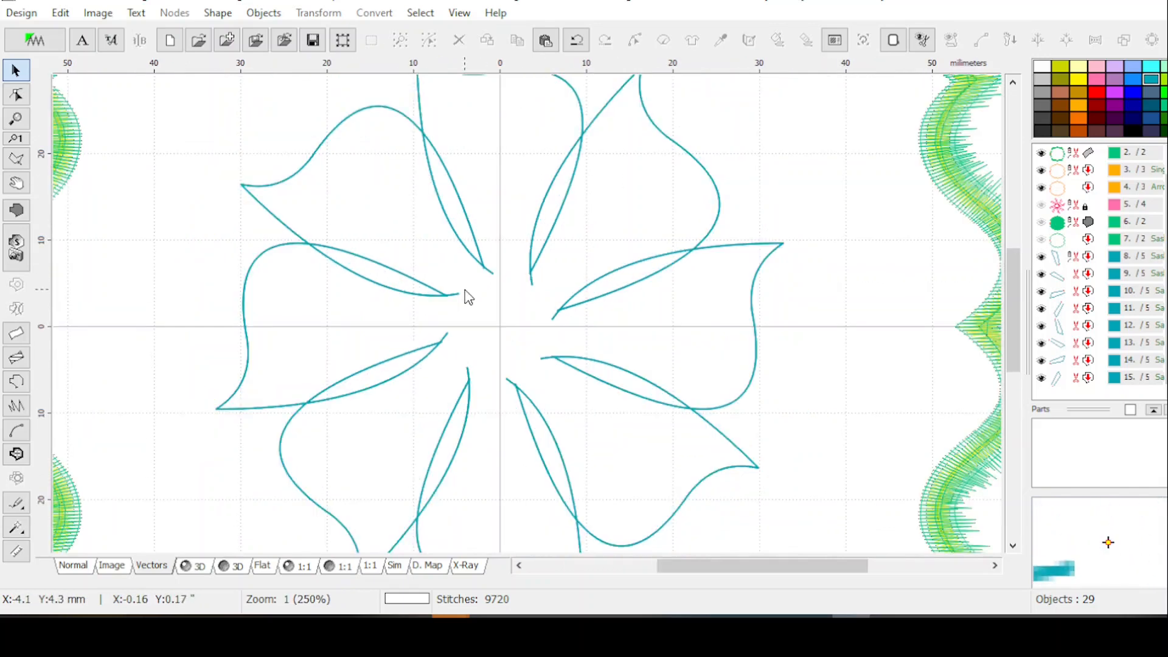
scroll(465, 293, "up", 1)
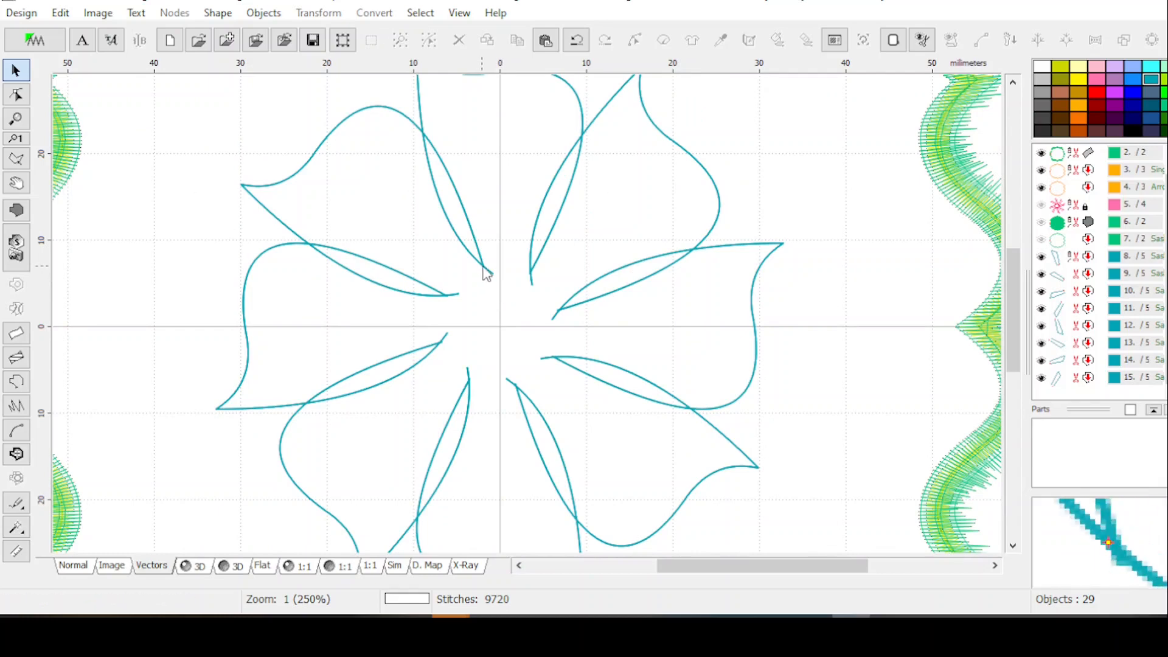
scroll(487, 274, "up", 1)
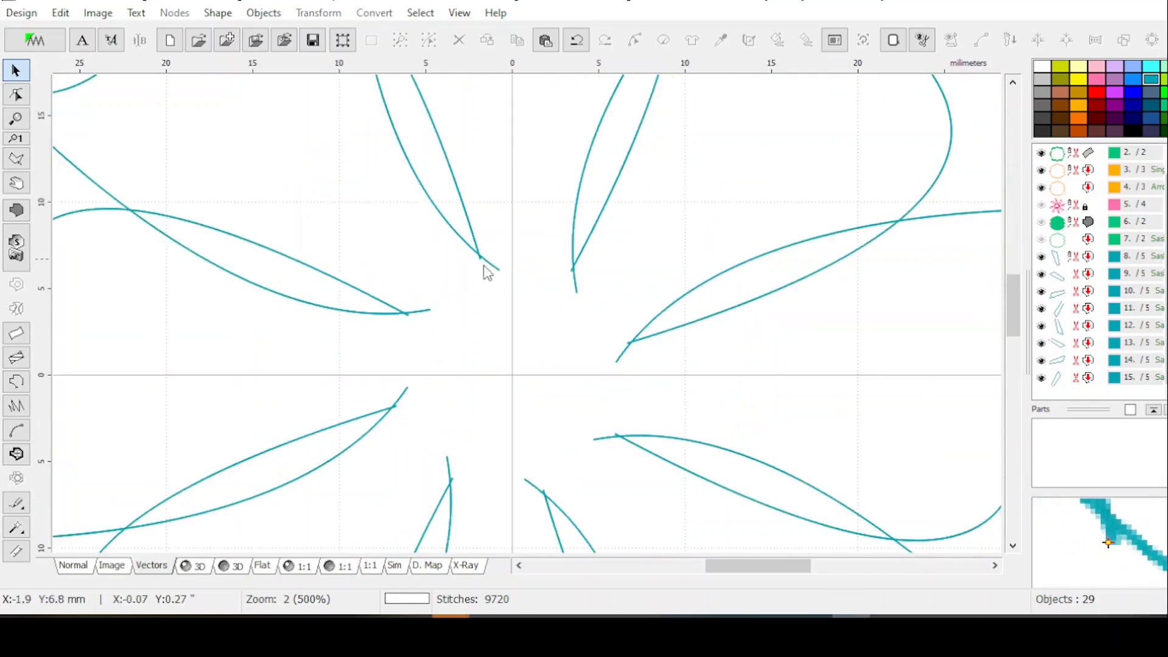
scroll(493, 272, "down", 1)
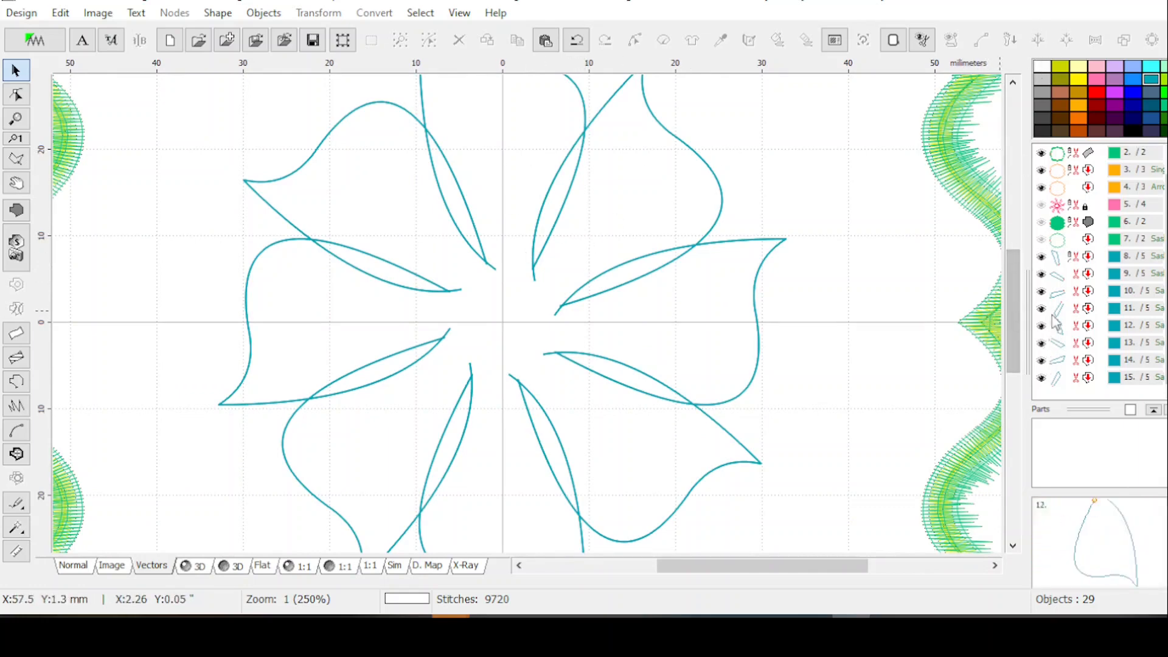
Step: Move the original top petal's left inner end node onto the neighbouring petal's end point
left_click(1071, 261)
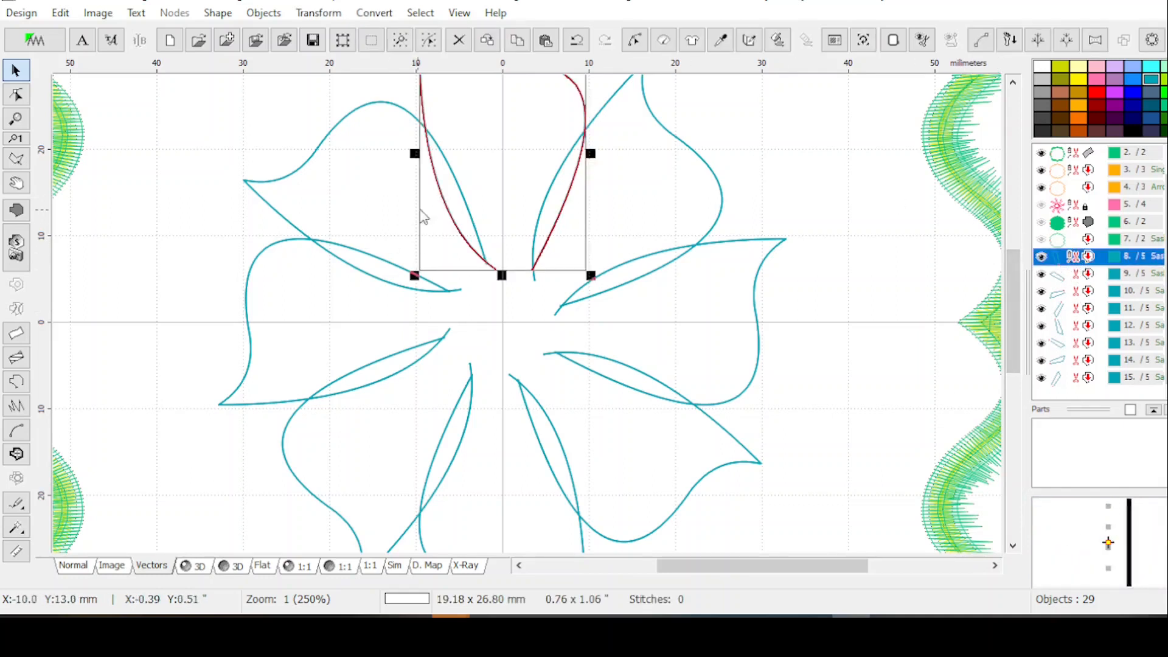
left_click(633, 43)
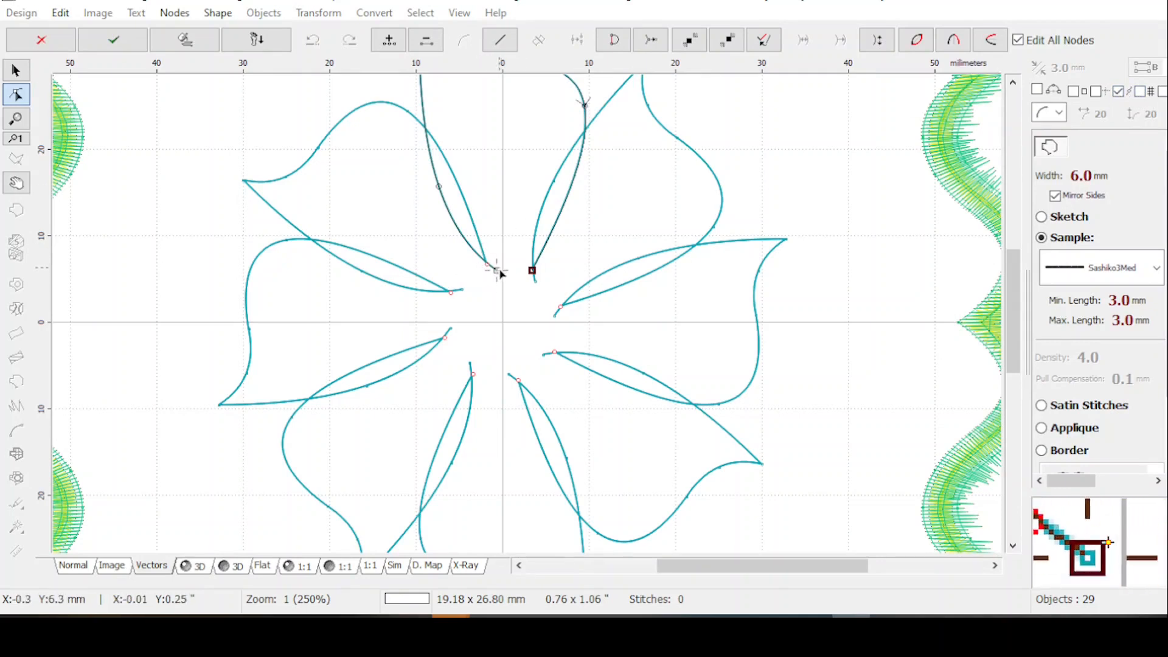
scroll(482, 268, "up", 1)
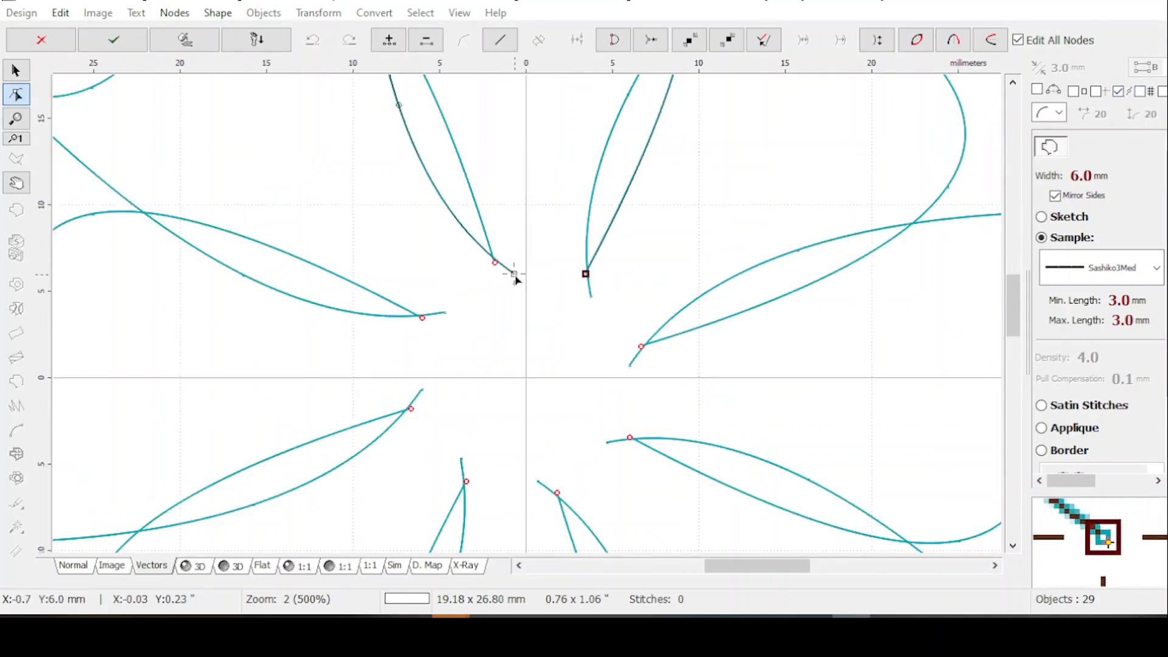
left_click(495, 261)
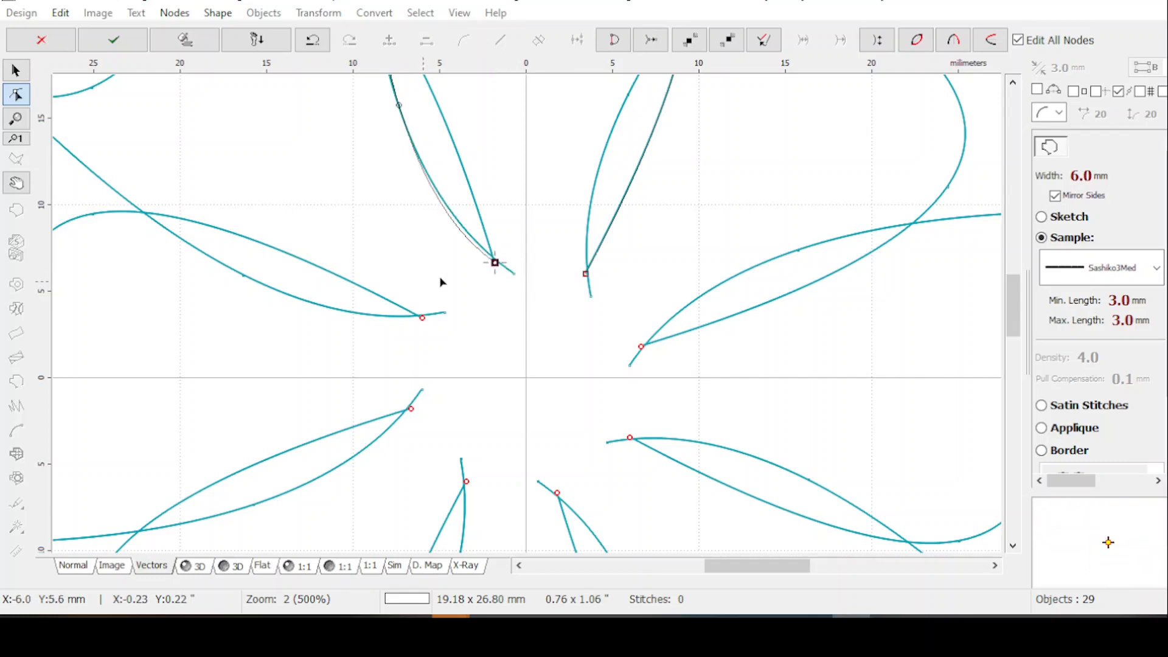
Step: Shift the middle node on the petal's left side to restore the original curve and apply the node edit
left_click_drag(1008, 275, 1008, 246)
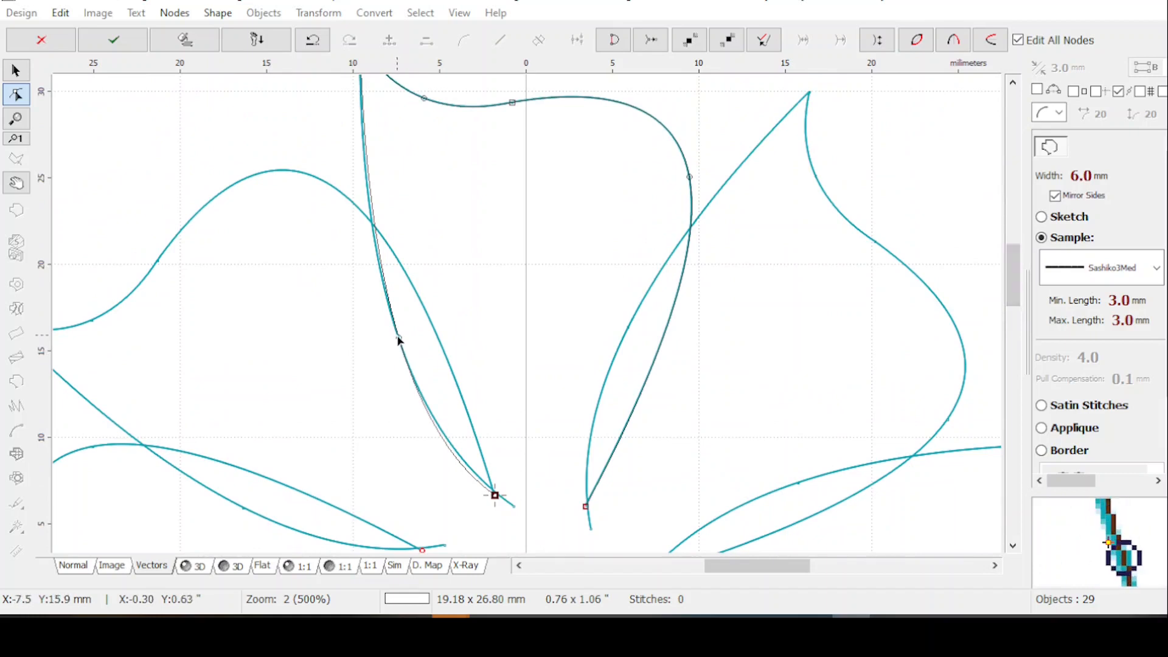
left_click_drag(398, 338, 396, 329)
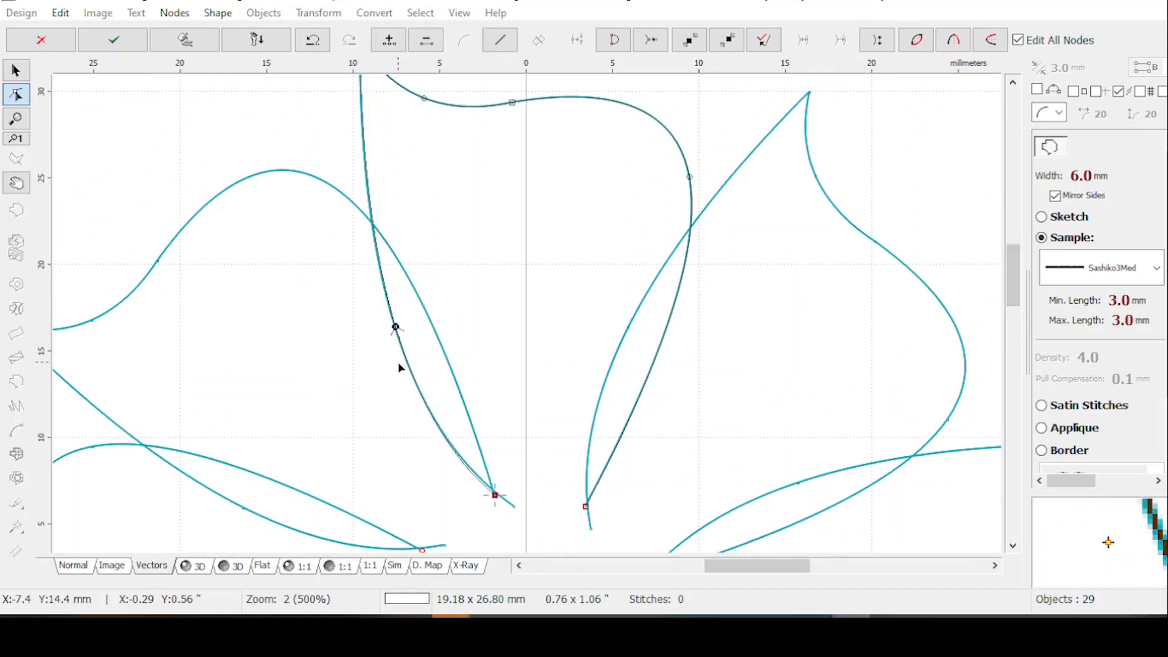
left_click_drag(1014, 274, 1009, 300)
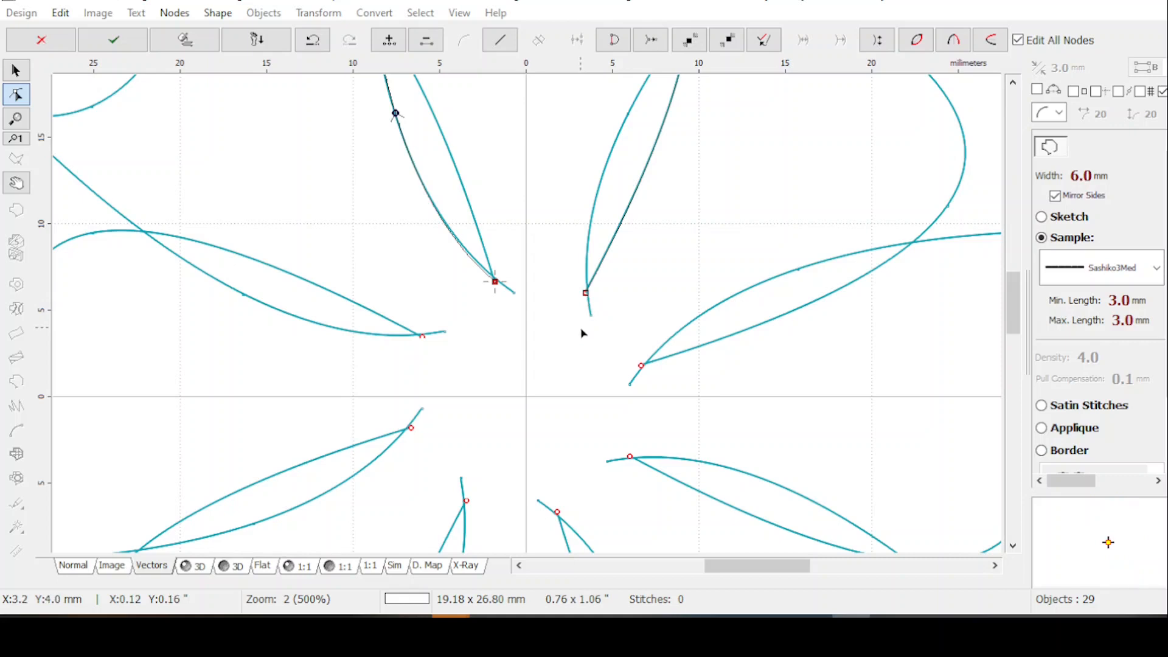
key("Return")
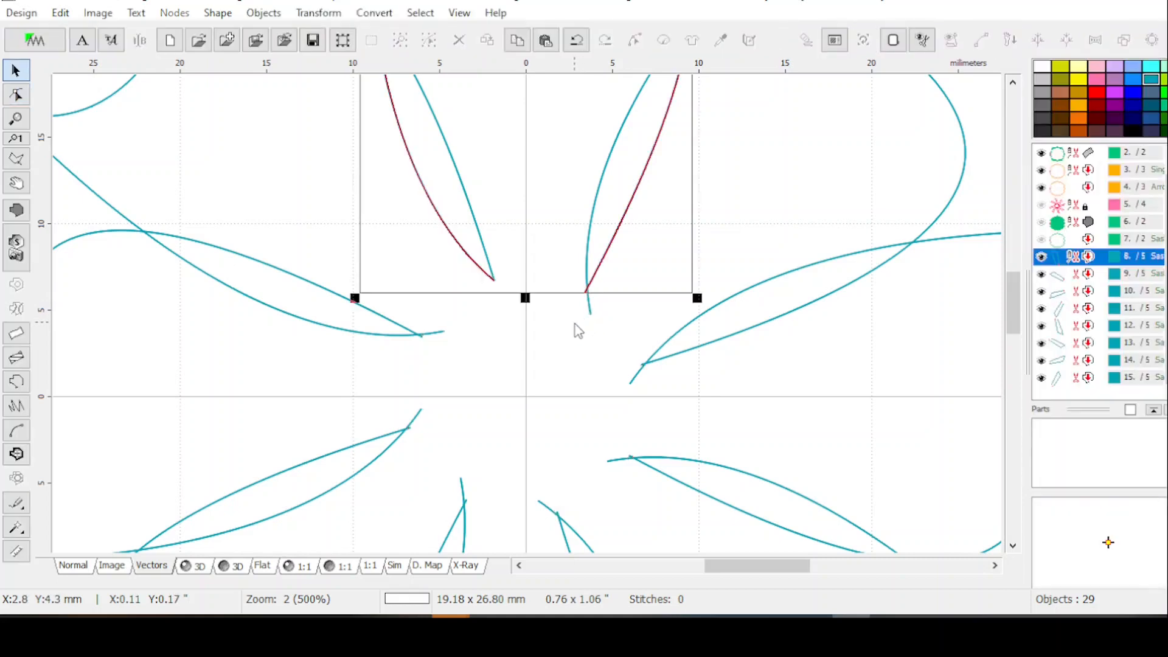
Step: Delete the seven petal duplicates, objects 9 to 15, keeping only the edited petal
scroll(579, 327, "down", 2)
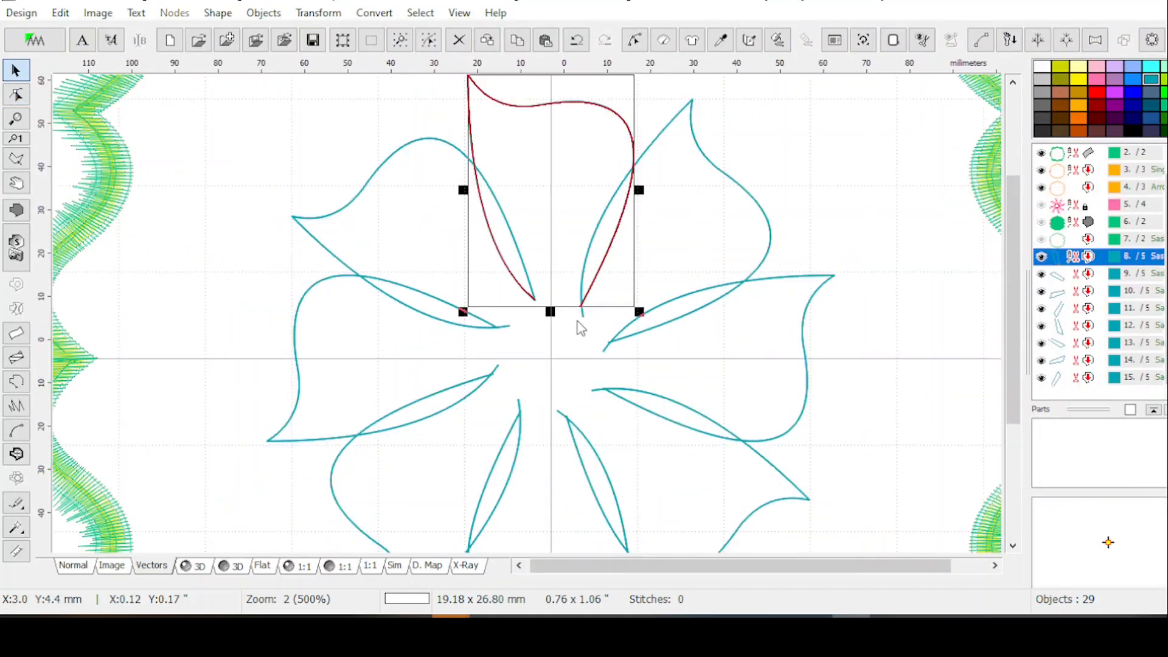
left_click_drag(1094, 274, 1087, 427)
key("Delete")
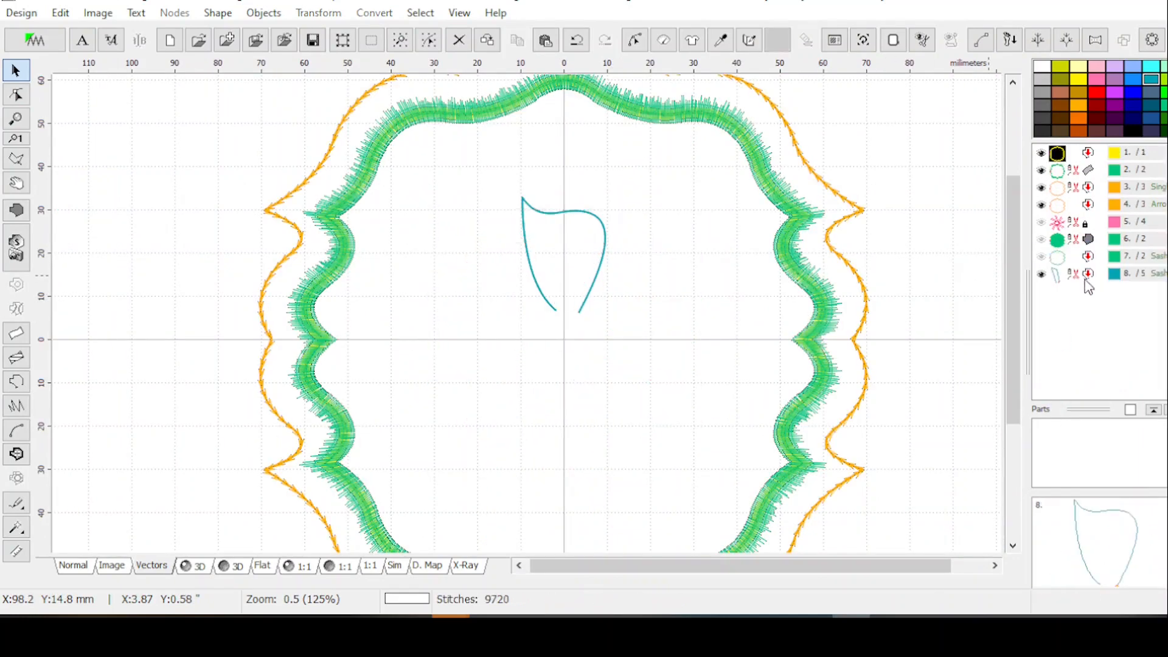
Step: Duplicate the edited petal by rotation around the design centre at 8 per revolution to form a full ring
left_click(1085, 275)
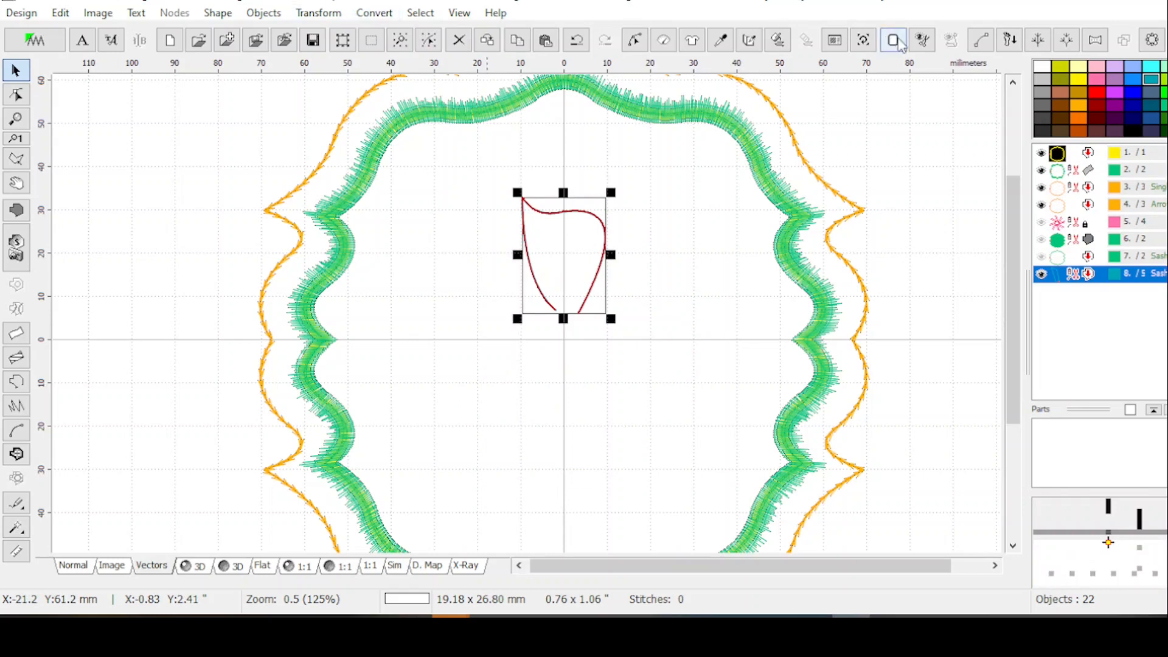
left_click(863, 42)
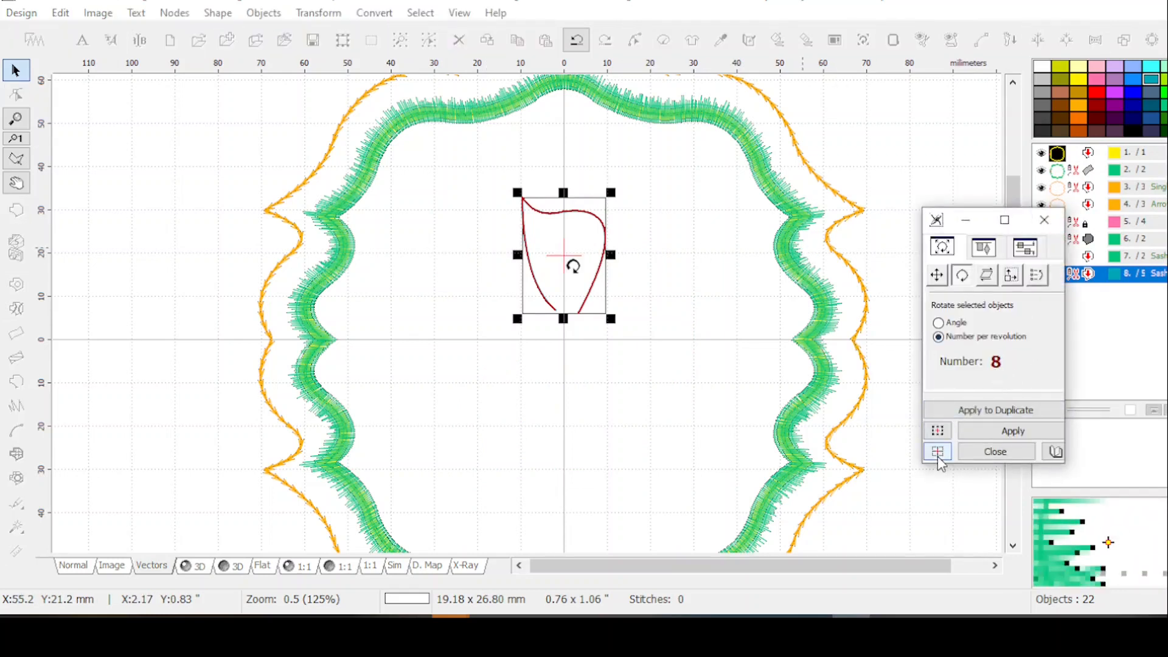
left_click(991, 411)
left_click(991, 411)
left_click(994, 411)
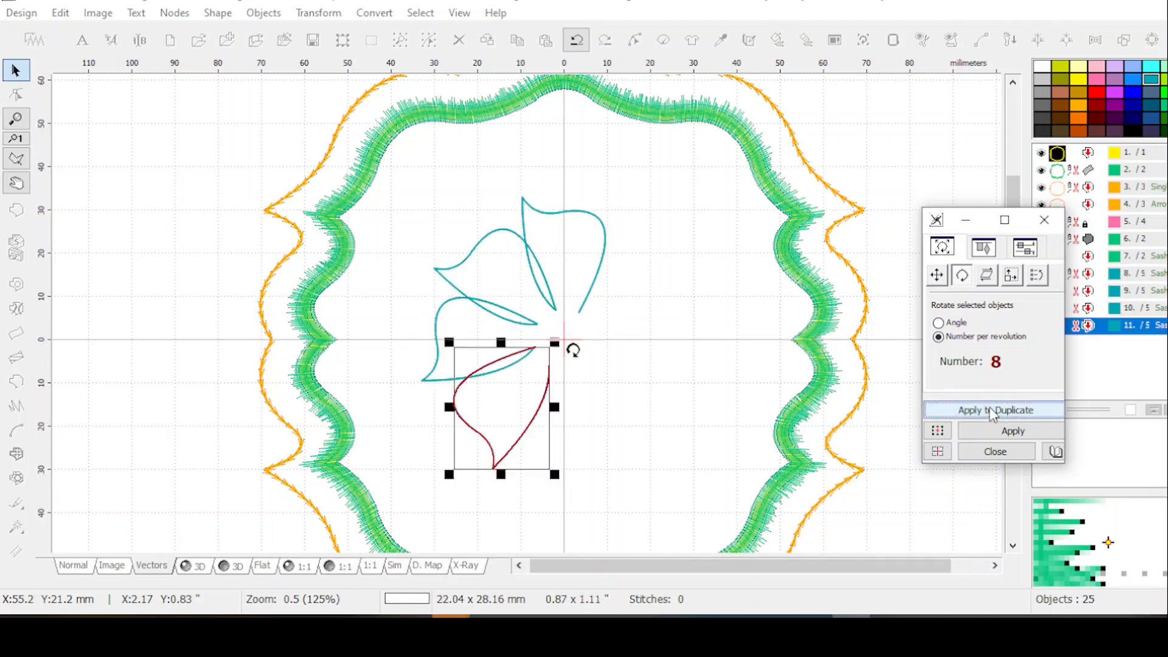
left_click(993, 411)
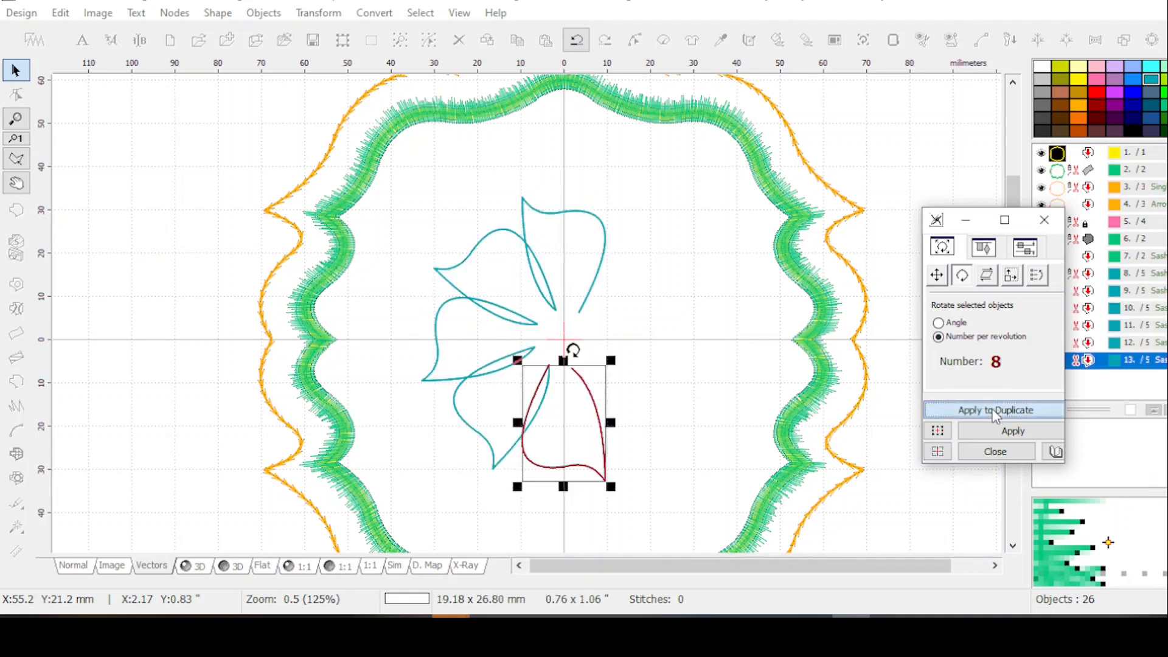
left_click(994, 411)
left_click(994, 412)
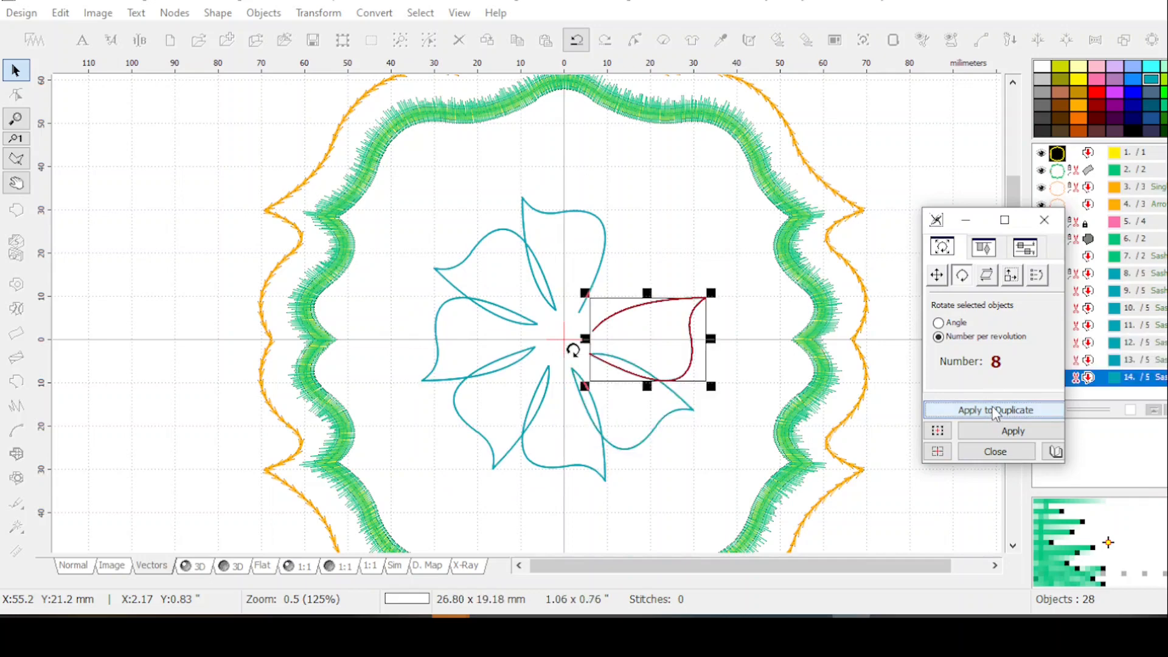
left_click(994, 411)
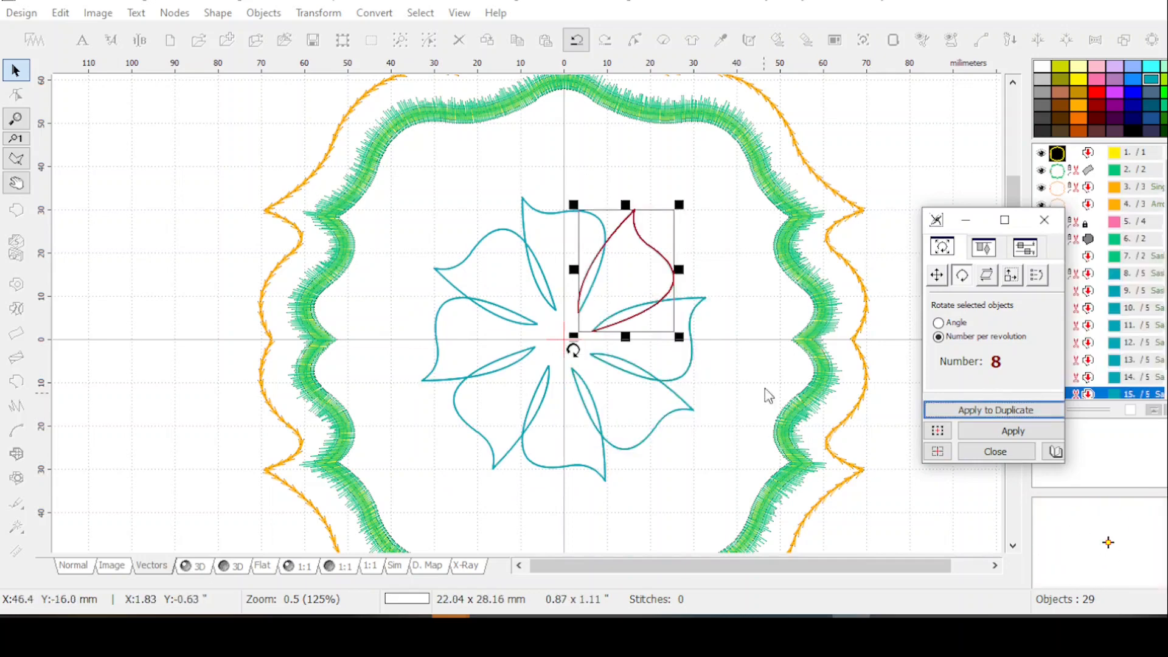
left_click(1001, 451)
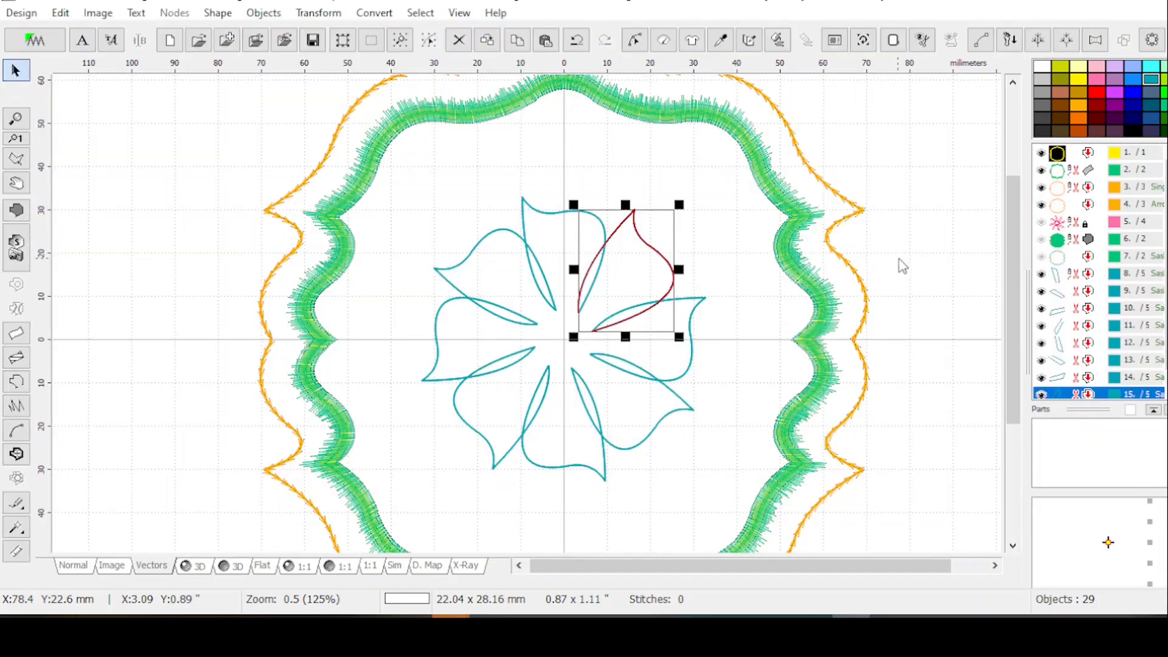
left_click(920, 277)
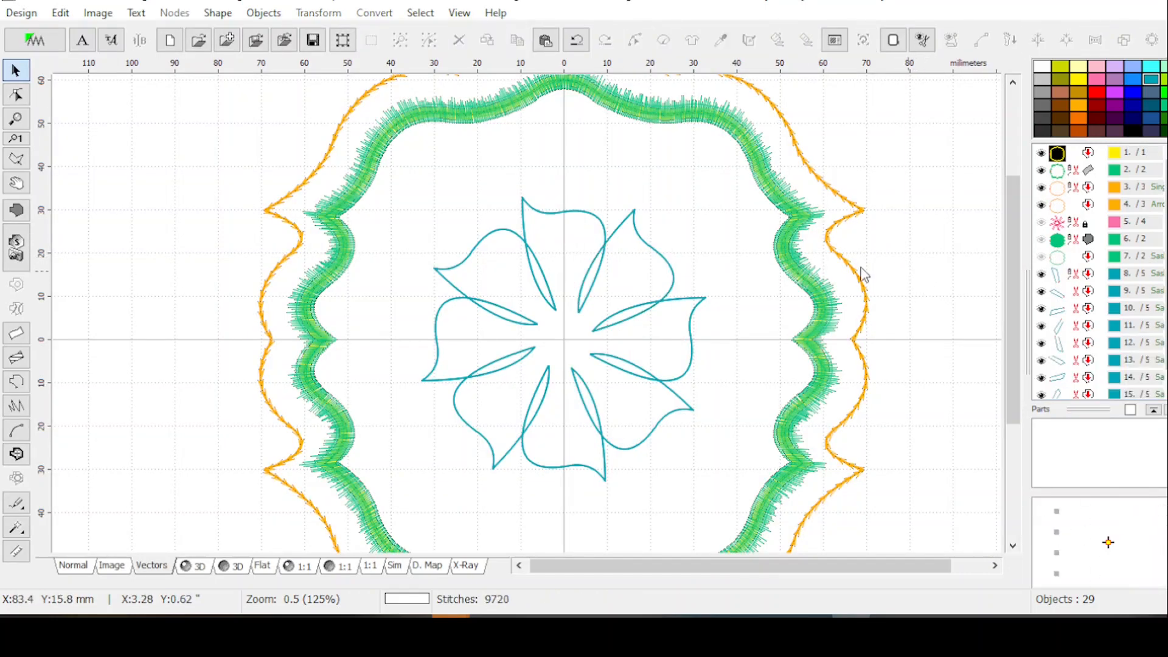
Step: Check how the inner tips of adjacent petals join and compare the first two petal objects
scroll(543, 307, "up", 1)
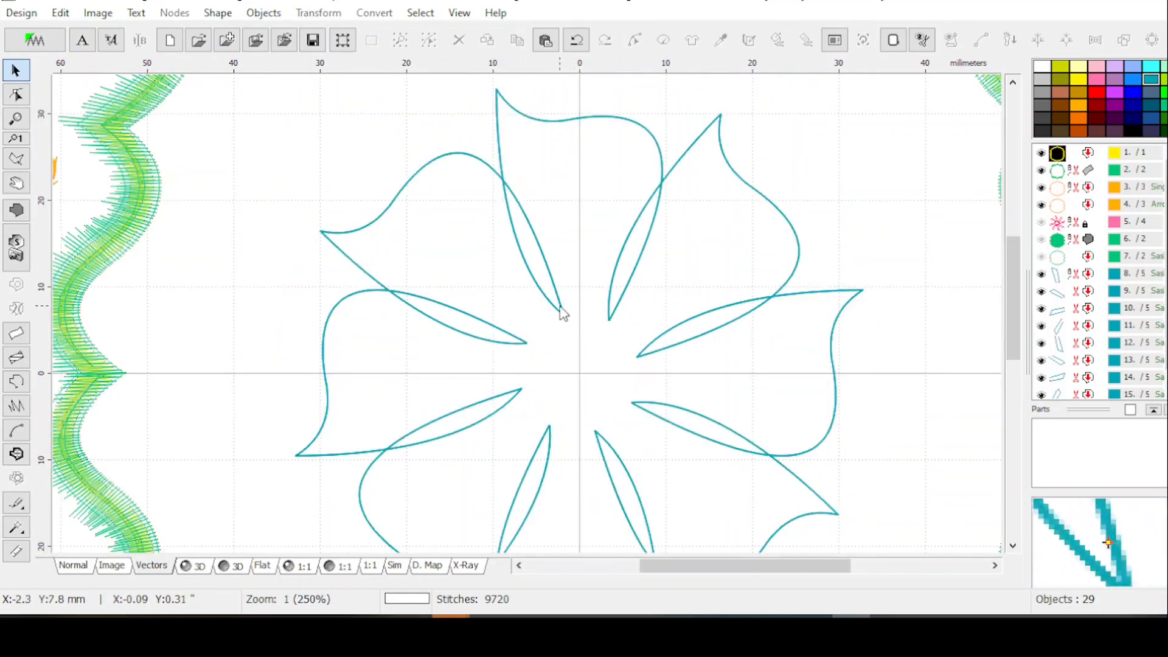
scroll(562, 312, "up", 1)
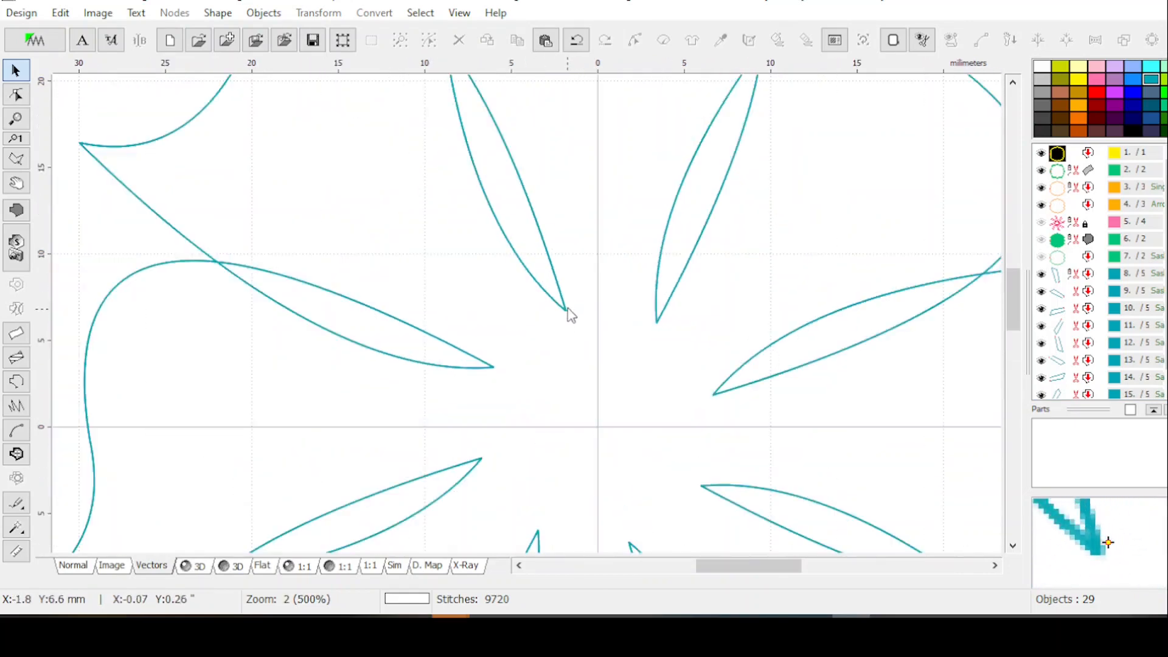
scroll(559, 348, "down", 2)
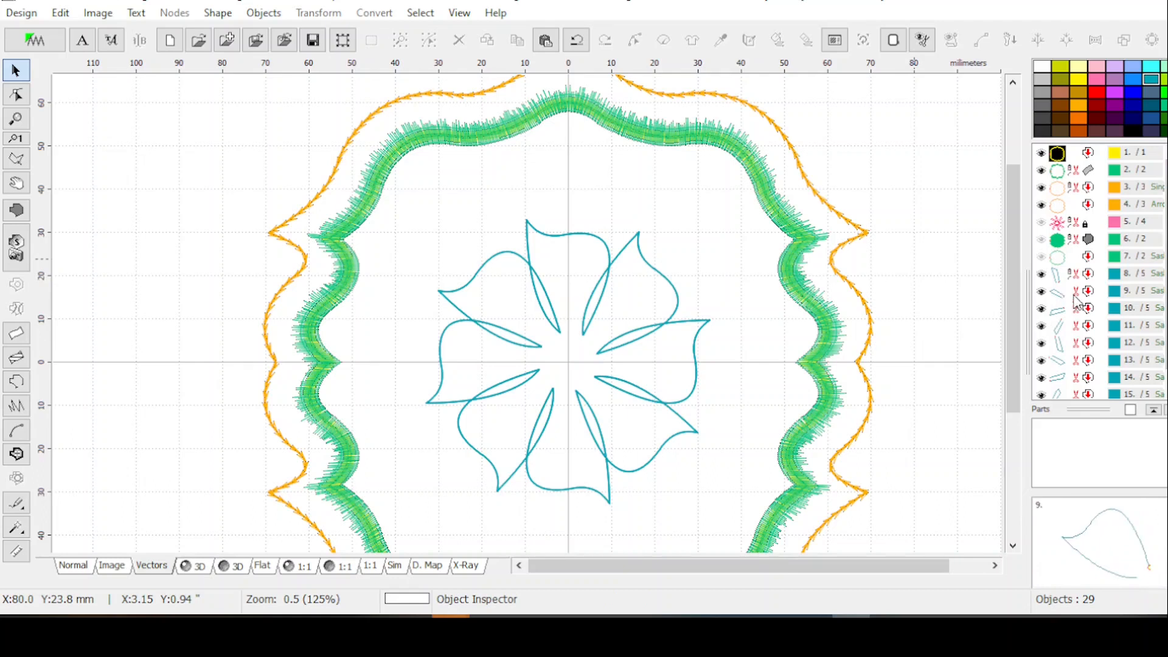
left_click(1077, 276)
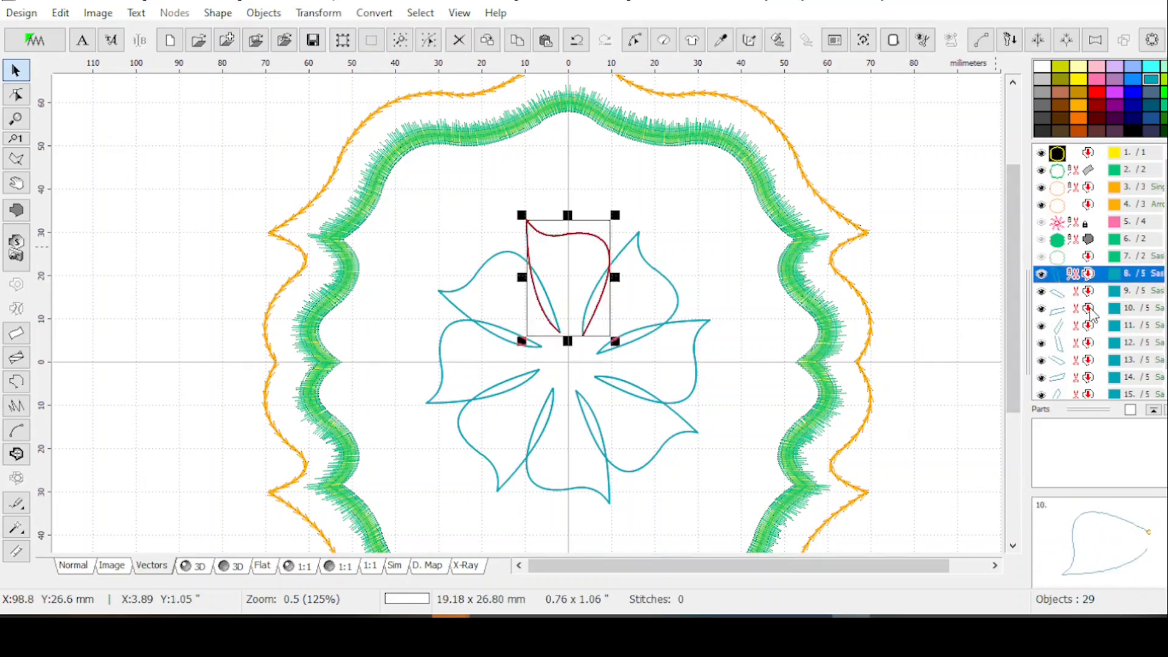
left_click(1086, 295)
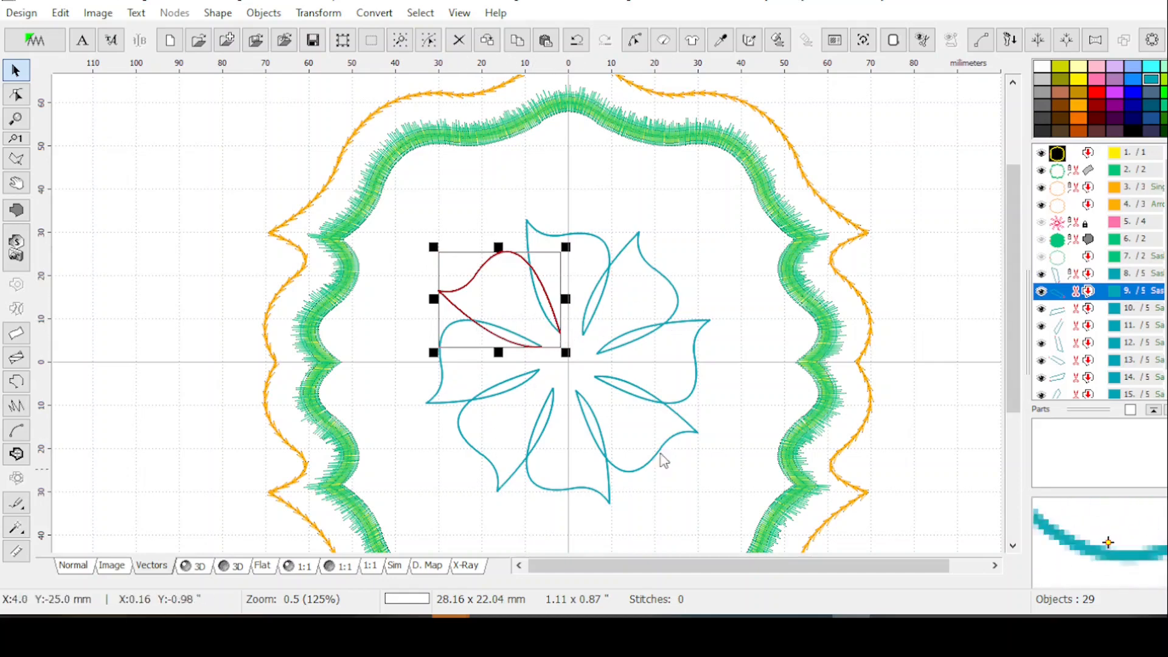
Step: Inspect the start and end nodes at the inner tips of the first petal, object 8, without changing them
left_click(1070, 275)
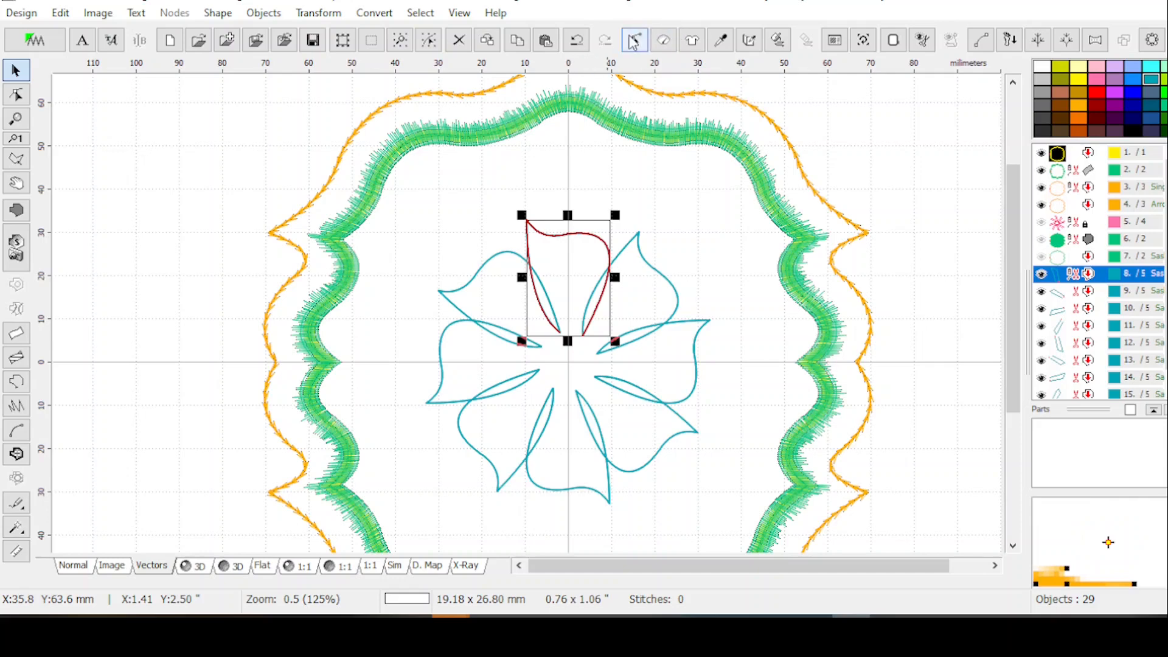
double_click(584, 334)
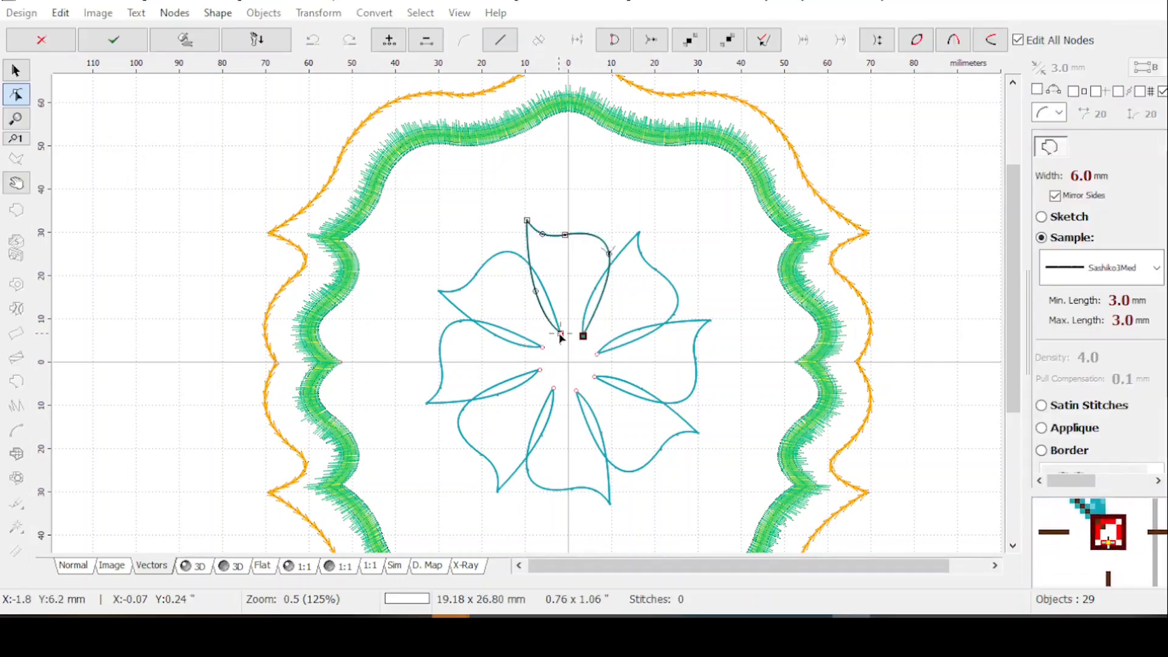
double_click(582, 335)
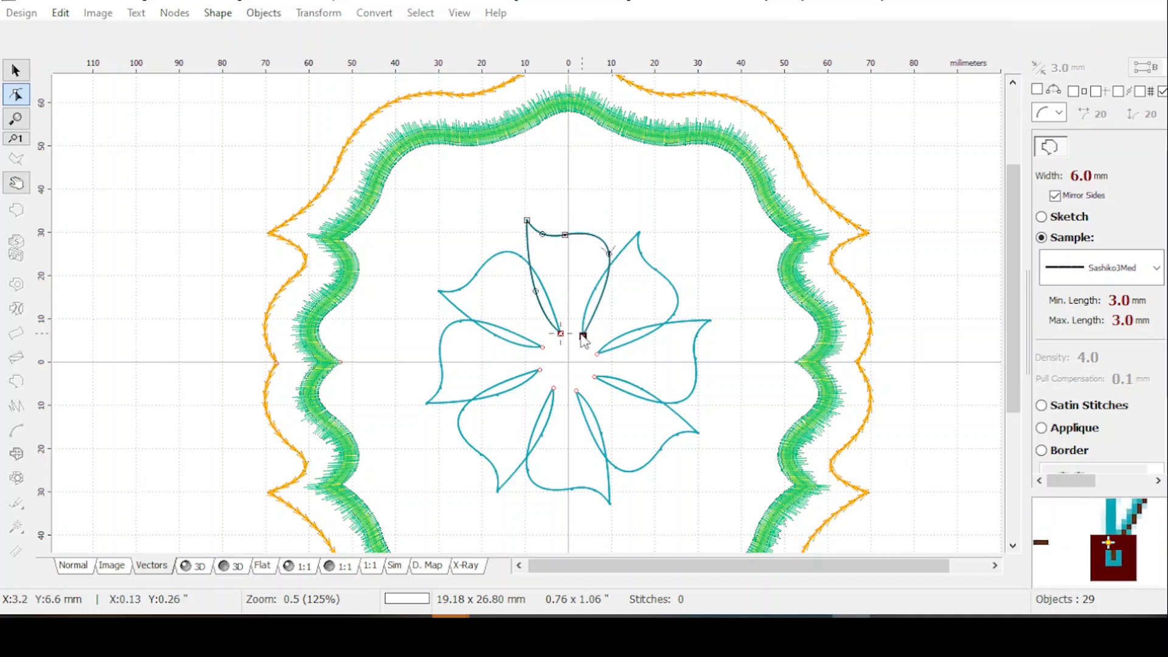
key("Escape")
Step: Delete the seven petal duplicates, objects 9 to 15, and reverse the remaining petal's path so its start and end nodes swap
left_click_drag(1088, 293, 1080, 463)
key("Delete")
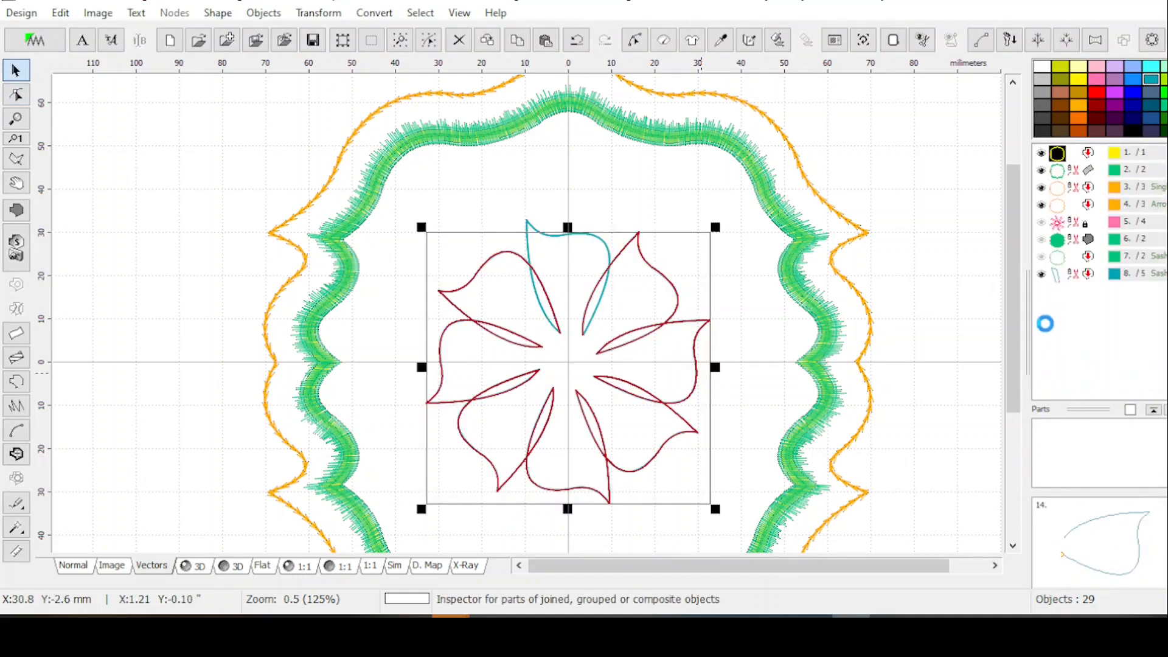
left_click(1058, 274)
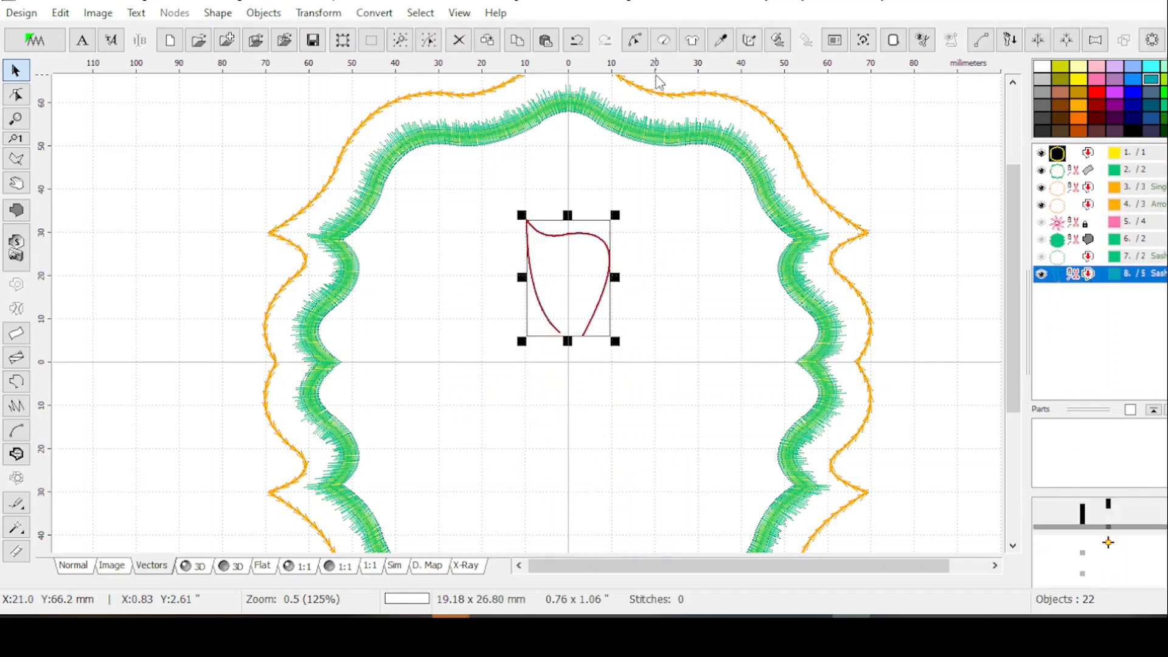
left_click(636, 51)
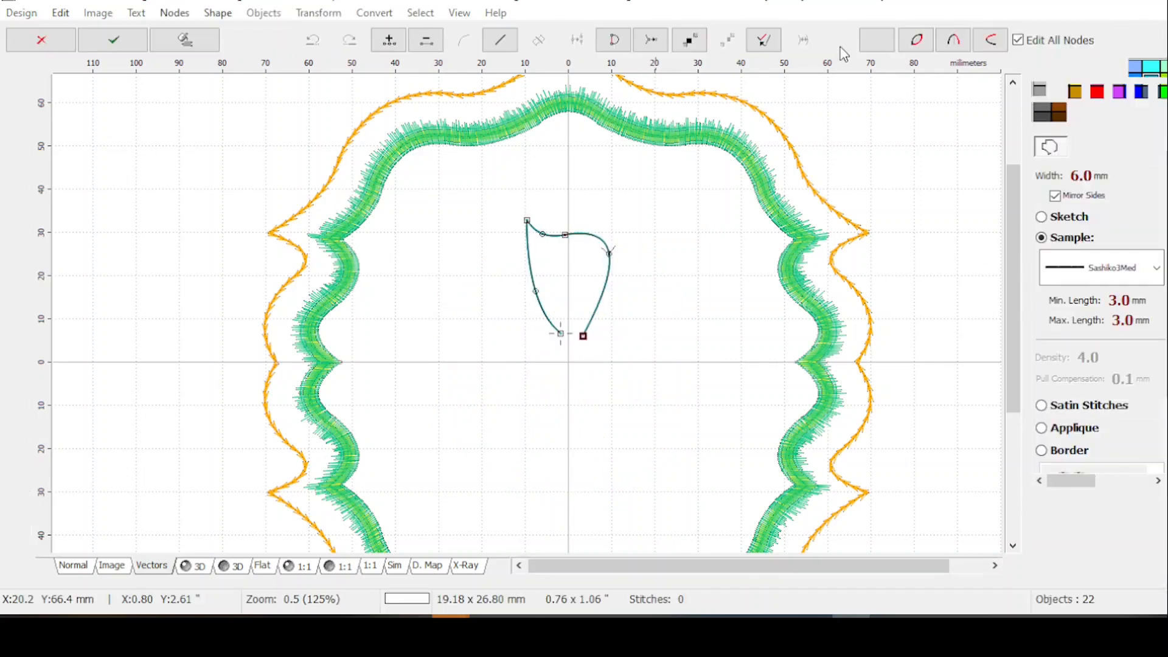
left_click(875, 42)
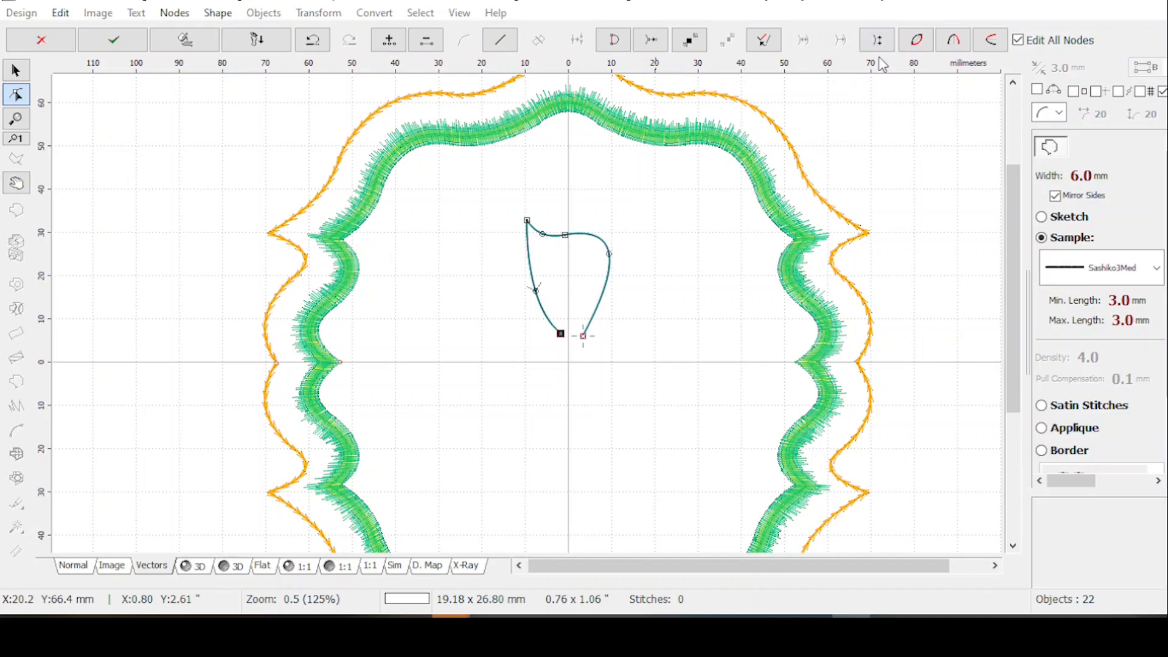
key("Return")
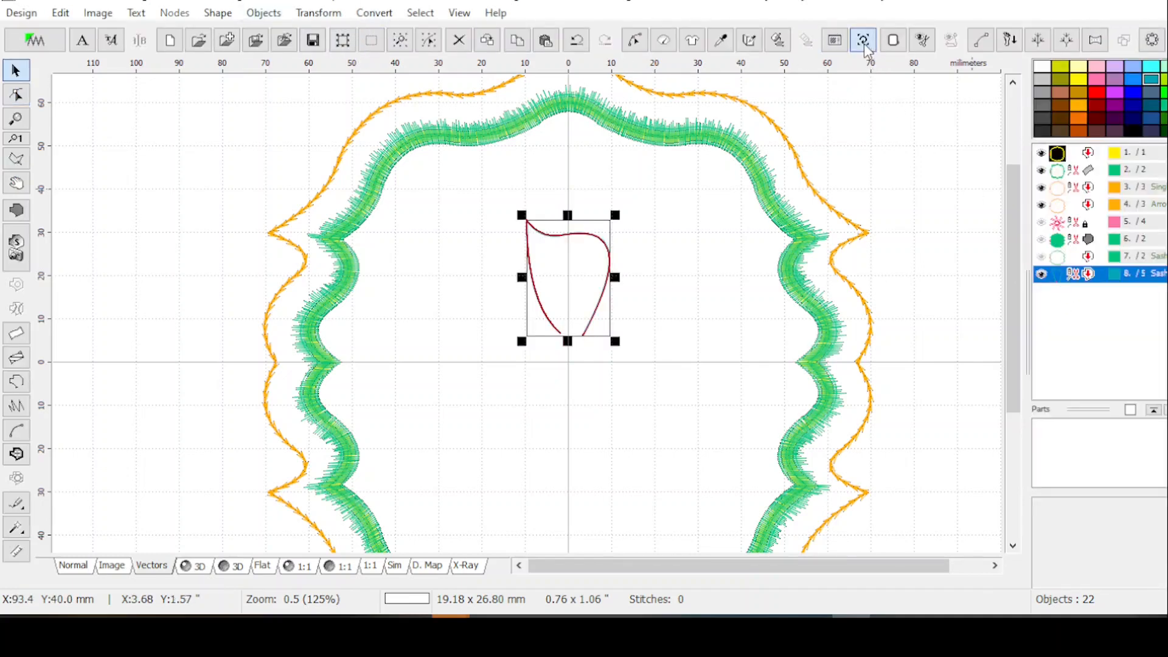
Step: Duplicate the reversed petal by rotation around the design centre, with number per revolution 8, until eight petals form a ring
left_click(864, 43)
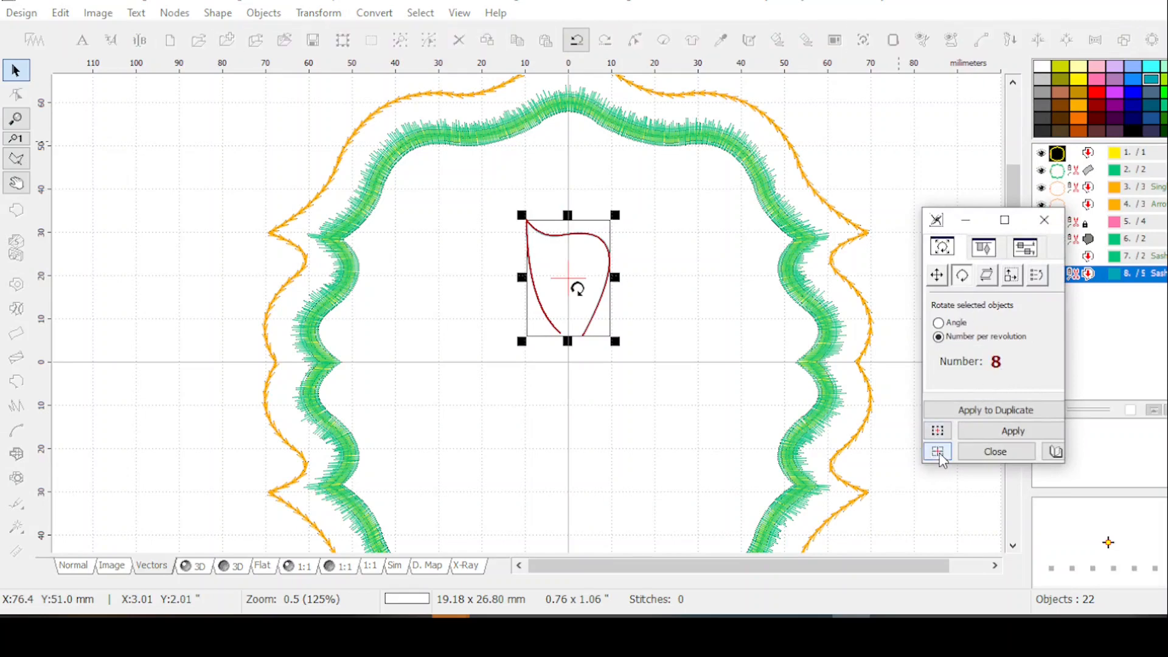
left_click(993, 411)
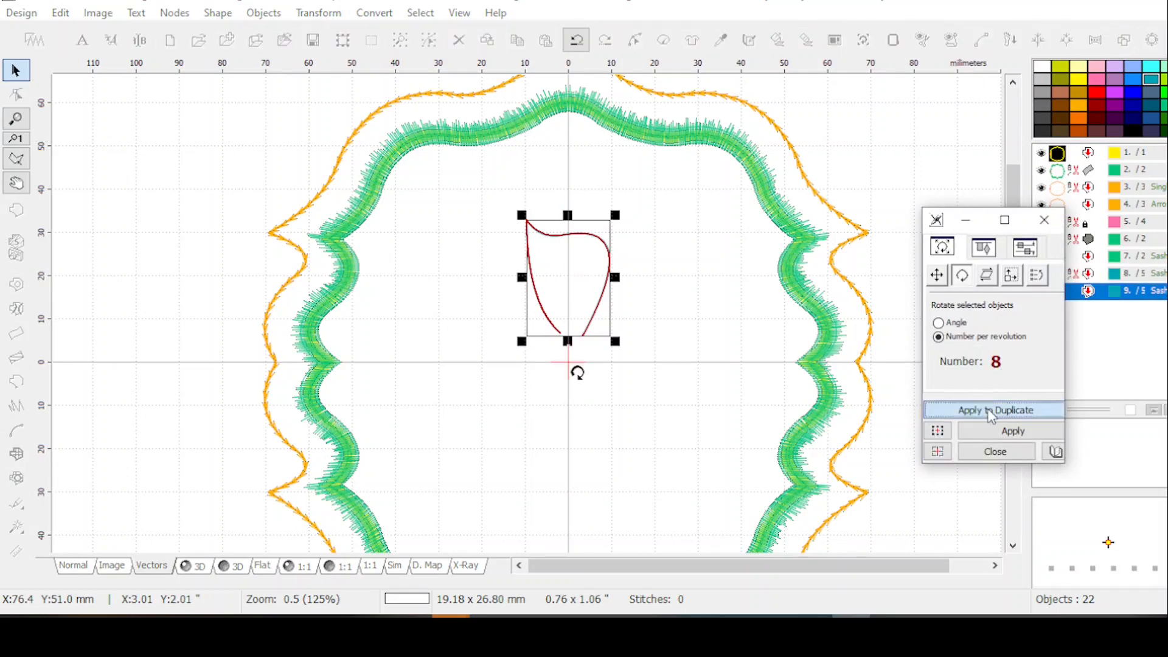
left_click(993, 411)
left_click(993, 411)
left_click(993, 410)
left_click(994, 410)
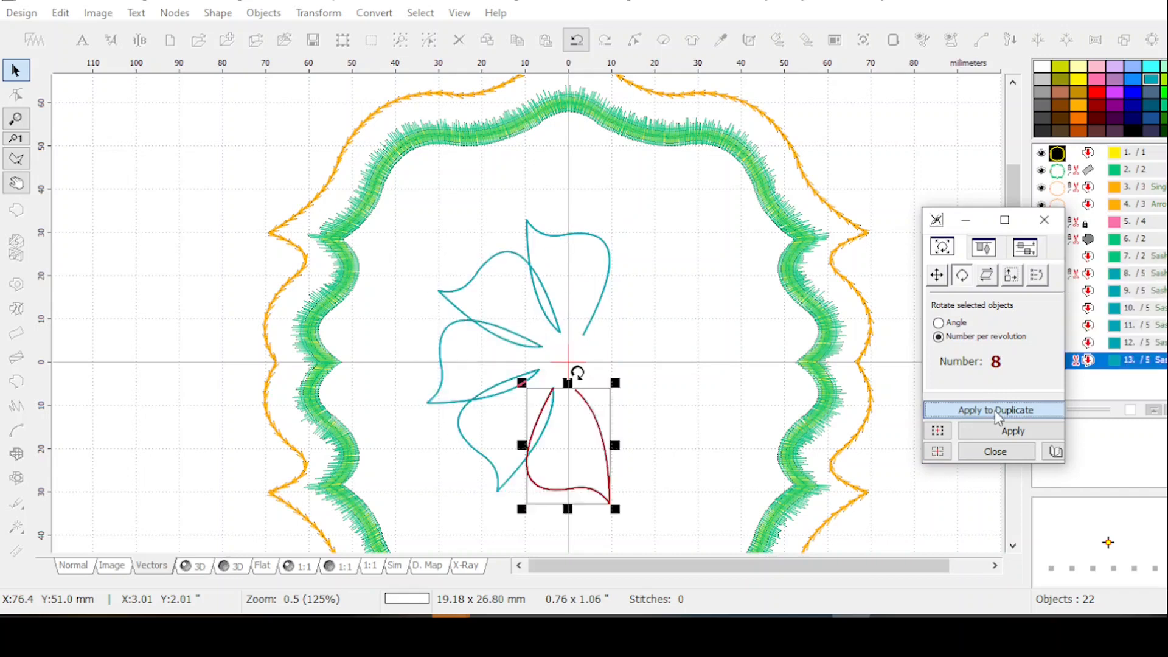
left_click(995, 411)
left_click(995, 410)
left_click(986, 412)
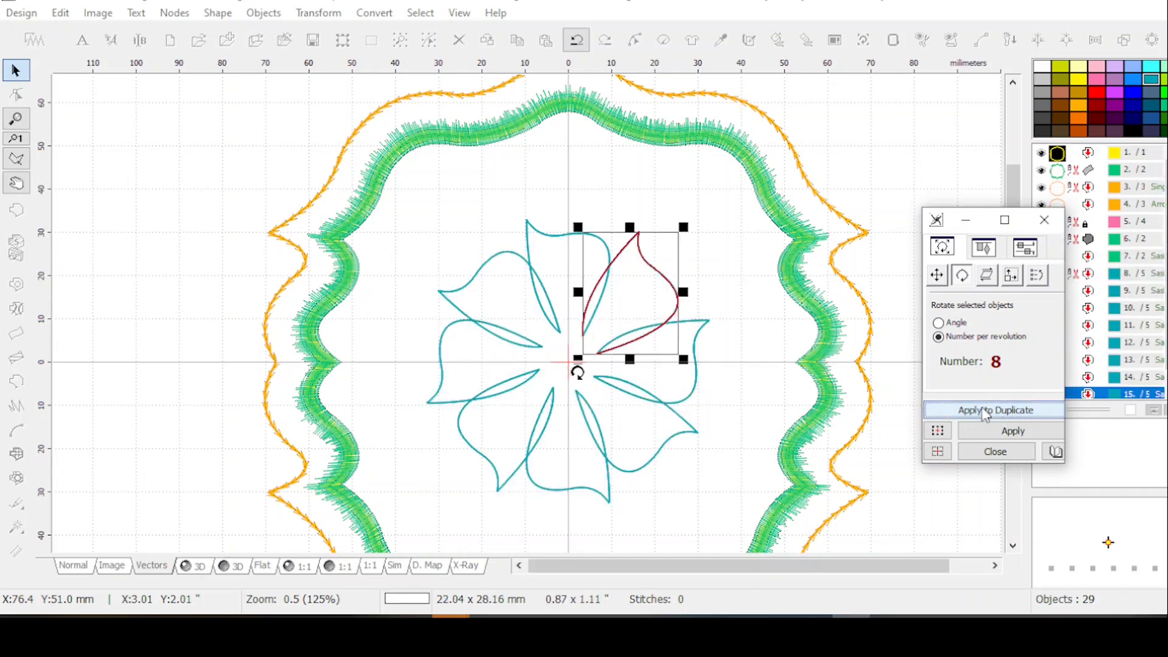
left_click(994, 453)
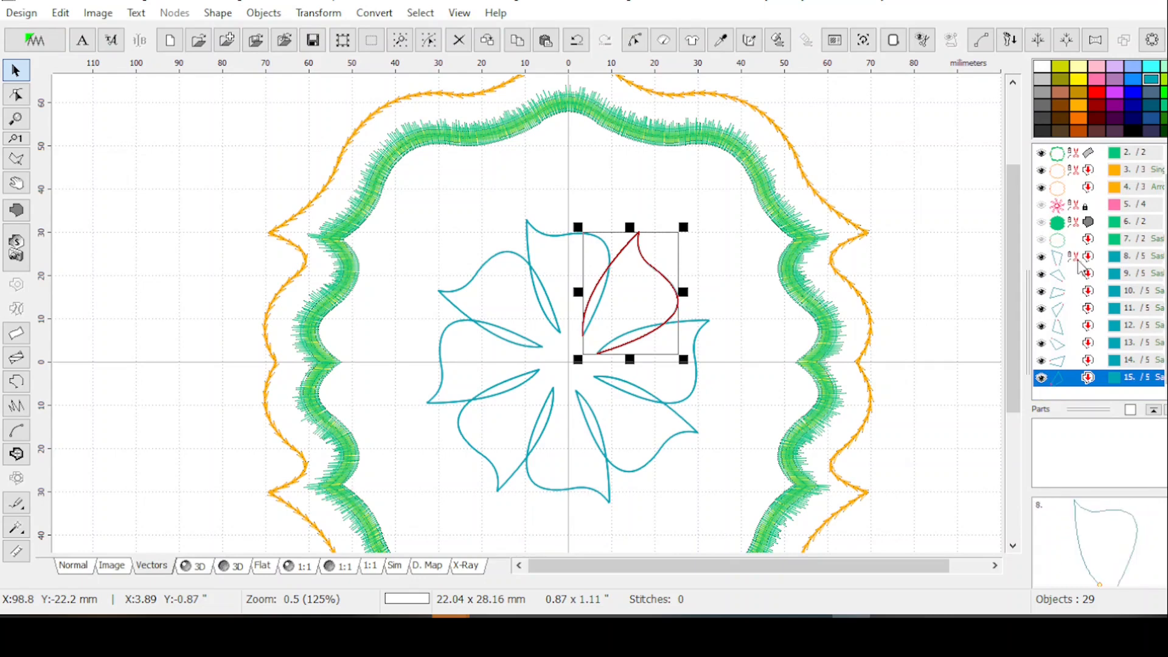
Step: Combine the eight petal outlines, objects 8 to 15, with Group 1 and preview their stitches in 3D
left_click_drag(1089, 266, 1103, 395)
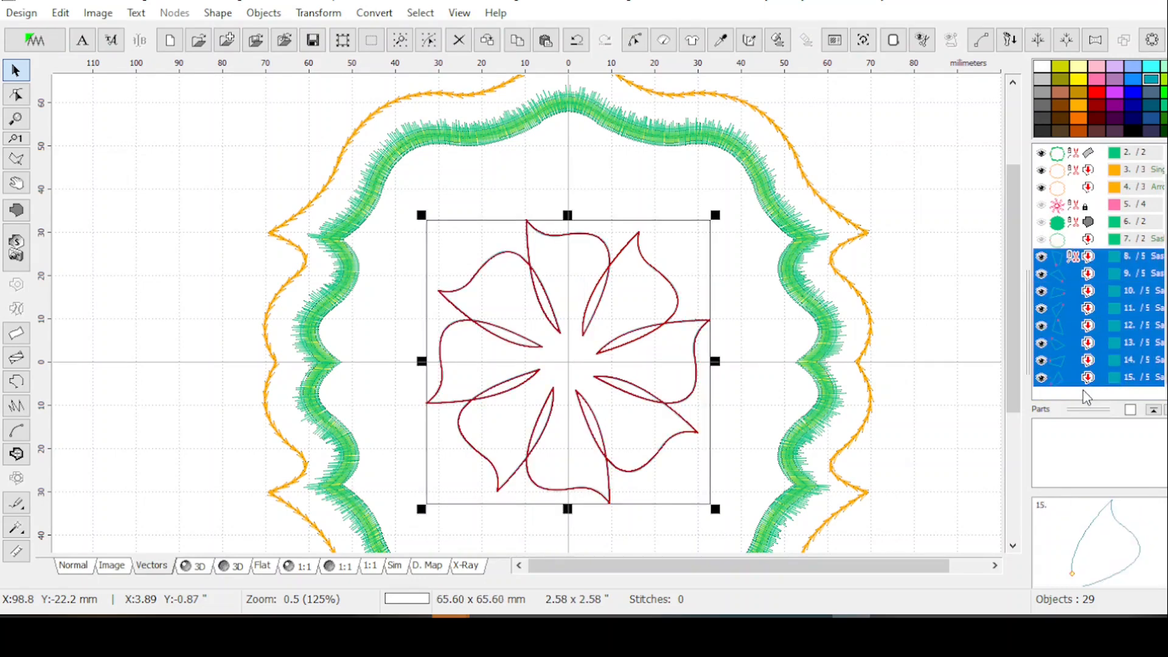
right_click(1074, 319)
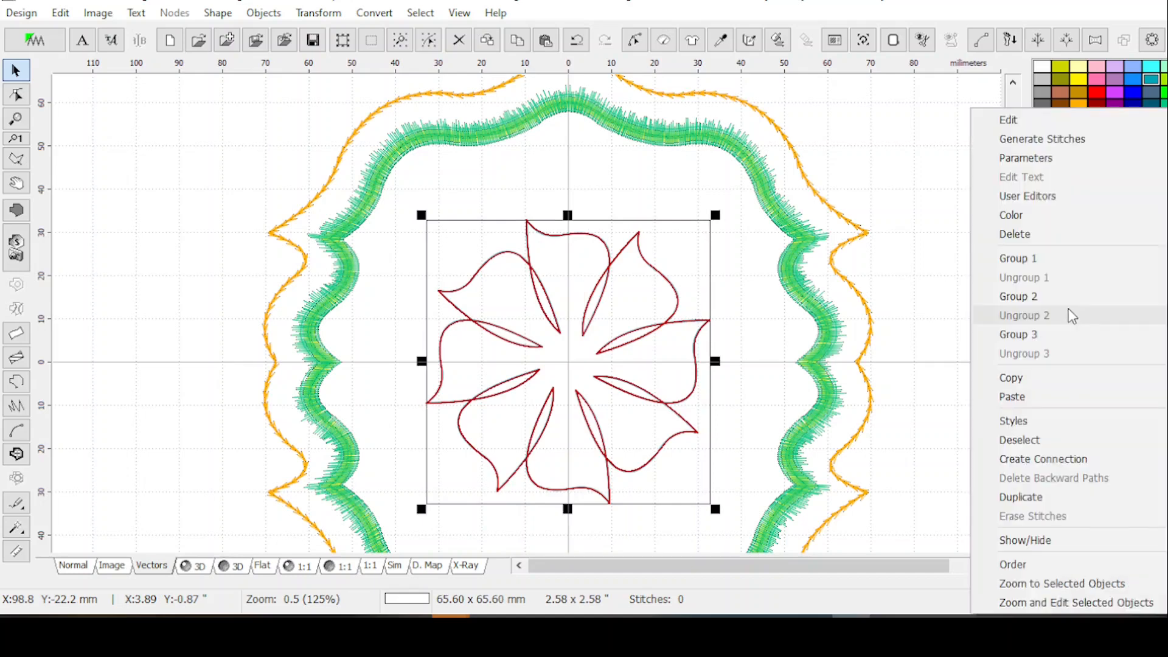
left_click(1041, 261)
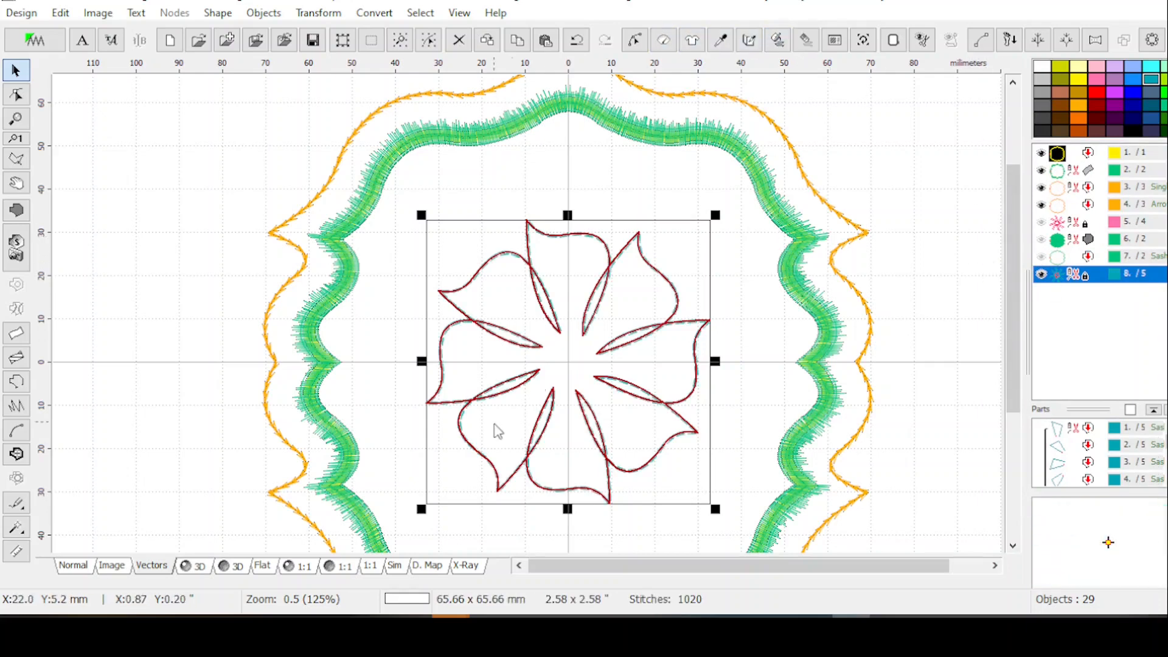
left_click(196, 567)
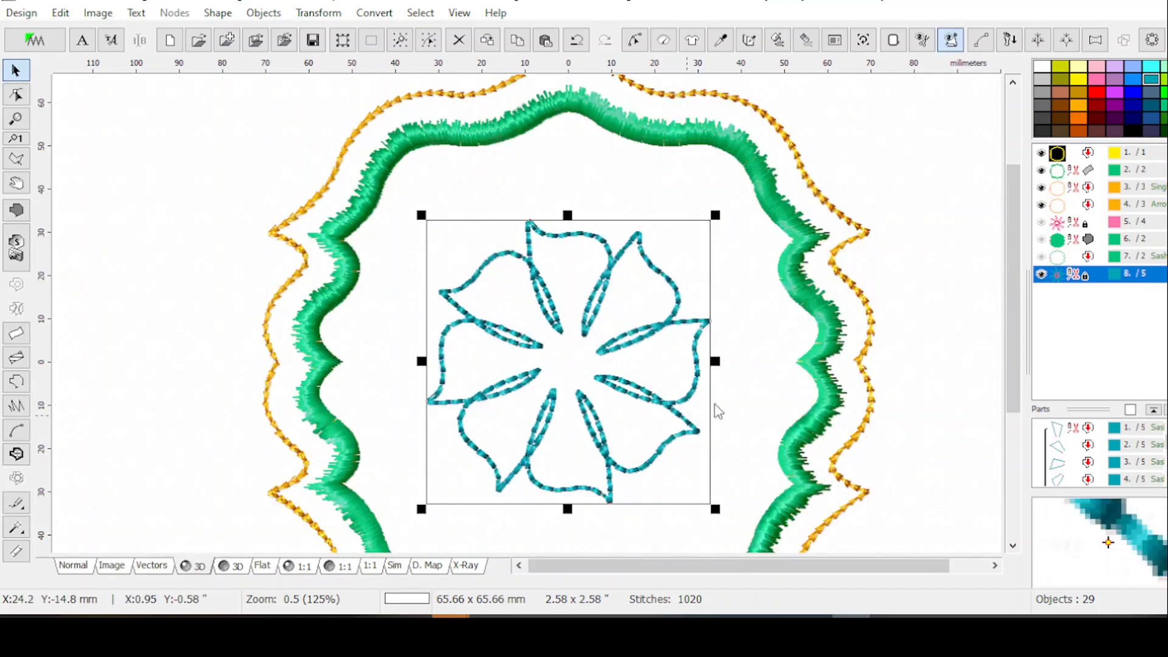
left_click_drag(1016, 241, 1007, 293)
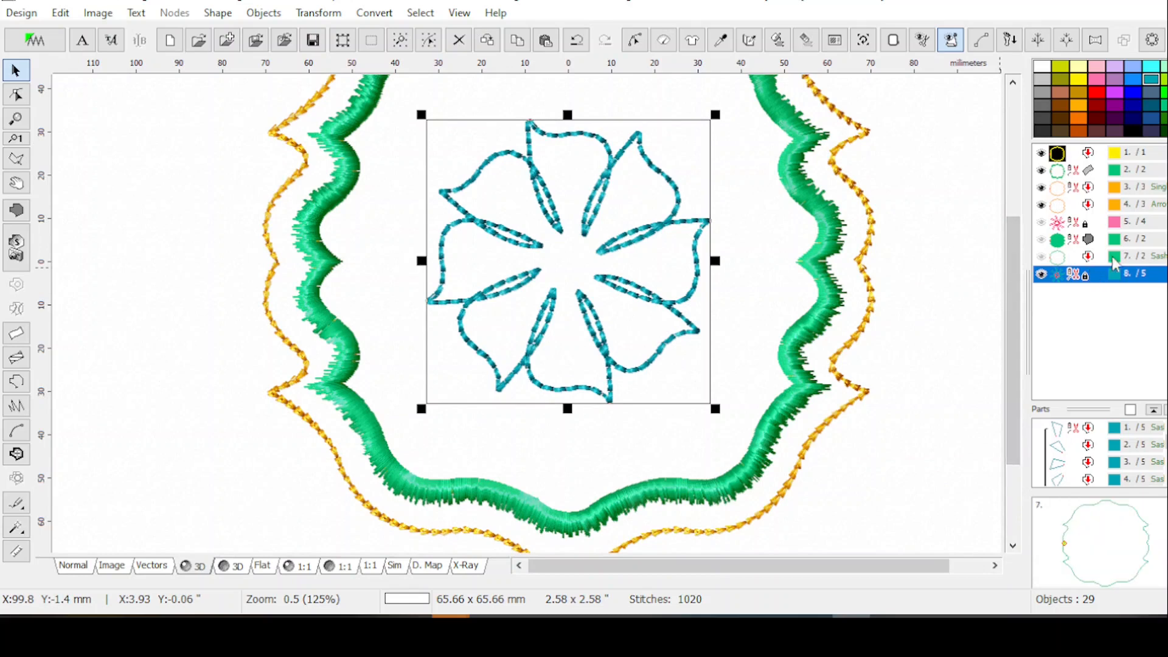
Step: Create fills from the grouped petal outlines, object 8, with Create Fill from Outline
left_click(1085, 275)
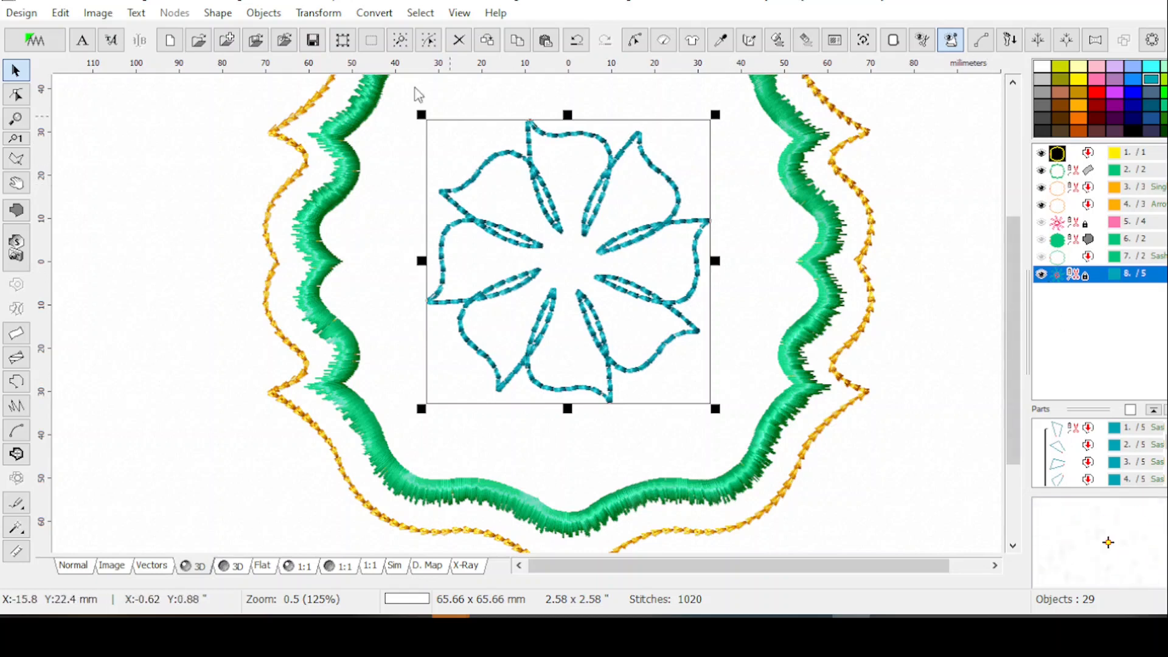
left_click(375, 14)
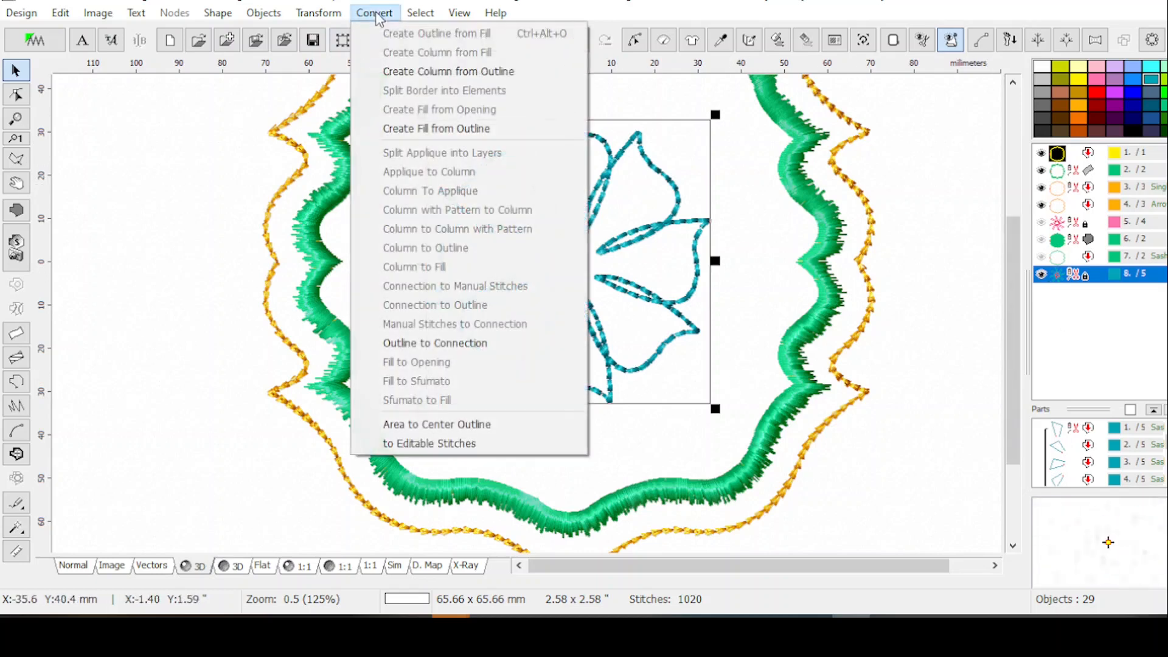
left_click(433, 128)
Step: Group the eight petal fills into one object and hide the petal outline group, object 8
right_click(1072, 303)
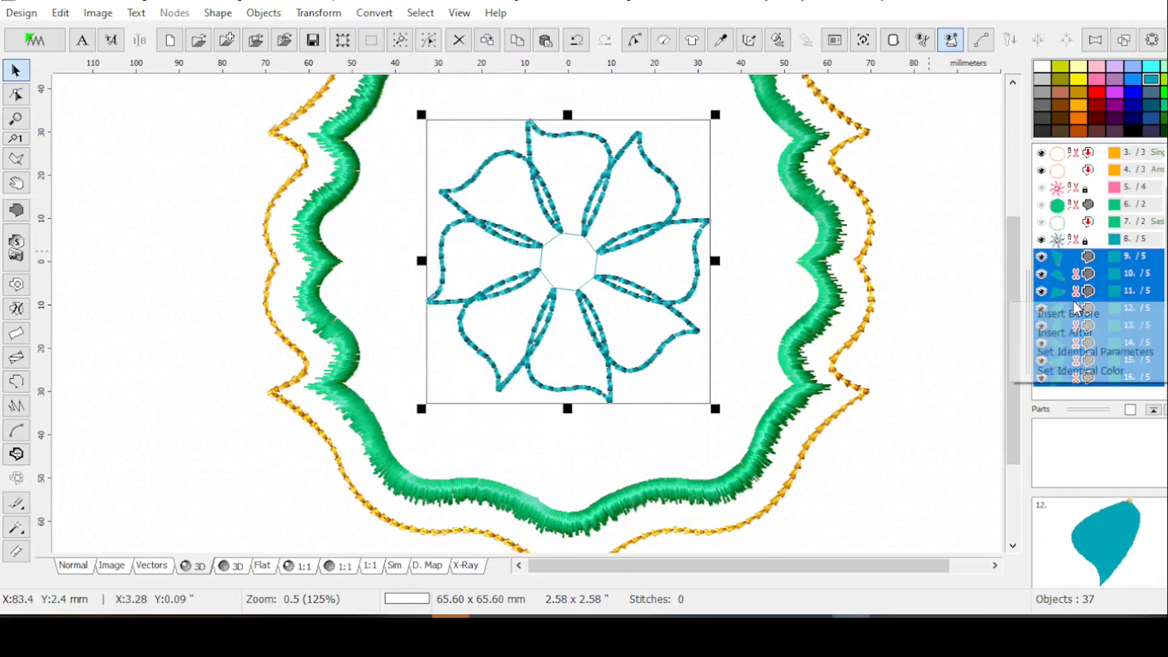
right_click(956, 288)
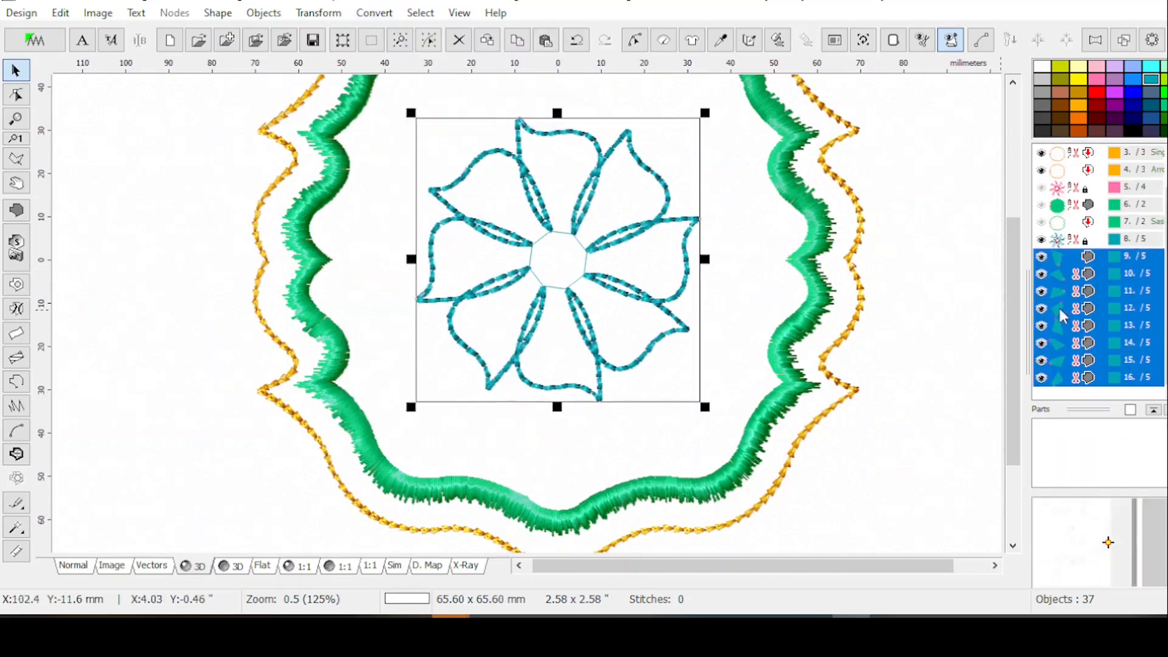
right_click(1085, 303)
left_click(1038, 255)
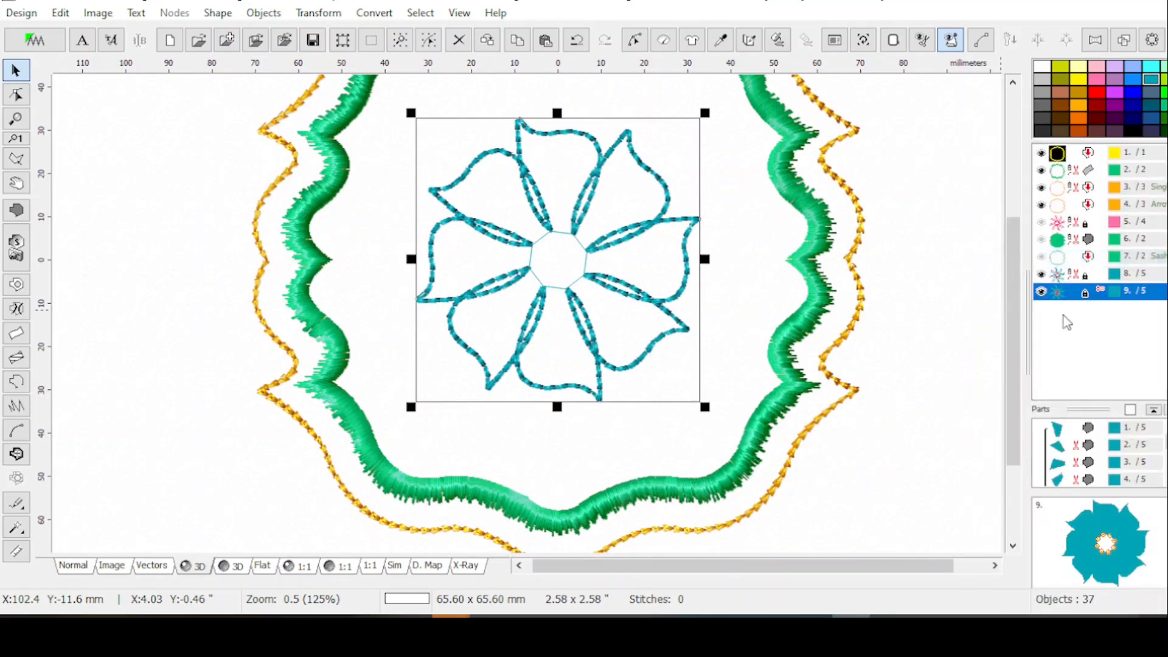
left_click(1041, 274)
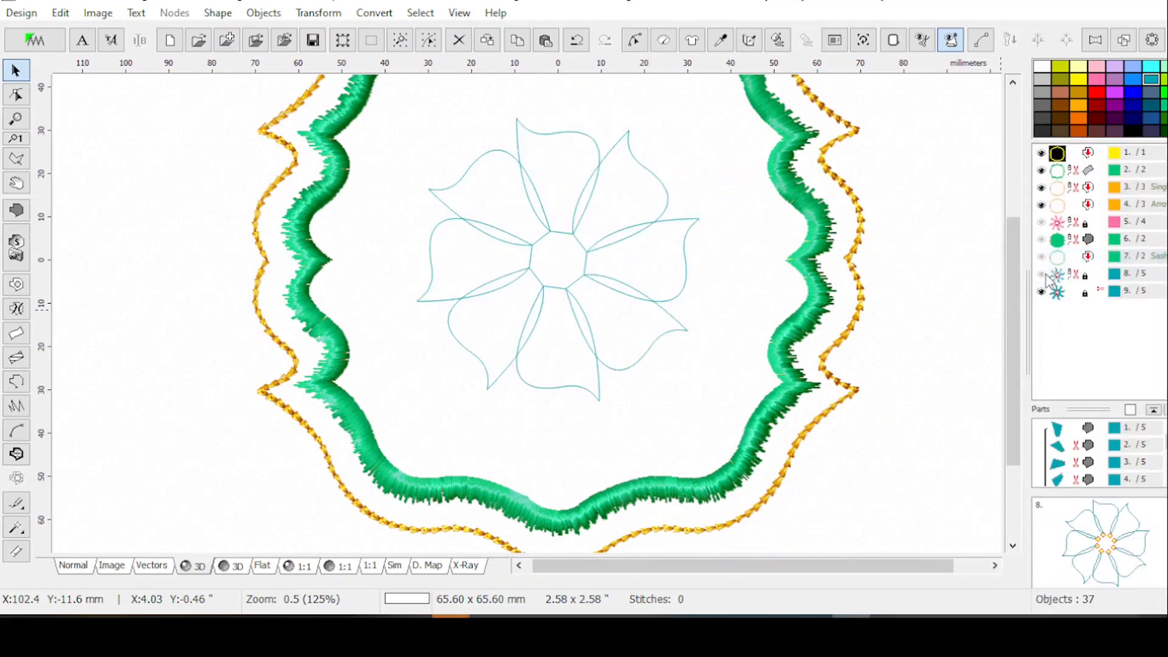
Step: Select the petal fill group, object 9, and save the design
left_click(1083, 296)
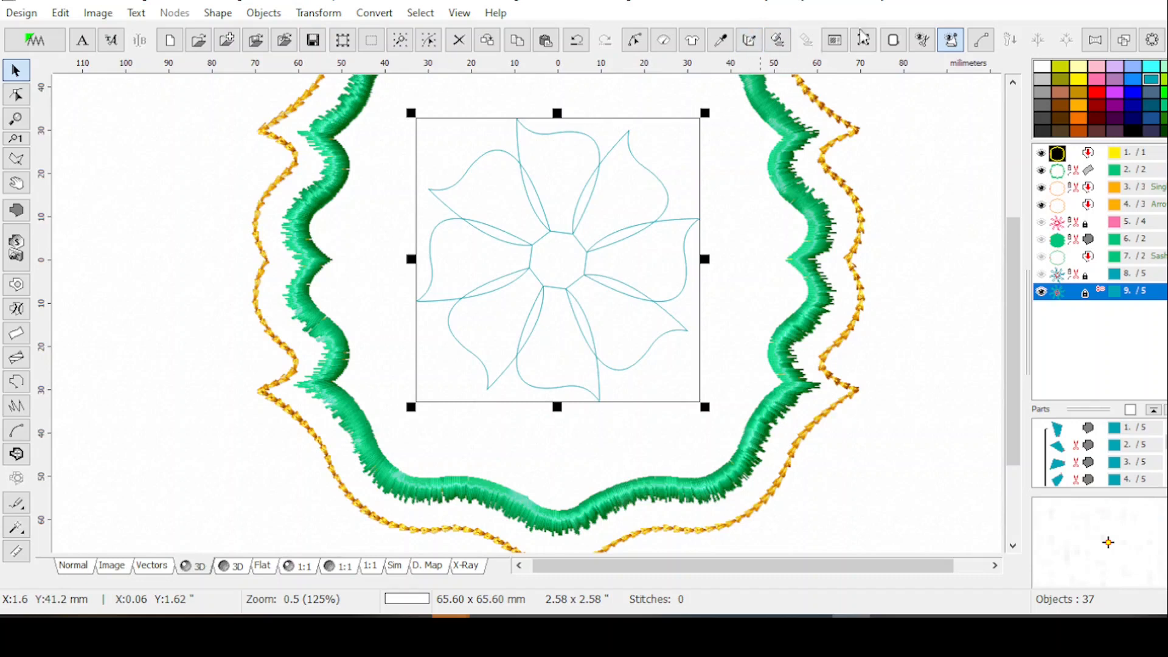
left_click(313, 41)
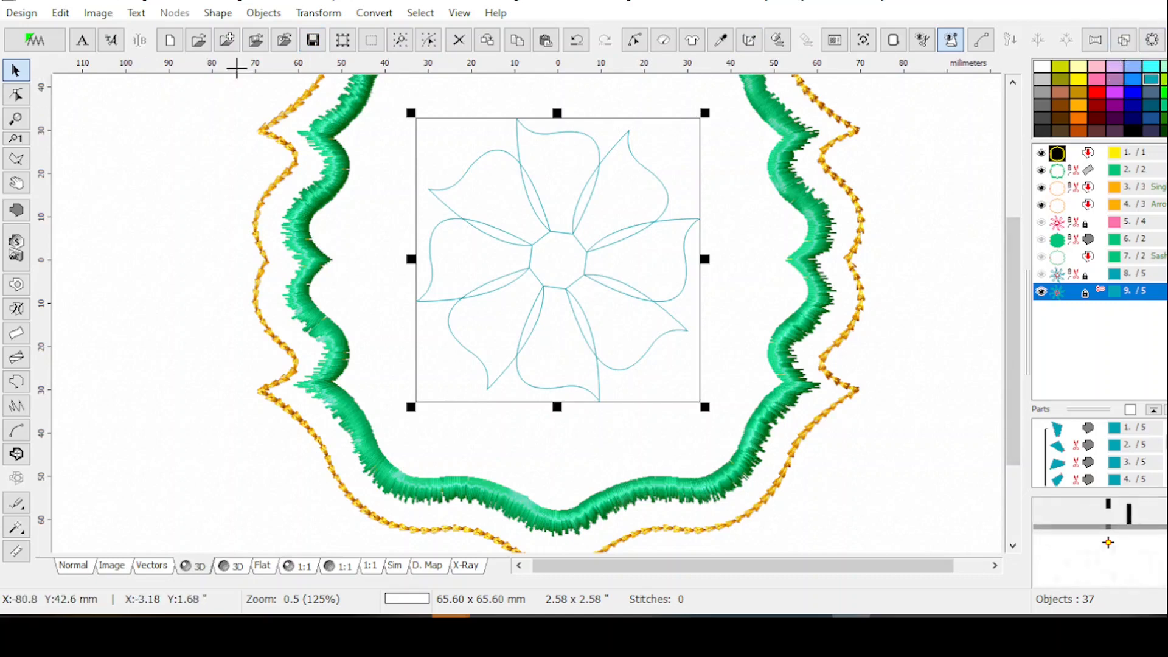
left_click(310, 49)
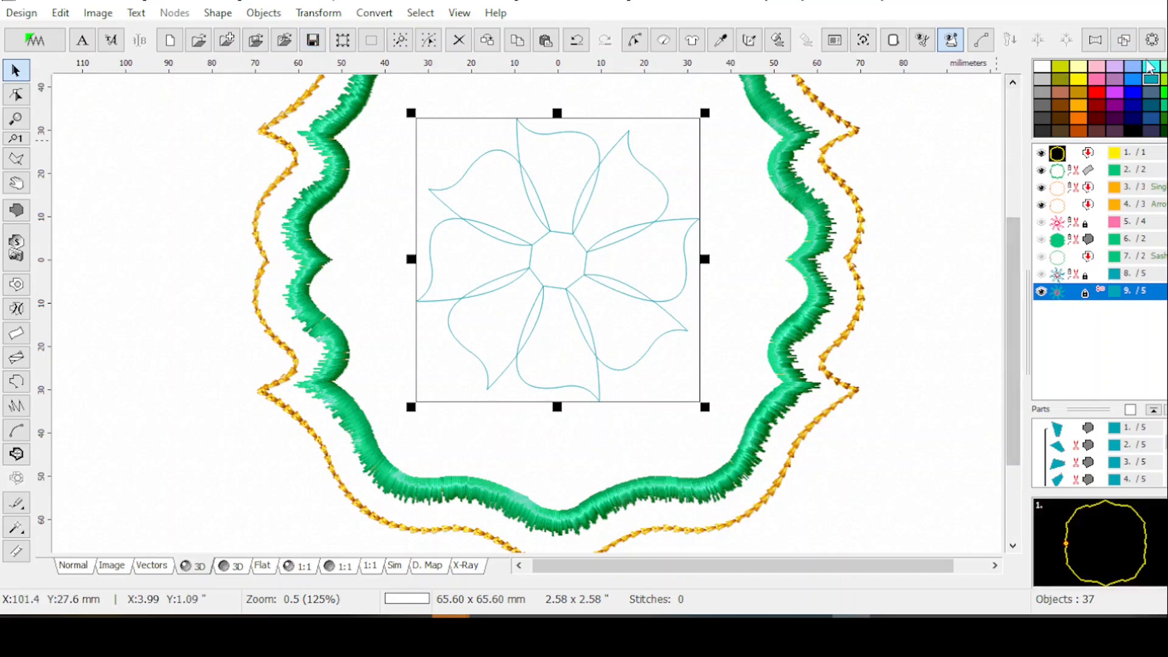
Step: Create outline elements from the petal fill group, decline arranging them into a compact outline, and review the elements in the widened object list
left_click(1123, 40)
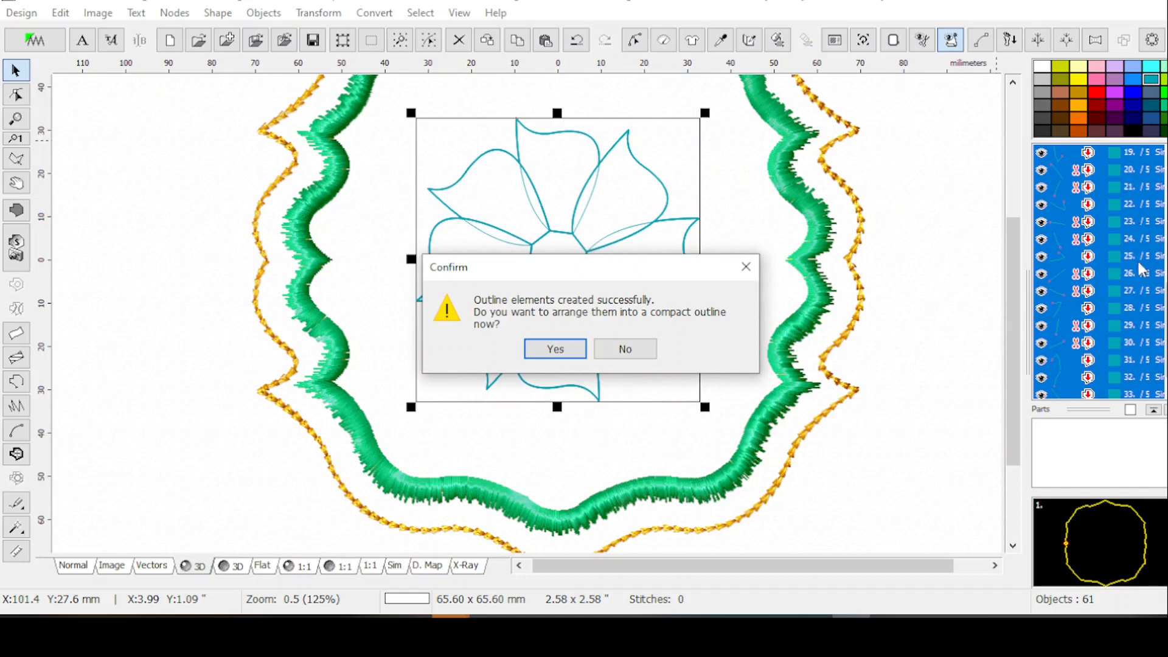
left_click(625, 350)
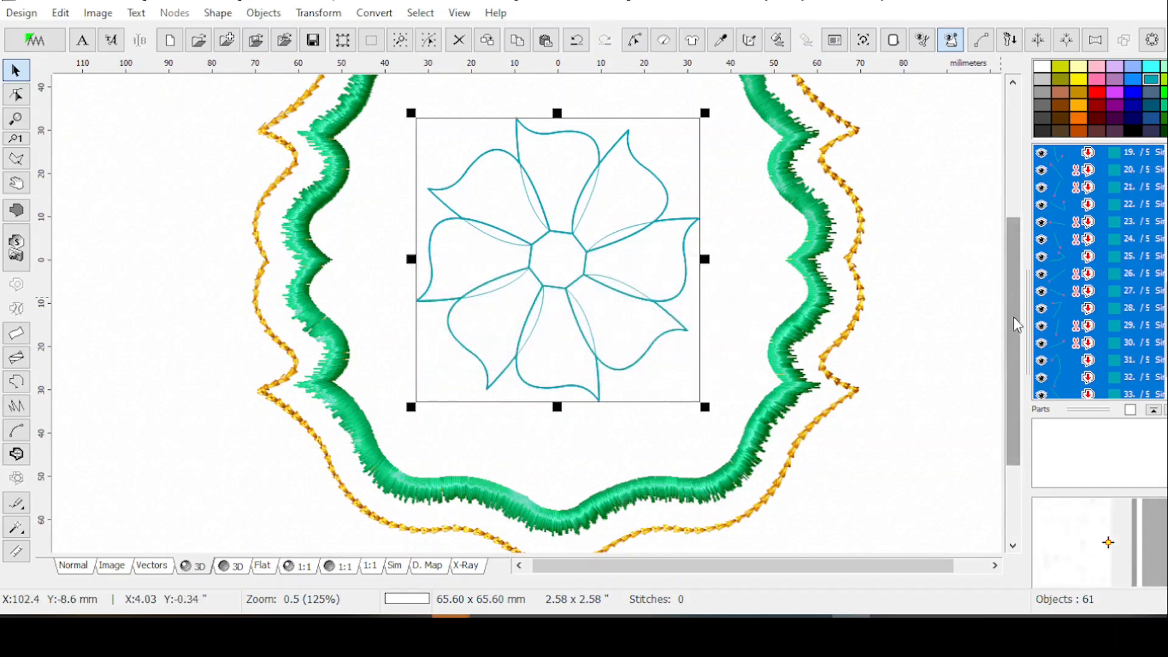
scroll(1013, 319, "up", 1)
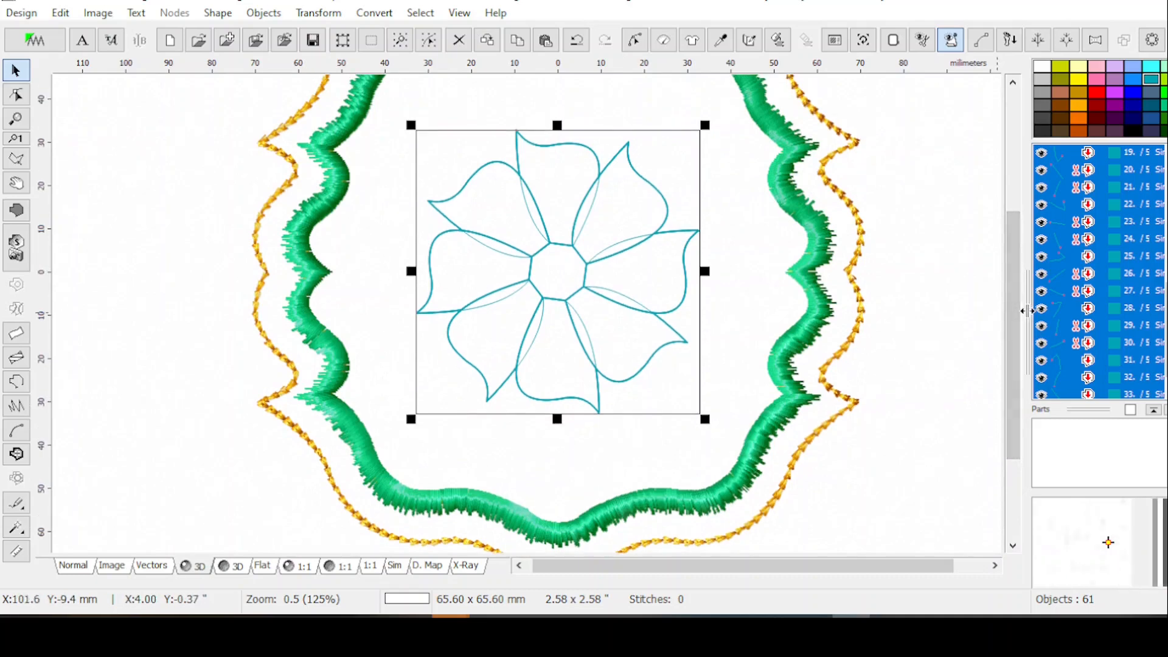
left_click_drag(1027, 310, 961, 326)
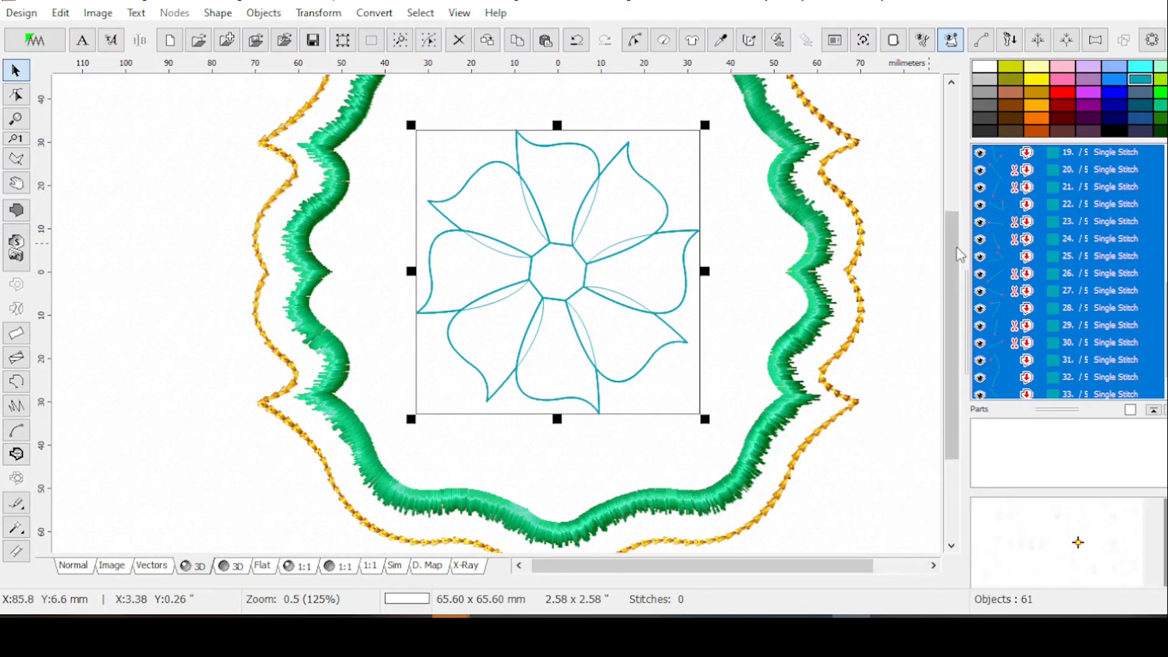
scroll(1016, 374, "up", 6)
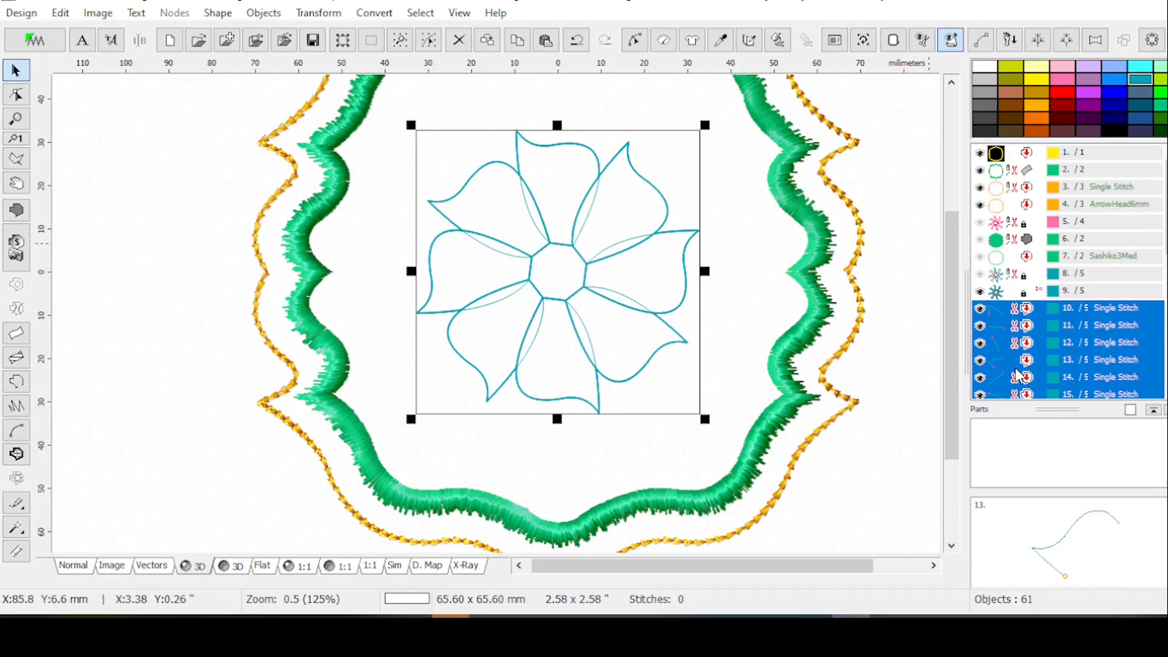
Step: Delete the separate outline elements and recreate them from the petal fill group, object 9, as a compact outline with connections
key("Delete")
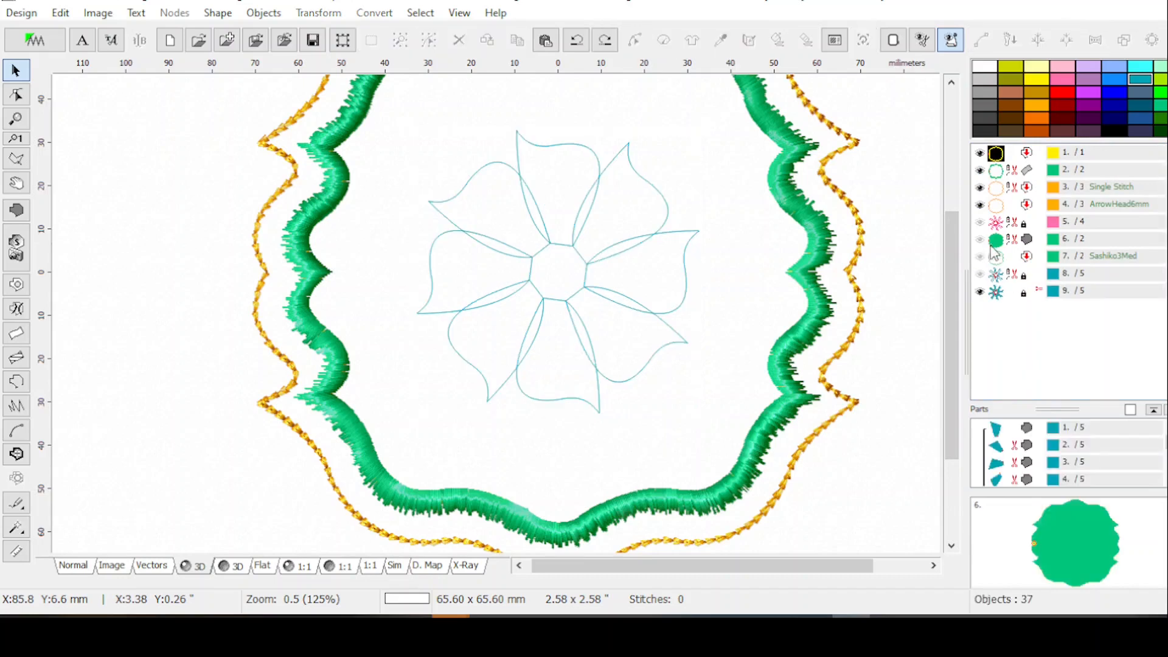
left_click(1022, 293)
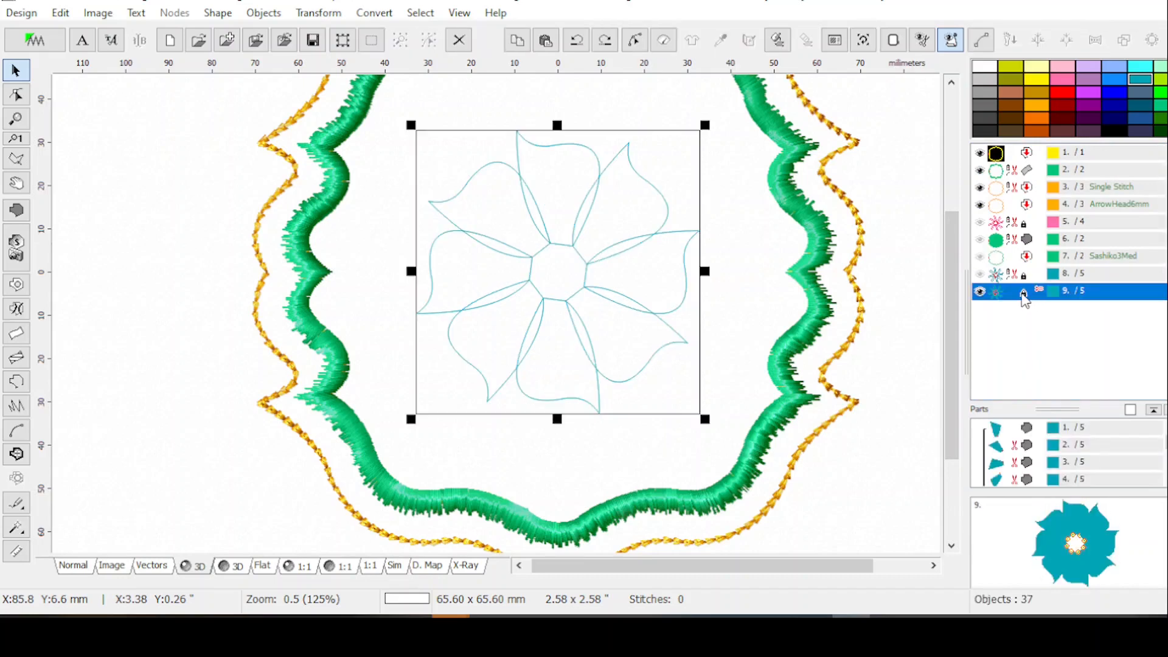
left_click(1123, 40)
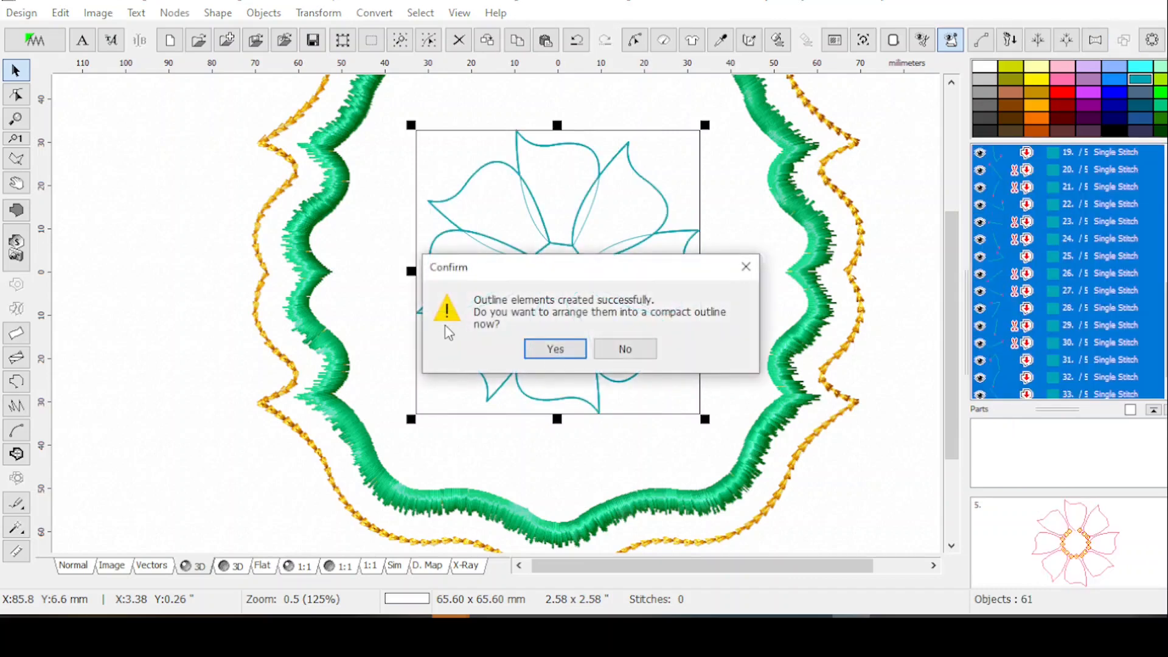
left_click(555, 351)
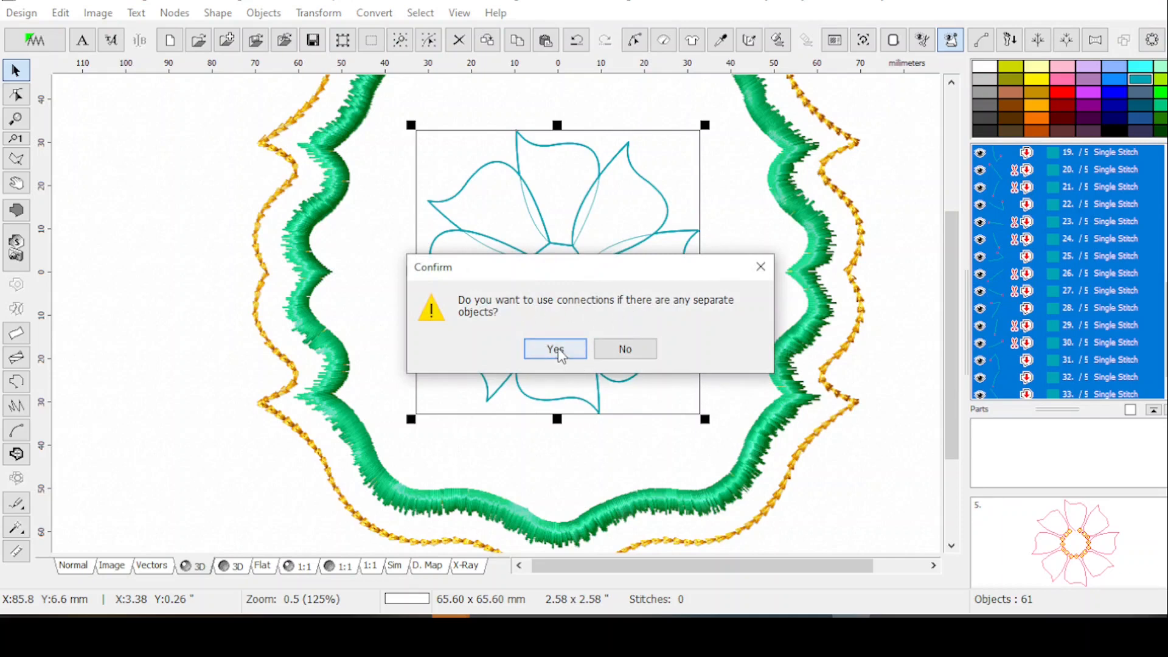
left_click(556, 350)
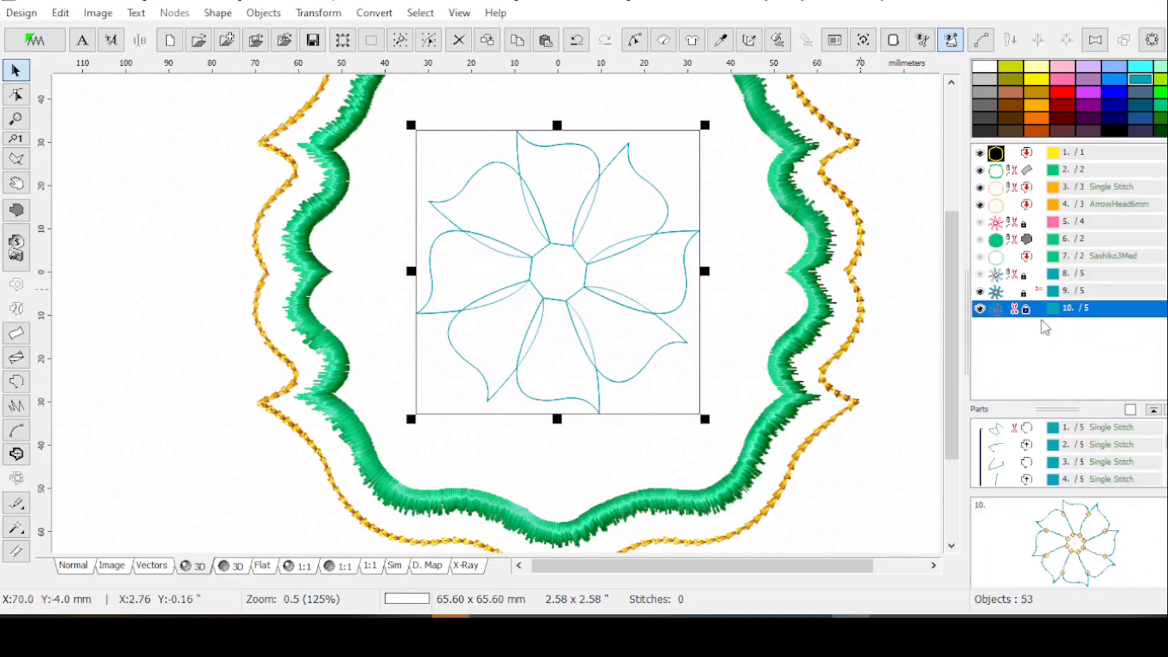
Step: Recolor the compact outline group, object 10, dark purple and generate its stitches
left_click_drag(1088, 104, 1067, 312)
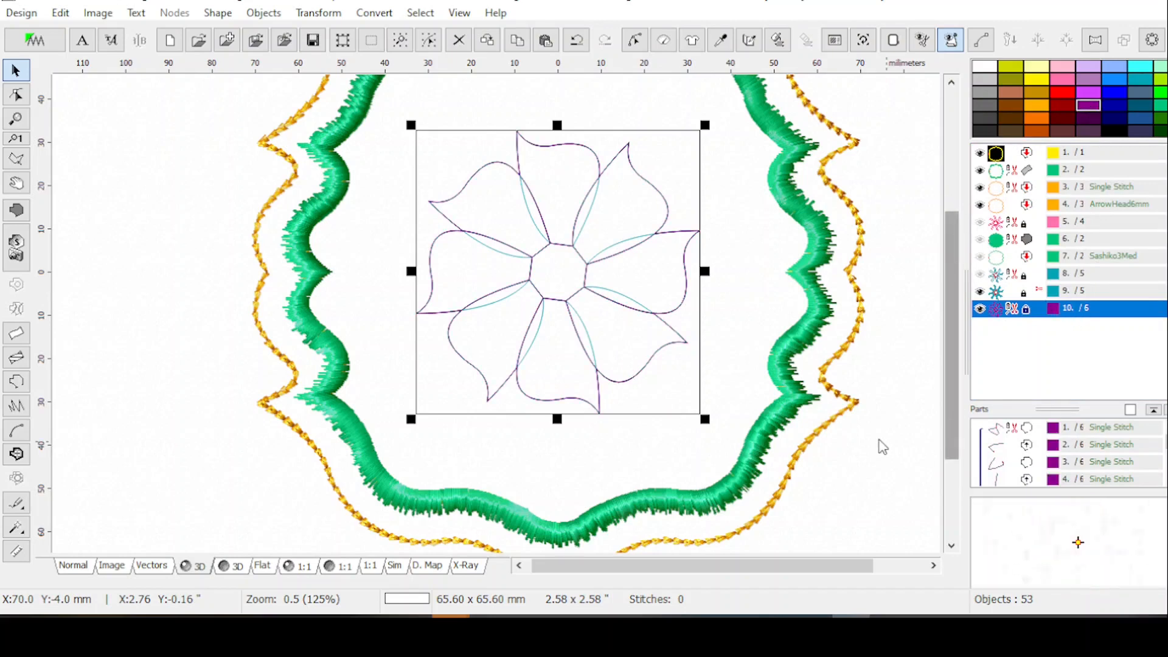
left_click(777, 39)
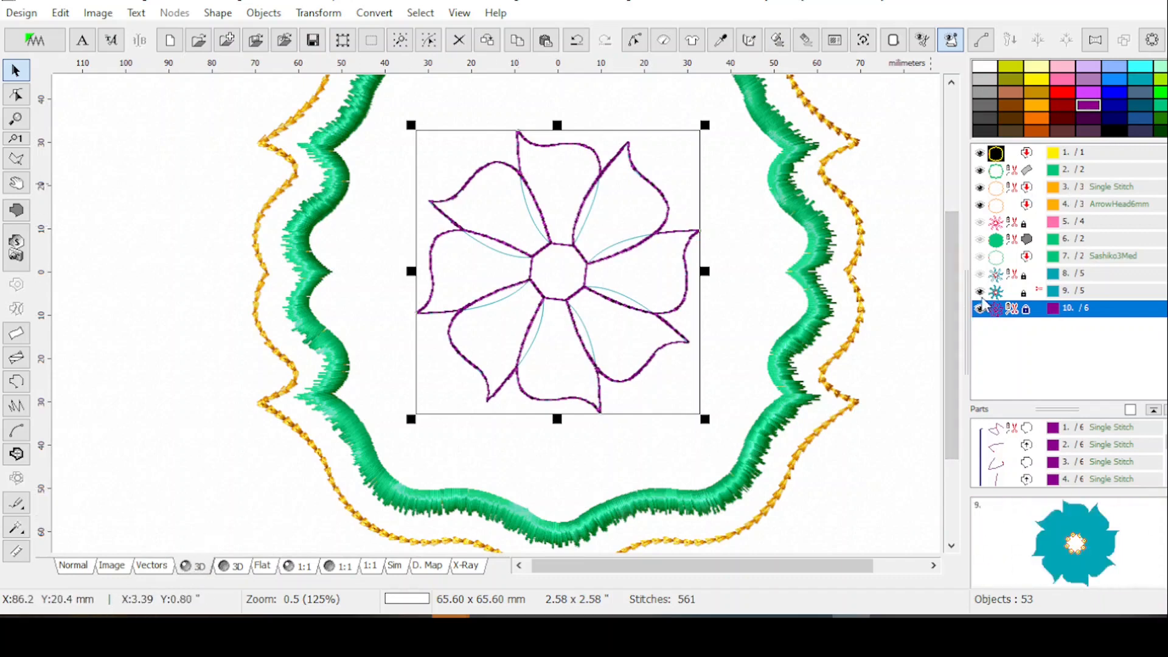
Step: Hide the petal fill group, object 9, and examine the compact outline's stitching along the petals and flower center
left_click(981, 291)
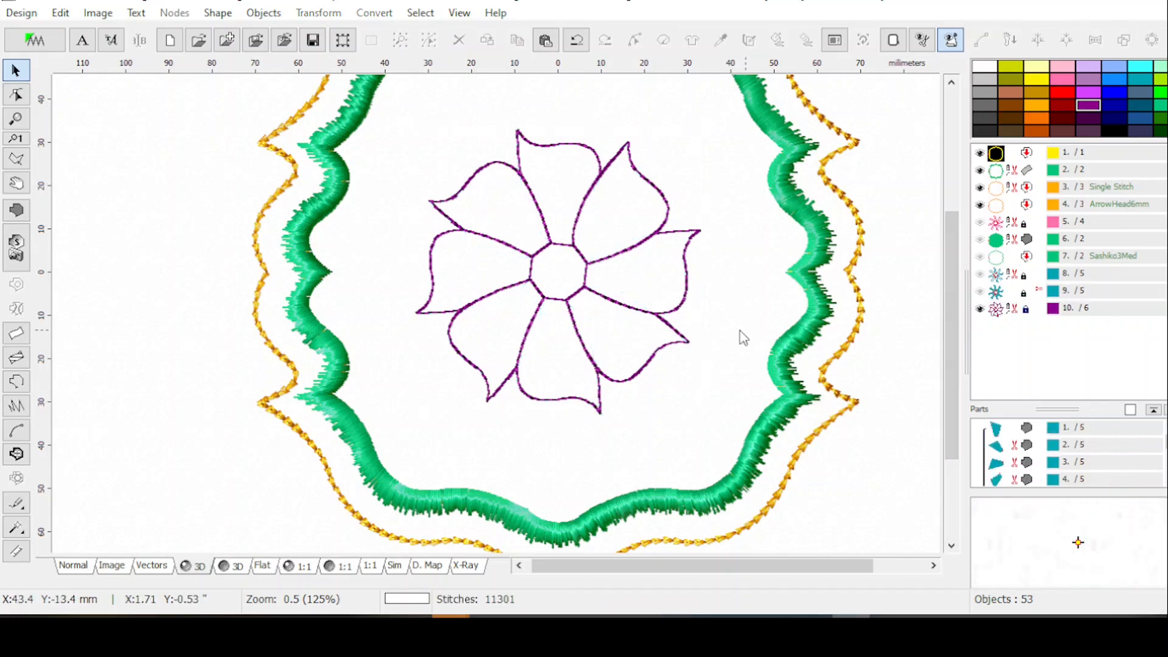
scroll(485, 328, "up", 1)
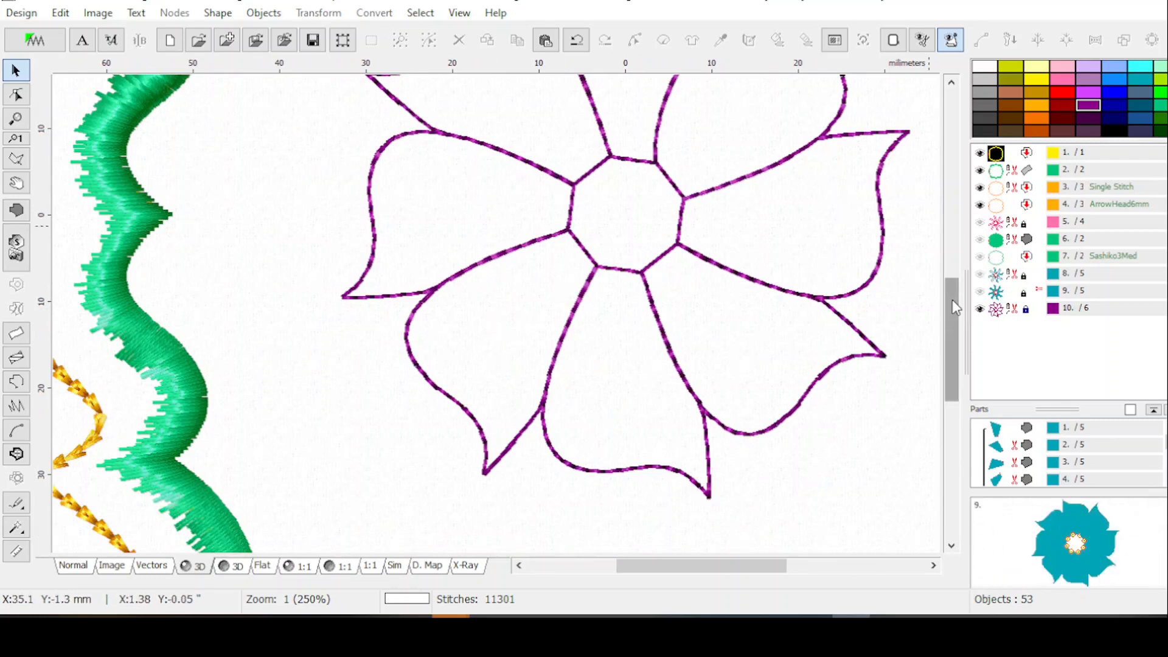
left_click_drag(951, 300, 946, 263)
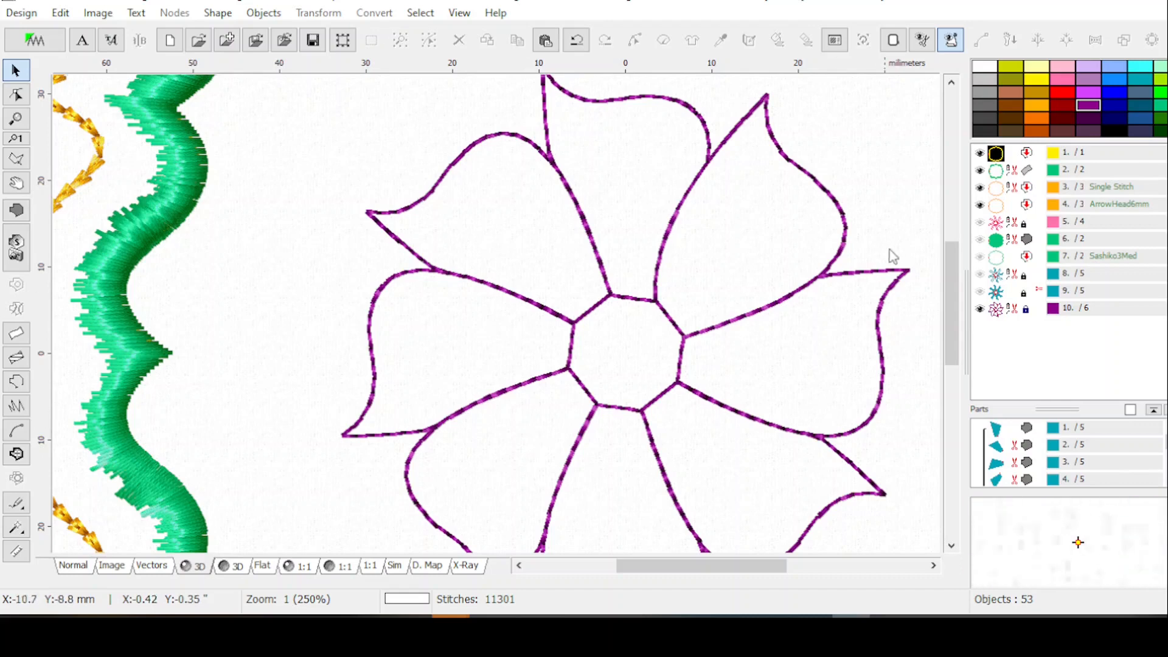
left_click_drag(949, 283, 942, 321)
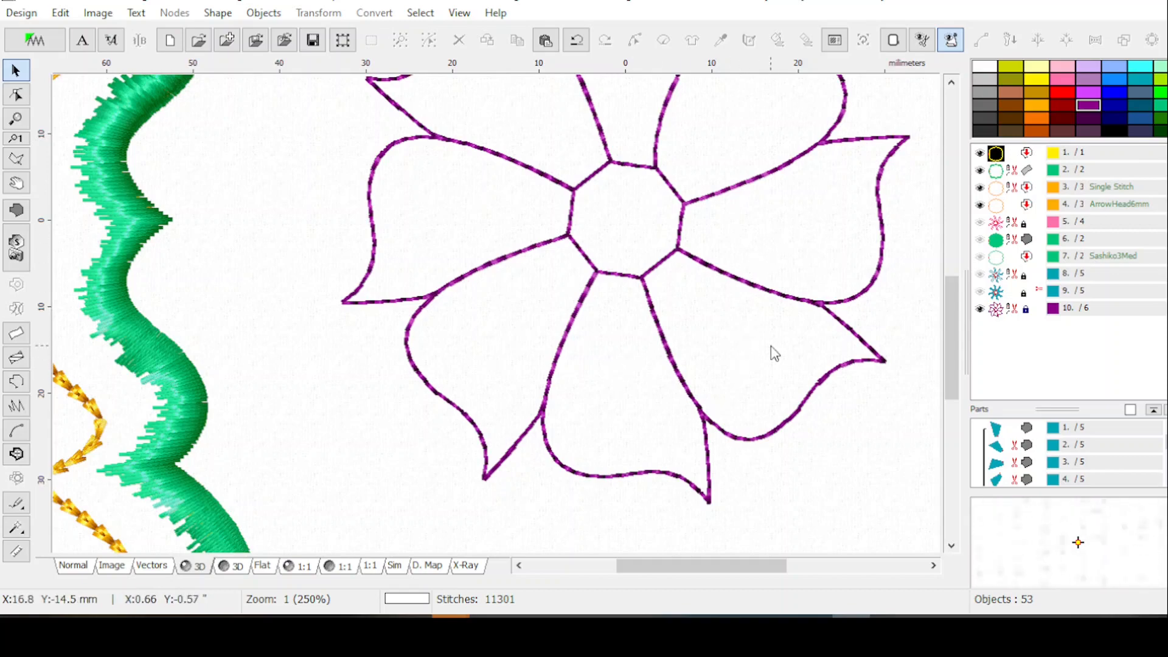
left_click_drag(951, 341, 946, 306)
scroll(935, 328, "down", 1)
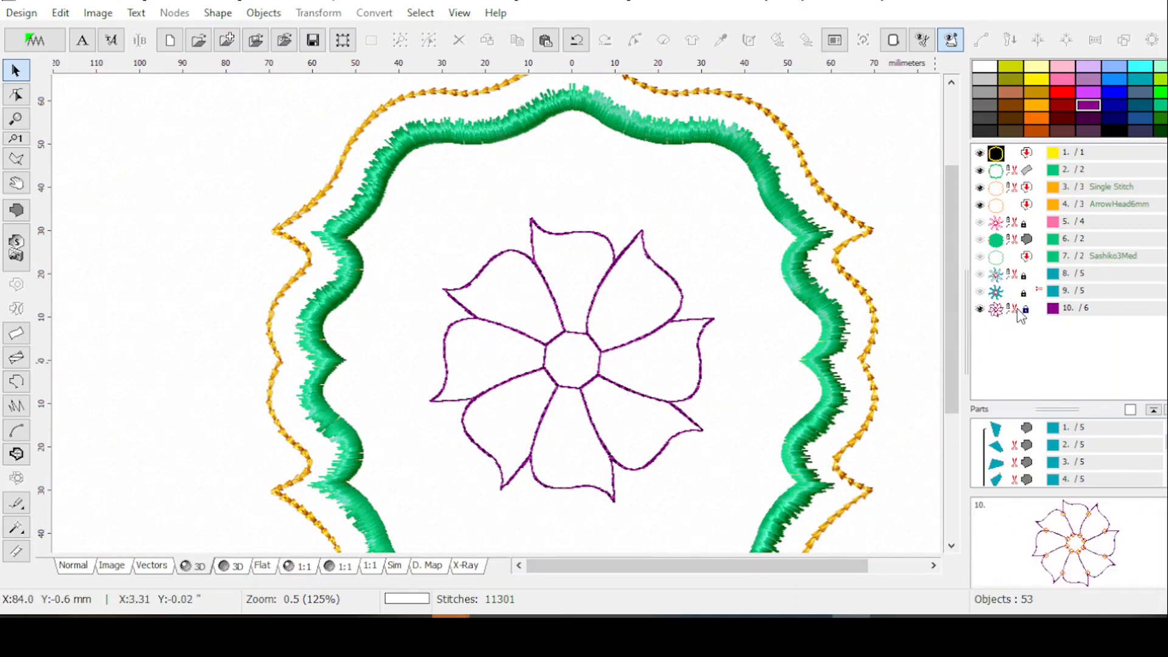
Step: Show and select the petal fill group, object 9, and create outline elements again without arranging them into a compact outline
left_click(986, 293)
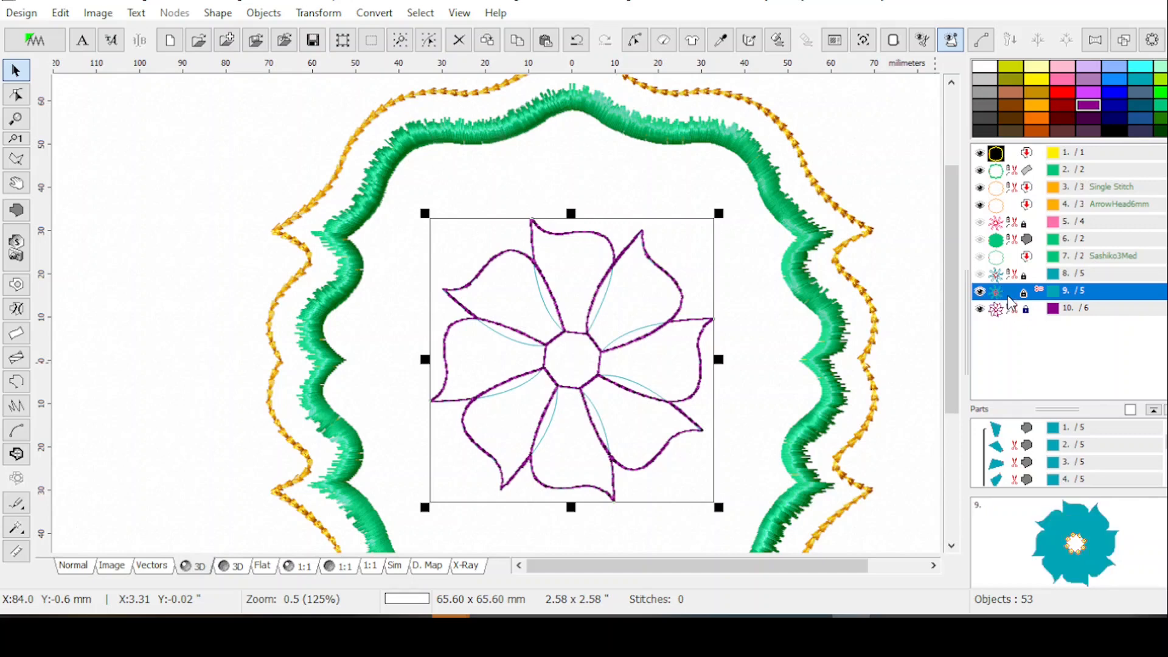
left_click(1123, 41)
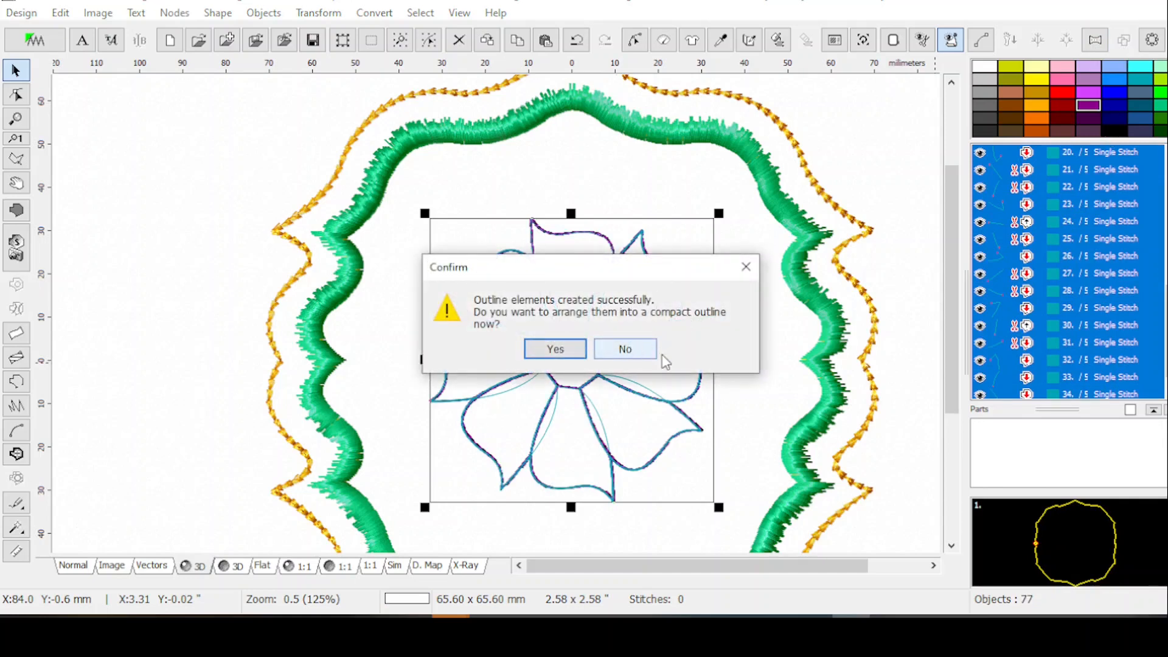
left_click(625, 349)
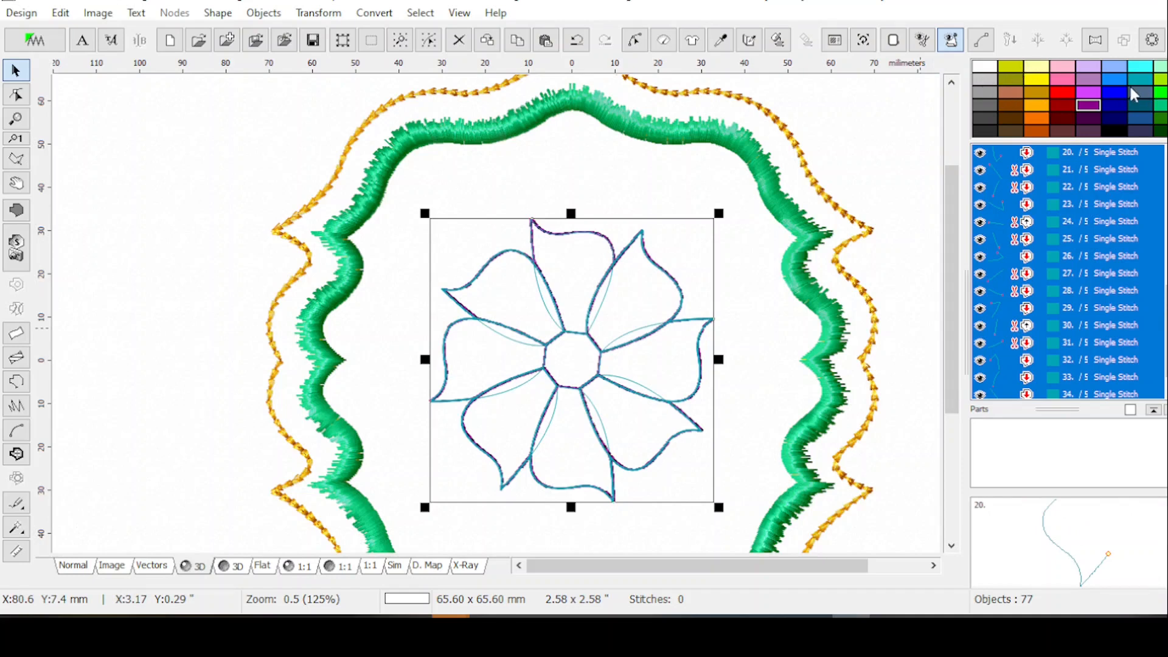
Step: Recolor all the newly created separate outline elements dark gray
left_click(984, 119)
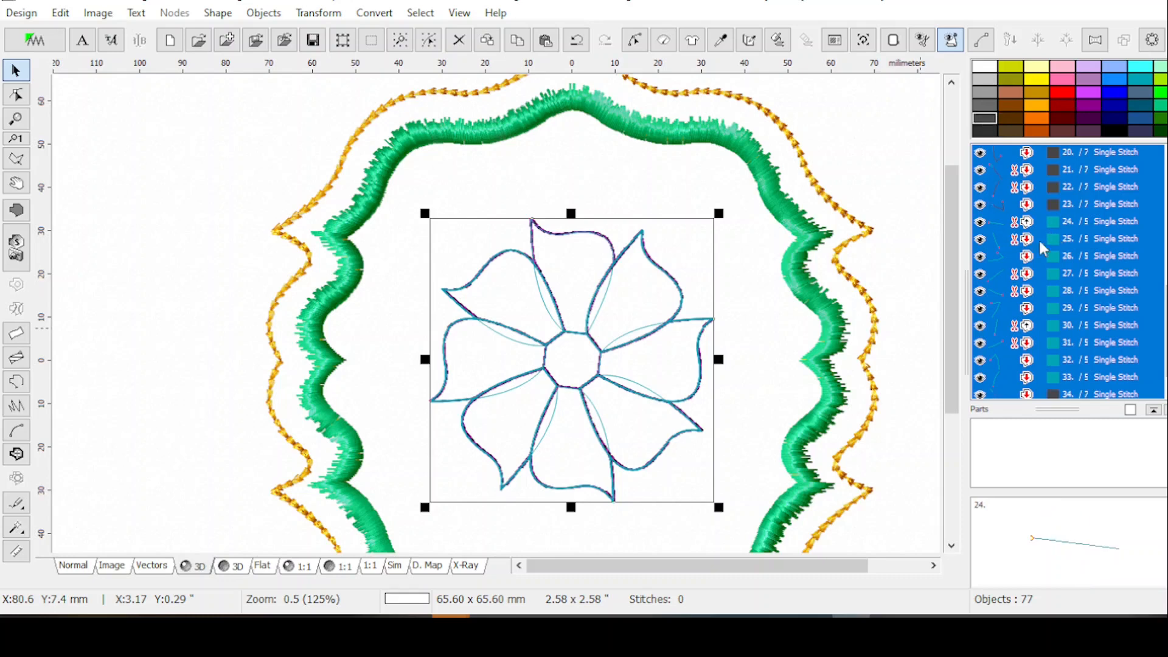
right_click(1040, 275)
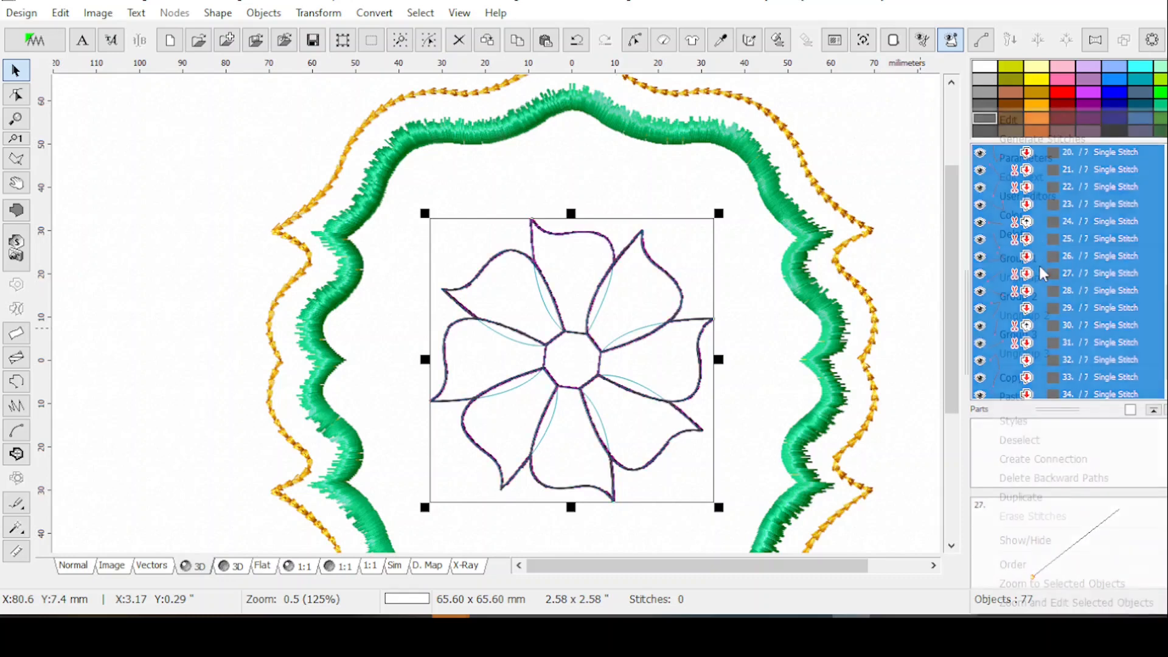
left_click(973, 4)
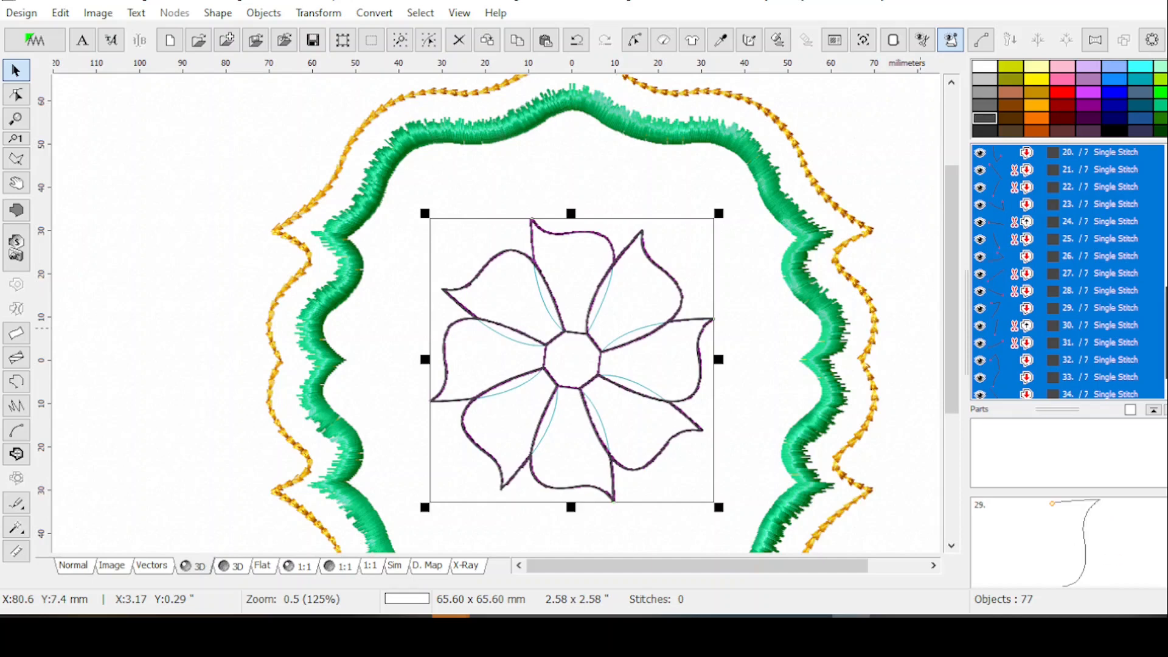
scroll(1067, 268, "down", 1)
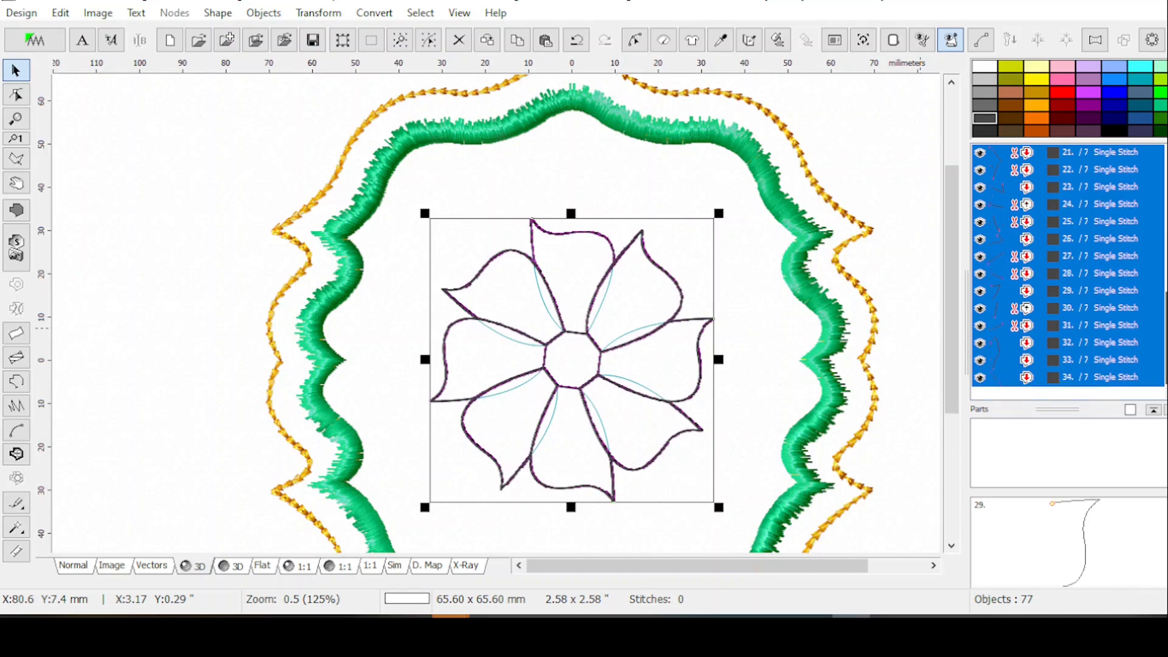
scroll(1152, 348, "up", 5)
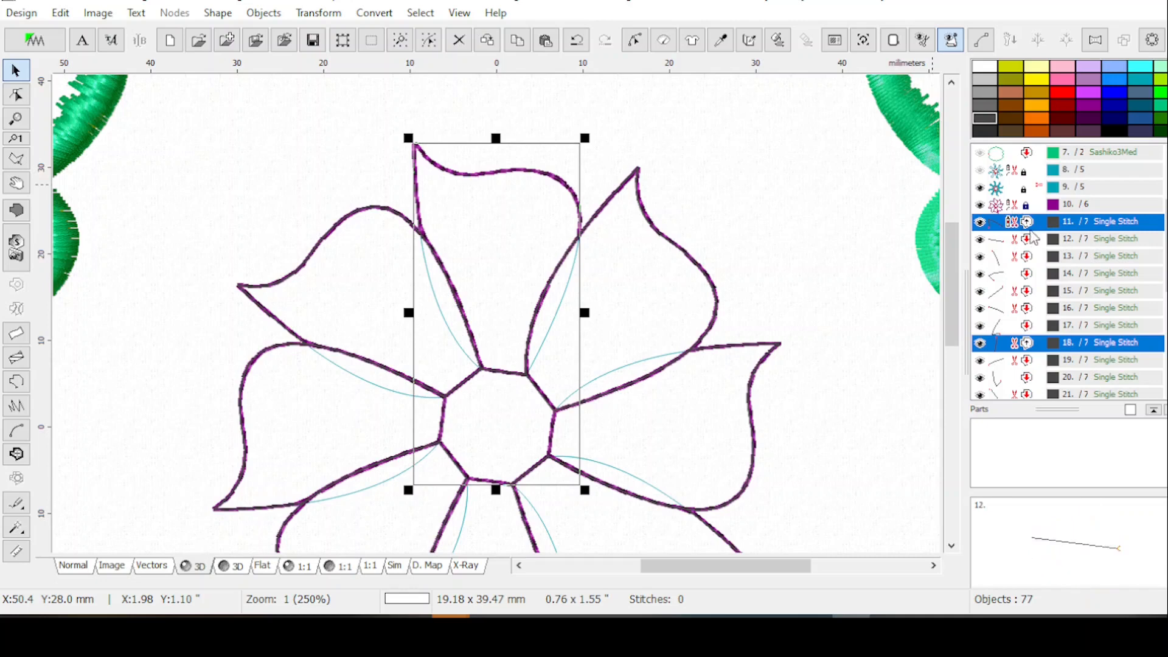
Step: Reverse the path direction of the top petal's outer outline element, object 11, in node editing
left_click(1033, 225)
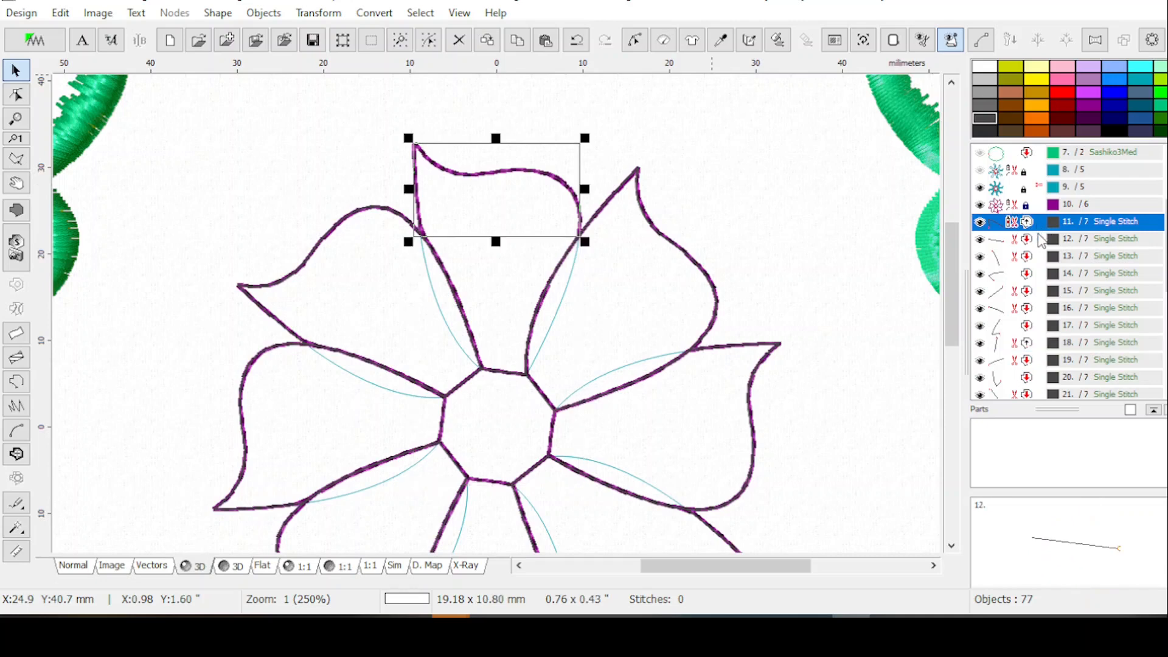
left_click(634, 40)
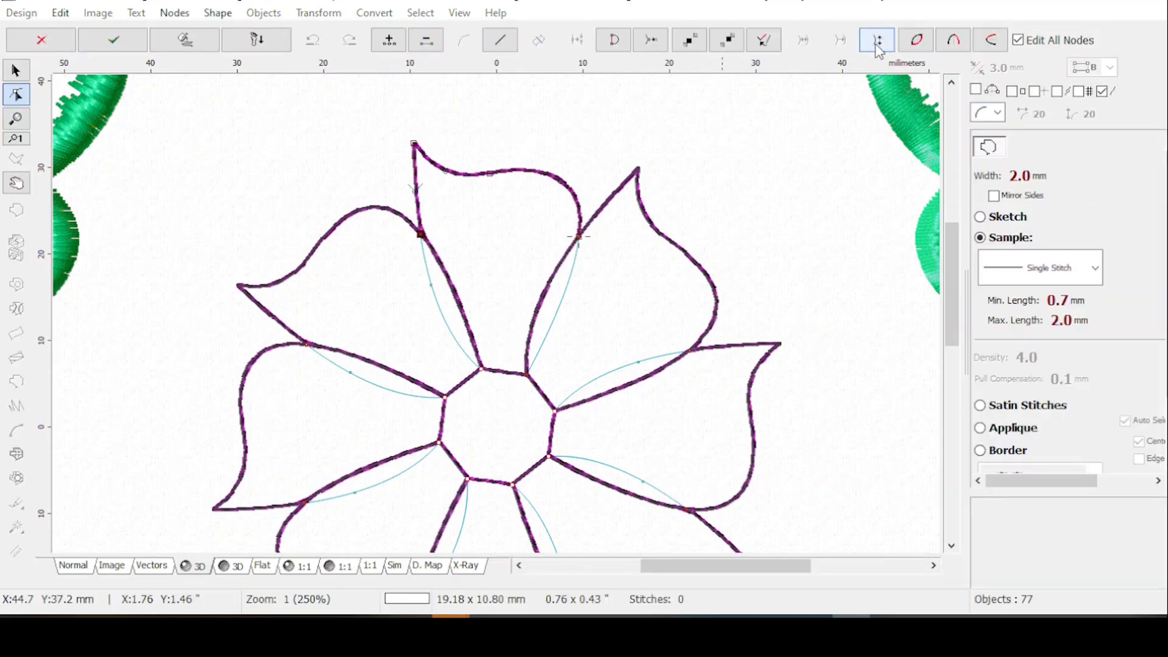
left_click(872, 40)
left_click(877, 42)
key("Return")
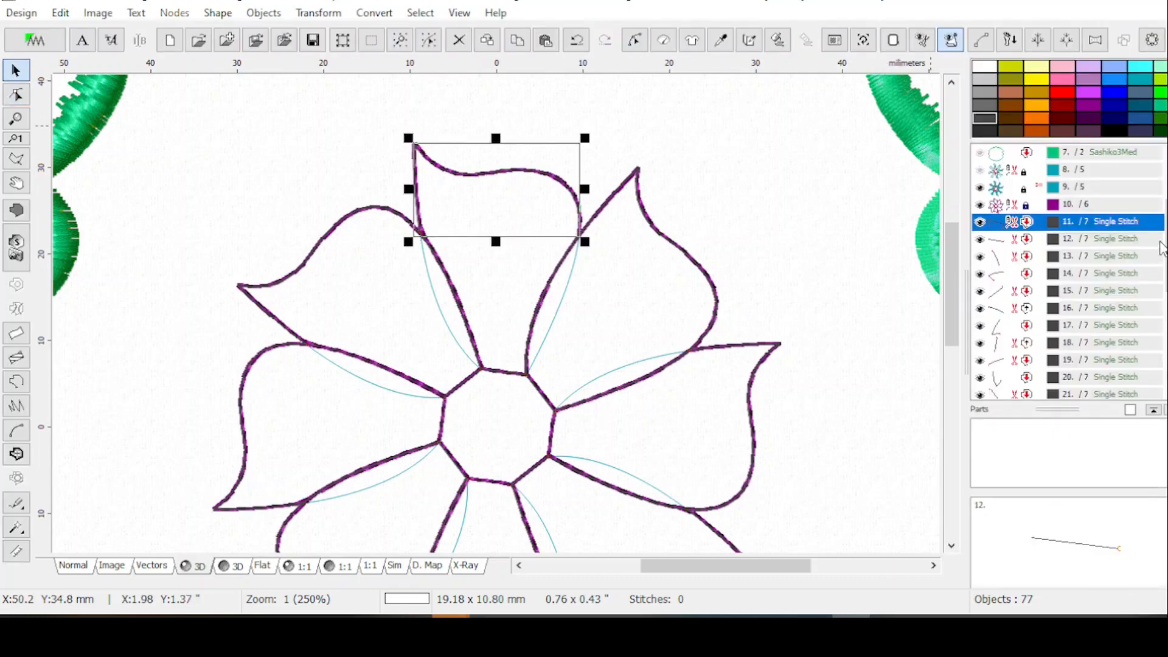
Step: Reverse the path direction of outline elements 16 and 17 on the flower's left petal in node editing
scroll(1095, 256, "down", 1)
left_click(1094, 255)
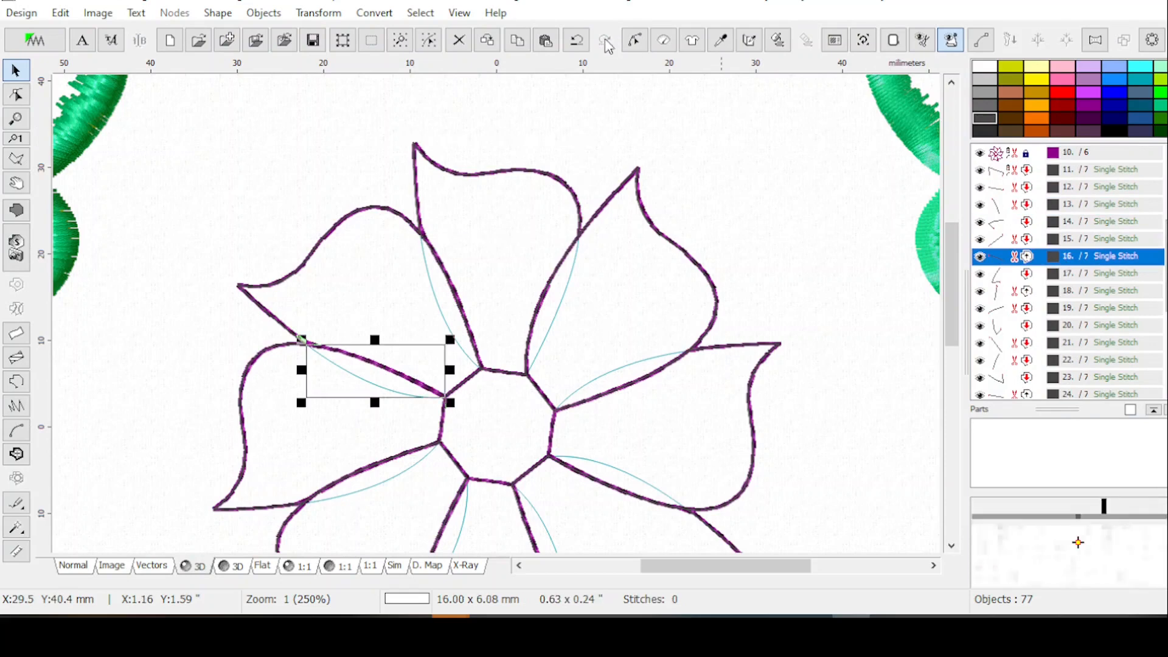
left_click(635, 43)
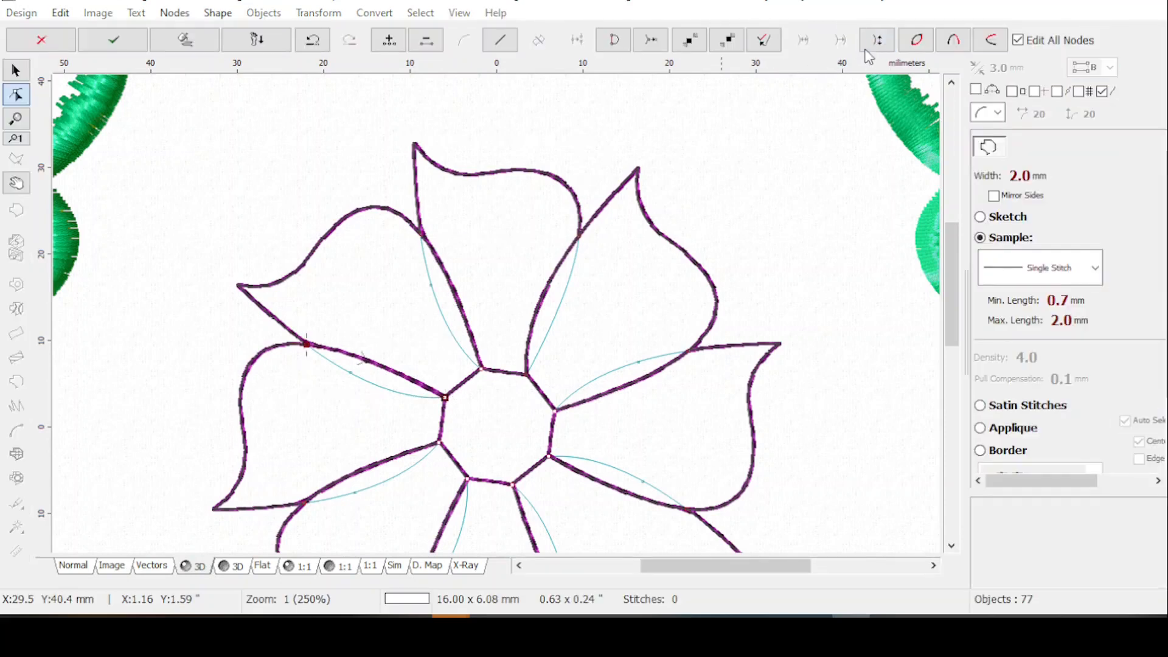
key("Escape")
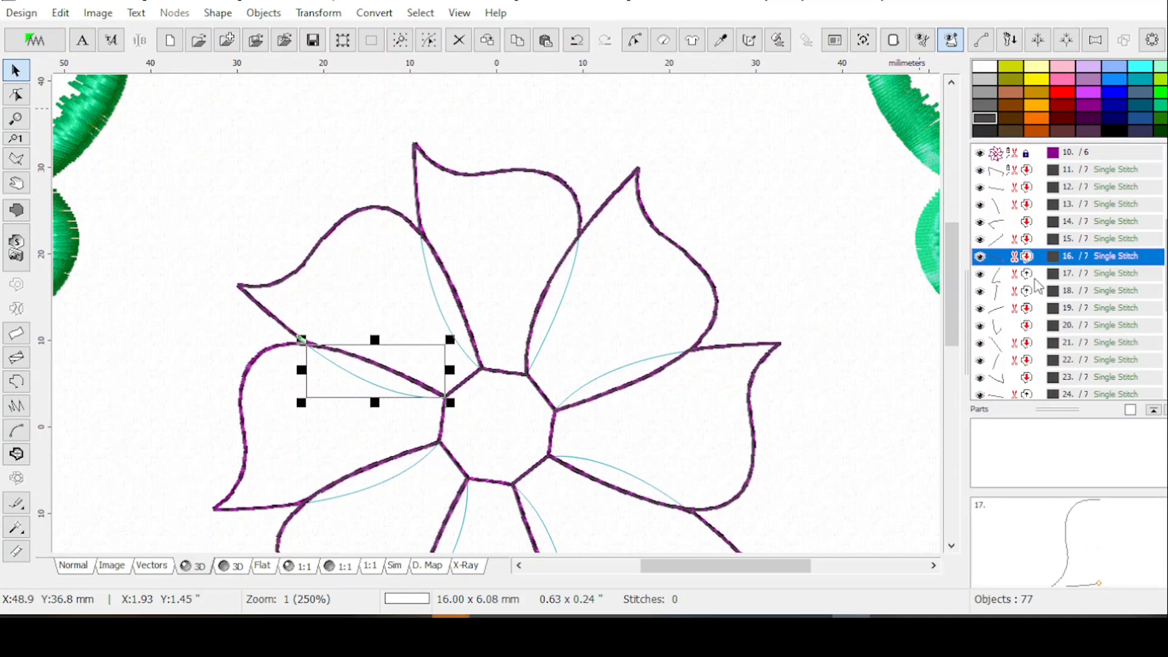
left_click(1032, 278)
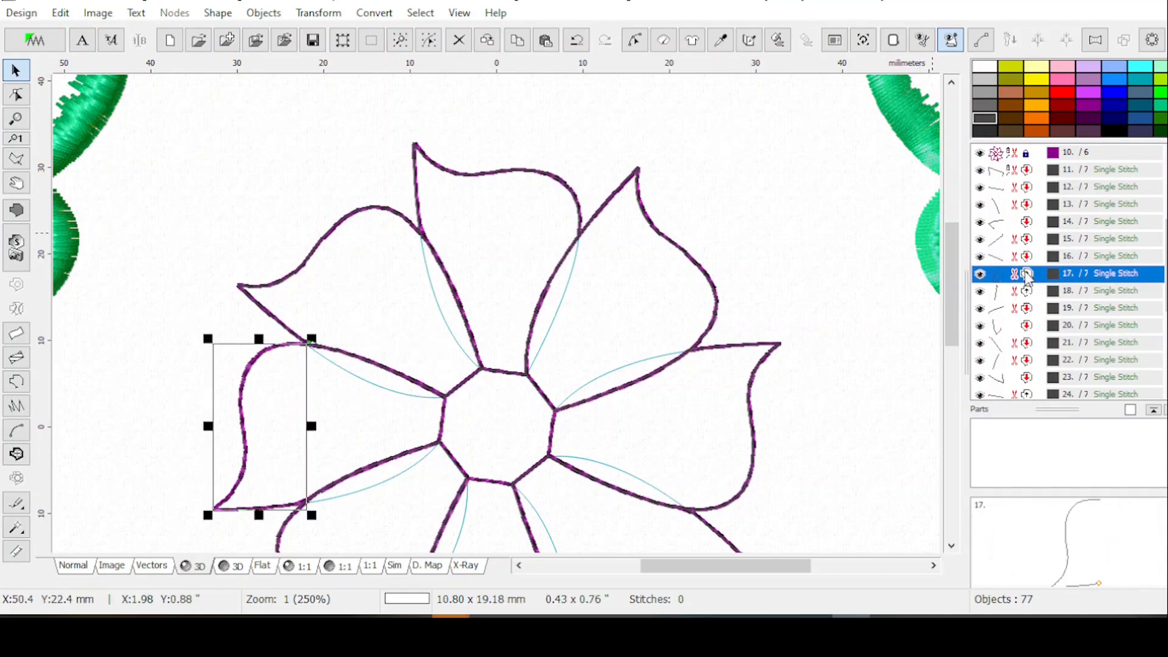
left_click(634, 40)
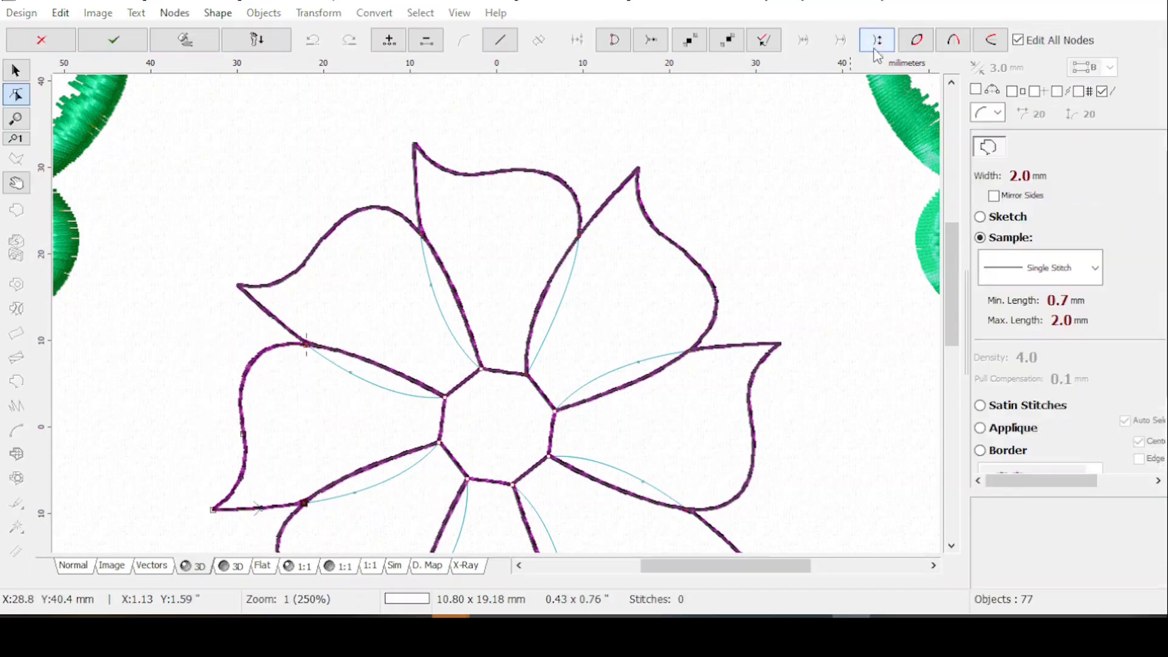
left_click(875, 48)
key("Return")
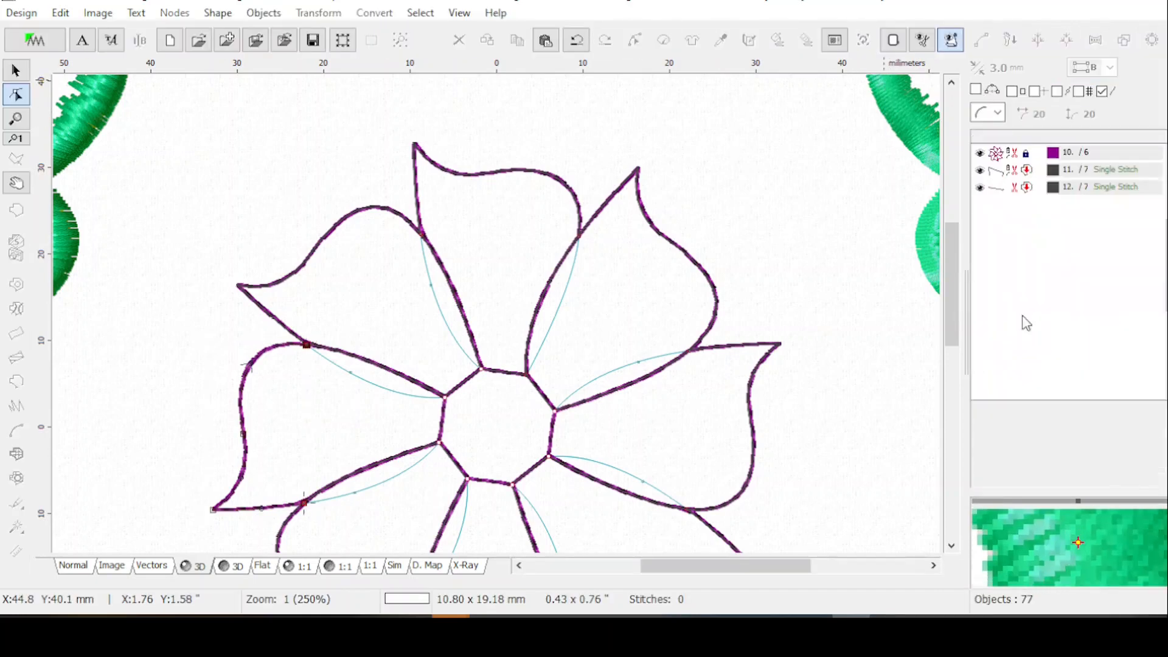
Step: Reverse the path direction of the short center outline element, object 18, and the lower petal side, object 22
left_click(1033, 290)
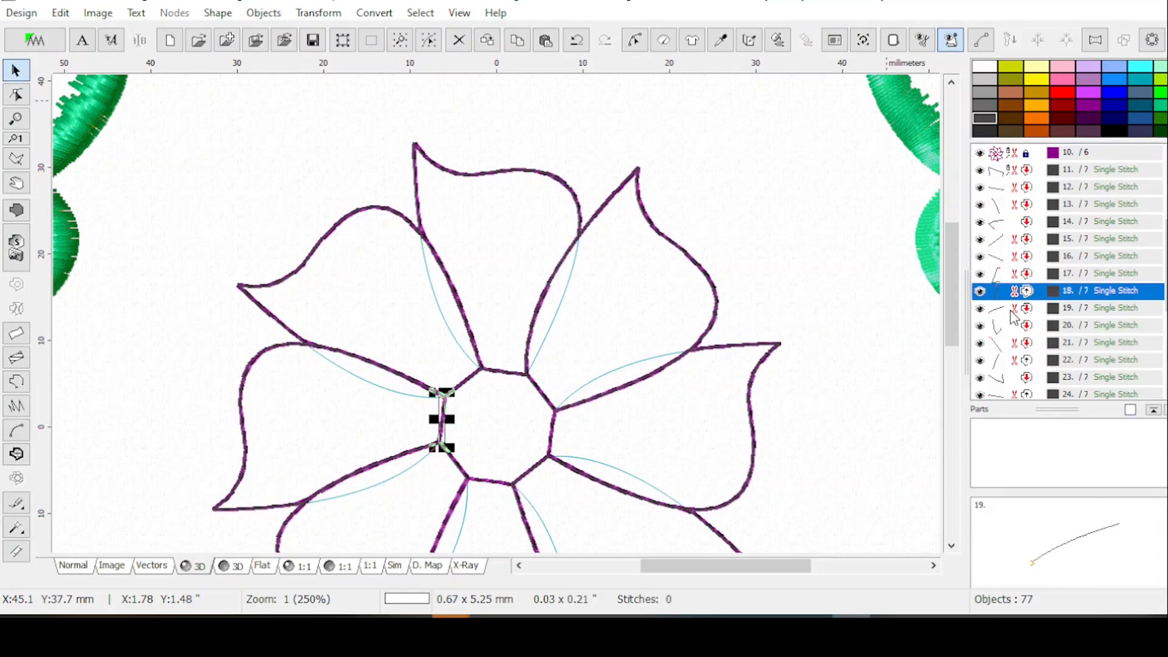
left_click(635, 41)
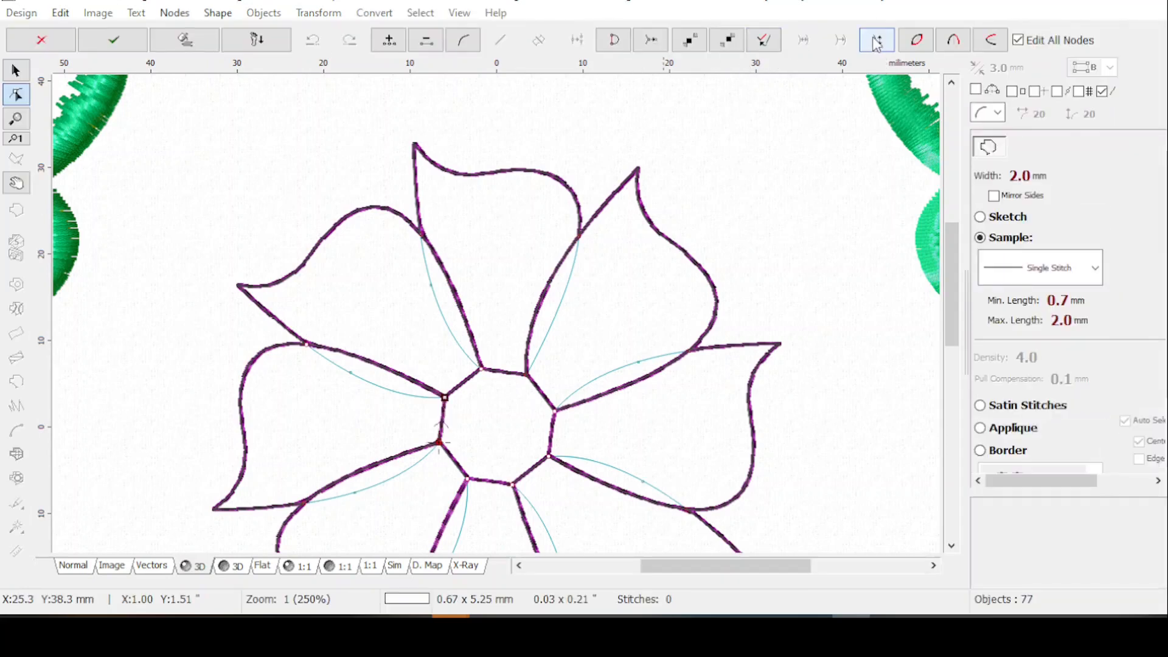
left_click(876, 45)
key("Return")
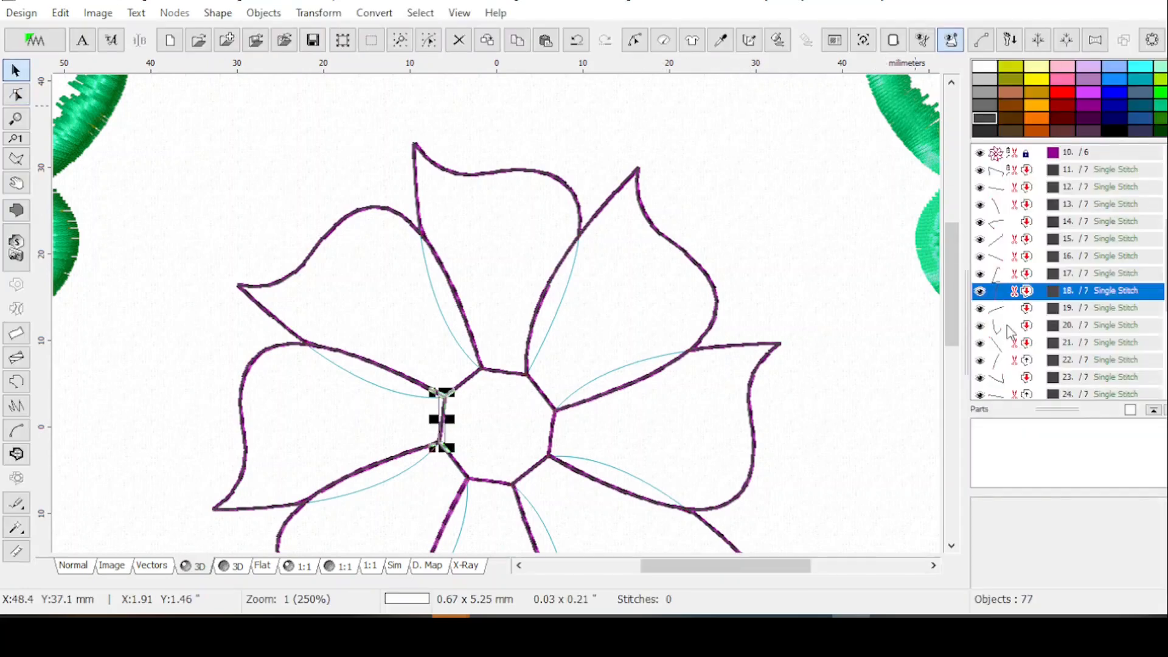
left_click(1037, 360)
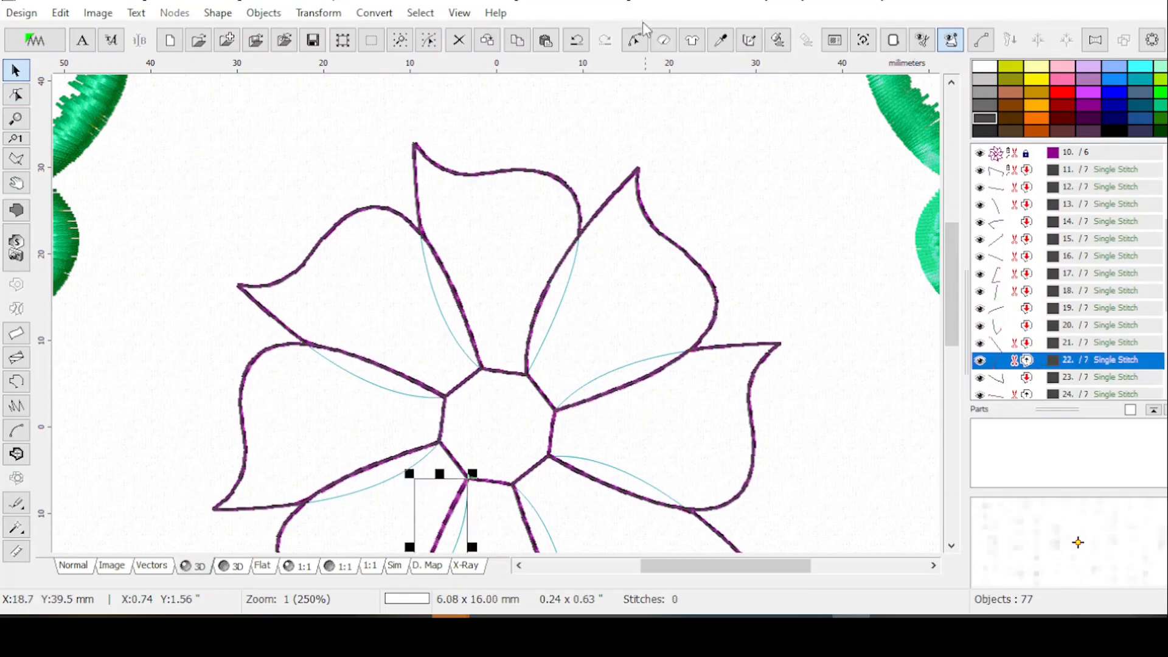
left_click(636, 39)
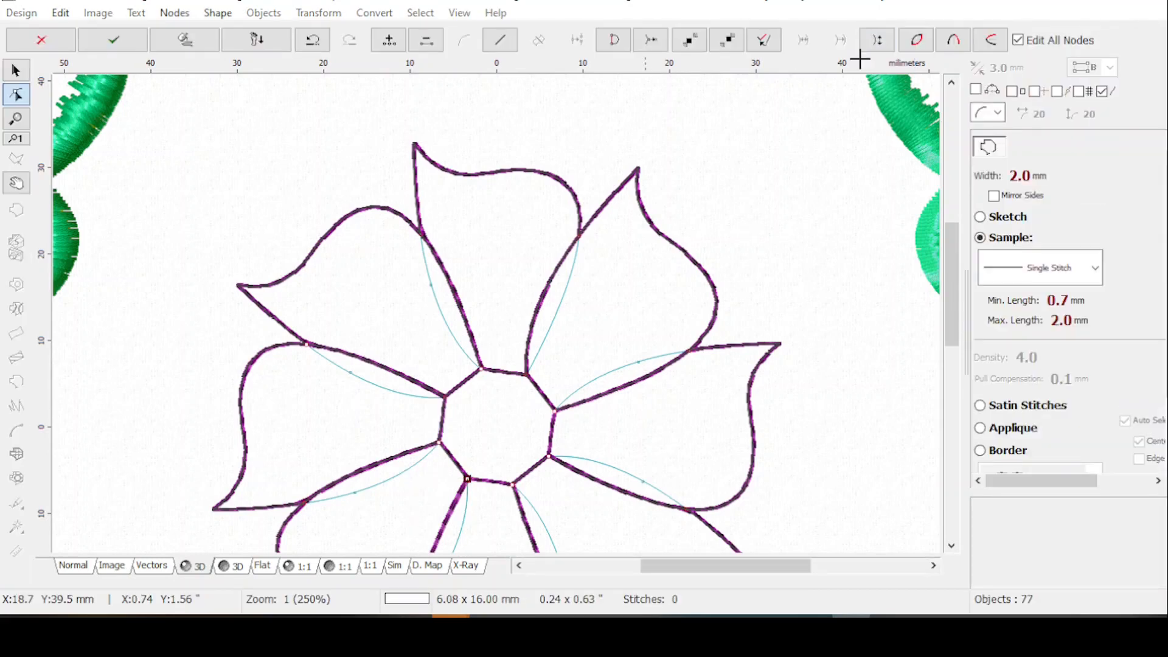
key("Return")
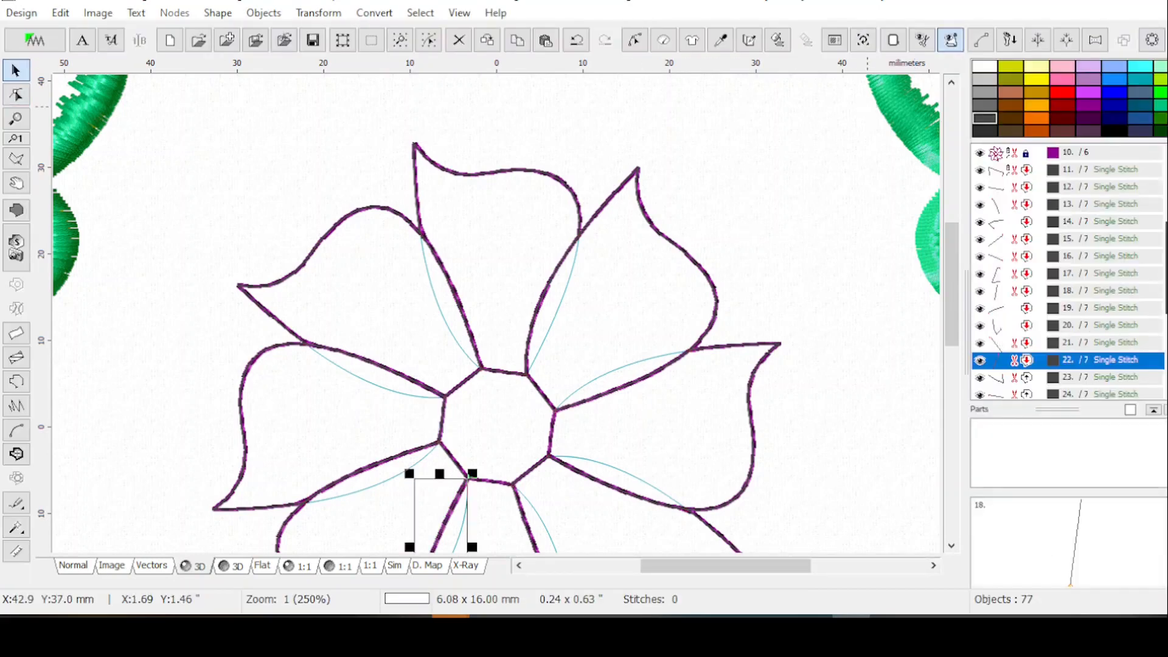
Step: Reverse the path direction of outline element 23 and the short center outline element, object 24, in node editing
scroll(1036, 225, "down", 3)
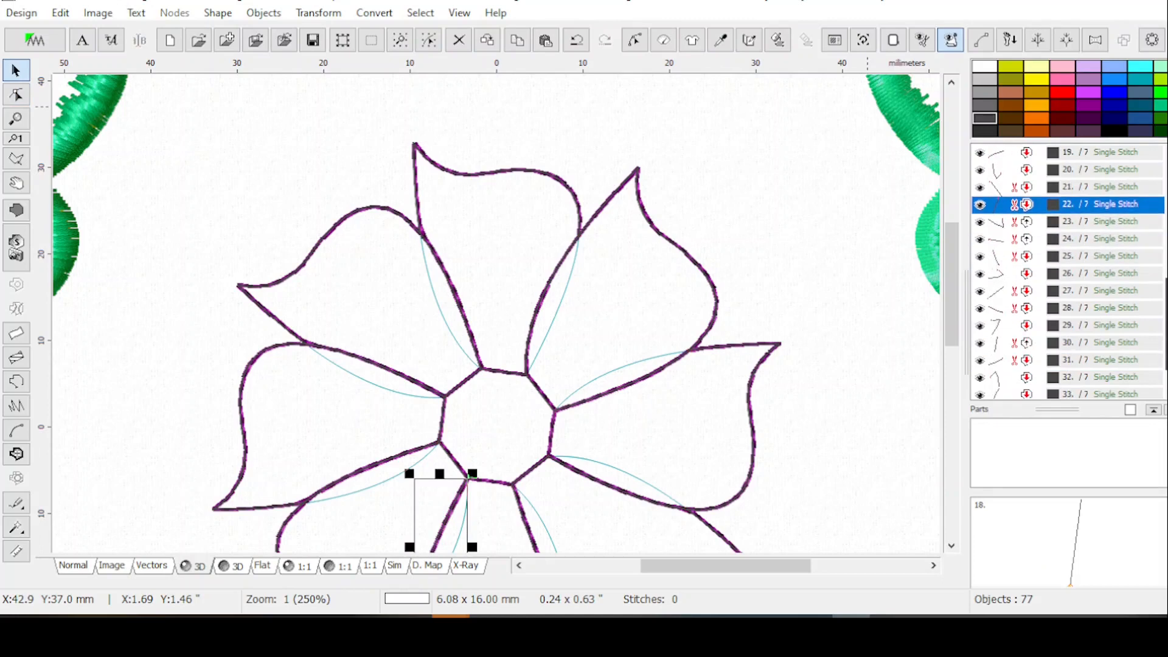
left_click(1036, 225)
left_click(635, 39)
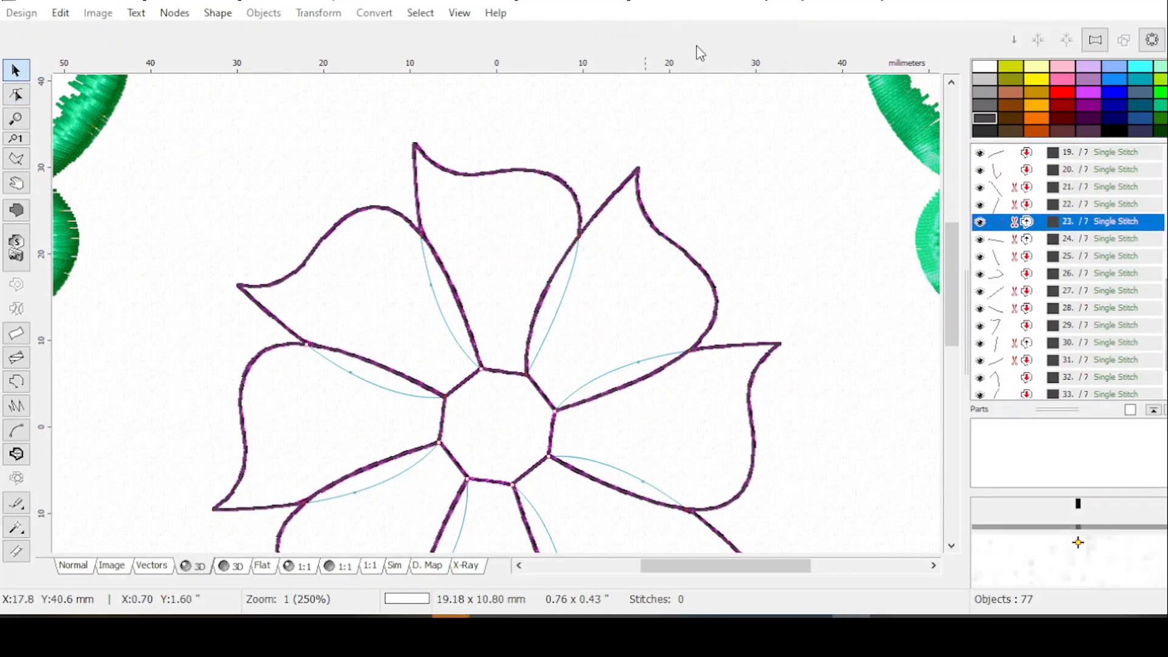
key("Return")
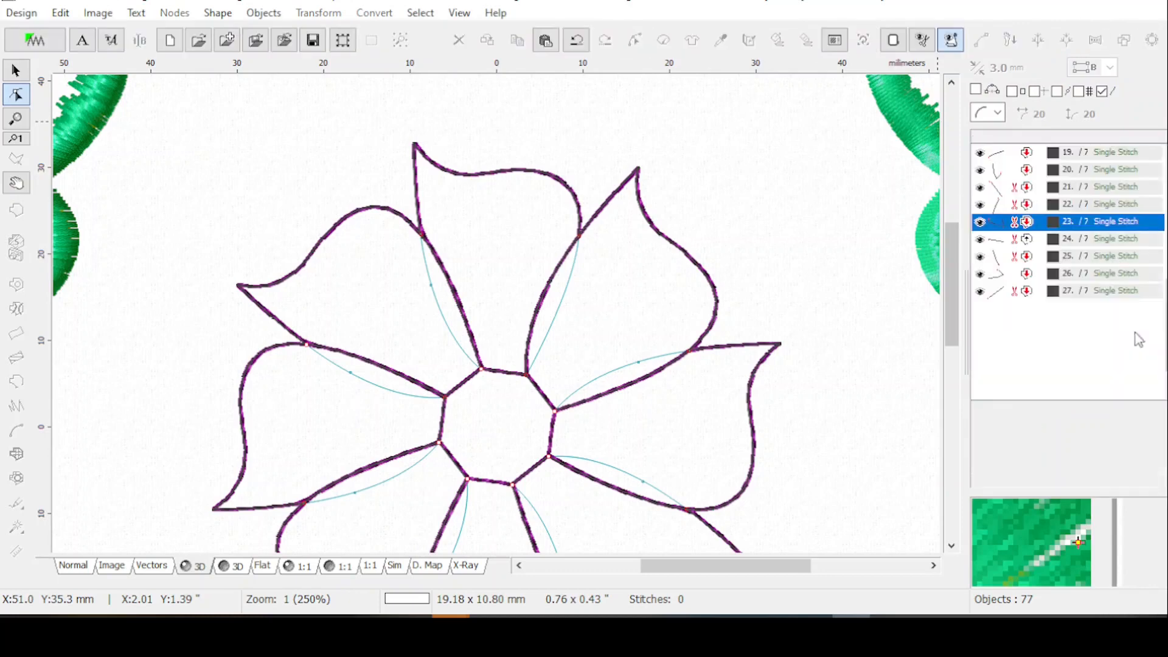
left_click(1027, 241)
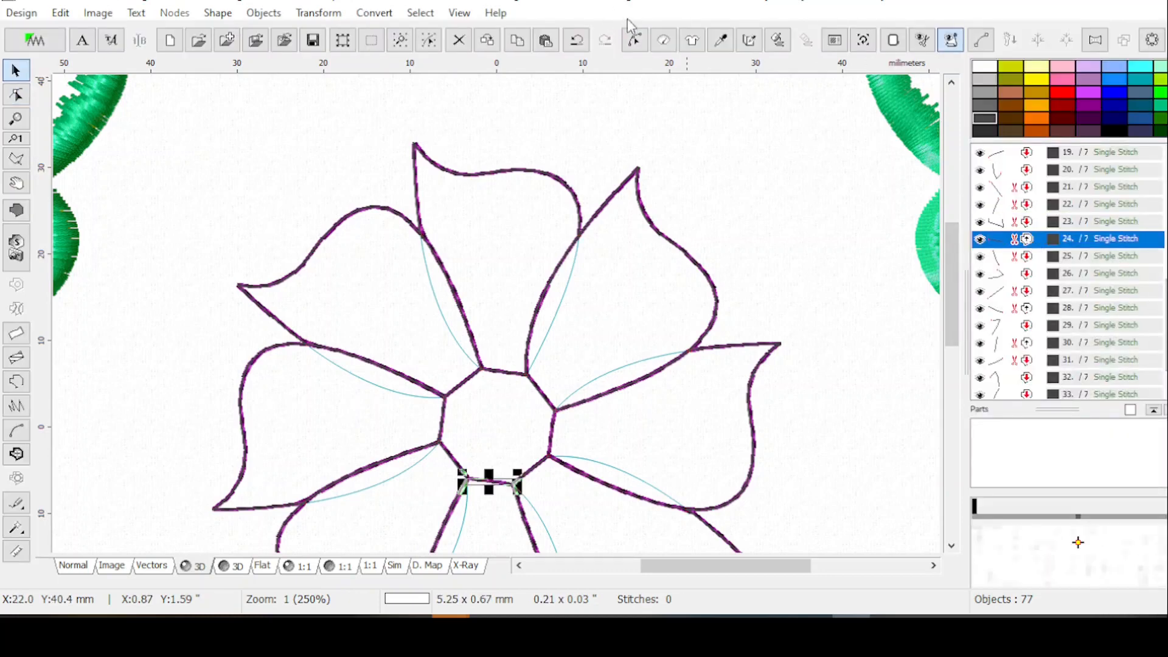
left_click(634, 40)
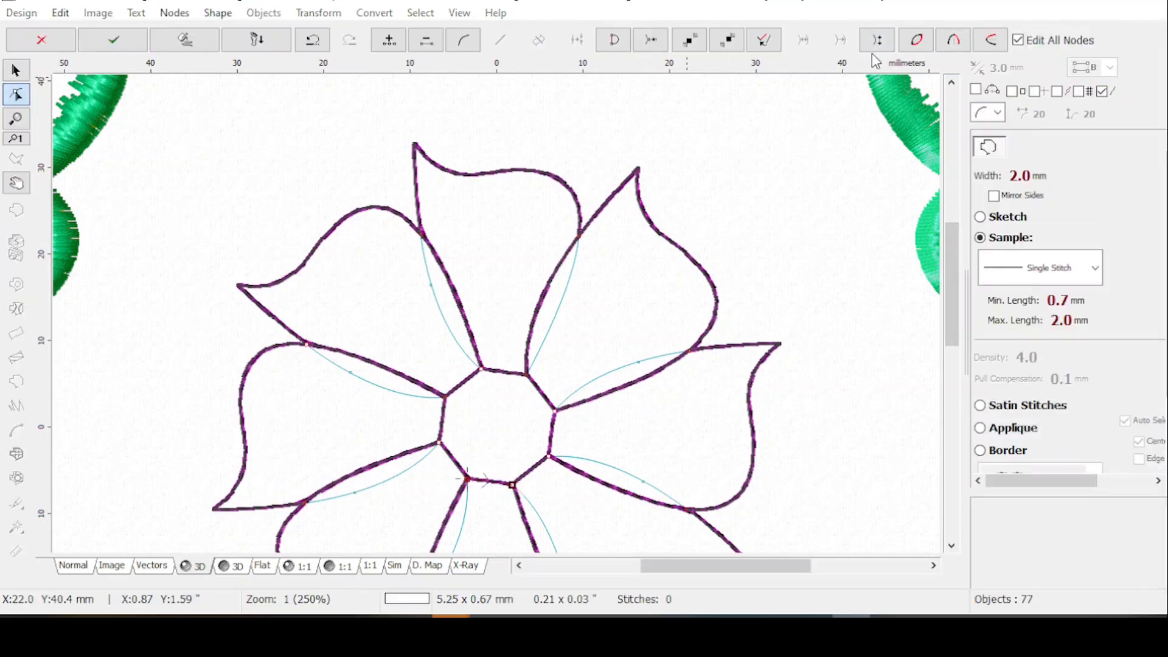
key("Return")
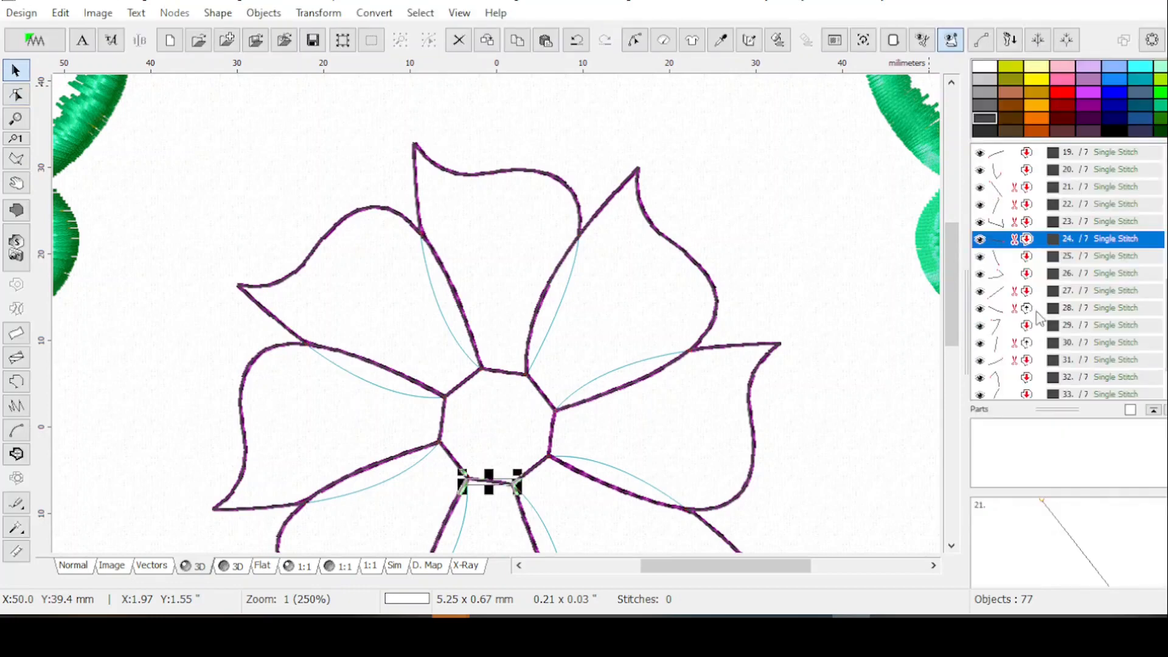
Step: Reverse the path direction of the right petal's lower side, object 28, and its outer outline, object 29
left_click(1031, 308)
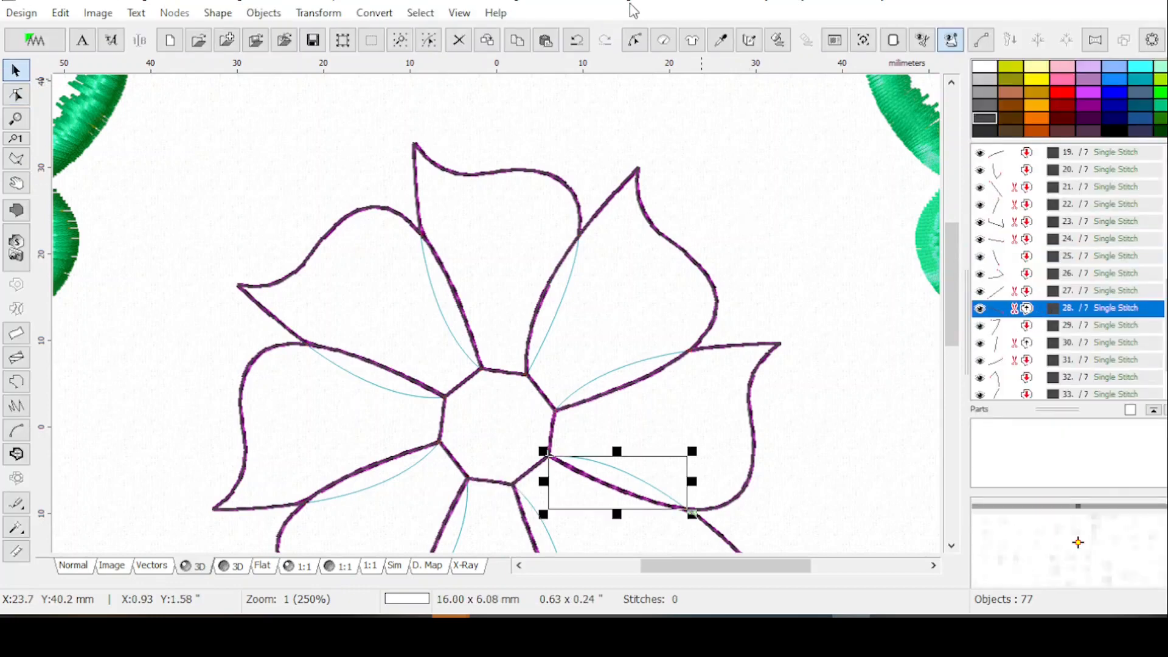
left_click(635, 41)
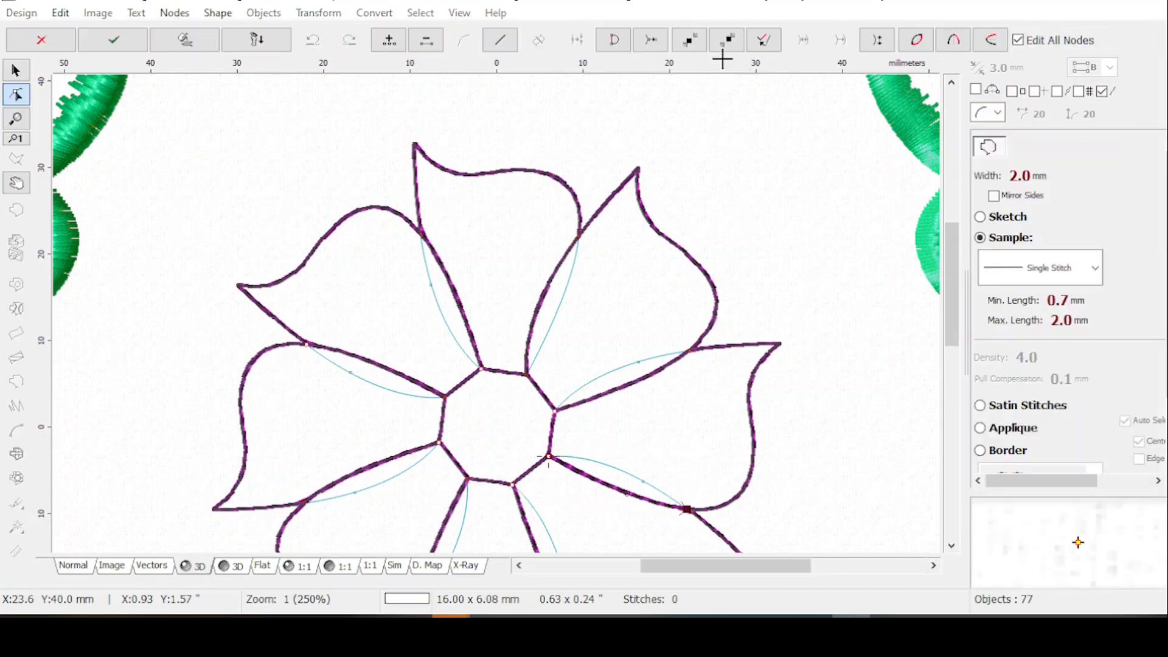
left_click(877, 41)
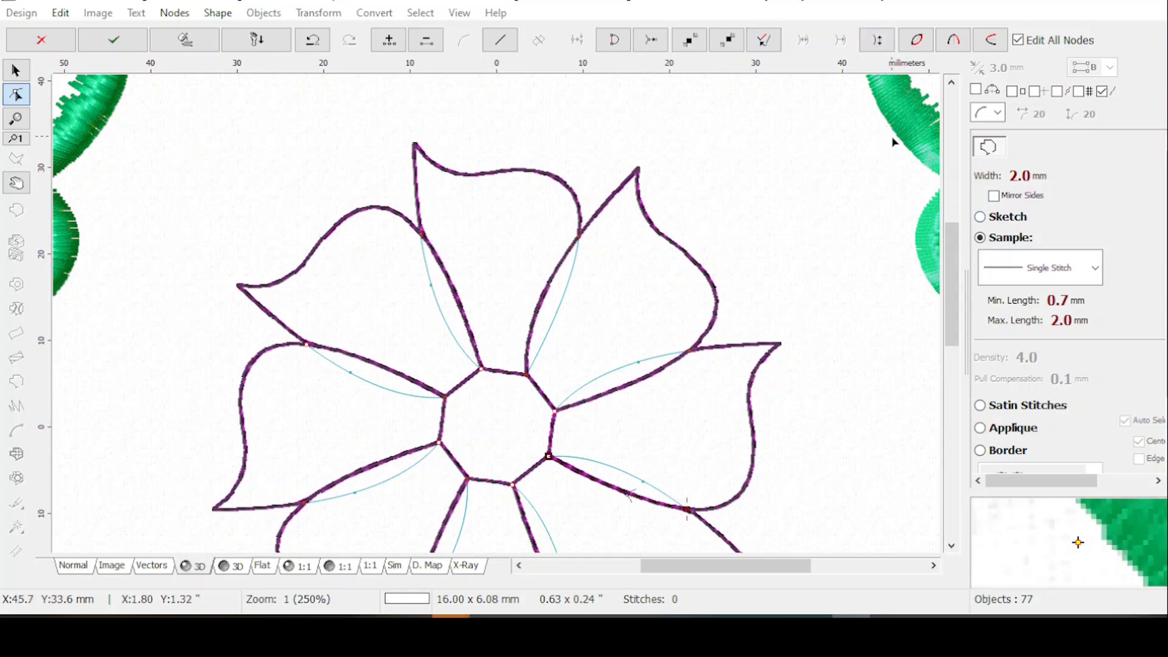
key("Return")
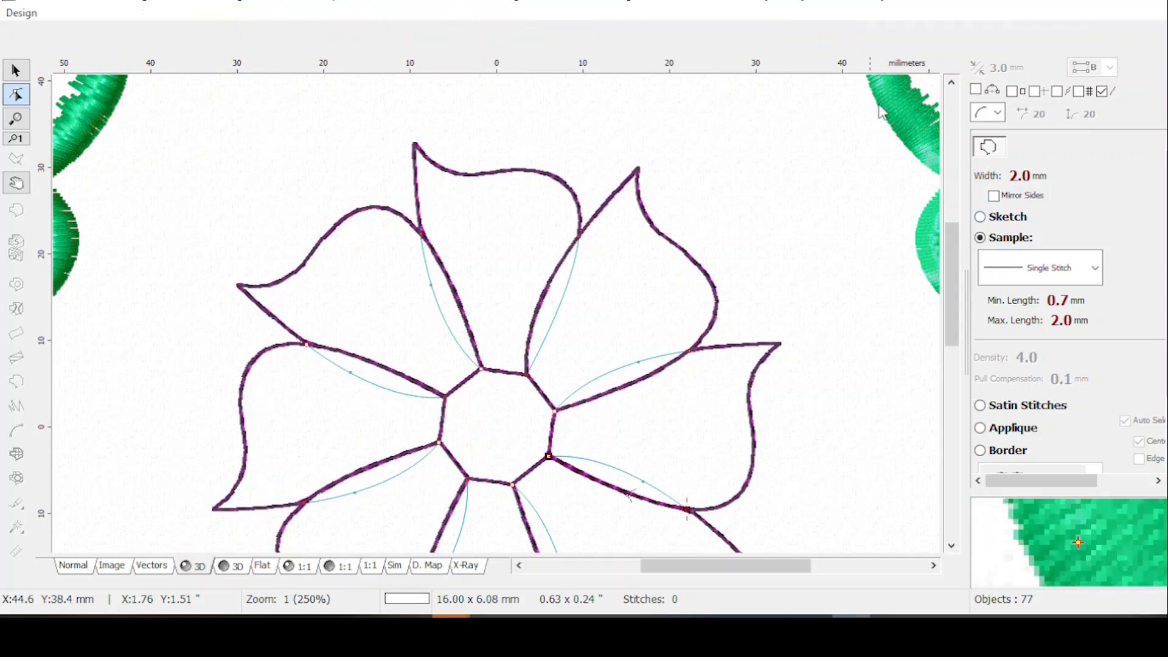
left_click(1032, 327)
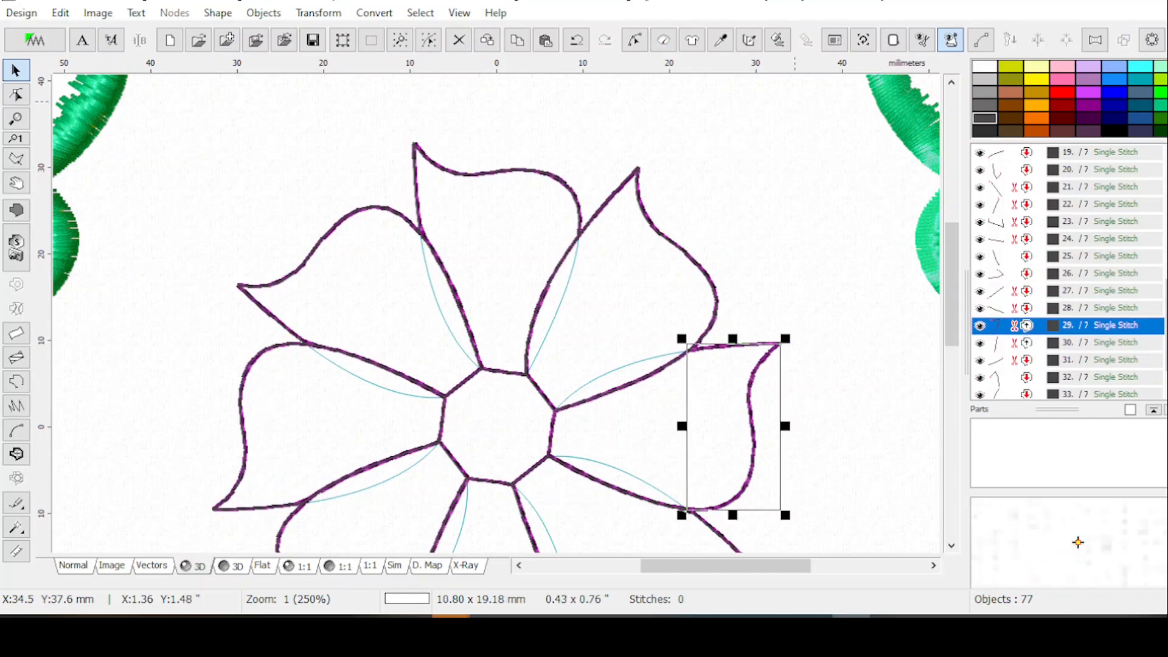
left_click(634, 43)
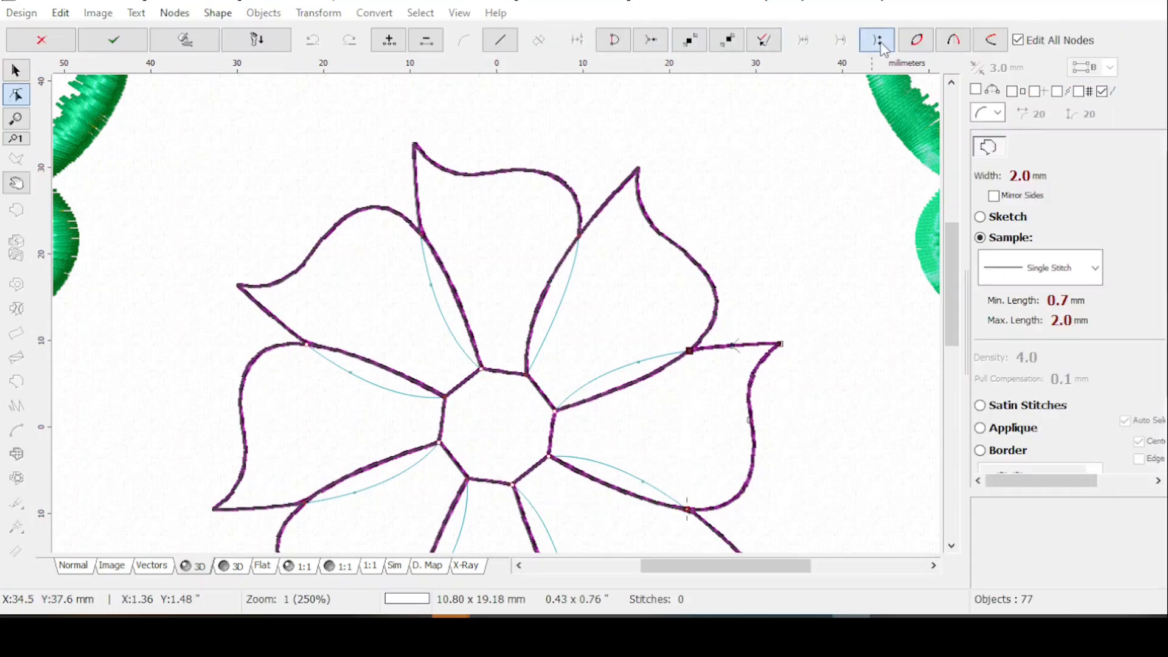
key("Return")
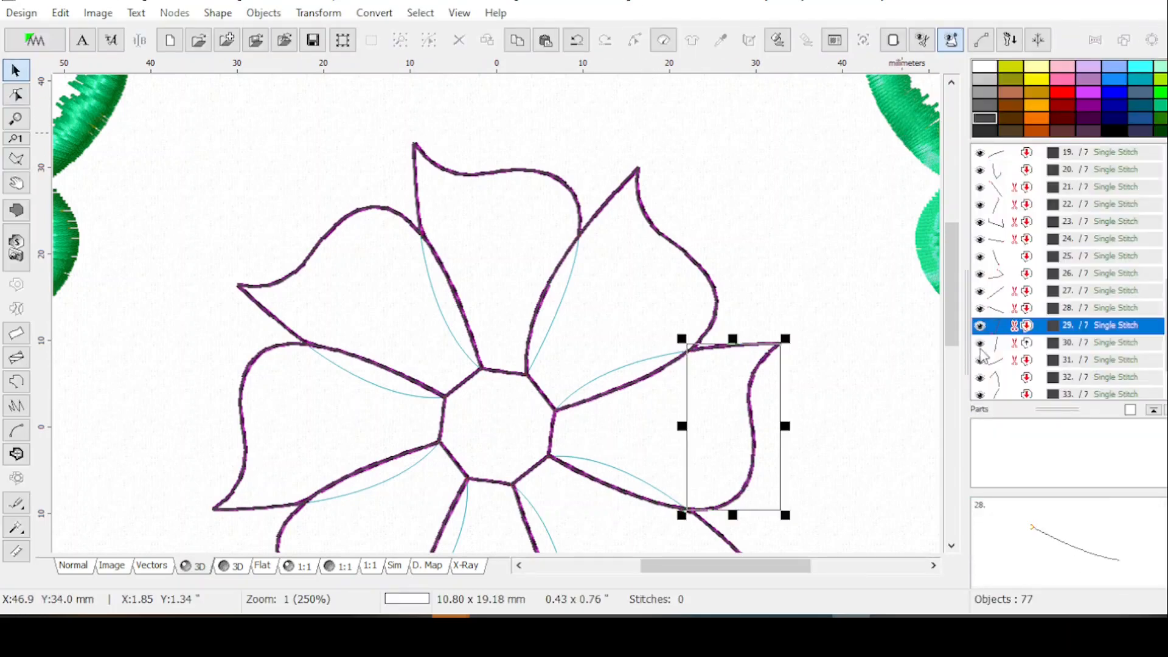
Step: Reverse the path direction of the short center outline element at the right petal's base, object 30
left_click(1039, 343)
left_click(635, 41)
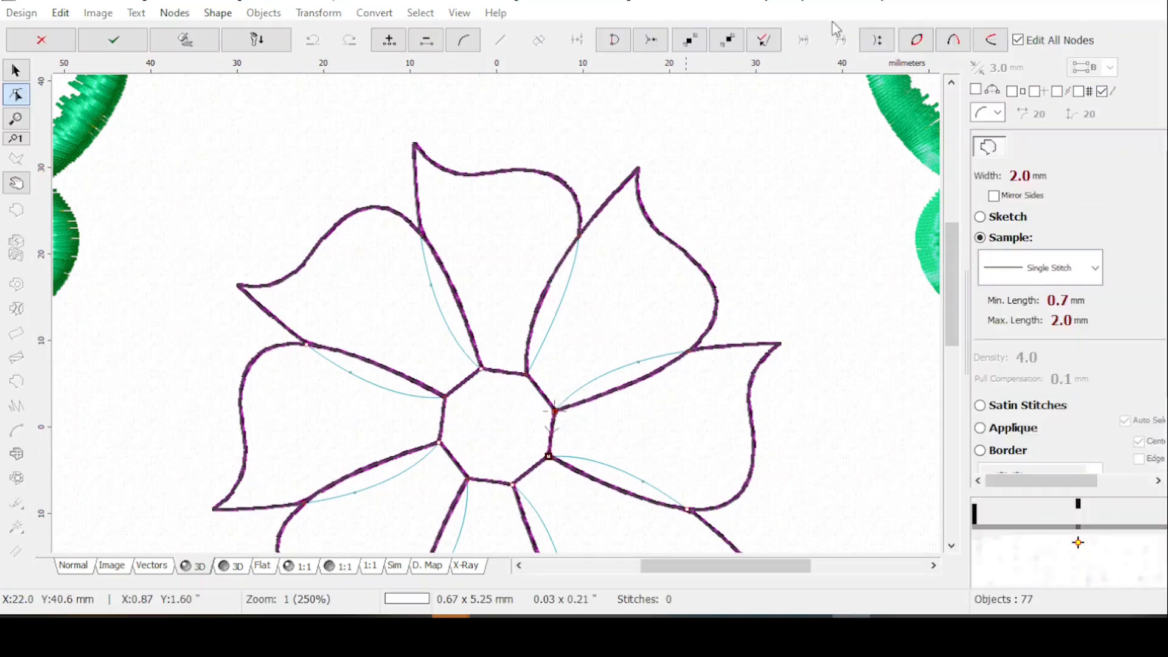
left_click(879, 46)
key("Return")
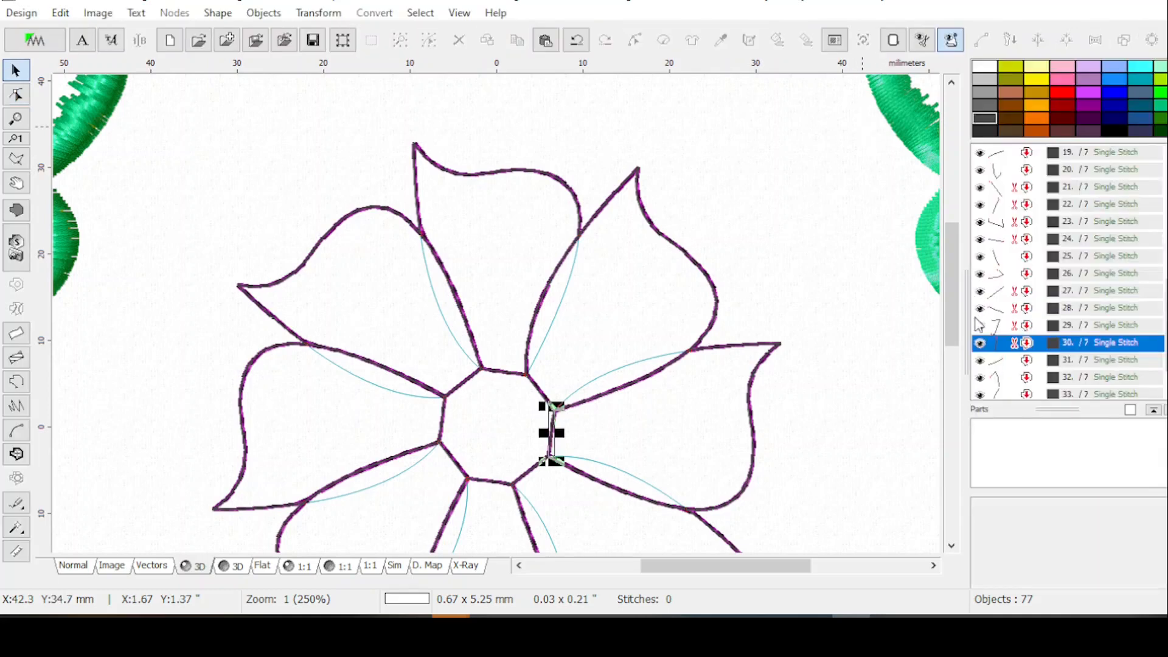
scroll(1109, 359, "down", 1)
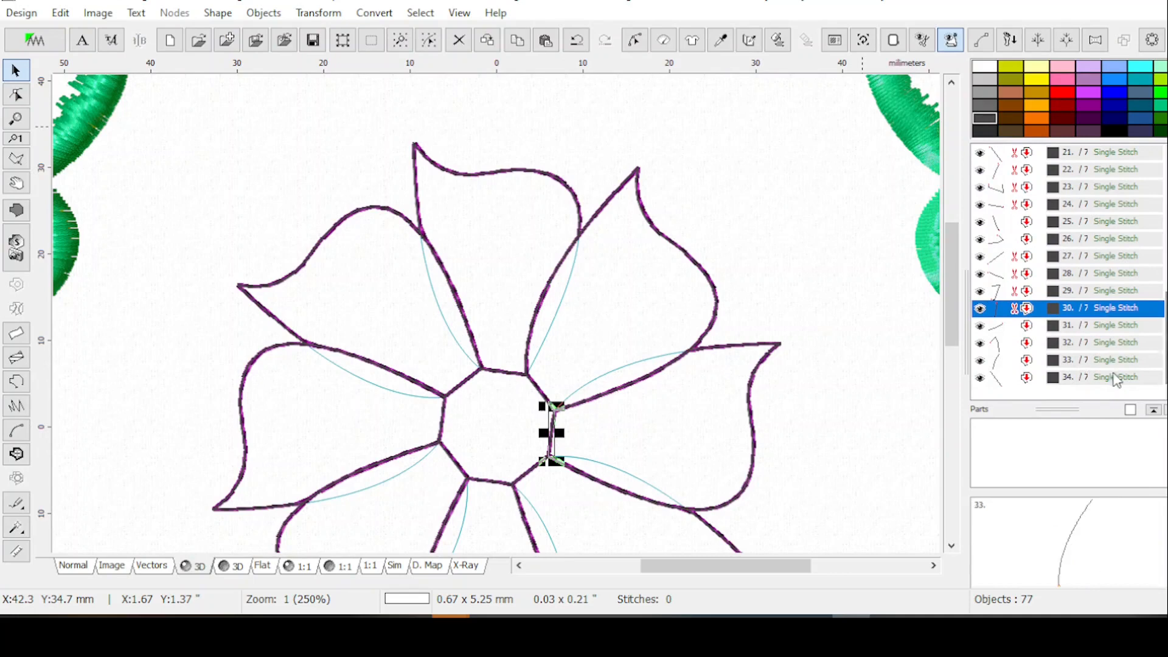
scroll(1070, 274, "up", 3)
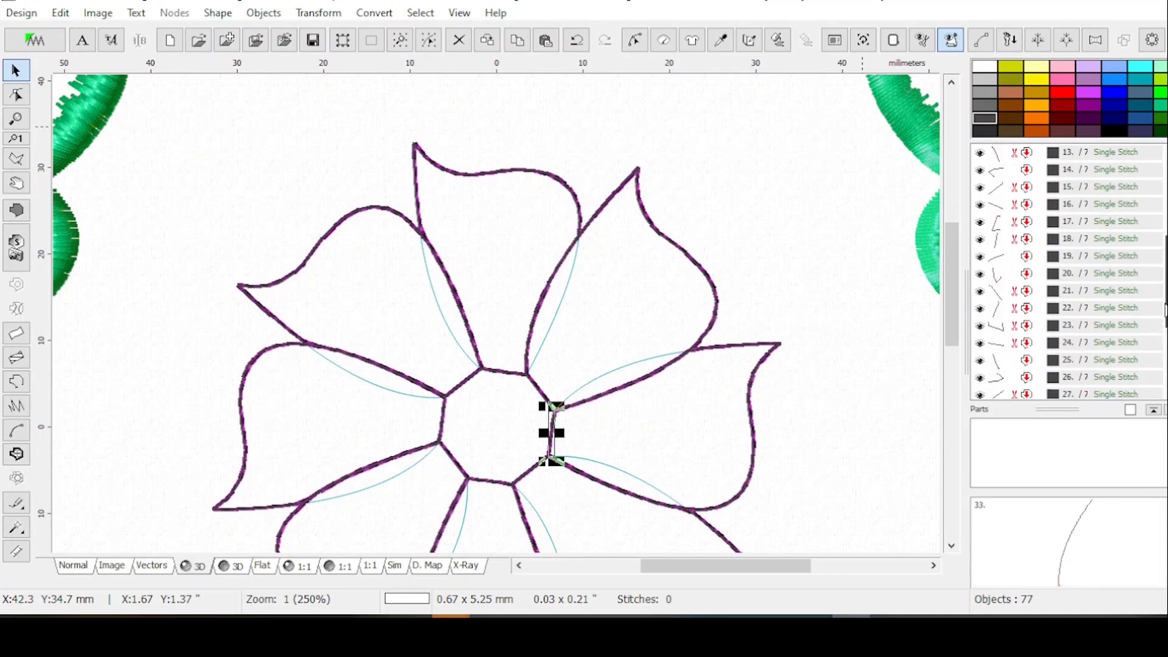
left_click_drag(1165, 327, 1164, 234)
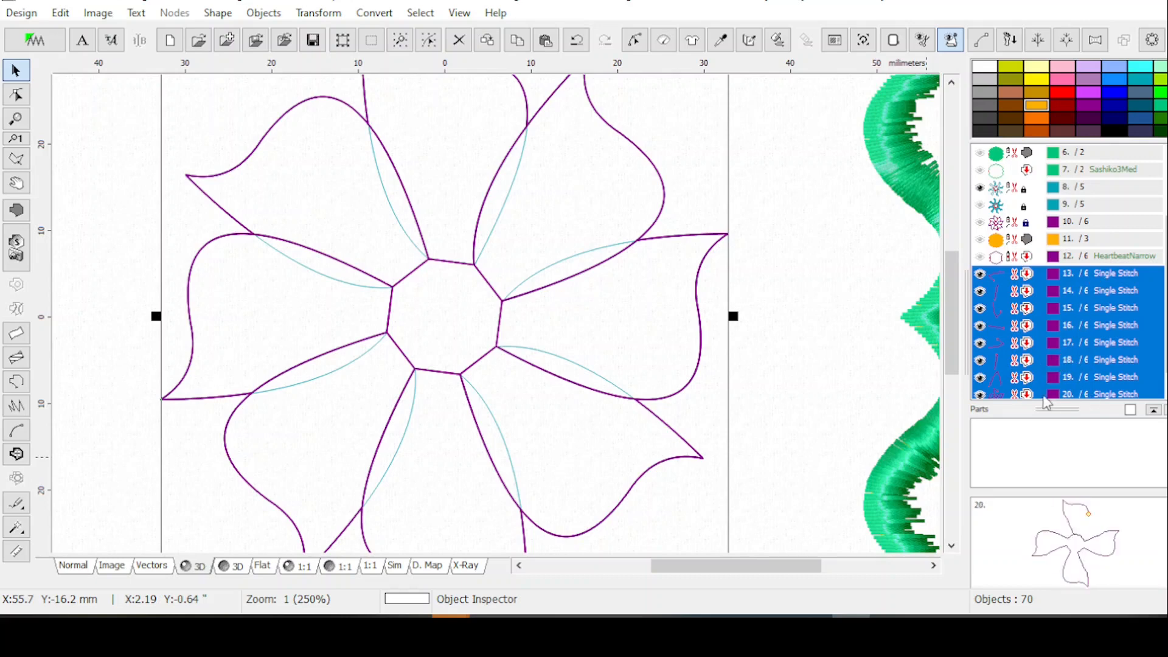
Step: Apply the Sashiko3Med stitch sample to the selected flower outline elements and generate their stitches
left_click(664, 41)
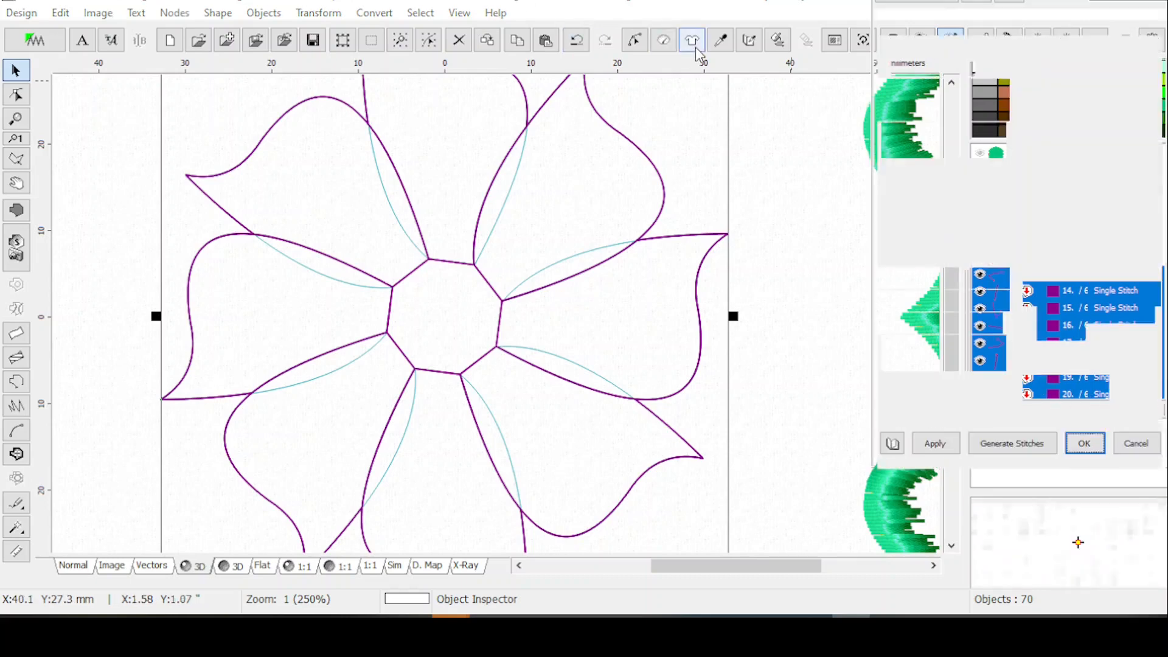
left_click(986, 148)
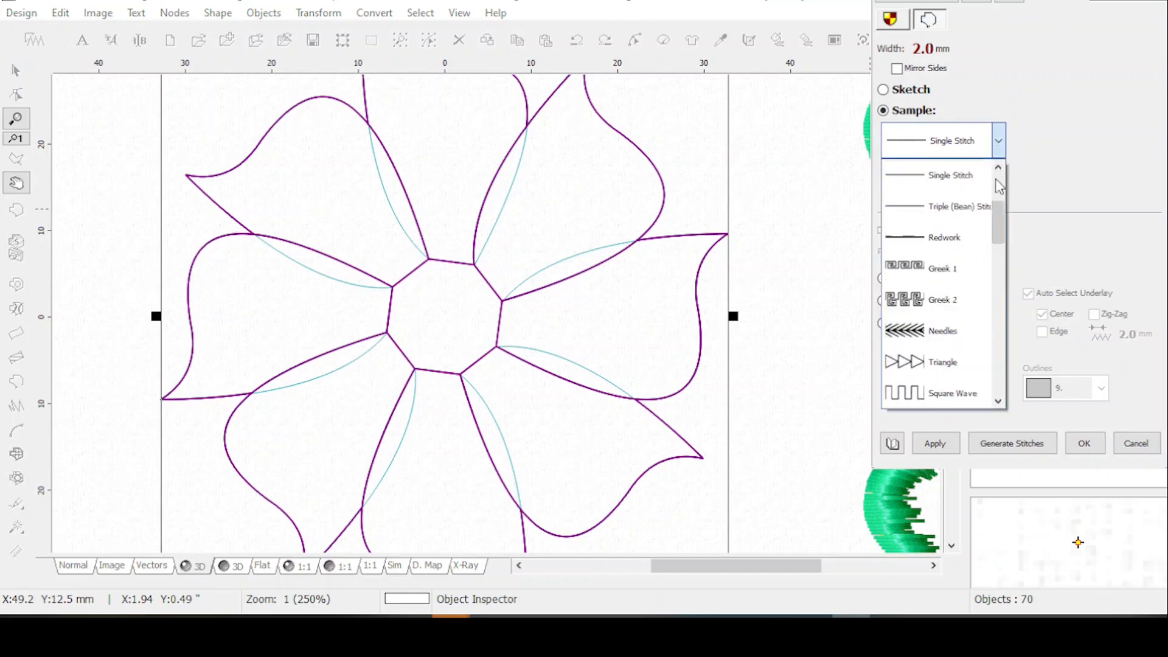
scroll(959, 222, "up", 2)
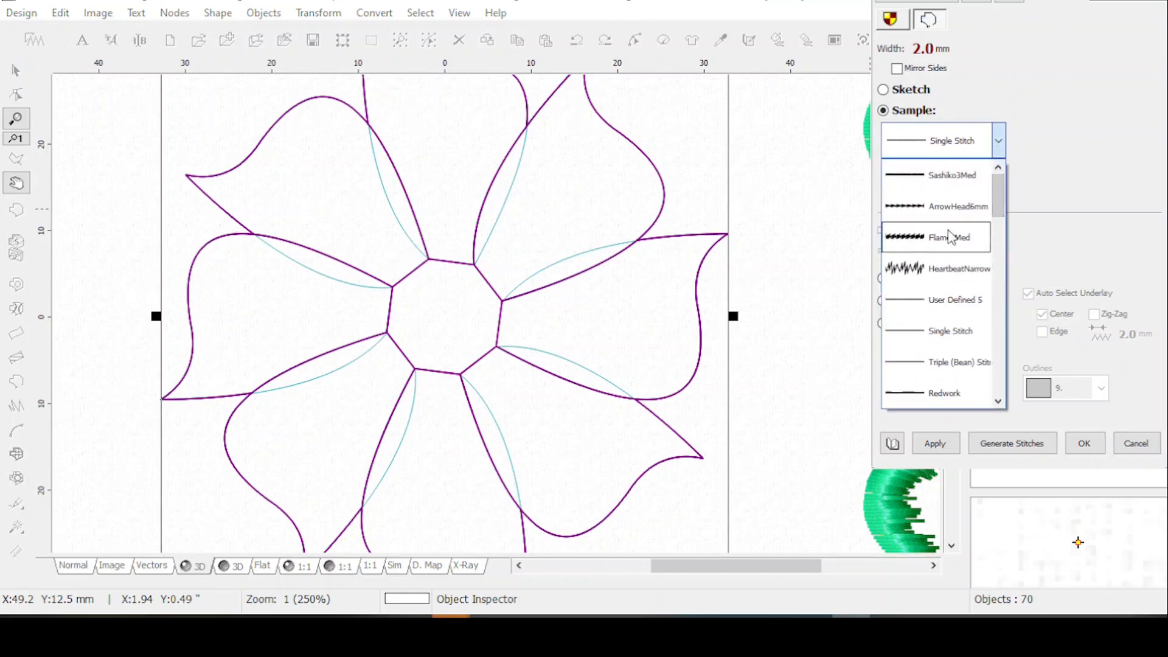
left_click(942, 182)
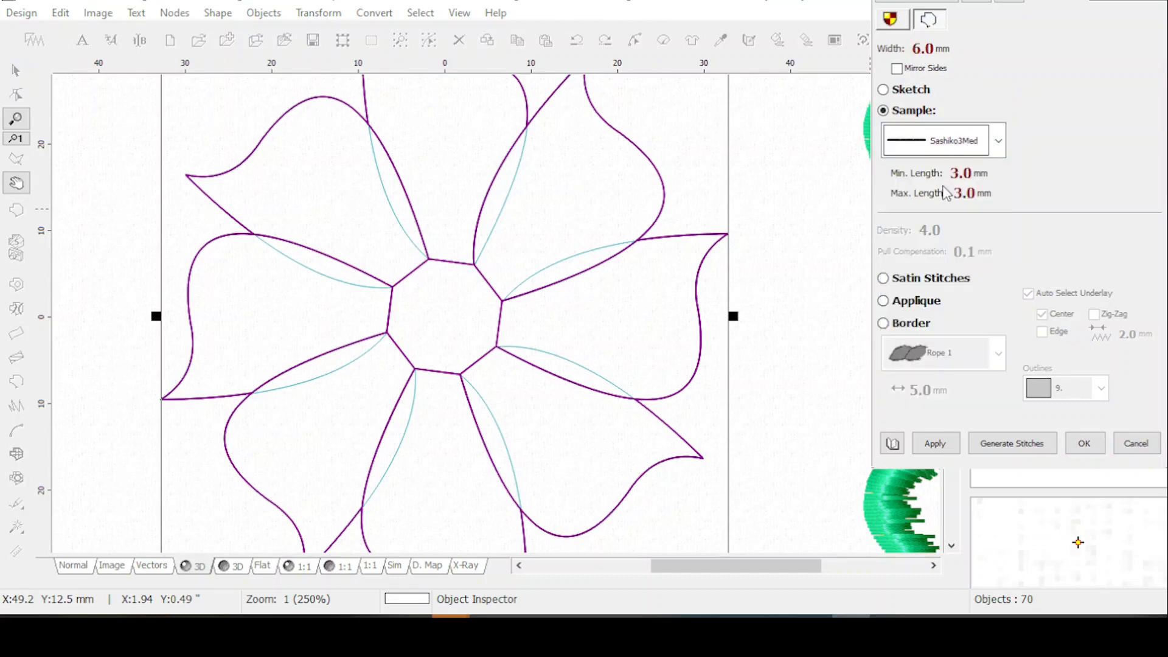
left_click(935, 442)
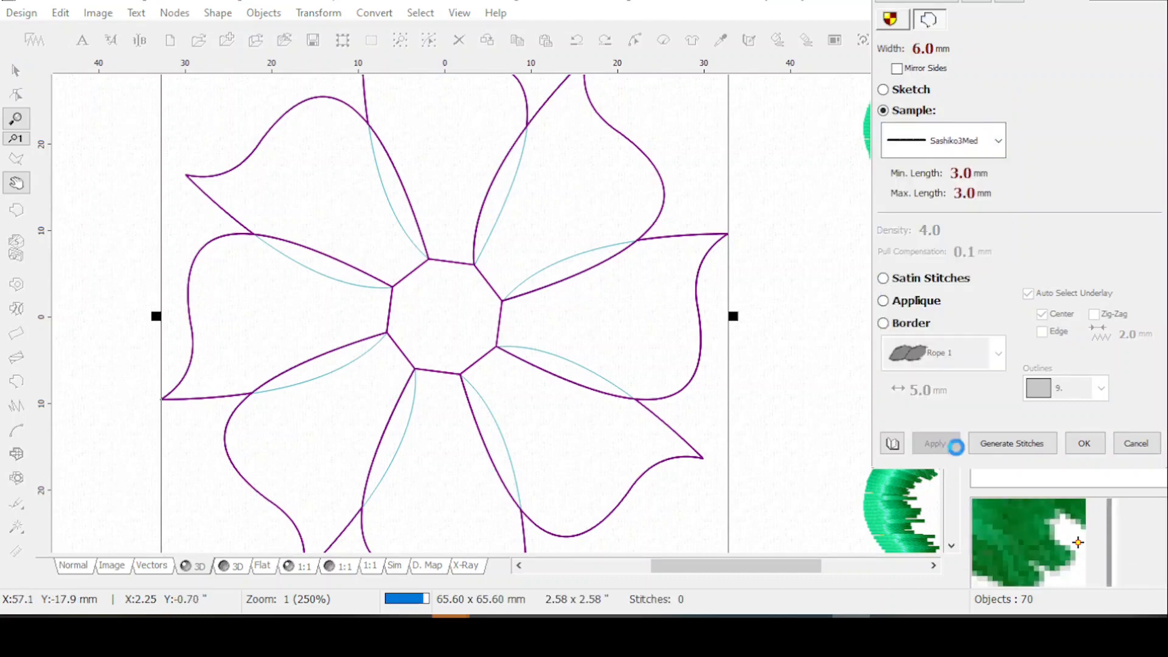
left_click(1086, 449)
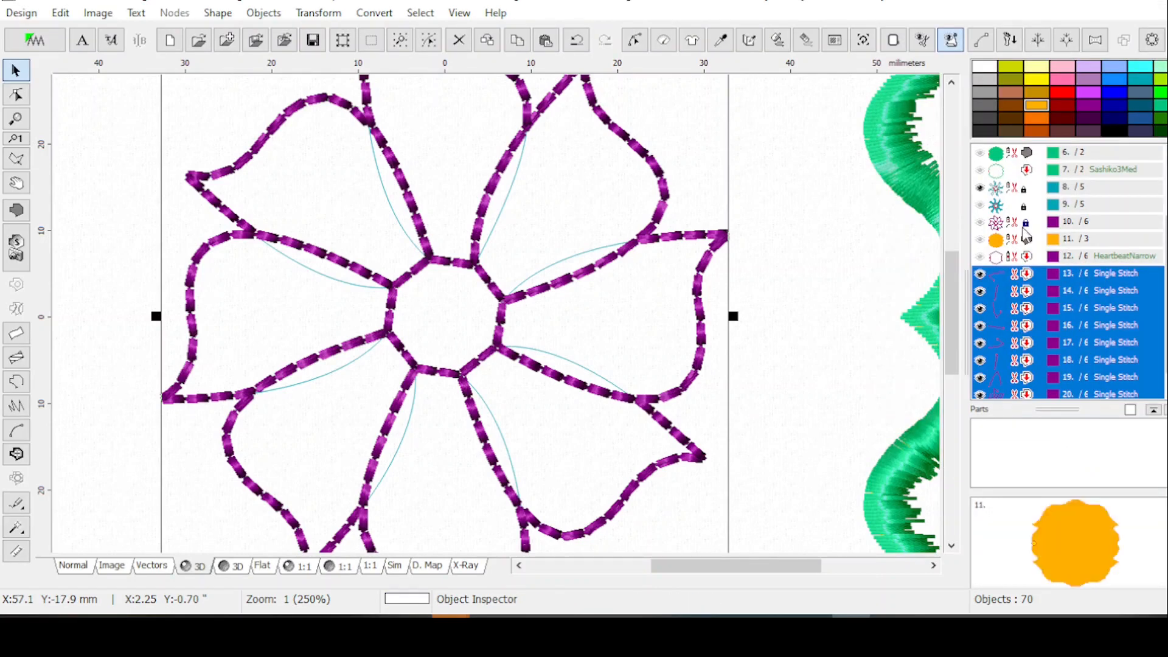
left_click(834, 249)
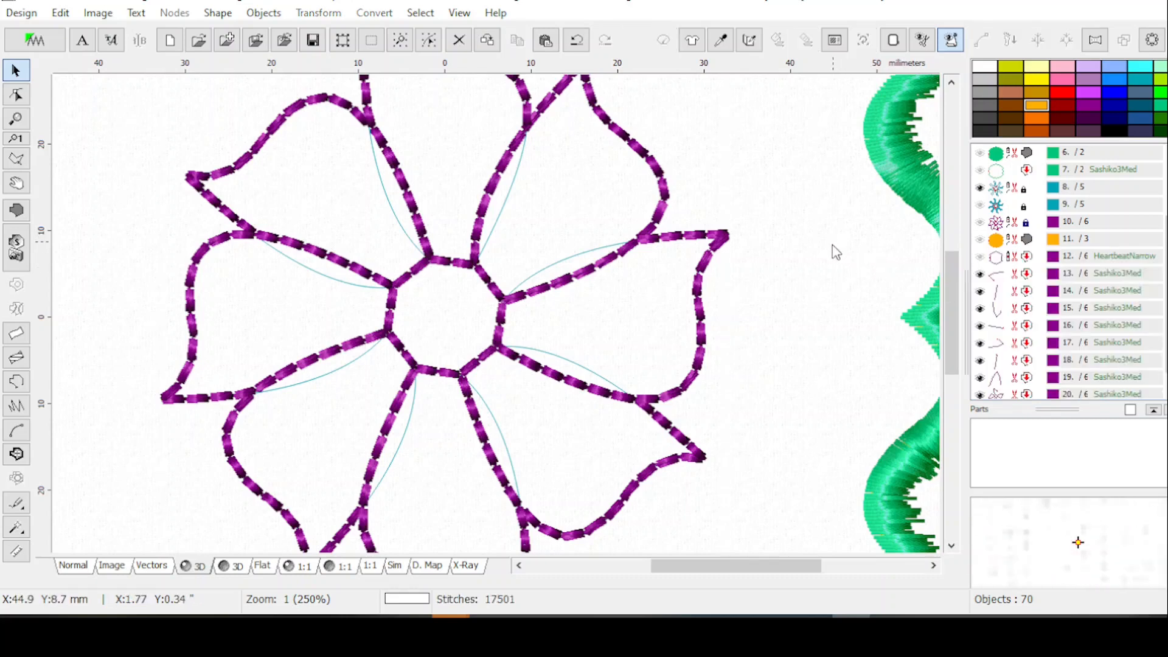
Step: Select all the Sashiko3Med flower outline elements from object 13 onward and join them with automatic connections
left_click(1077, 278)
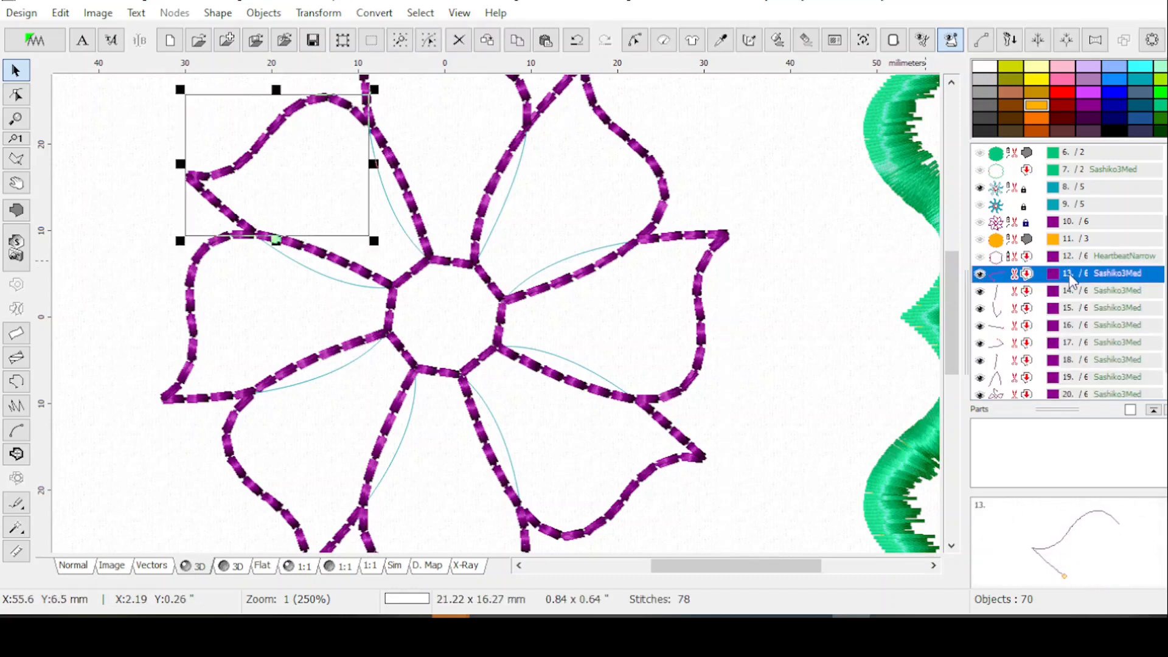
left_click(1076, 393, "shift")
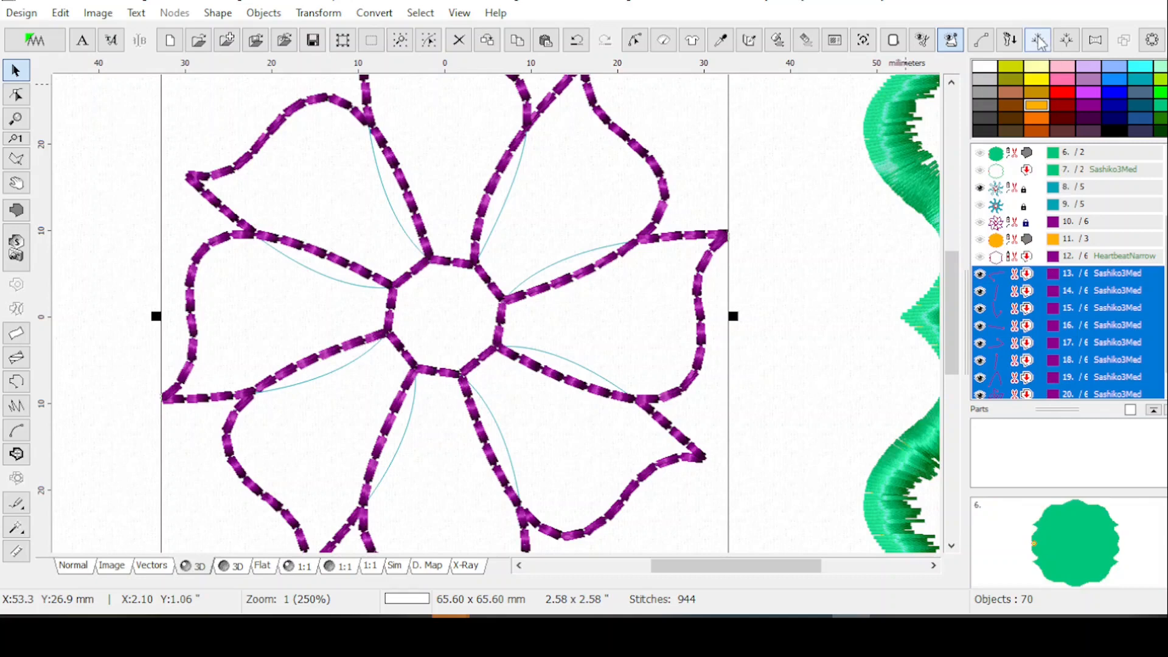
left_click(1039, 41)
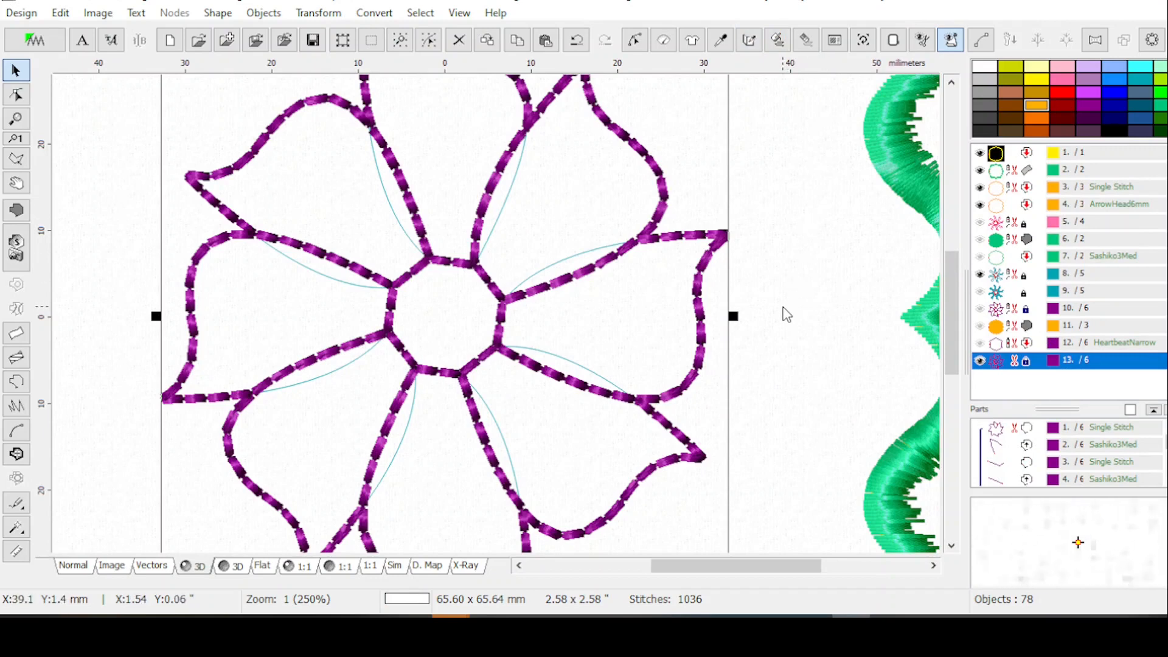
Step: Hide object 8 and the Sashiko3Med flower outline, object 13, and show the single-stitch flower outline, object 10
left_click(981, 274)
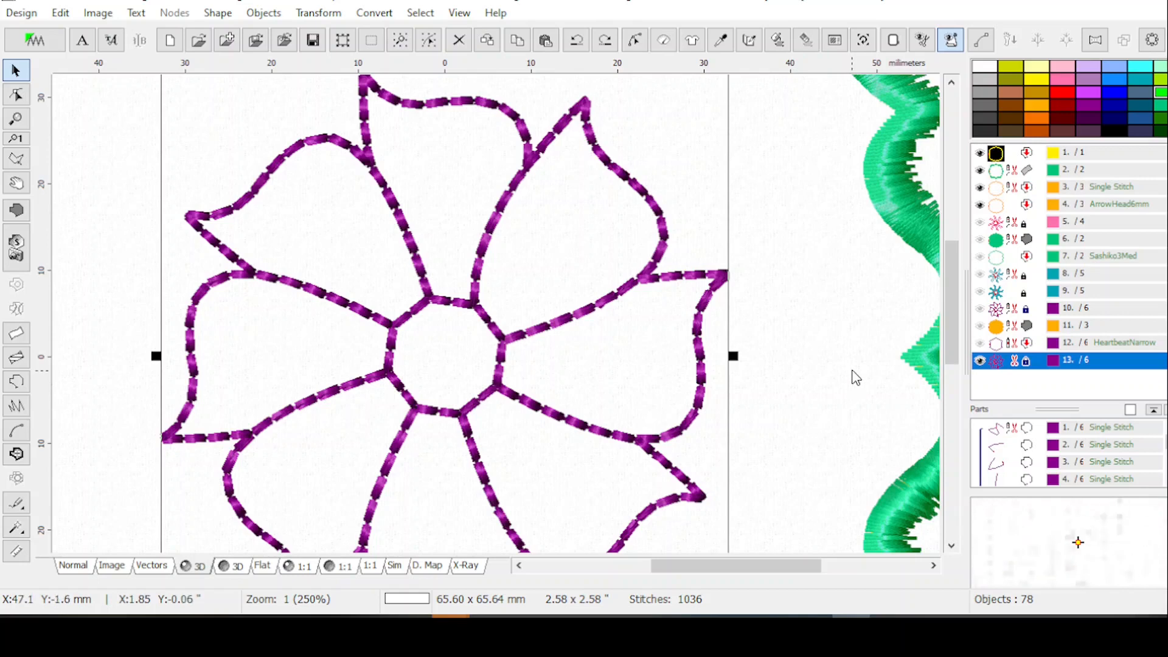
mouse_move(1000, 345)
mouse_move(1037, 313)
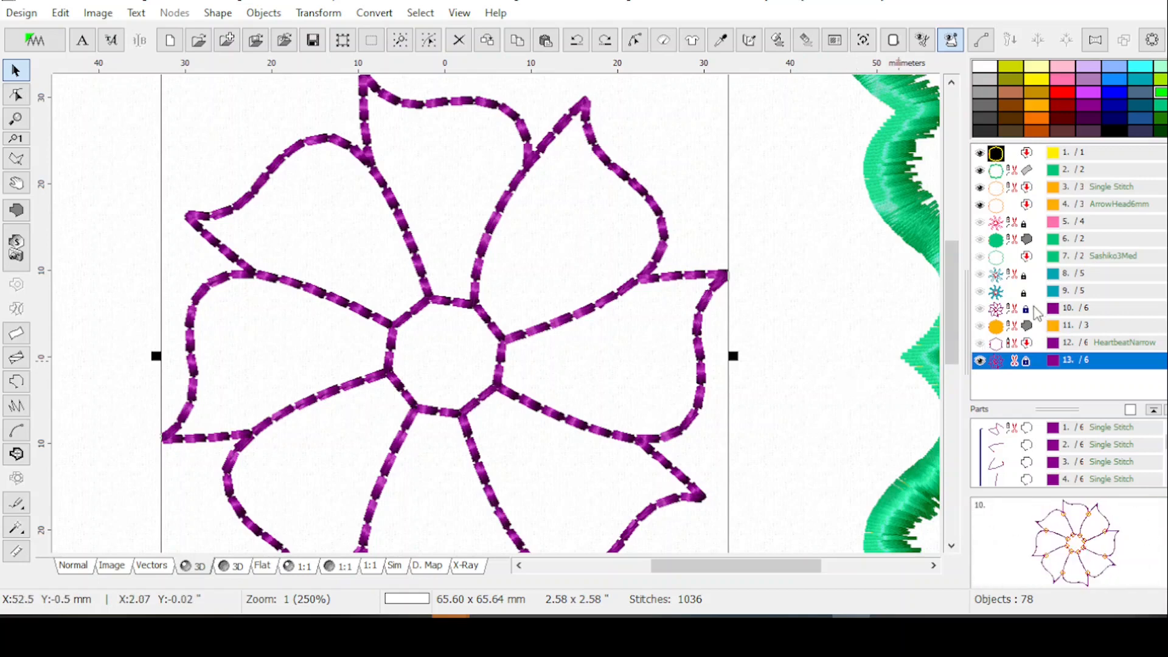
left_click(985, 311)
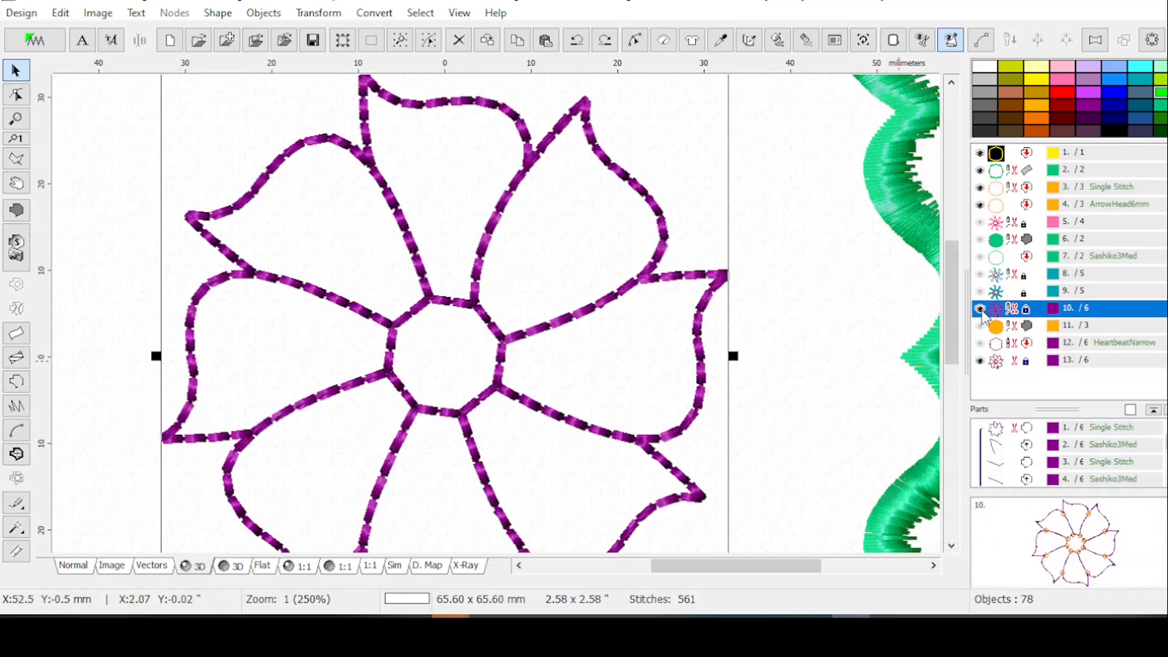
left_click(982, 367)
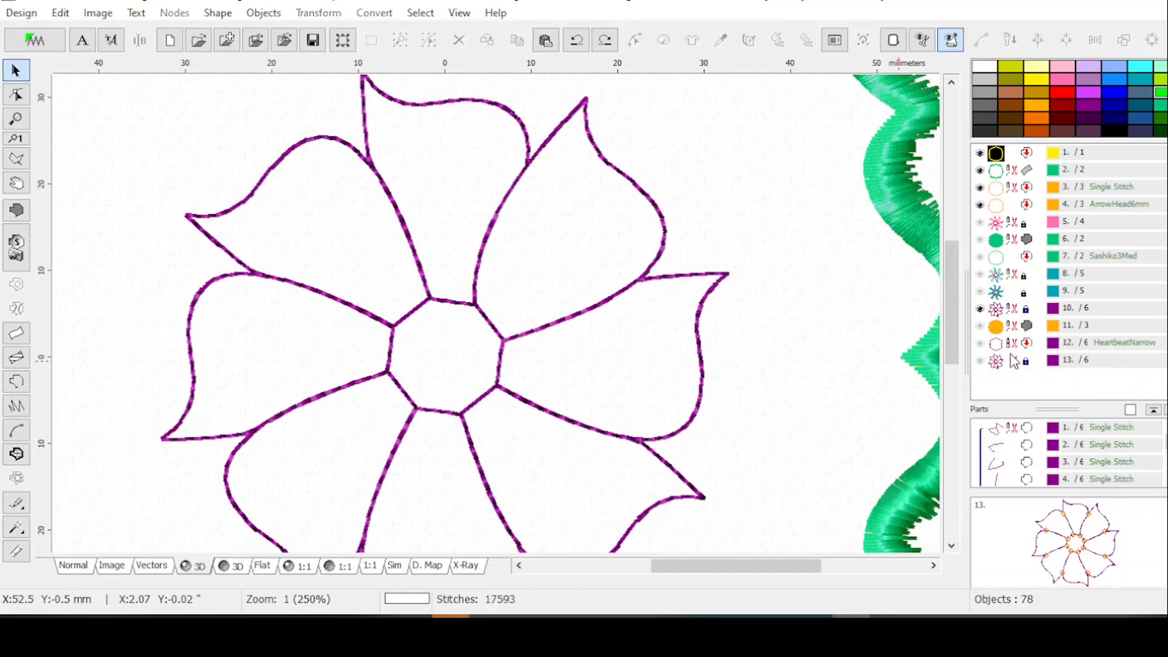
Step: Ungroup the single-stitch flower outline, object 10, into its separate elements with Ungroup 2
left_click(1002, 310)
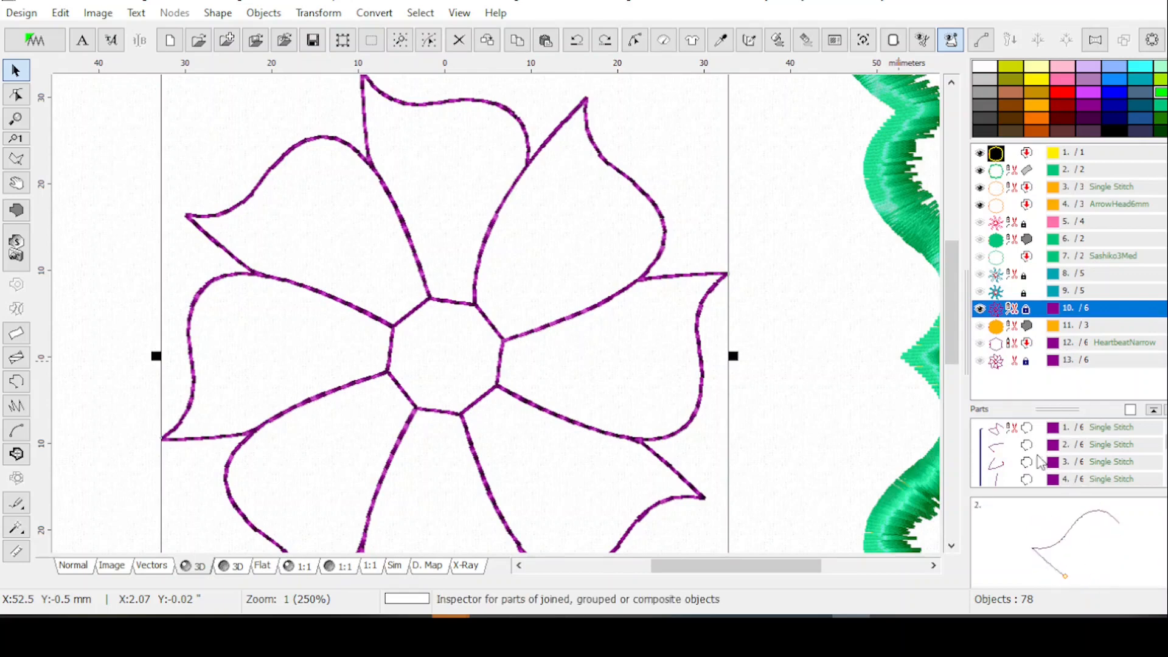
right_click(1013, 314)
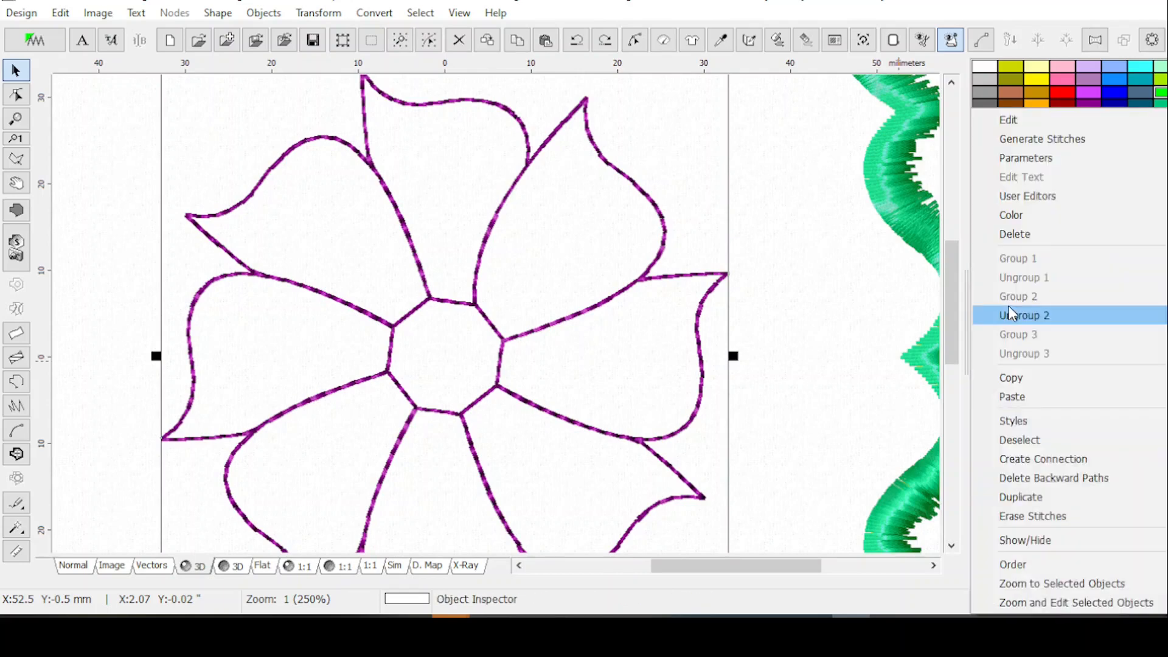
left_click(1021, 316)
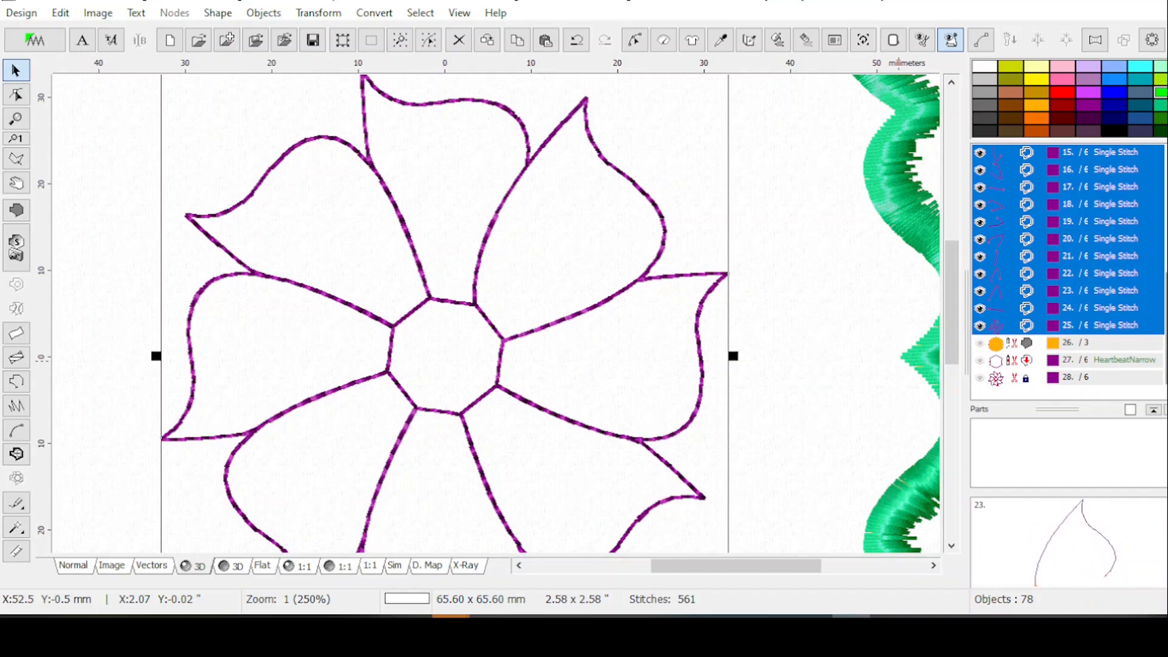
Step: Deselect the single-stitch flower elements and examine objects 10 to 25 and their sewing order in the object list
scroll(1021, 291, "up", 4)
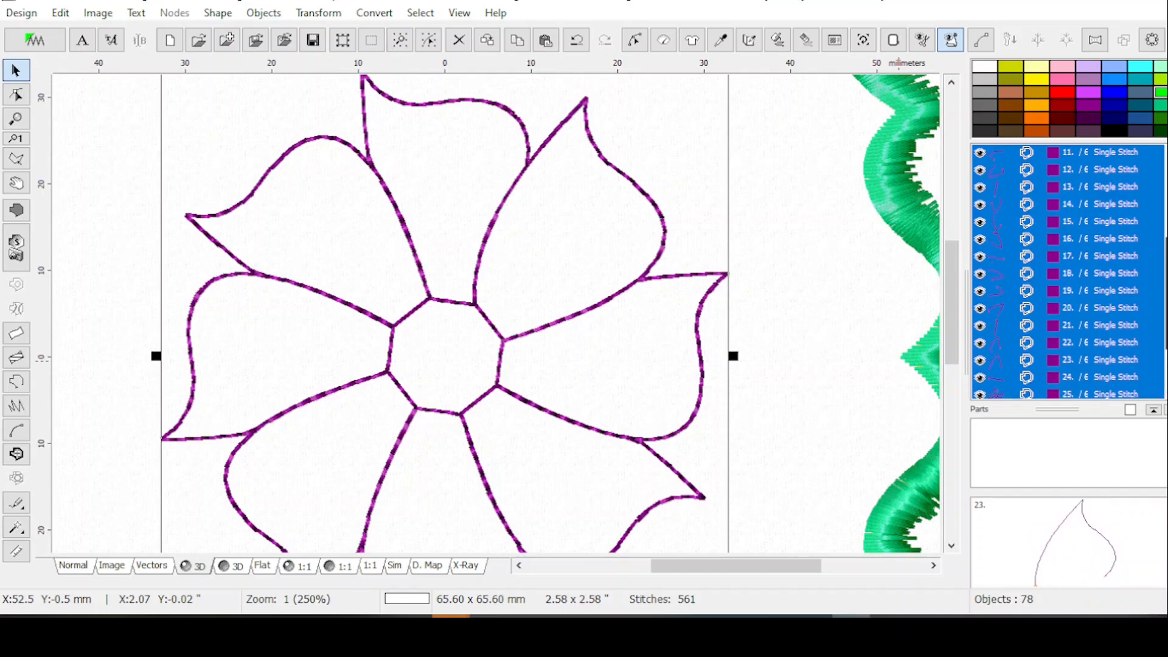
scroll(1022, 290, "up", 1)
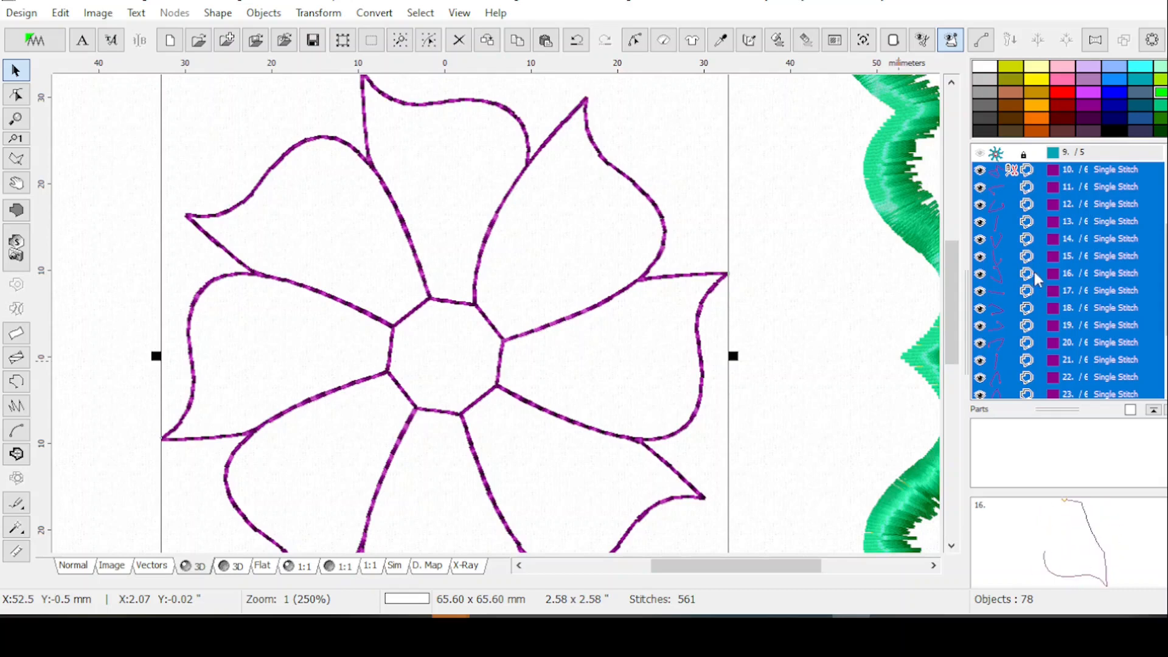
left_click(832, 229)
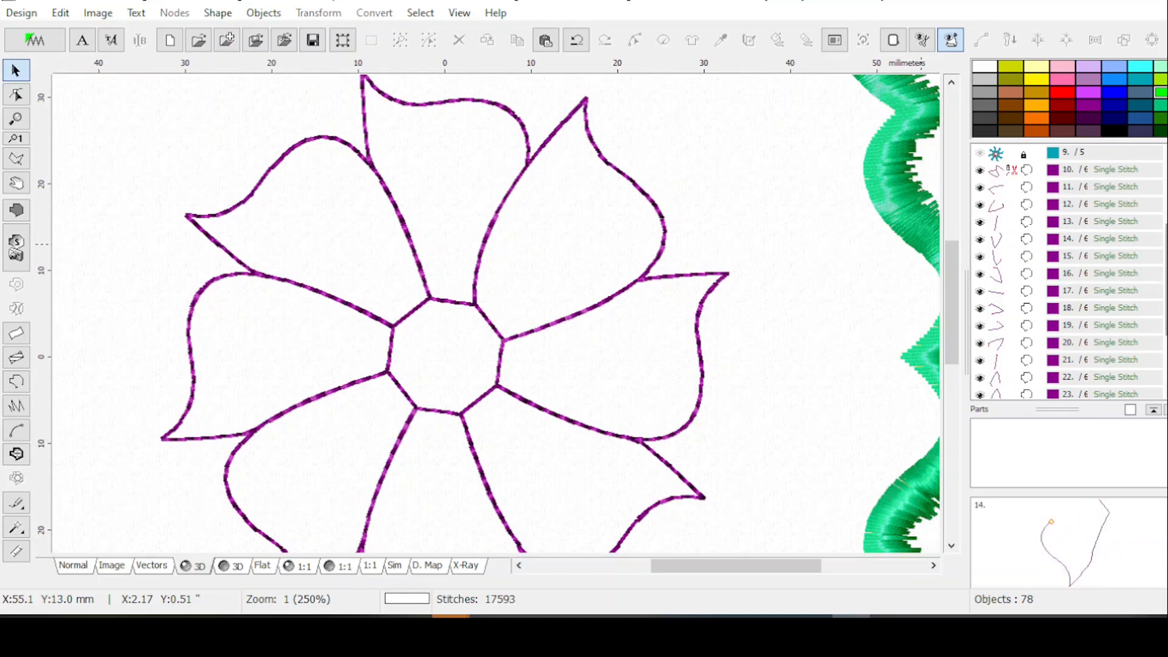
scroll(1070, 272, "up", 1)
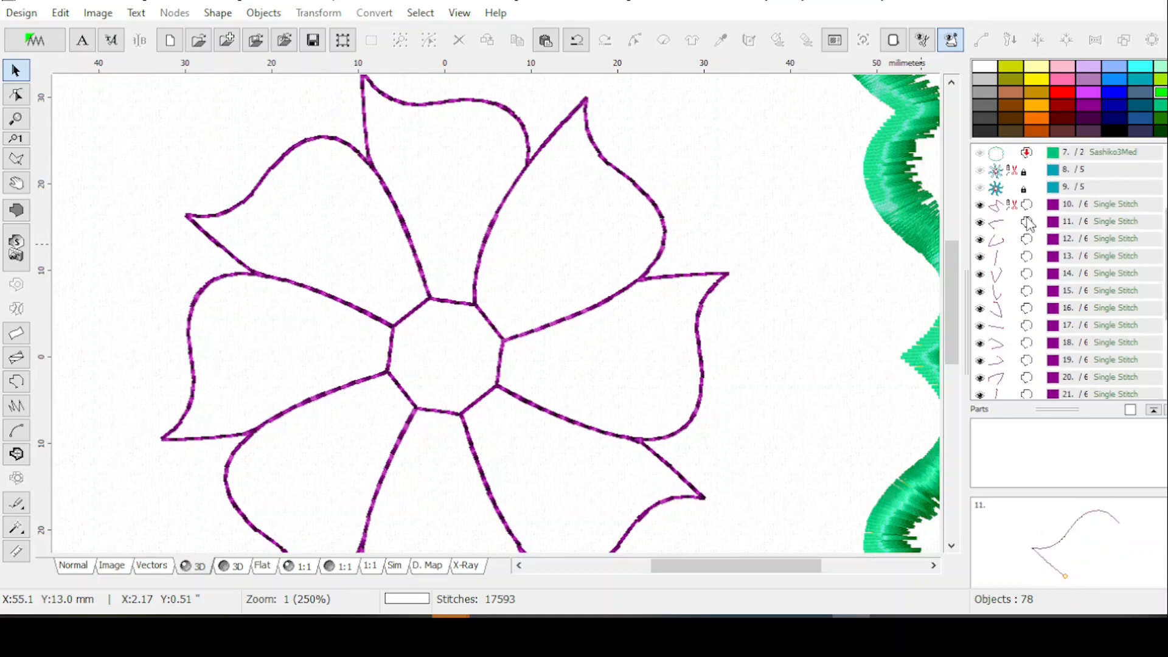
scroll(1070, 272, "down", 1)
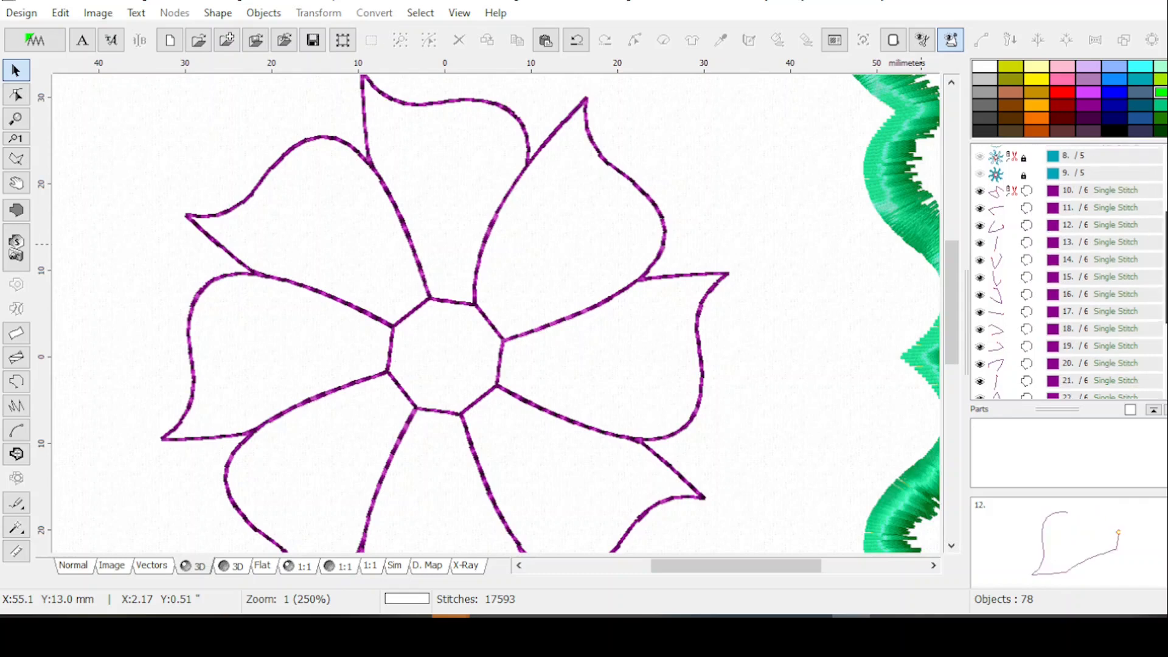
scroll(1070, 272, "down", 1)
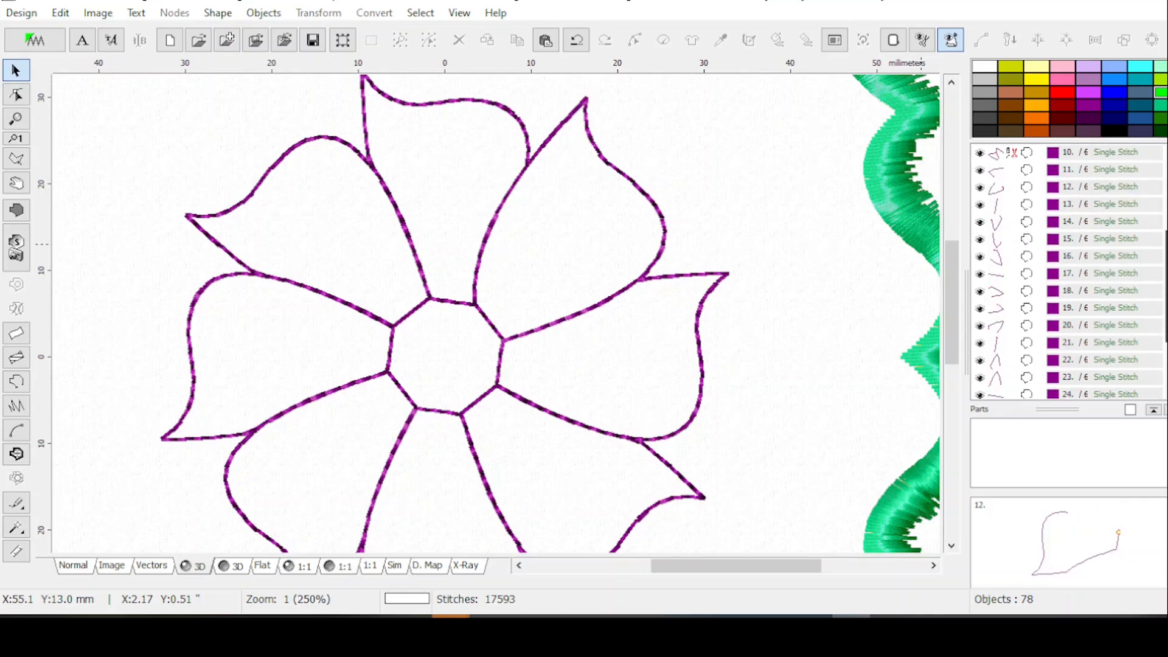
scroll(1071, 272, "down", 2)
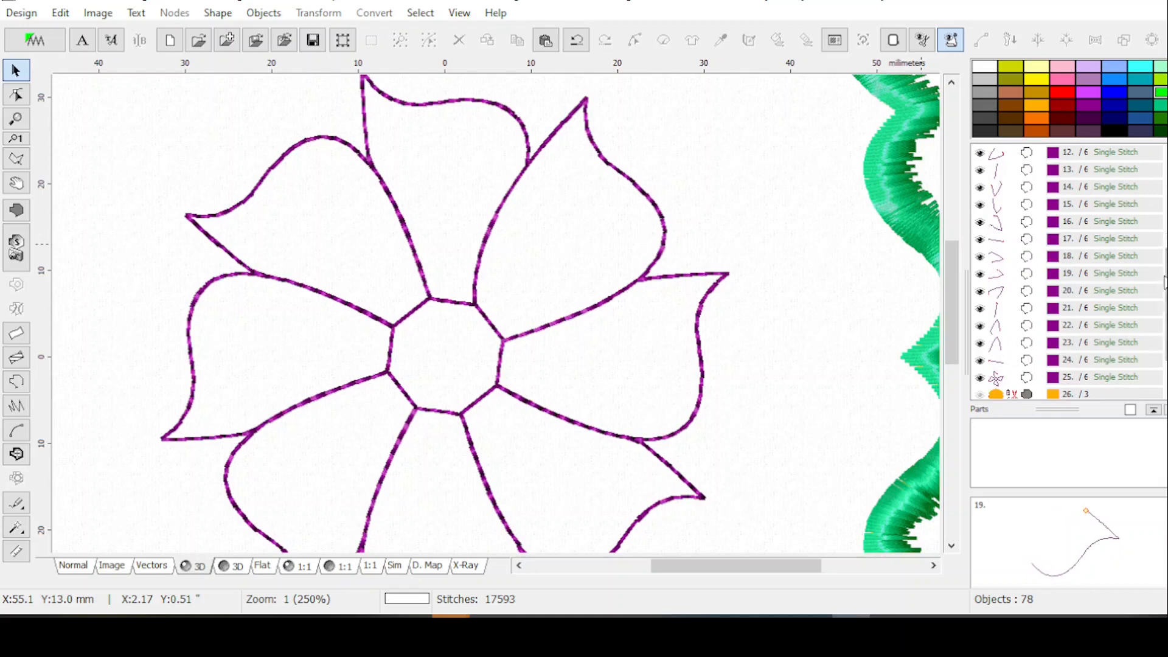
scroll(1070, 272, "up", 4)
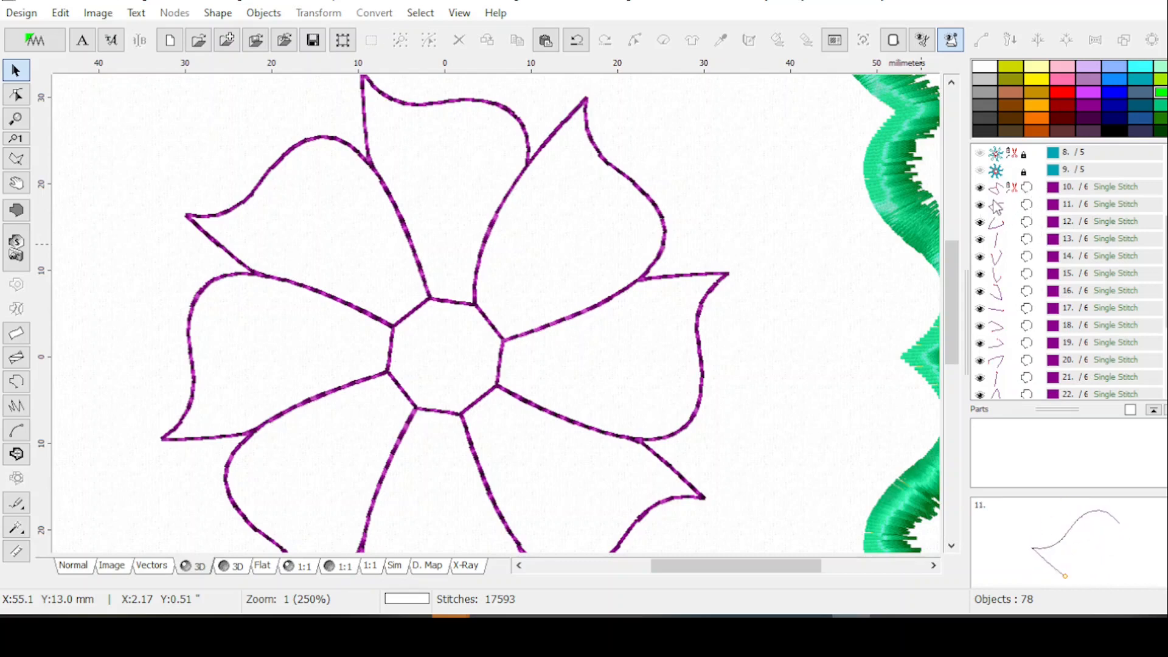
Step: Toggle the visibility of single-stitch elements 10 and 11 in turn to examine which part of the petal outlines each one covers
left_click(1011, 188)
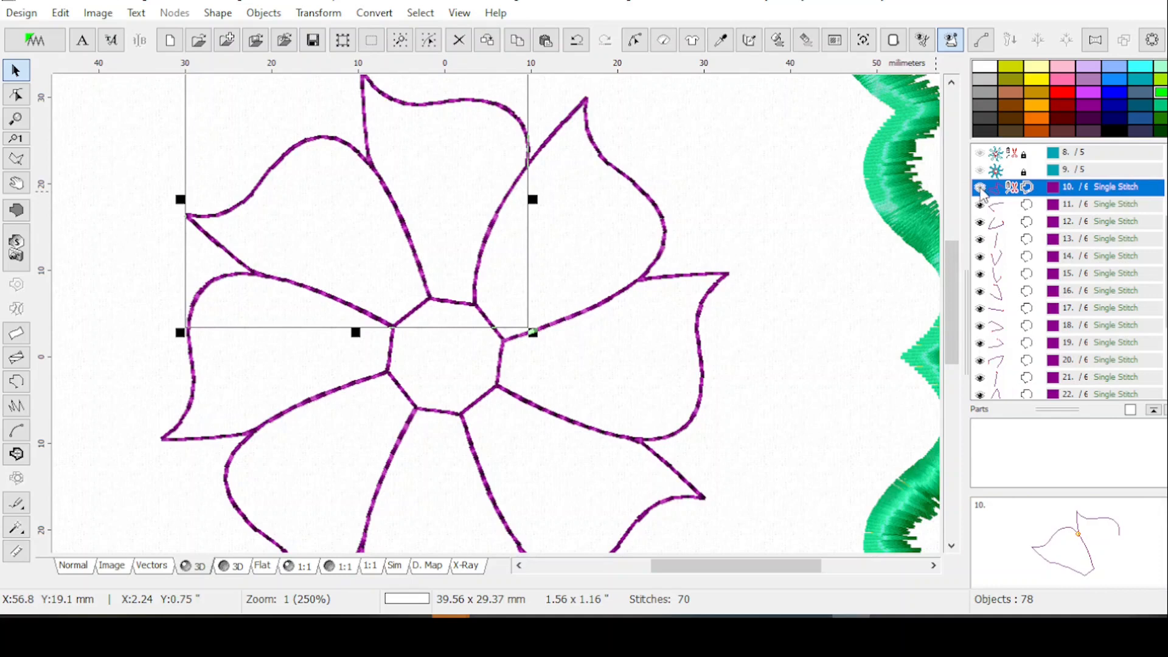
left_click(979, 188)
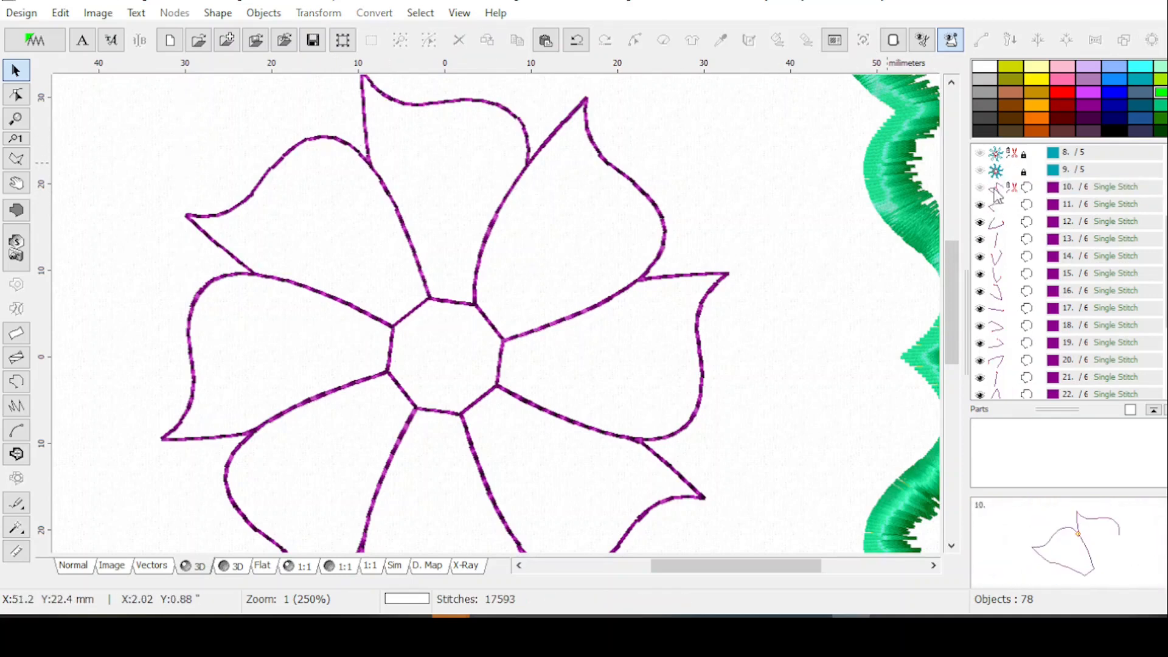
left_click(996, 192)
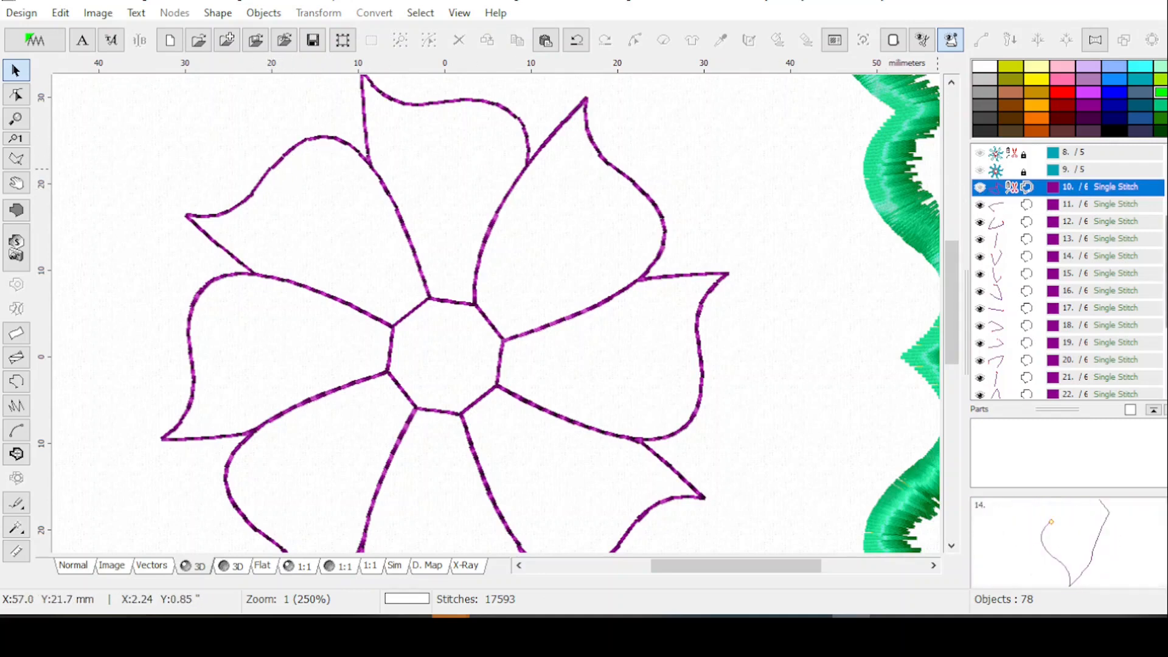
scroll(1067, 272, "up", 7)
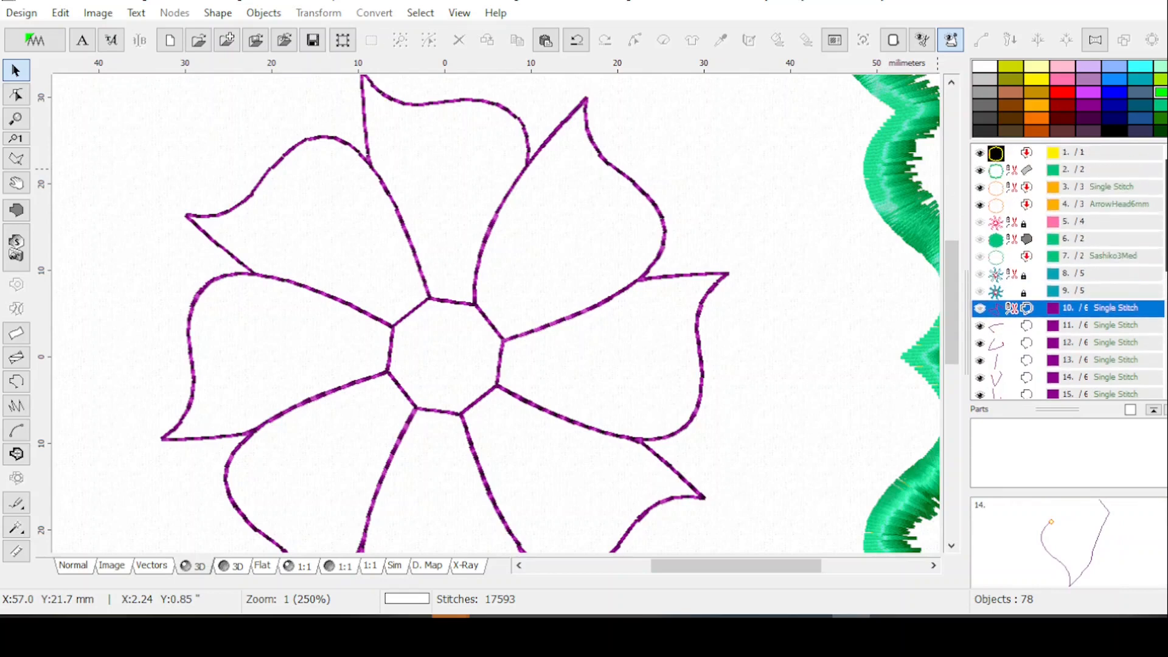
scroll(1067, 271, "down", 5)
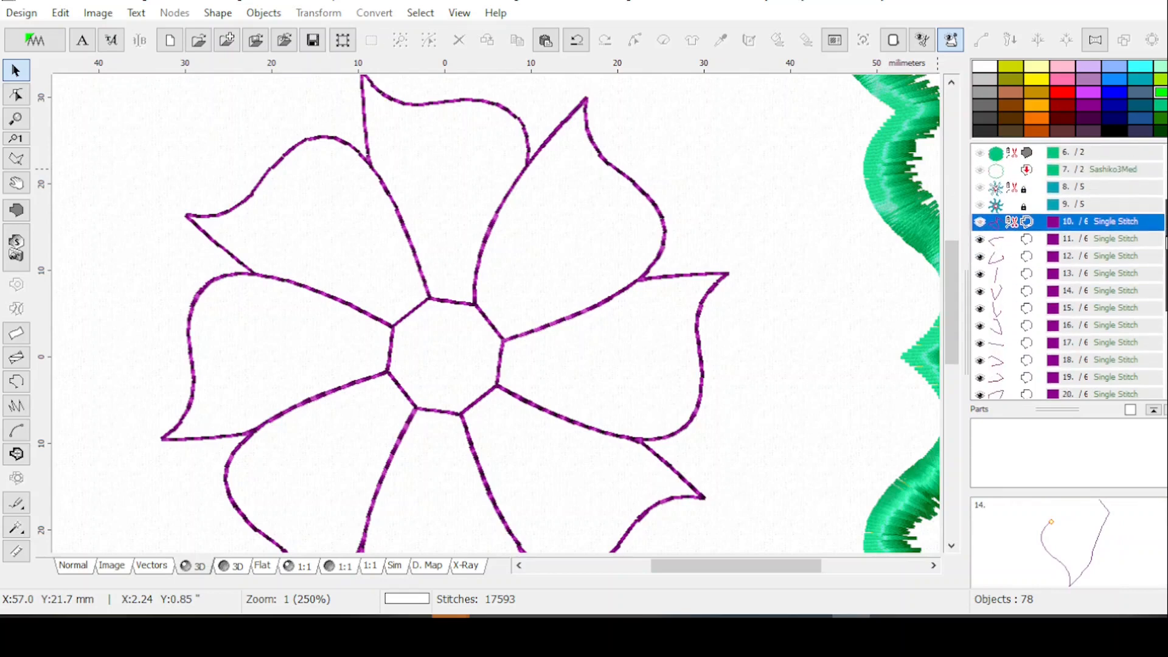
left_click(1012, 243)
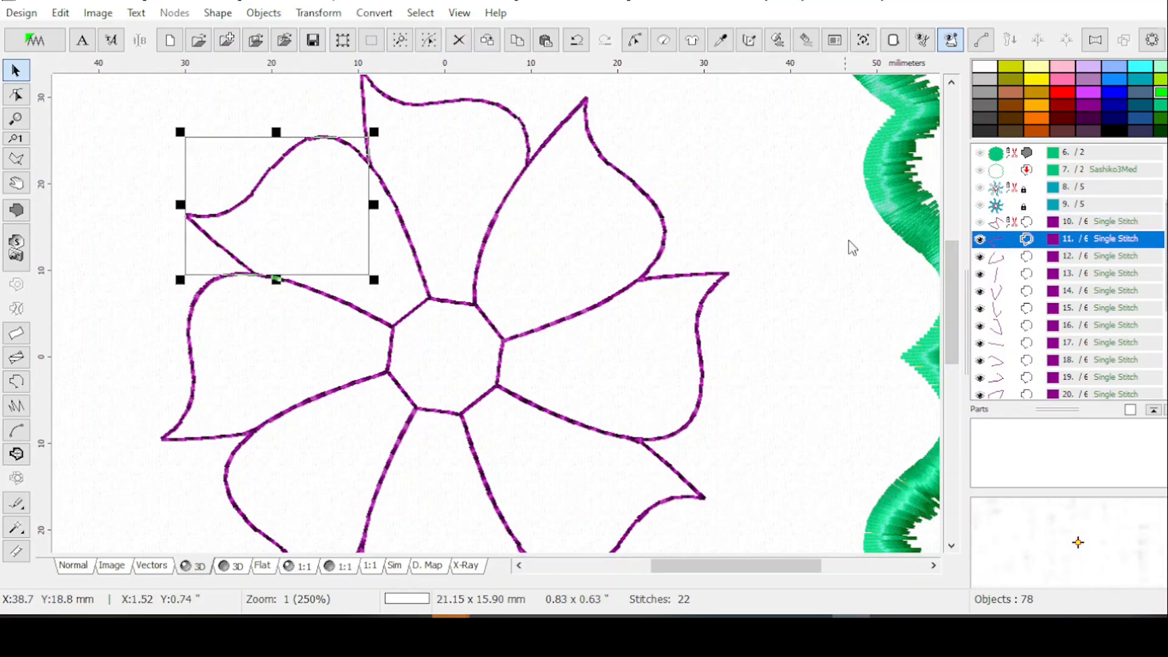
left_click(979, 240)
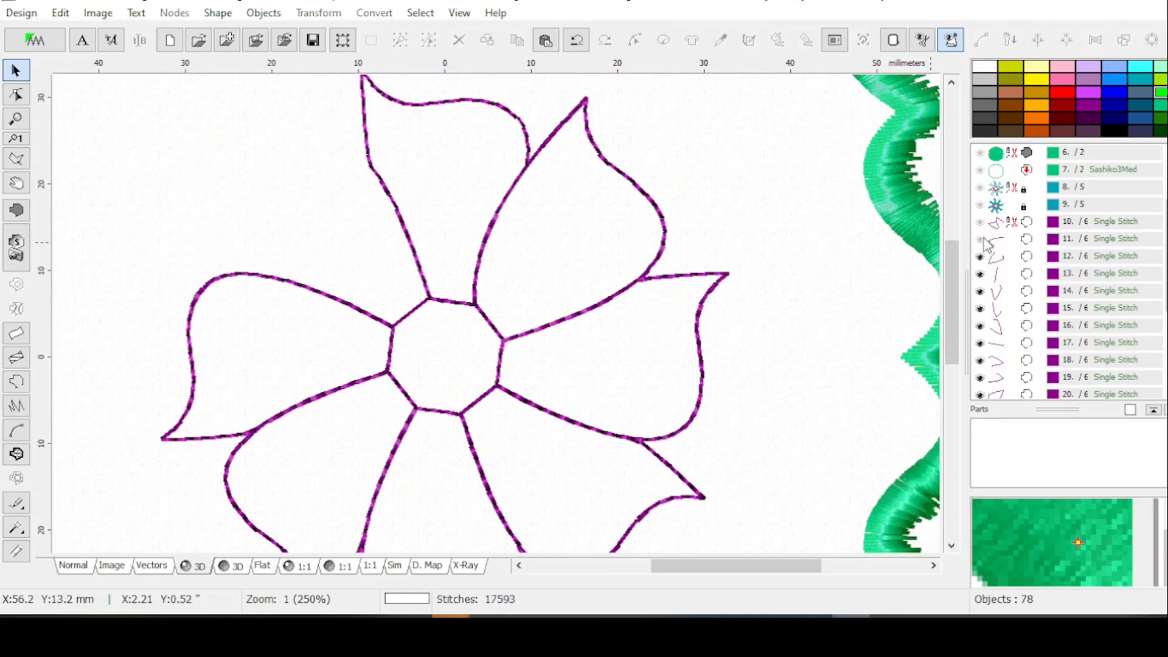
left_click(982, 240)
Step: Try to reshape the upper-left petal by moving a node of single-stitch element 10, and discard the edit
left_click(1014, 223)
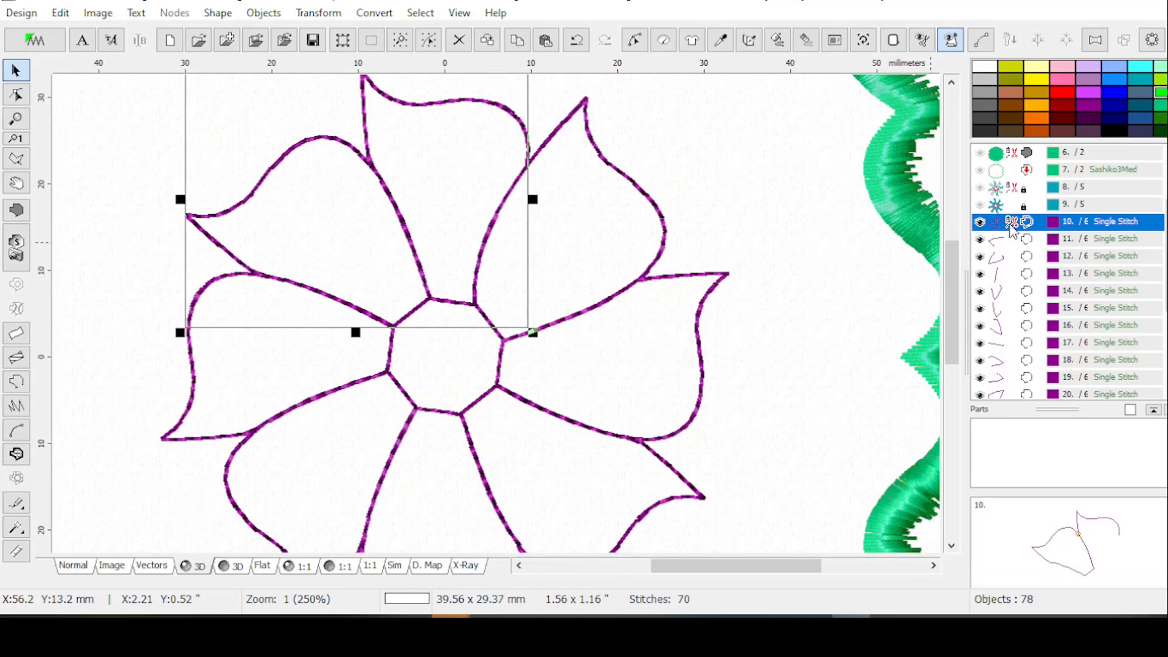
left_click(634, 40)
left_click(269, 195)
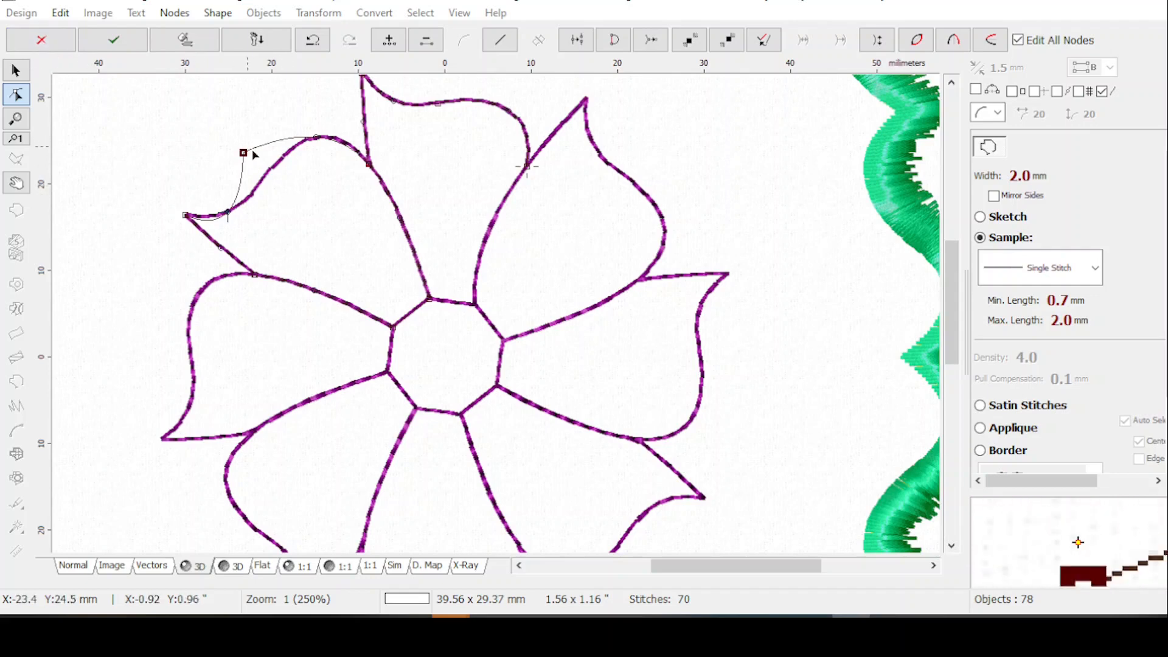
left_click(58, 42)
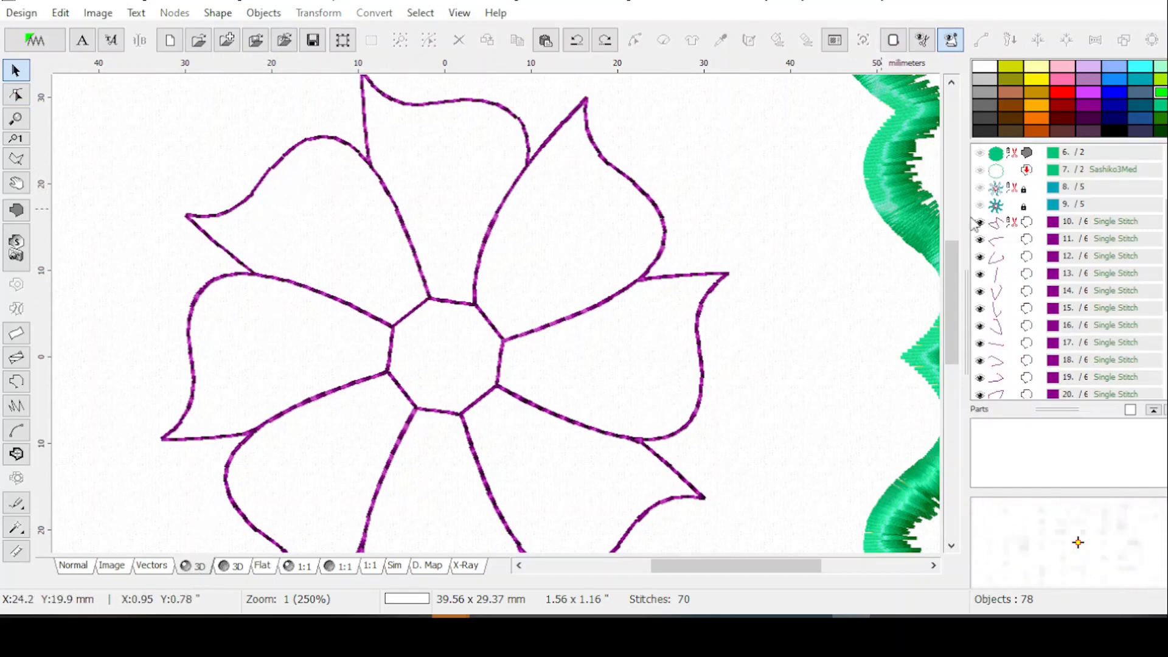
Step: Open single-stitch element 11 in node editing to examine its nodes on the upper-left petal, and leave without editing
left_click(996, 228)
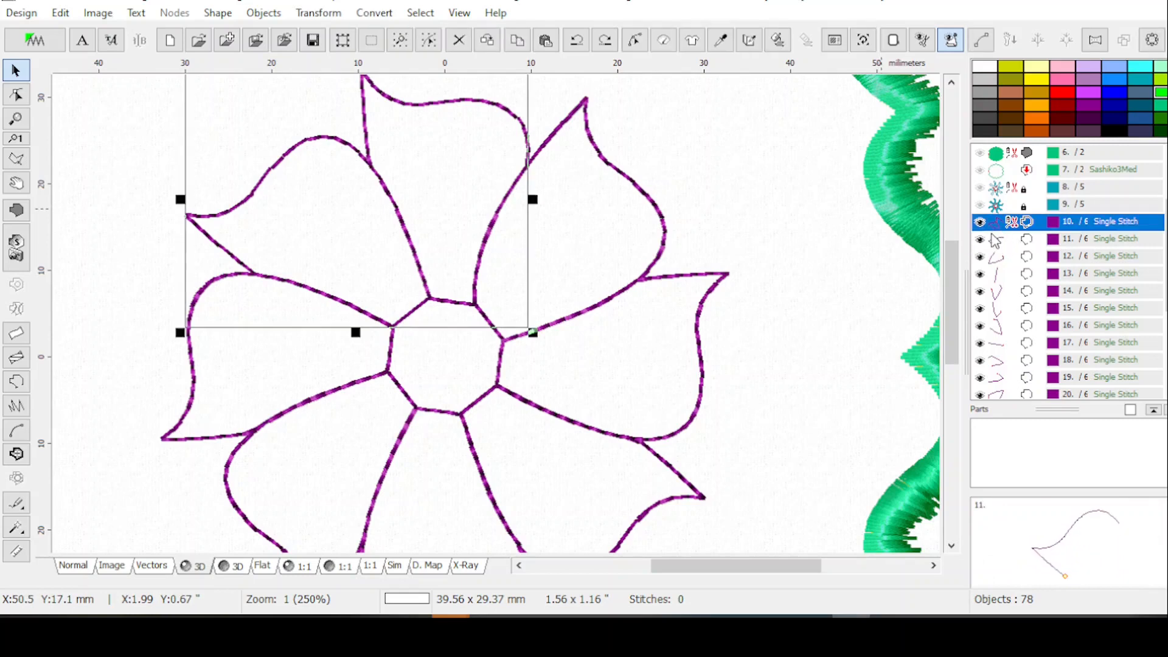
left_click(1006, 242)
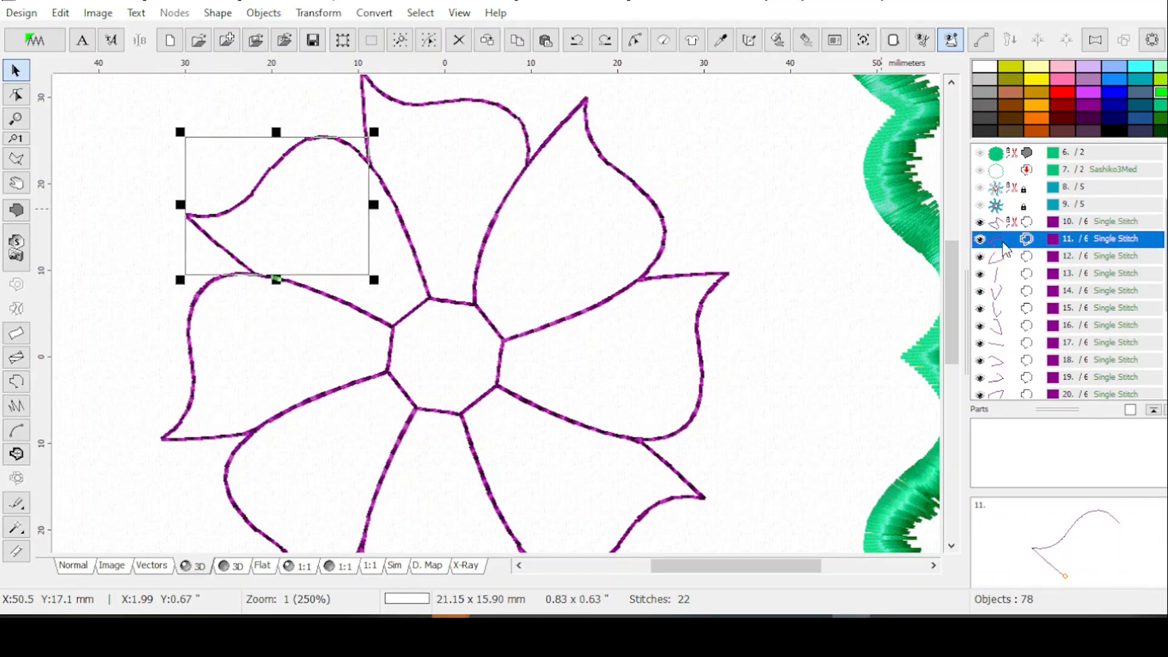
left_click(634, 39)
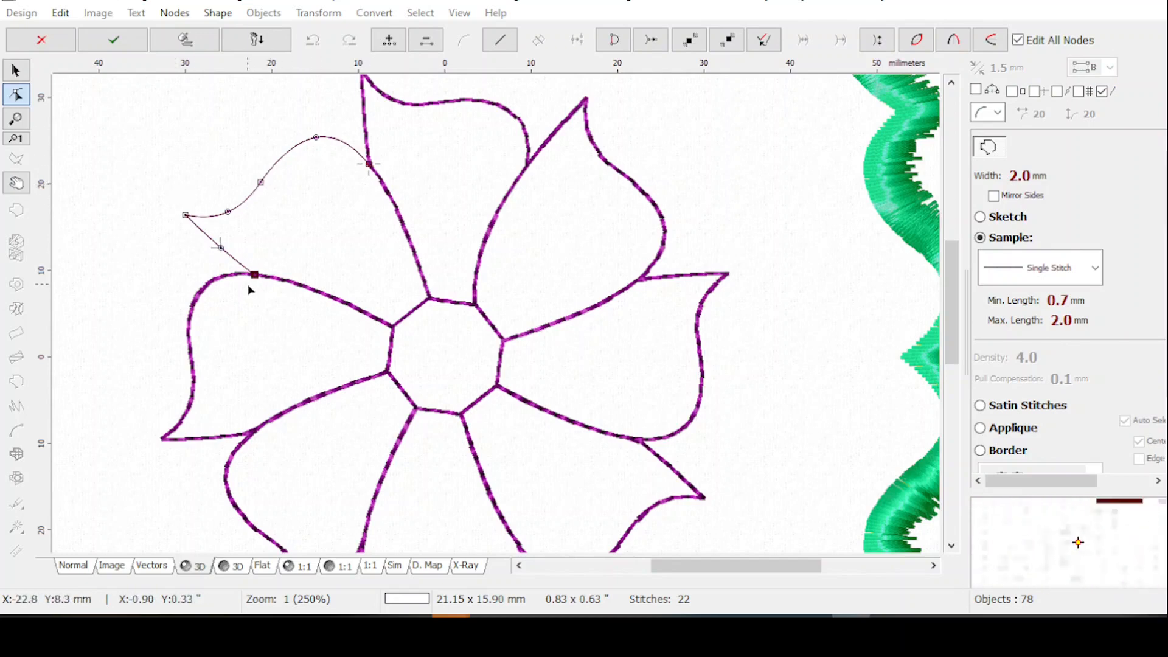
left_click(41, 40)
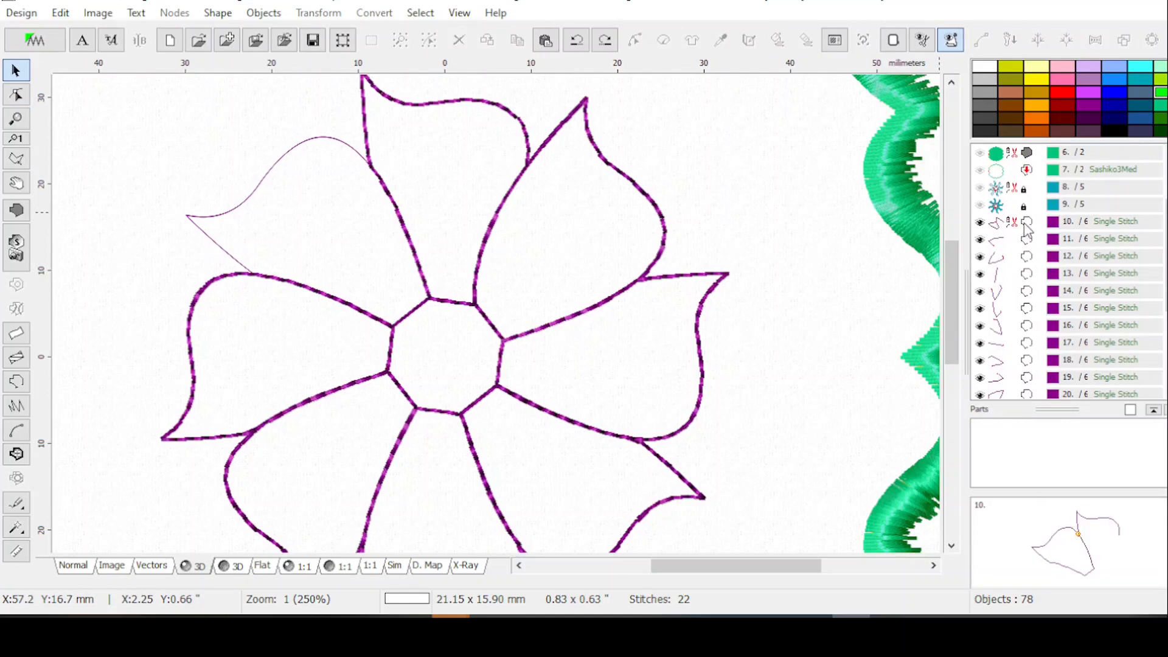
Step: Regenerate the stitches of single-stitch elements 10 and 11
left_click_drag(1025, 225, 1025, 242)
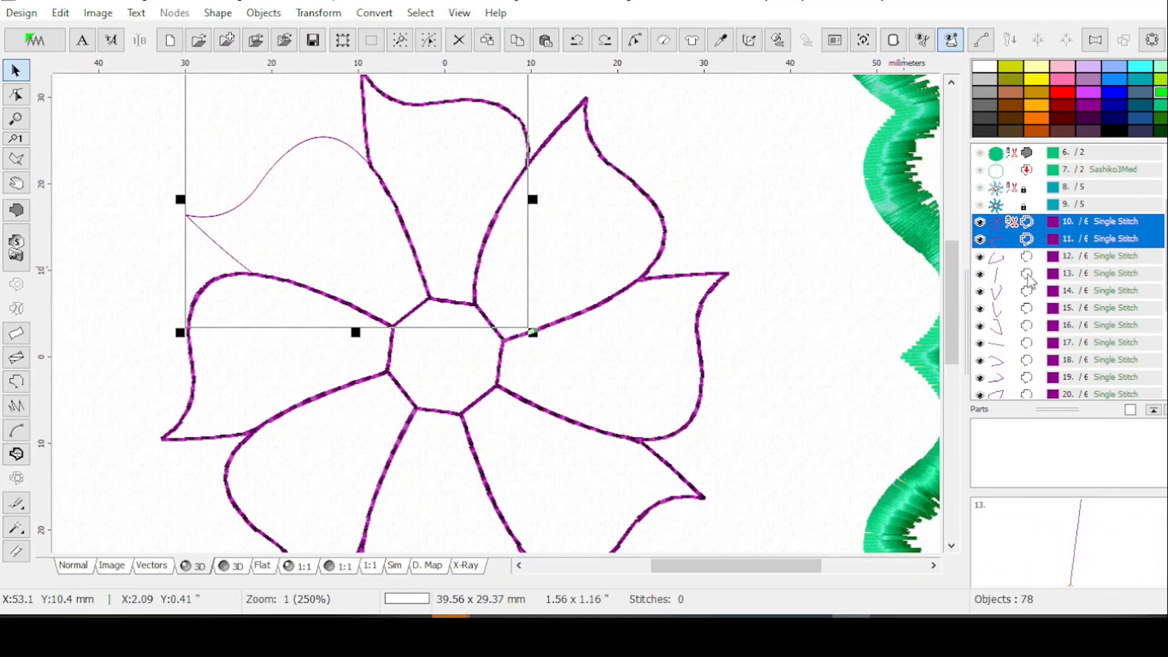
left_click(777, 40)
Step: Set the minimum stitch length of all single-stitch elements, objects 10 to 25, to 2.0 mm and apply it
left_click_drag(1058, 225, 1070, 344)
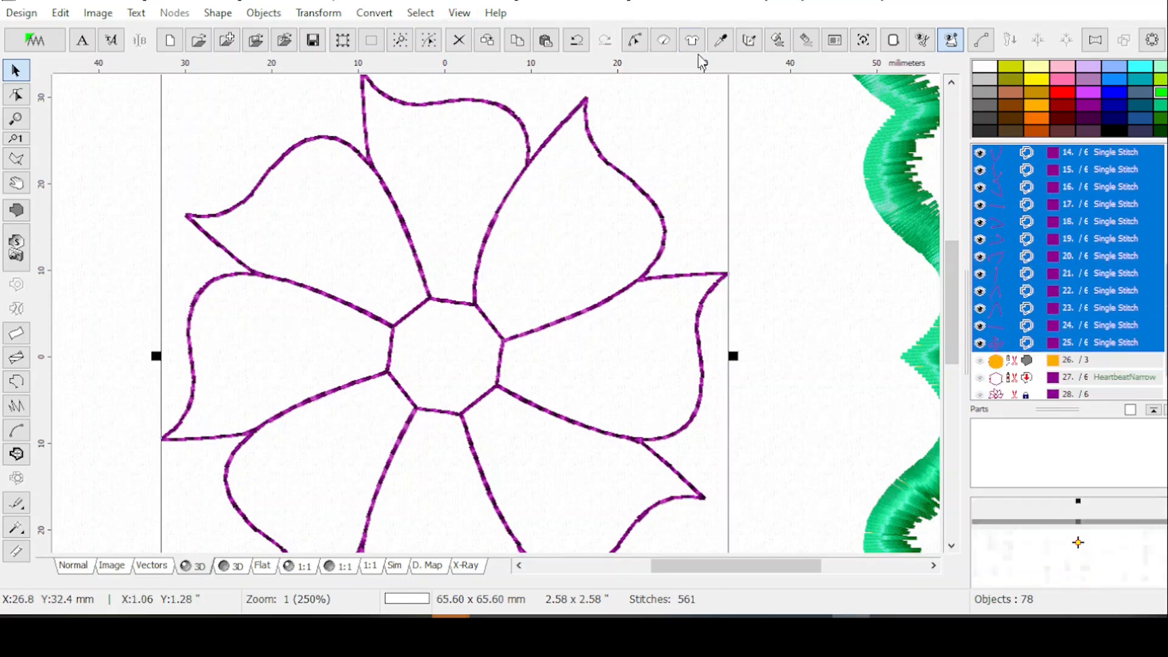
left_click(664, 40)
left_click(921, 174)
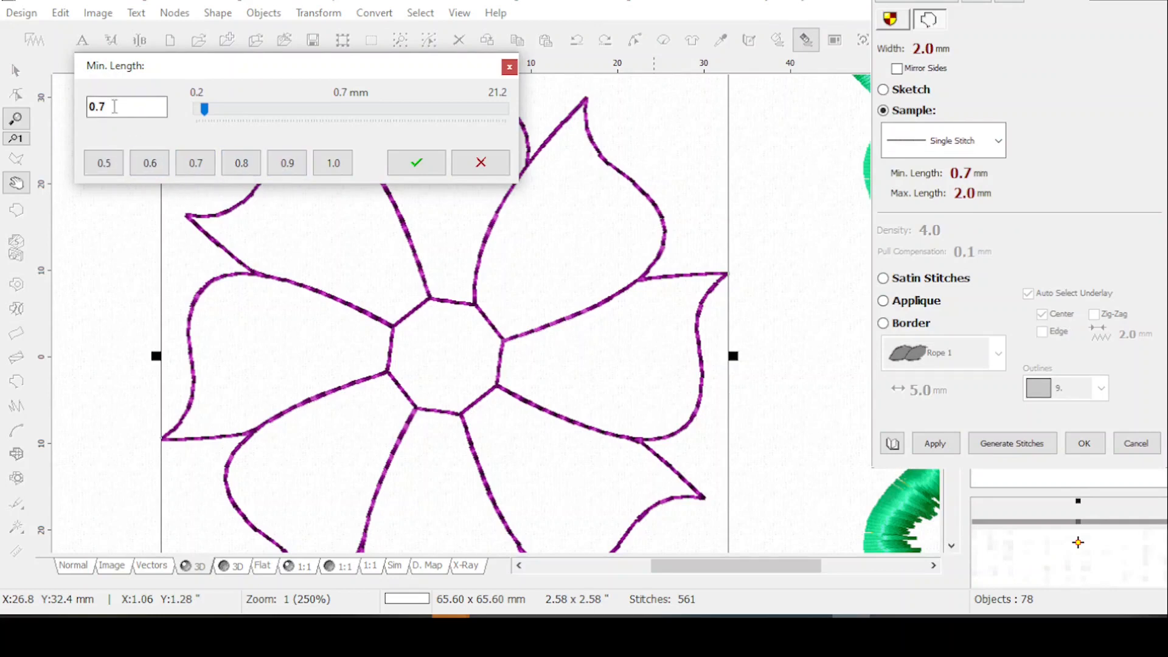
left_click_drag(112, 107, 36, 107)
type("2")
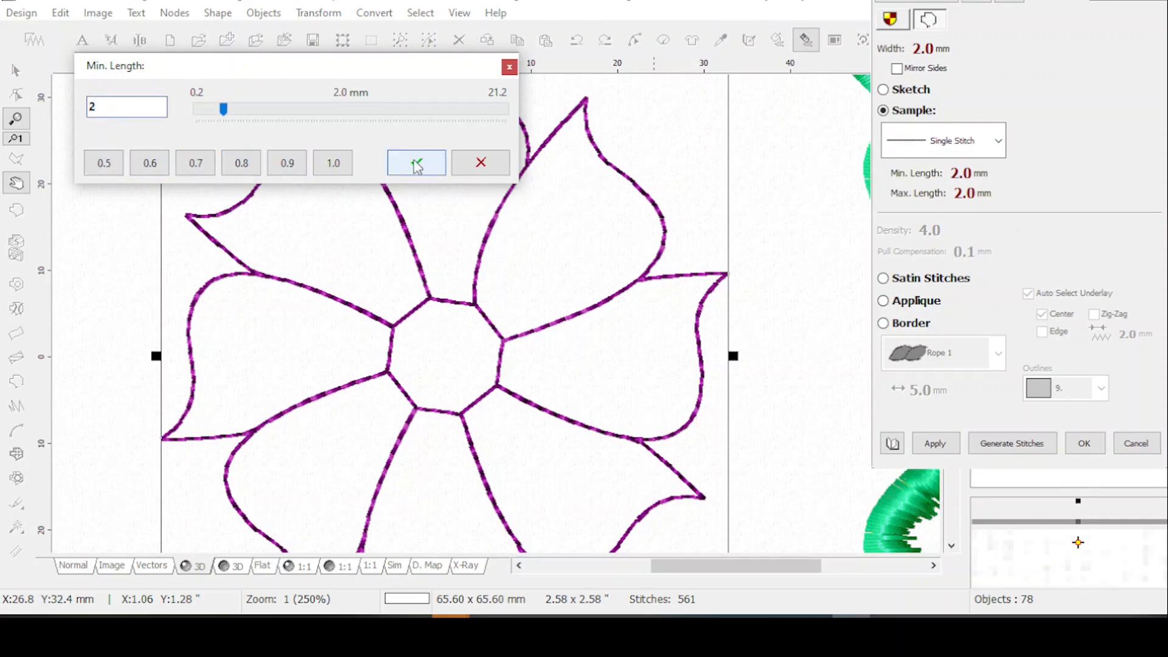
left_click(404, 162)
left_click(945, 446)
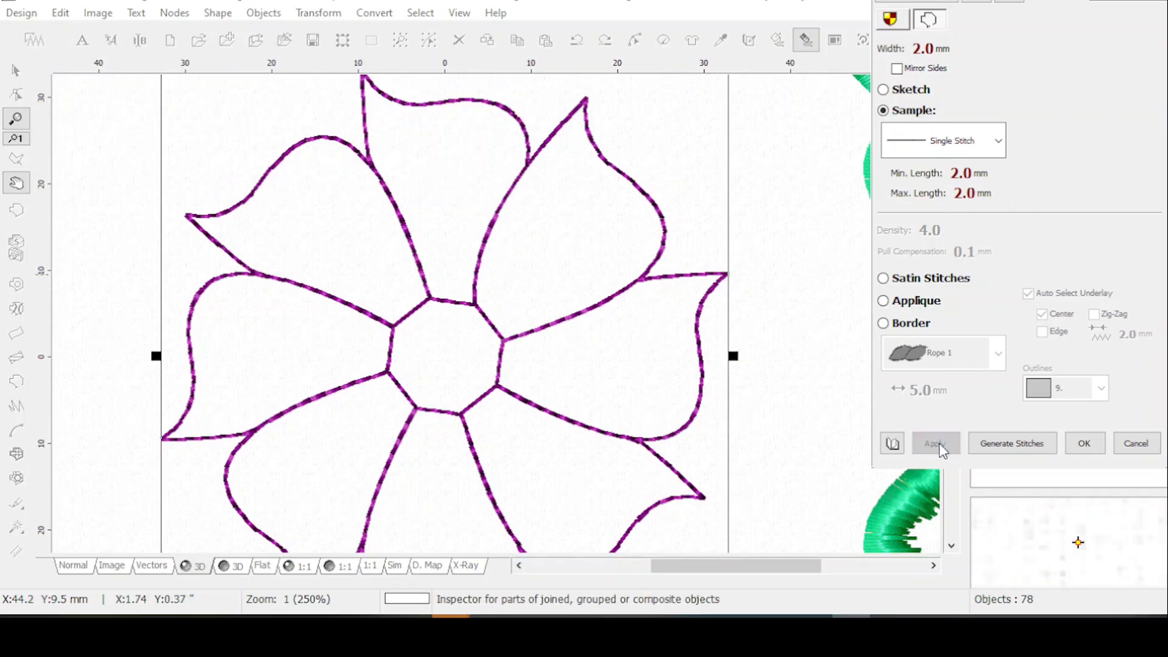
left_click(1084, 442)
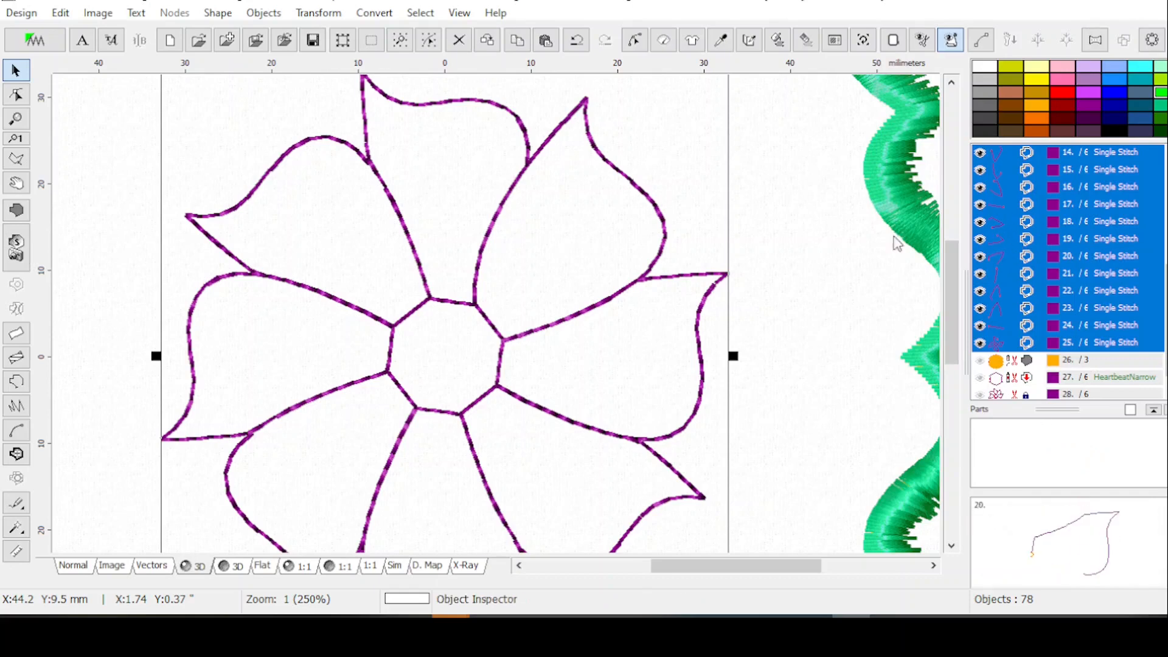
Step: Group the single-stitch elements back into object 10 and switch the display from it to the Sashiko3Med flower outline, object 13
right_click(1030, 234)
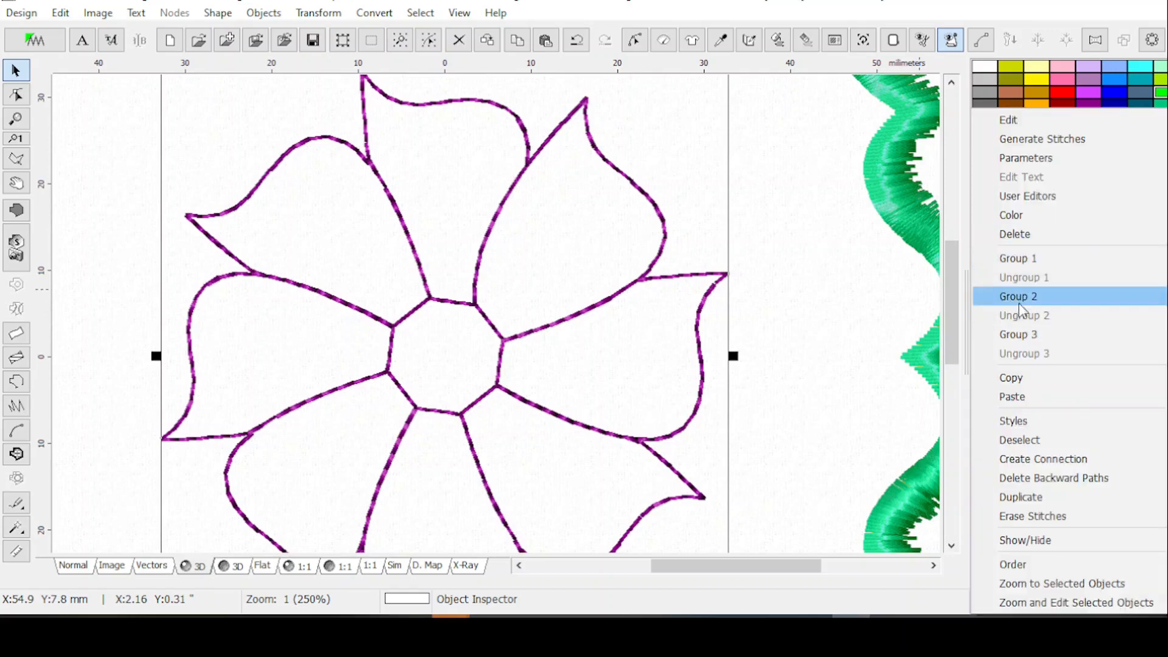
left_click(1032, 259)
left_click(979, 308)
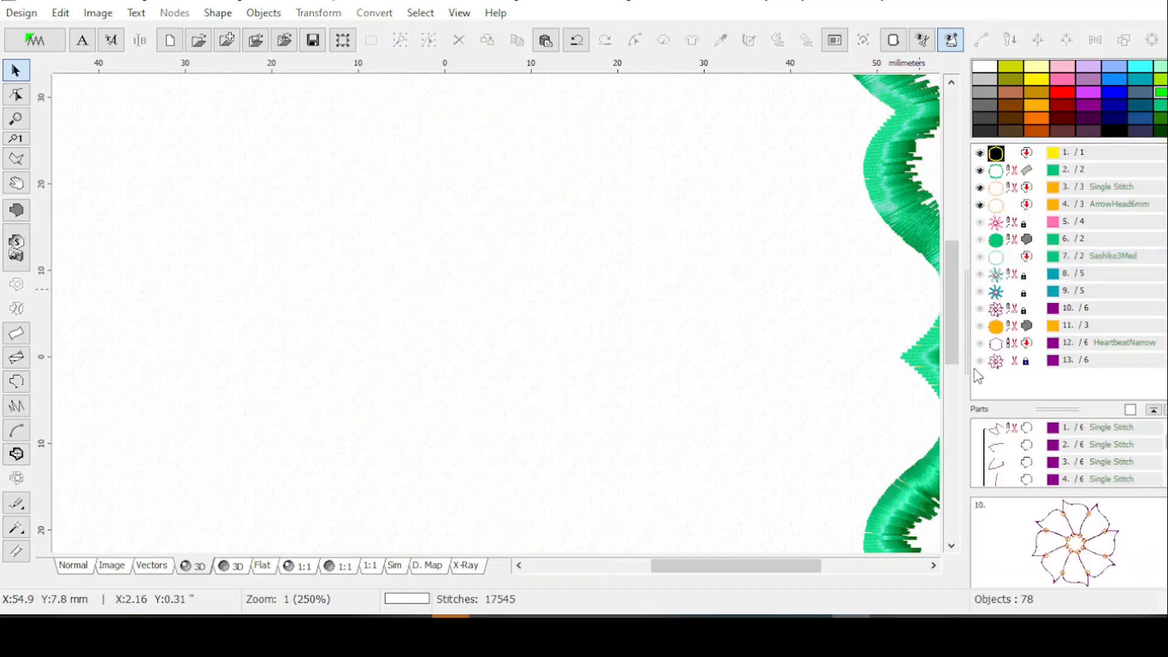
left_click(979, 360)
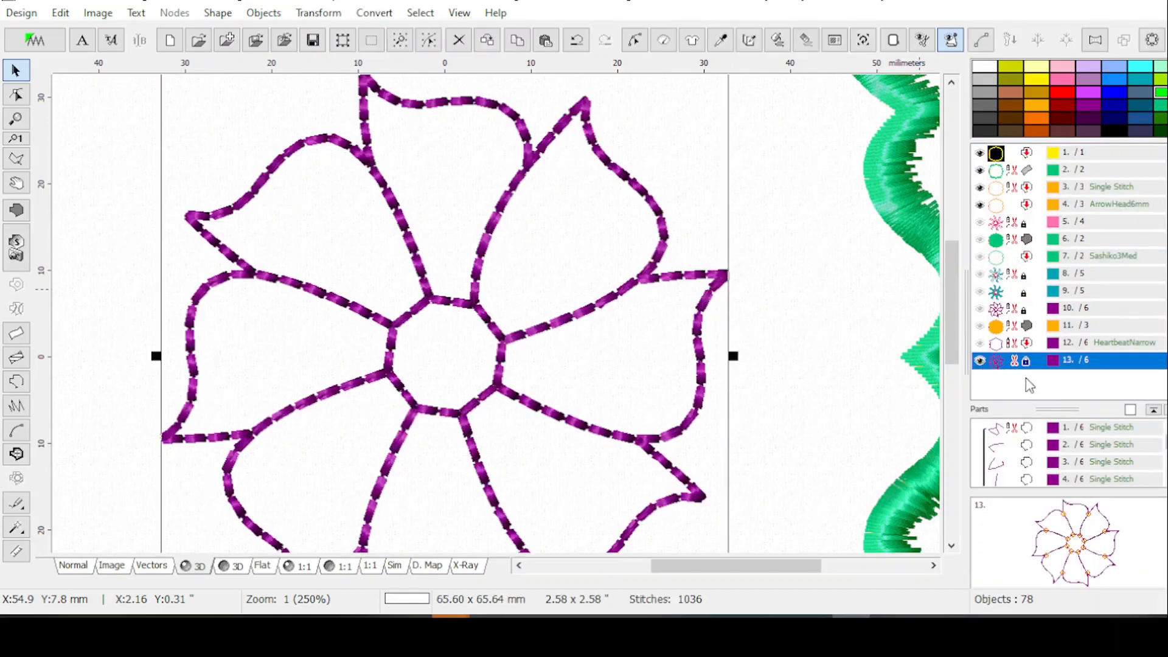
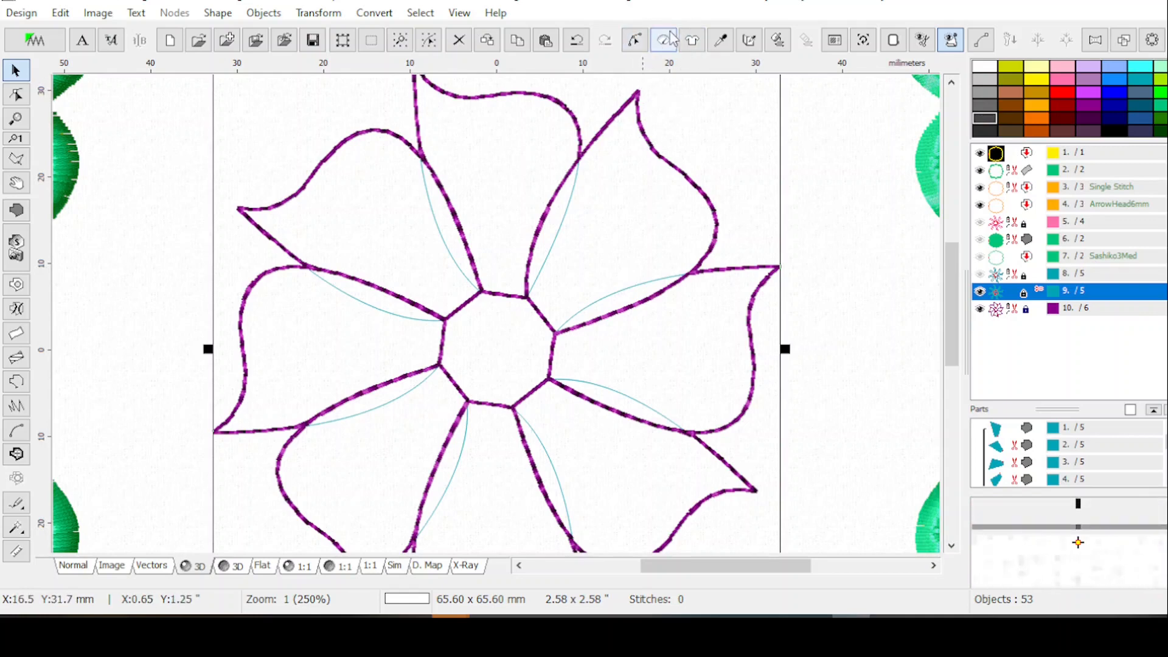
Step: Ungroup the petal fills of object 9 and trim the left petal against its overlapping neighbour, objects 11 and 12, with Shaping Difference
right_click(1012, 292)
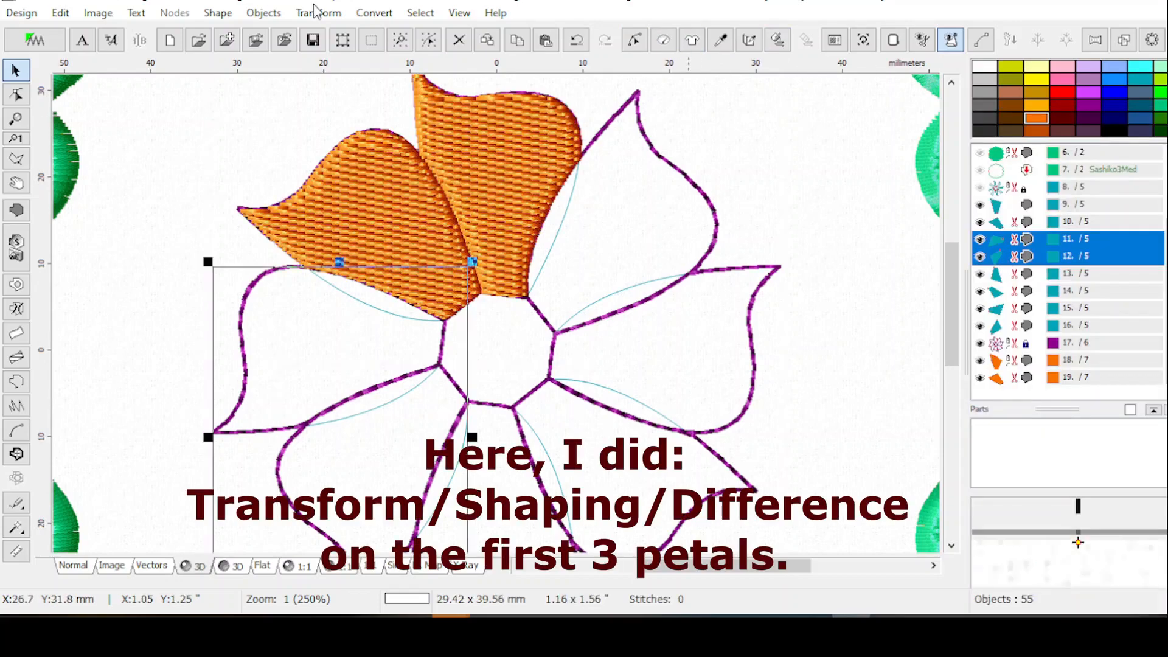
left_click(318, 12)
mouse_move(487, 460)
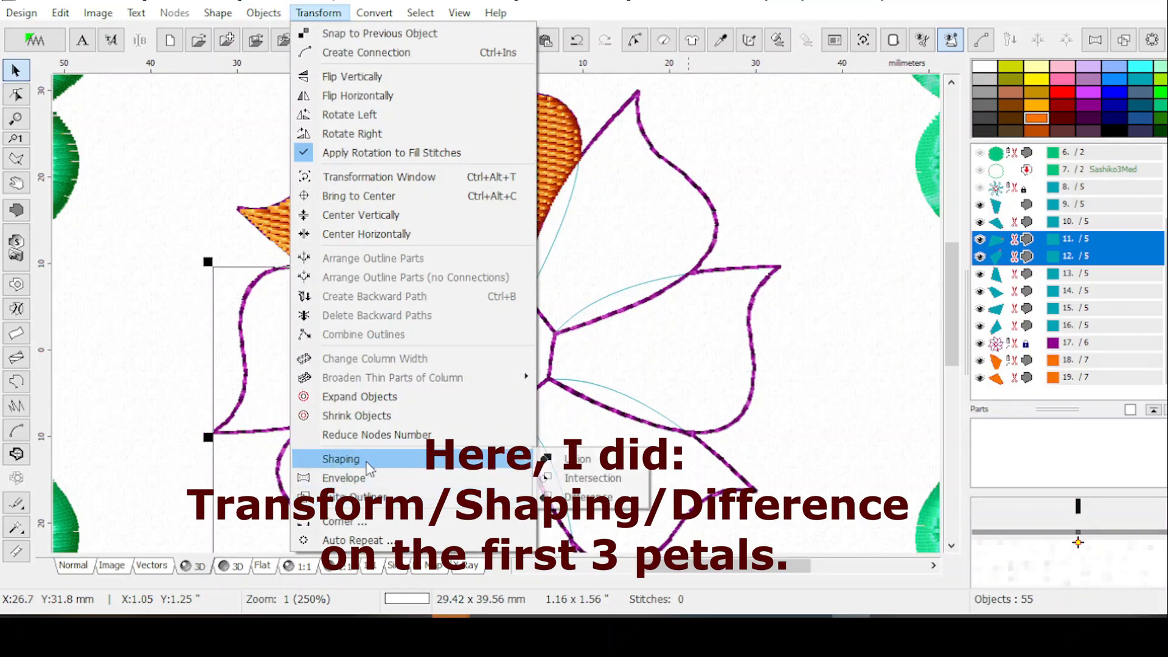
left_click(585, 497)
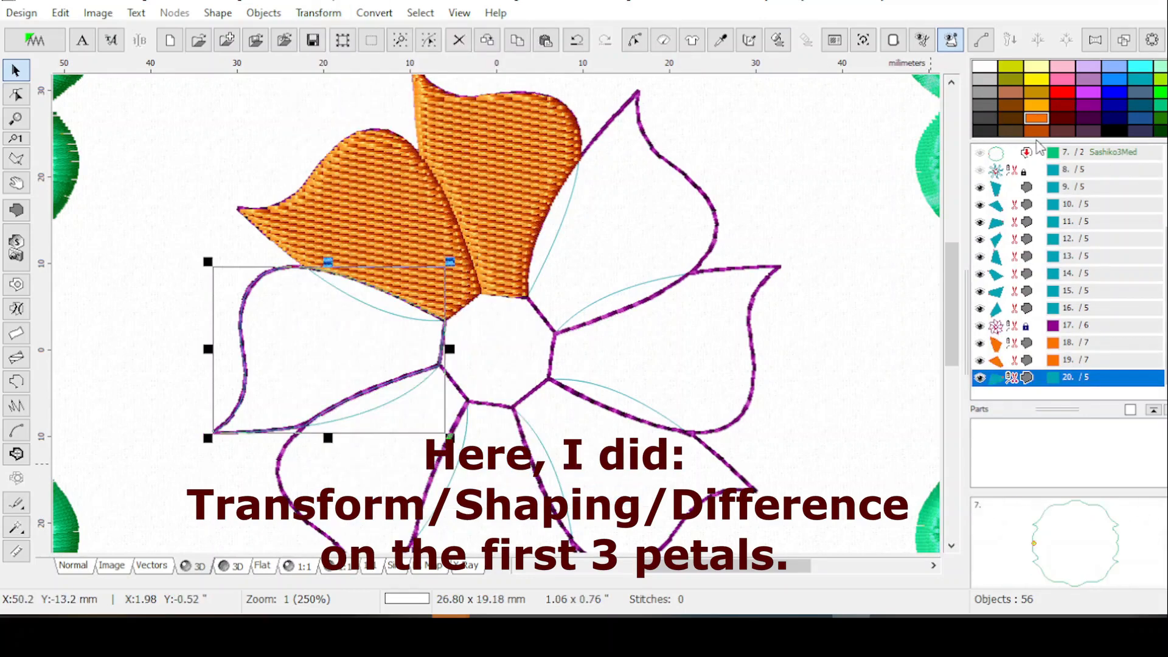
Step: Recolour the trimmed left petal, object 20, orange, generate its stitches and check it against the top petal, object 18
left_click(1050, 378)
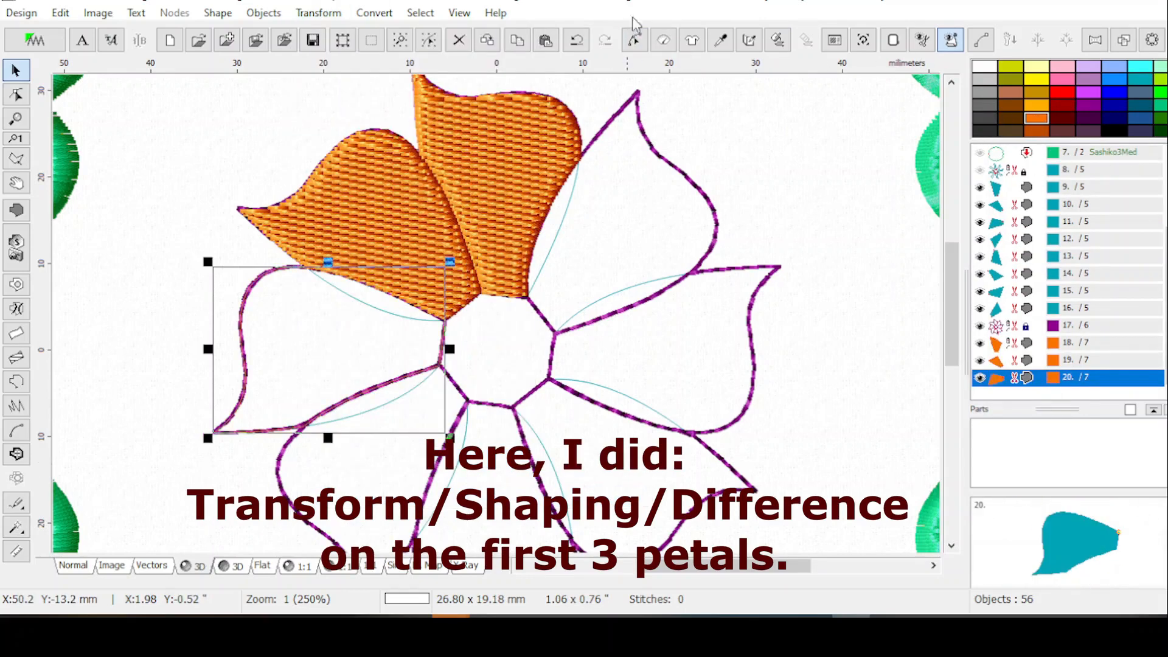
left_click(778, 40)
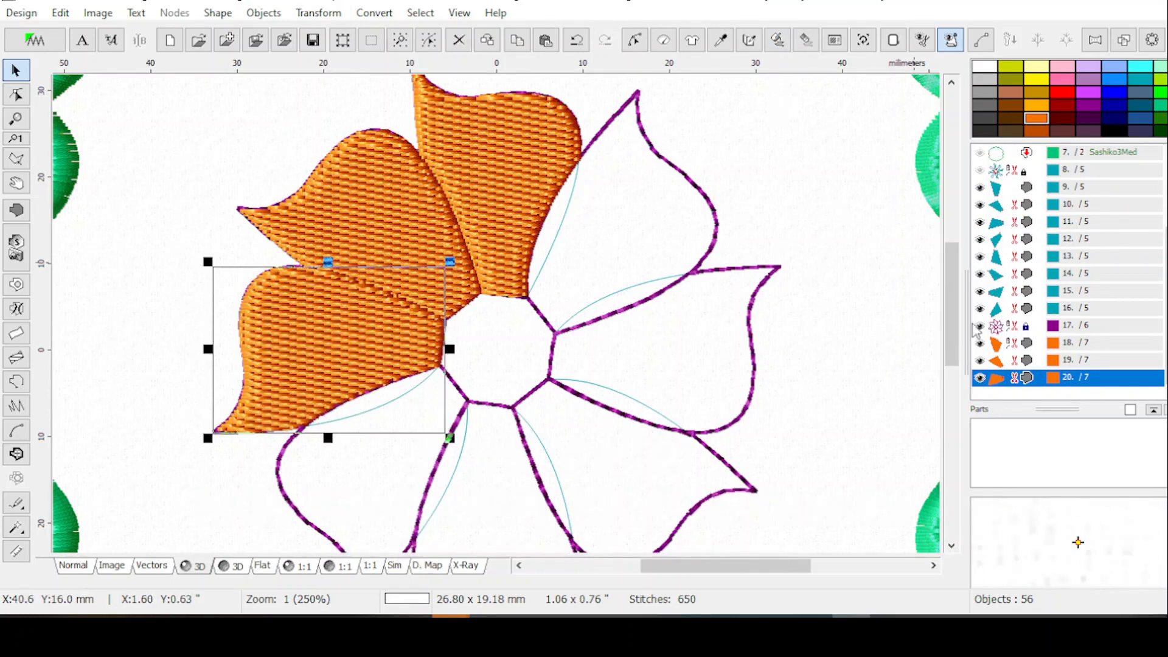
left_click(1025, 343)
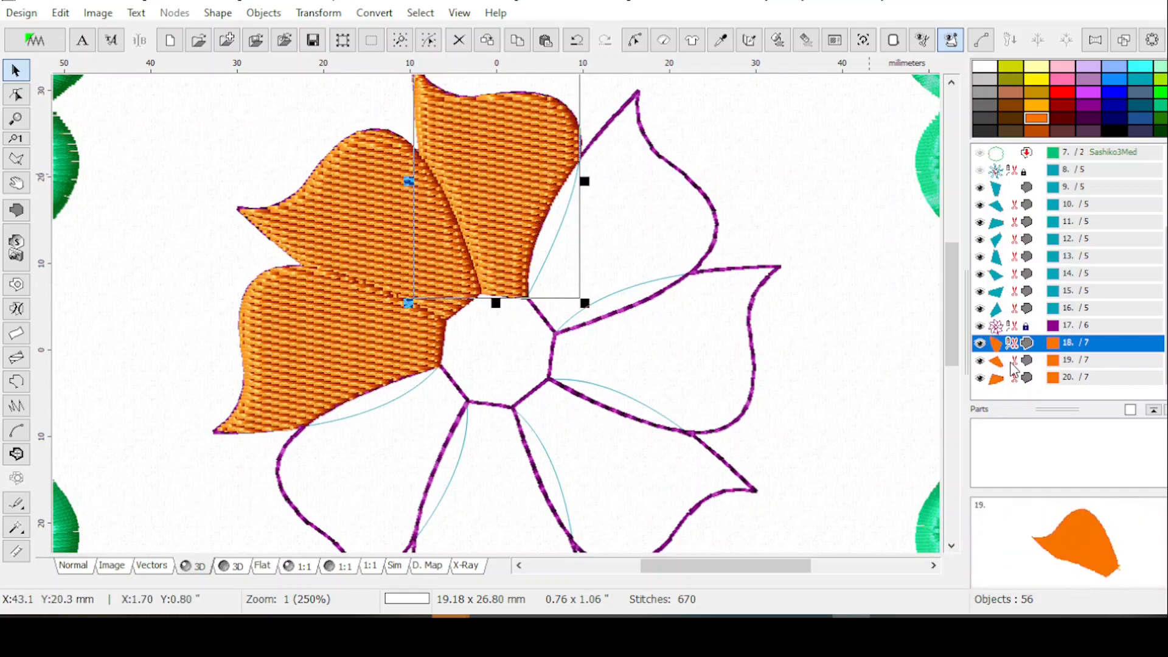
mouse_move(950, 285)
left_mouse_down()
mouse_move(947, 309)
mouse_move(946, 278)
left_mouse_up()
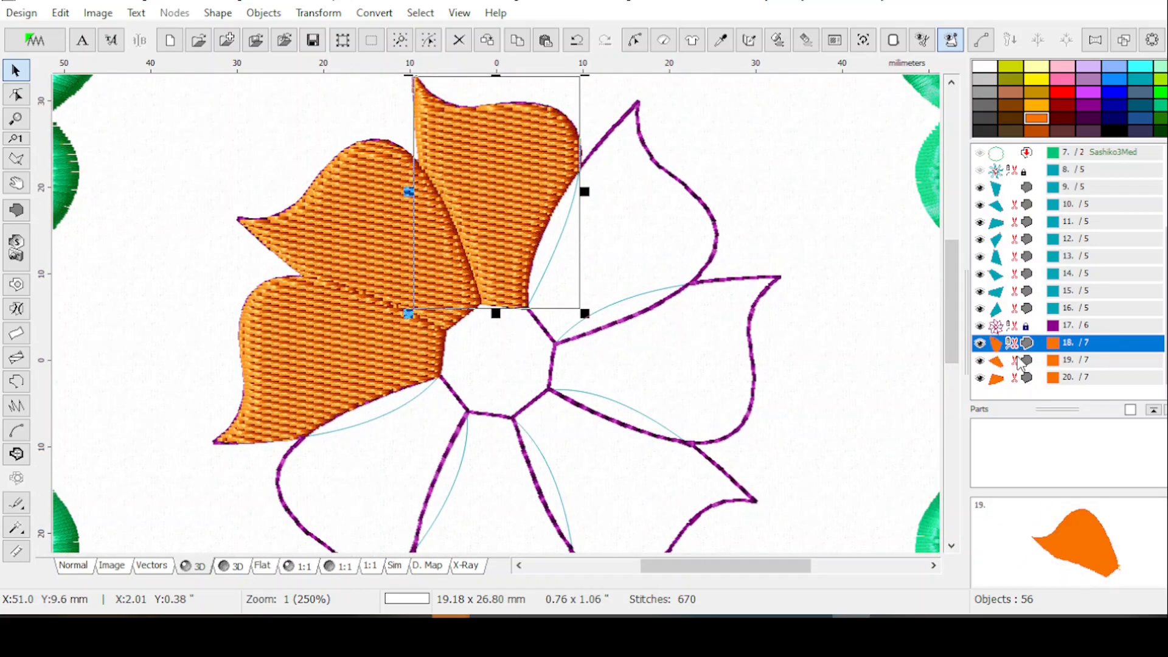
Step: Delete the rotated petal fills, objects 10 to 16, and the three orange petals, keeping only the top petal fill, object 9
left_click(1014, 190)
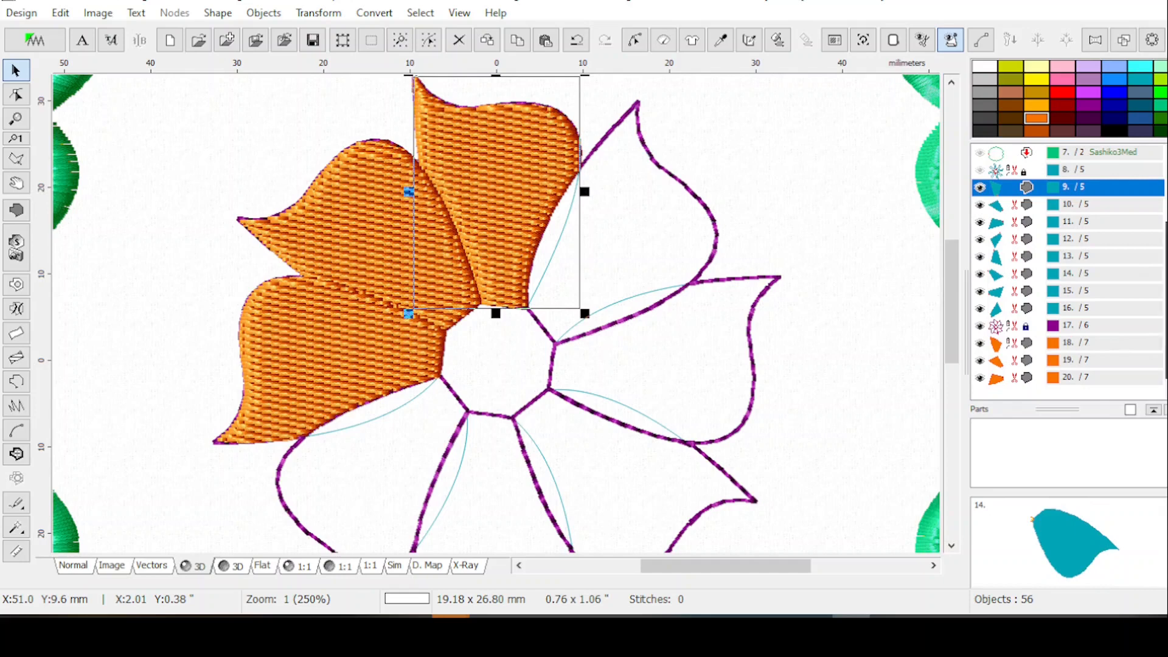
scroll(1131, 261, "up", 1)
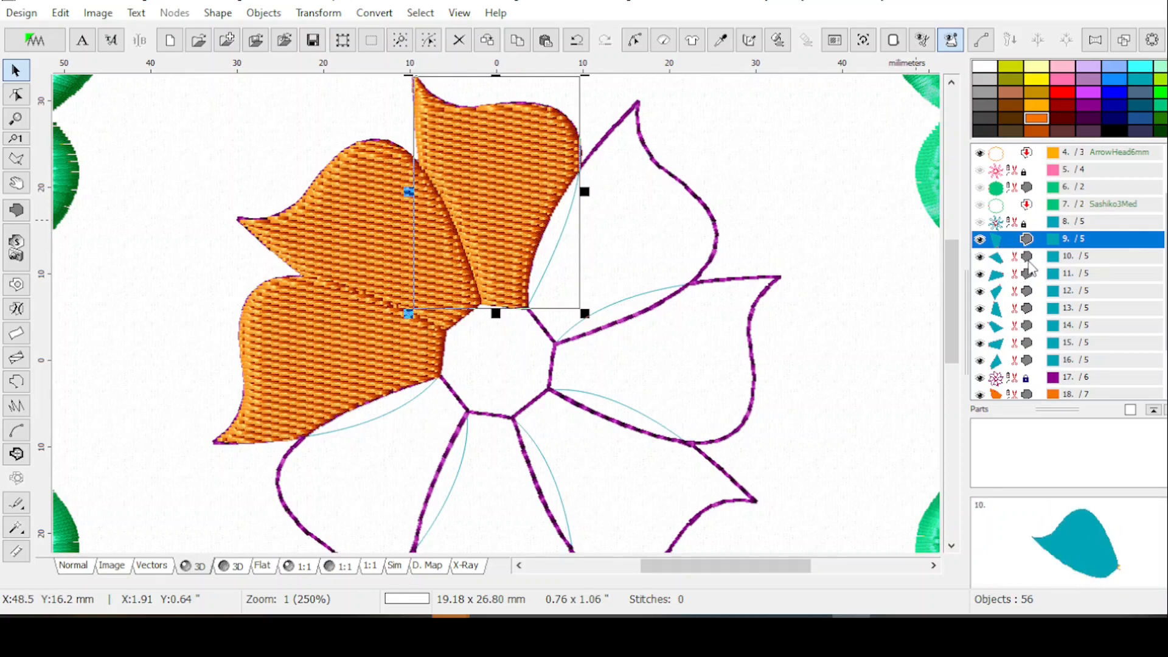
left_click_drag(1027, 258, 1012, 368)
key("Delete")
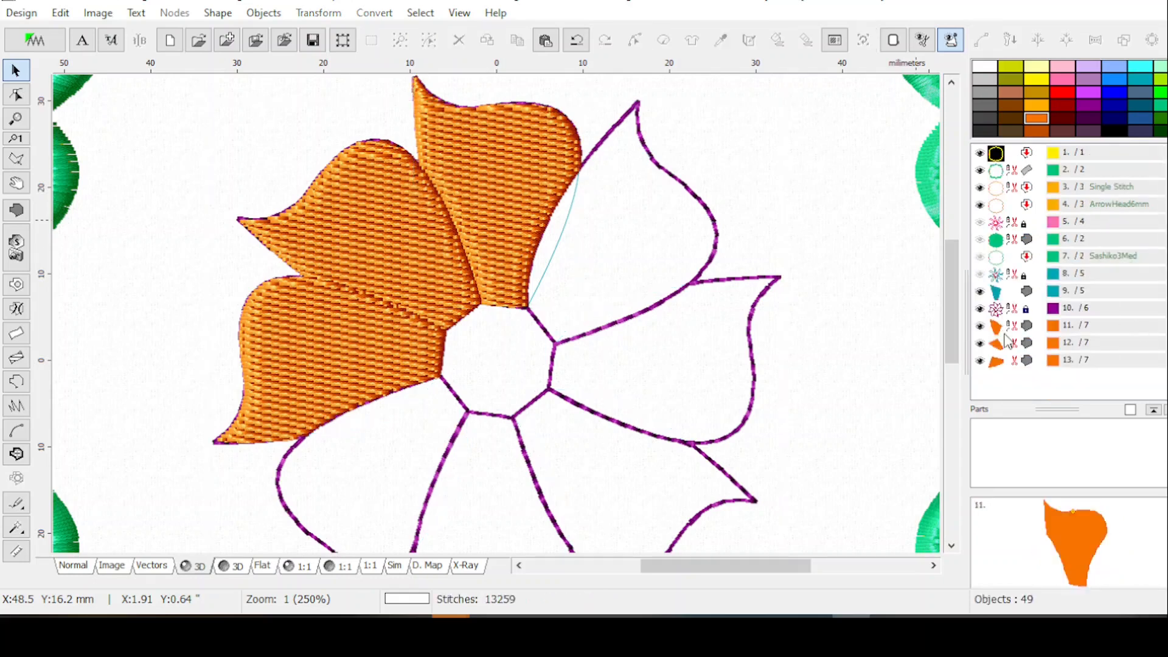
left_click_drag(1027, 329, 1023, 362)
key("Delete")
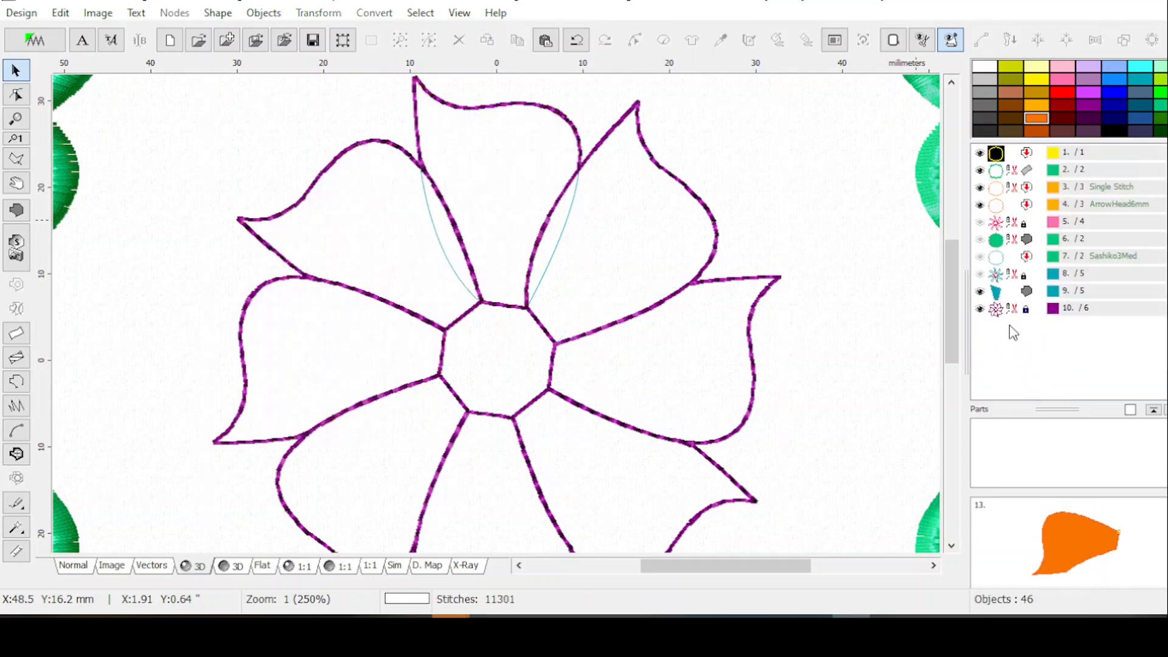
Step: Give the top petal, object 9, the Cusped Lines 2 plain fill at a 90° angle and apply it
left_click(1010, 293)
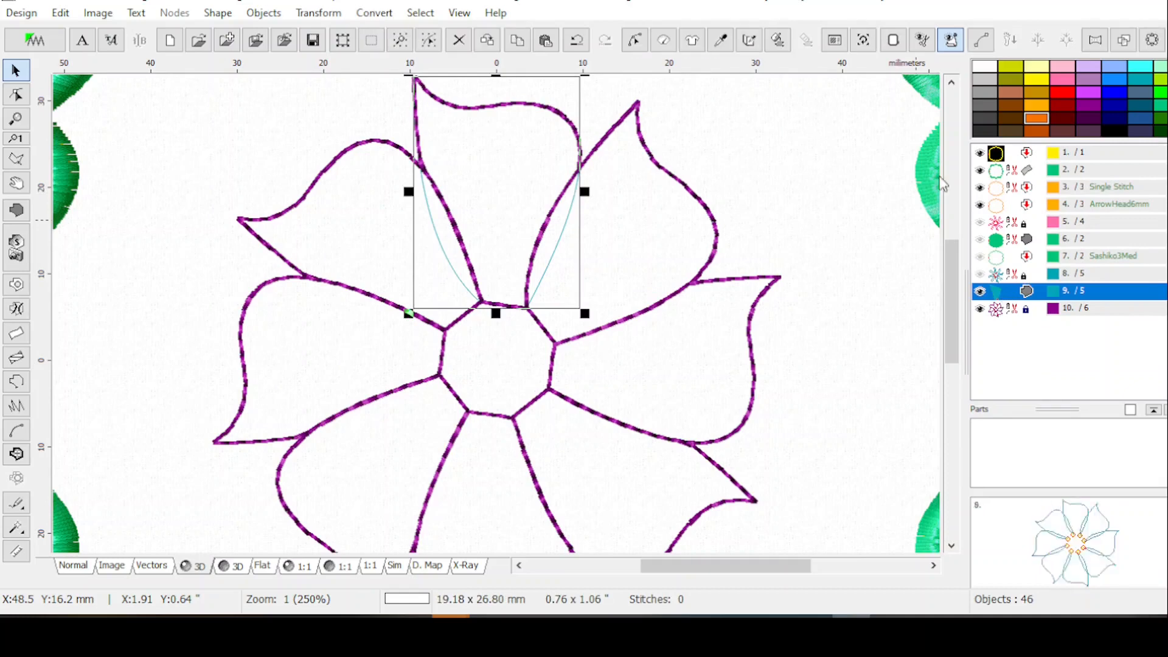
left_click(664, 40)
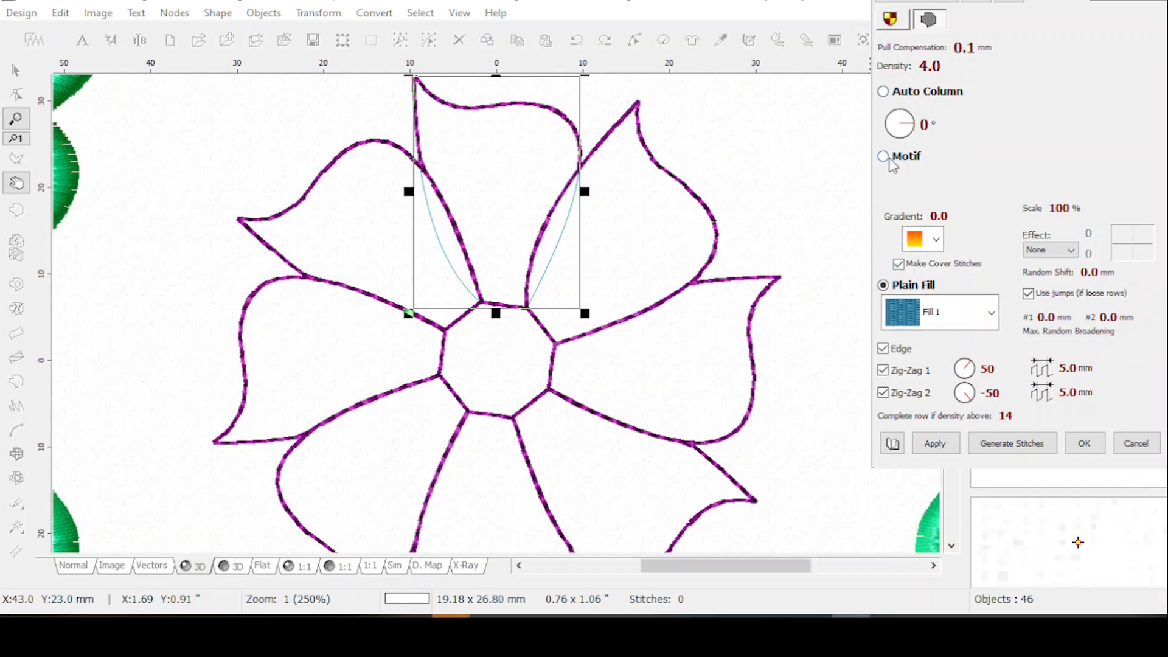
left_click(989, 316)
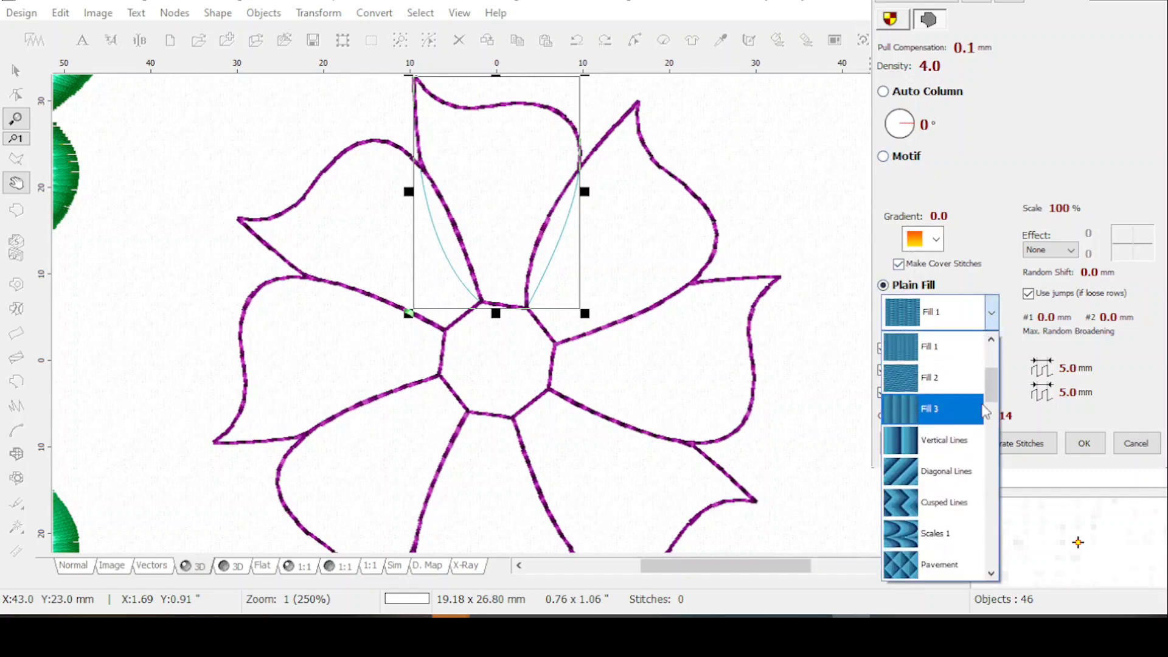
left_click_drag(987, 391, 985, 486)
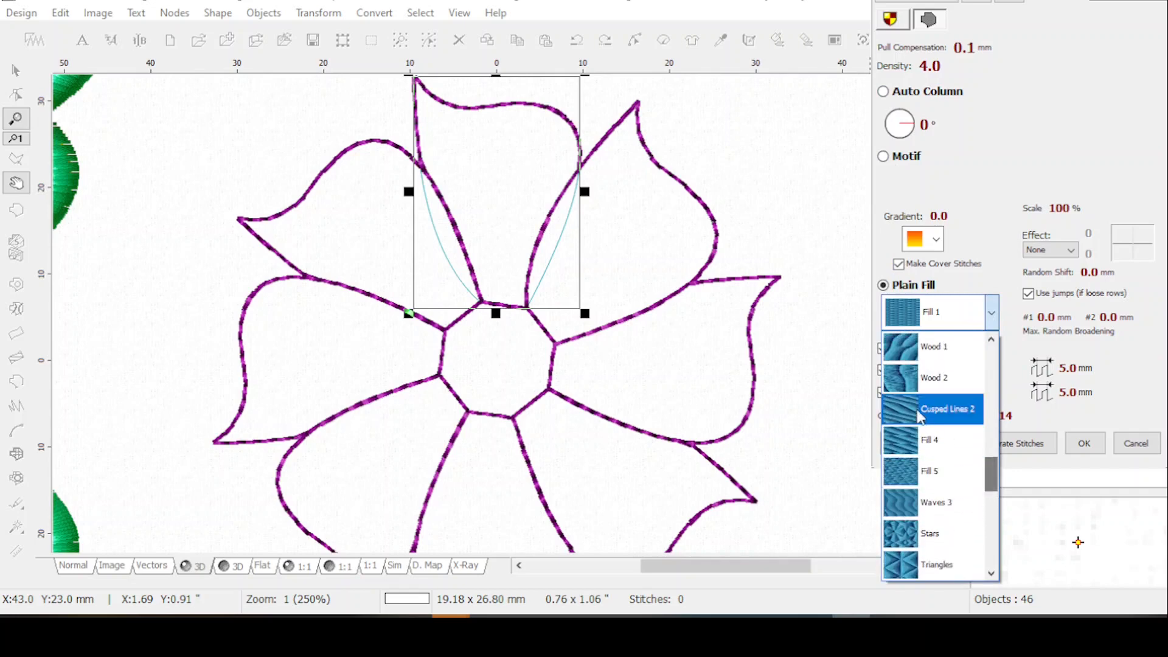
left_click(937, 409)
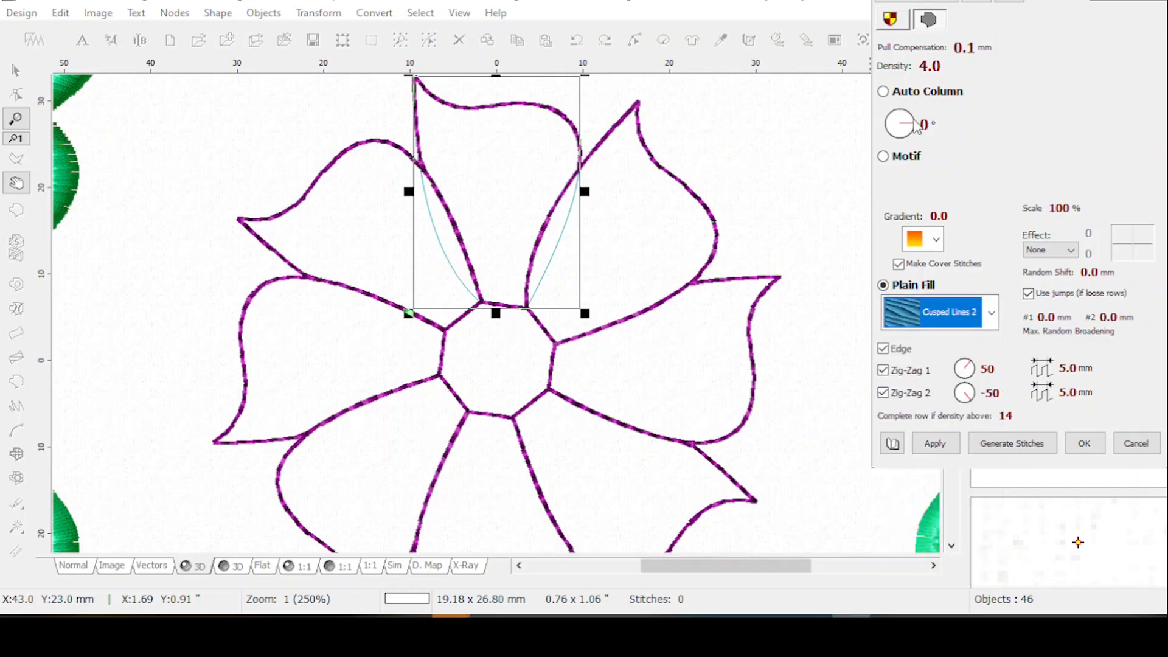
left_click_drag(911, 121, 901, 114)
left_click(939, 443)
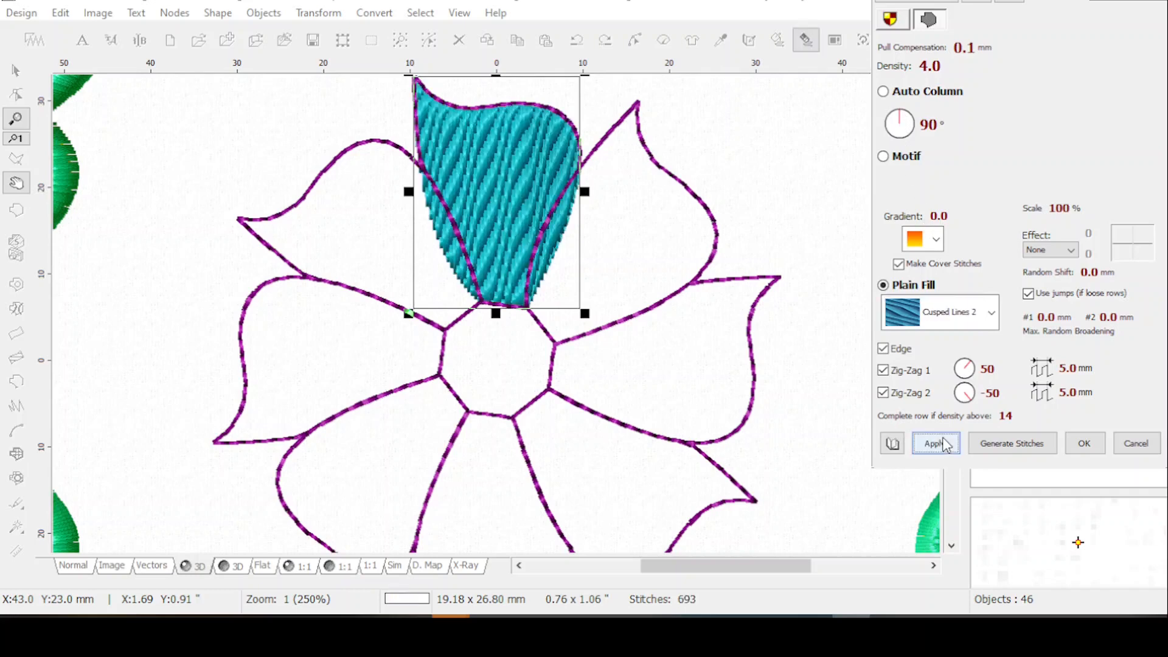
left_click(940, 436)
Step: Add a Wave effect with values 24 and -24 to the top petal's fill and apply it
left_click(1072, 249)
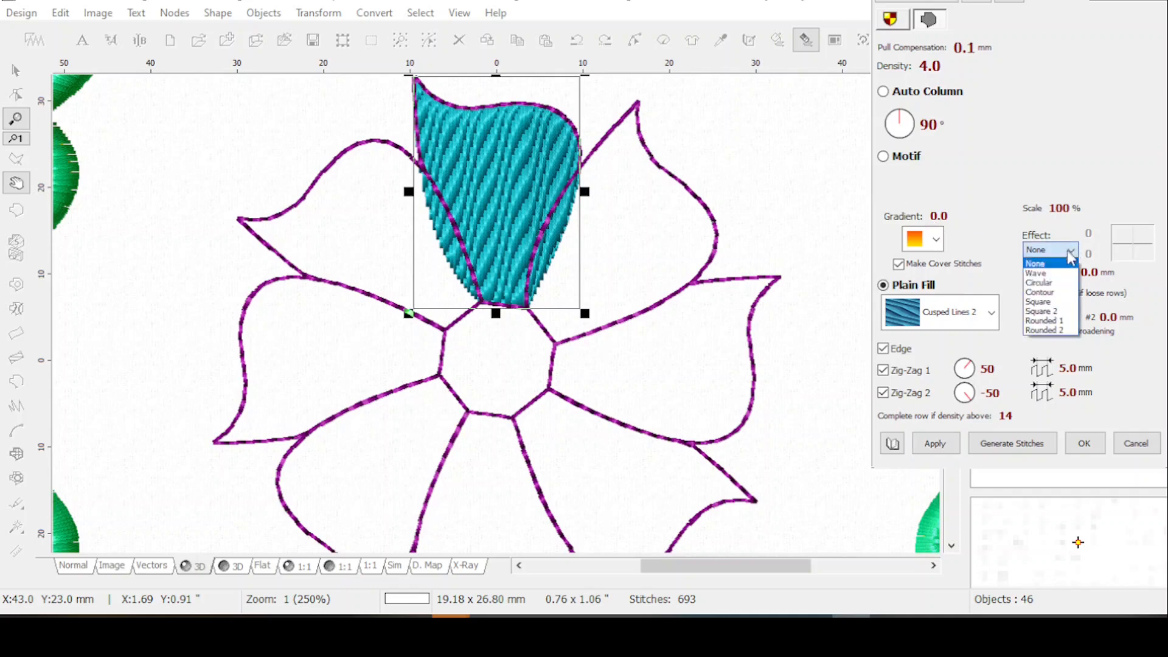
left_click(1047, 280)
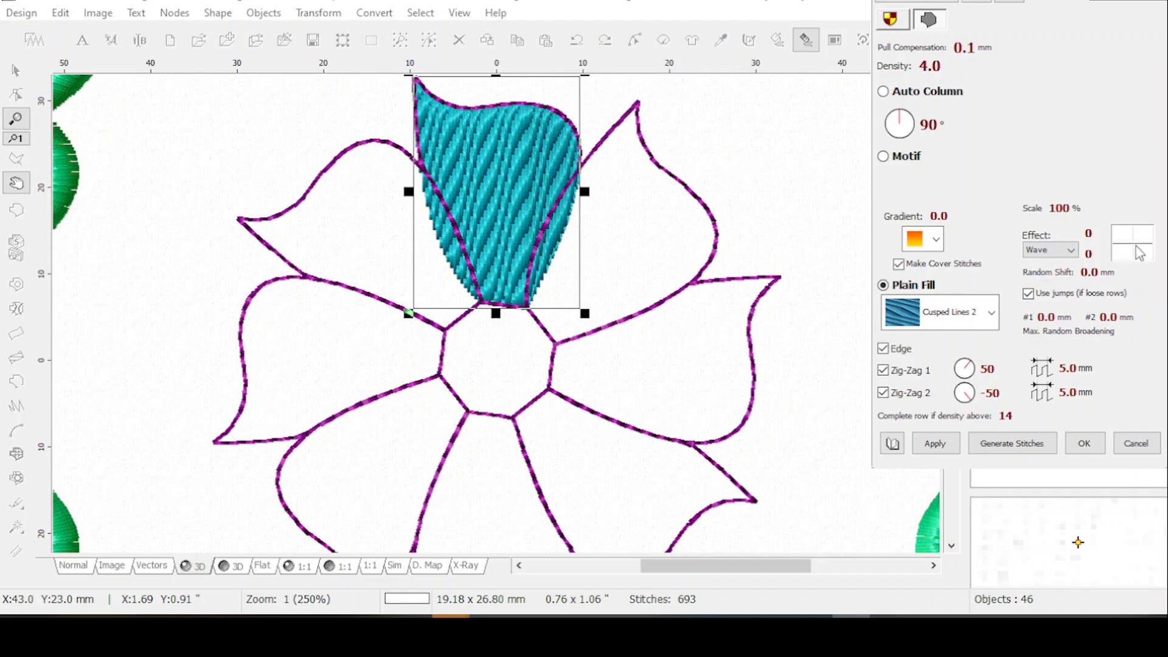
left_click_drag(1124, 251, 1148, 255)
scroll(1100, 263, "up", 1)
left_click(935, 443)
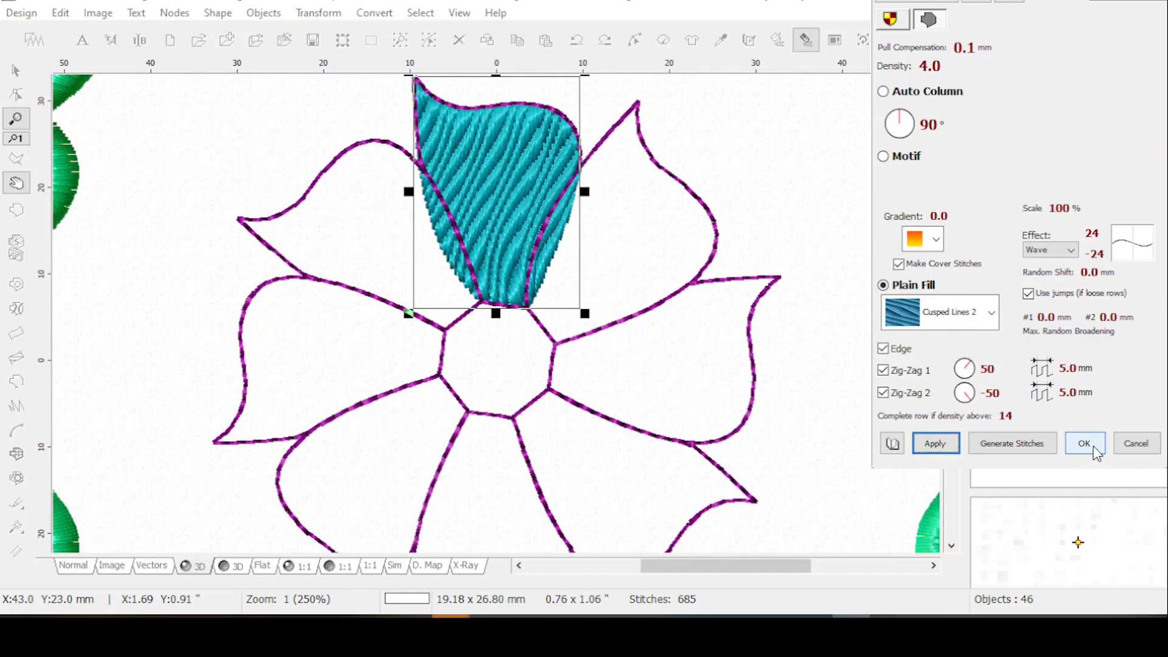
Step: Set the top petal's pull compensation to 0.2 mm and density to 4.2, and accept the fill settings
scroll(976, 56, "up", 1)
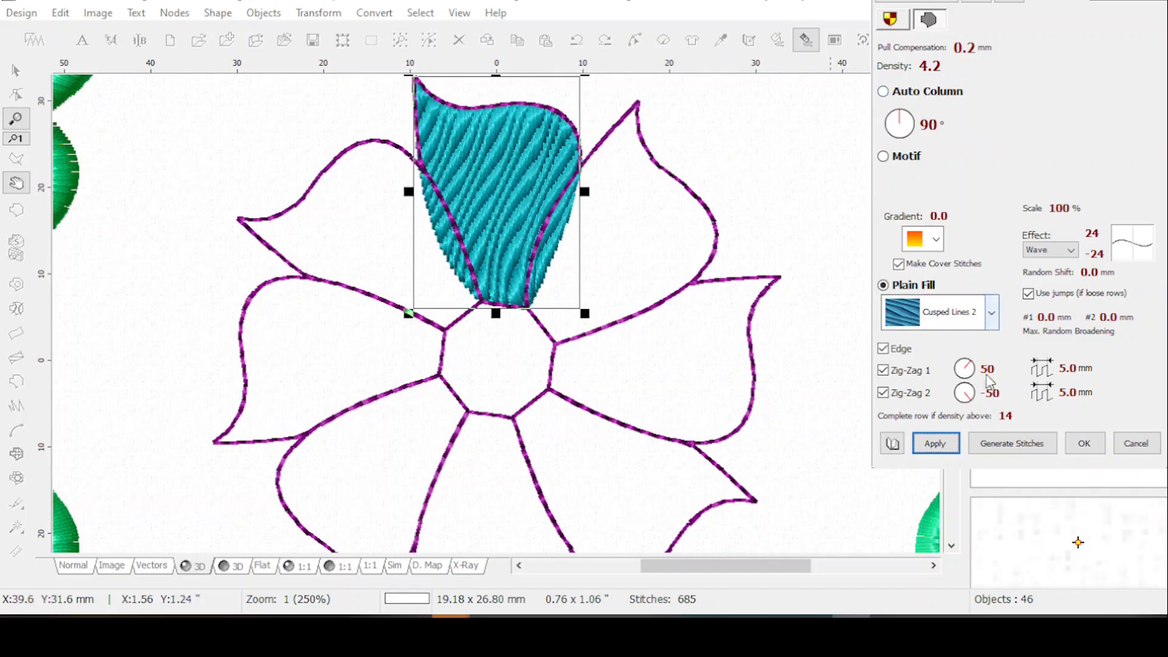
left_click(1047, 449)
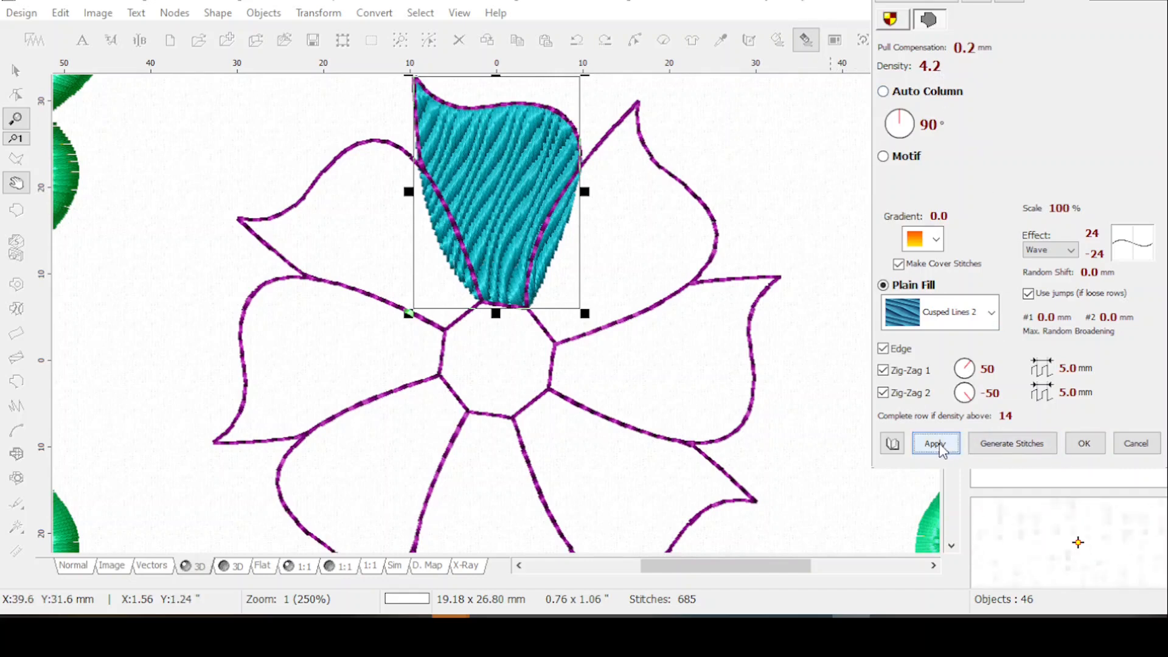
left_click(1090, 449)
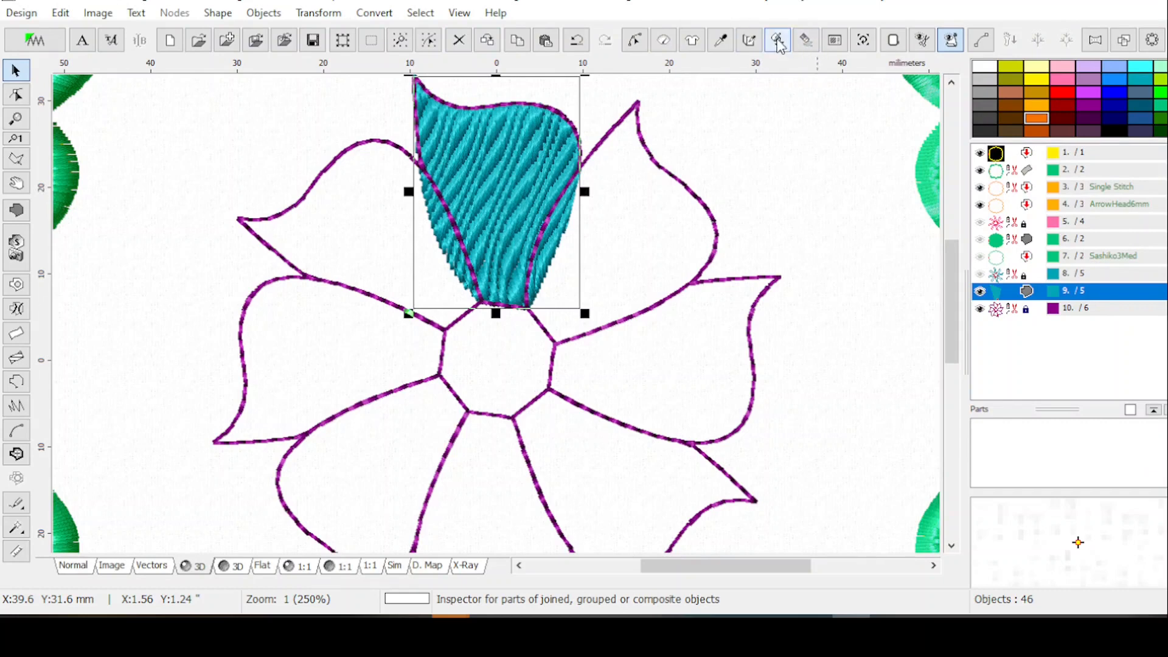
Step: Rotate seven duplicates of the top petal around the design centre, with 8 per revolution
left_click(863, 41)
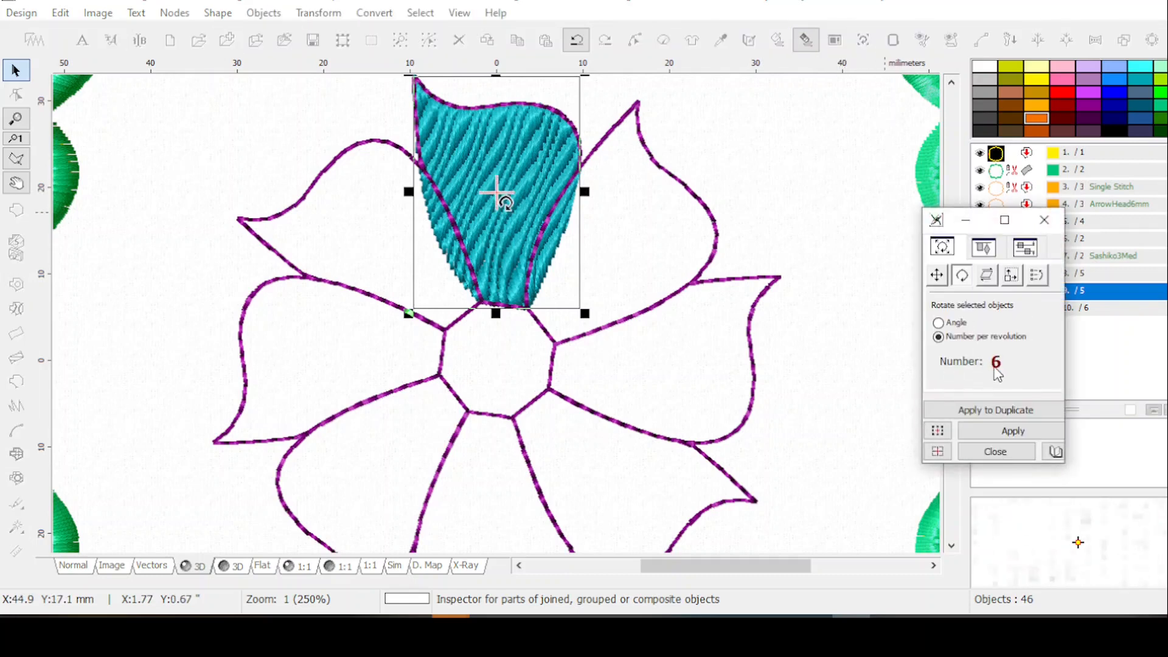
left_click(995, 368)
left_click(937, 450)
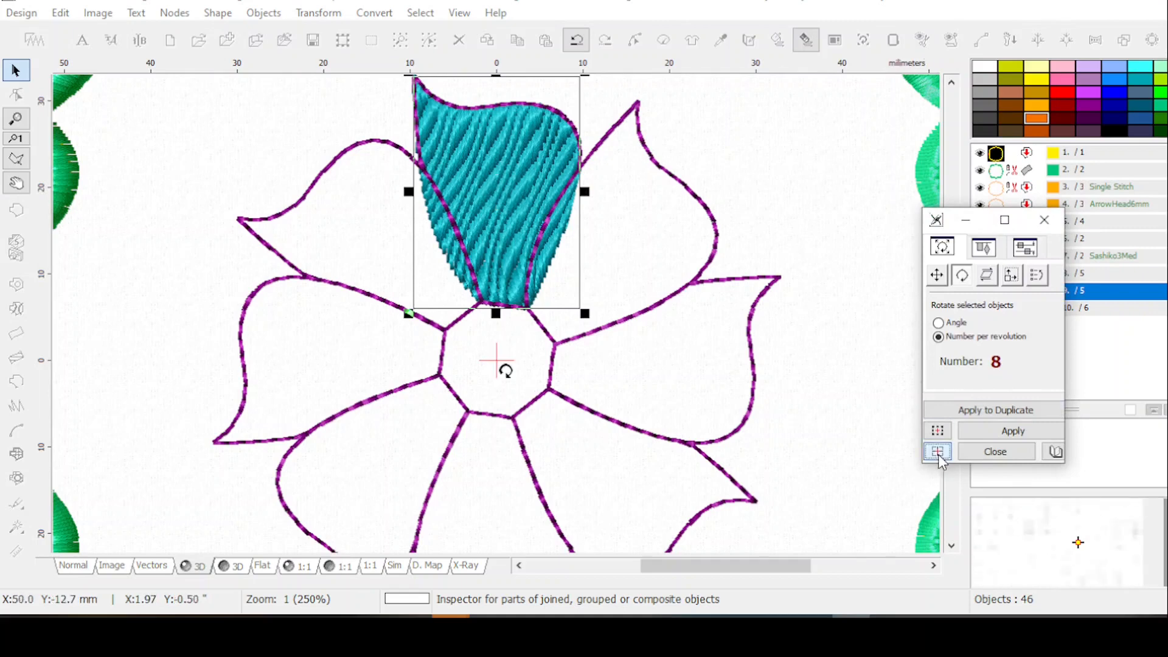
left_click(1004, 411)
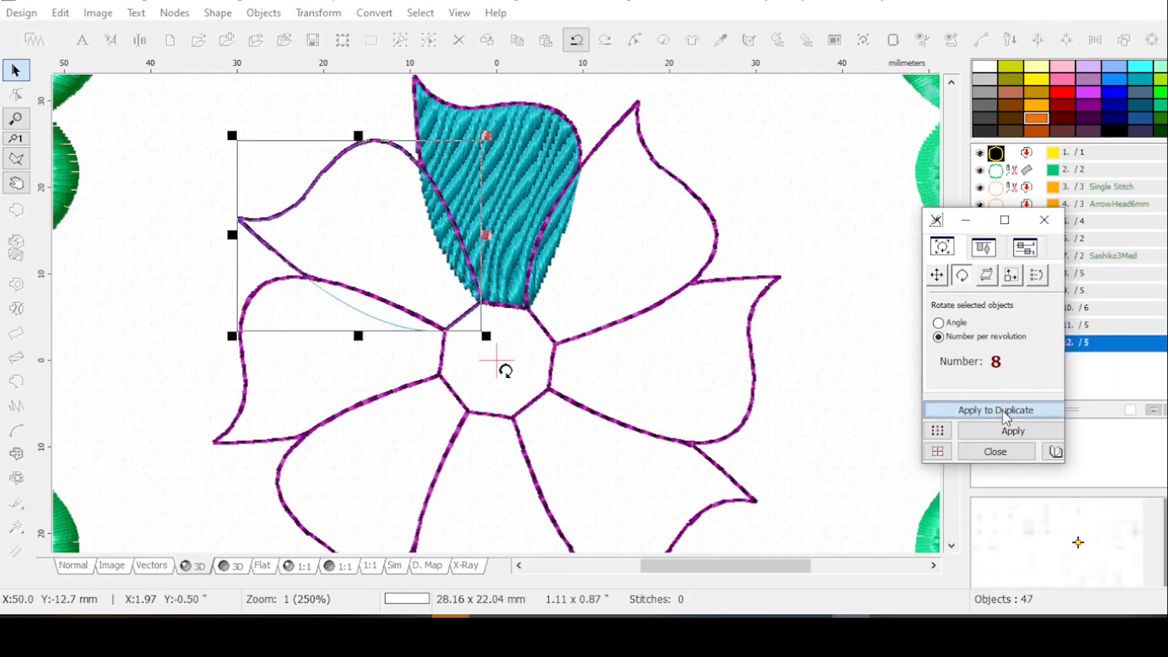
left_click(1002, 408)
left_click(1002, 409)
left_click(1002, 409)
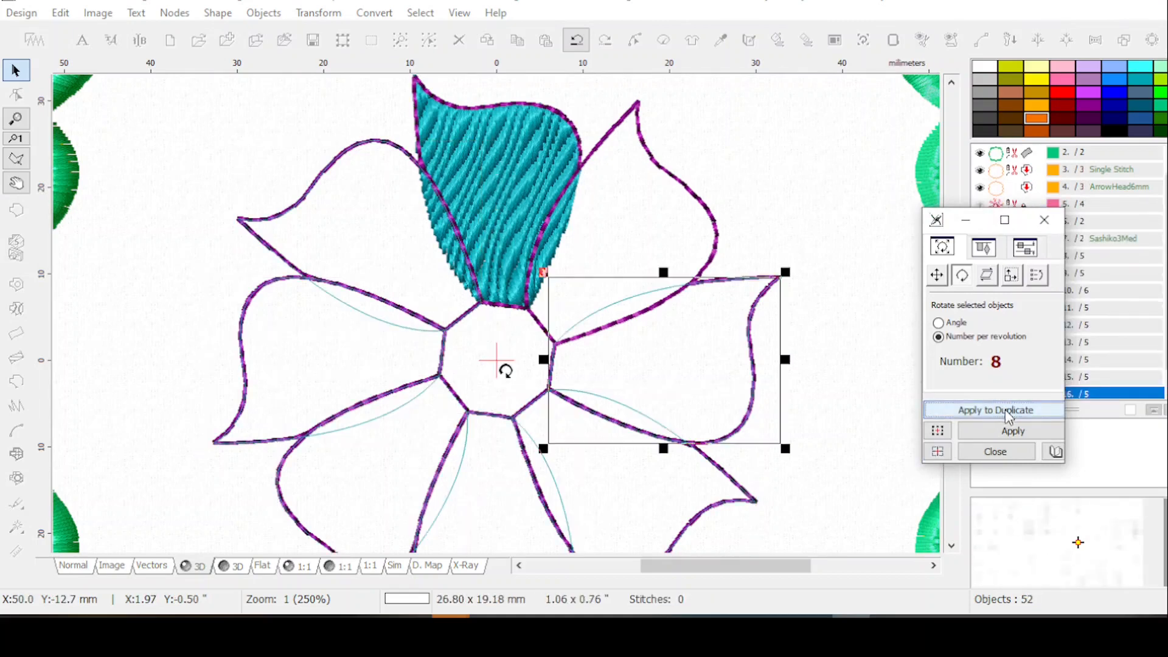
left_click(1003, 411)
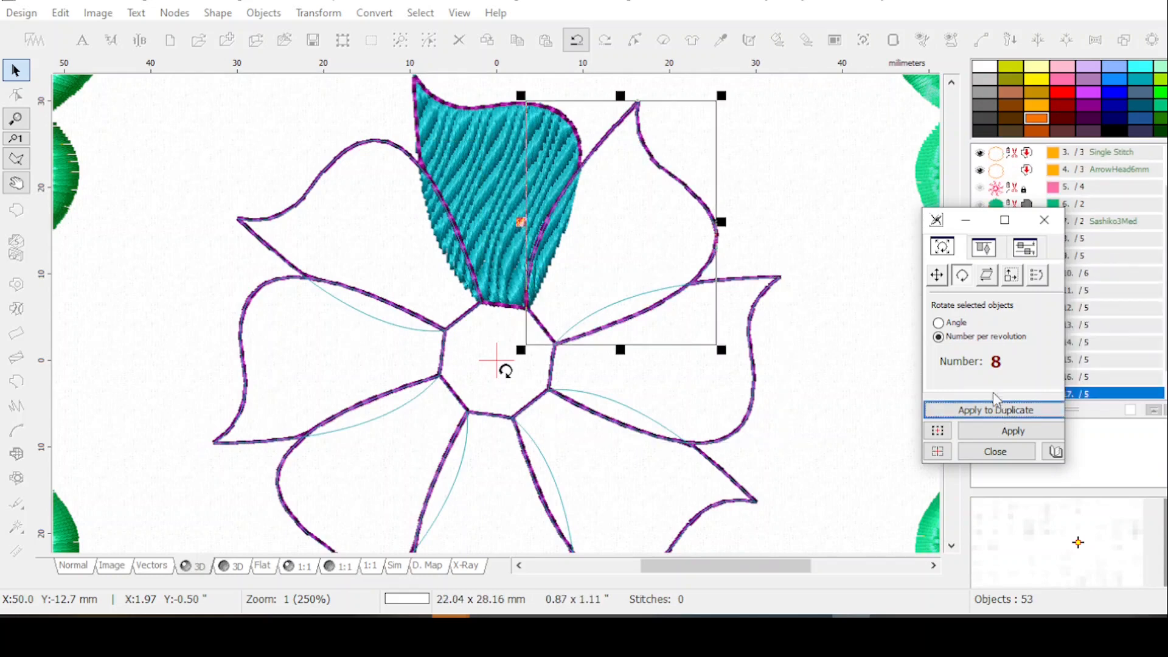
left_click(991, 456)
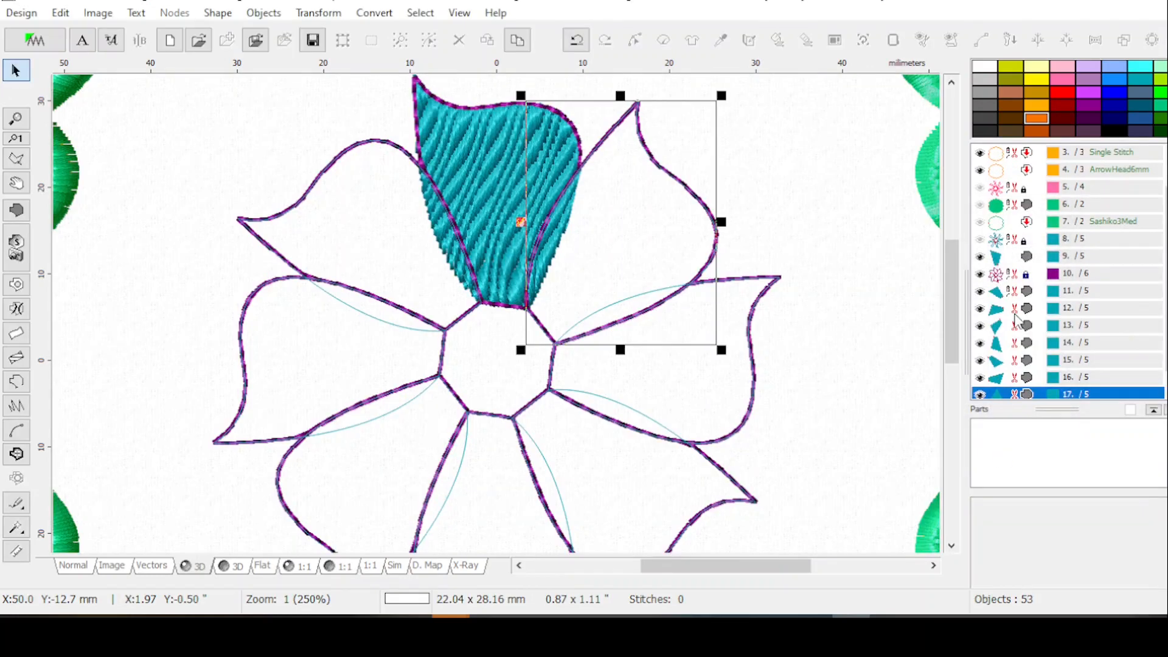
Step: Generate the stitches of the seven rotated petals, objects 11 to 17, and review the left petal's fill settings
left_click(1026, 313, "shift")
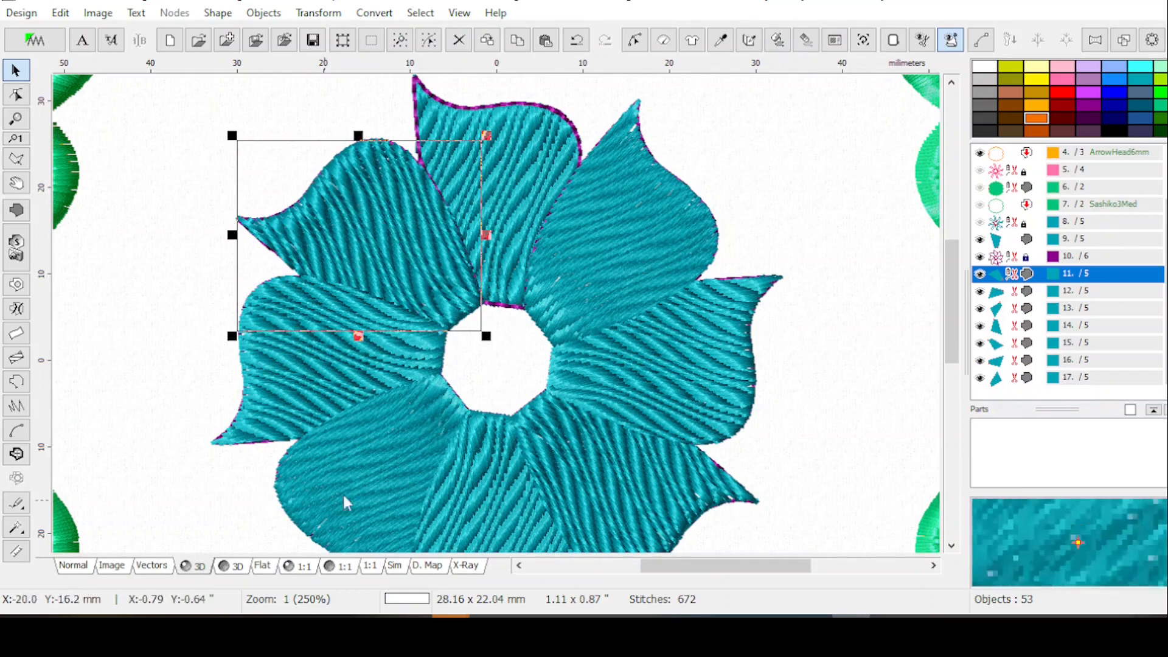
left_click_drag(948, 270, 952, 312)
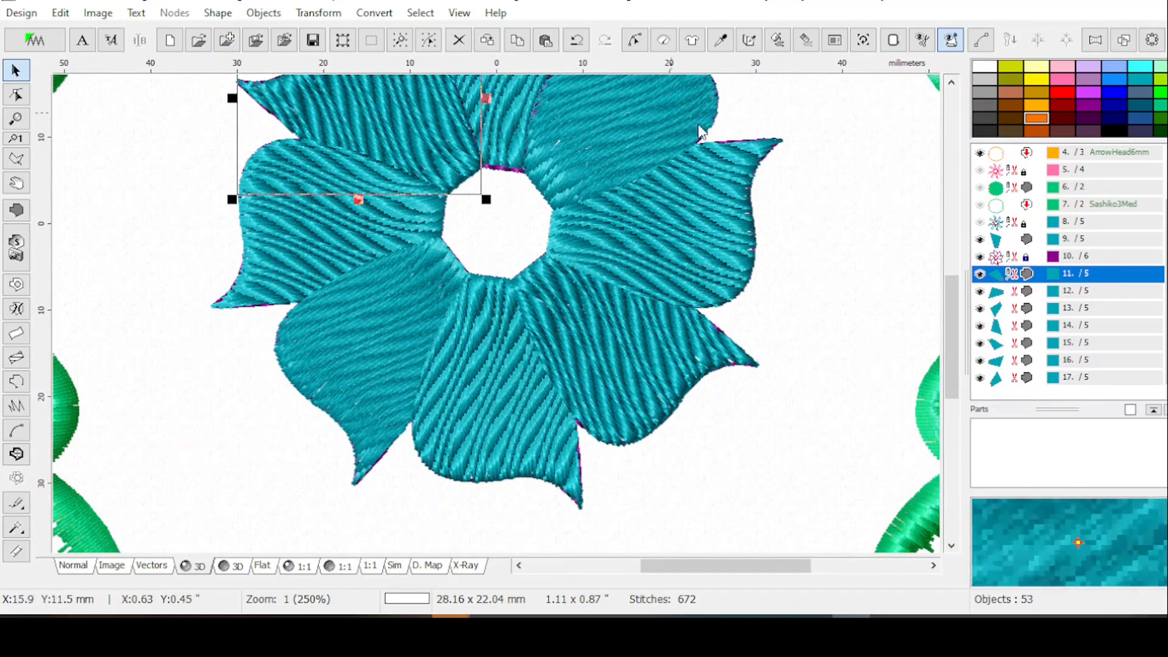
left_click_drag(948, 322, 950, 307)
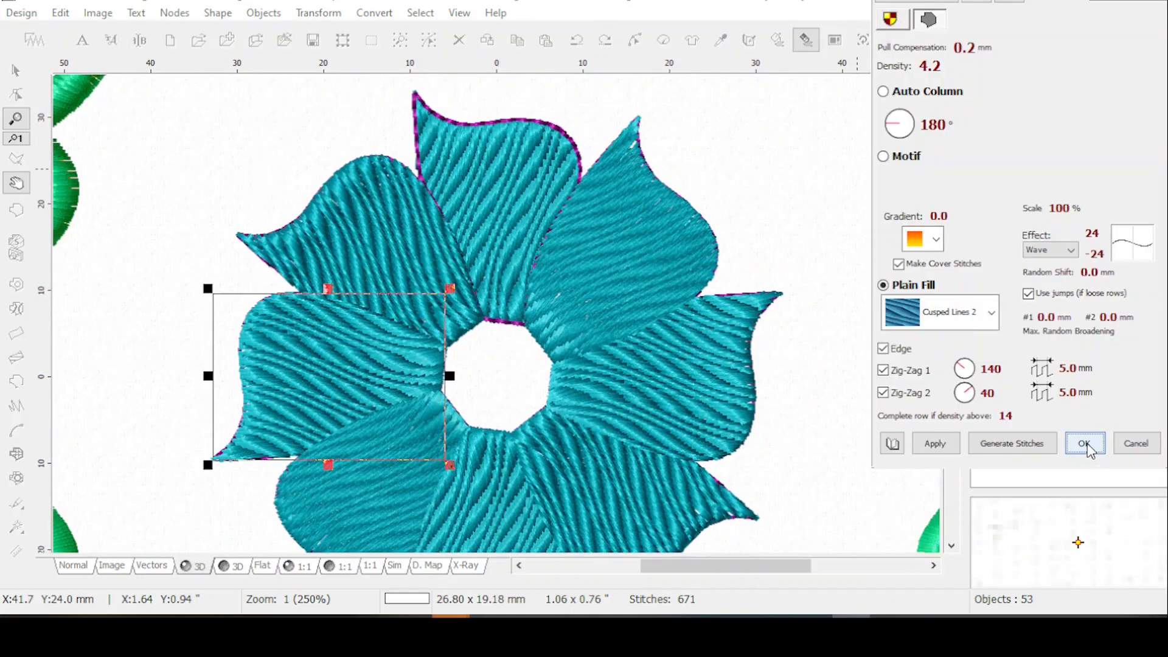
left_click(1084, 444)
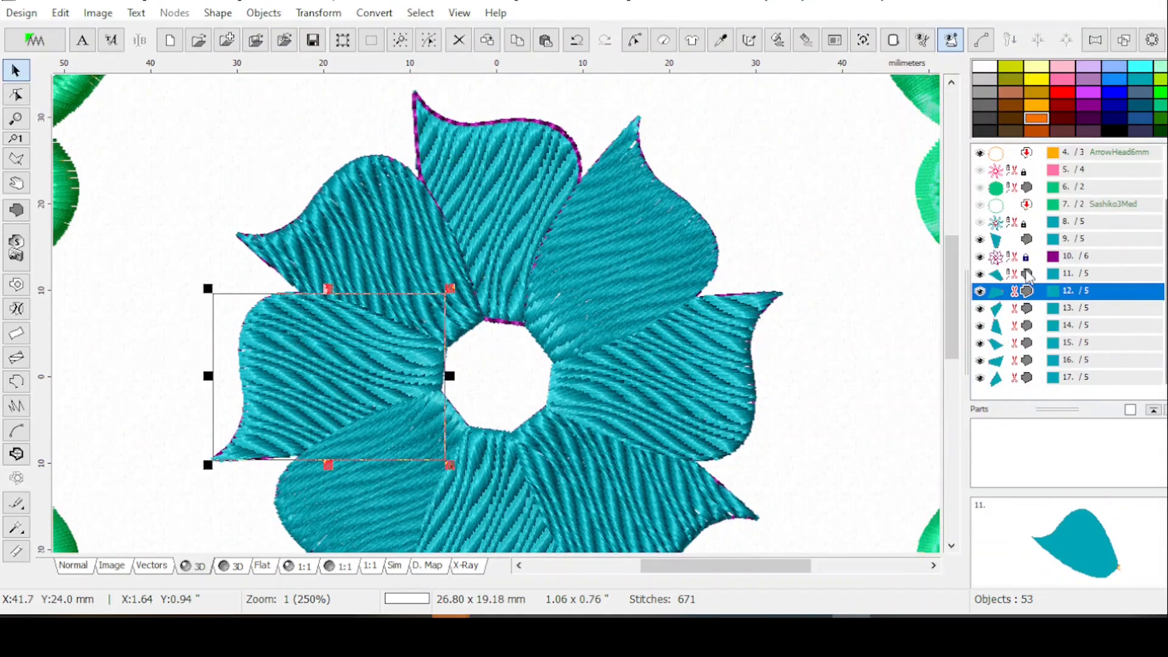
Step: Move the purple single-stitch outline group, object 10, to the end of the stitching order, above all petal fills
left_click(1011, 259)
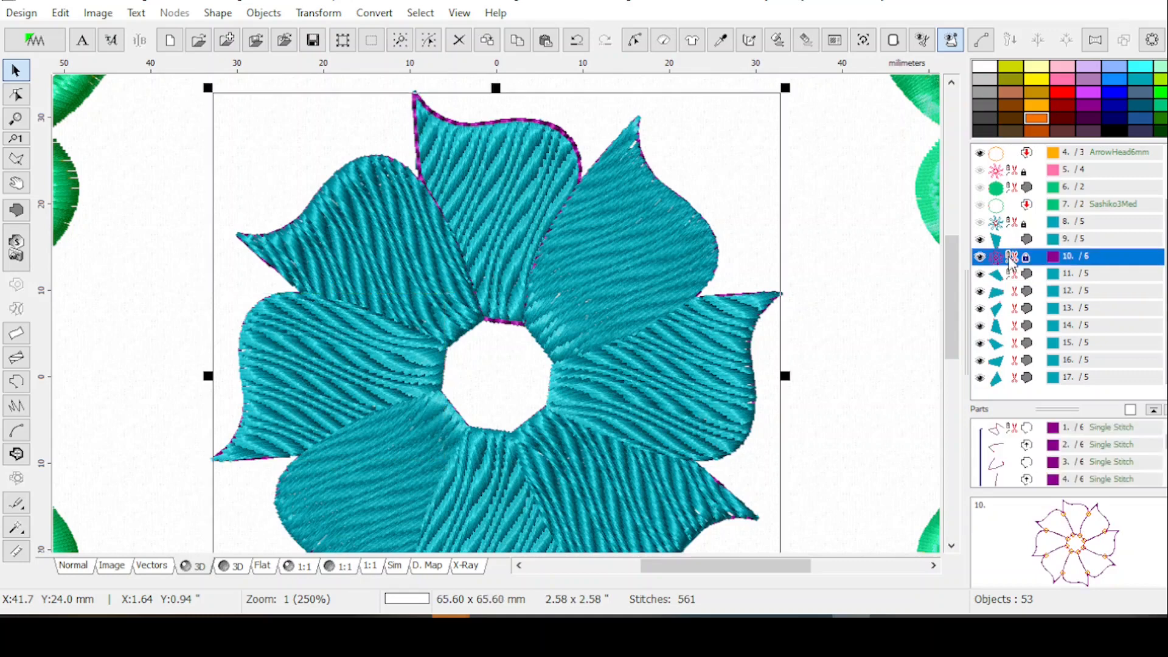
right_click(1010, 379)
left_click(1049, 428)
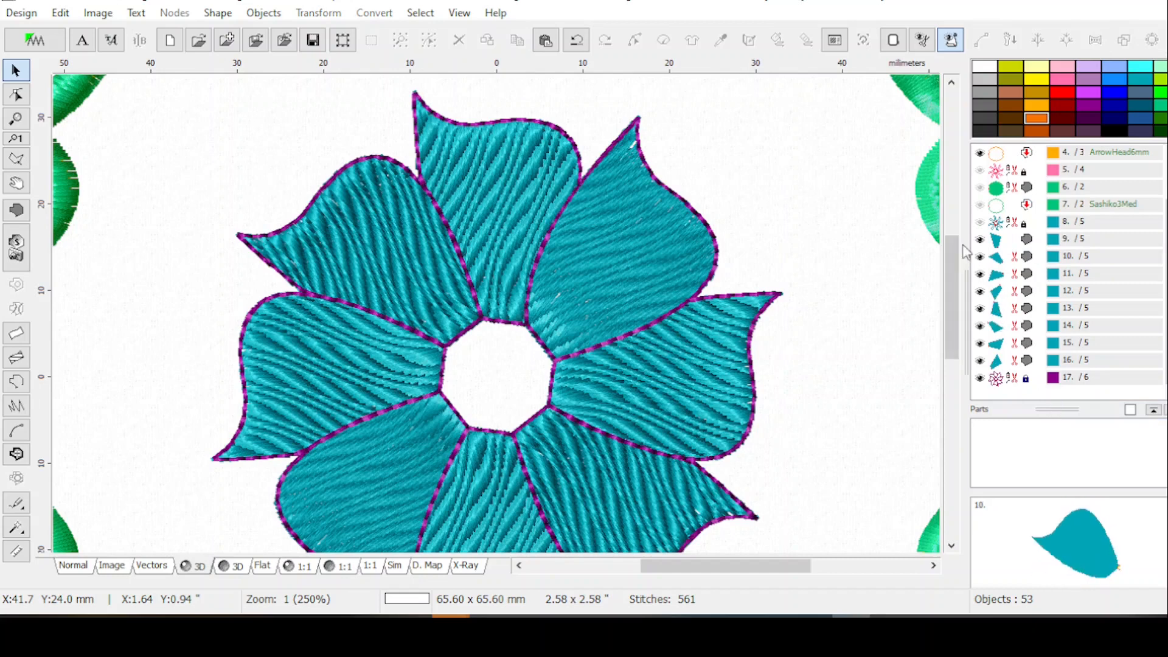
Step: Show the green flower centre fill, object 6, and paste a copy of it on top of the petals and outline
left_click(1007, 190)
left_click(979, 187)
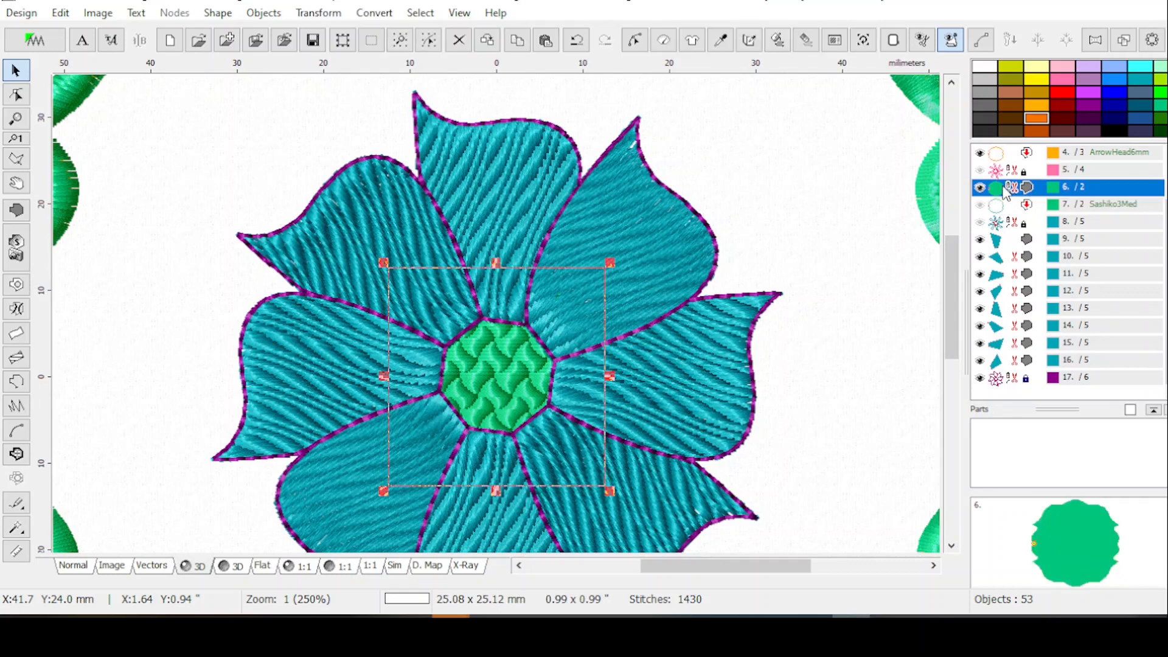
key("ctrl+v")
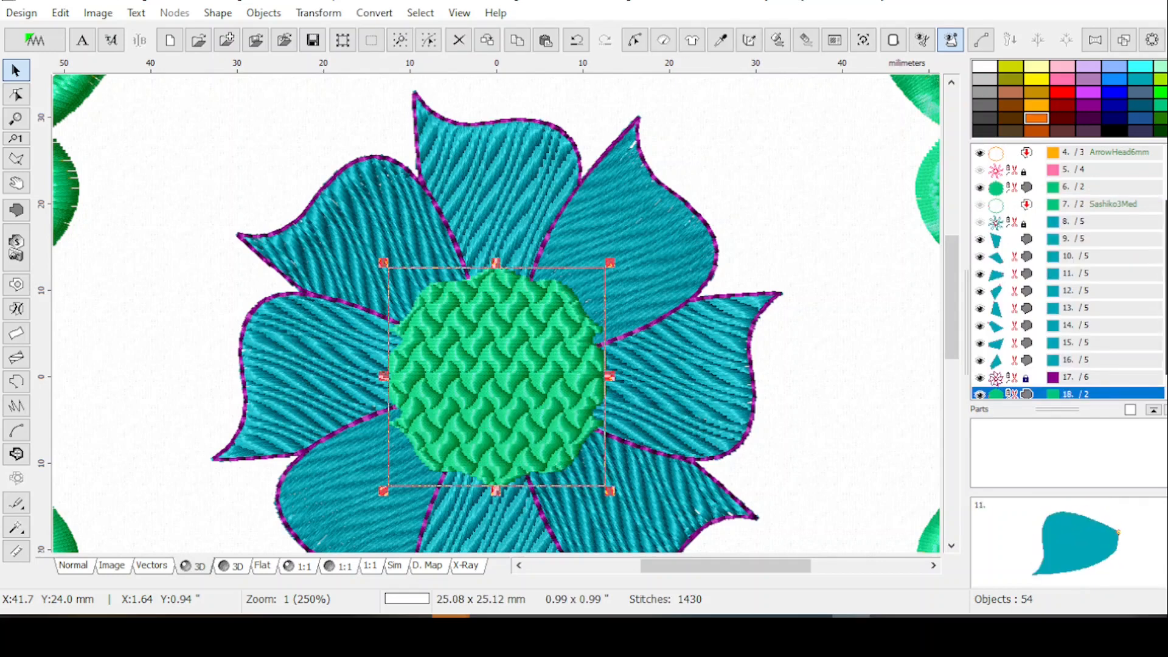
left_click_drag(1166, 276, 1166, 291)
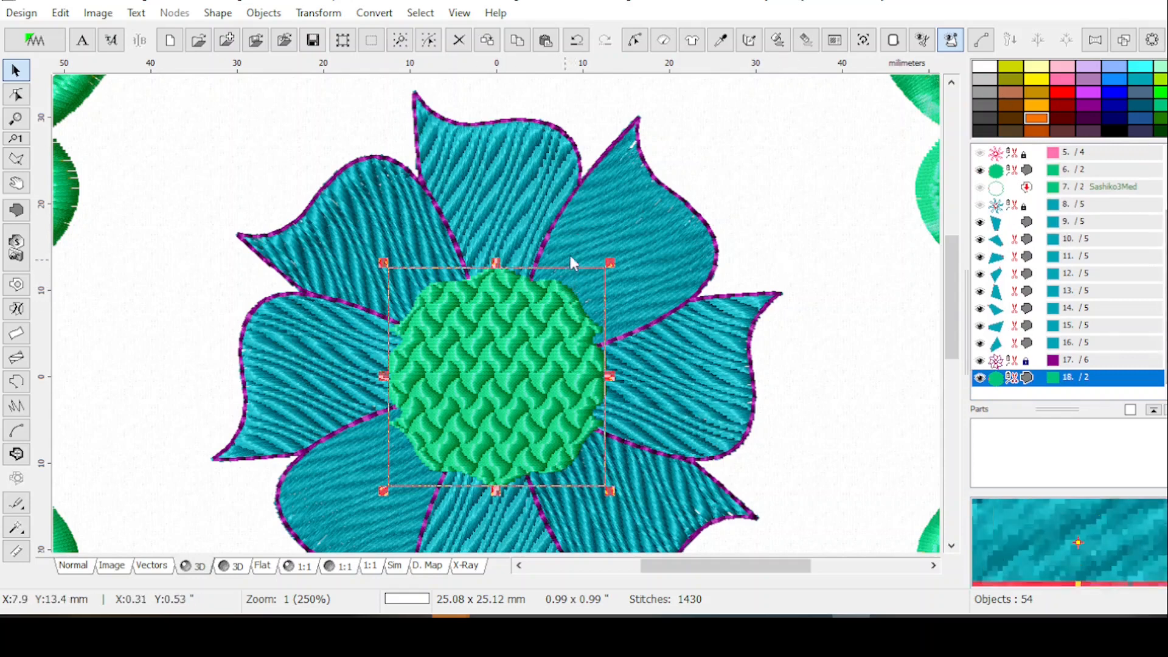
Step: Shrink the pasted green centre fill to about 14 mm, centred on the flower, and hide the original green fill, object 6
left_click_drag(608, 263, 514, 359)
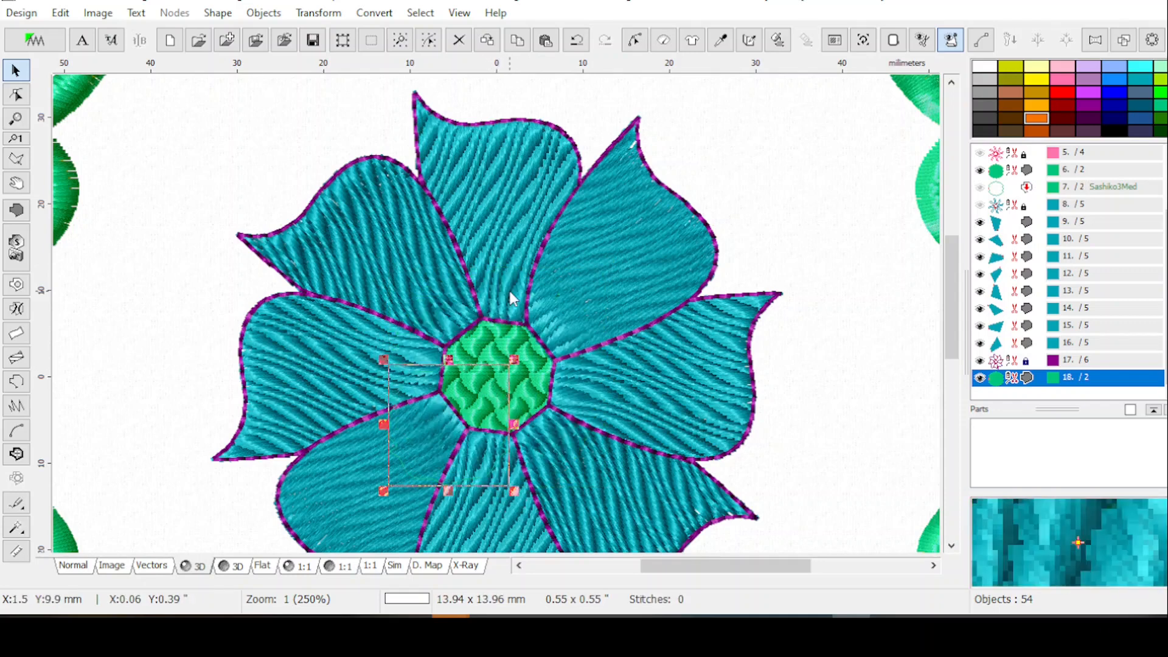
left_click(979, 170)
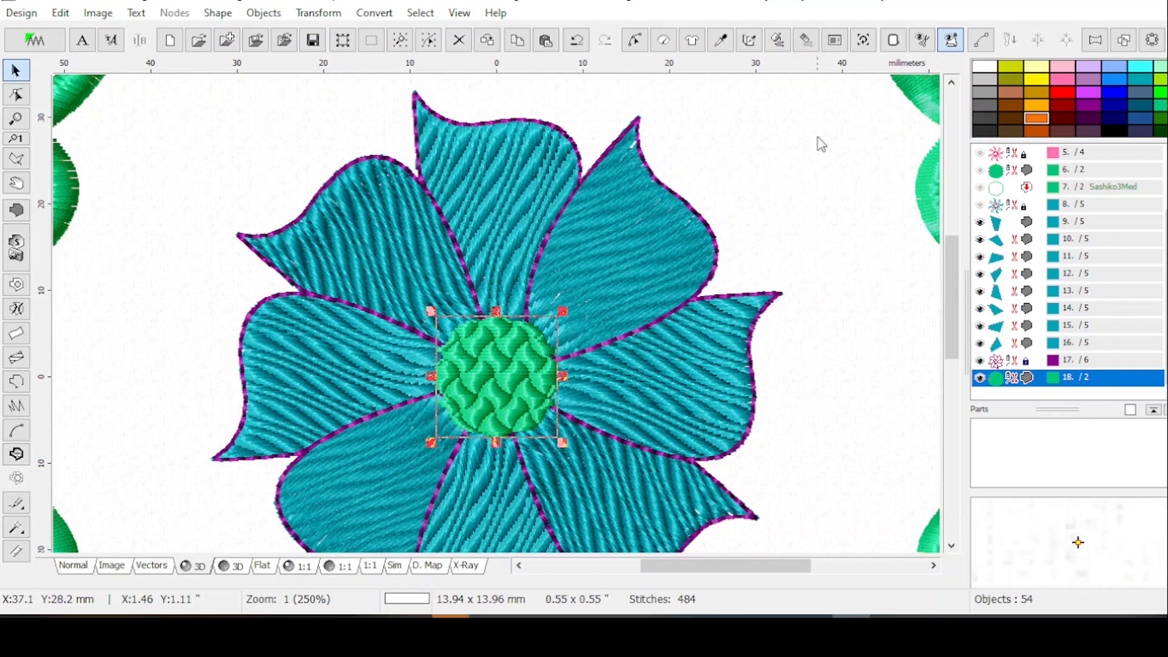
left_click(1011, 195)
Step: Create an outline from the small green centre fill, object 18, with the Blanket Stitch sample and purple thread
left_click(1028, 378)
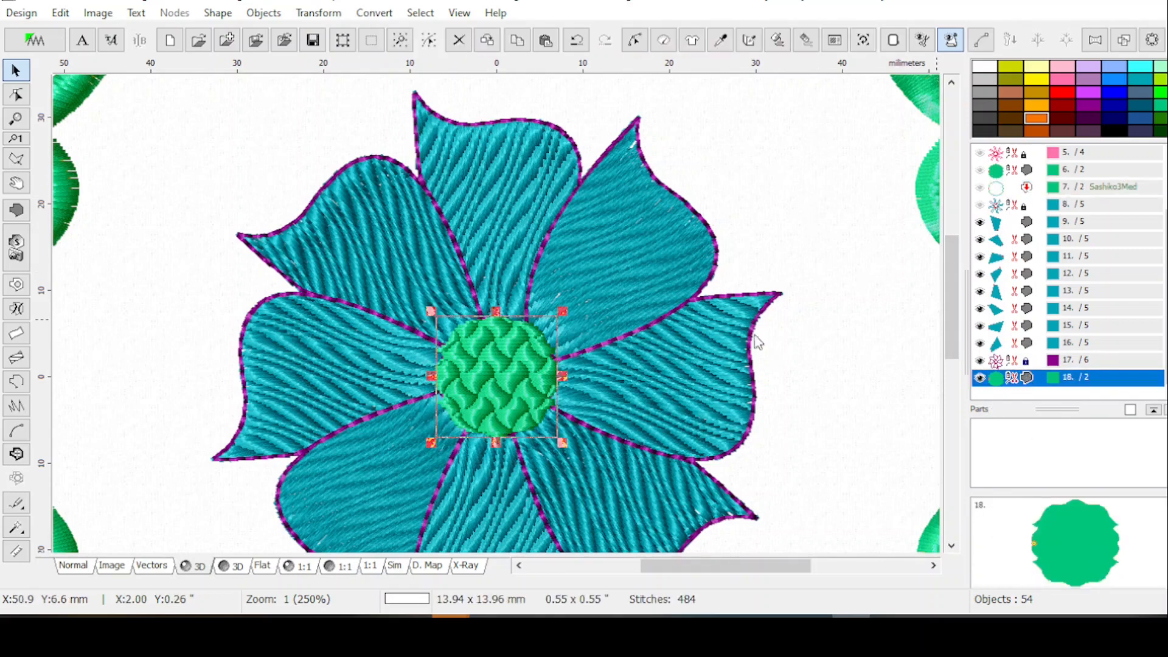
left_click(374, 13)
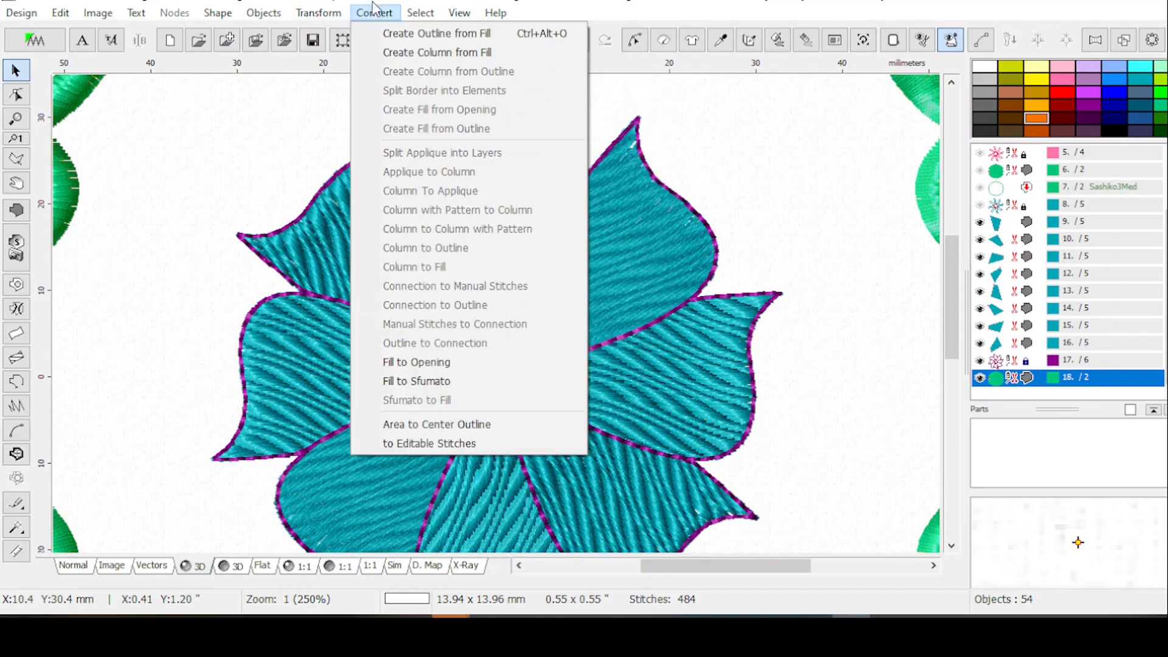
left_click(393, 36)
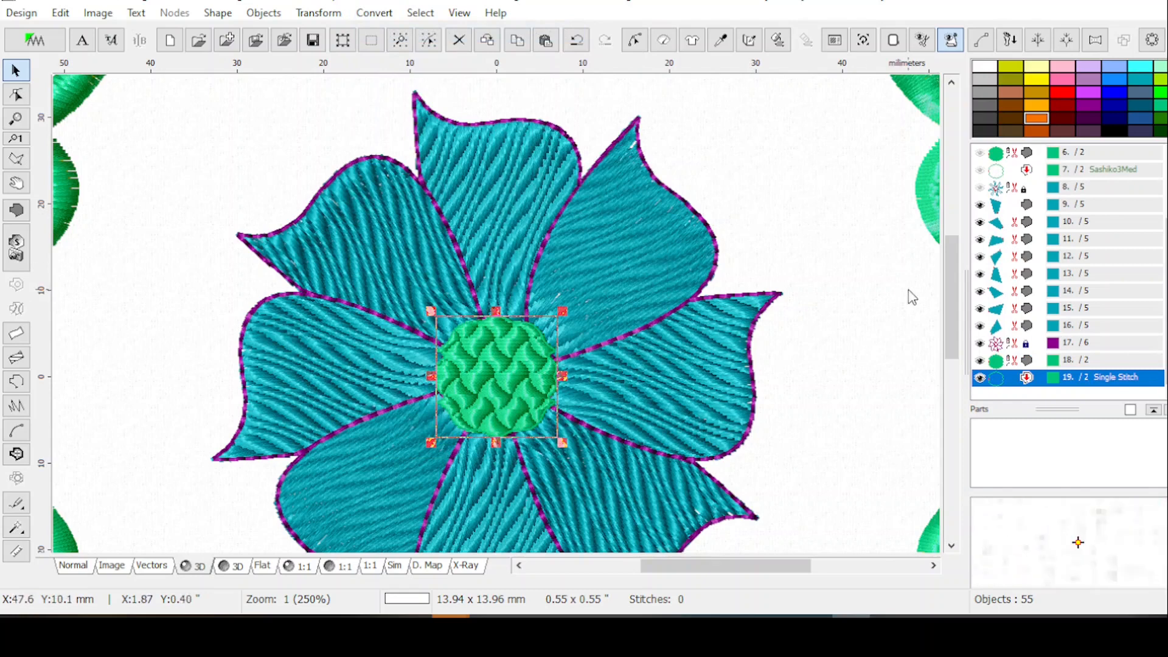
left_click(663, 49)
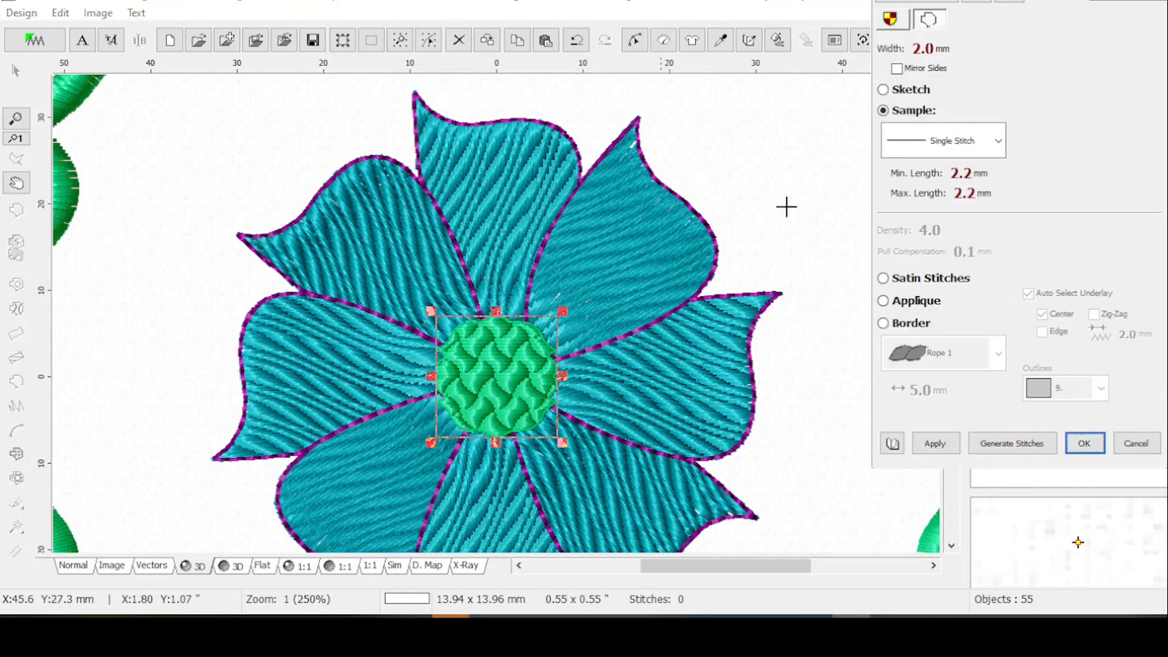
left_click(998, 140)
left_click(947, 265)
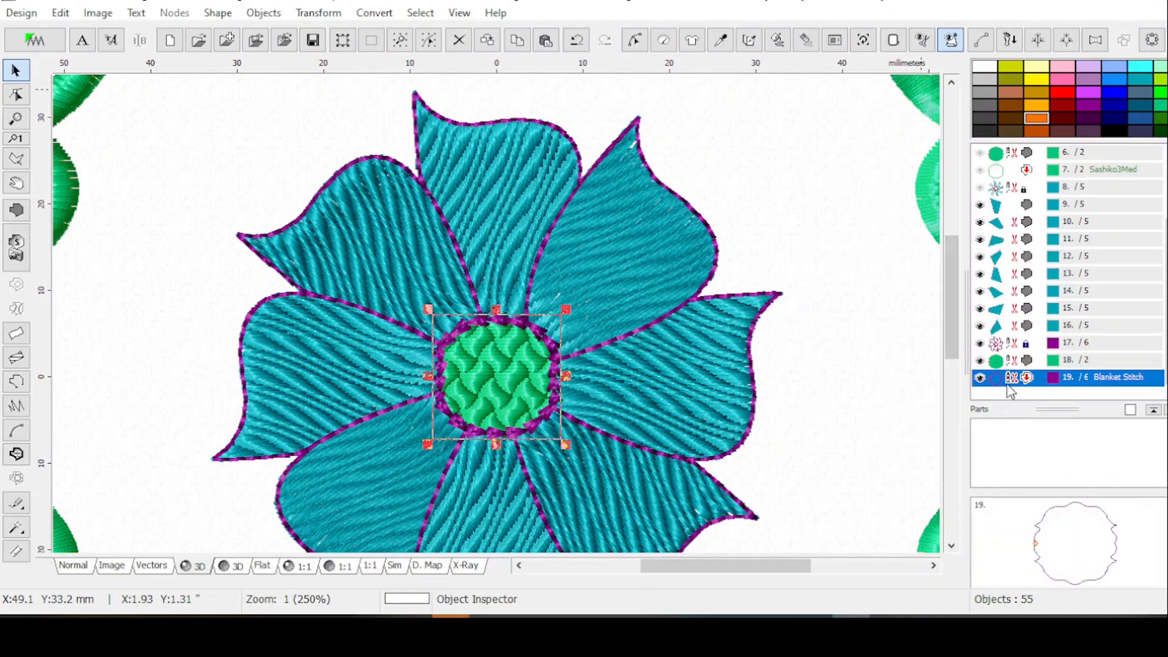
Step: Create a column 2.0 mm wide from the purple outline around the green centre
left_click(384, 13)
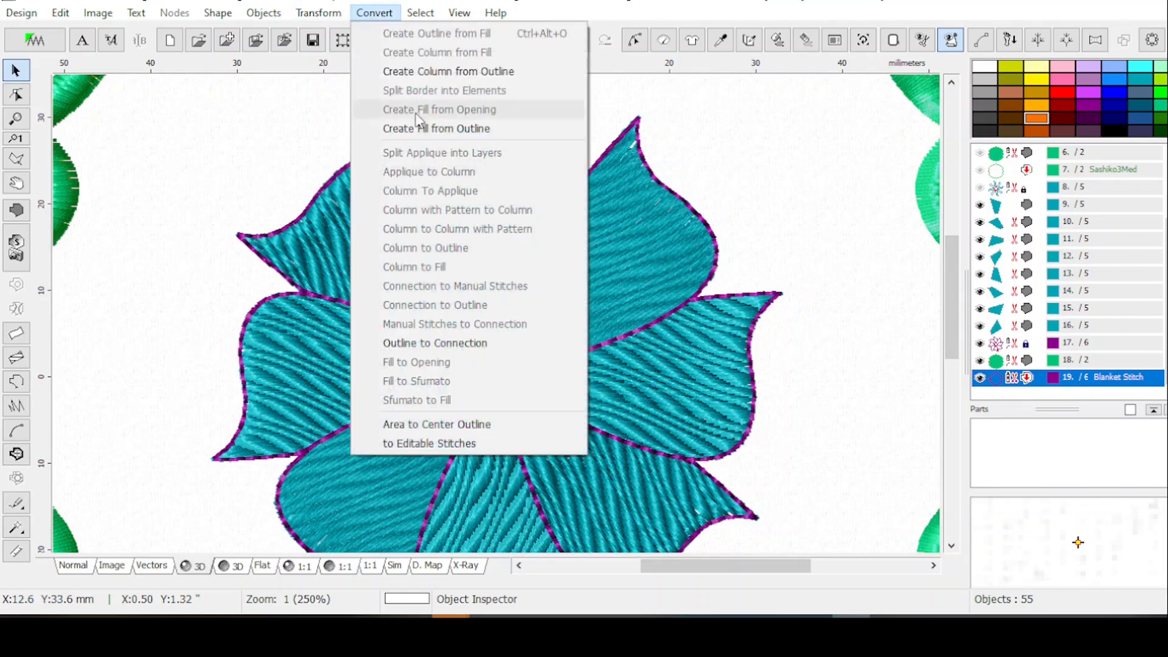
left_click(420, 71)
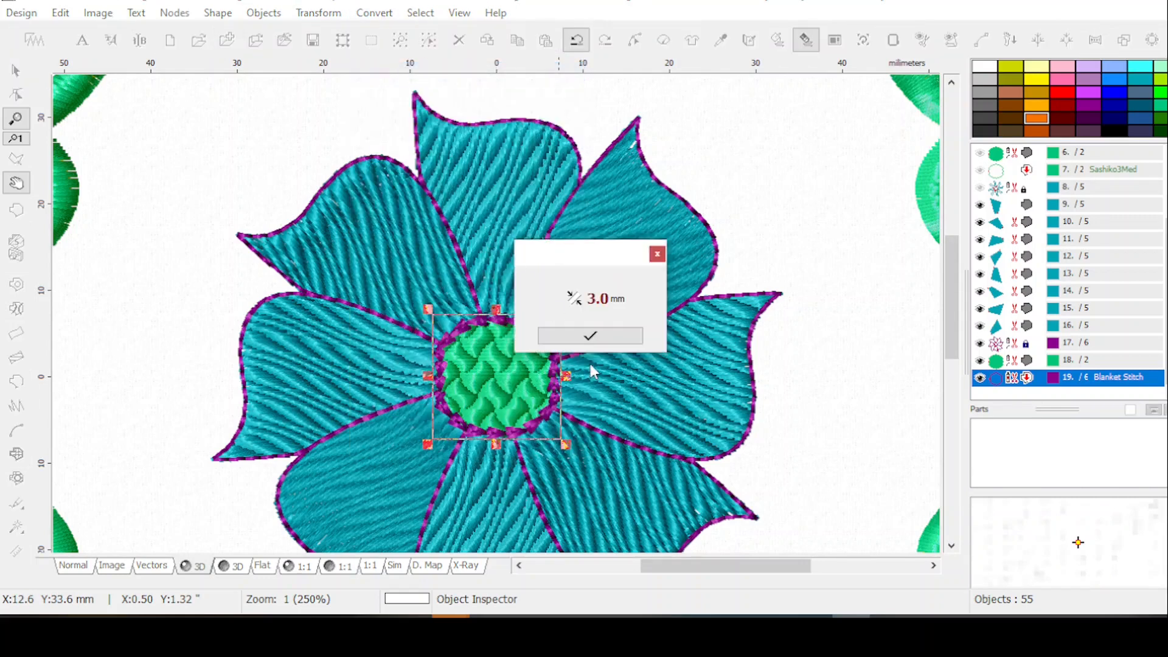
left_click(573, 299)
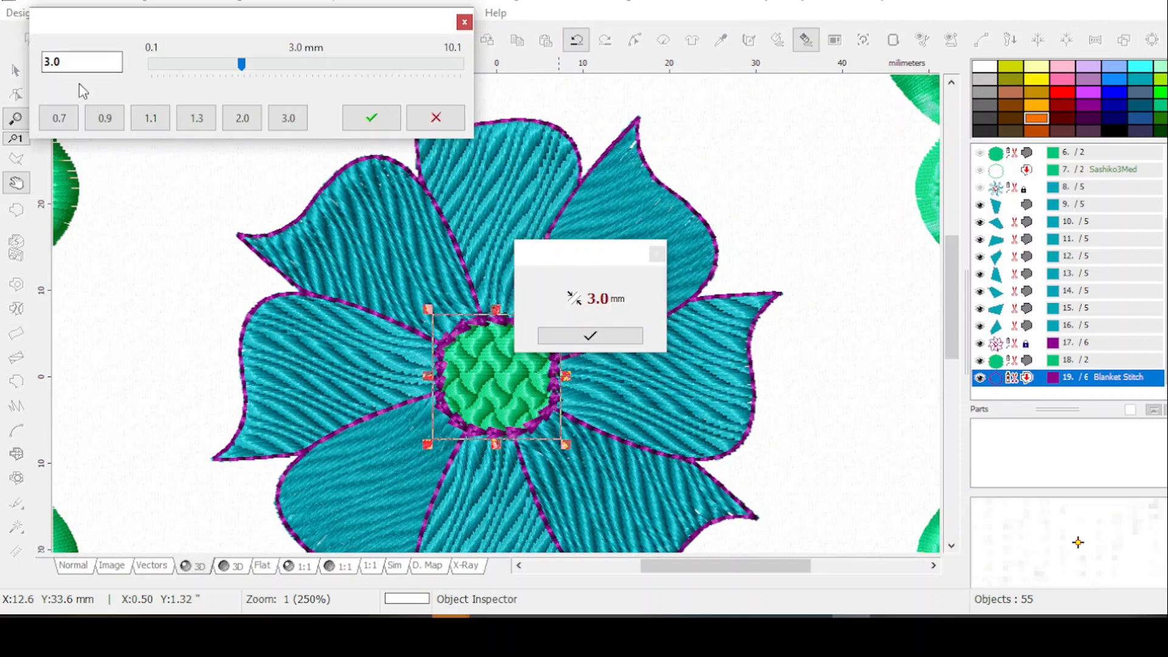
left_click(242, 117)
left_click(371, 117)
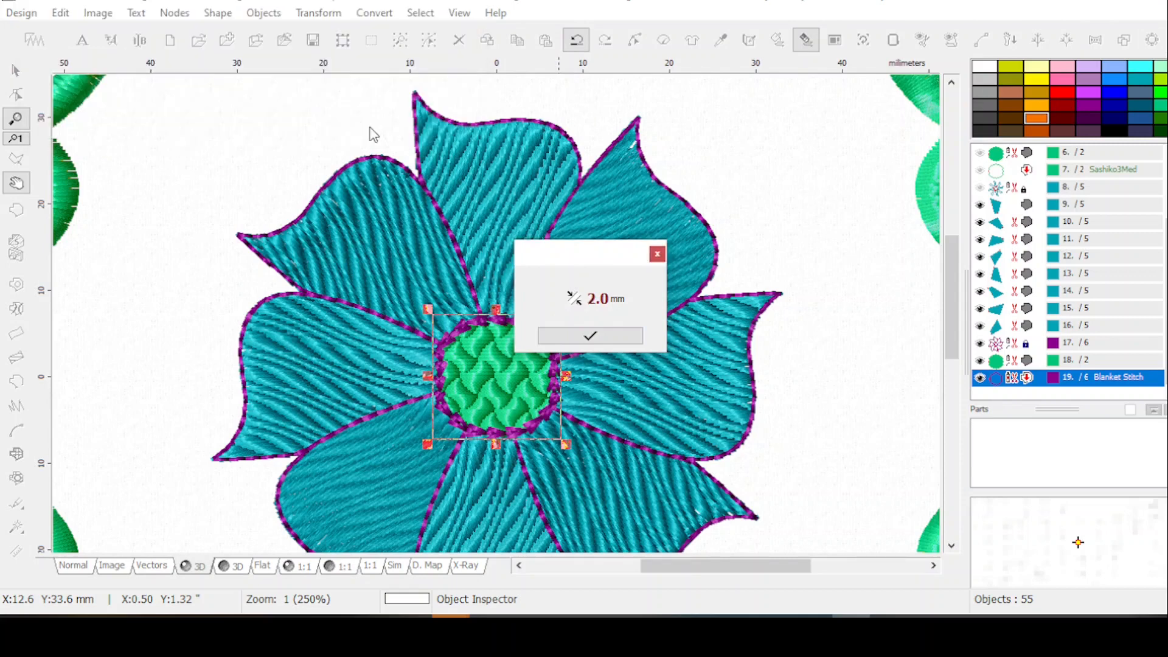
left_click(600, 342)
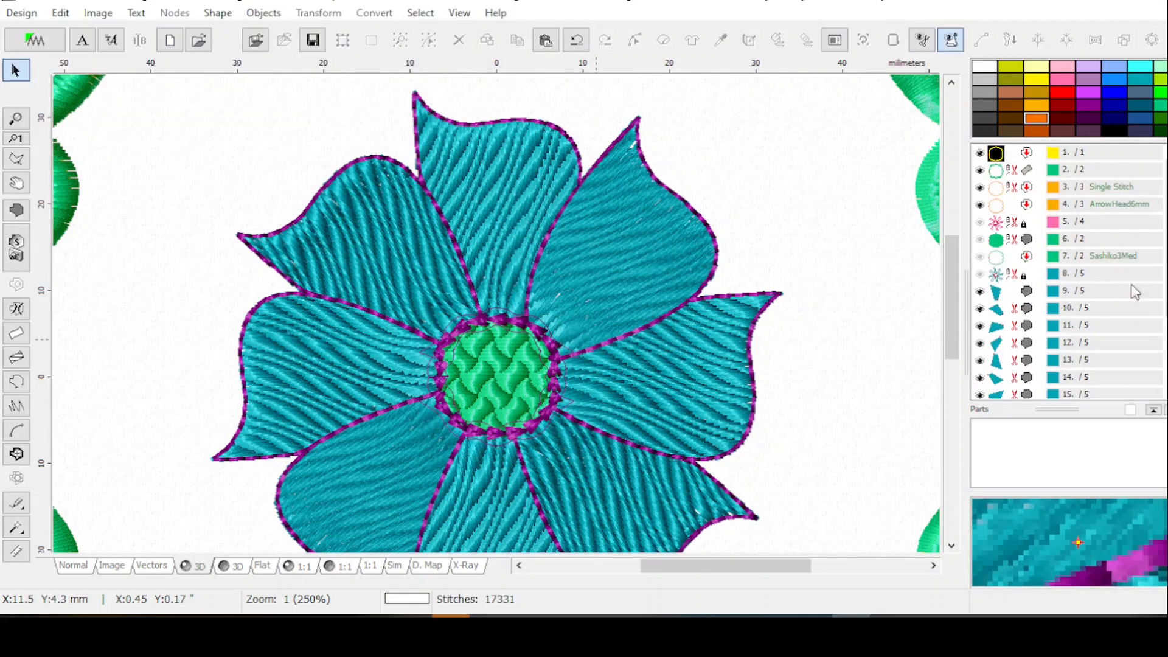
Step: Delete the 2.0 mm column, object 20, and leave the purple centre outline, object 19, shown and selected
left_click(981, 376)
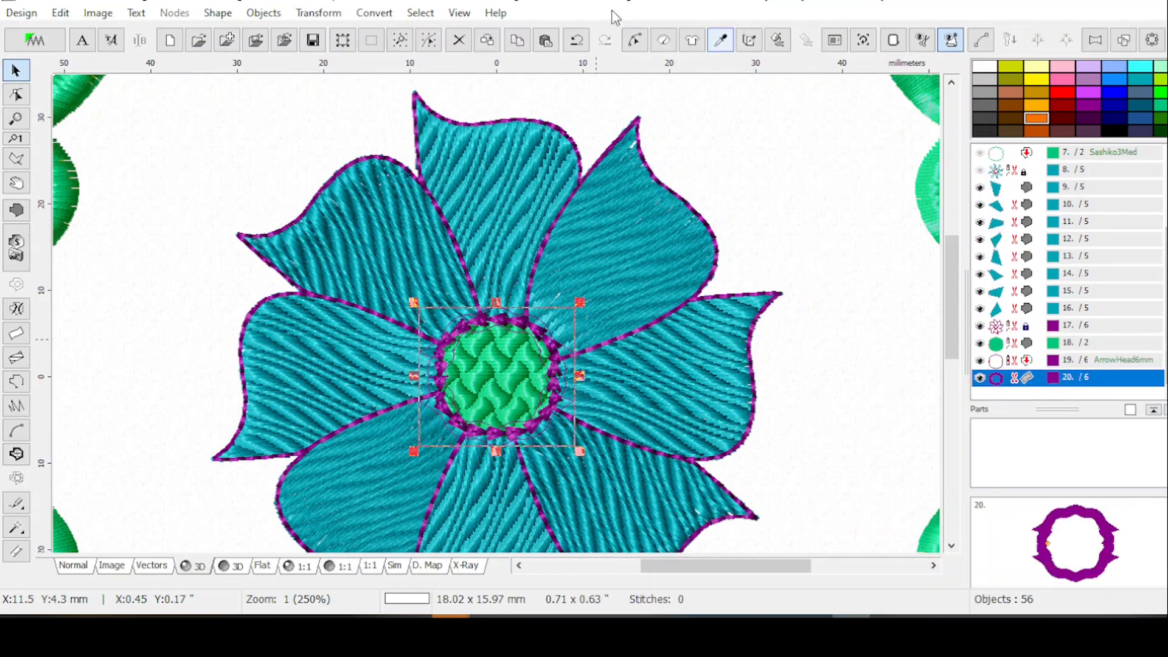
left_click(979, 361)
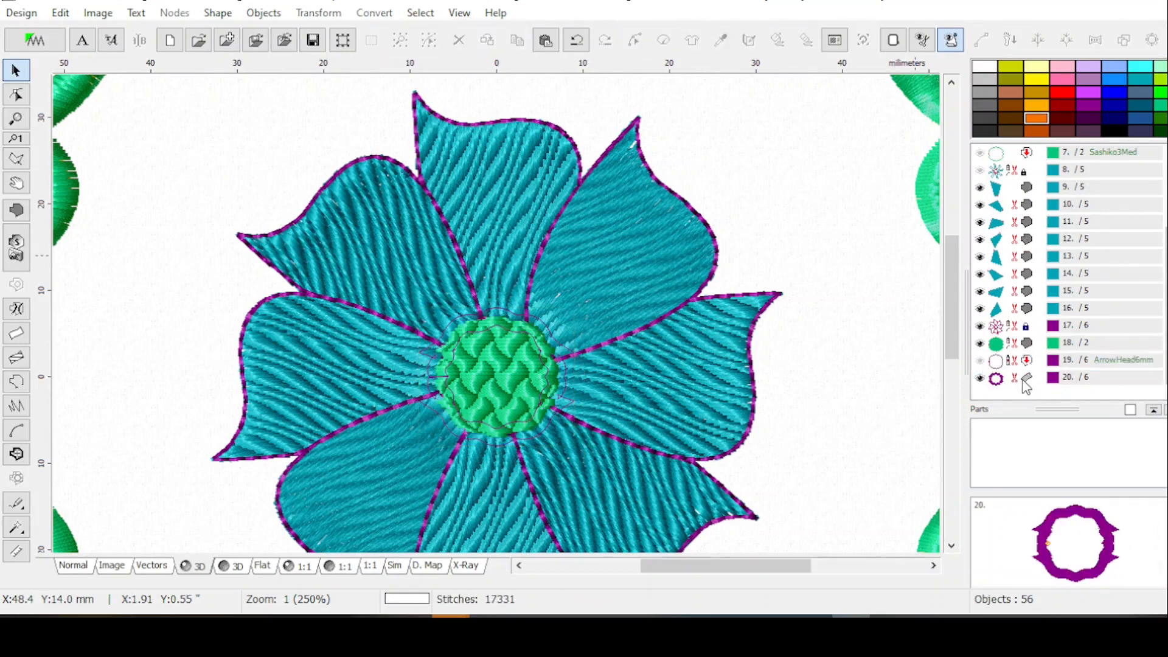
left_click(1020, 378)
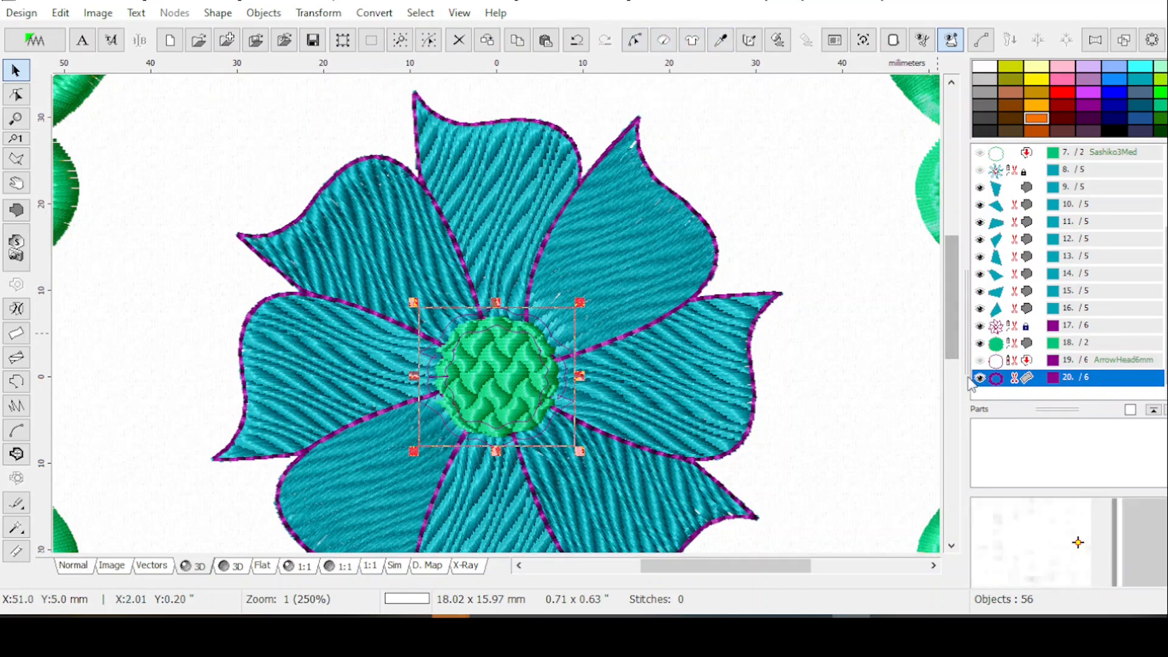
key("Delete")
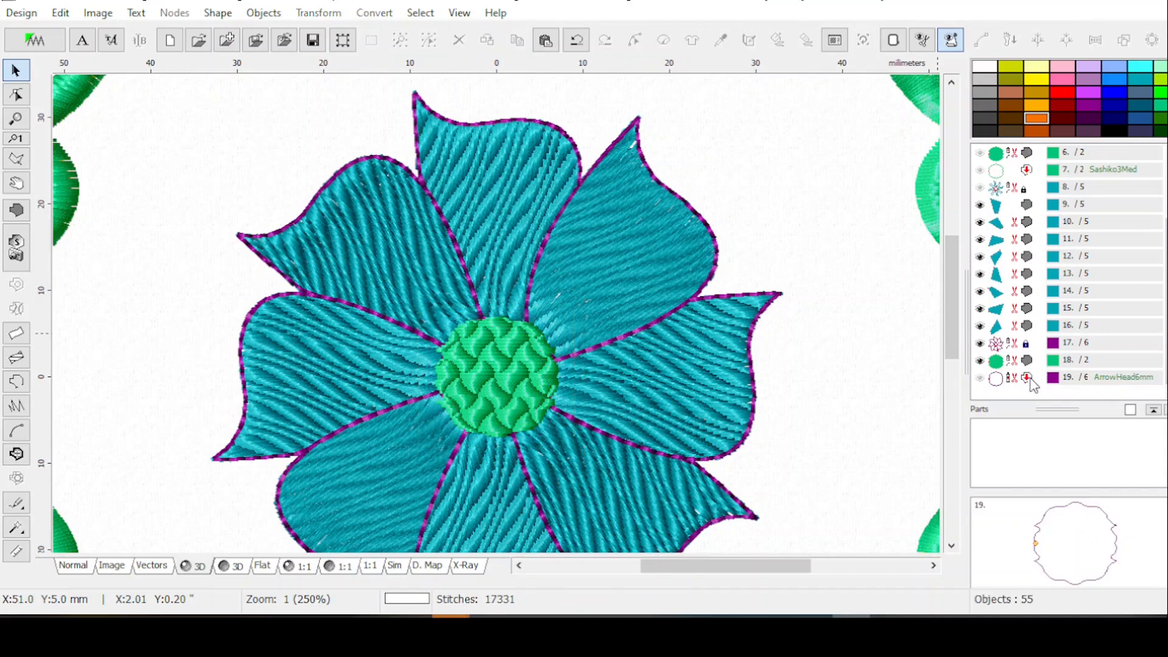
left_click(998, 382)
left_click(979, 379)
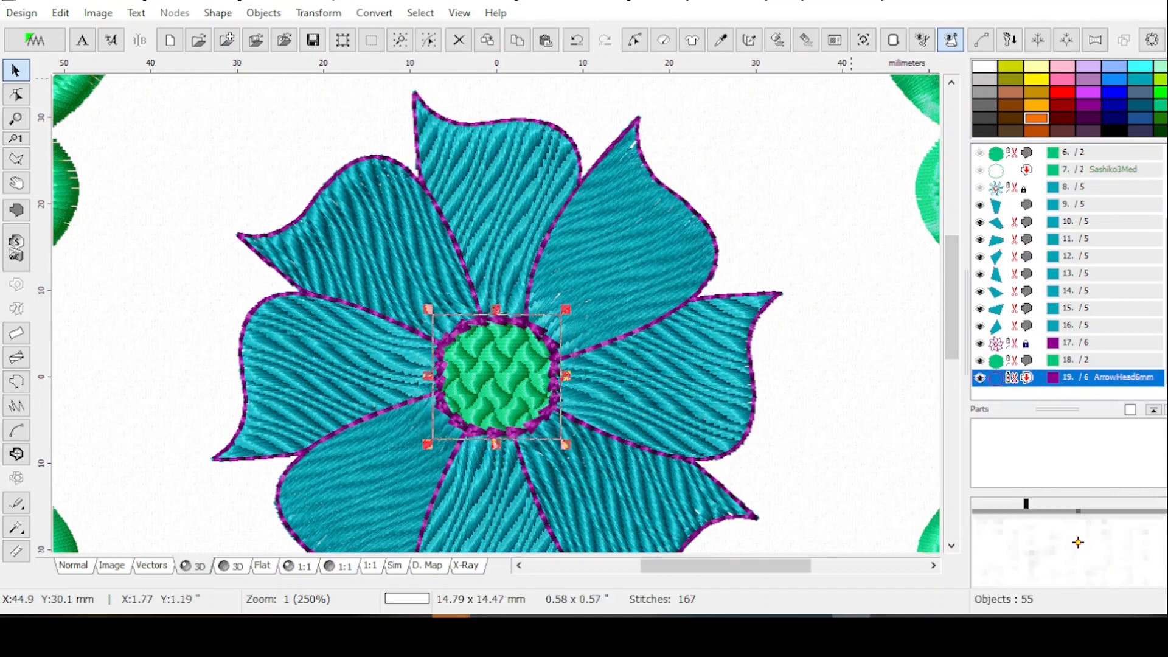
Step: Create a column 1.5 mm wide from the purple centre outline and hide the outline, object 19
left_click(375, 15)
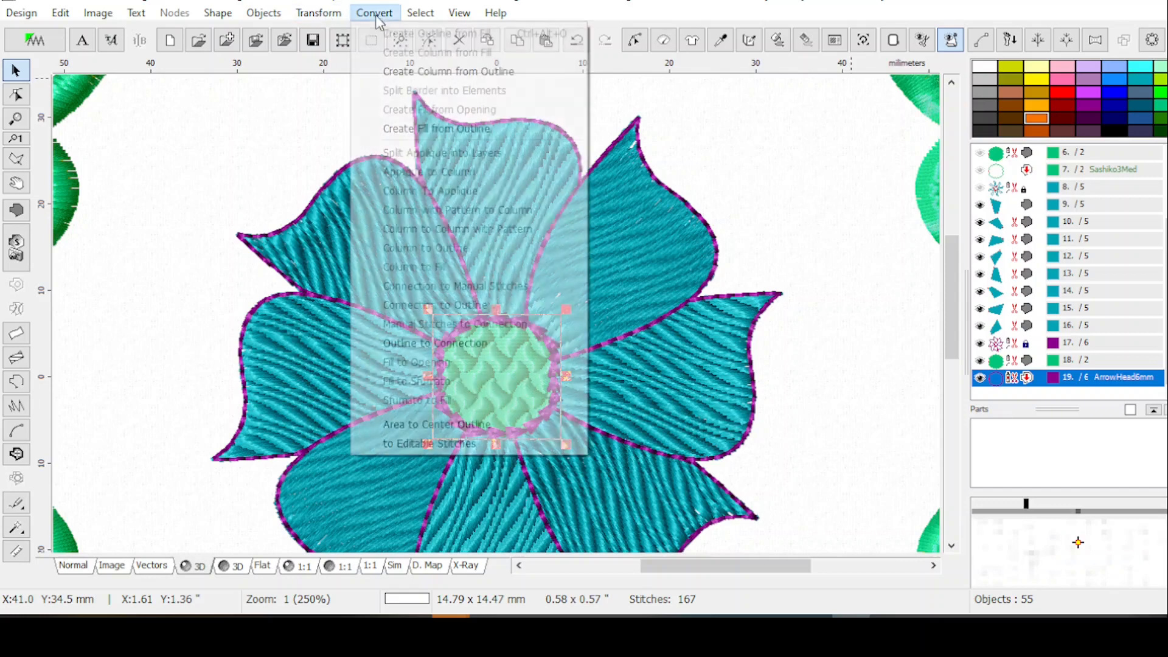
left_click(426, 71)
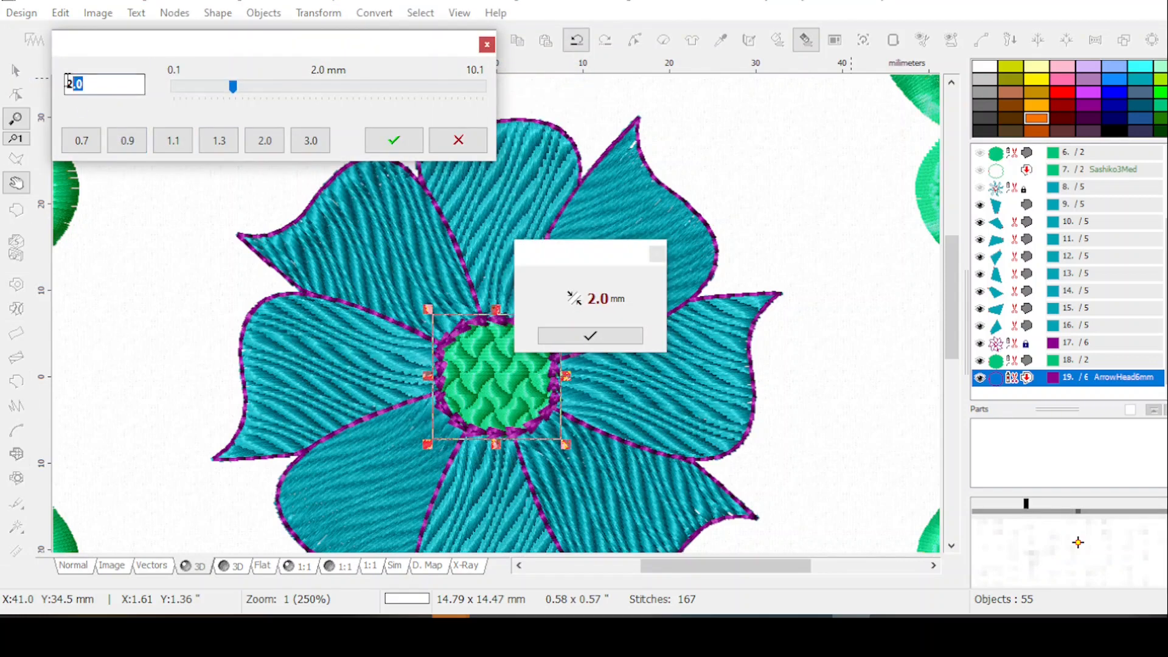
type("1.5")
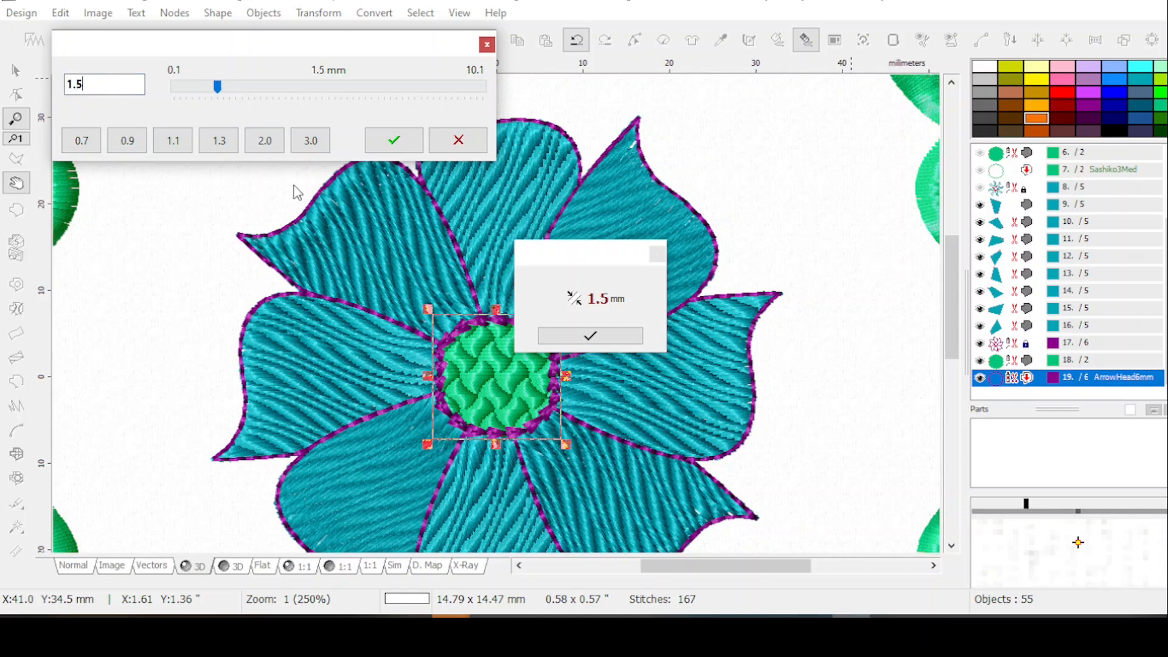
left_click(392, 140)
left_click(586, 334)
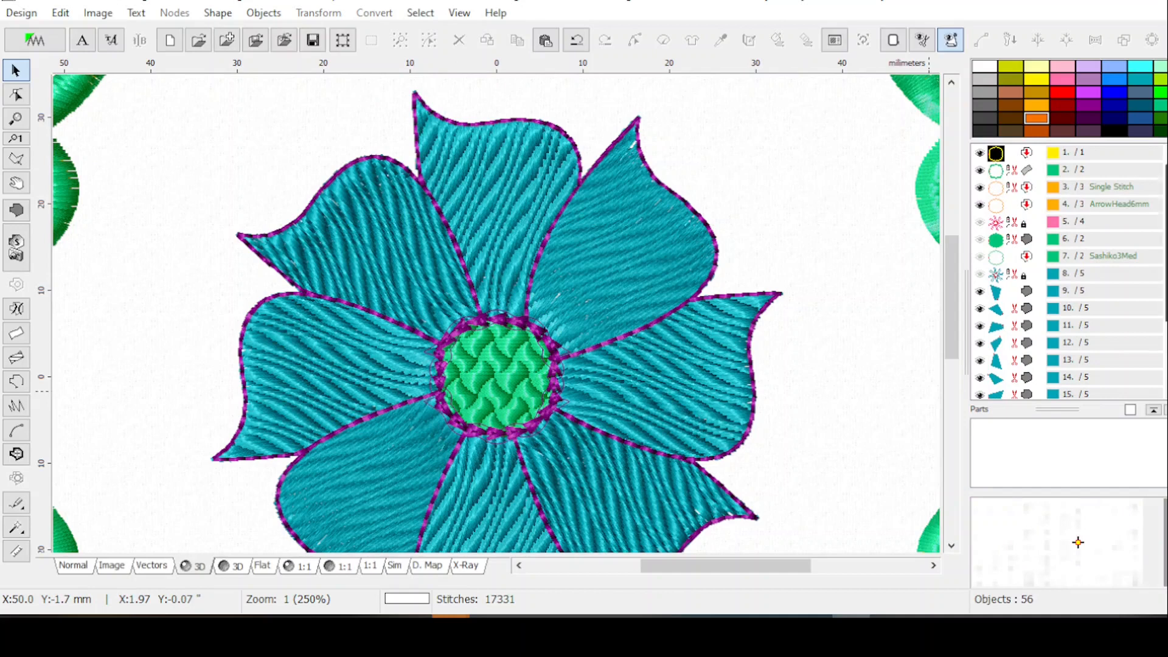
scroll(1065, 274, "down", 2)
left_click(997, 362)
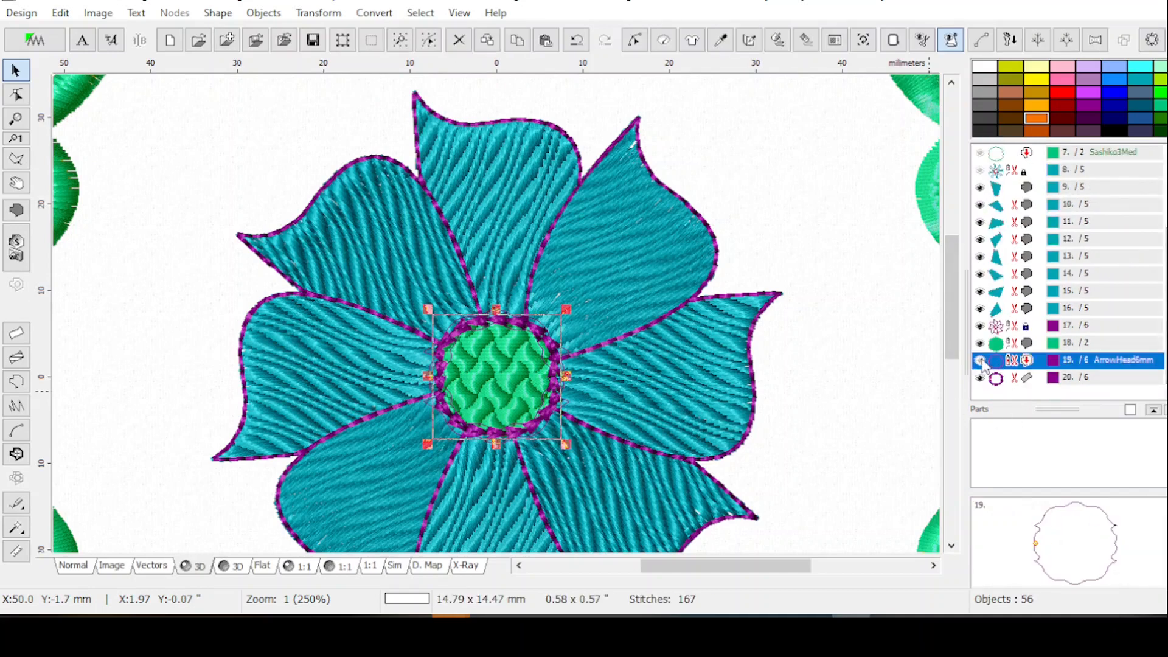
Step: Try envelopes 2, 7 and 6 on the purple centre column, object 20, and apply envelope 5
left_click(996, 377)
left_click(669, 42)
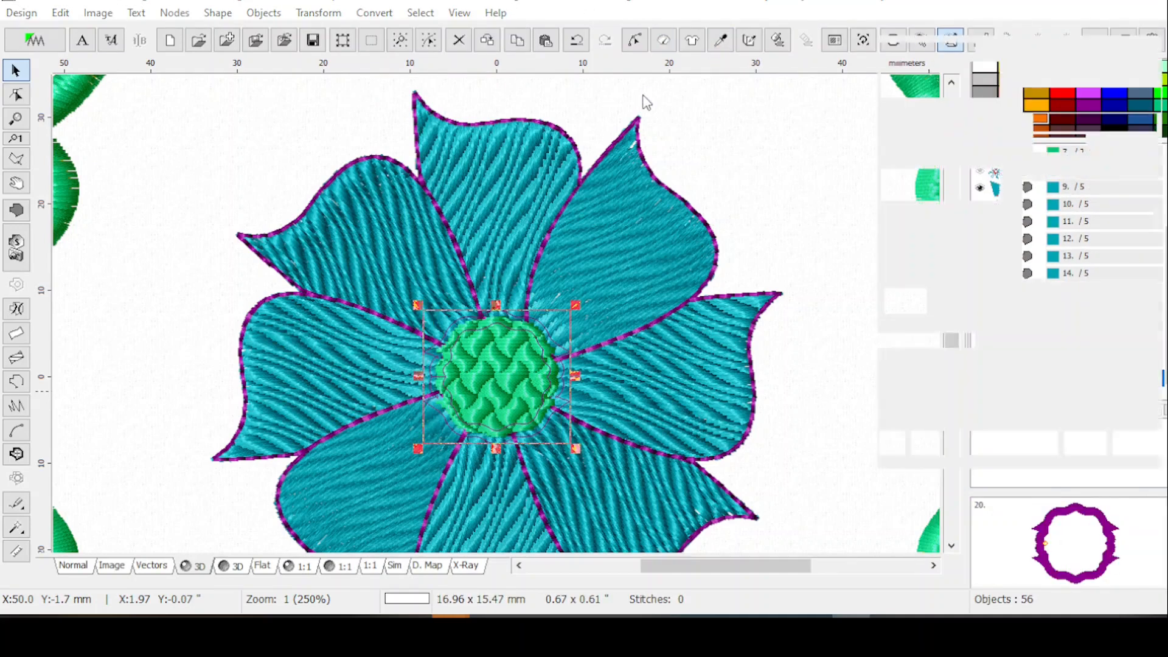
left_click(991, 185)
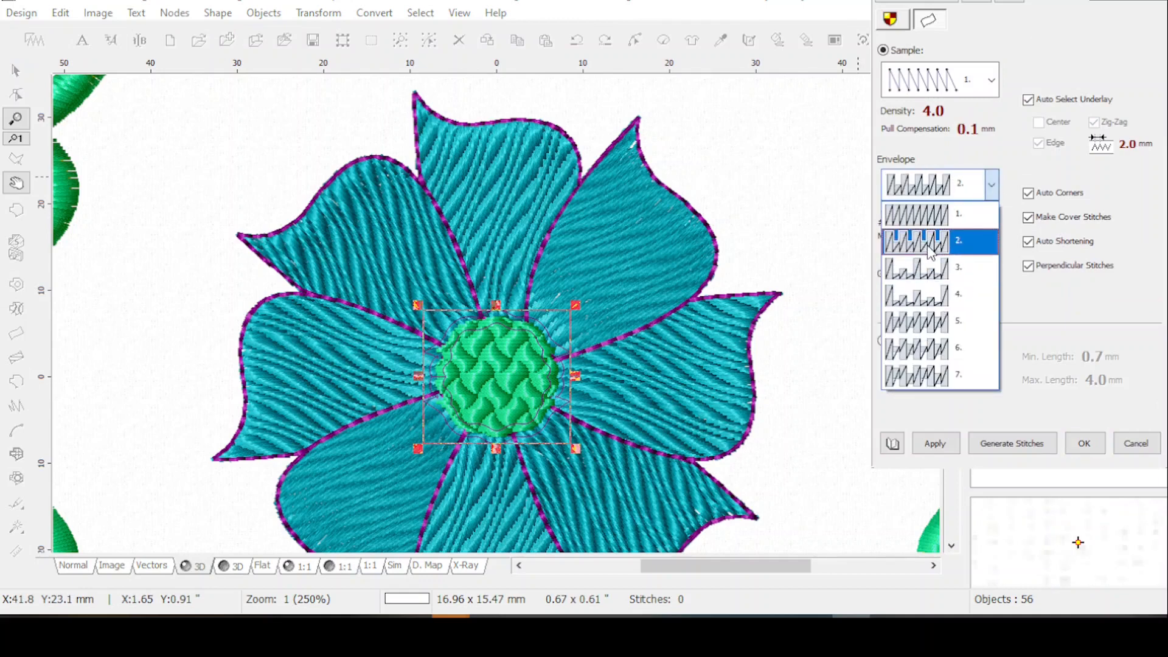
left_click(930, 248)
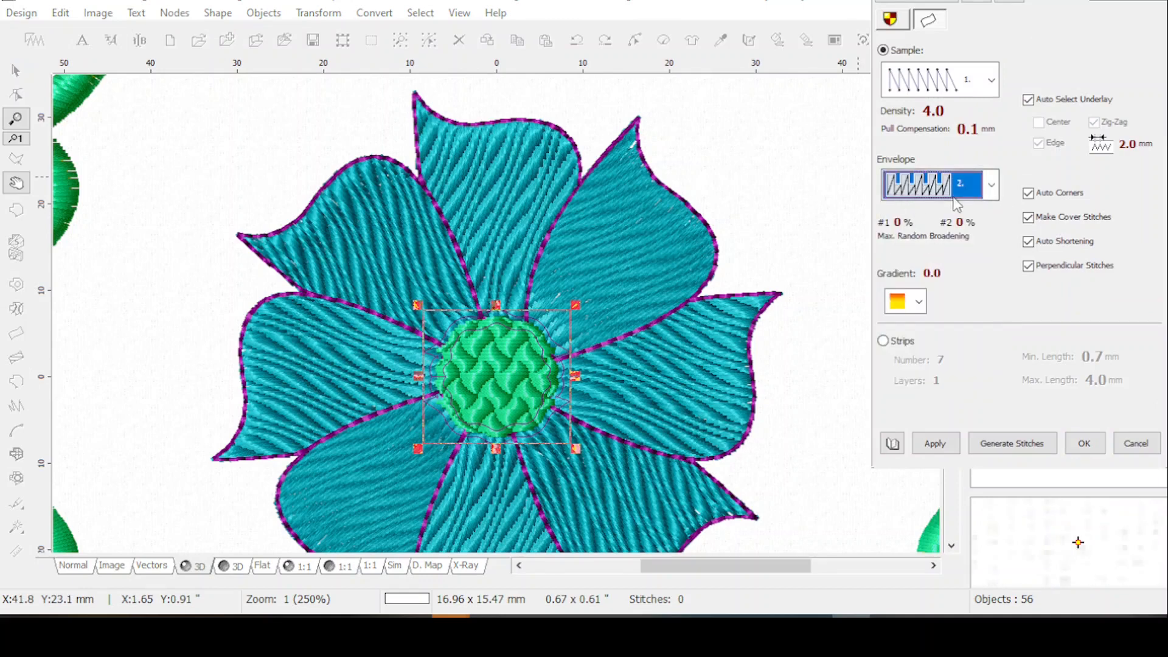
left_click(936, 442)
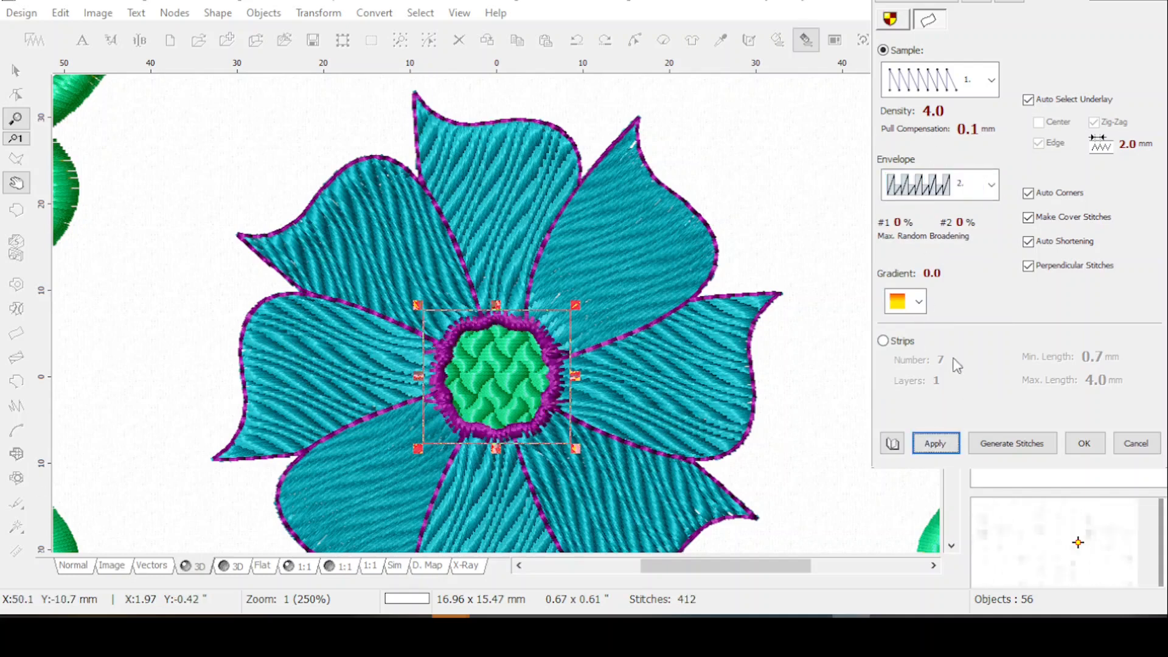
left_click(987, 191)
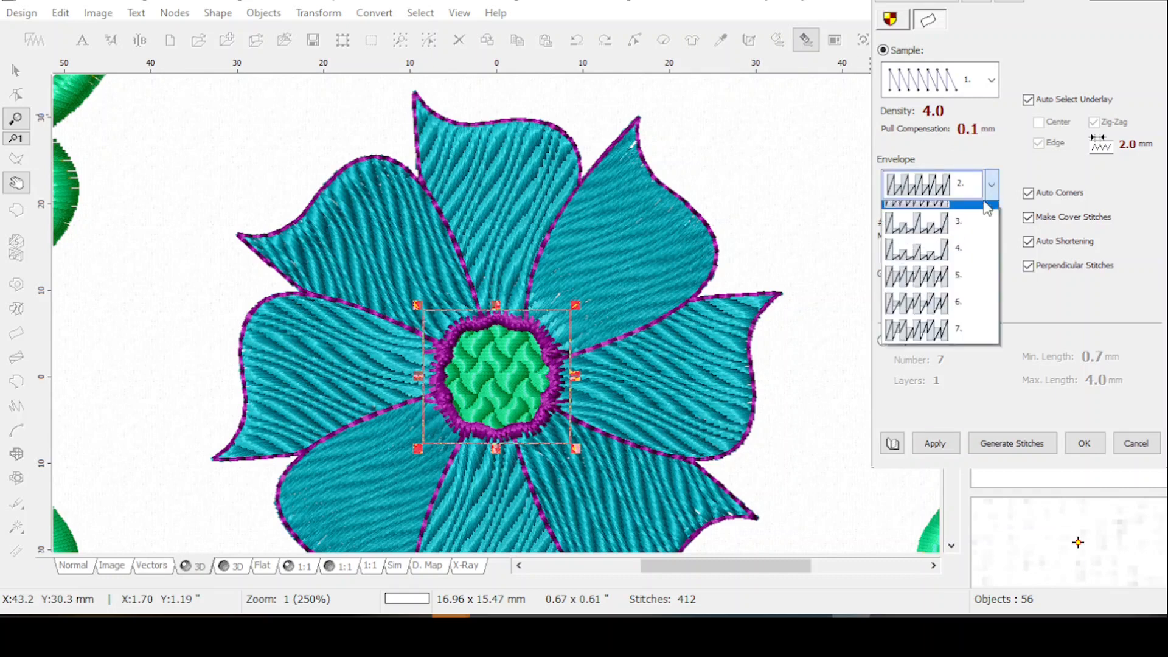
left_click(935, 375)
left_click(921, 446)
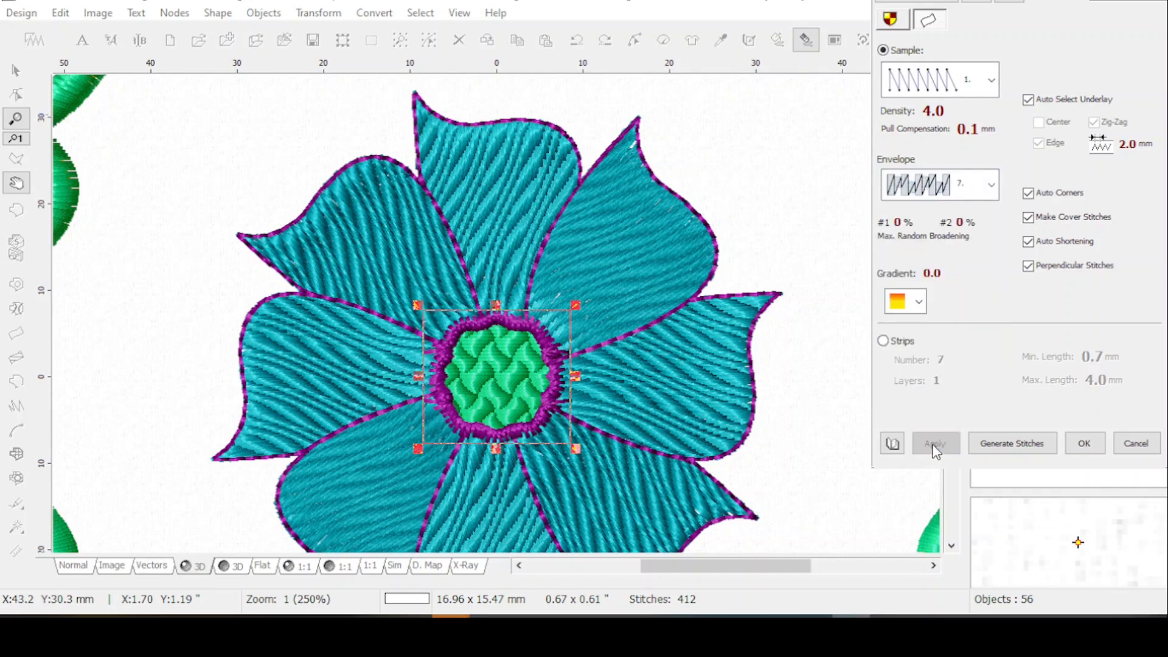
left_click(981, 189)
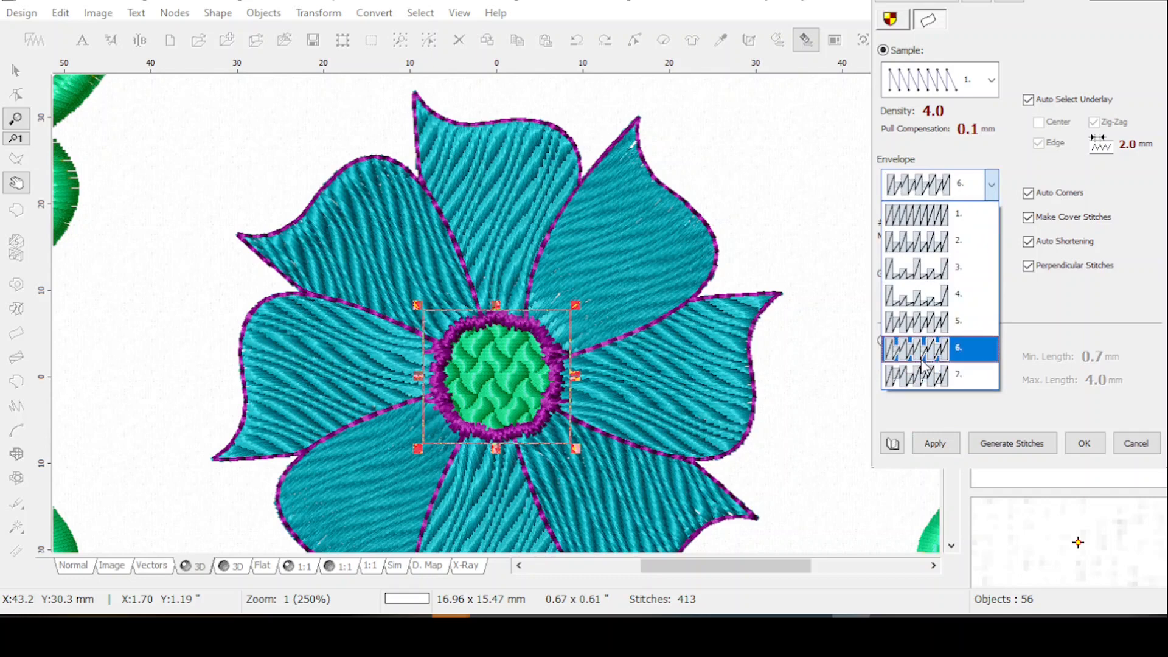
left_click(918, 321)
left_click(936, 444)
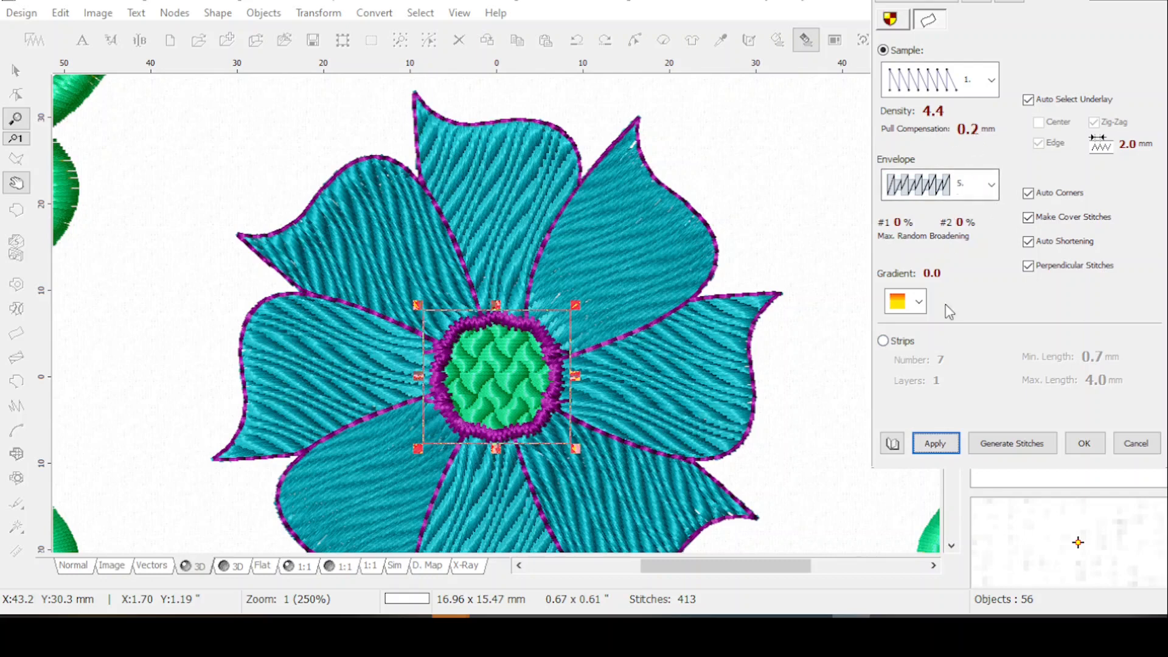
Step: Set the column's density to 4.4 and pull compensation to 0.2 mm, with Auto Corners and Auto Shortening turned off
left_click(938, 446)
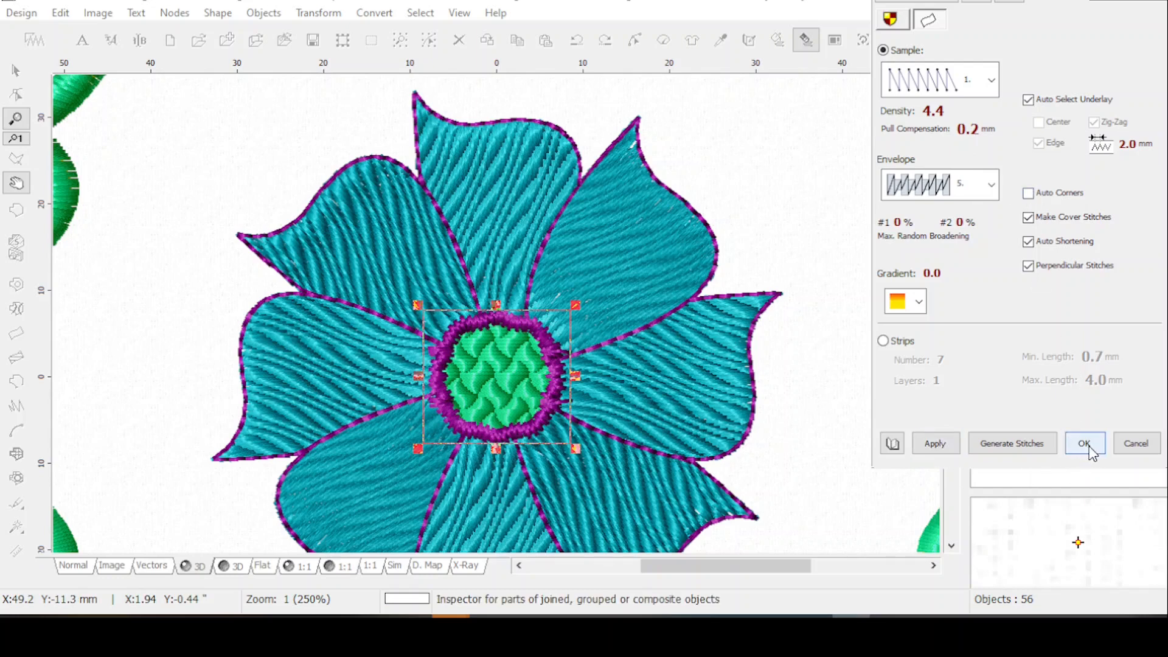
left_click(949, 453)
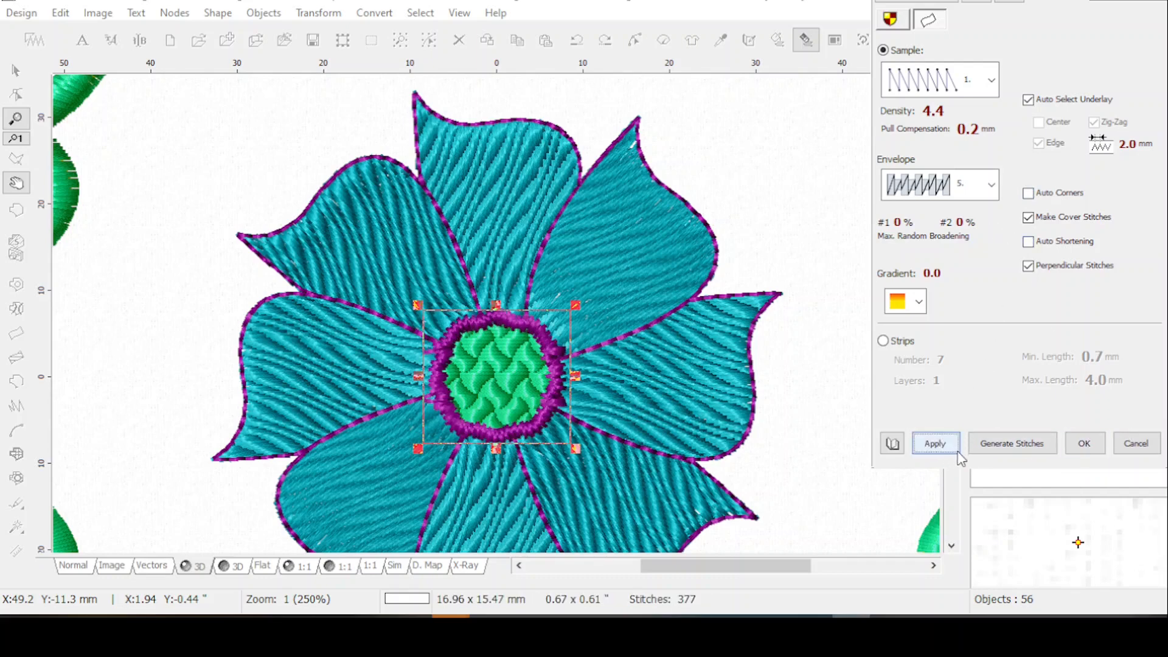
left_click(1083, 444)
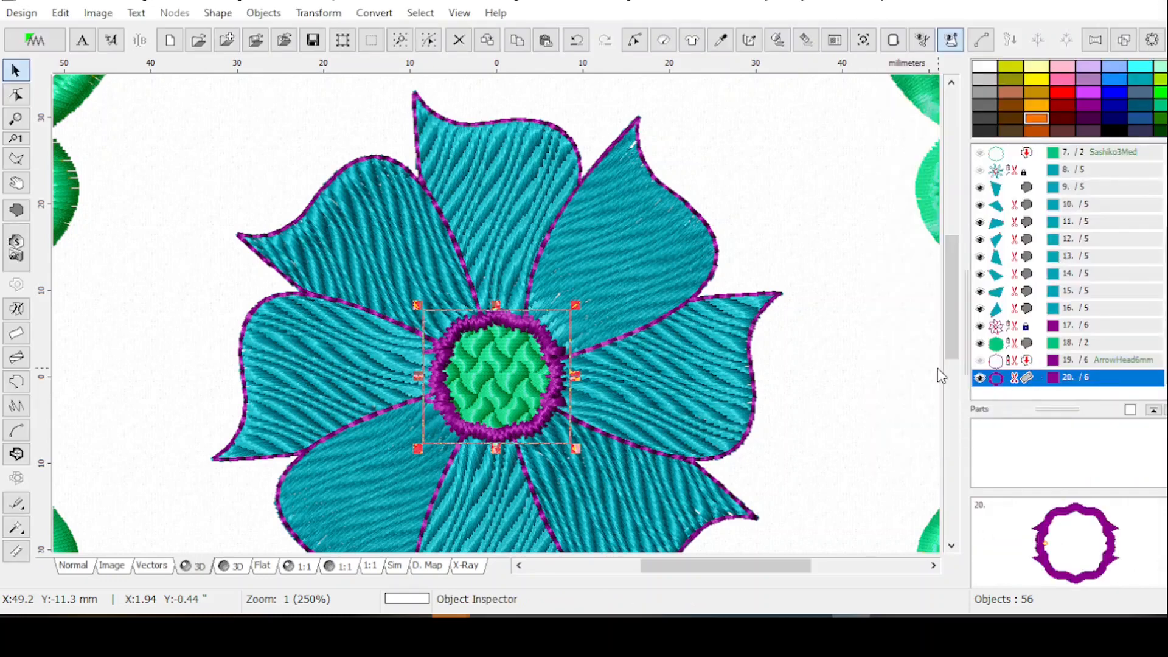
Step: Hide the purple centre column, object 20, and show the purple outline, object 19, in its place
mouse_move(950, 291)
left_mouse_down()
mouse_move(950, 319)
mouse_move(949, 301)
left_mouse_up()
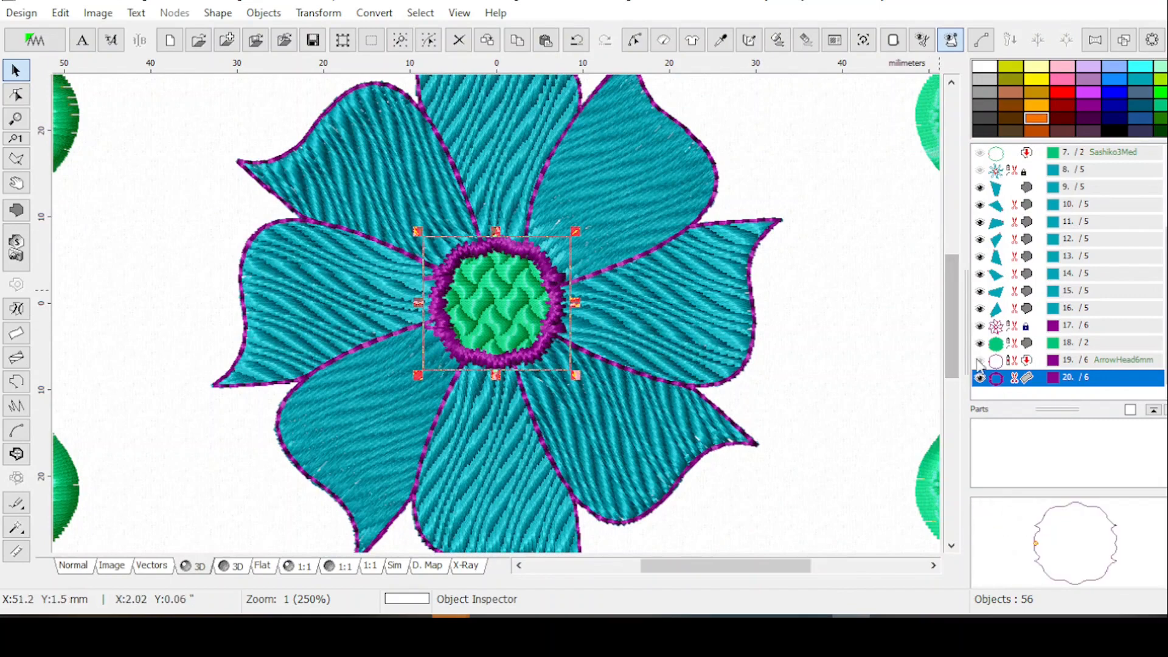
left_click(979, 377)
left_click(979, 359)
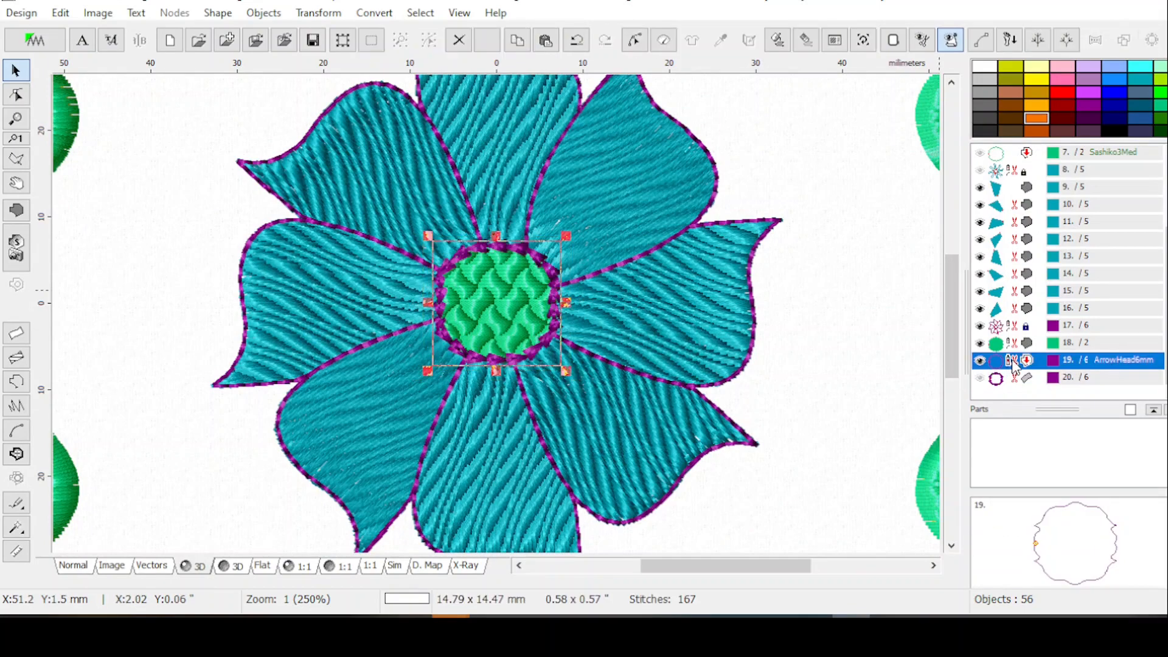
Step: Open the user's outline samples from the purple outline's parameters and select the empty third outline slot
left_click(664, 43)
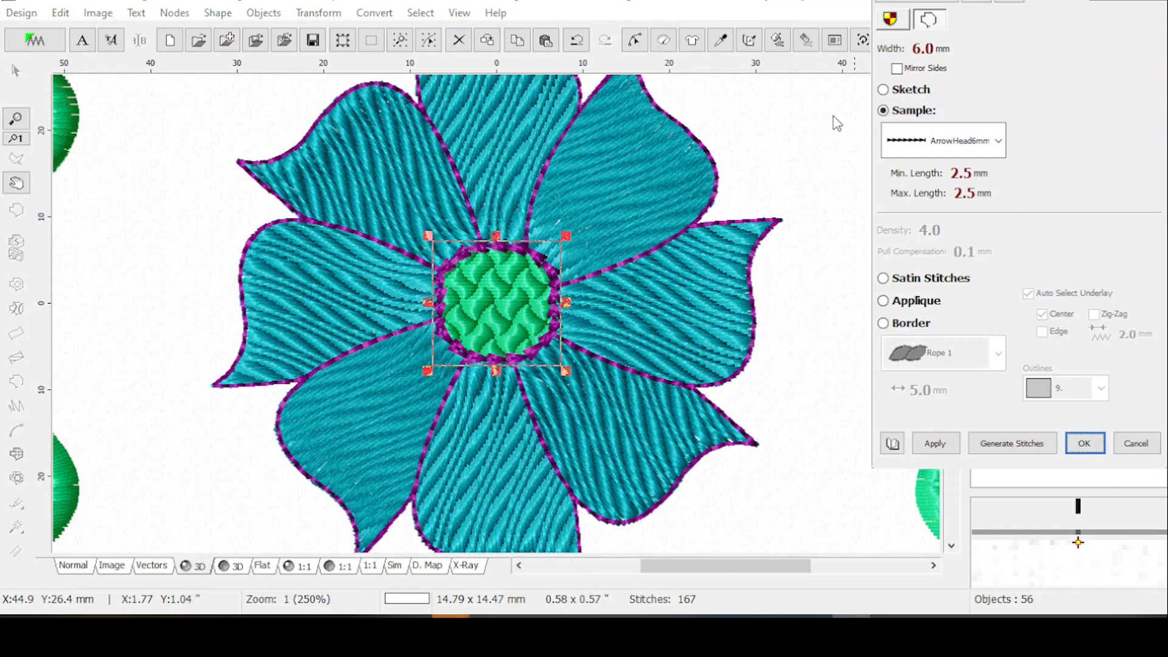
left_click(901, 4)
left_click(875, 125)
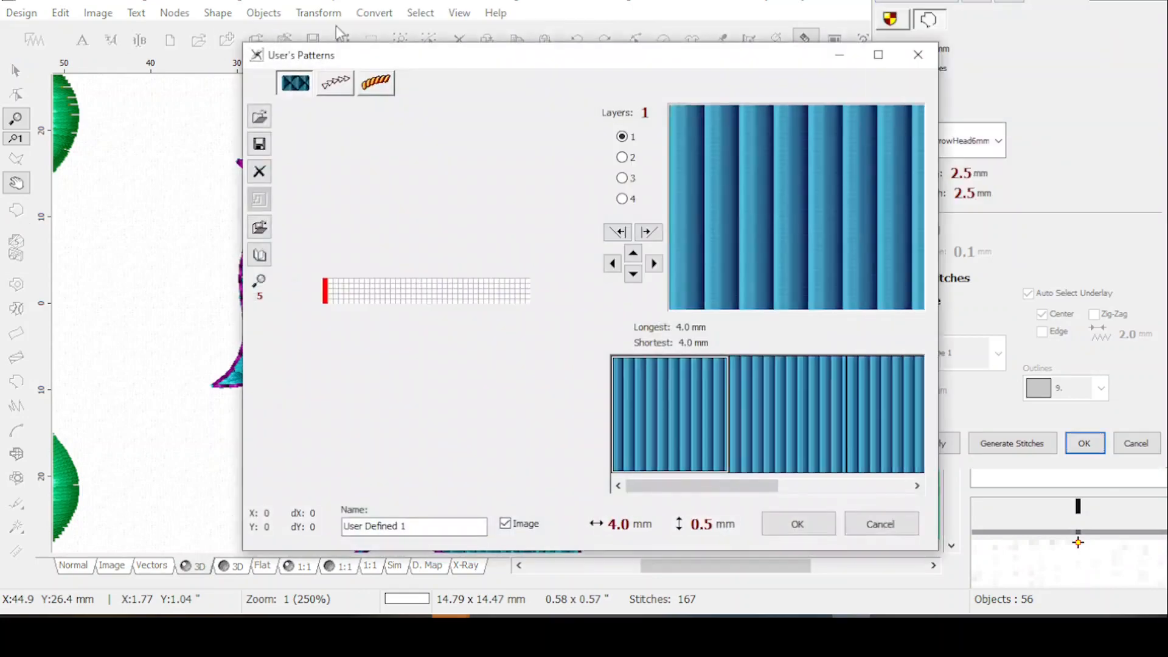
left_click(335, 86)
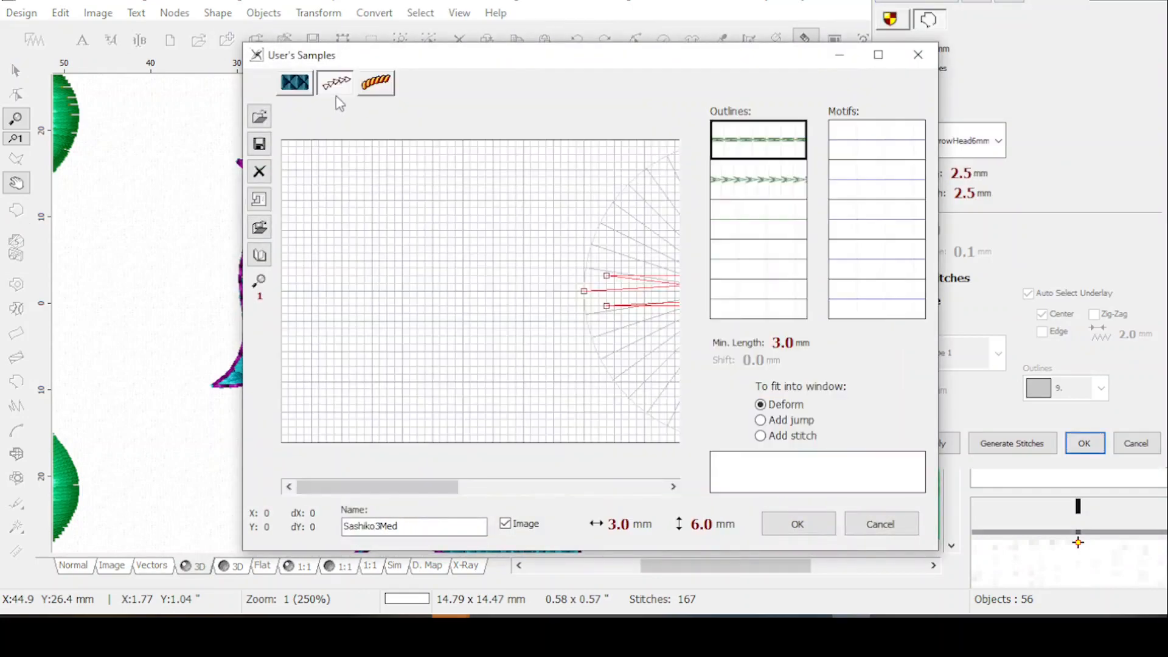
left_click(771, 229)
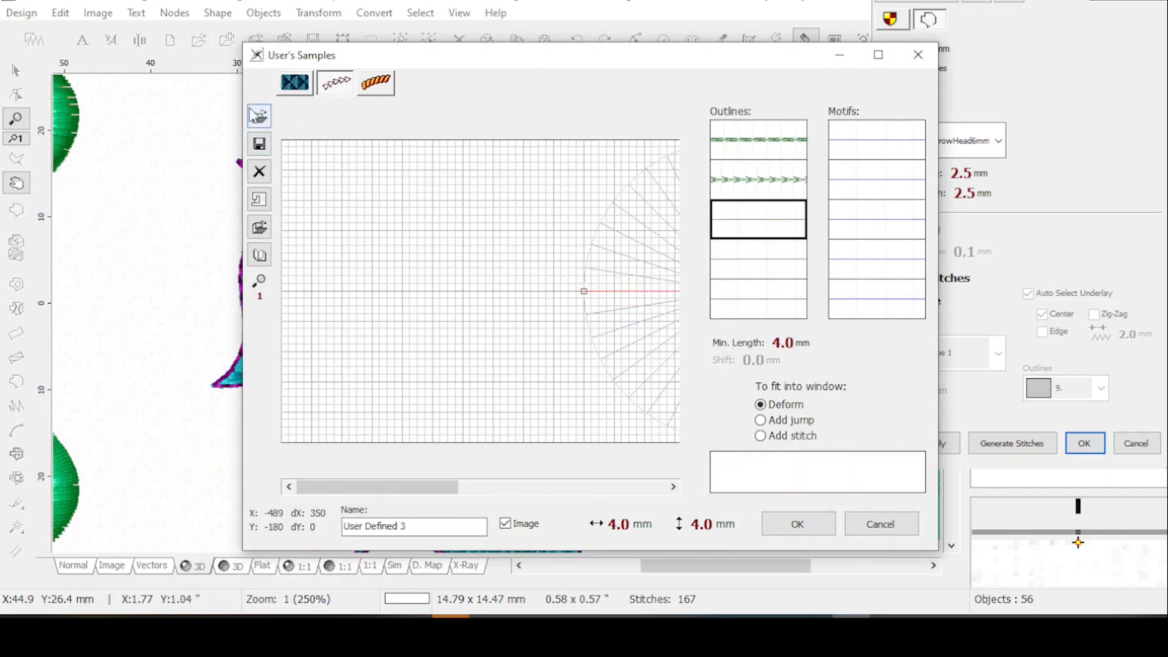
Step: Load FlamesMed.esm from the Favorite Outlines folder in Embird Esm Files, EsmOutlines, into the third outline slot
left_click(259, 117)
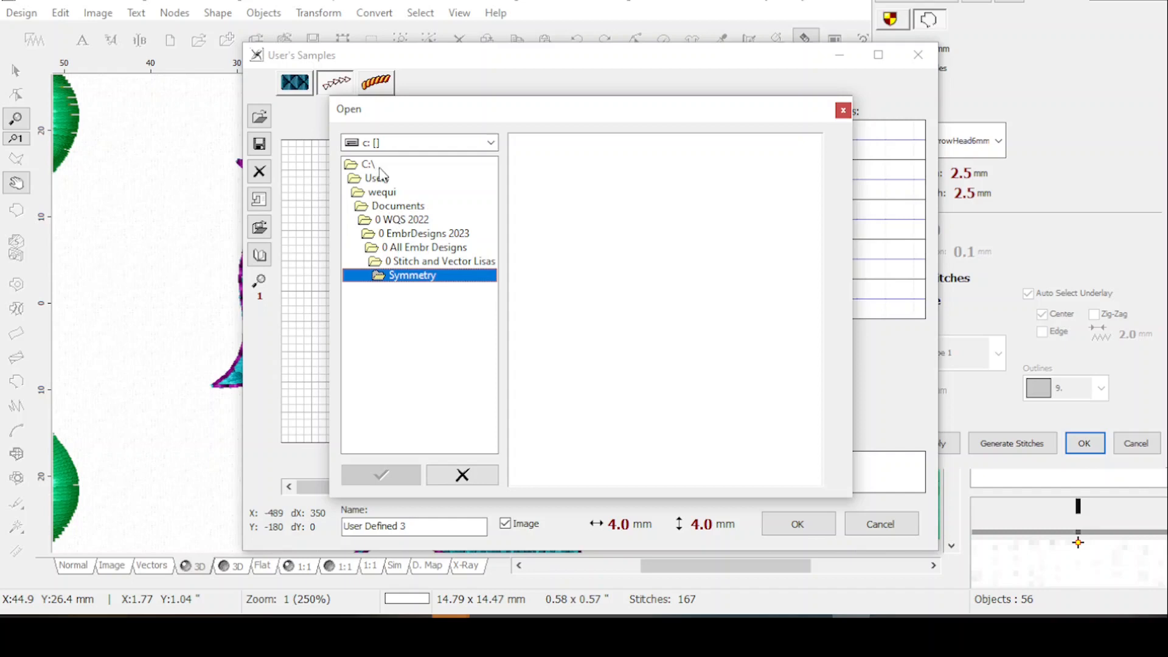
double_click(386, 192)
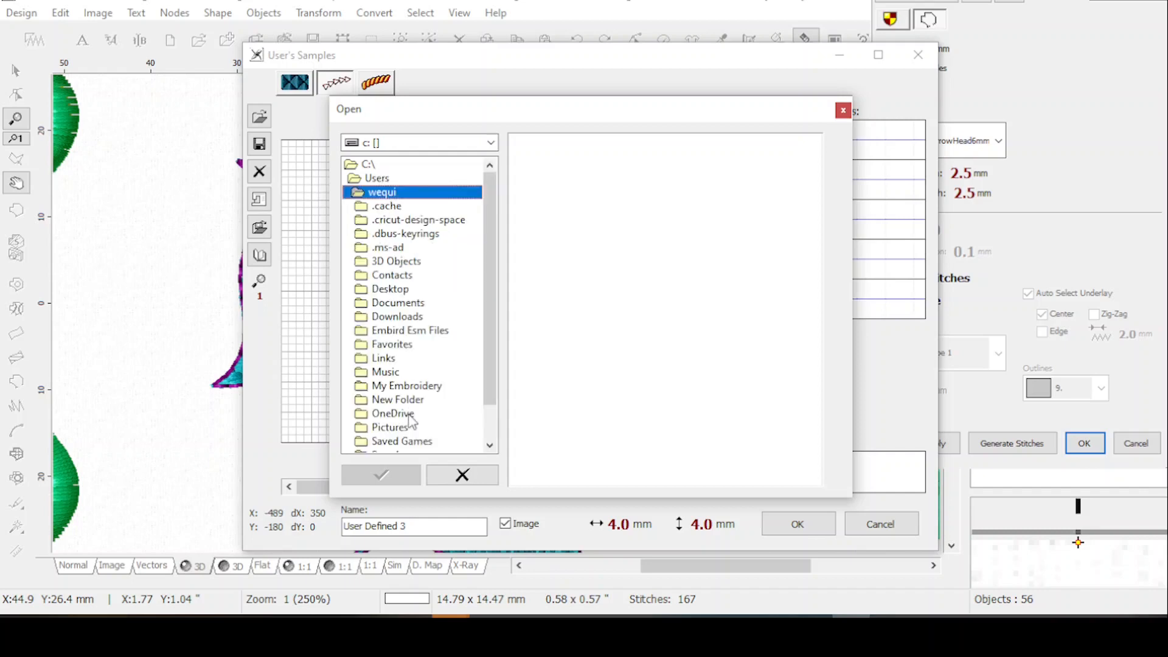
double_click(421, 332)
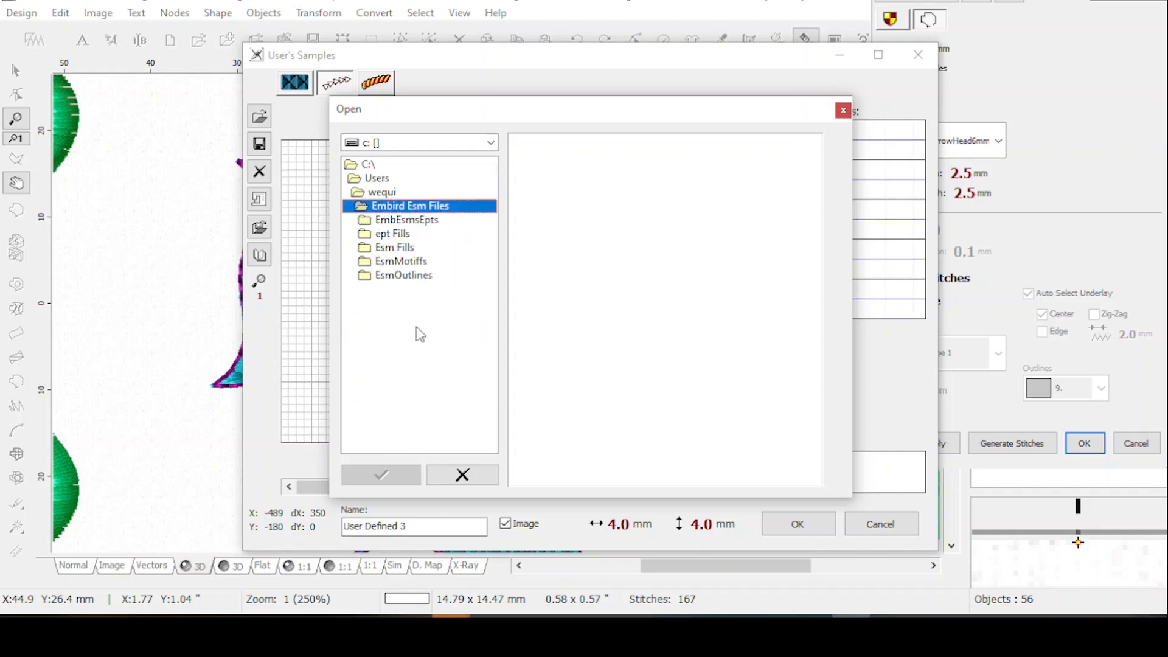
double_click(410, 277)
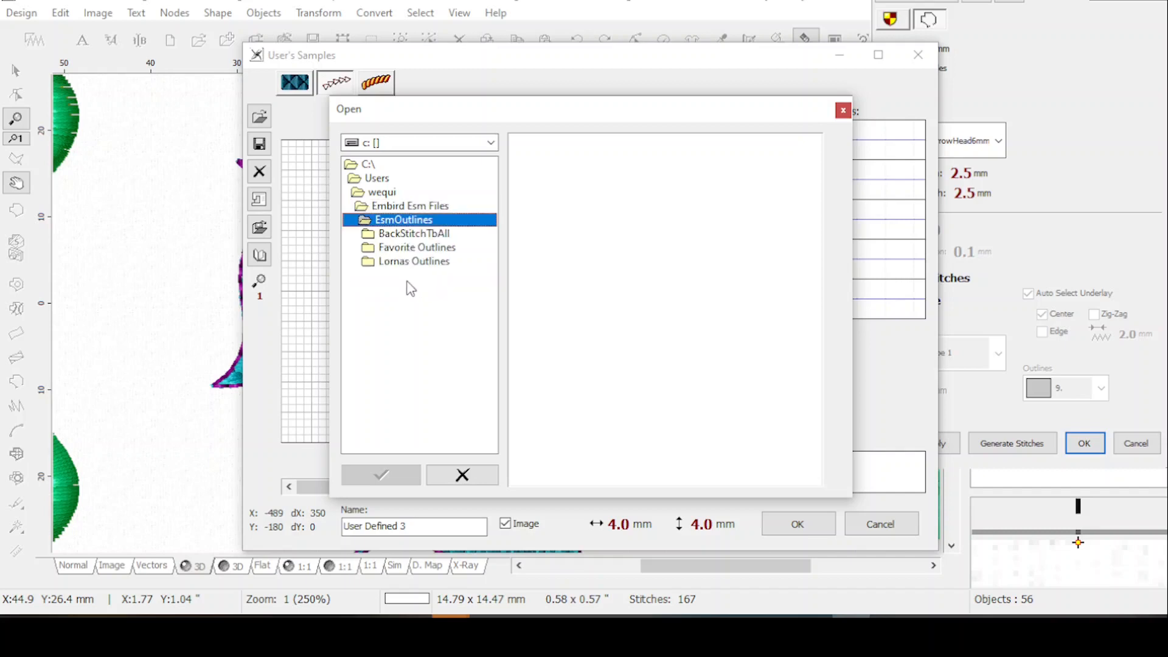
double_click(416, 248)
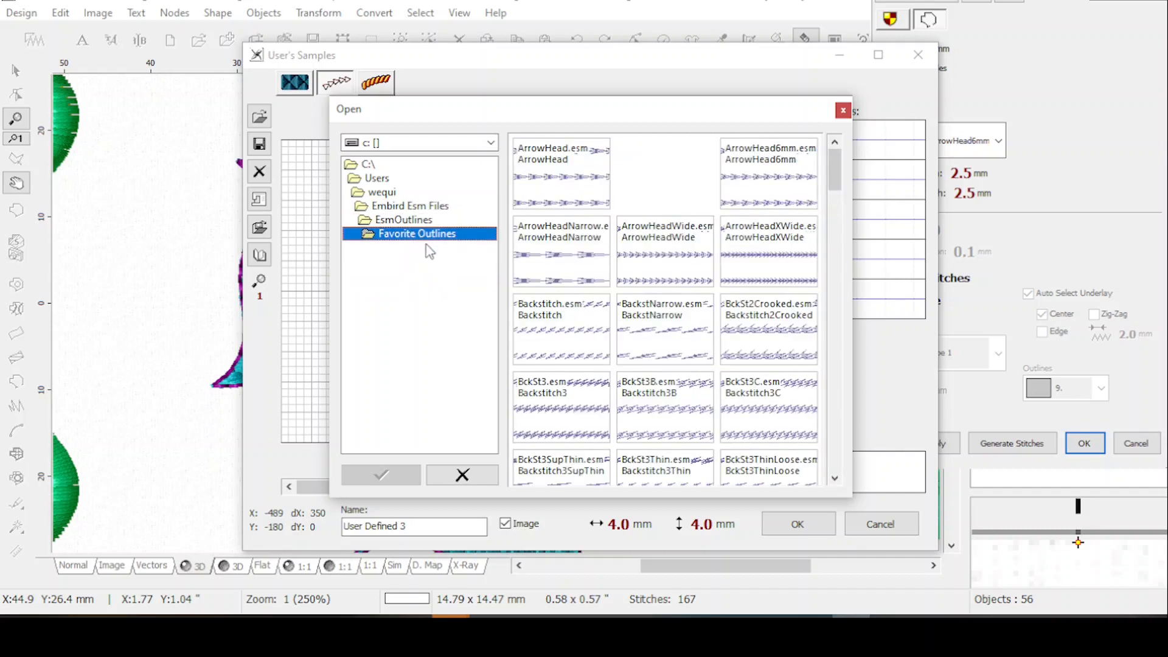
double_click(411, 224)
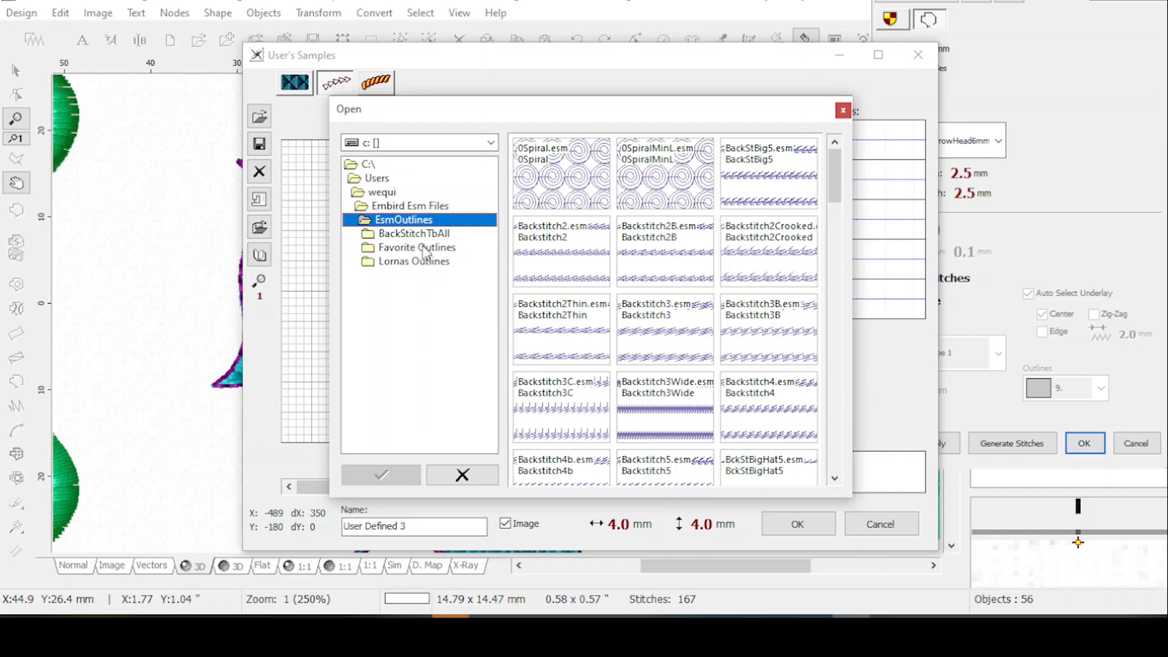
double_click(426, 248)
left_click_drag(833, 183, 833, 341)
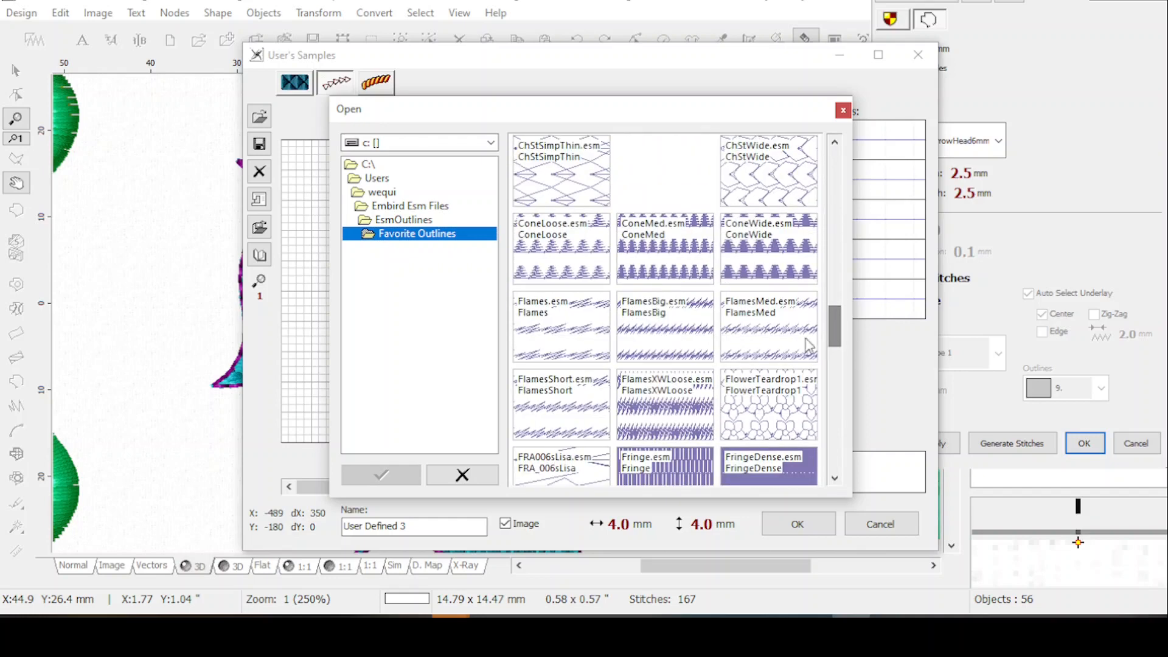
left_click(766, 336)
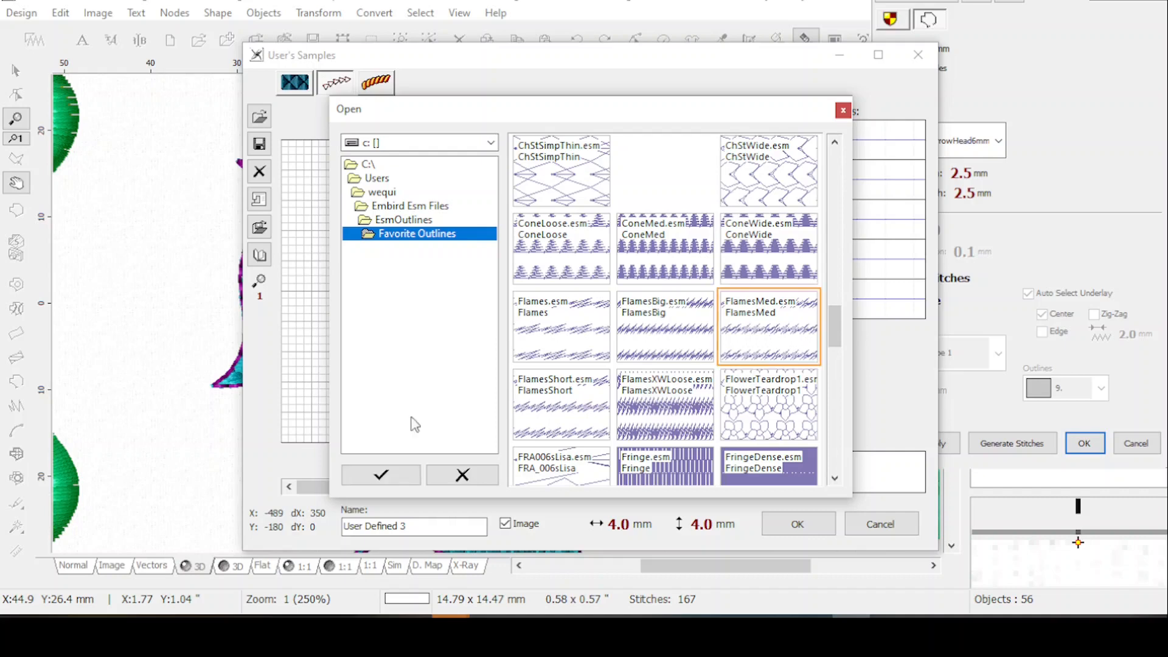
left_click(381, 474)
Step: Load HeartbeatNarrow.esm from Favorite Outlines into the fourth outline slot and accept the user's samples
left_click(756, 261)
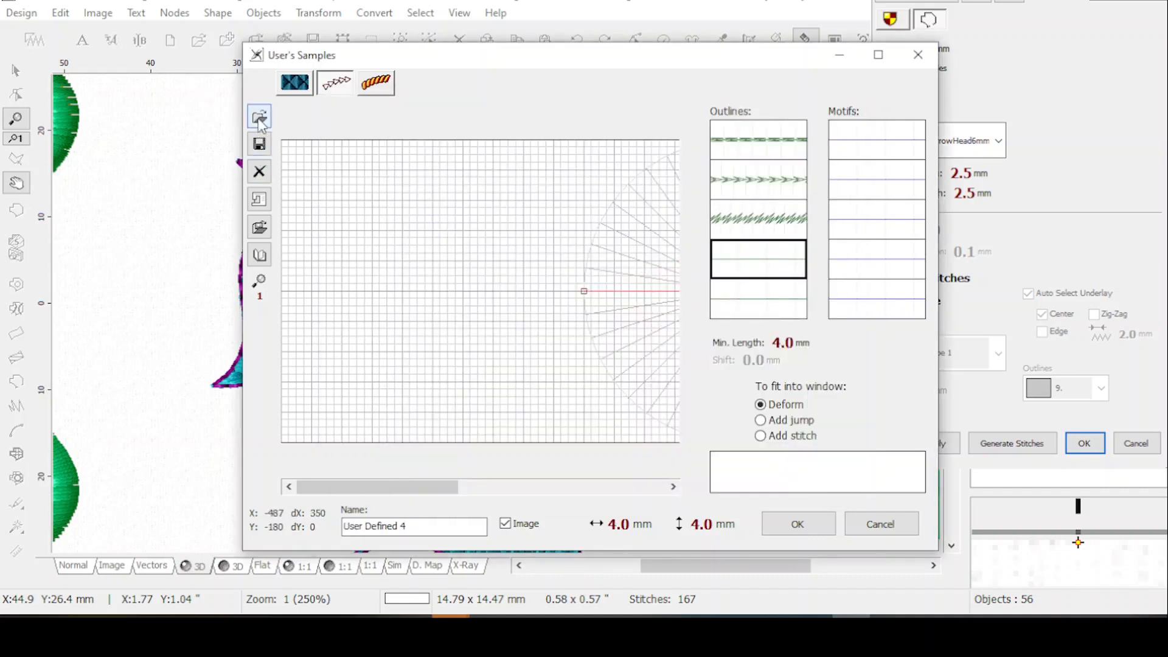
left_click(259, 121)
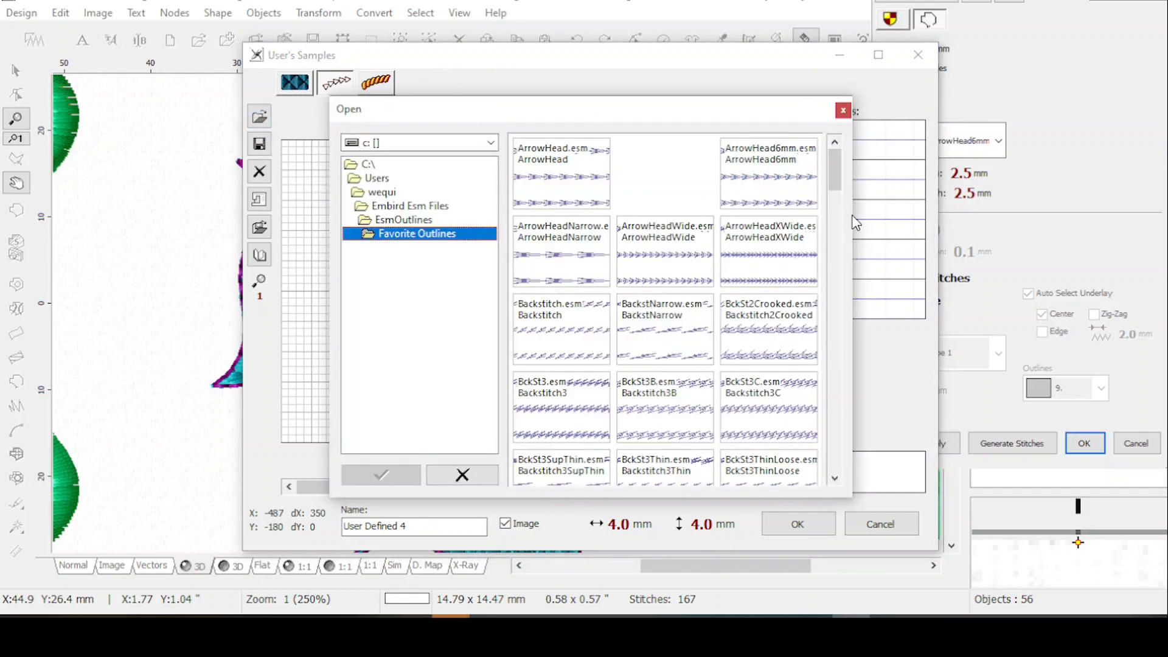
left_click_drag(834, 177, 837, 371)
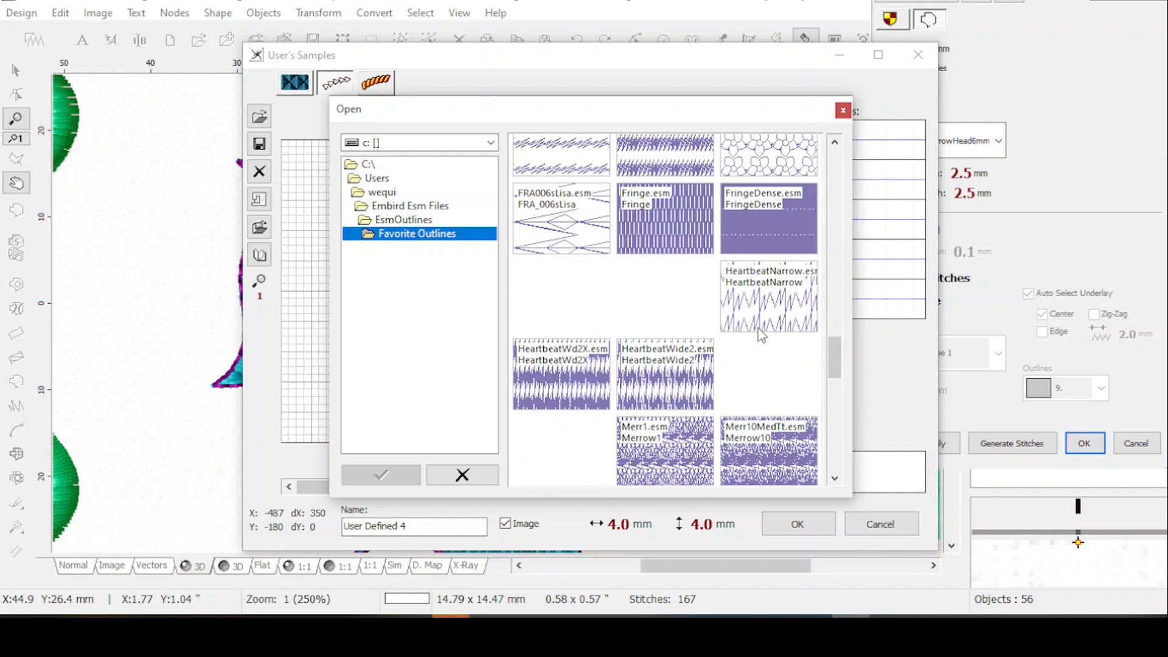
left_click(794, 309)
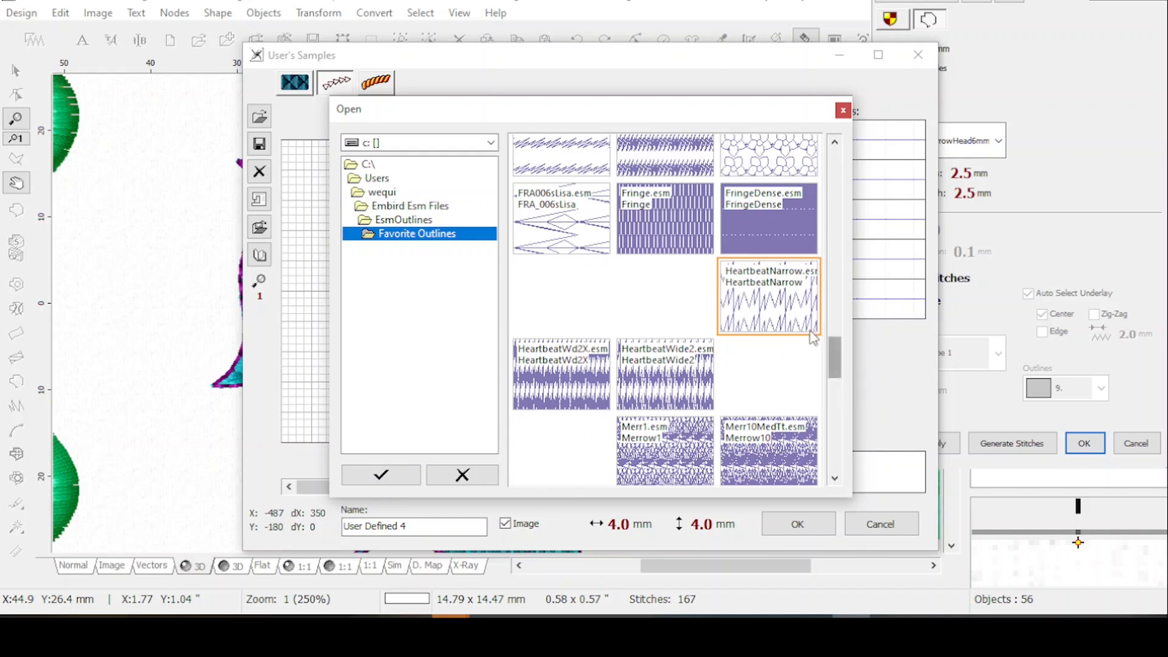
left_click(377, 471)
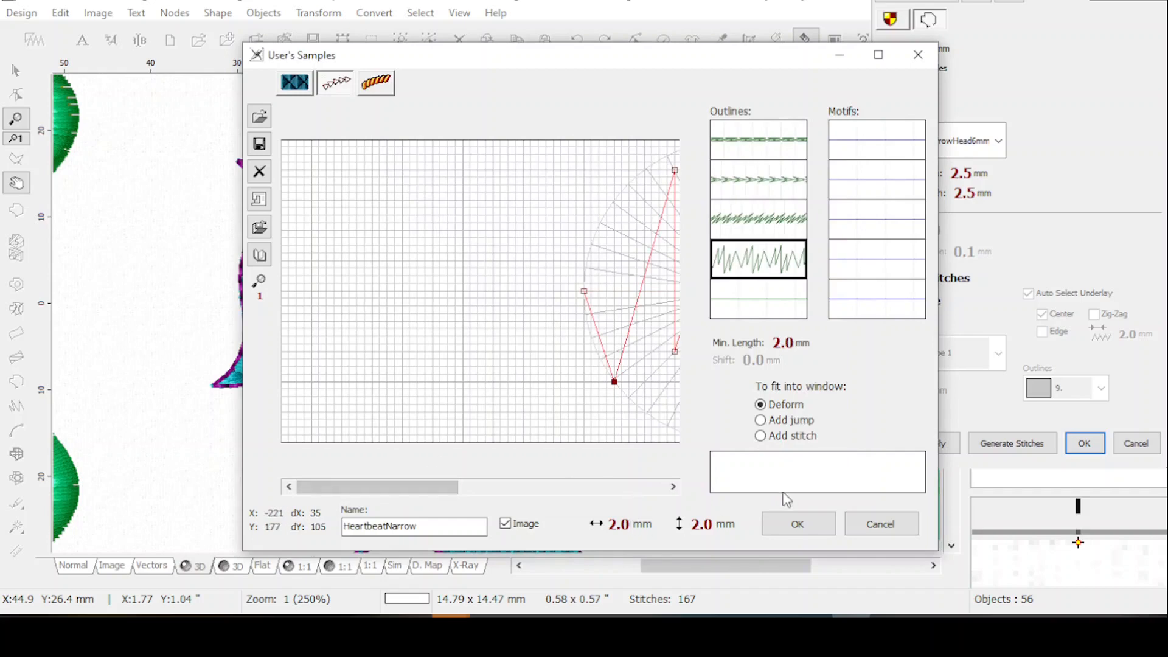
left_click(803, 524)
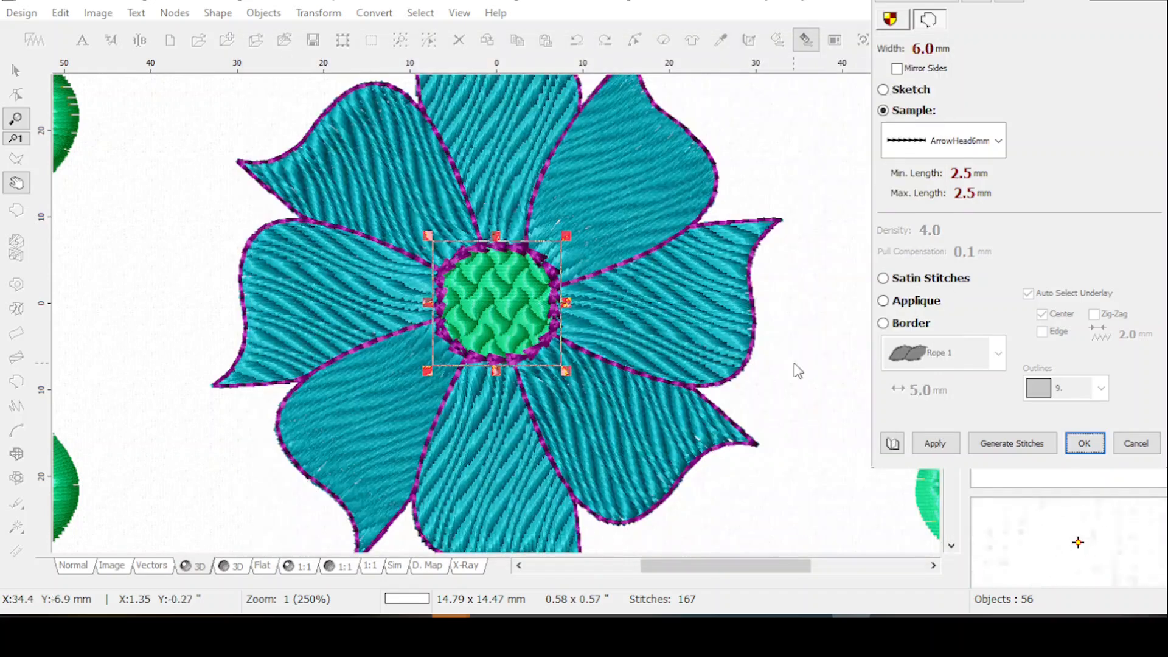
Step: Try the HeartbeatNarrow sample on the purple centre outline, object 19
left_click(998, 140)
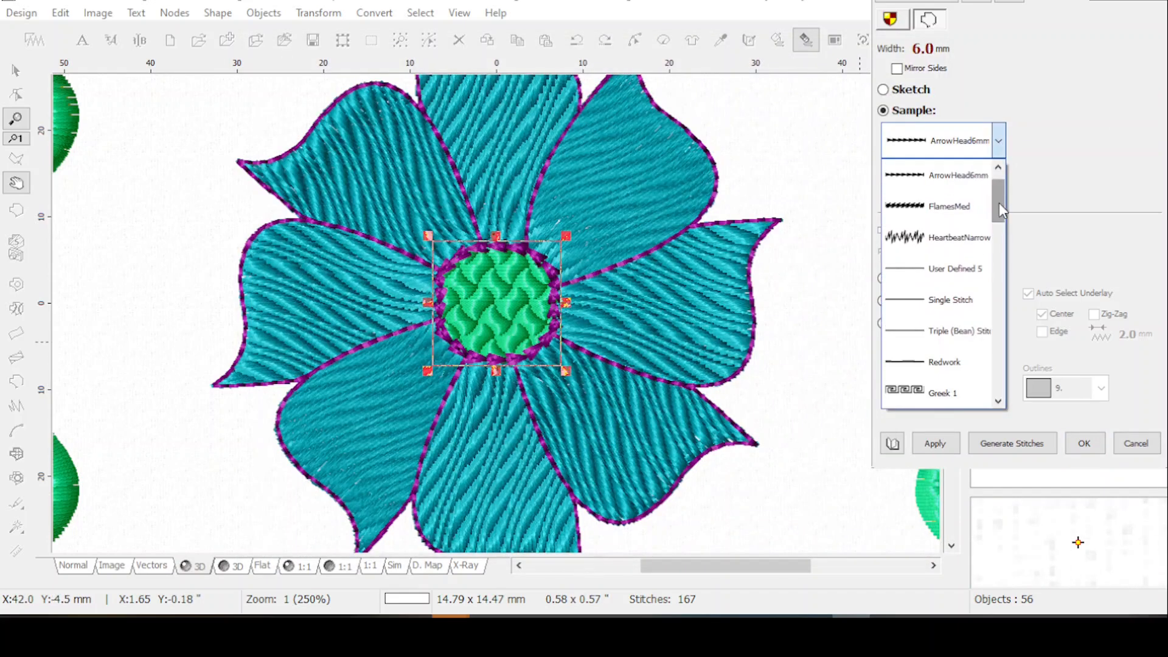
left_click_drag(998, 203, 999, 192)
left_click(949, 260)
left_click(941, 447)
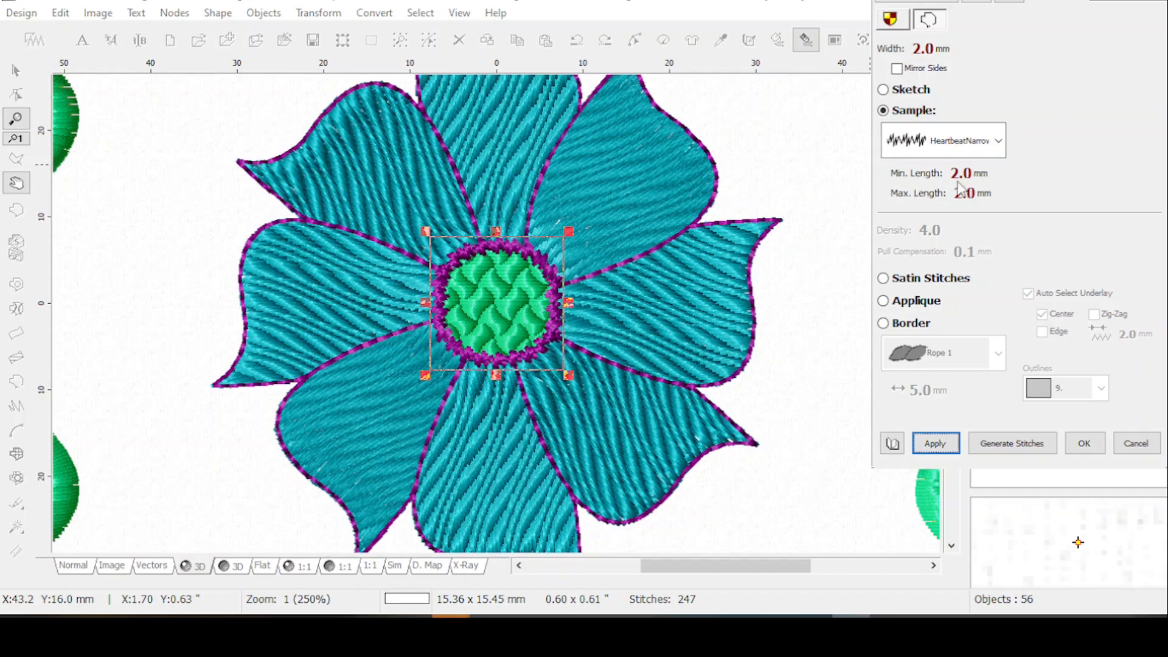
Step: Try a width of 4 mm for the HeartbeatNarrow sample on the purple centre outline
left_click(896, 52)
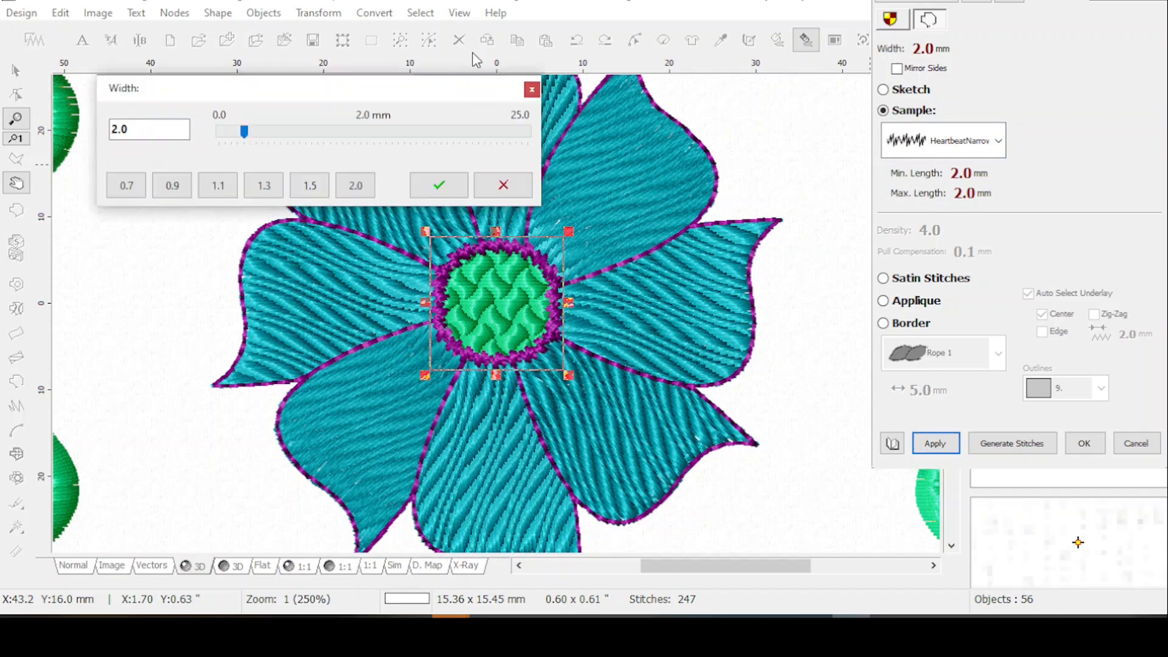
left_click_drag(152, 133, 64, 137)
type("4")
left_click(438, 184)
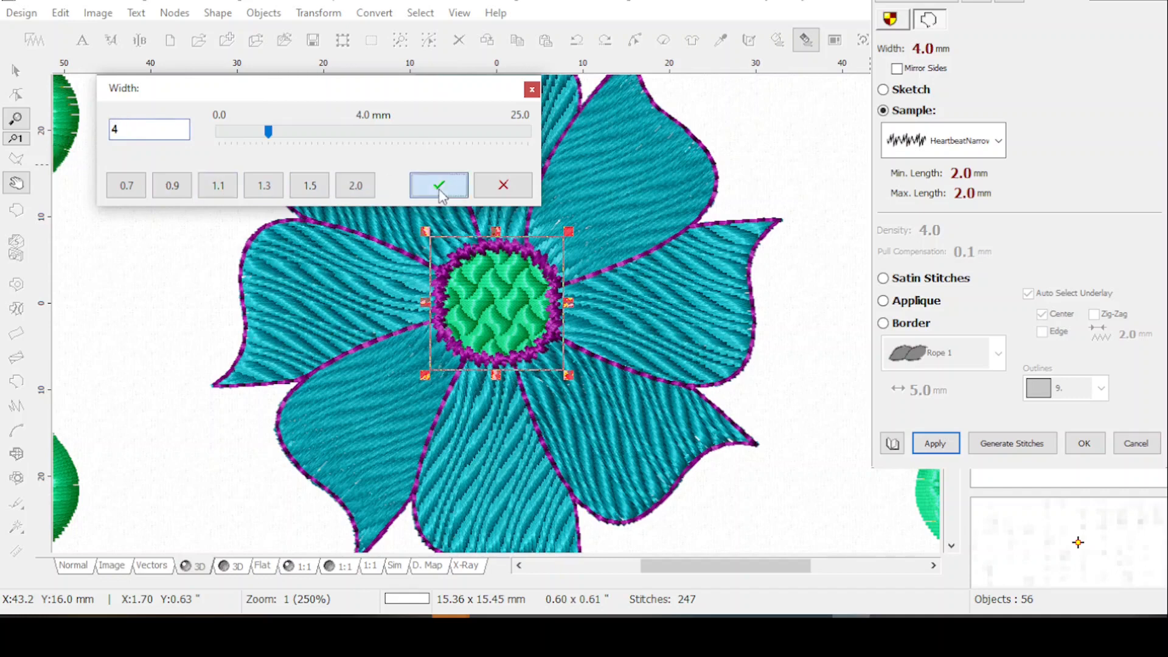
left_click(933, 439)
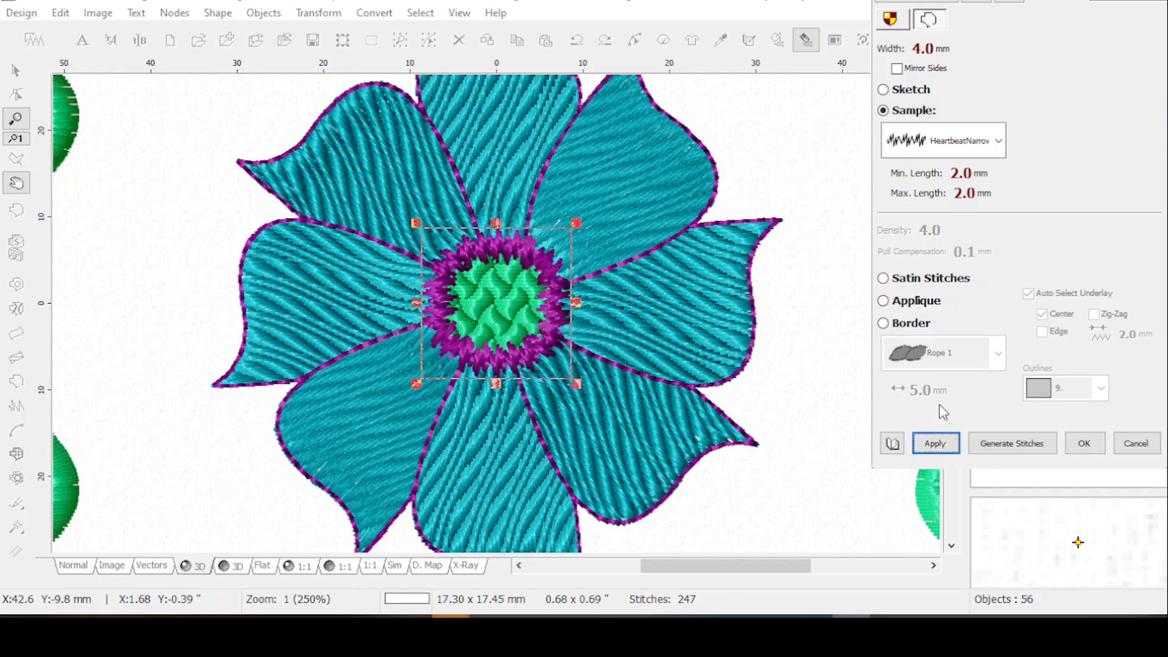
Step: Try the FlamesMed sample at its 8.0 mm width on the purple centre outline
left_click(999, 142)
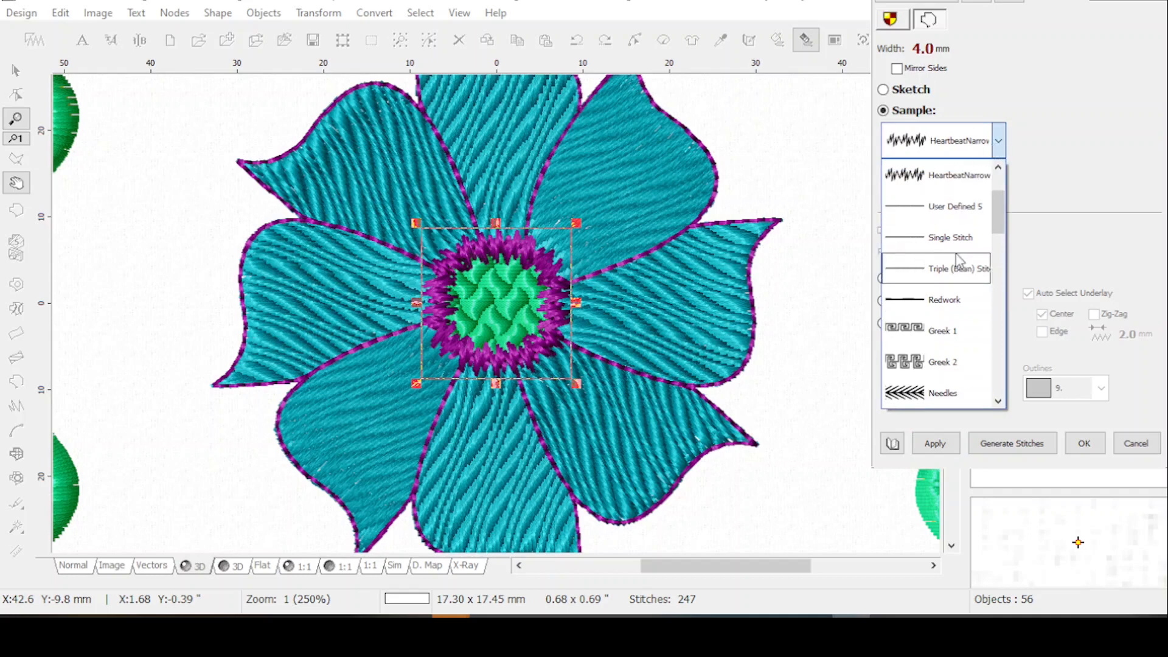
left_click_drag(999, 195, 995, 180)
left_click(925, 237)
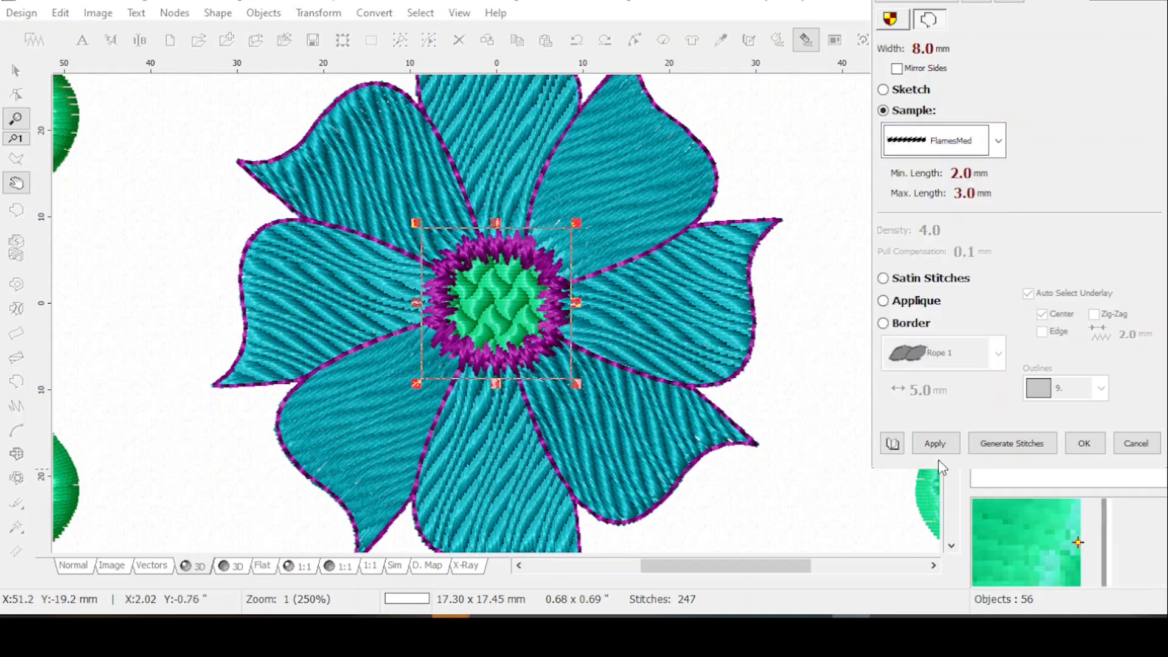
left_click(935, 443)
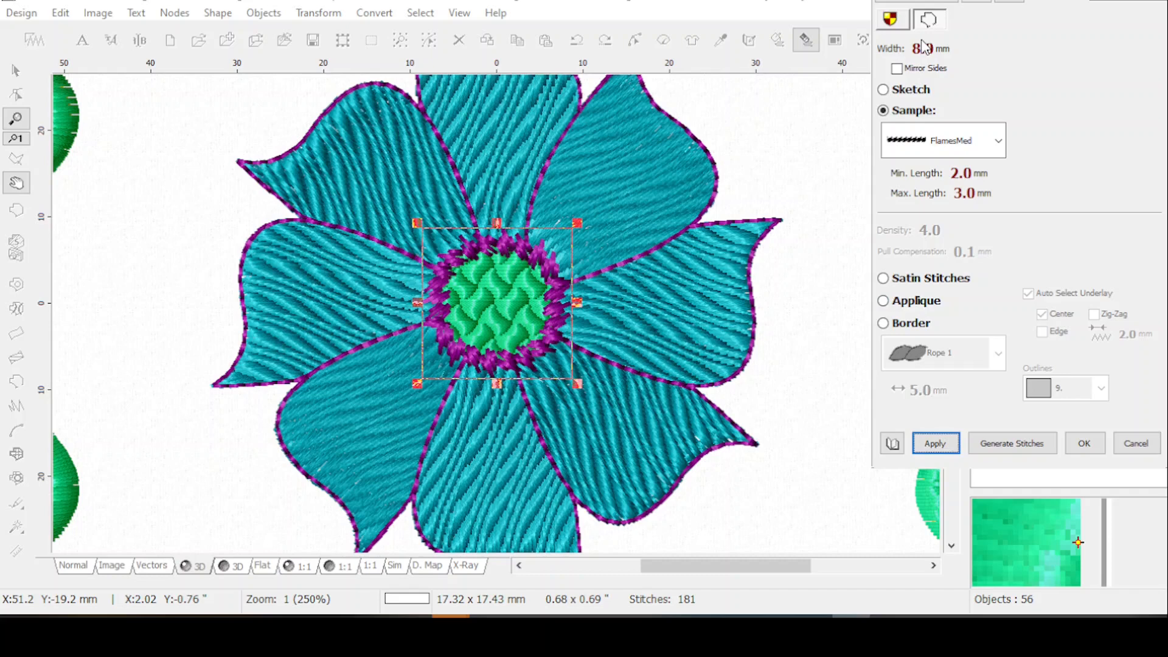
Step: Apply the HeartbeatNarrow sample to the purple centre outline with a width of 3 mm and accept the parameters
left_click(998, 141)
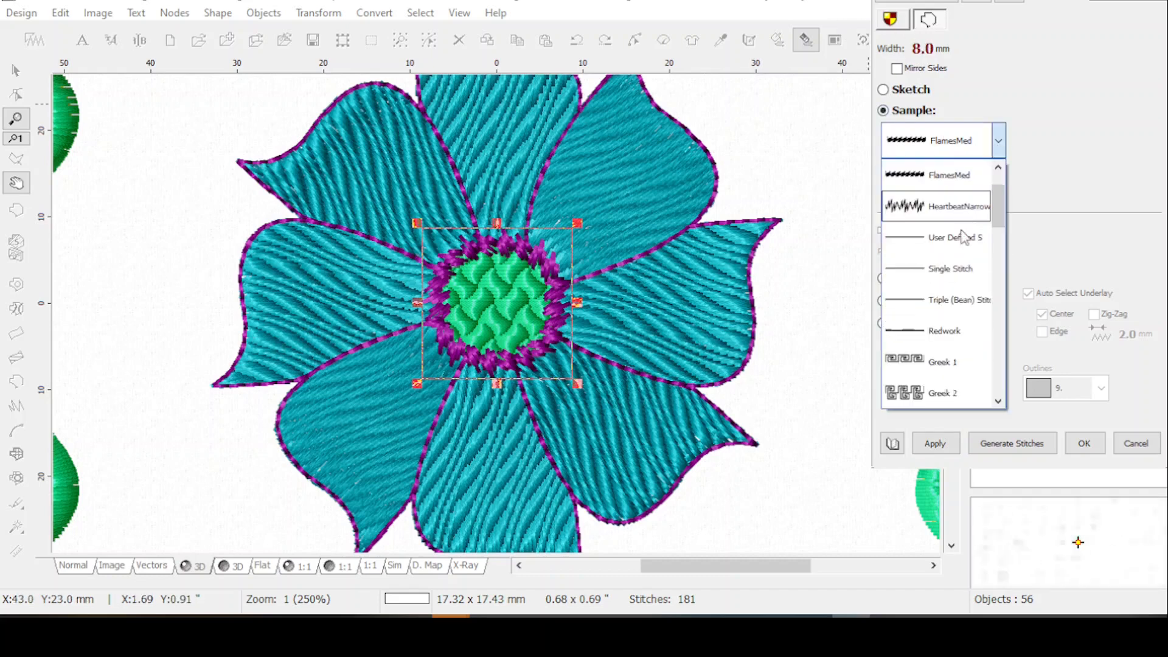
left_click(967, 210)
left_click(897, 48)
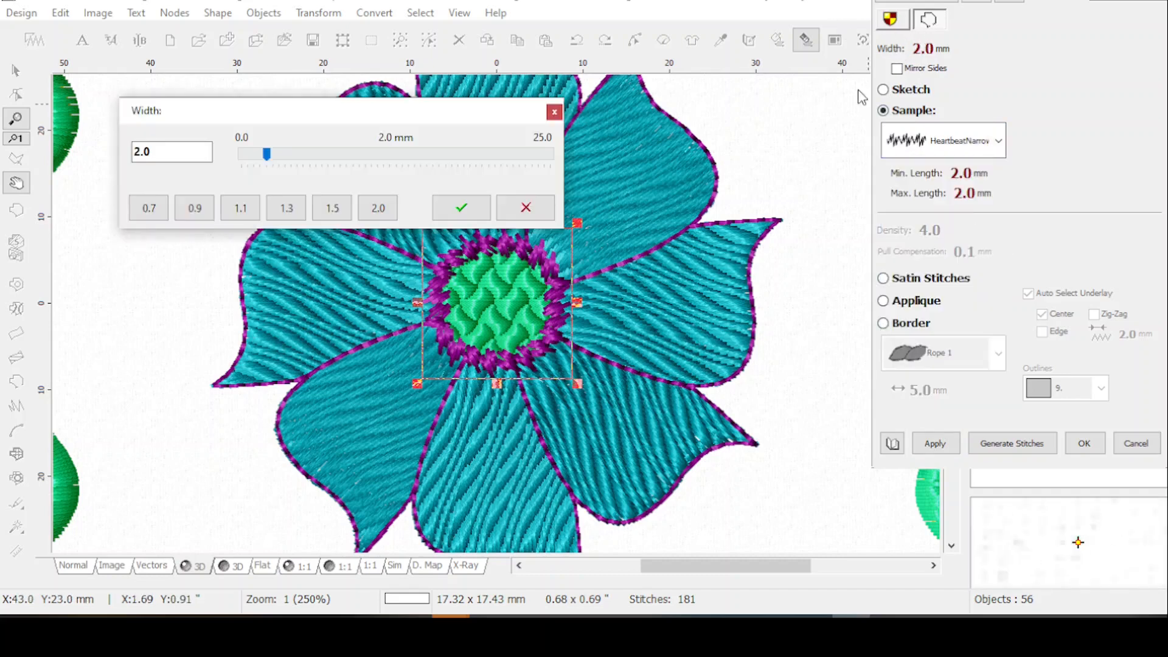
double_click(170, 156)
type("3")
left_click(461, 208)
left_click(931, 443)
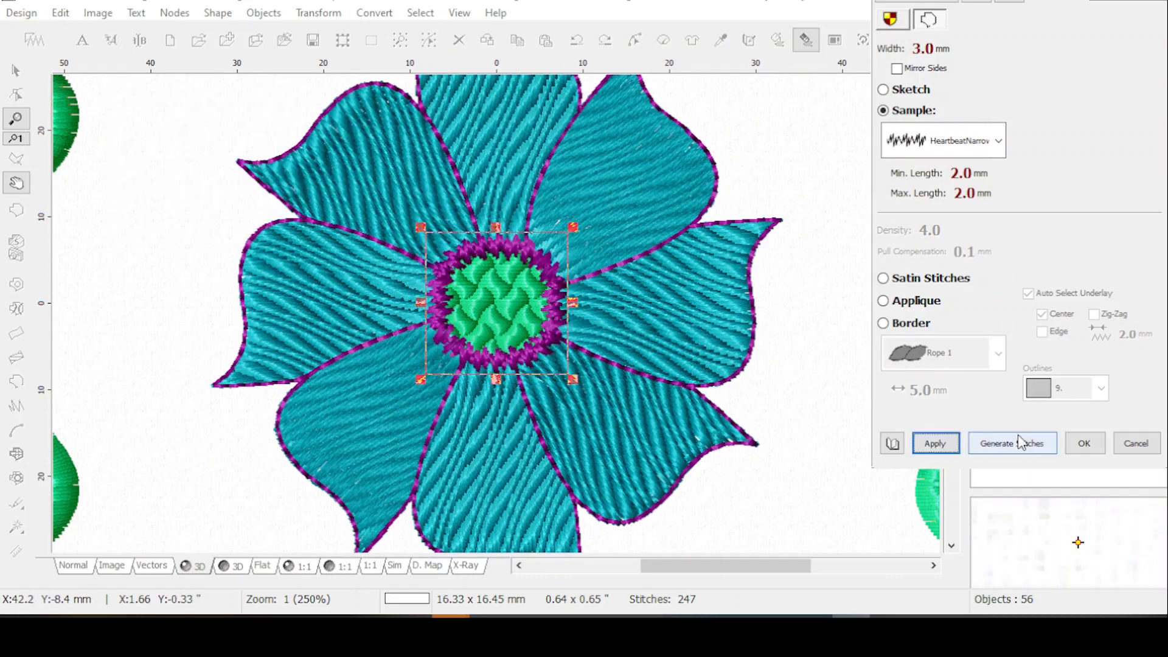
left_click(1089, 445)
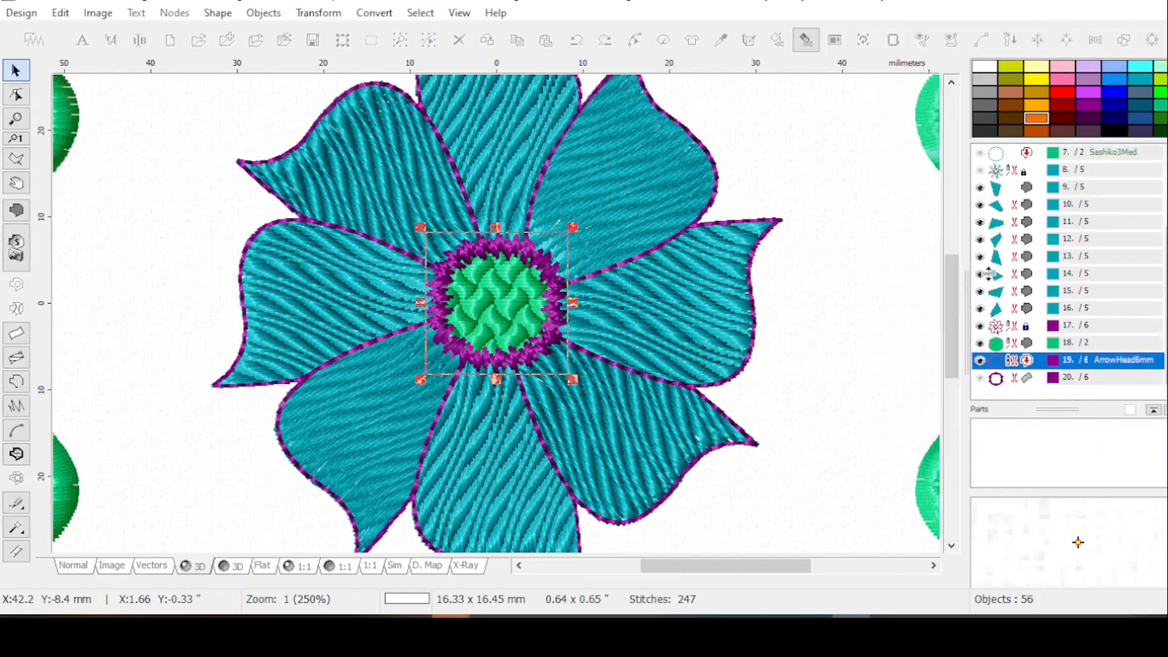
Step: Recolour the flower's green centre, object 18, to yellow-orange
left_click(1060, 342)
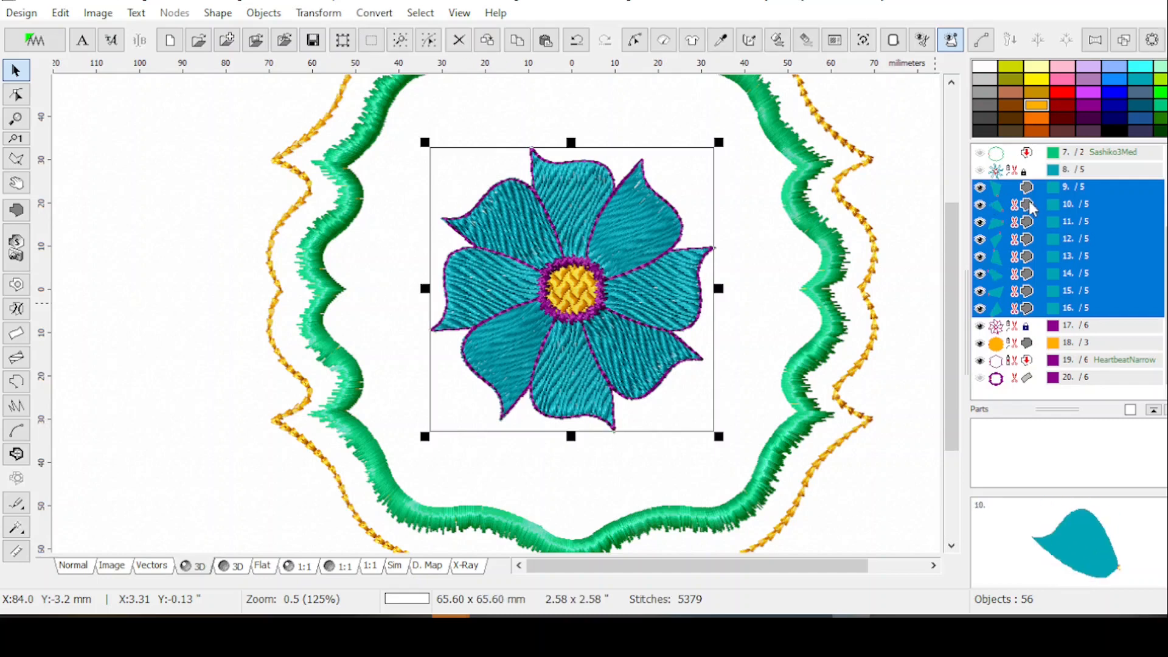
Step: Create connections for the teal petals, objects 10 to 16, leaving out the first petal, object 9
left_click(1013, 203)
left_click(1013, 188)
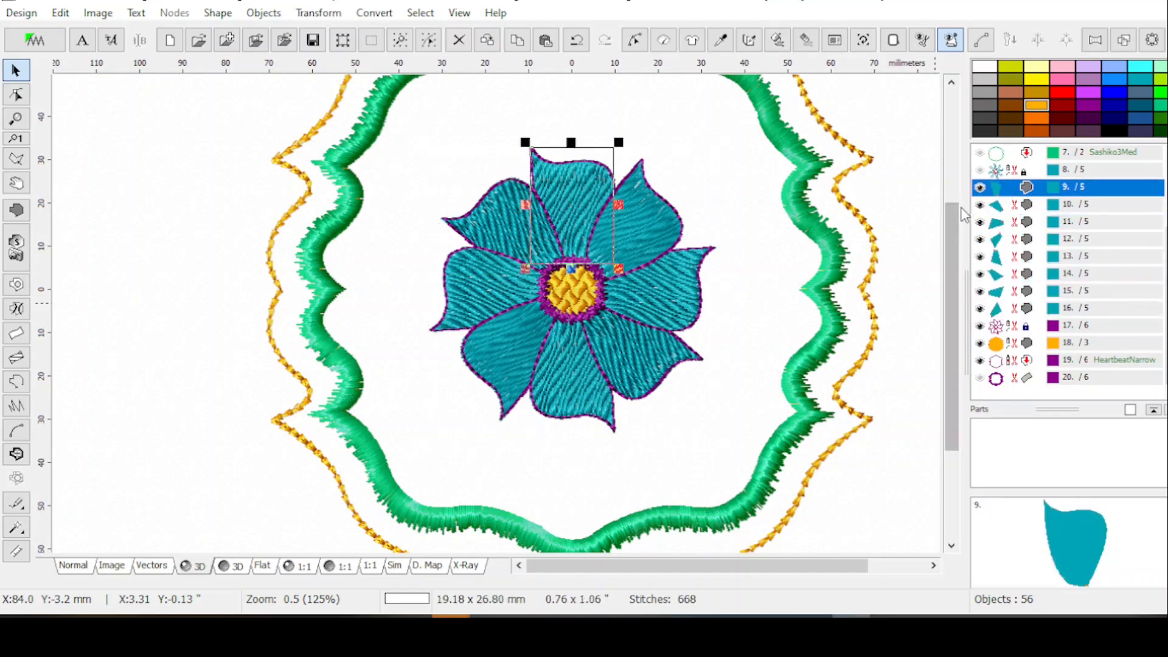
left_click_drag(1028, 210, 1026, 317)
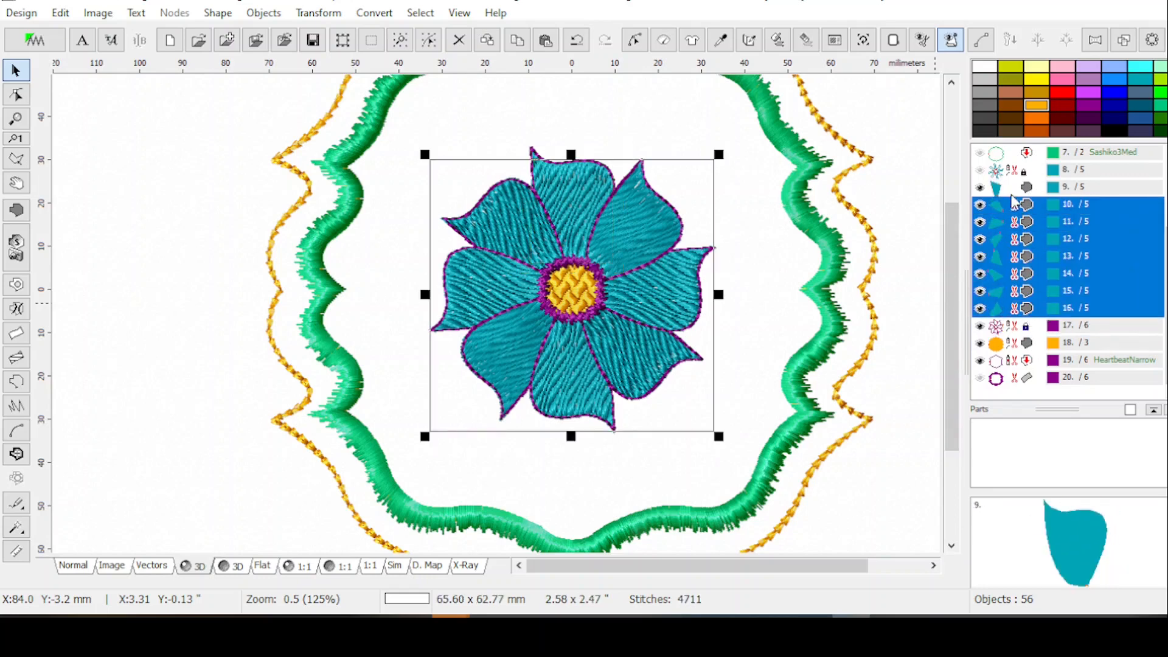
right_click(1026, 247)
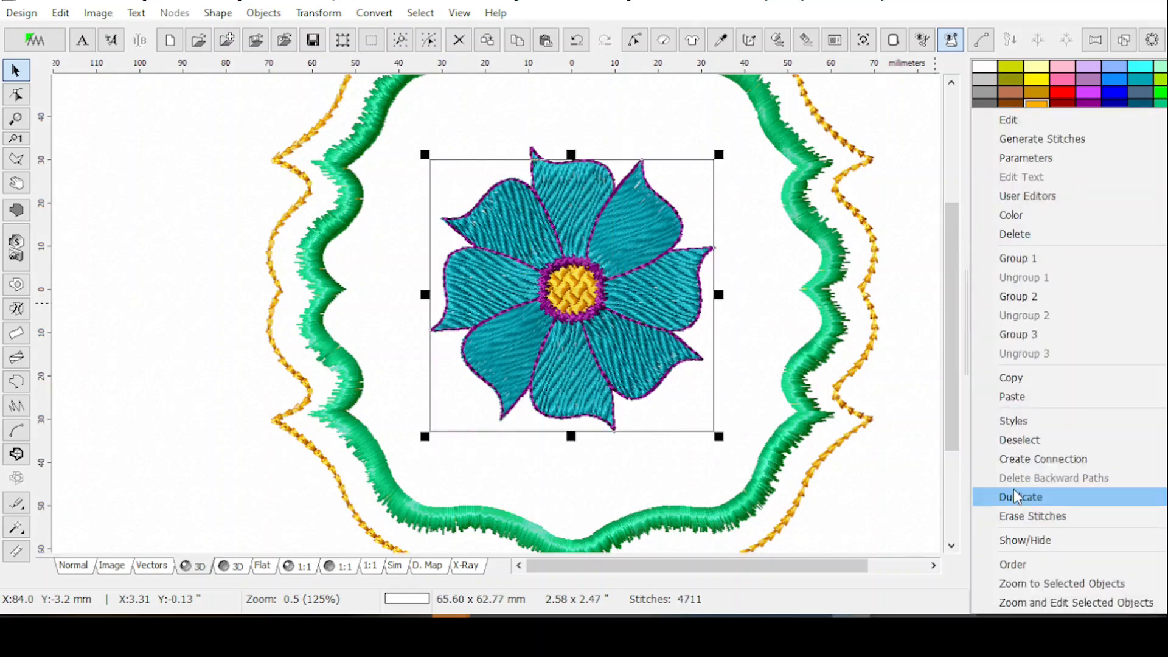
left_click(1023, 465)
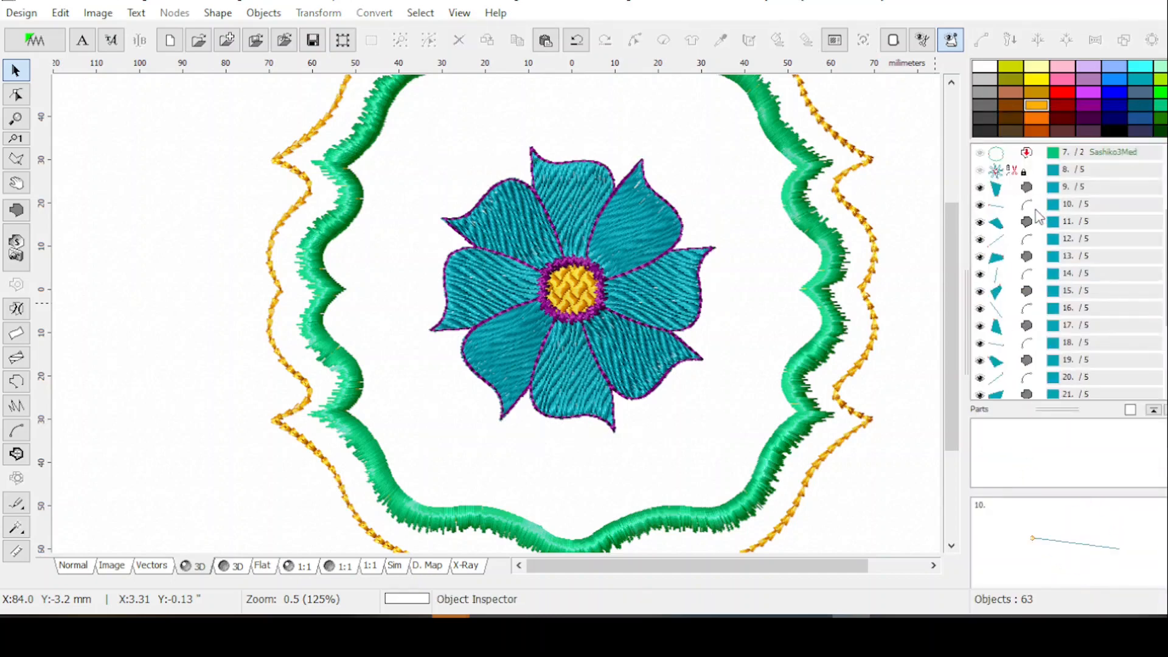
Step: Check the connections between the teal petals and group the petals with their connections, objects 9 to 23
left_click(1034, 205)
left_click(1028, 238)
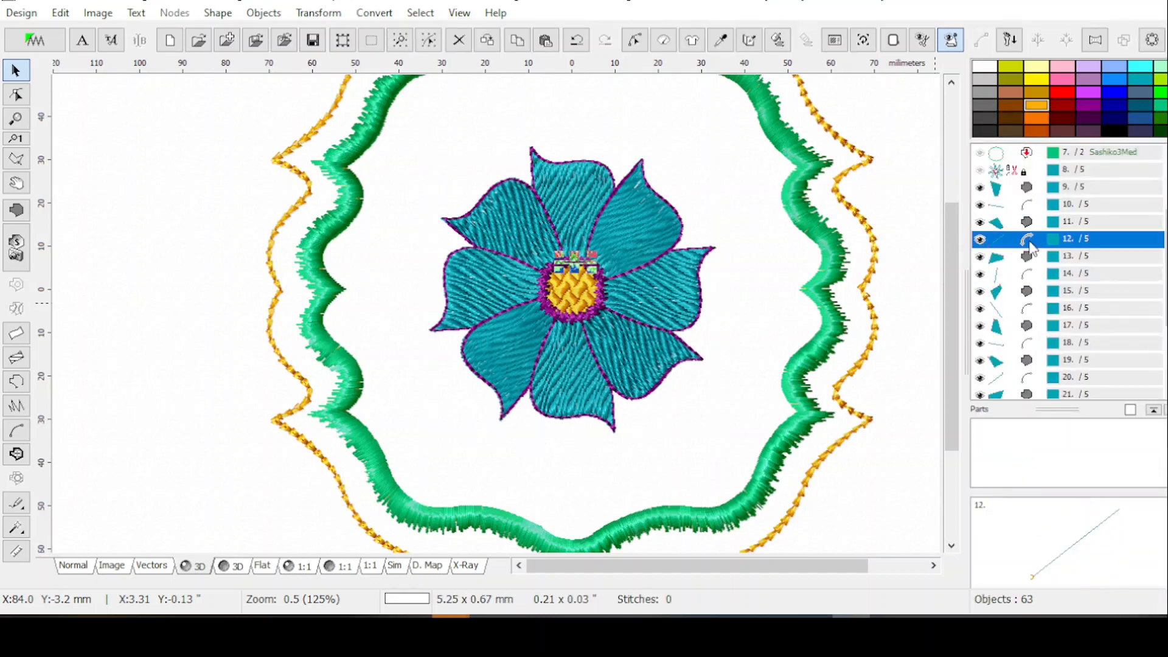
left_click(1027, 273)
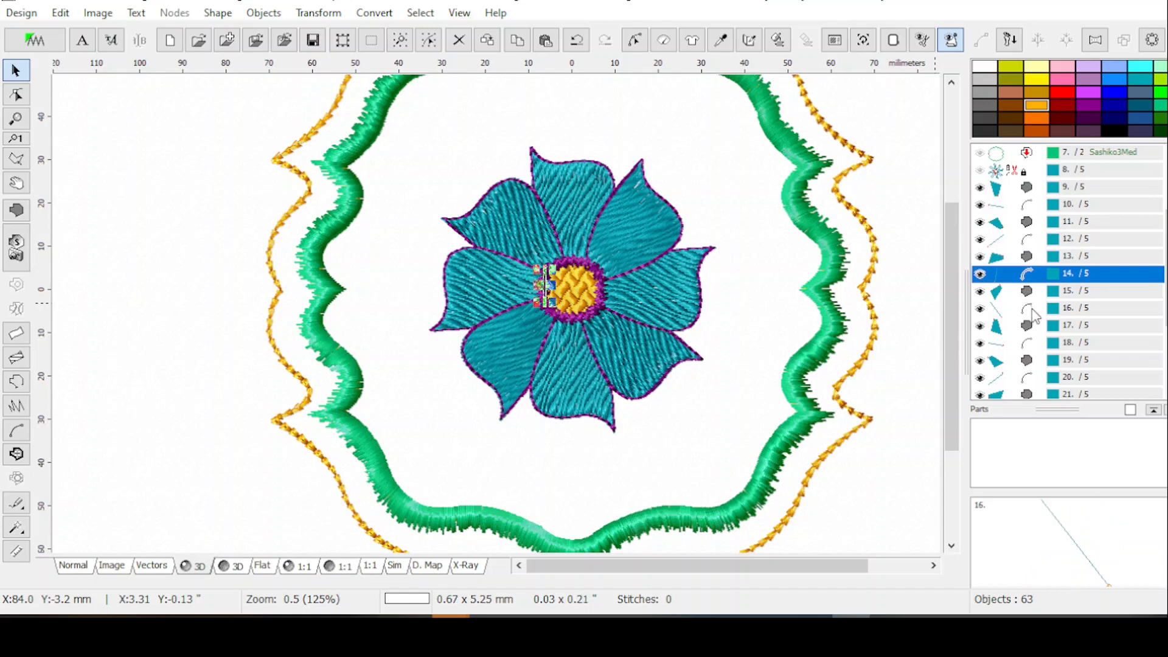
left_click(1028, 308)
left_click(1027, 343)
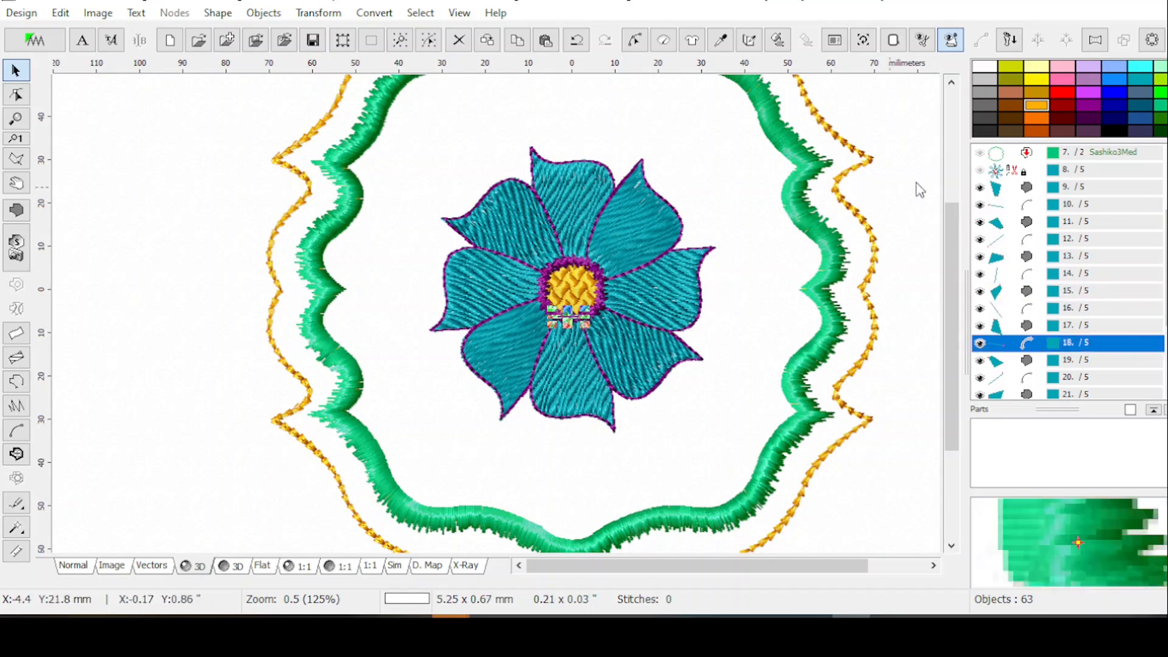
left_click(1037, 189)
left_click_drag(1037, 193, 1043, 343)
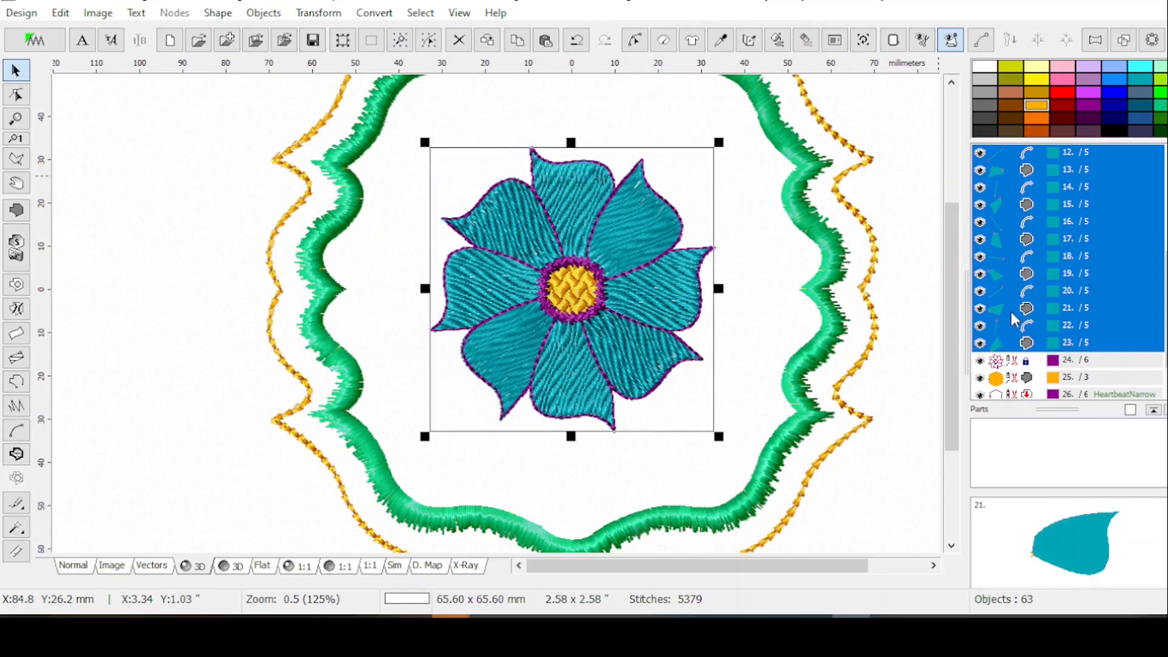
right_click(1036, 246)
left_click(964, 241)
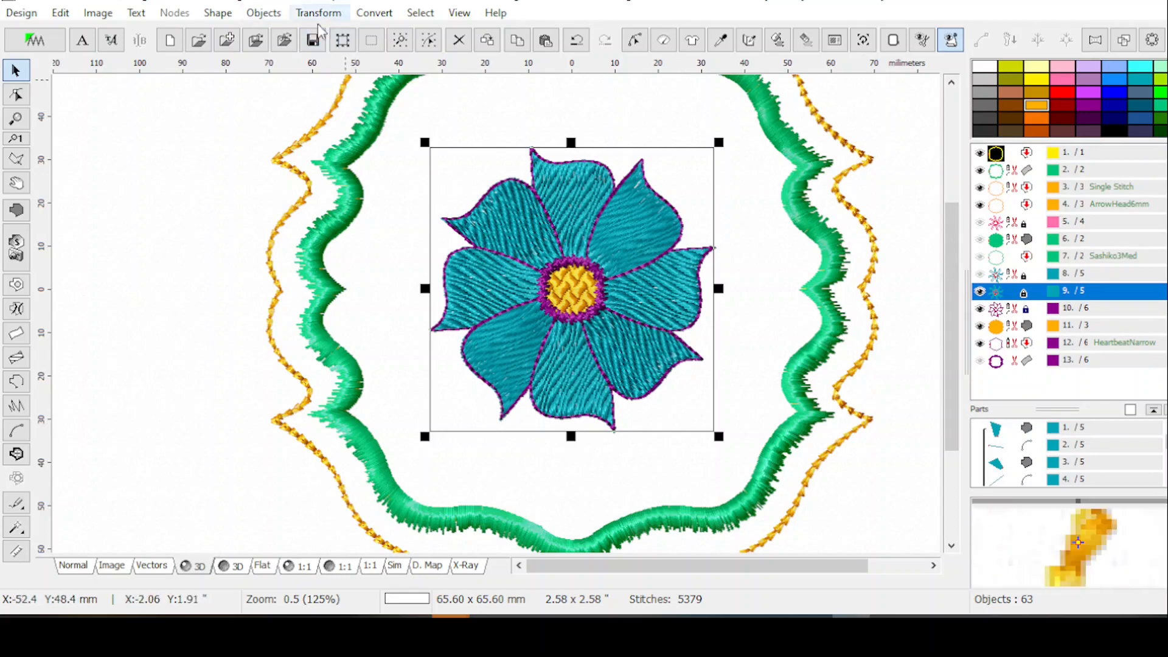
Step: Set the yellow-orange centre's Pavement 2 fill to 50 % scale and 4.5 density, and accept the parameters
left_click(1012, 327)
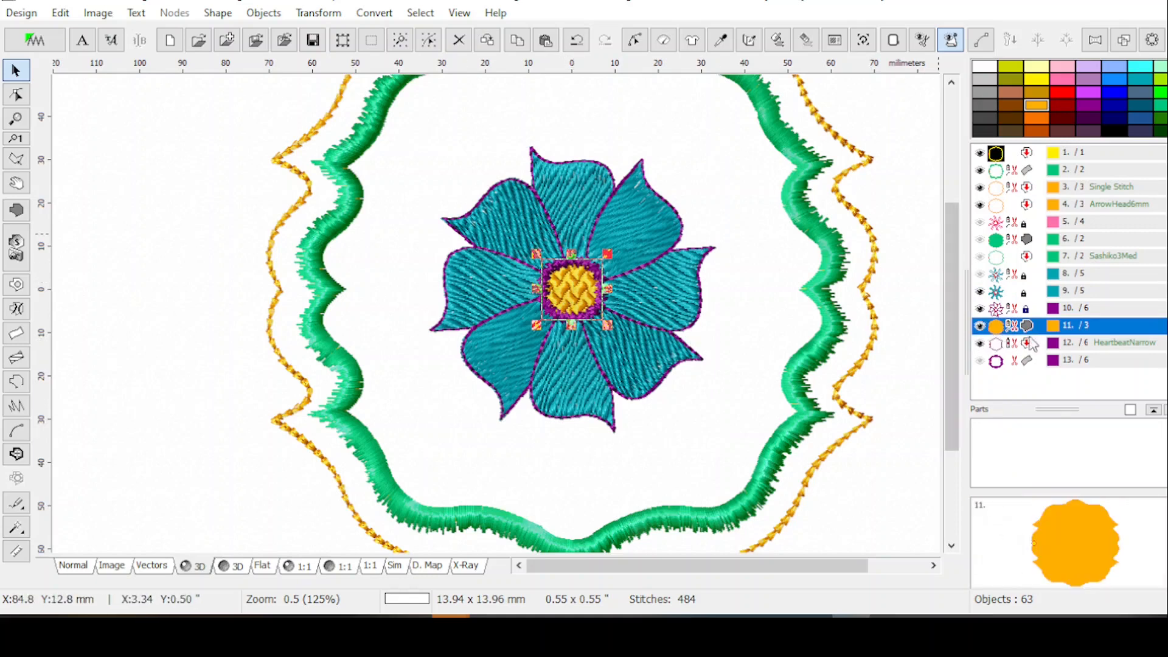
left_click(663, 42)
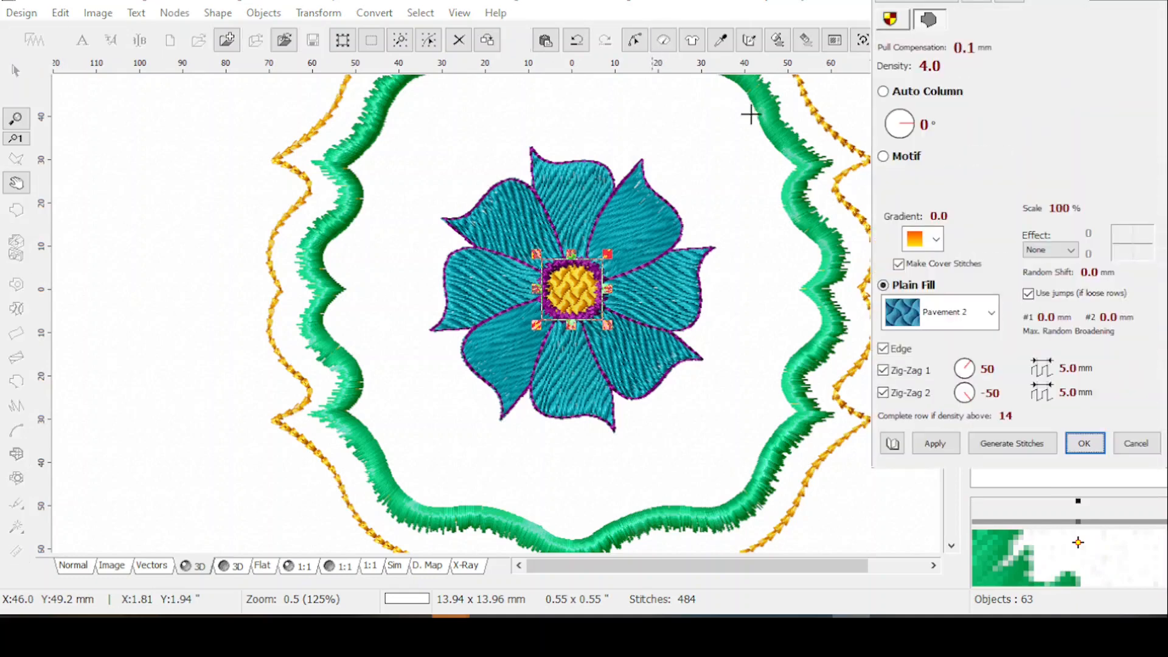
left_click(1032, 208)
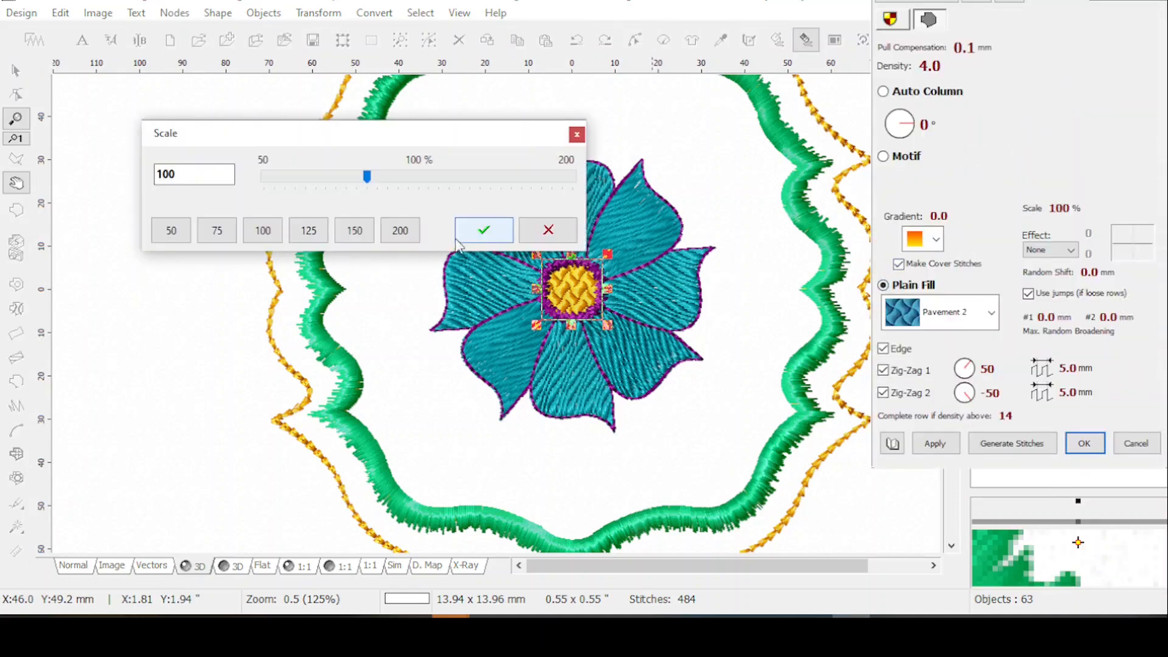
left_click(170, 231)
left_click(485, 230)
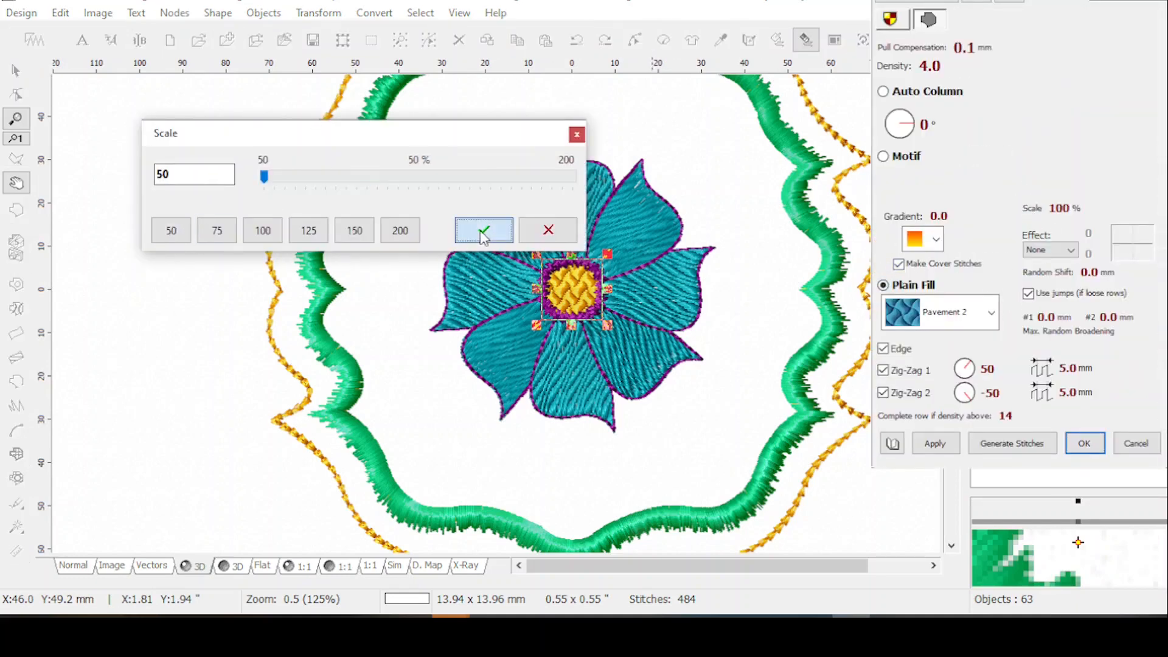
scroll(935, 74, "up", 2)
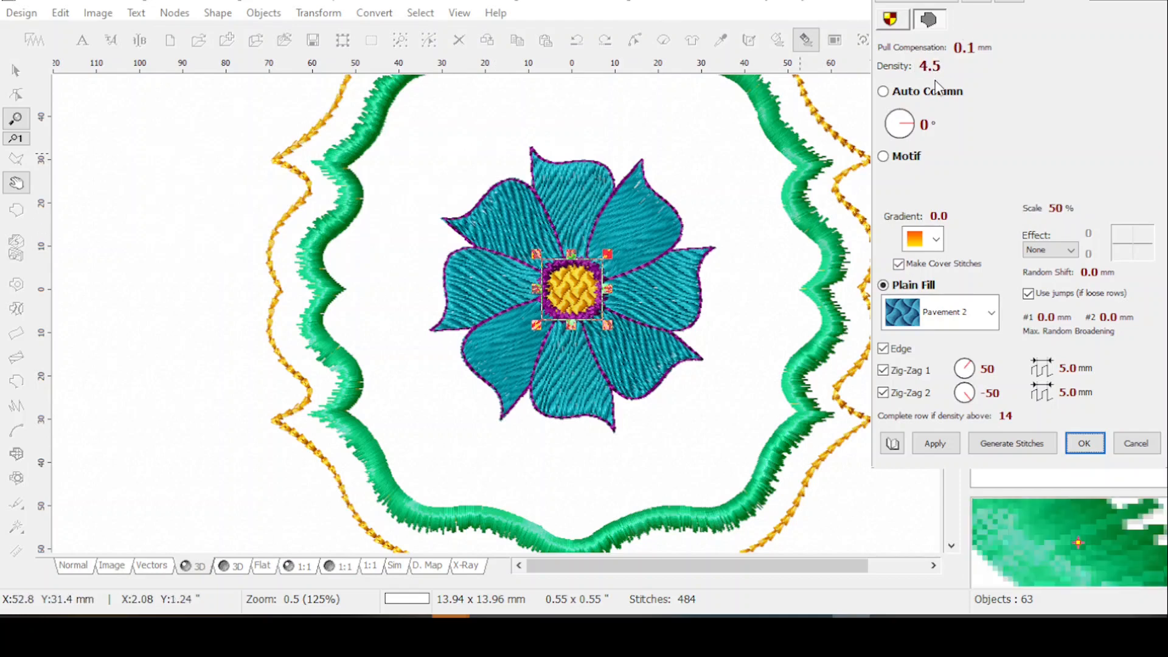
left_click(935, 443)
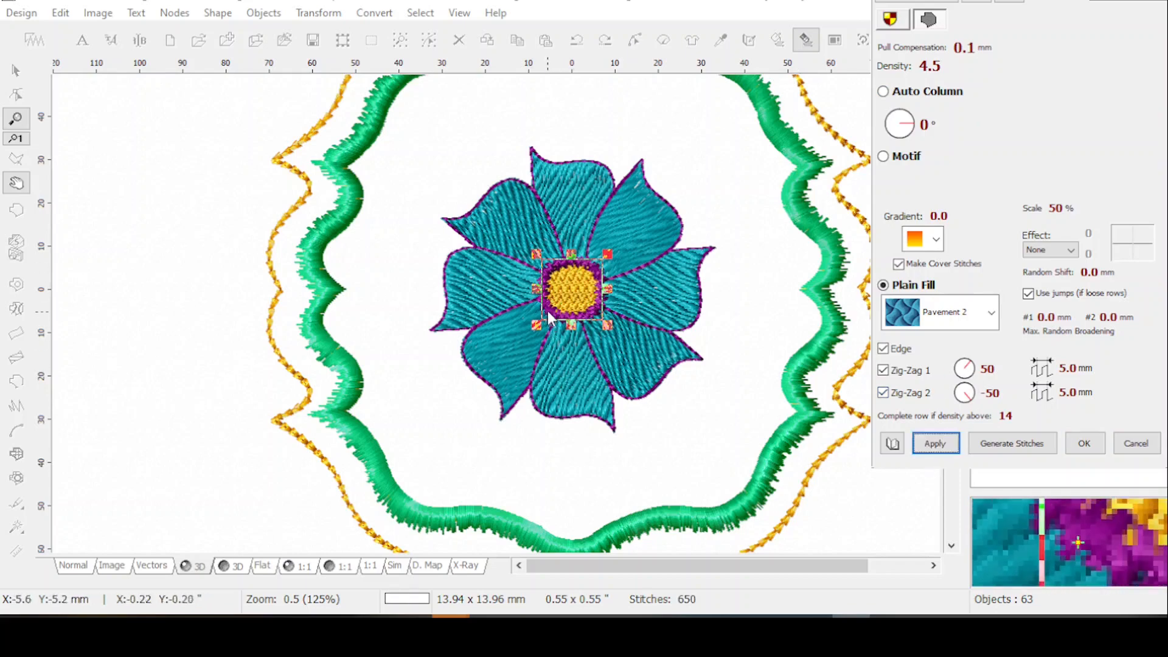
scroll(547, 298, "up", 1)
scroll(610, 280, "up", 1)
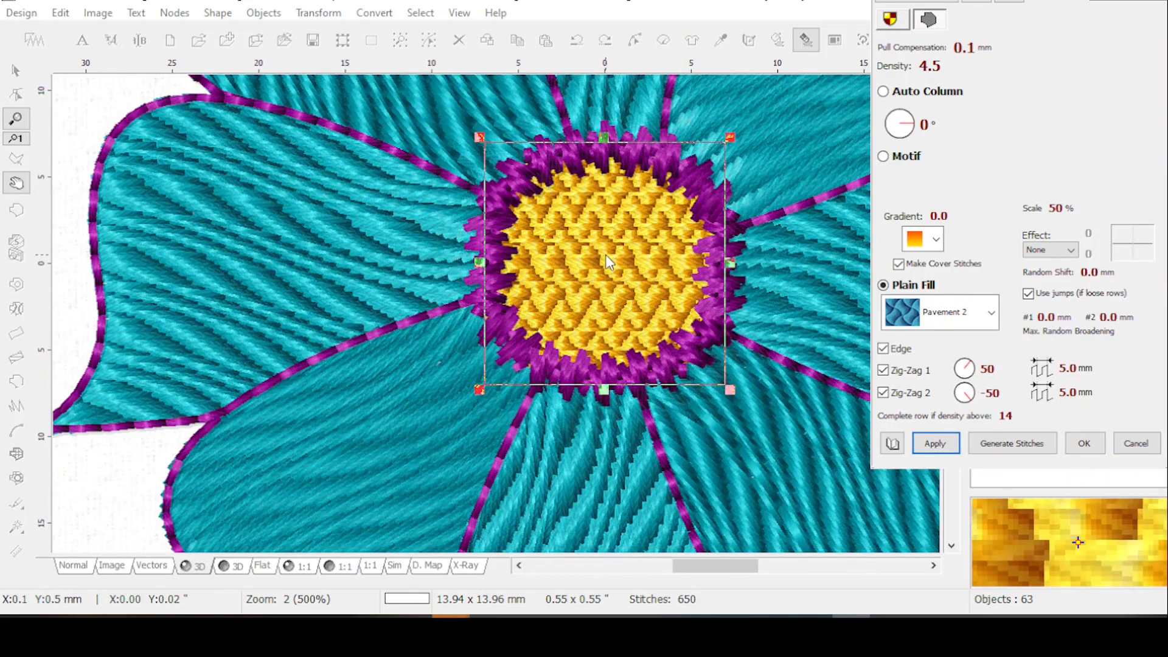
scroll(604, 257, "down", 1)
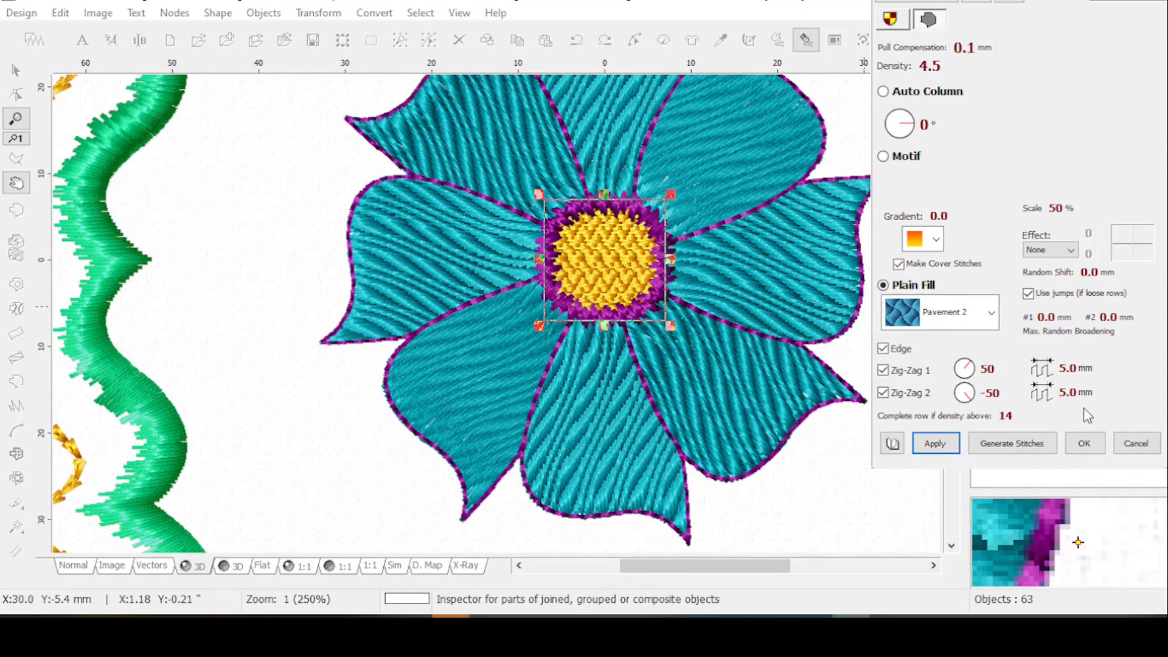
left_click(1086, 443)
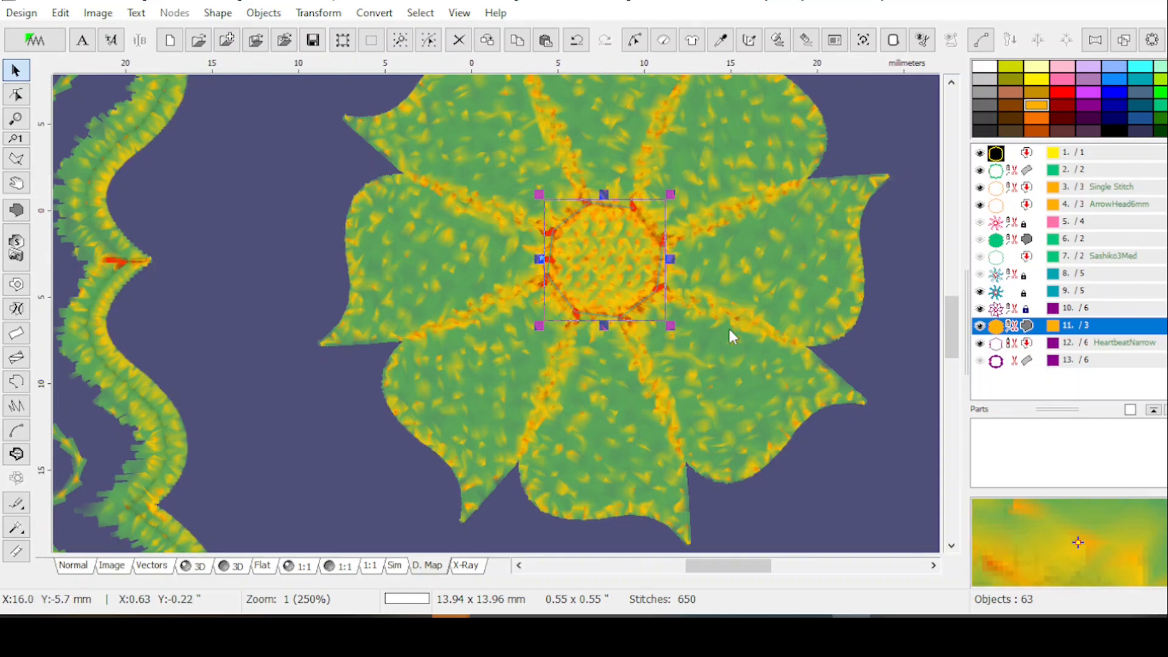
Step: Examine the stitch density around the flower centre in the density map and return to the 3D view
scroll(735, 317, "up", 1)
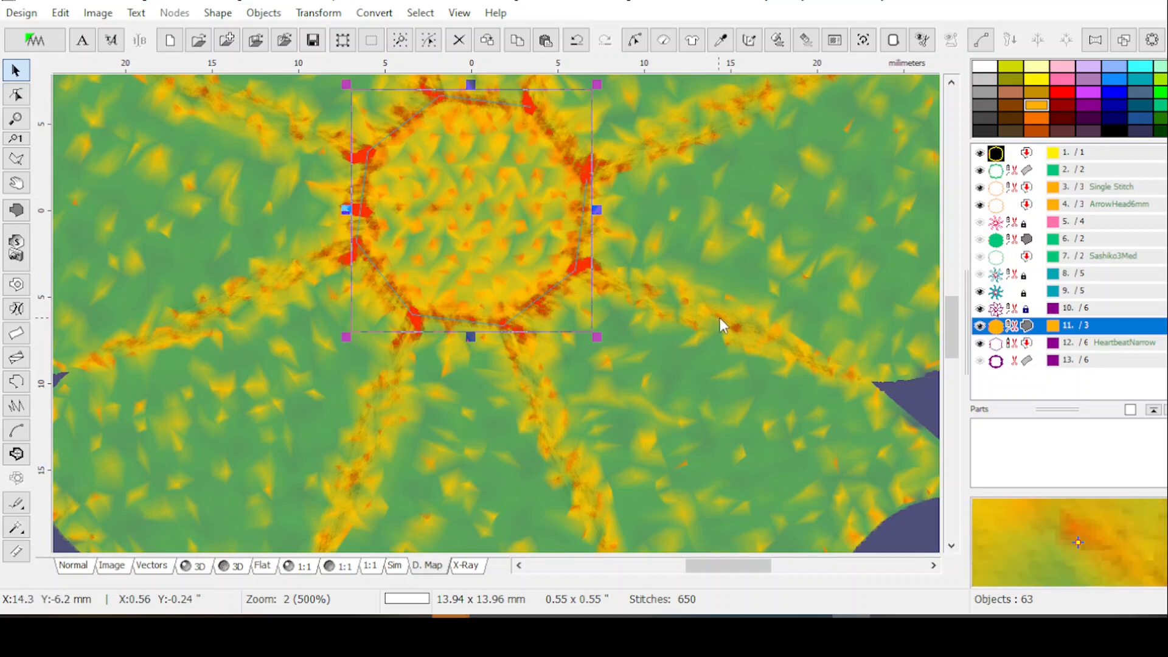
scroll(714, 320, "down", 1)
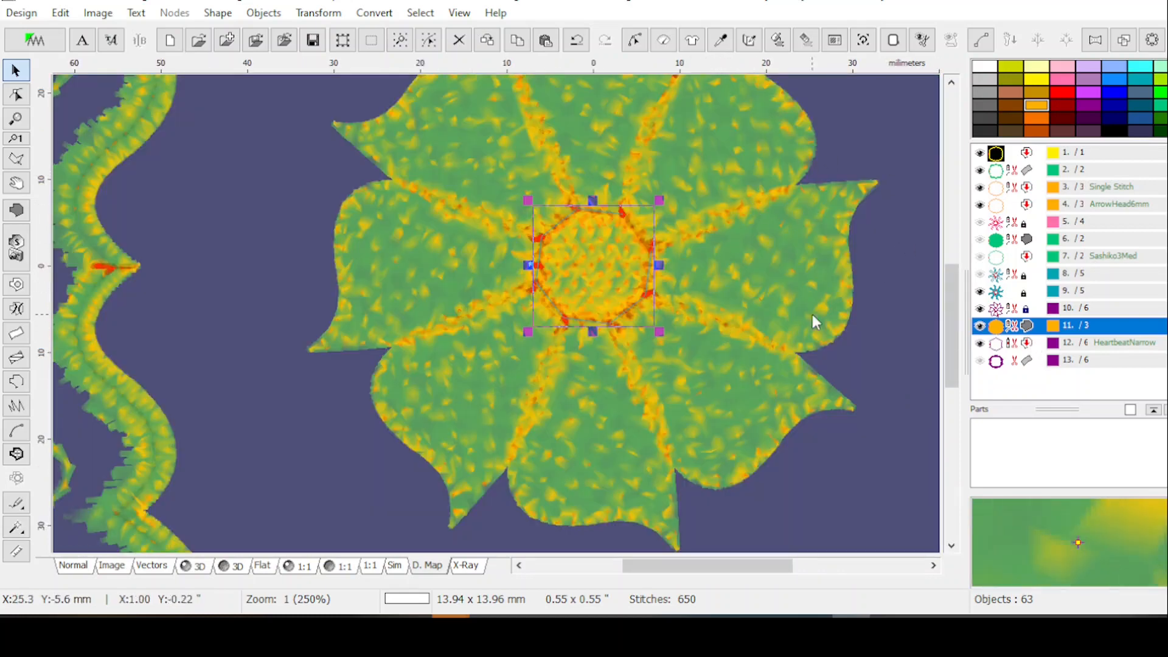
left_click(196, 568)
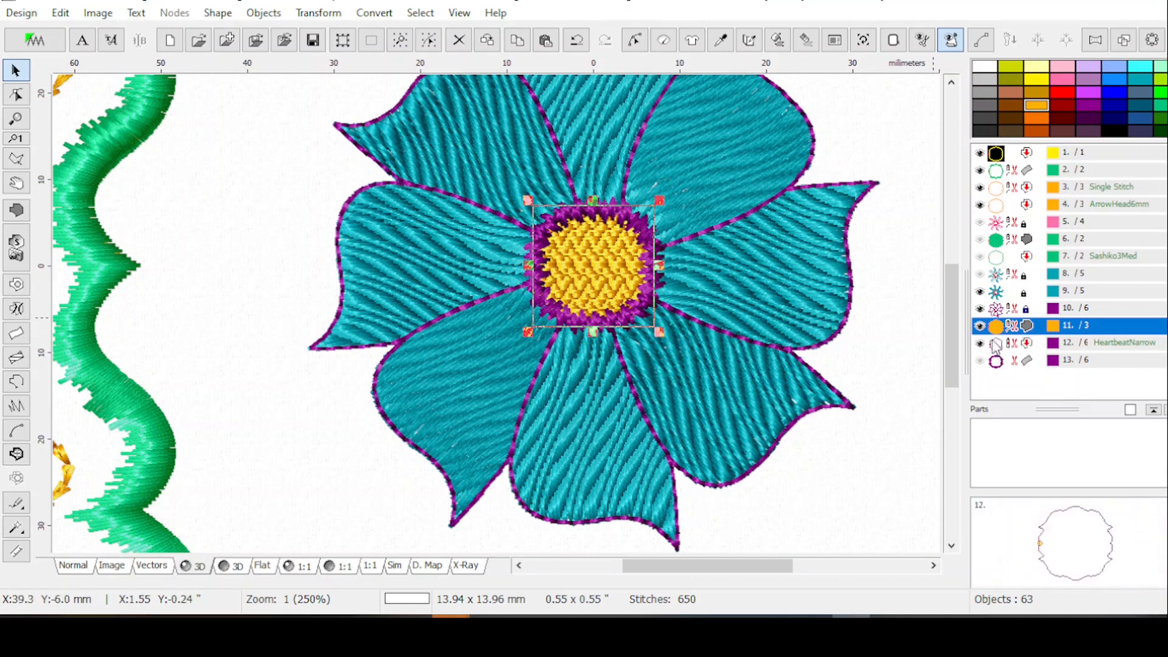
mouse_move(946, 305)
left_mouse_down()
mouse_move(948, 276)
mouse_move(952, 300)
left_mouse_up()
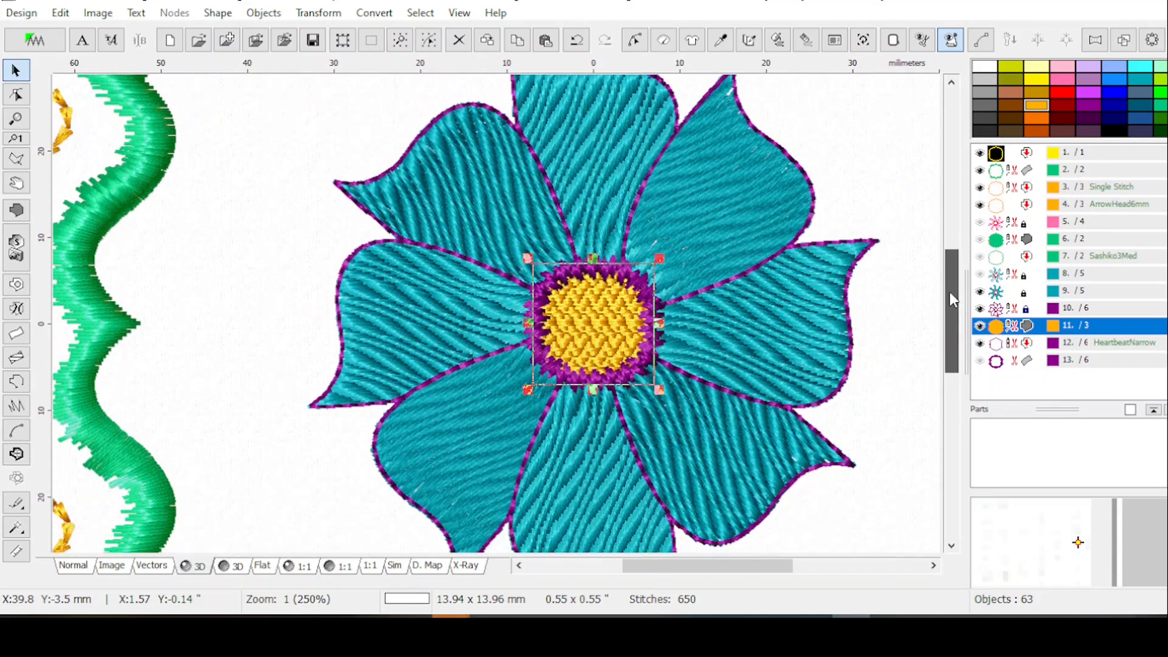
Step: Delete the hidden purple column outline of the flower centre, object 13
left_click(998, 344)
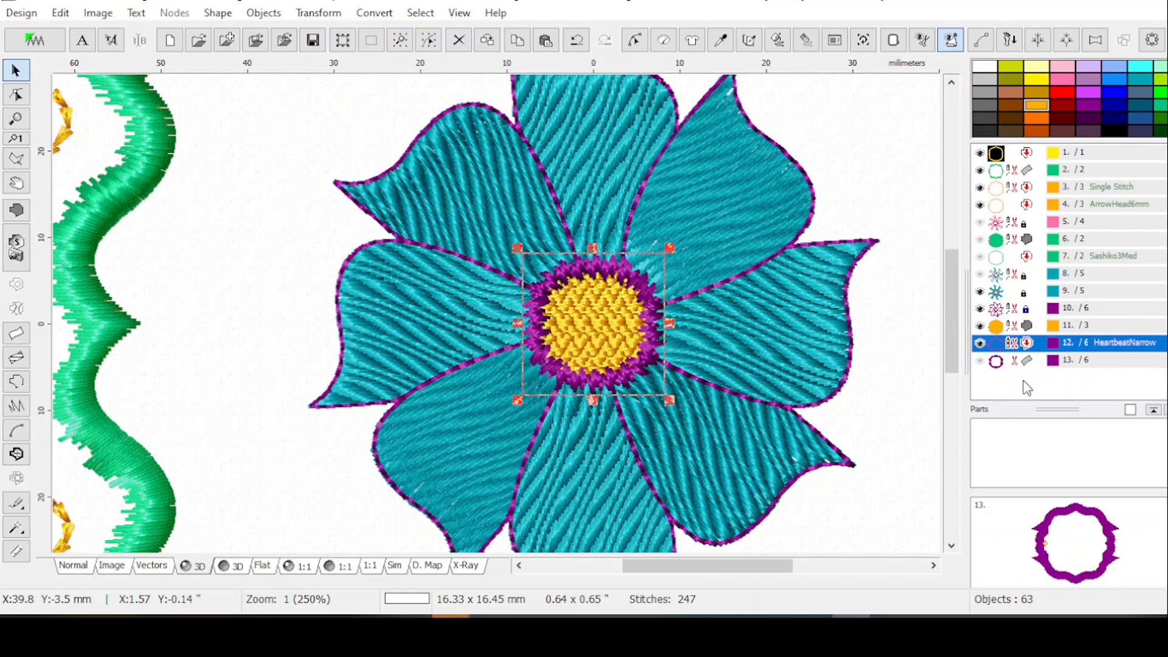
left_click(1015, 361)
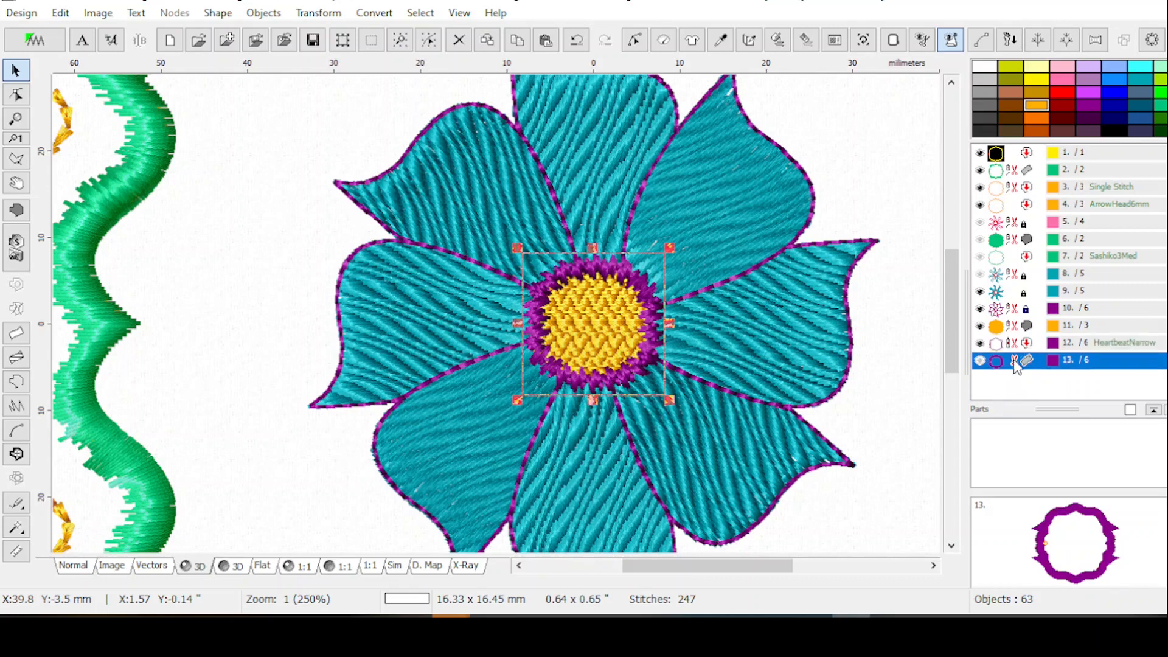
left_click(980, 362)
key("Delete")
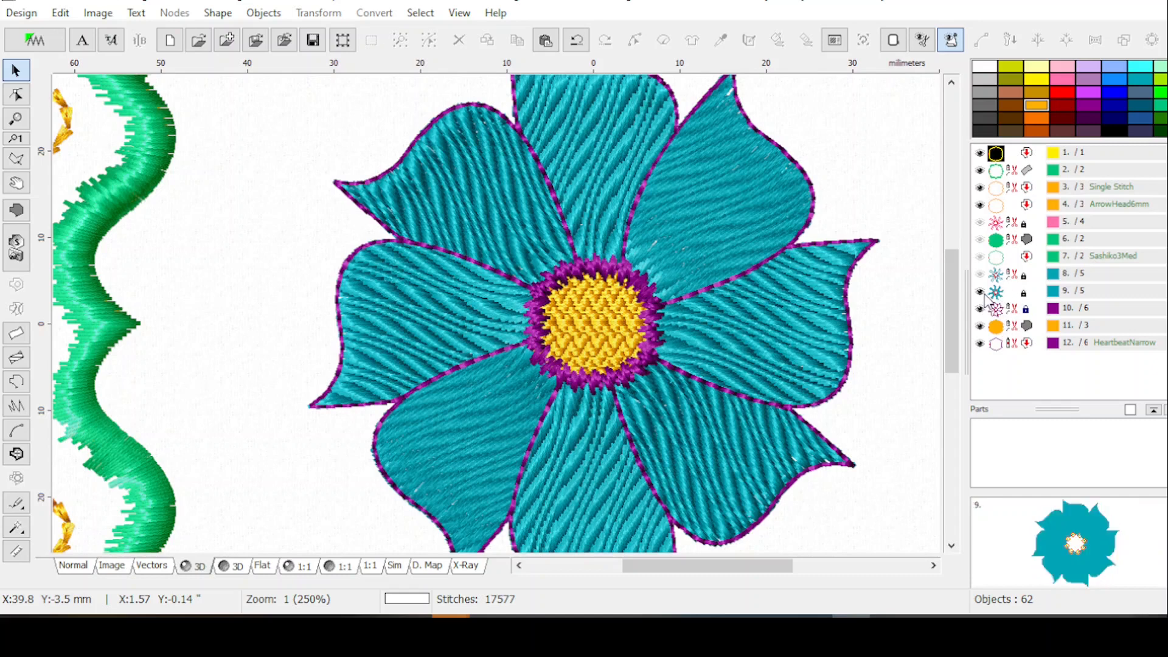
Step: Show the teal Sashiko3Med petal outlines, object 8, and hide the filled petals and purple petal outlines, objects 9 and 10
left_click(1012, 277)
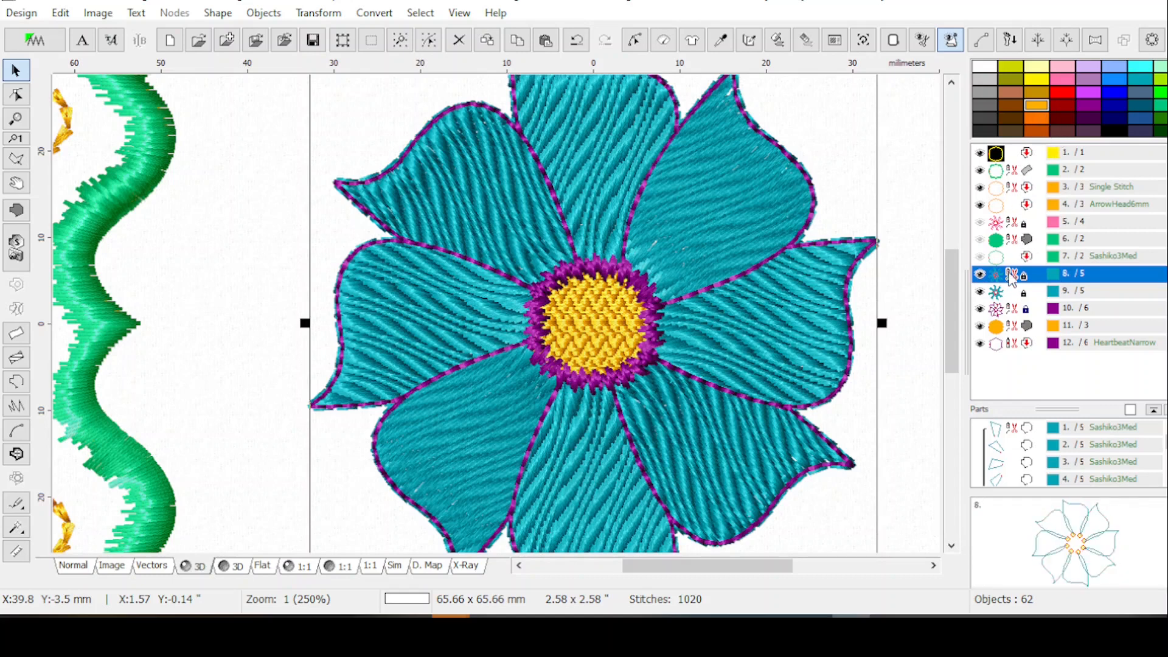
left_click(980, 292)
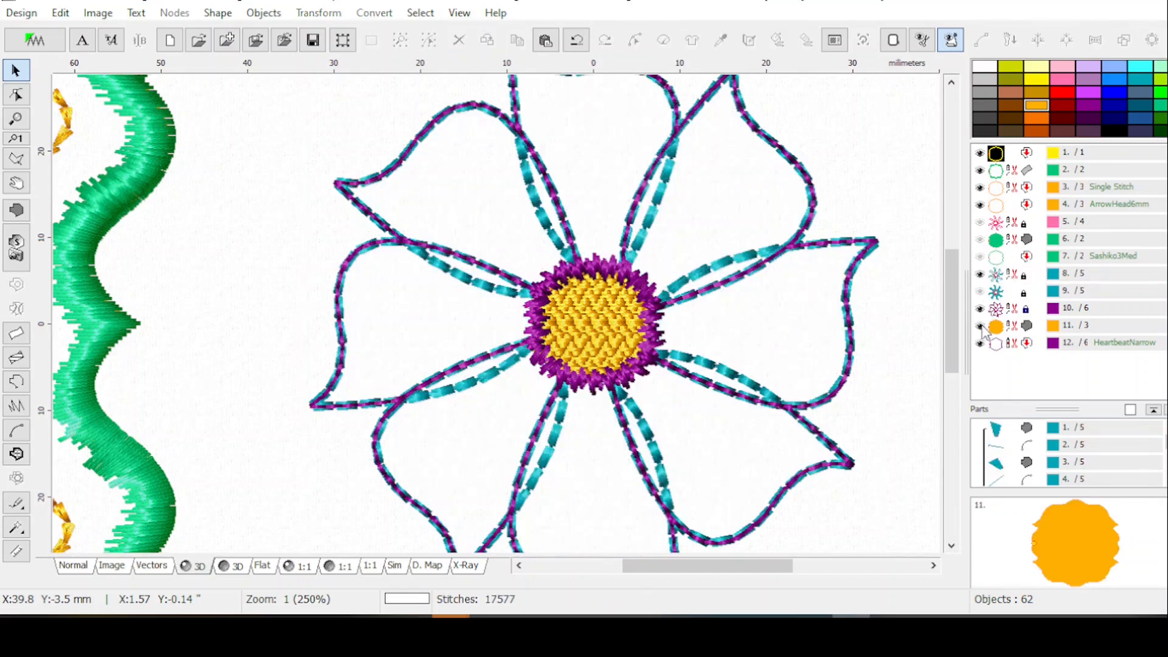
left_click(980, 308)
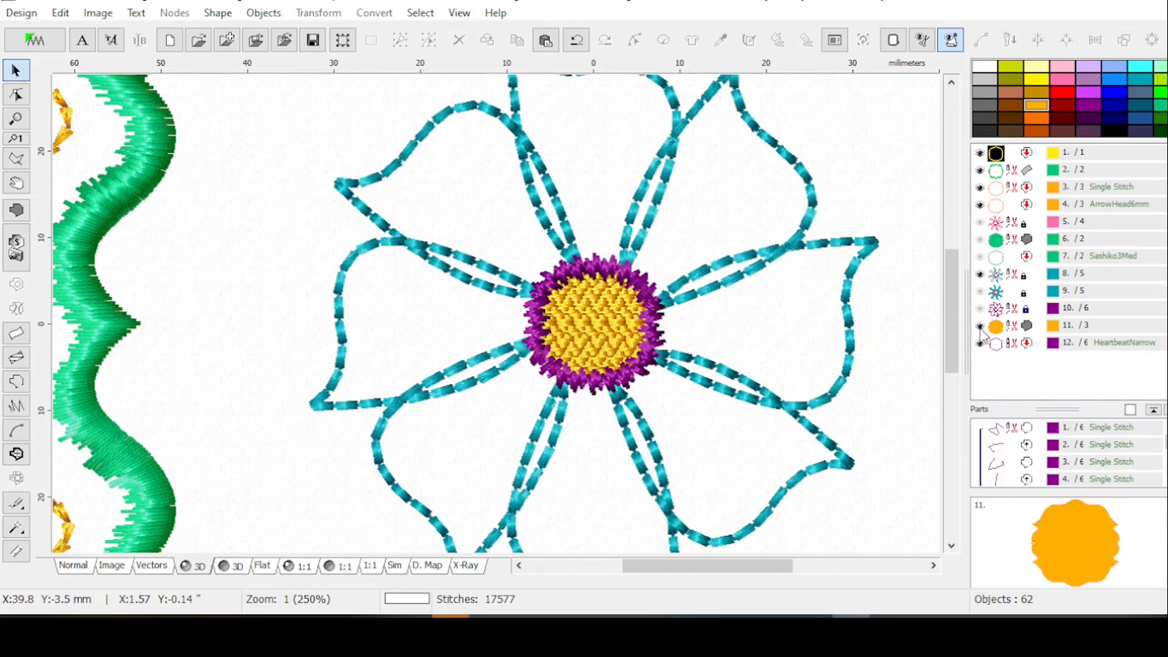
Step: Hide the yellow-orange centre fill, object 11, to view the outline-only flower, and show the fill again
left_click(980, 326)
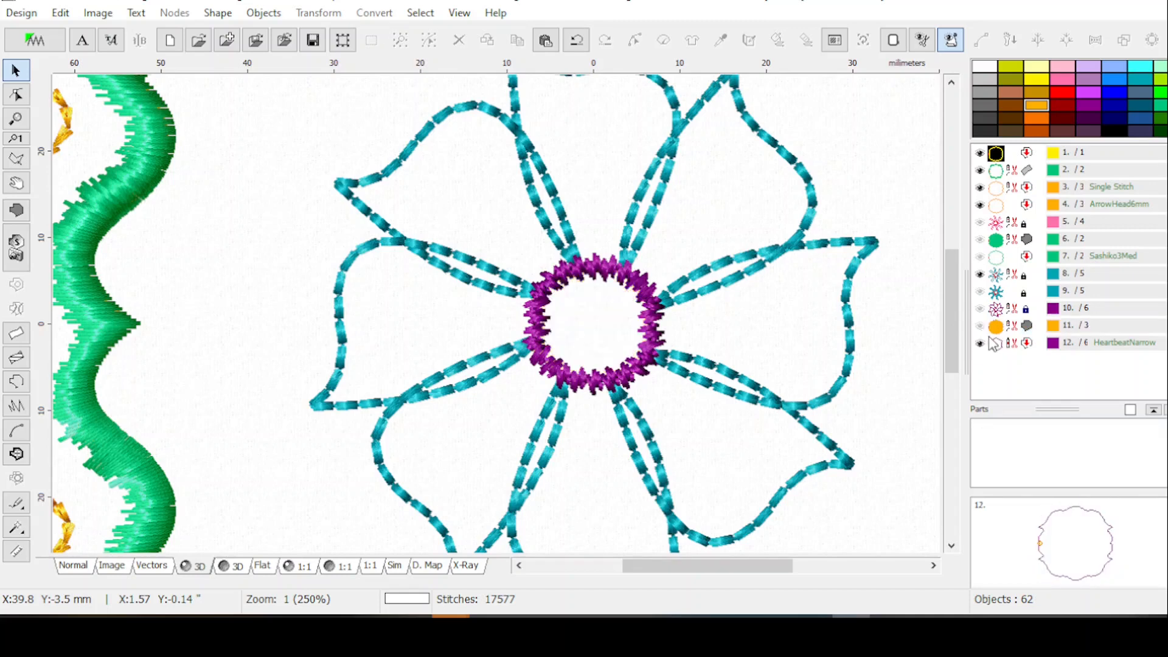
key("minus")
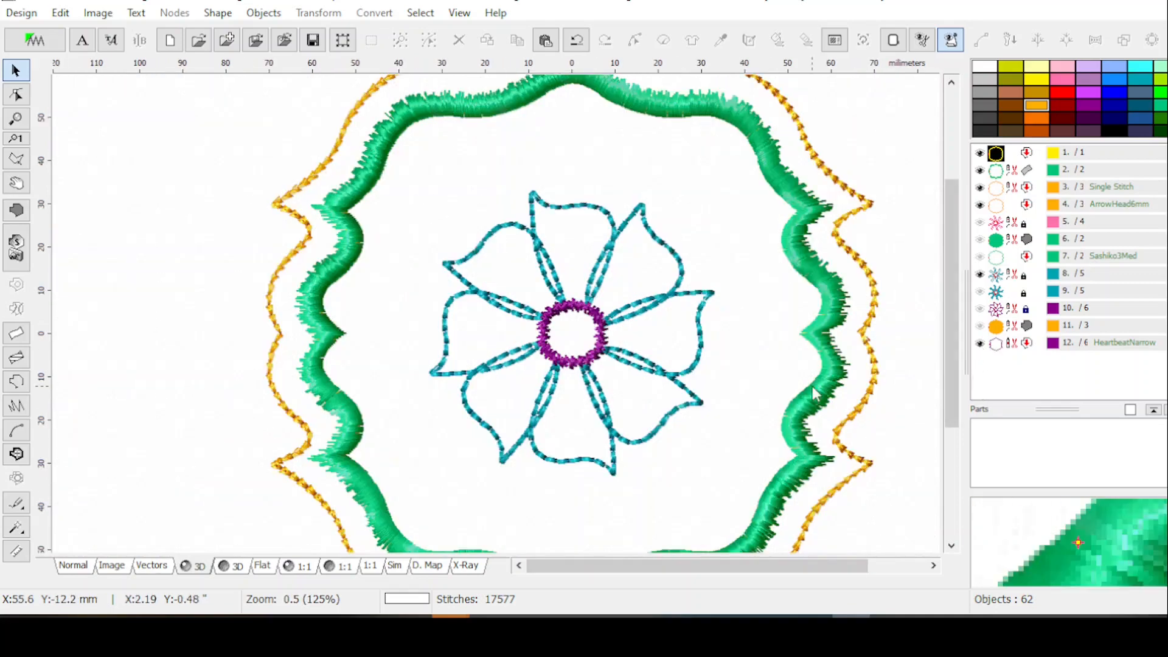
scroll(705, 439, "up", 1)
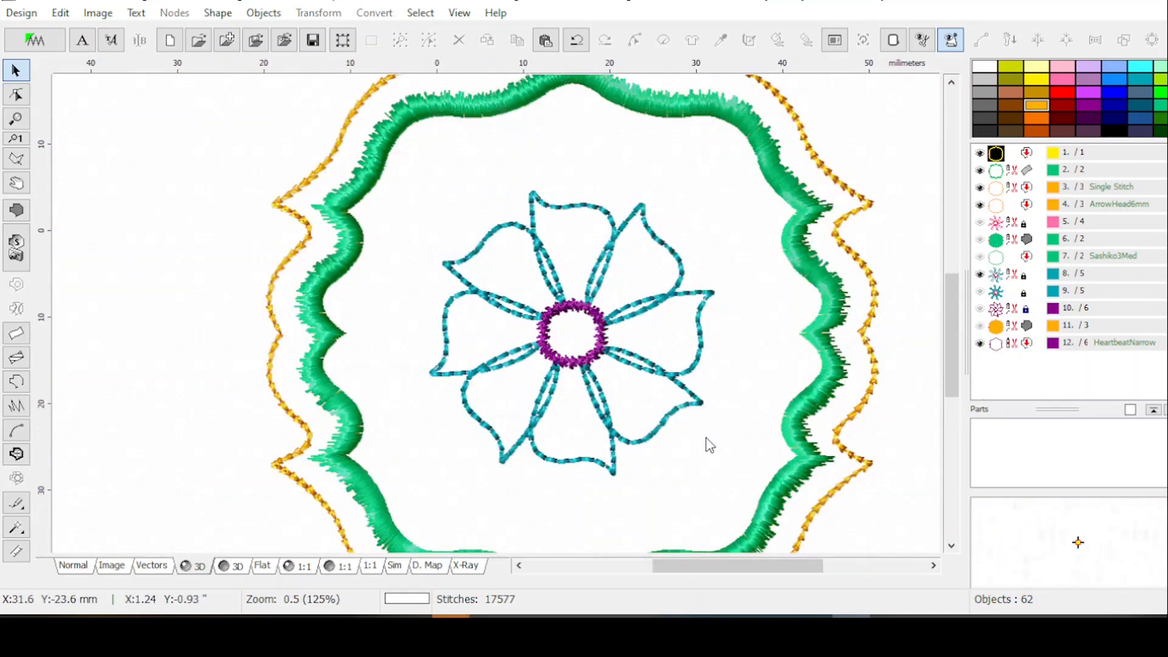
scroll(709, 437, "down", 1)
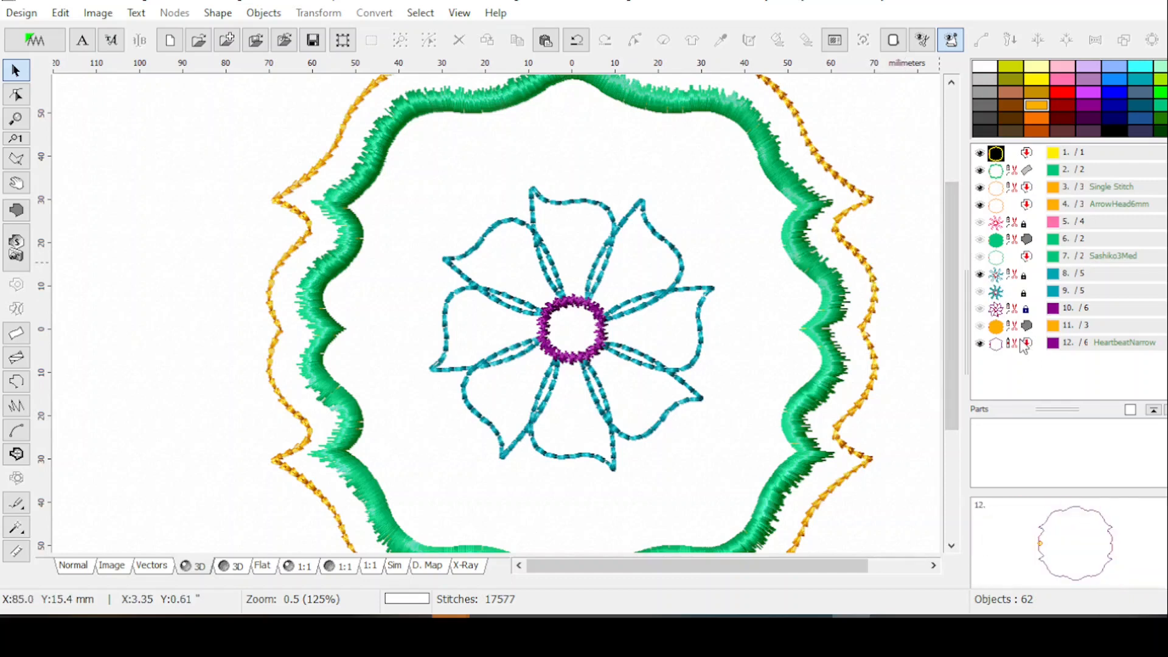
left_click(980, 327)
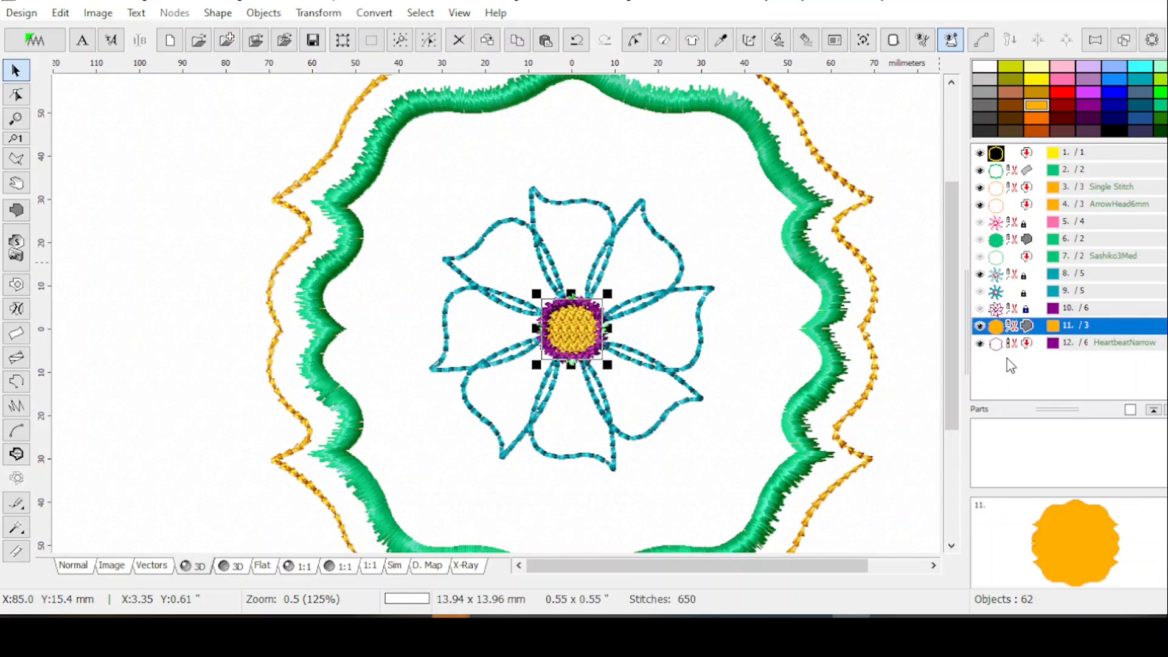
Step: Examine the outlined flower with its filled centre, both close up and within the green and orange borders
scroll(714, 389, "up", 1)
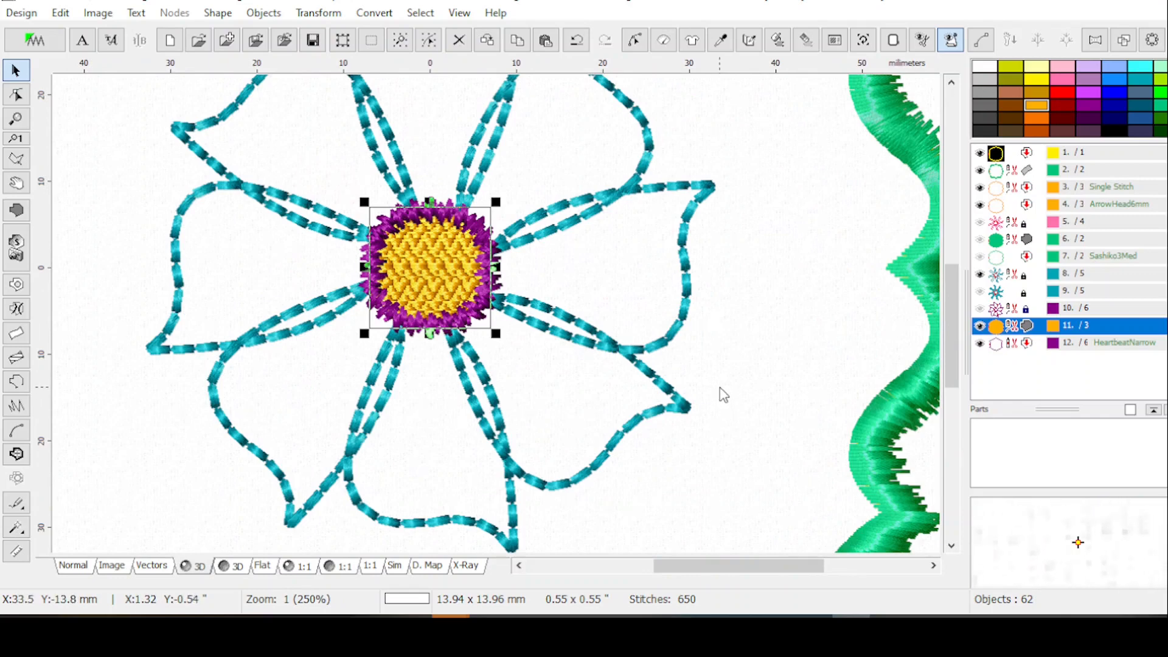
left_click(742, 331)
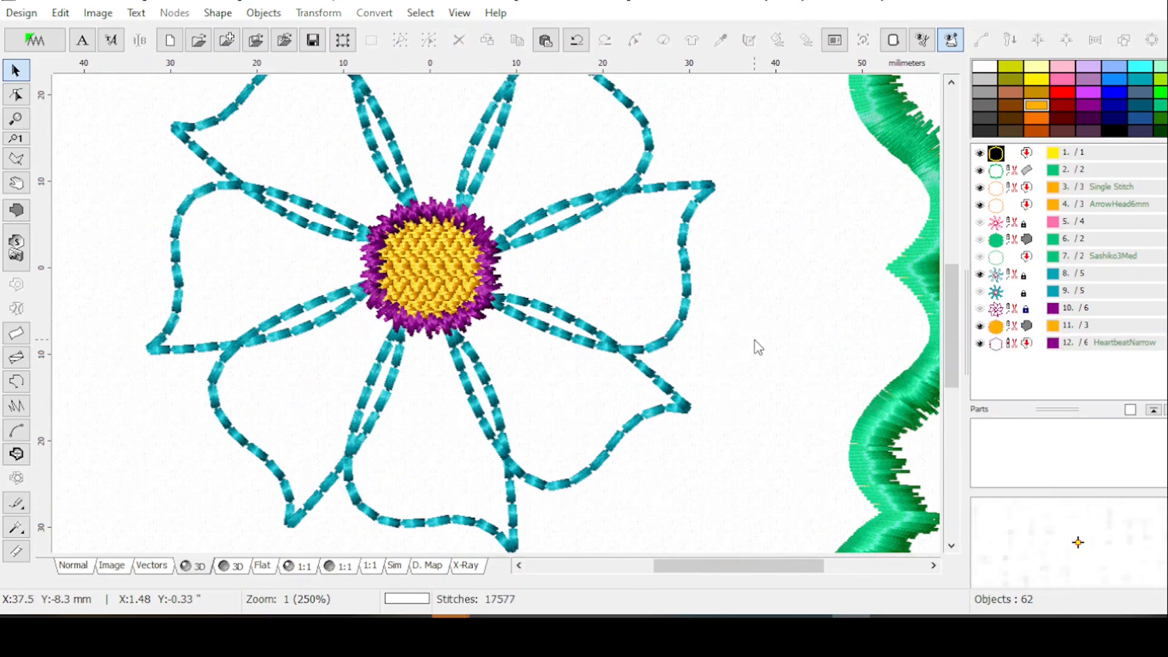
scroll(756, 348, "down", 1)
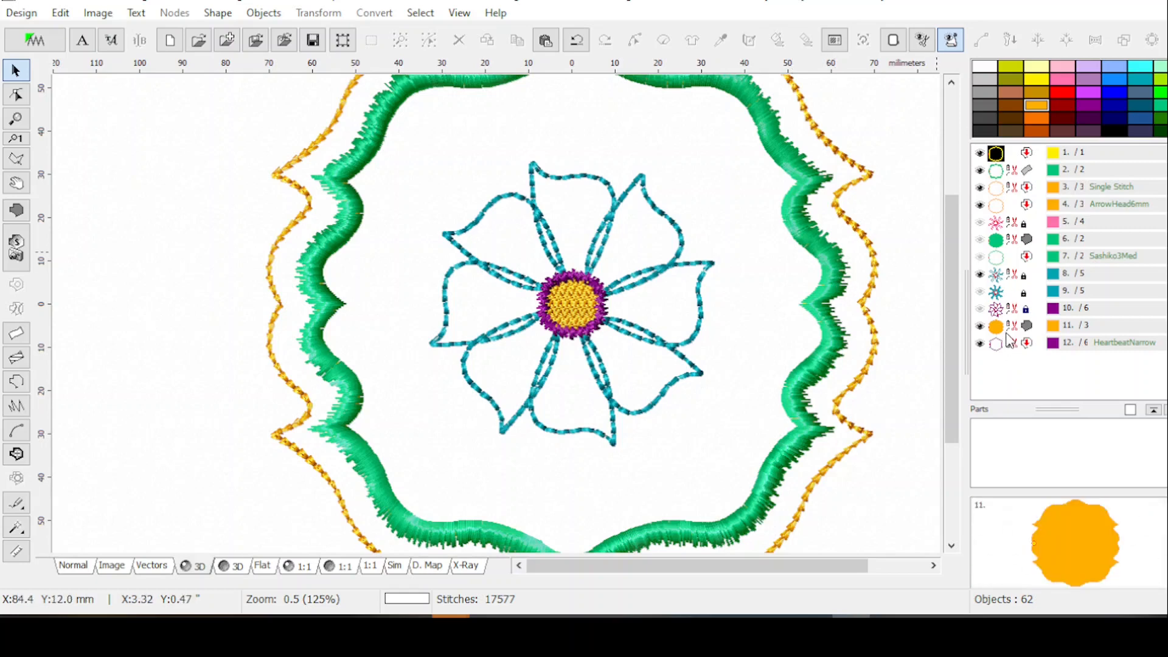
scroll(1003, 326, "down", 1)
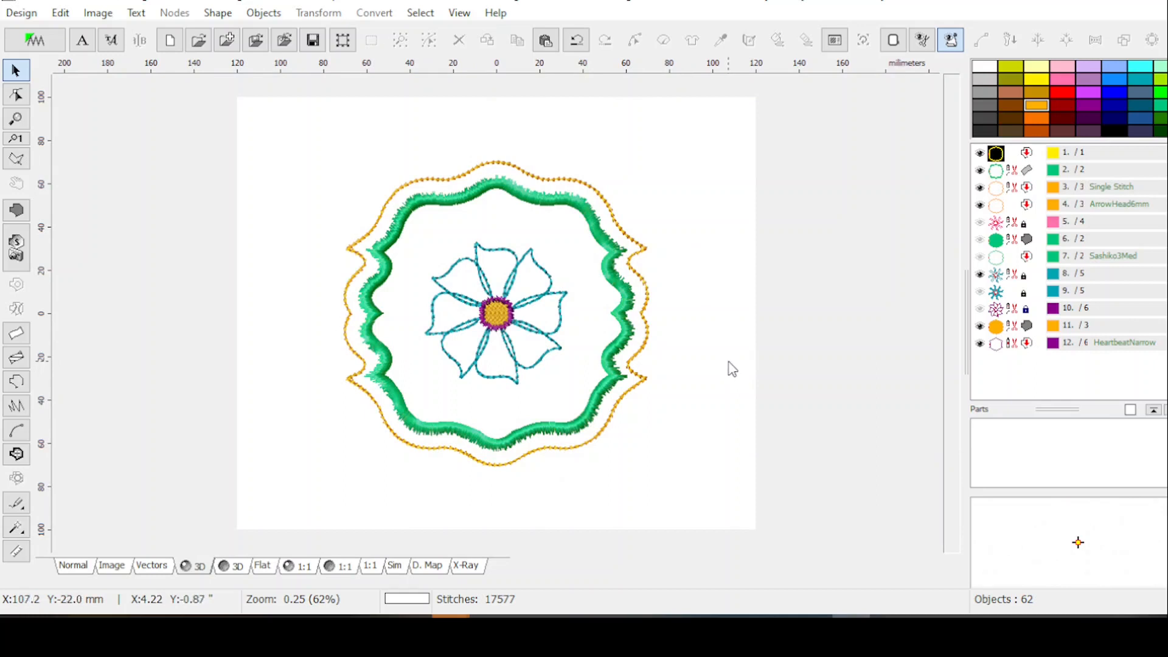
scroll(728, 362, "up", 1)
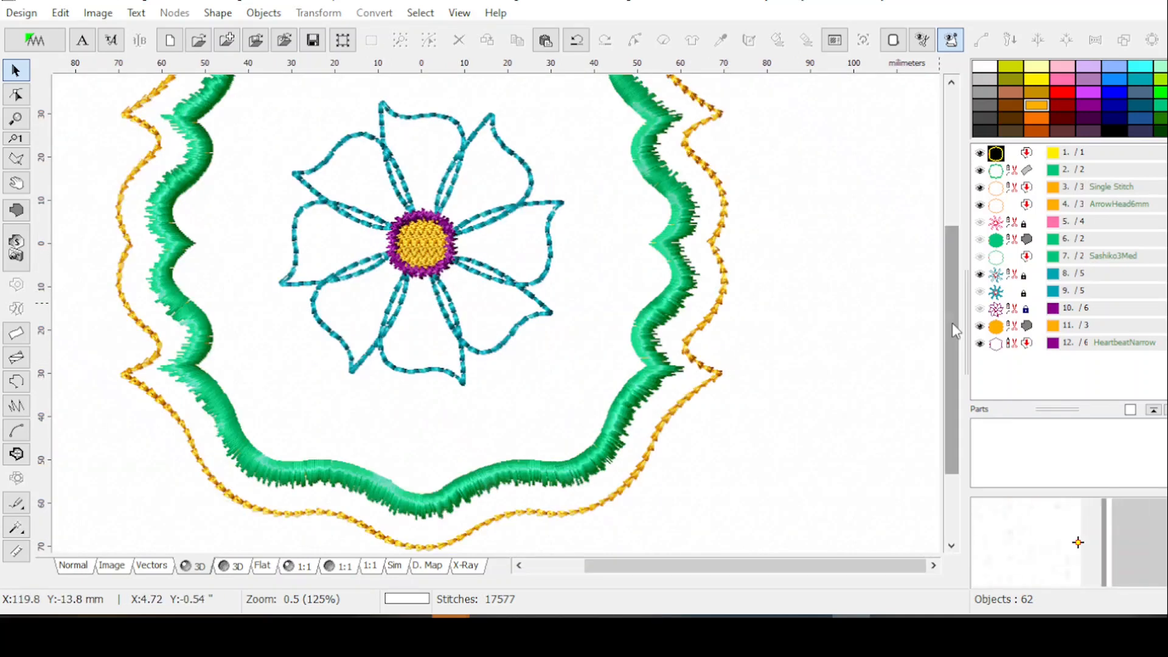
left_click_drag(951, 323, 947, 282)
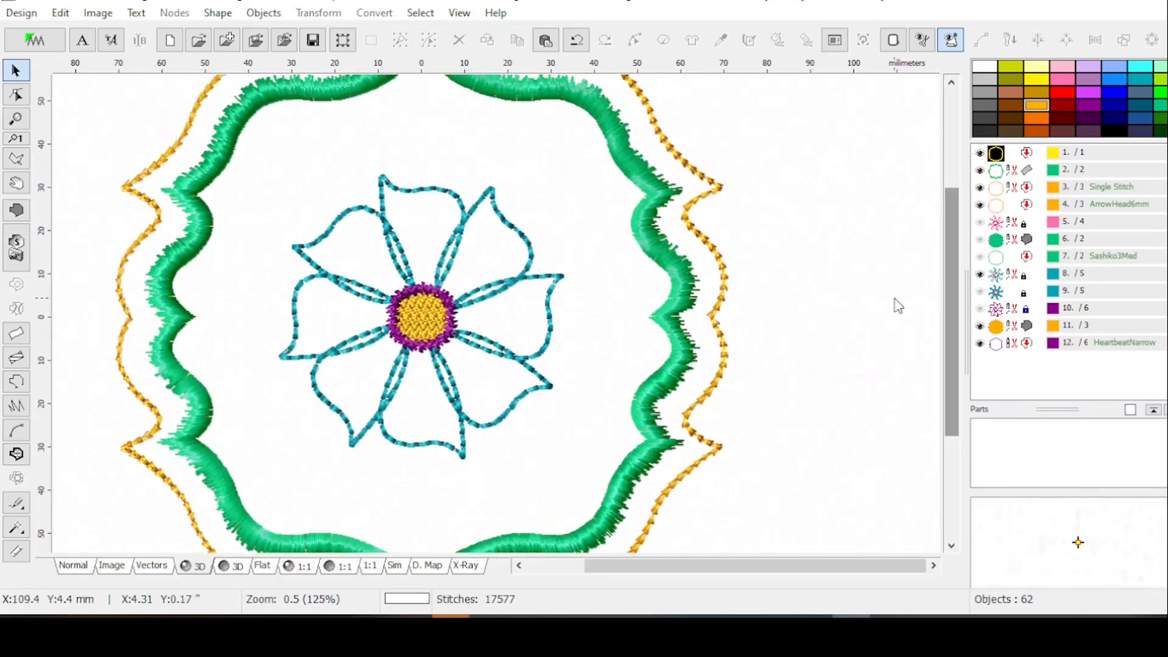